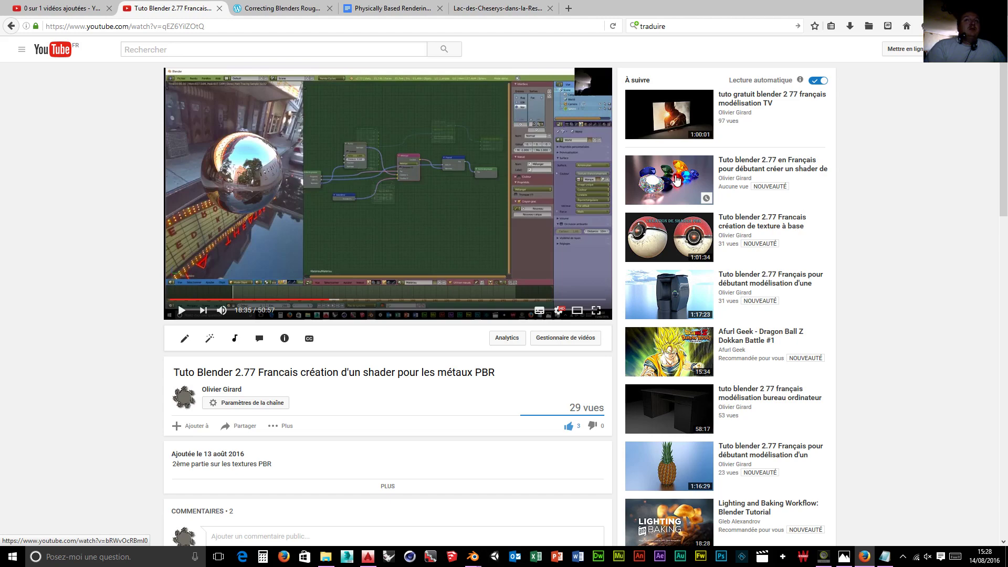
# - Read the viewer comments under the metal PBR shader video
pyautogui.scroll(-5, 678, 180)
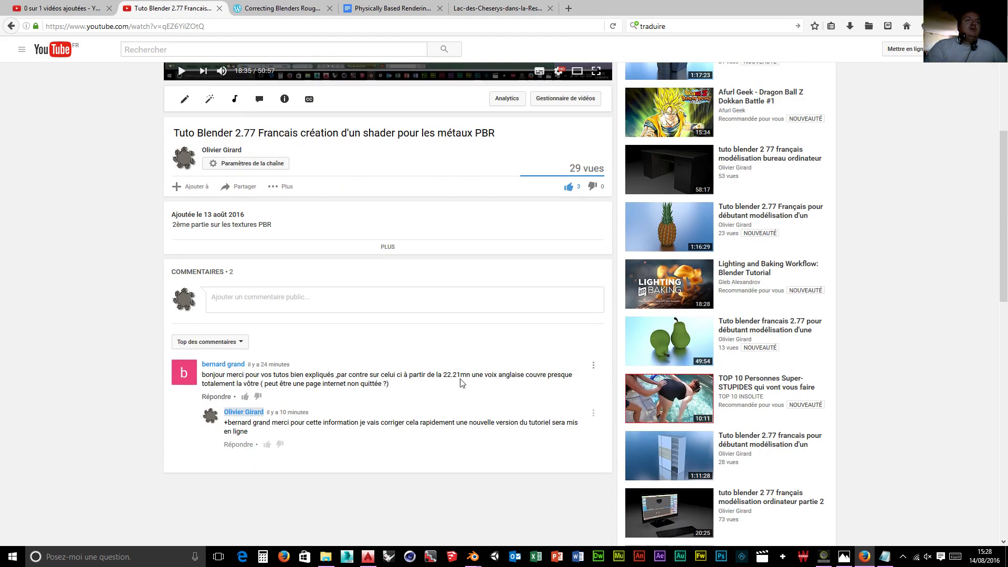
pyautogui.scroll(5, 459, 382)
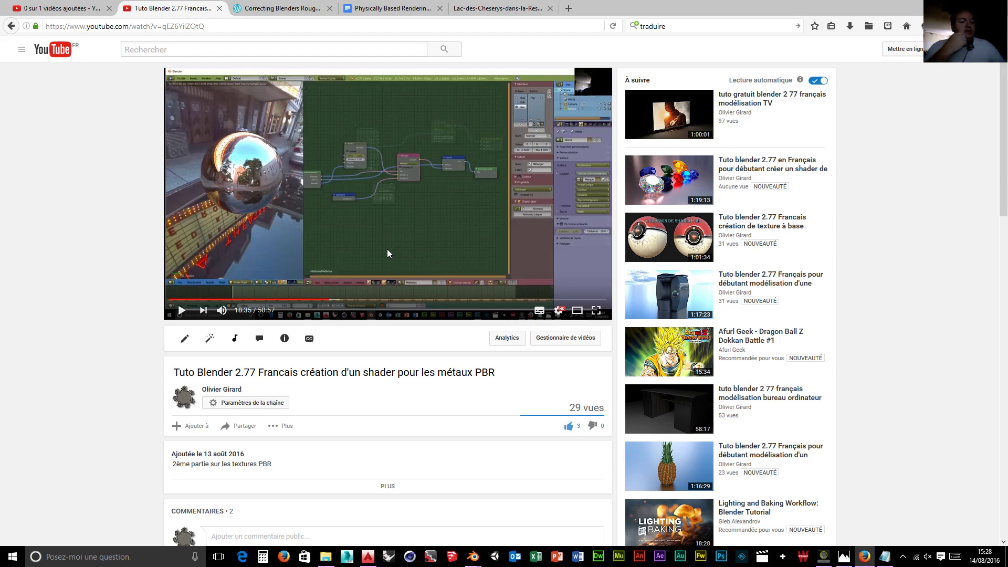
# - Turn down the system's audio volume
pyautogui.press('XF86AudioRaiseVolume')
pyautogui.press('XF86AudioRaiseVolume')
pyautogui.press('XF86AudioRaiseVolume')
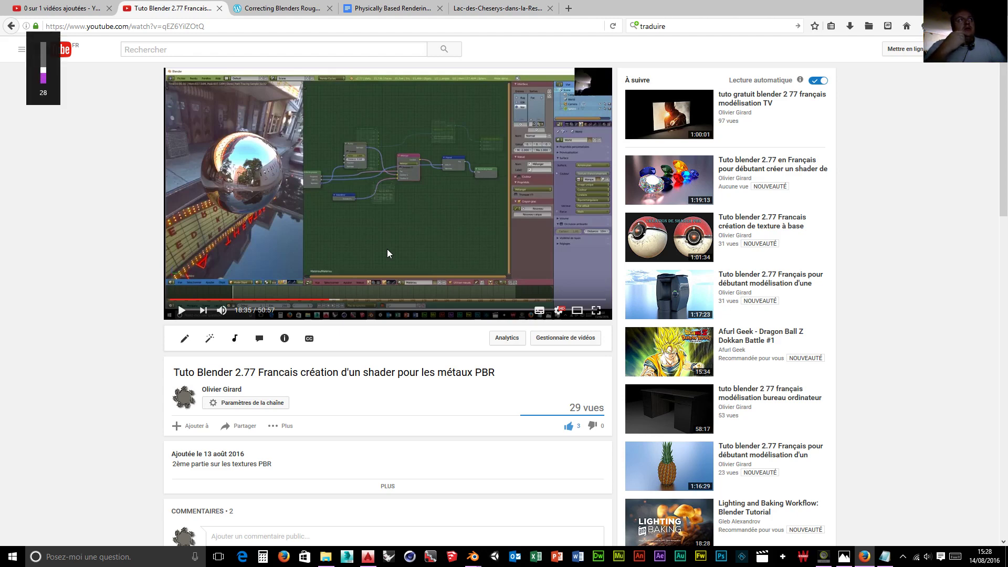
pyautogui.press('XF86AudioLowerVolume')
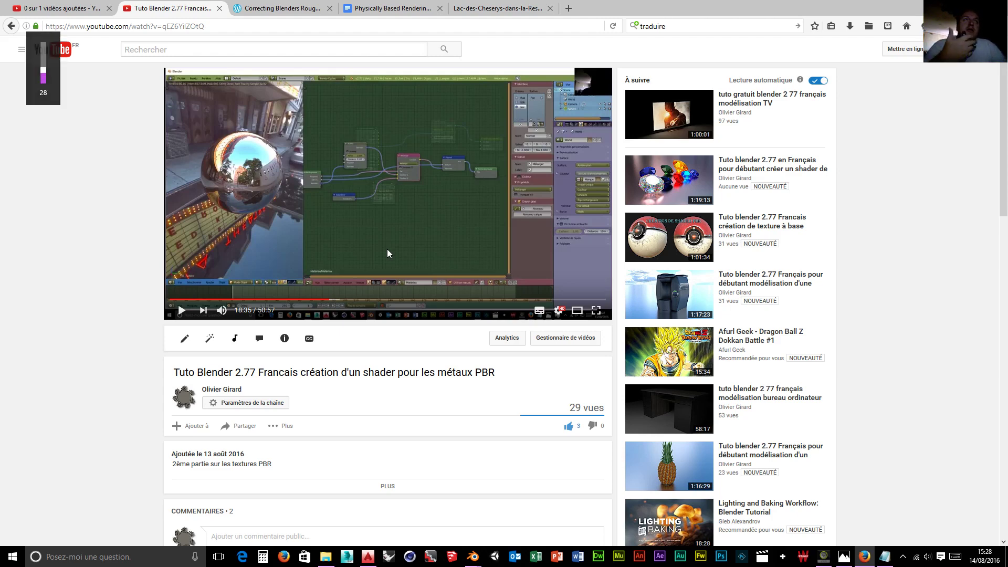
pyautogui.press('XF86AudioLowerVolume')
pyautogui.press('XF86AudioLowerVolume')
pyautogui.press('XF86AudioLowerVolume')
pyautogui.press('XF86AudioLowerVolume')
pyautogui.press('XF86AudioLowerVolume')
pyautogui.press('XF86AudioLowerVolume')
pyautogui.press('XF86AudioLowerVolume')
pyautogui.press('XF86AudioLowerVolume')
pyautogui.press('XF86AudioLowerVolume')
pyautogui.press('XF86AudioLowerVolume')
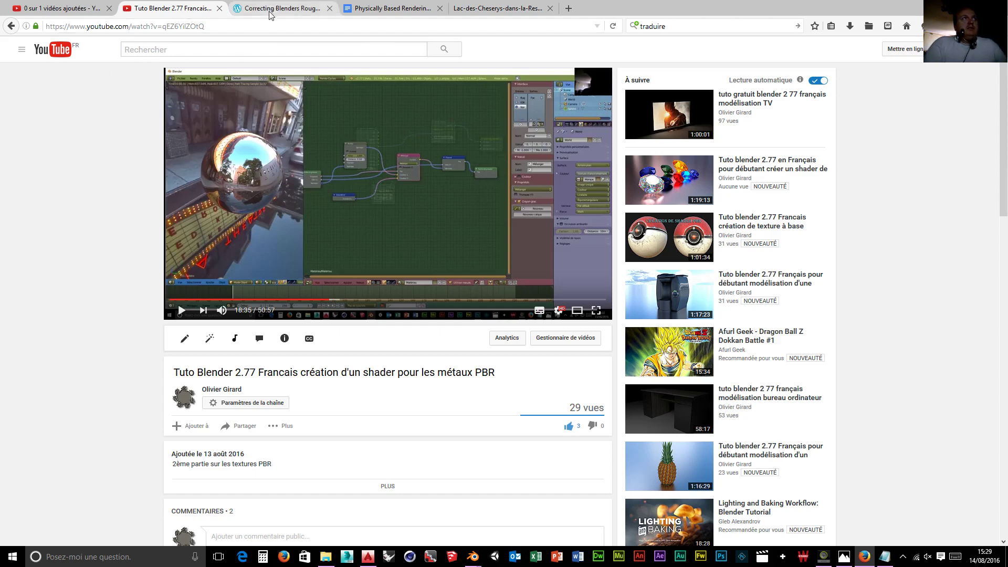
# - Look over the Correcting Blenders Roughness Value article and the Physically Based Rendering Encyclopedia, and return to the video page
pyautogui.click(310, 15)
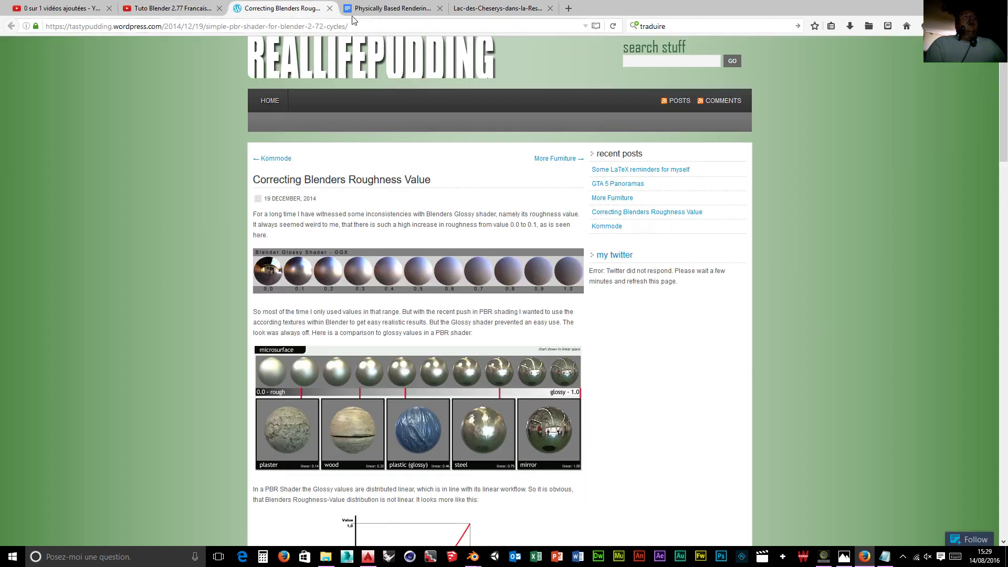
pyautogui.click(374, 11)
pyautogui.click(309, 10)
pyautogui.click(367, 9)
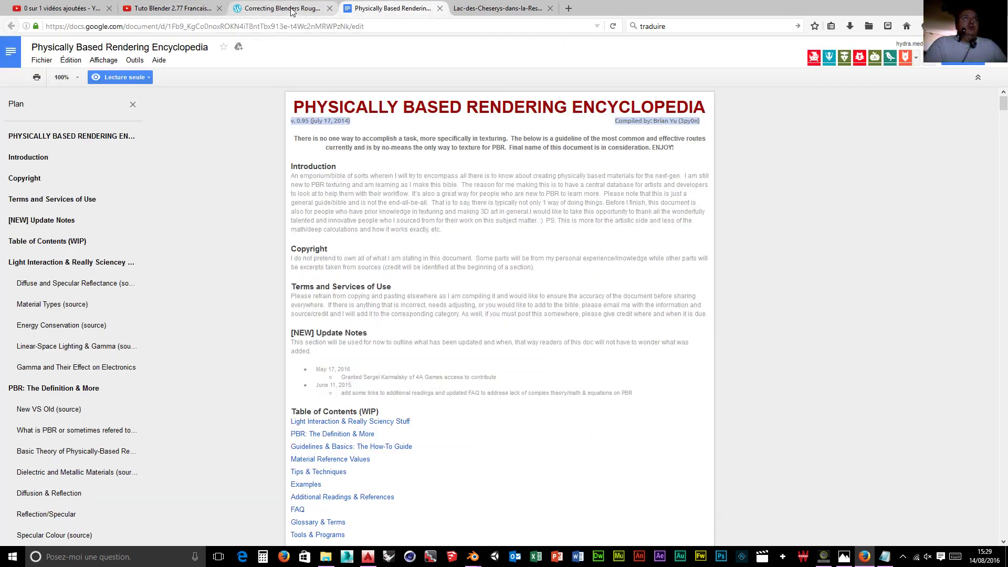
pyautogui.click(292, 12)
pyautogui.click(153, 5)
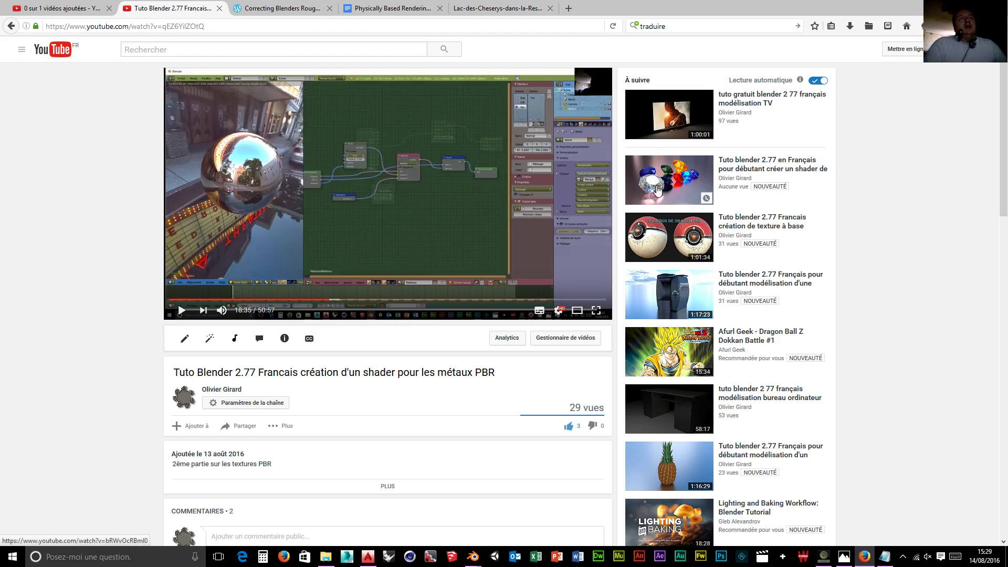
# - Check the replacement video's upload page against the published metal shader video, and close the published video's page
pyautogui.click(21, 7)
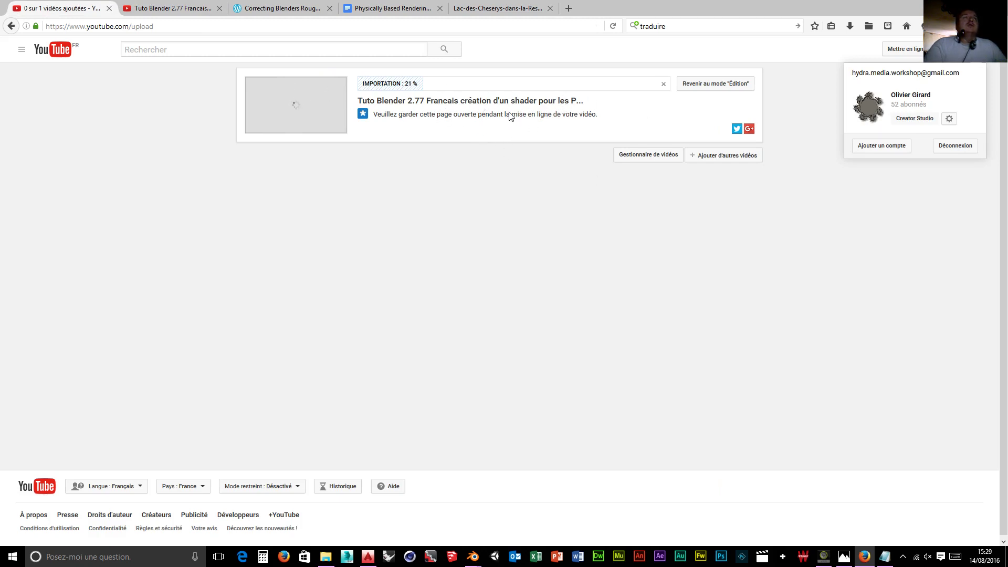
pyautogui.click(194, 10)
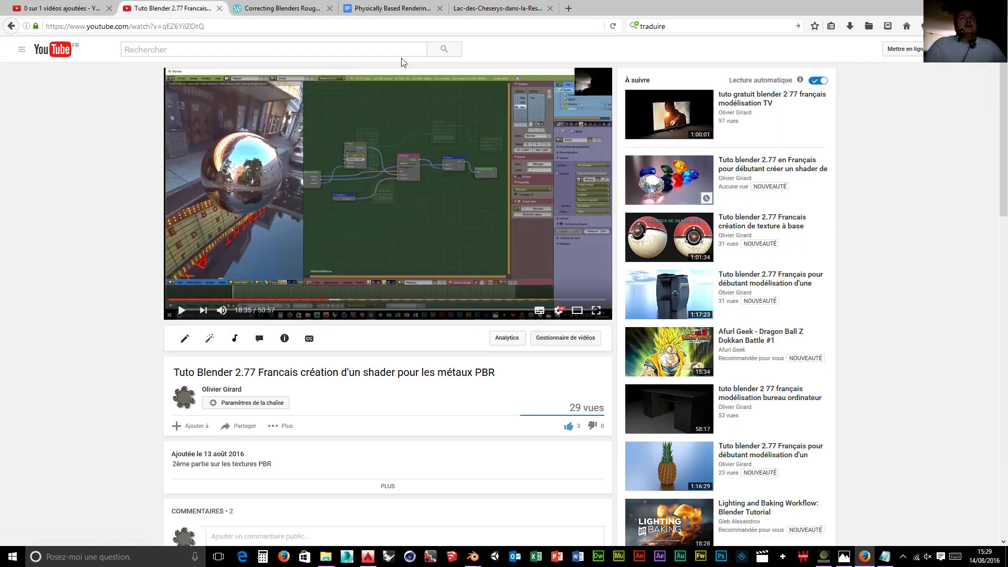
pyautogui.click(45, 10)
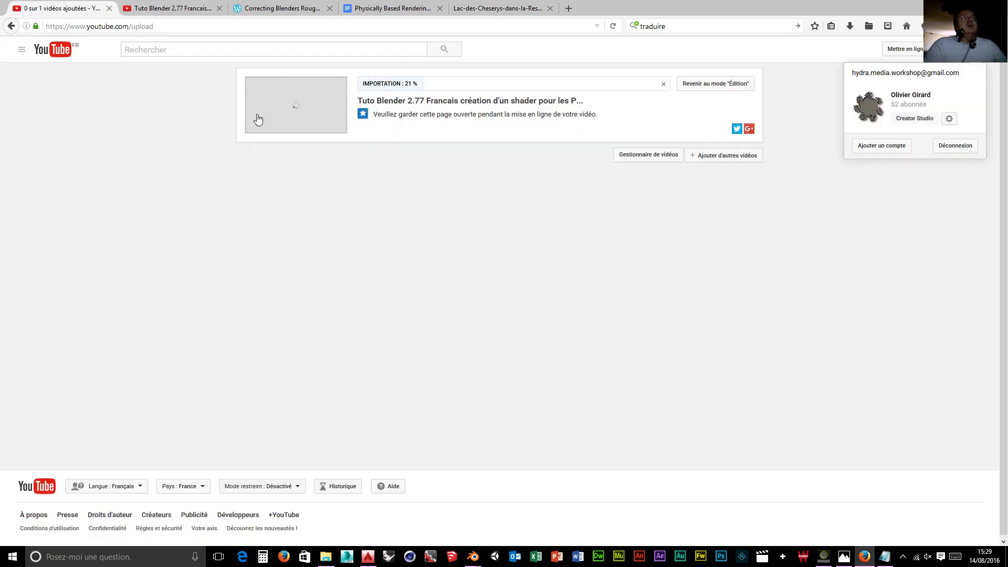
pyautogui.click(164, 10)
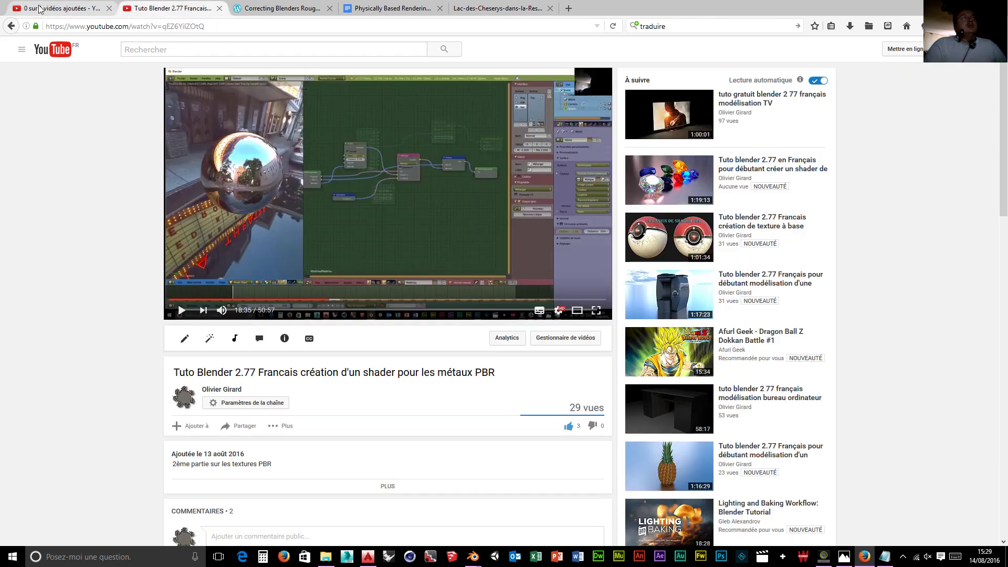
pyautogui.click(39, 9)
pyautogui.click(174, 10)
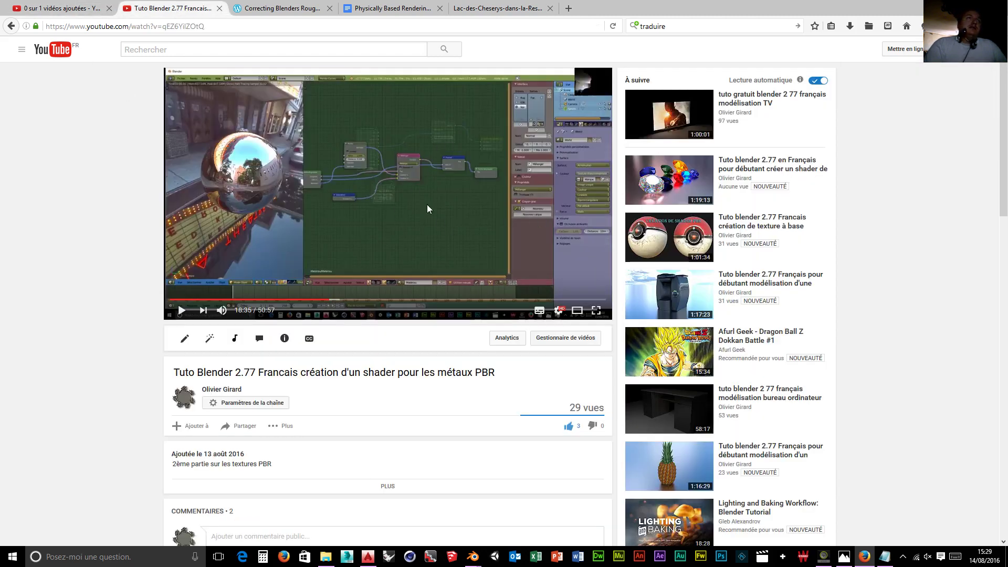
pyautogui.click(52, 9)
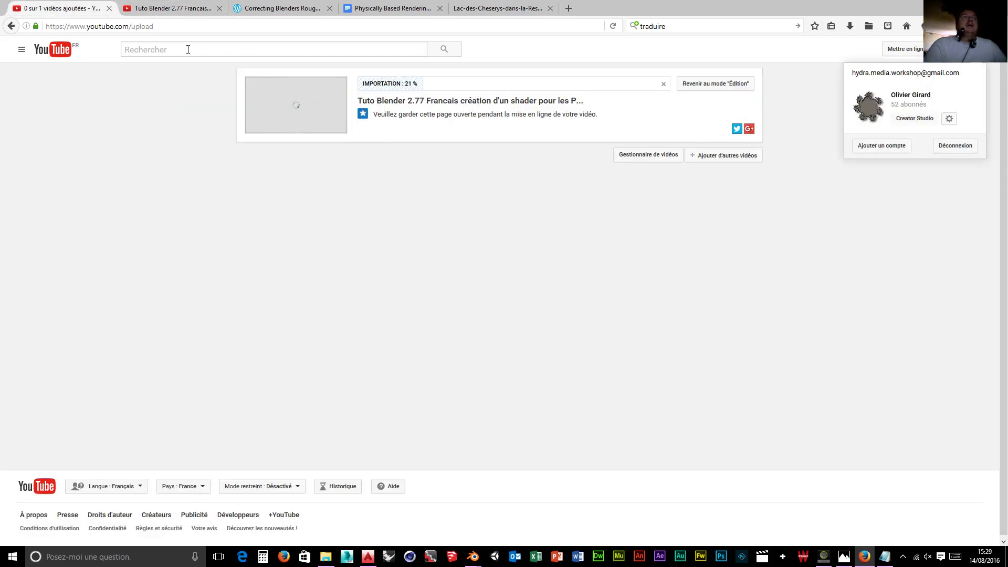
pyautogui.click(171, 8)
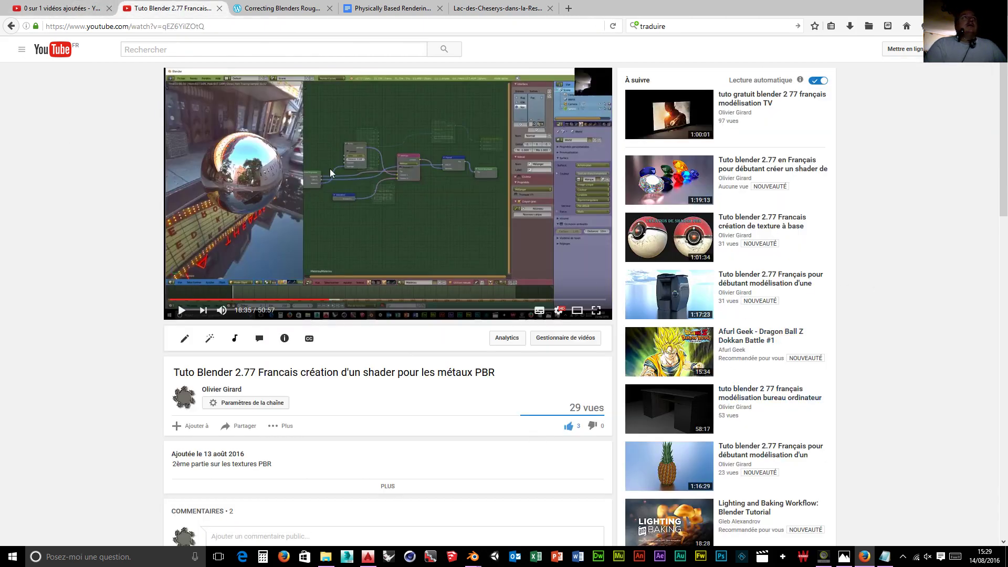
pyautogui.click(220, 9)
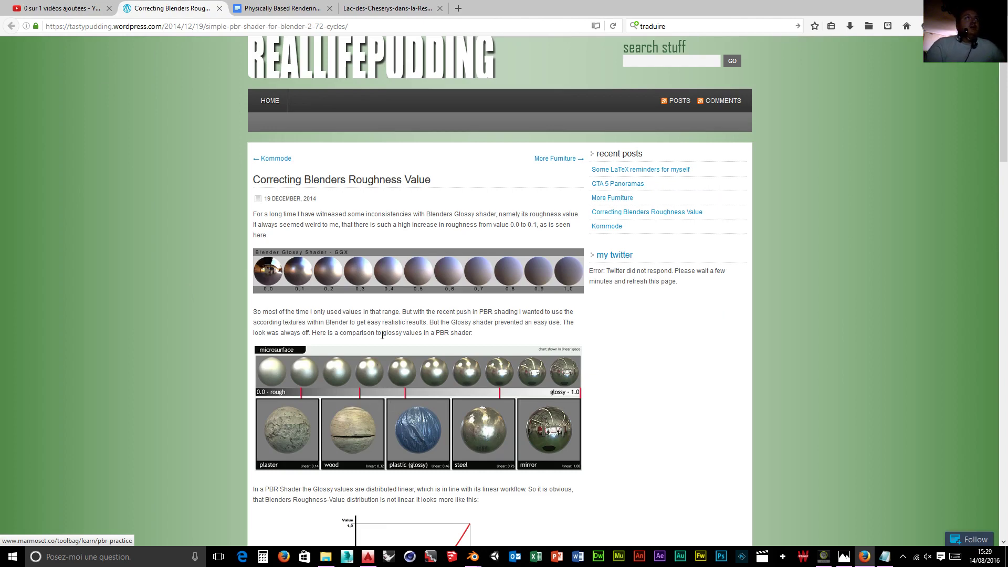
# - Alternate between the PBR encyclopedia document and the roughness correction article to present both references
pyautogui.click(277, 9)
pyautogui.click(196, 9)
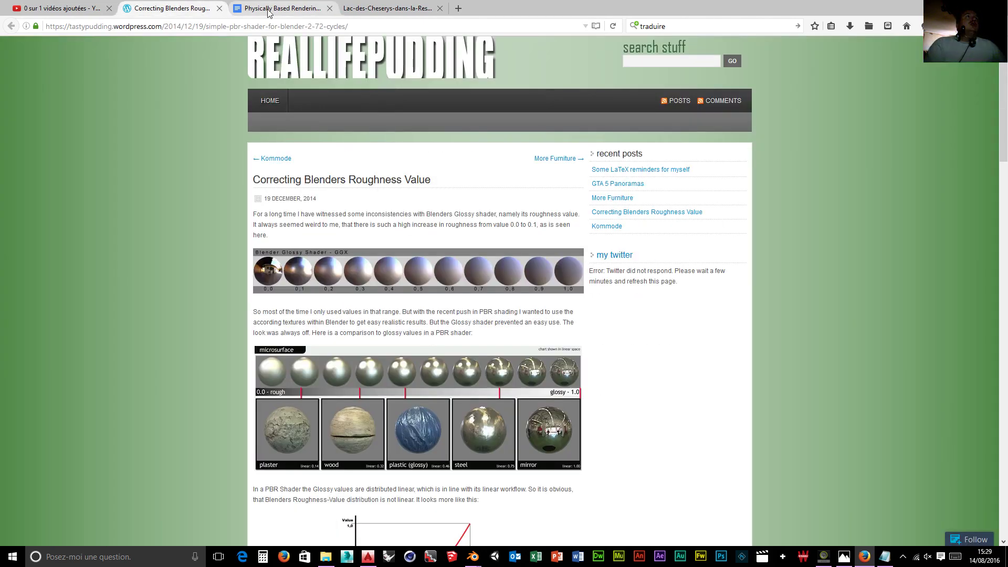
pyautogui.click(236, 9)
pyautogui.click(176, 8)
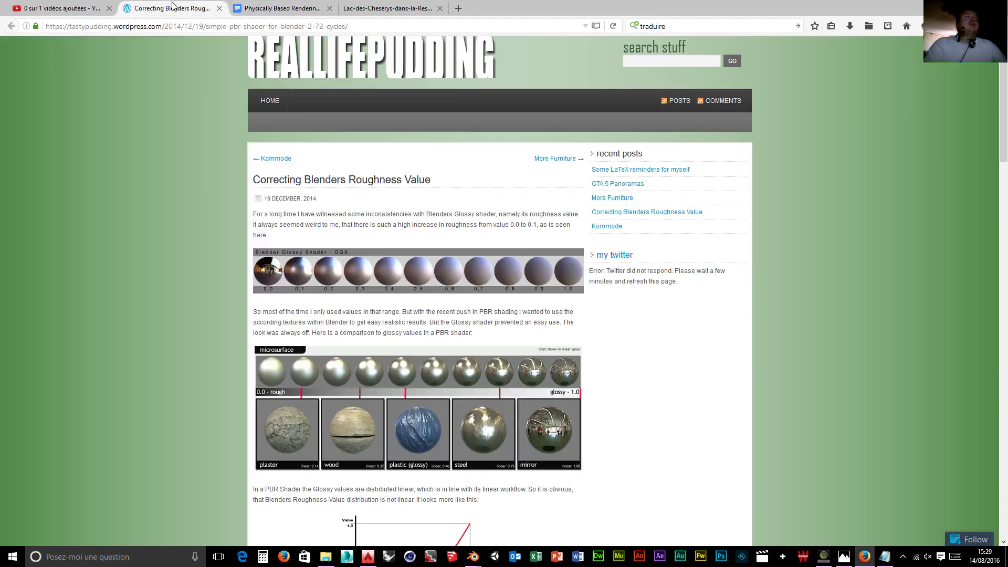
pyautogui.click(246, 9)
pyautogui.click(210, 9)
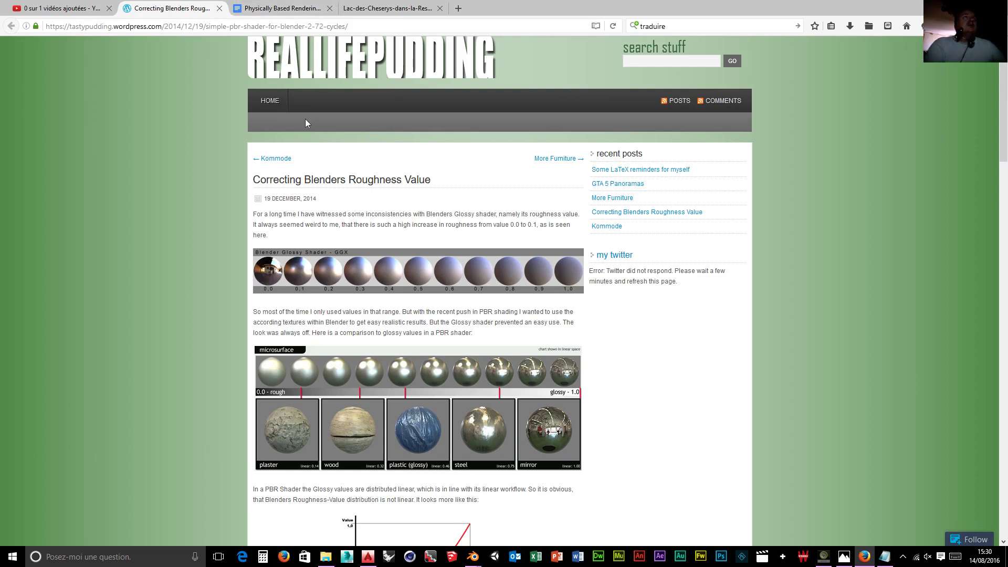
# - Open Creator Studio separately from the upload page, view the channel dashboard's recent videos and close it
pyautogui.click(73, 16)
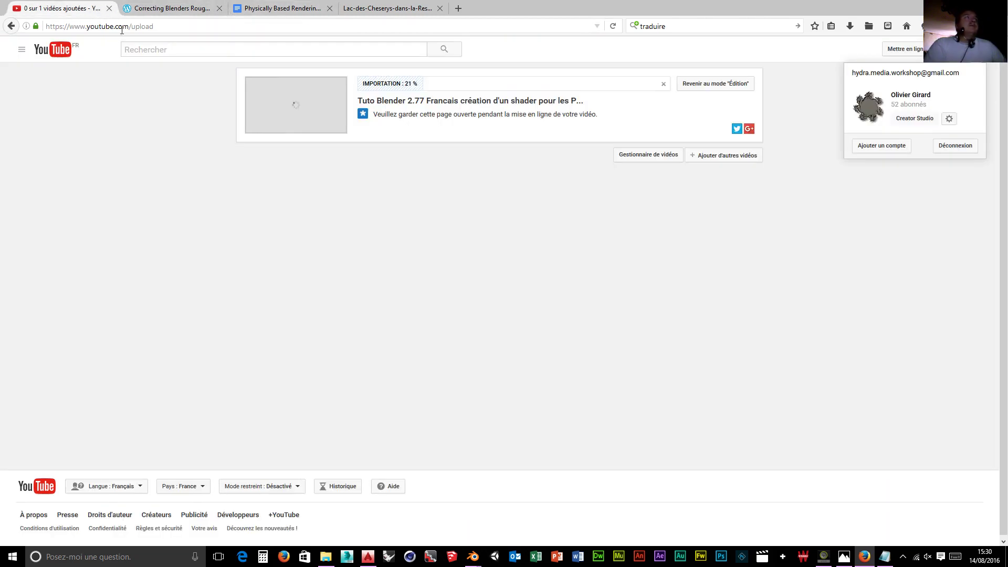
pyautogui.rightClick(914, 119)
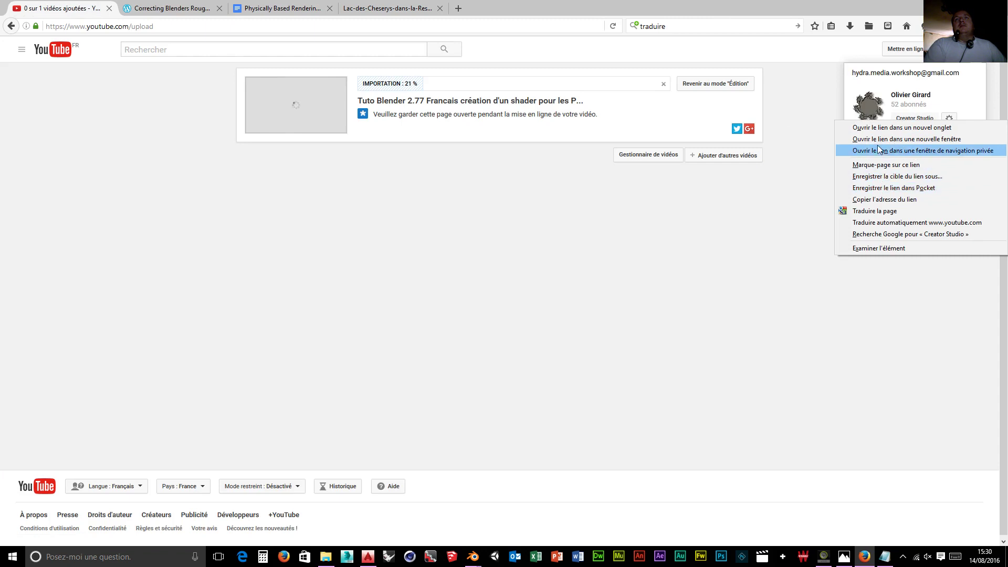
pyautogui.click(896, 127)
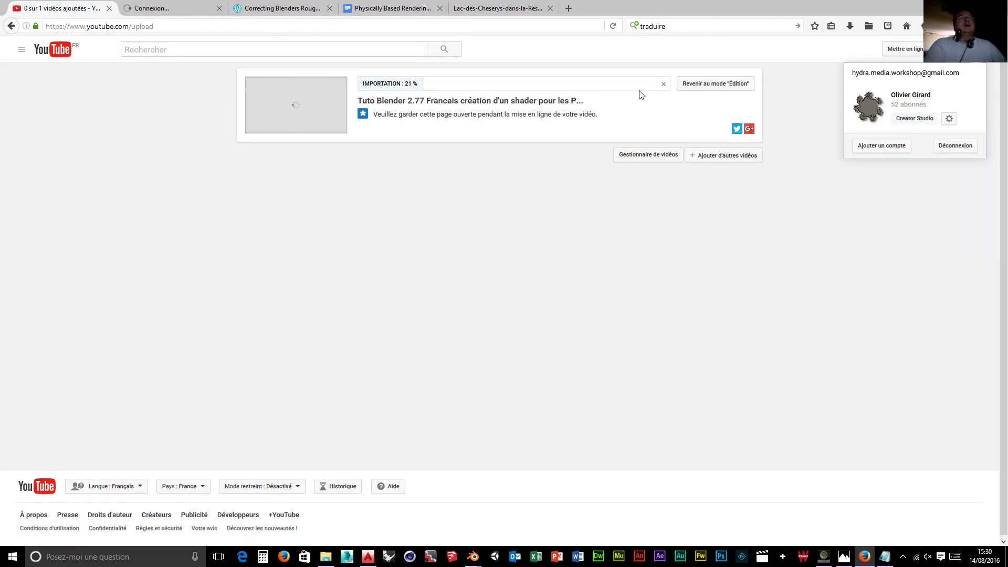
pyautogui.click(179, 8)
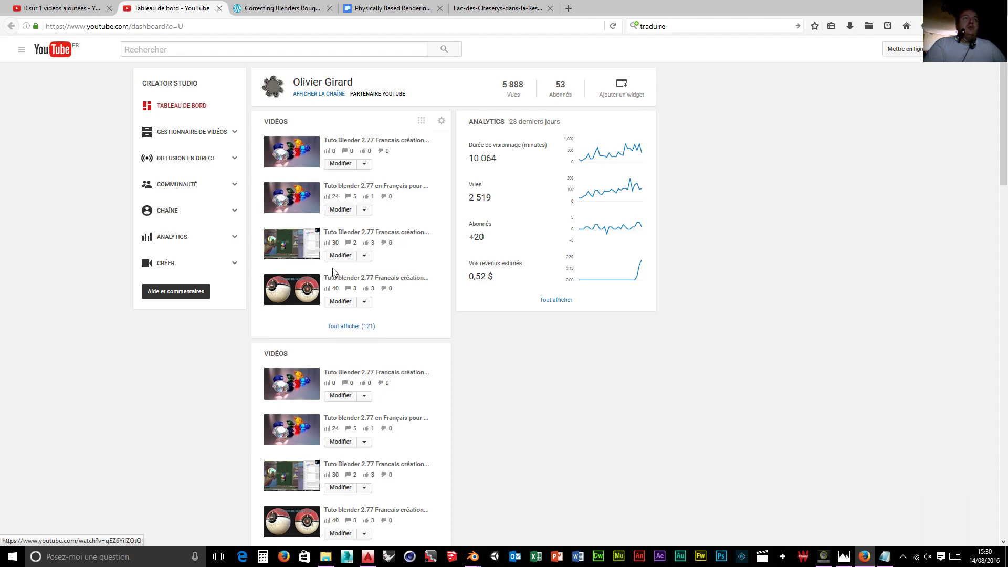
pyautogui.click(220, 8)
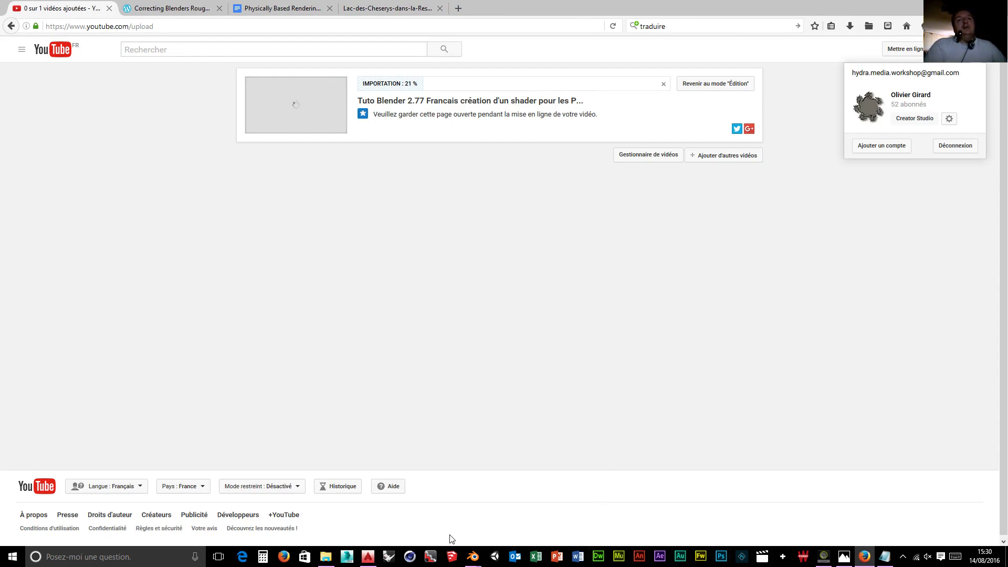
# - Switch to the Blender window with RBP.blend and add a UV sphere to the scene
pyautogui.moveTo(473, 557)
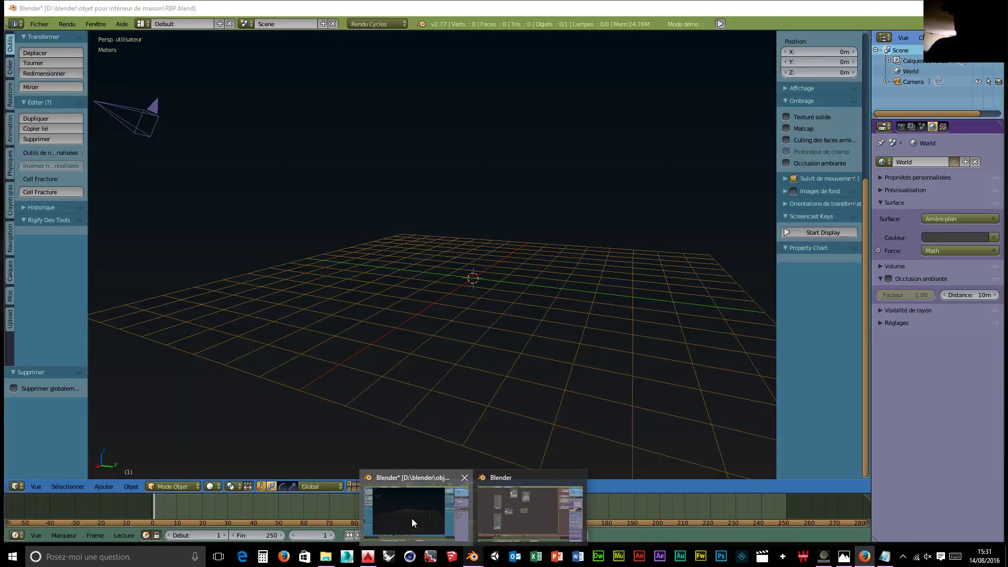
pyautogui.click(411, 519)
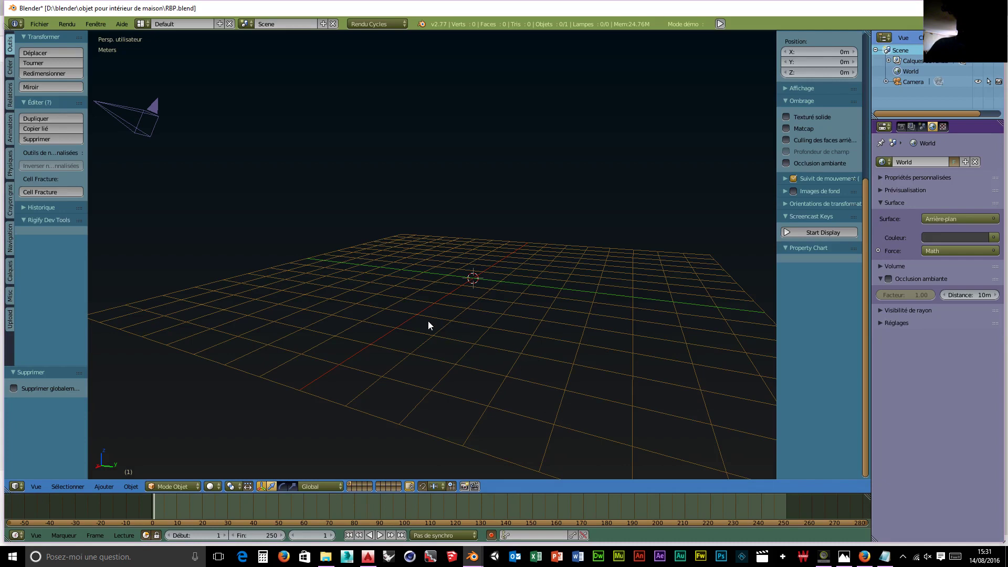
pyautogui.hotkey('shift', 'a')
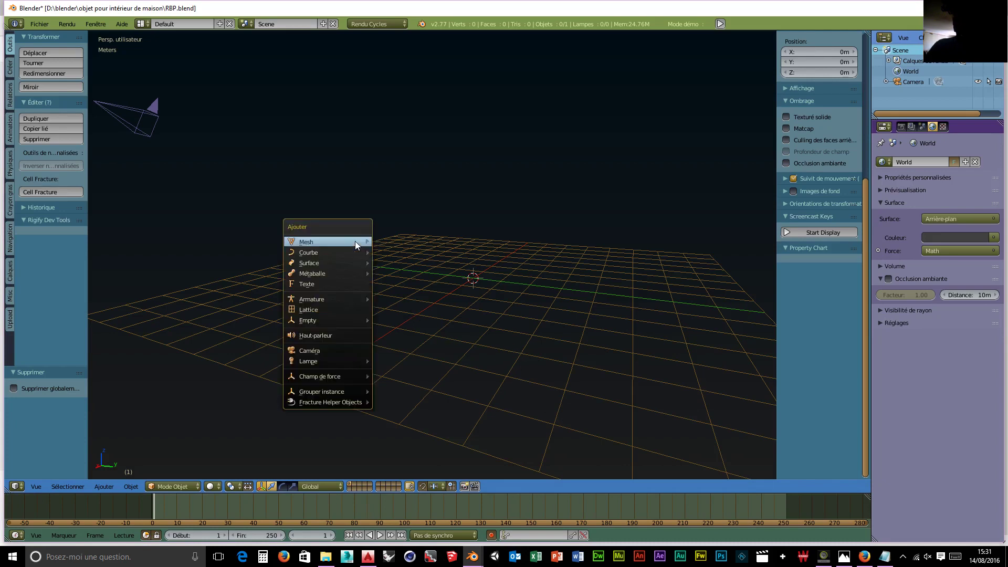
pyautogui.moveTo(353, 242)
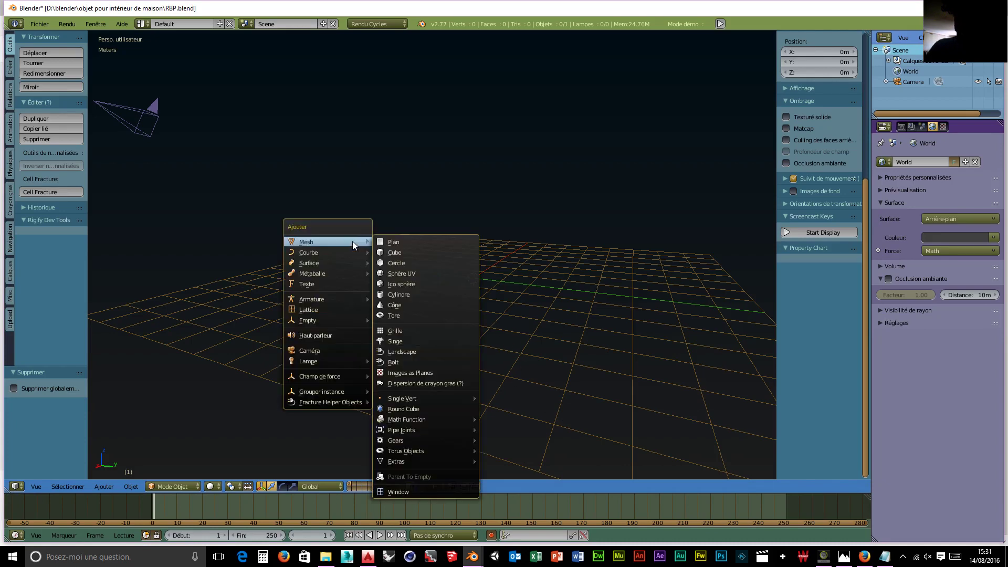
pyautogui.click(409, 274)
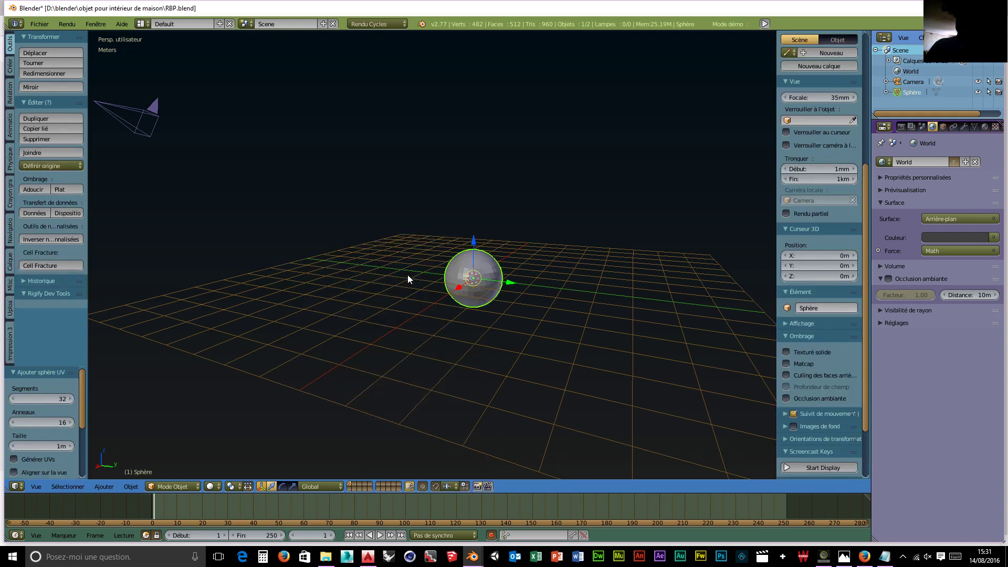
# - Give the sphere a Subdivision Surface modifier with view and render subdivisions set to 3
pyautogui.click(964, 128)
pyautogui.click(932, 162)
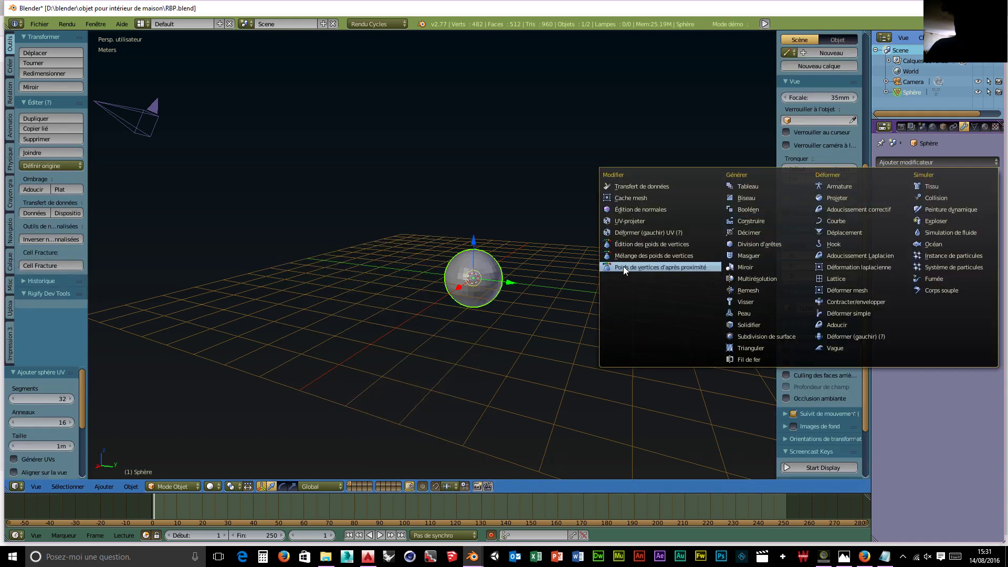
pyautogui.click(771, 338)
pyautogui.click(931, 234)
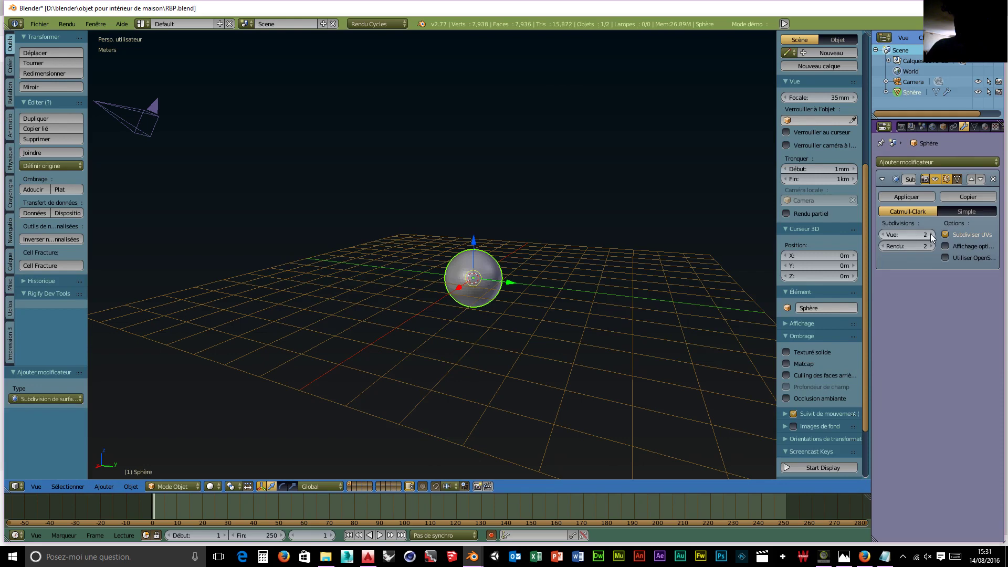
pyautogui.click(931, 235)
pyautogui.click(932, 247)
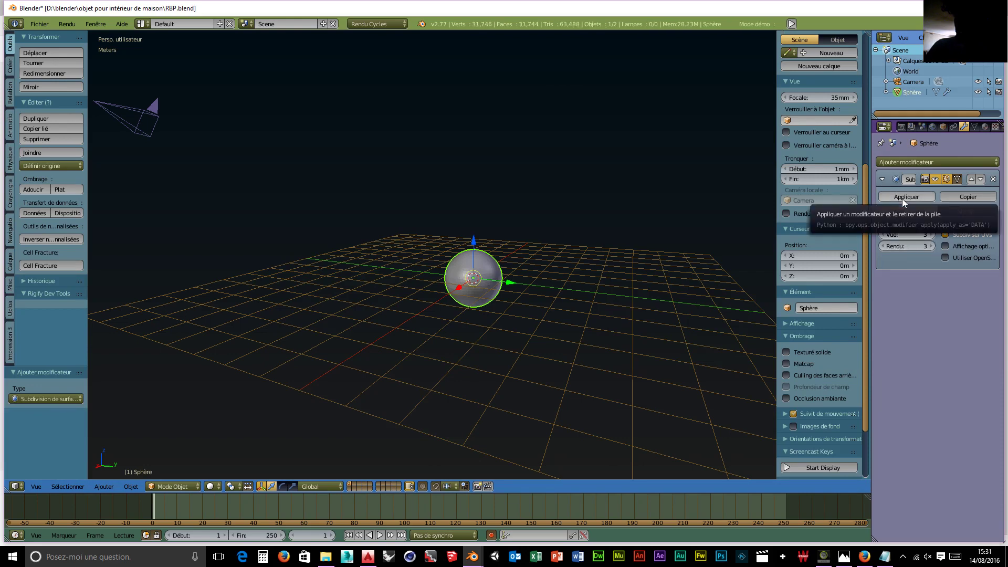
# - Apply the sphere's Subdivision Surface modifier and give the mesh smooth shading
pyautogui.click(904, 197)
pyautogui.moveTo(424, 357); pyautogui.dragTo(456, 364, button='middle')
pyautogui.click(33, 190)
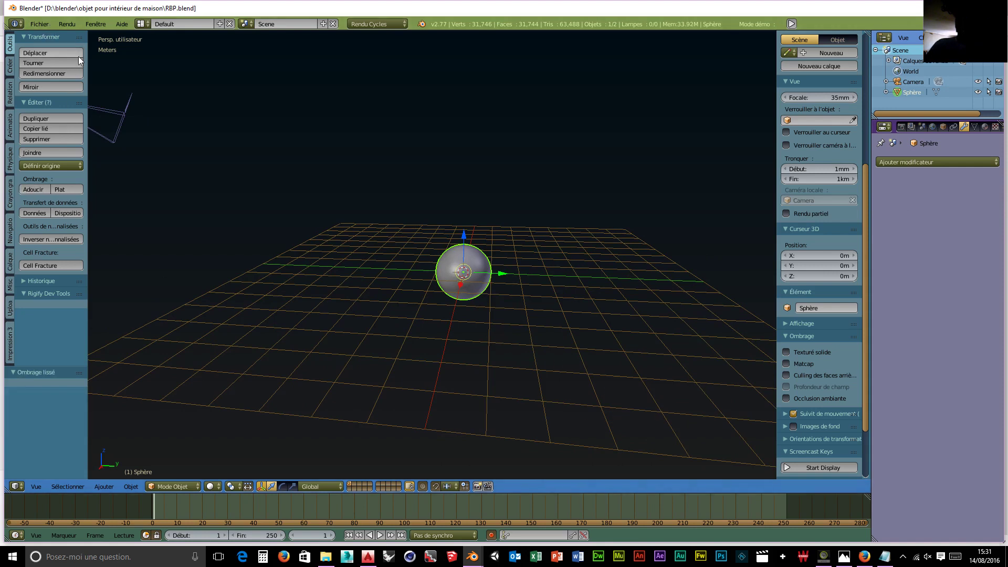
# - Start the Screencast Keys display and hide the 3D view's tool shelf
pyautogui.click(789, 470)
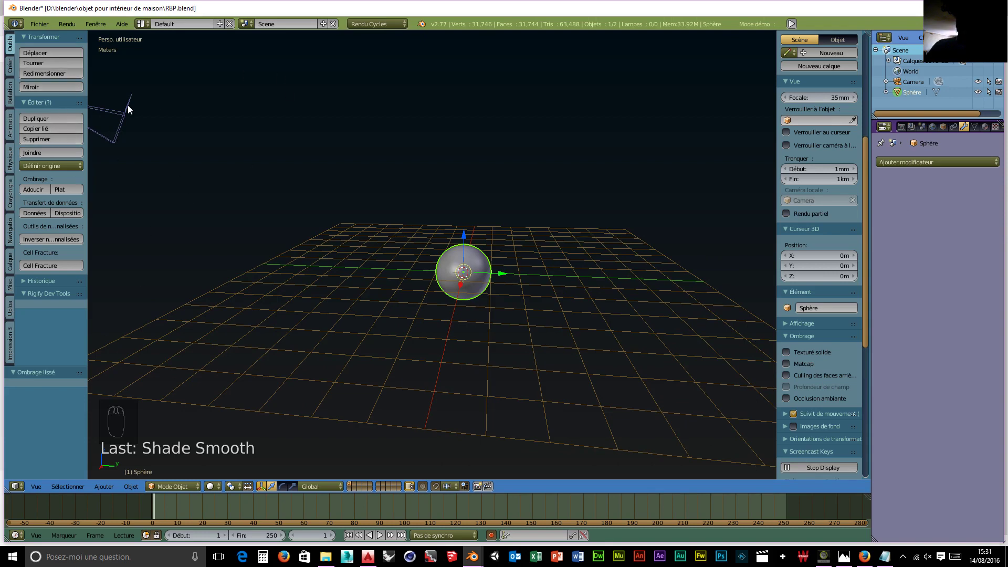
pyautogui.press('t')
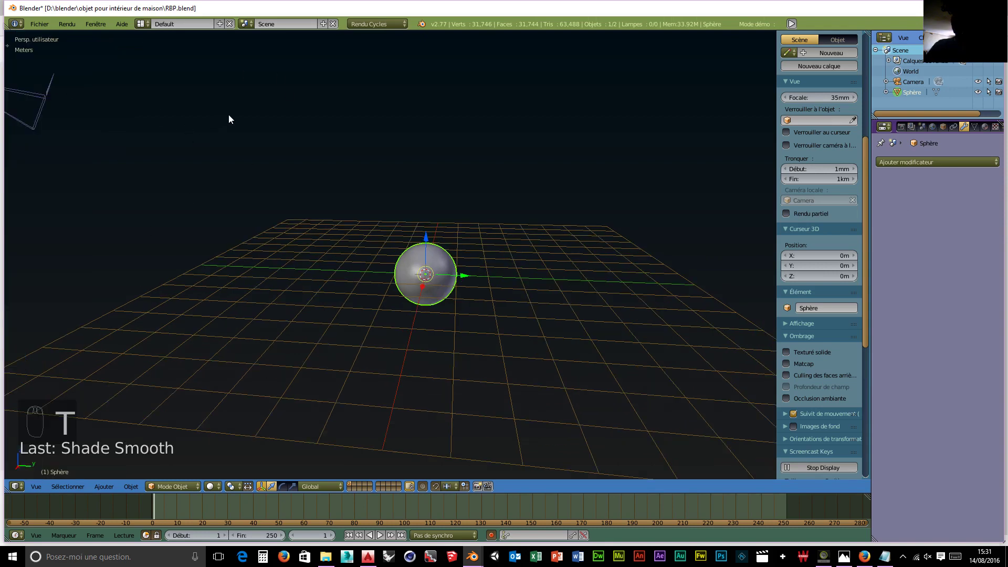
# - Hide the 3D view's properties shelf and split the view vertically into a narrow and a wide viewport
pyautogui.press('n')
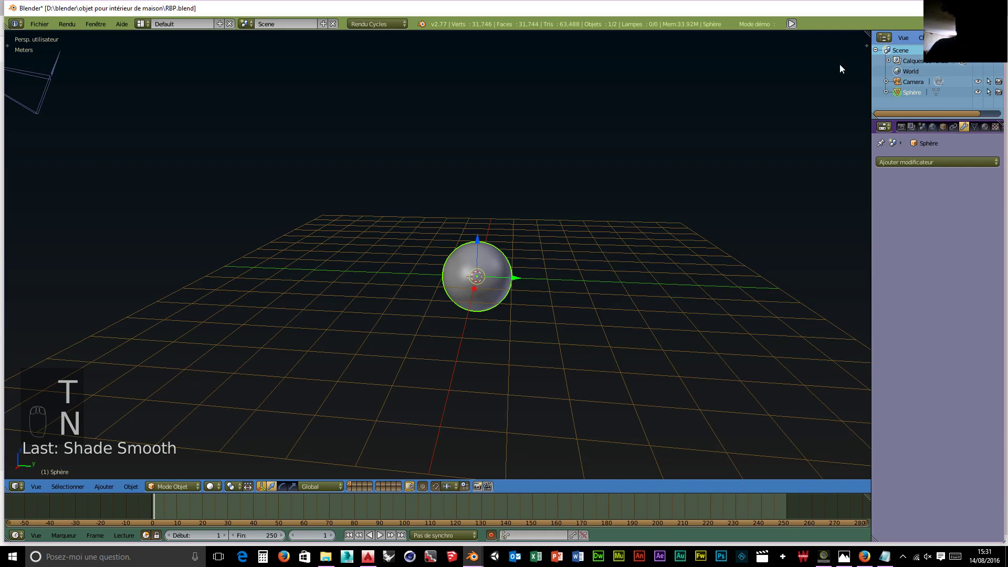
pyautogui.moveTo(868, 33); pyautogui.dragTo(141, 65)
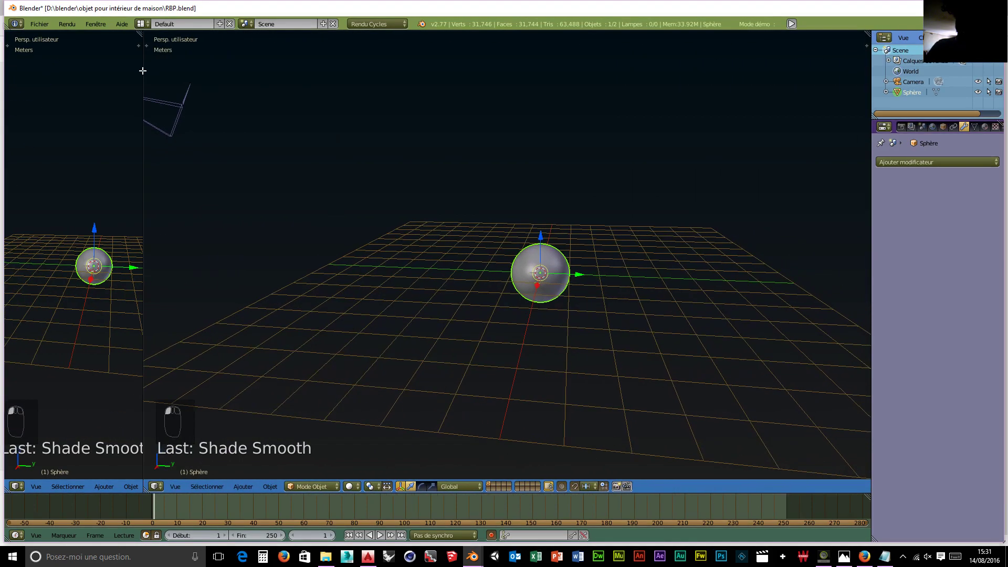
# - Try to join the wide 3D viewport with the timeline area beneath it
pyautogui.rightClick(247, 493)
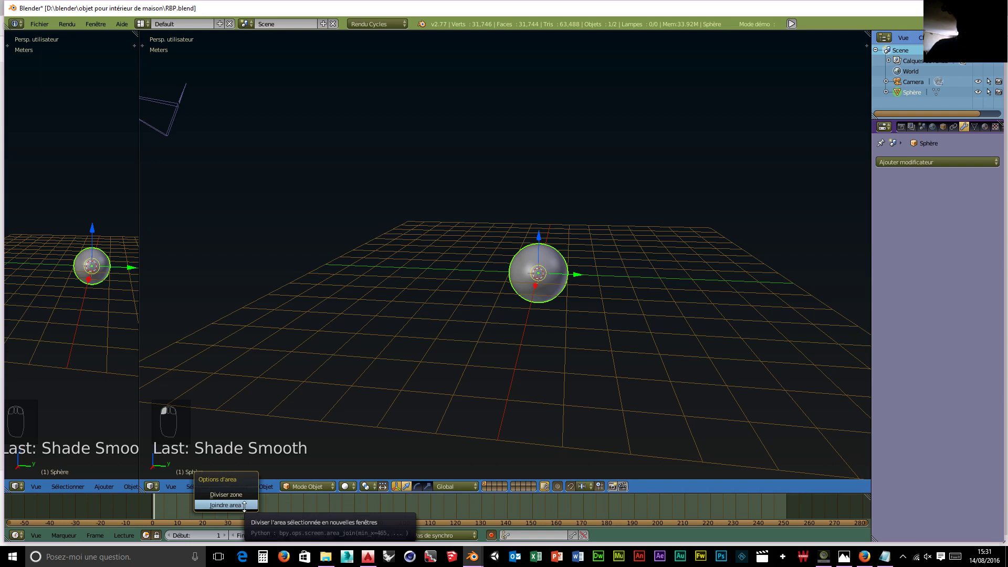
pyautogui.click(244, 505)
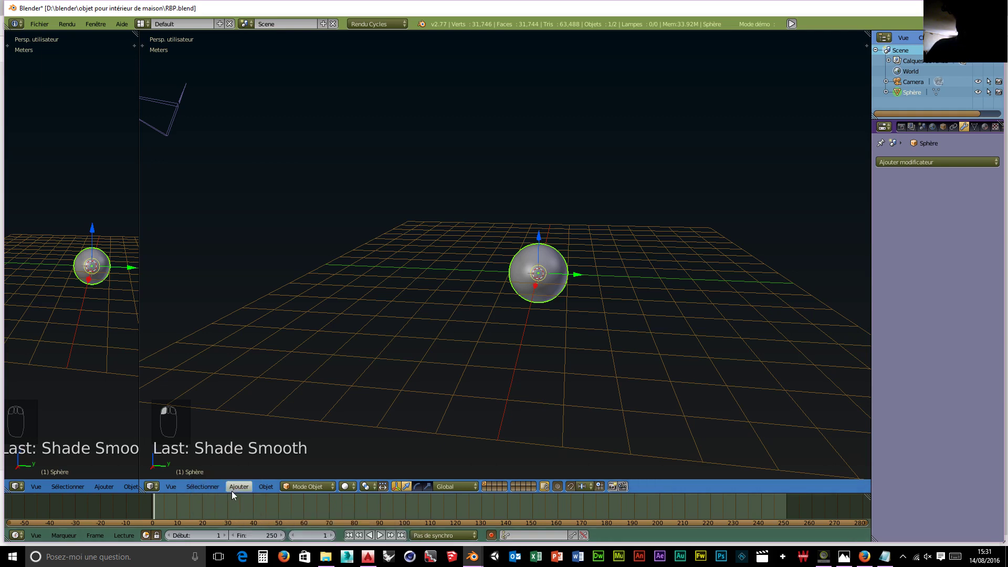
pyautogui.rightClick(231, 490)
pyautogui.press('Escape')
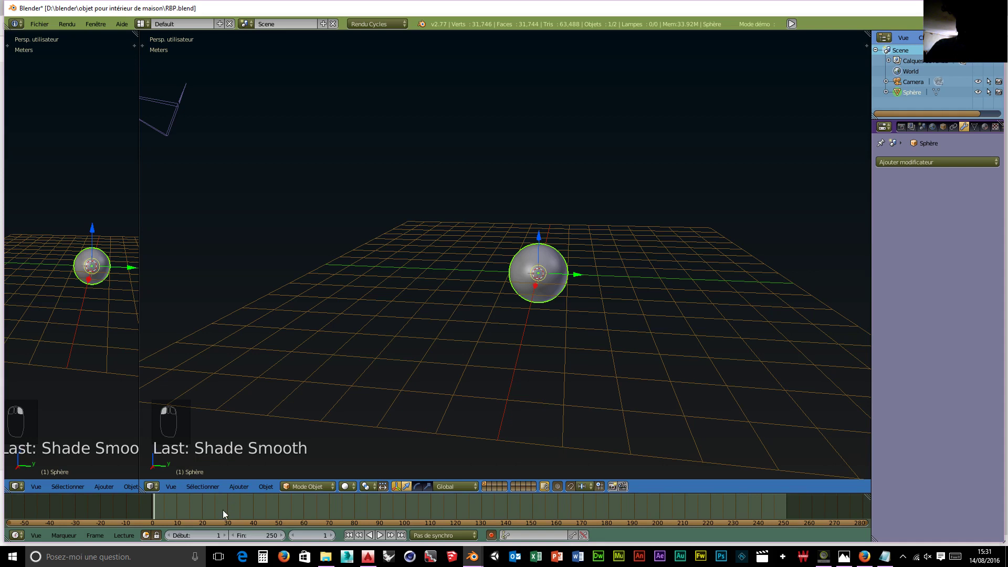
pyautogui.click(219, 518)
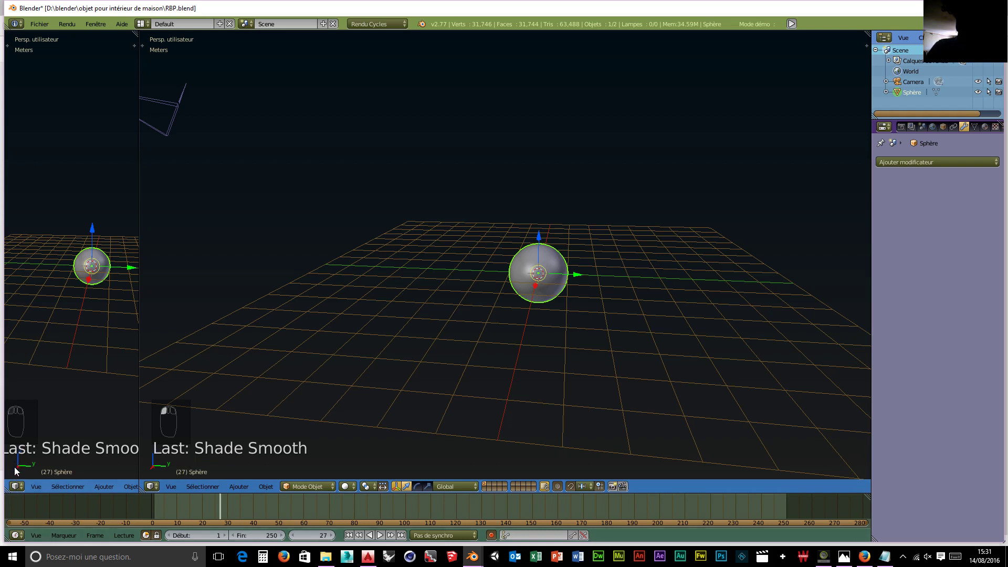
pyautogui.moveTo(7, 491)
pyautogui.mouseDown()
pyautogui.moveTo(5, 476)
pyautogui.moveTo(4, 487)
pyautogui.mouseUp()
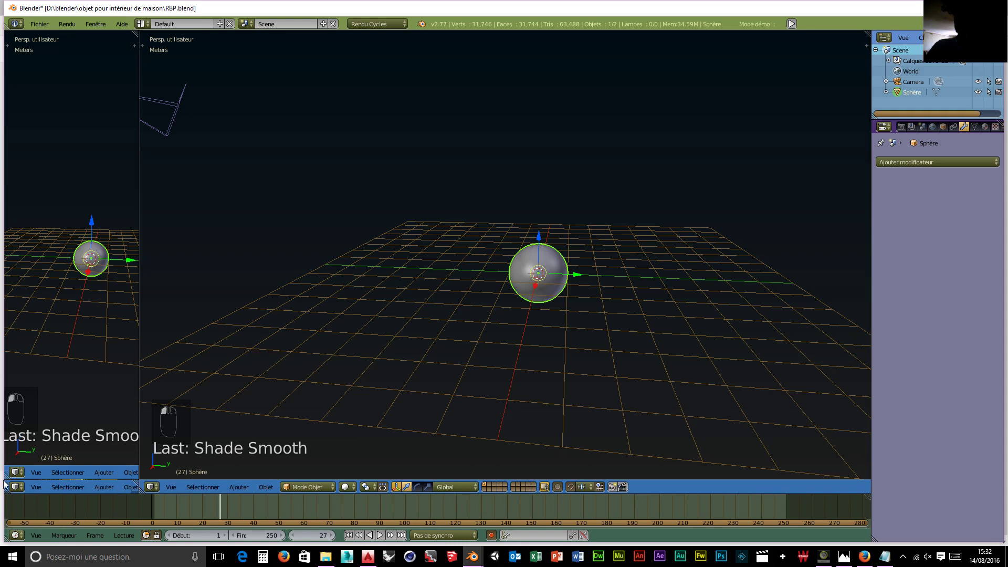
pyautogui.moveTo(3, 484); pyautogui.dragTo(6, 478)
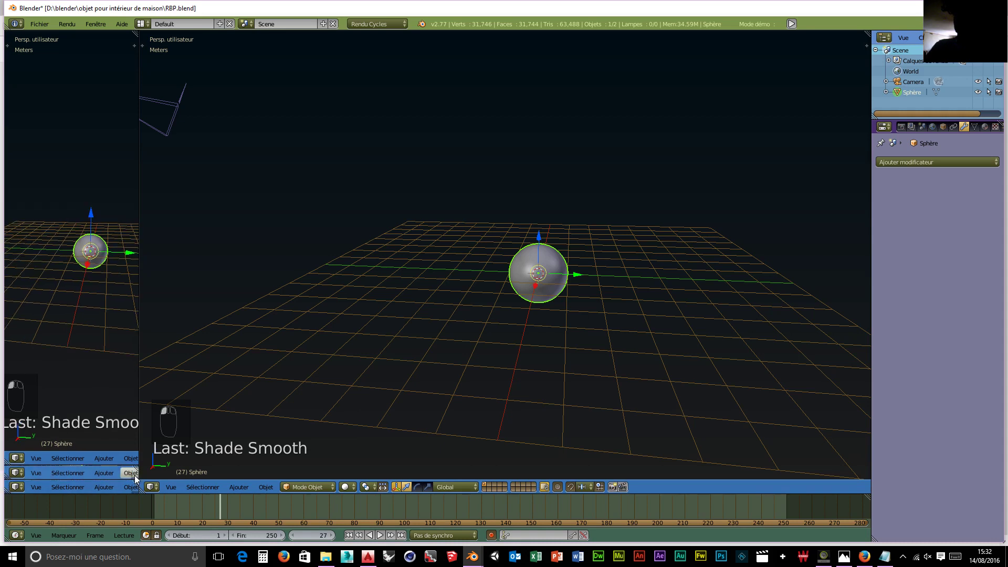
pyautogui.rightClick(82, 464)
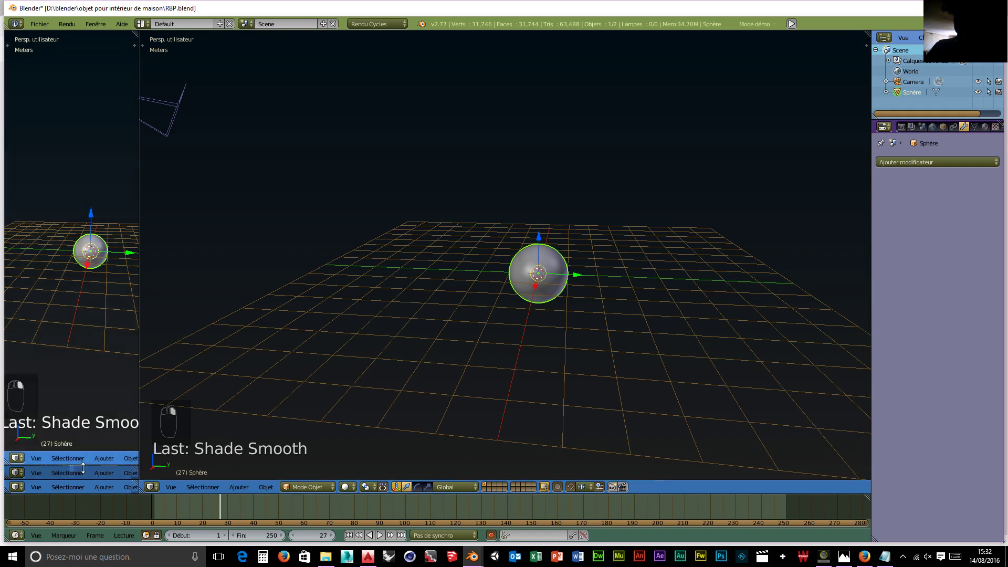
pyautogui.click(83, 473)
pyautogui.rightClick(84, 479)
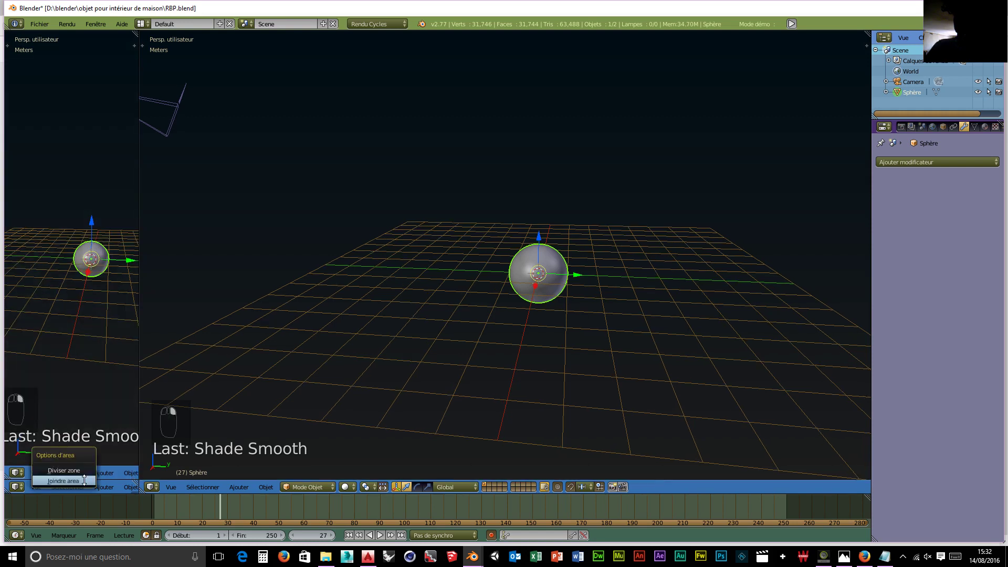
pyautogui.click(86, 481)
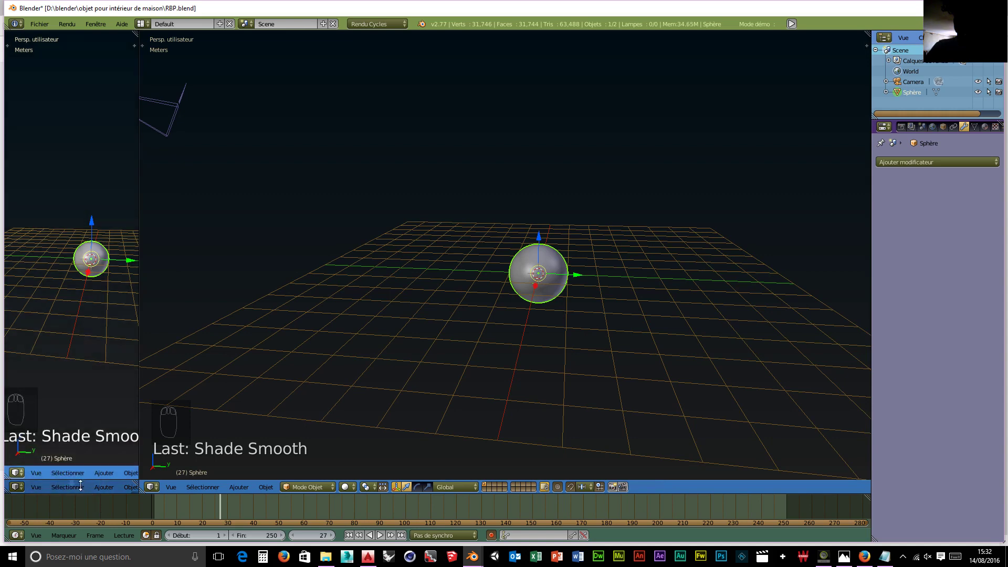
pyautogui.click(83, 491)
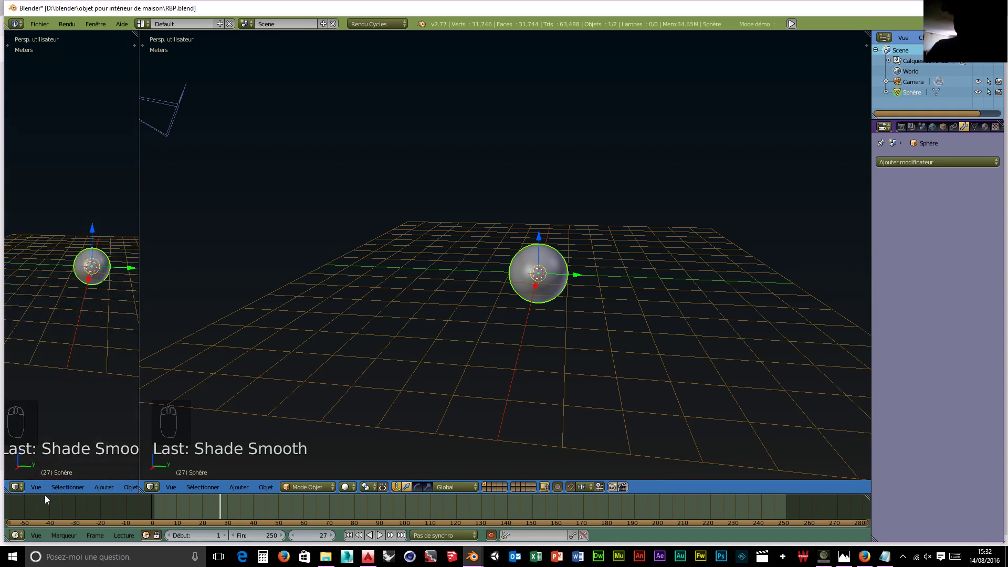
# - Shrink the timeline area to its header and change the wide 3D viewport into a node editor
pyautogui.moveTo(45, 494); pyautogui.dragTo(46, 527)
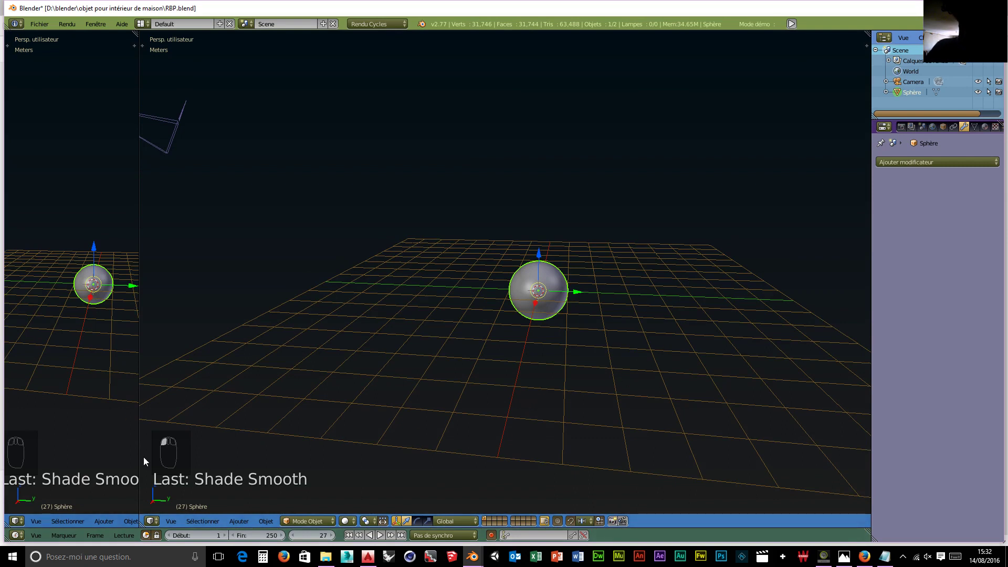
pyautogui.click(153, 521)
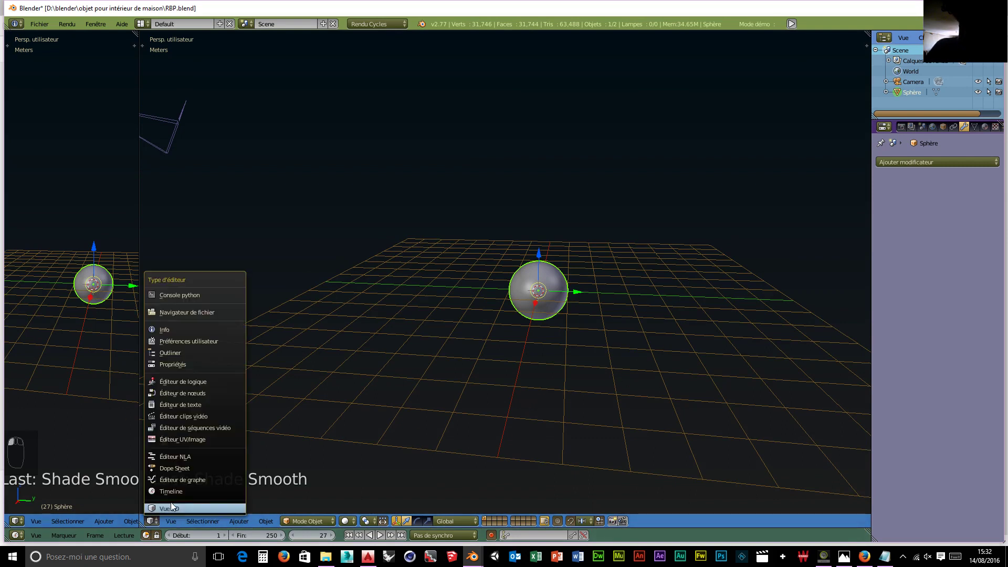
pyautogui.click(185, 393)
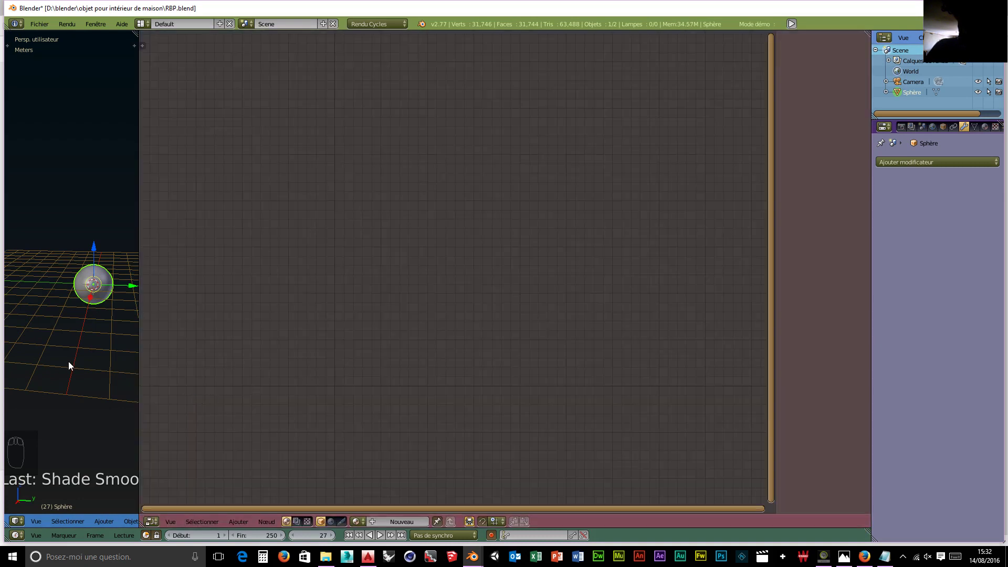
# - Widen the narrow 3D viewport slightly and frame the sphere large within it
pyautogui.scroll(4, 70, 362)
pyautogui.moveTo(115, 390); pyautogui.dragTo(105, 366, button='middle')
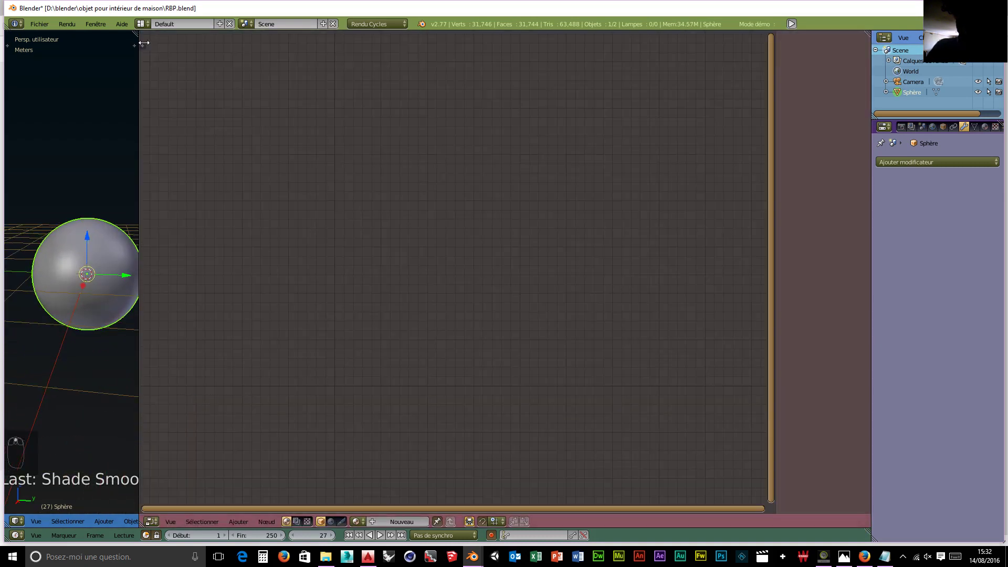
pyautogui.moveTo(139, 41); pyautogui.dragTo(176, 42)
pyautogui.moveTo(91, 366); pyautogui.dragTo(96, 251, button='middle')
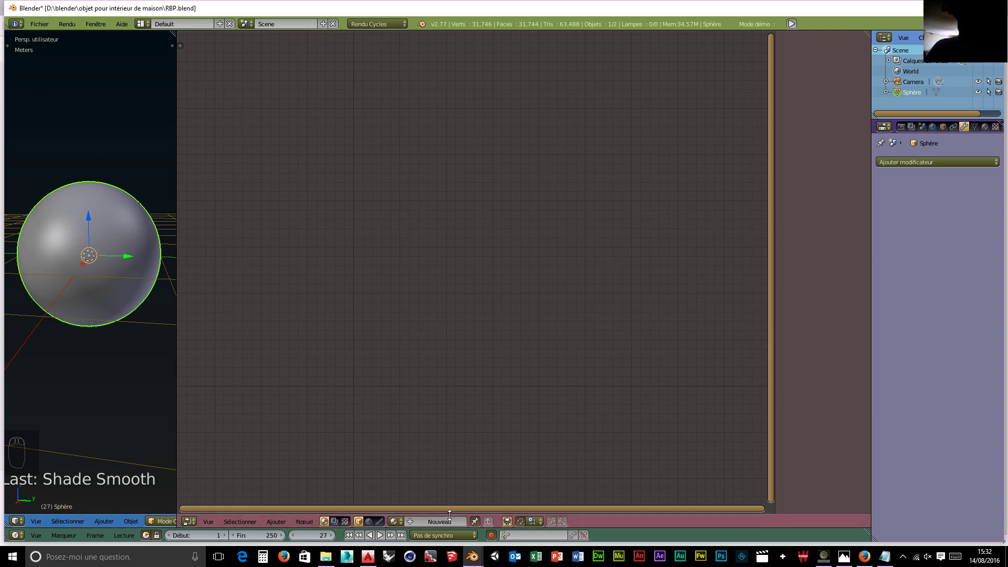
# - Create a new material for the sphere and move its BSDF diffus node up, away from the material output
pyautogui.click(431, 522)
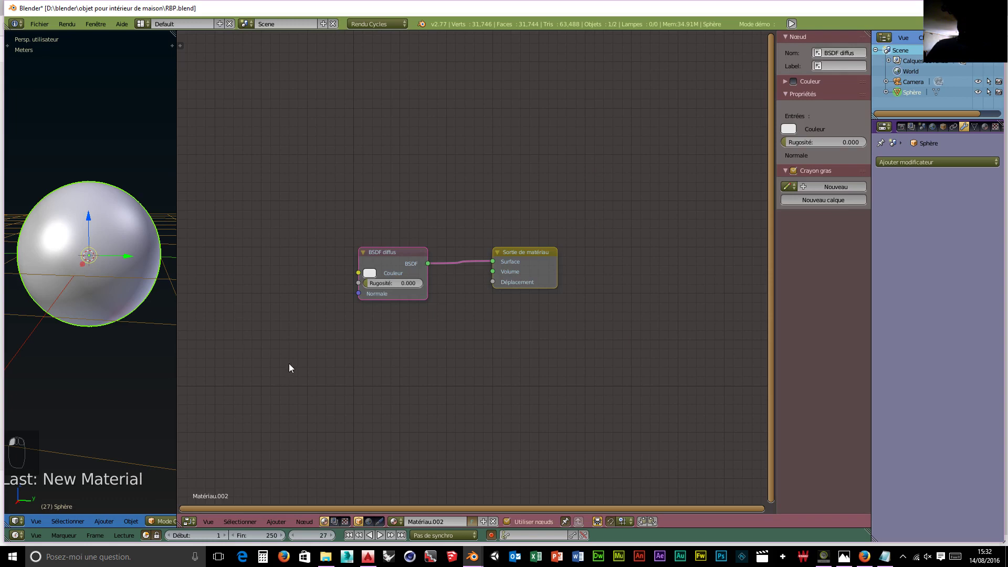
pyautogui.moveTo(380, 260); pyautogui.dragTo(352, 172)
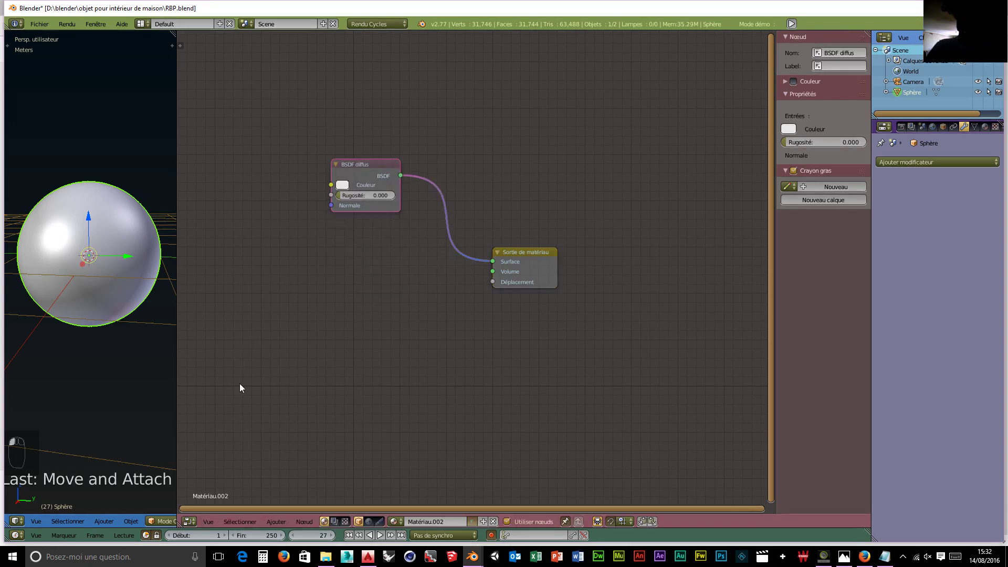
pyautogui.hotkey('shift', 'a')
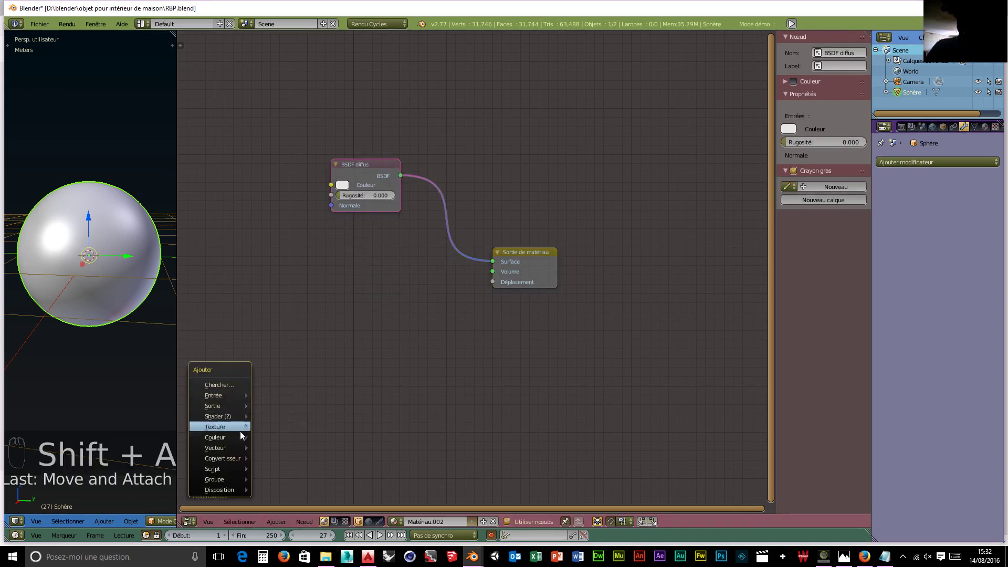
pyautogui.moveTo(232, 481)
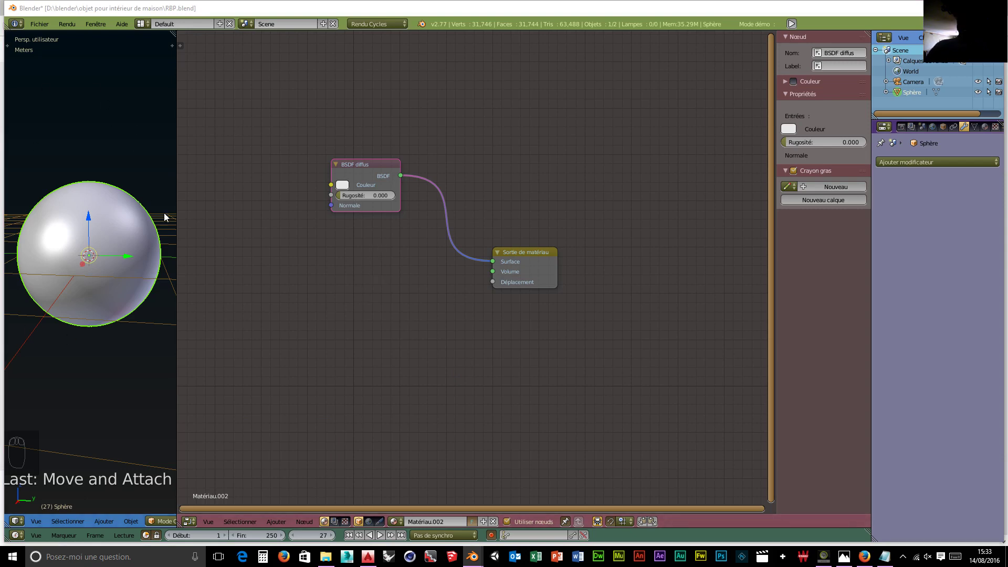
# - Set the World surface colour to an environment texture (Texture d'environnement)
pyautogui.click(932, 127)
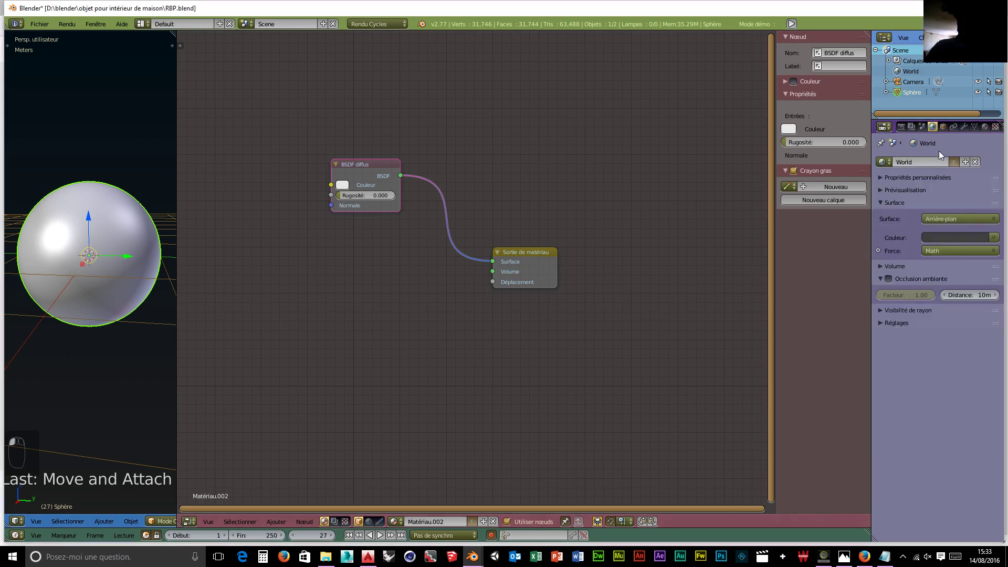
pyautogui.click(993, 241)
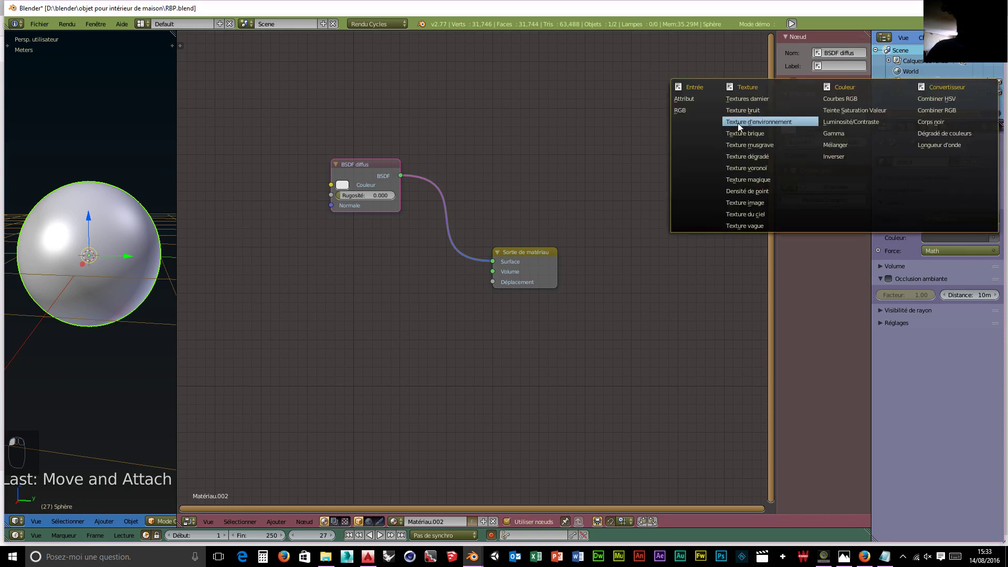
pyautogui.click(768, 121)
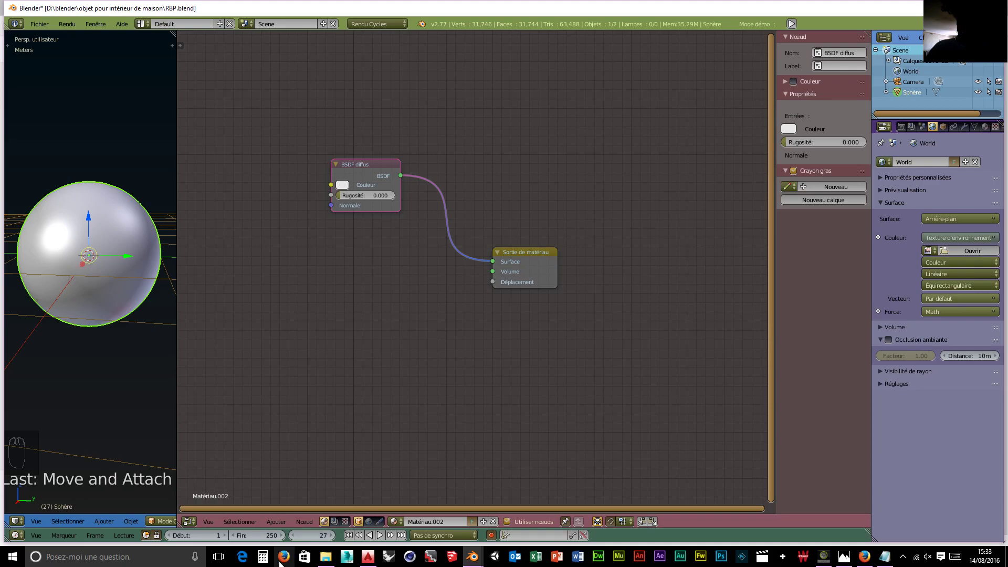
# - Switch to Firefox and search Google for "Hdri" in a new tab
pyautogui.moveTo(283, 565)
pyautogui.click(324, 505)
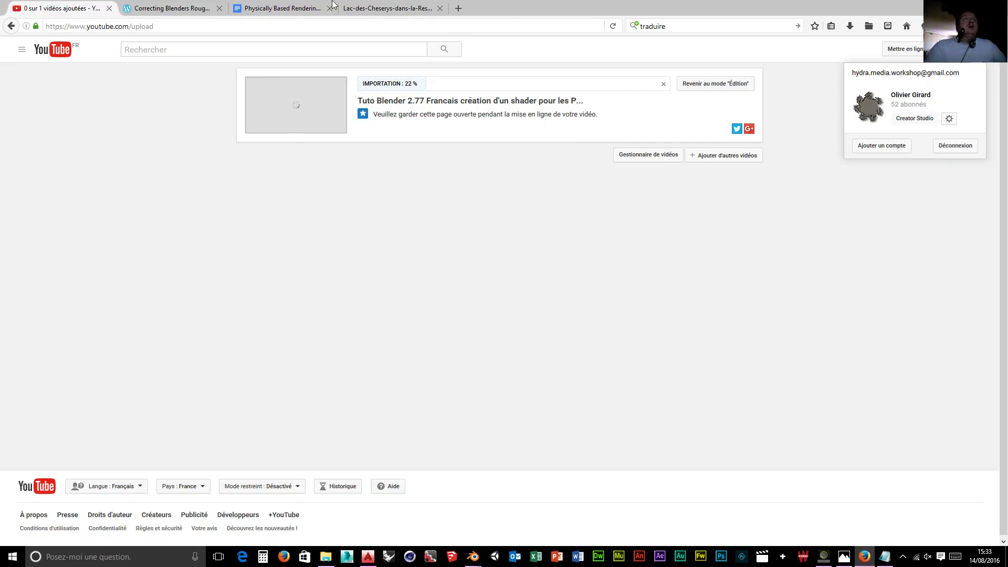
pyautogui.click(458, 8)
pyautogui.click(716, 26)
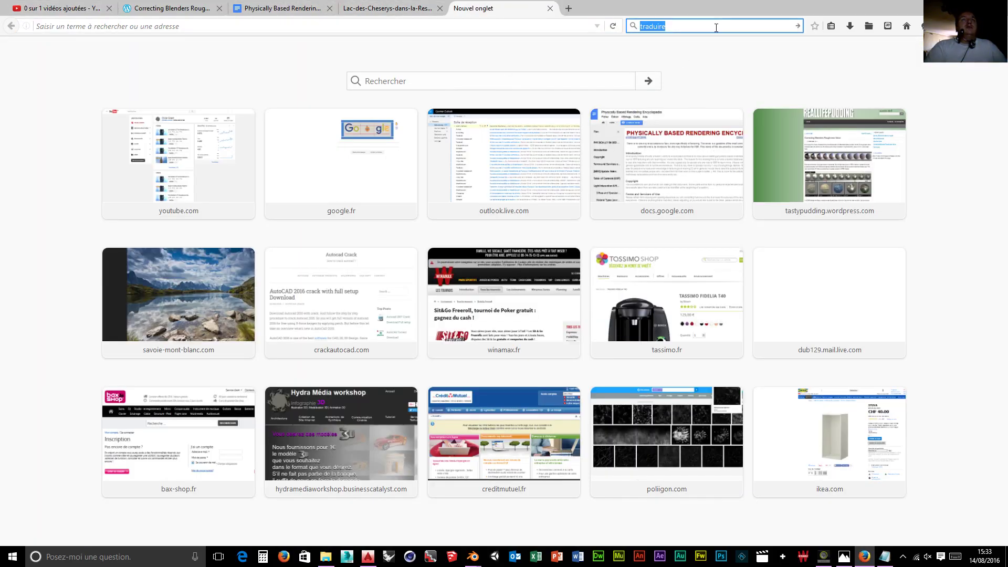
pyautogui.write('Hdri')
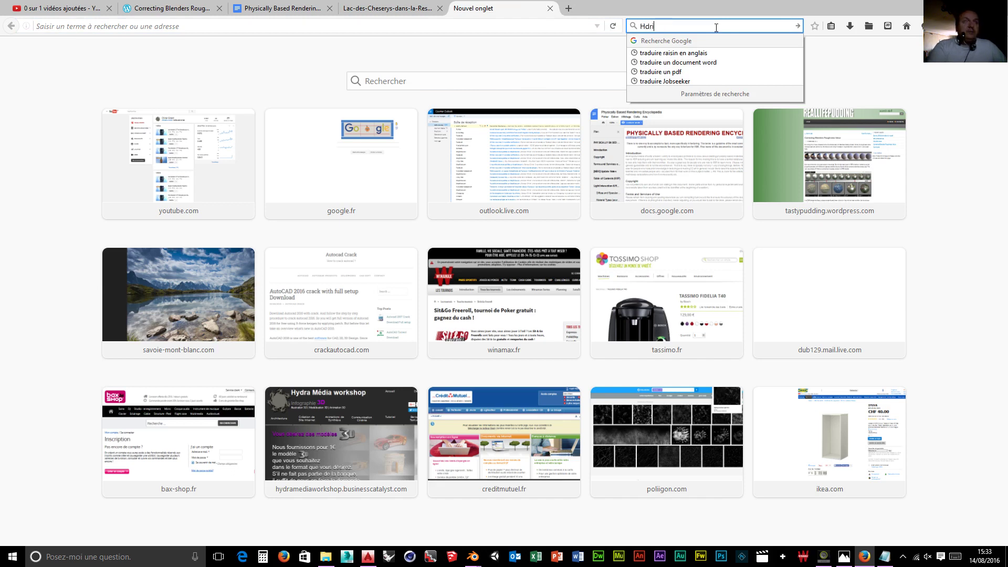
pyautogui.press('Return')
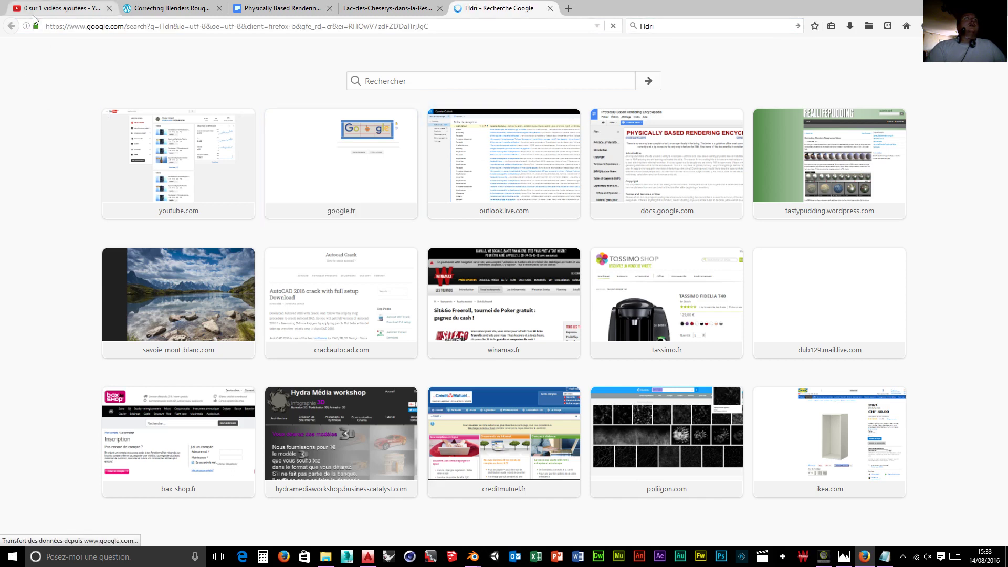
pyautogui.hotkey('ctrl', 'Tab')
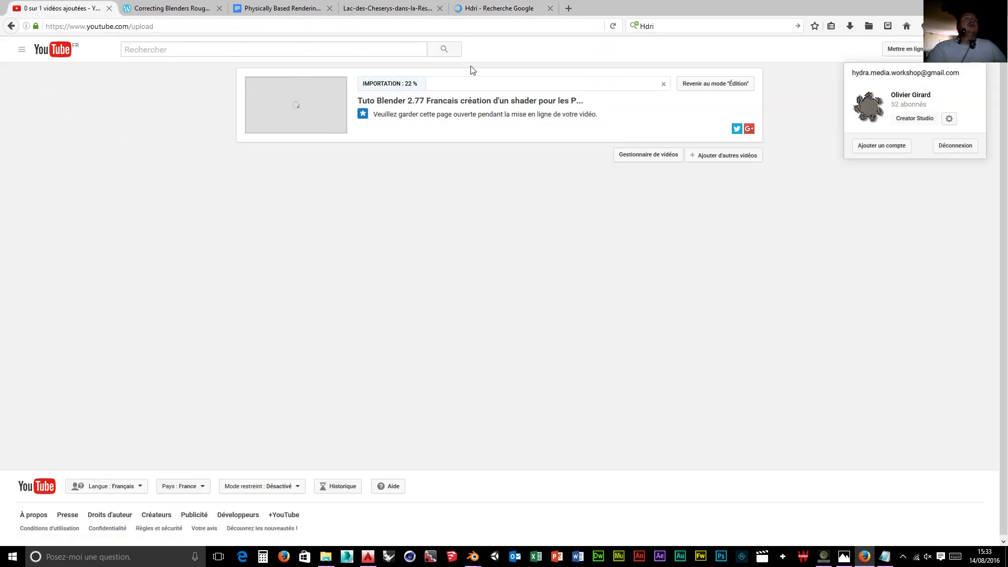
pyautogui.click(499, 10)
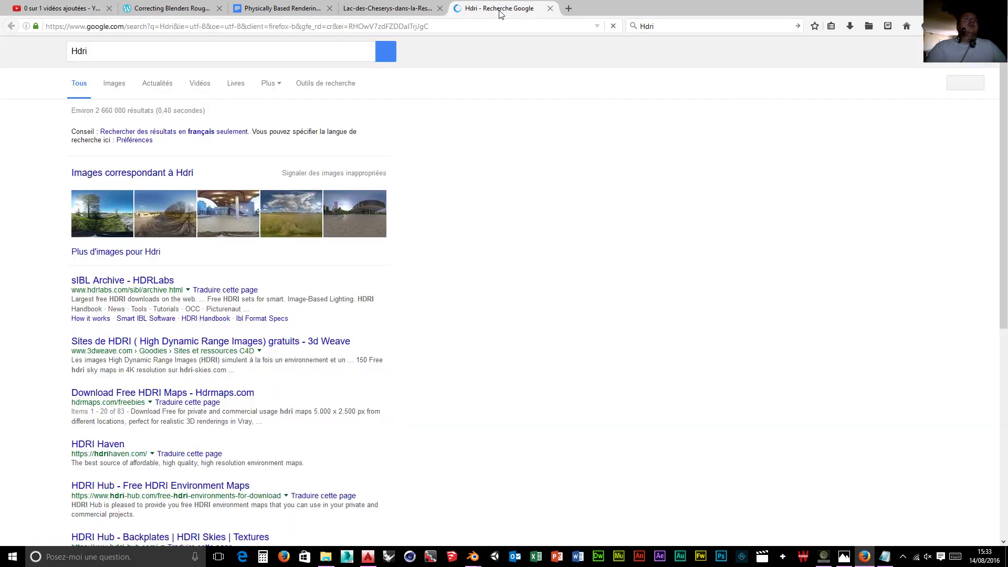
# - Show the image results for Hdri, limit them to sizes above 2 Mpx, and browse the environment panoramas
pyautogui.click(112, 93)
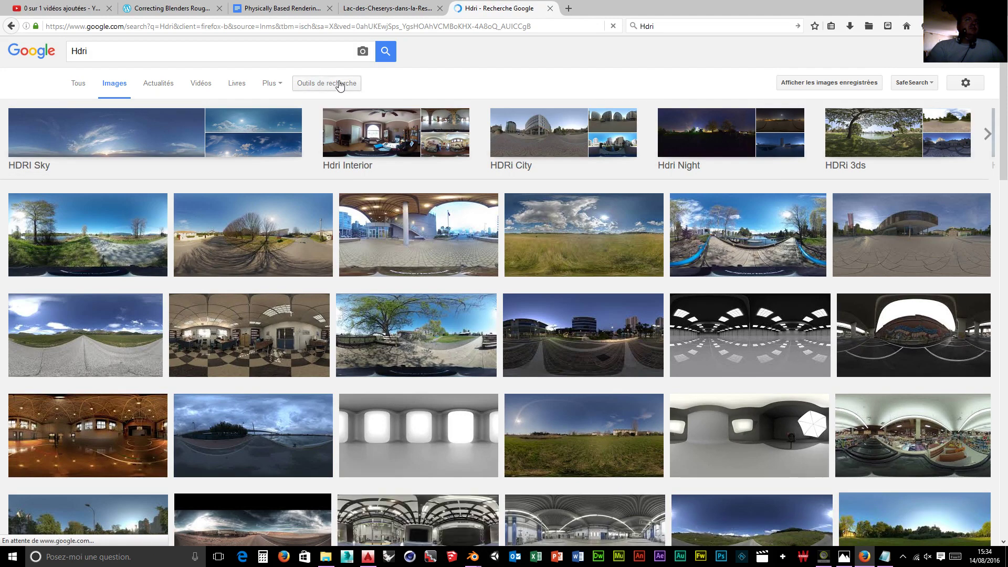
pyautogui.click(323, 84)
pyautogui.click(79, 111)
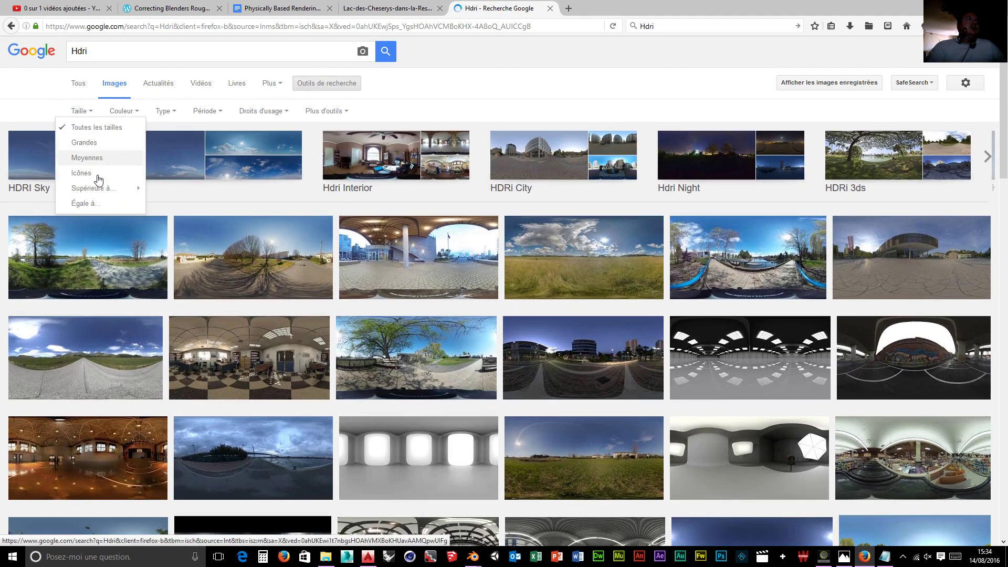
pyautogui.moveTo(99, 187)
pyautogui.click(194, 215)
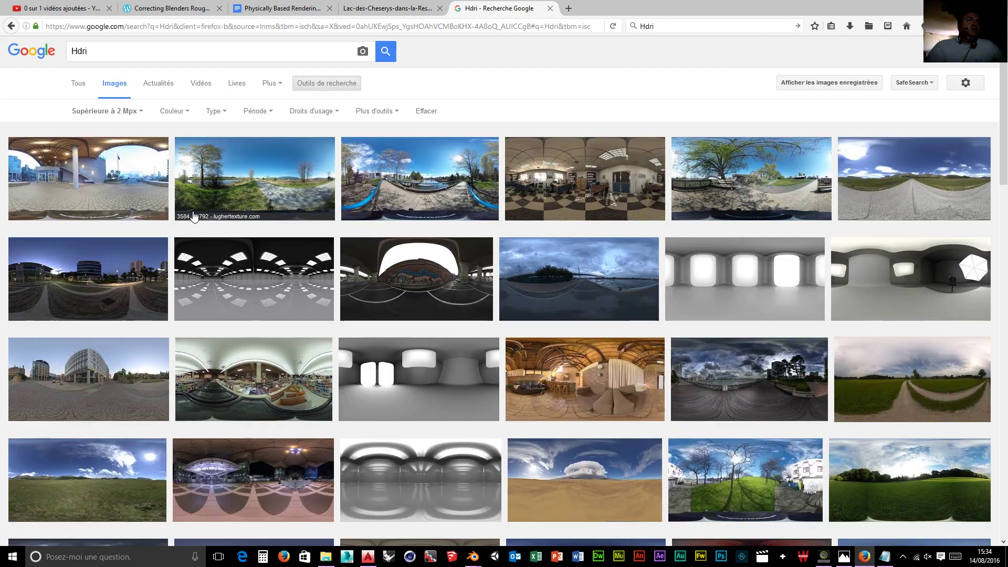
pyautogui.scroll(-7, 362, 288)
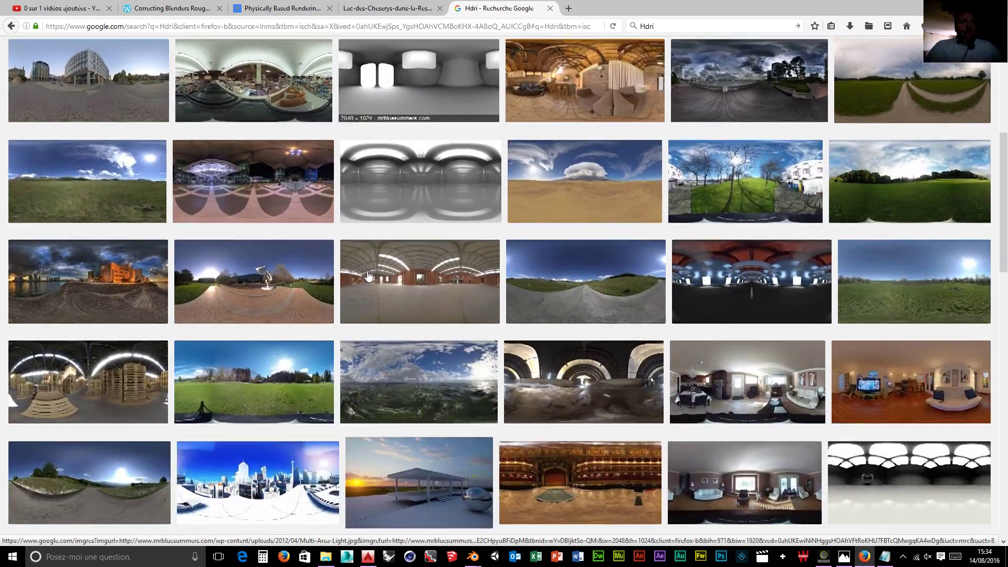
pyautogui.scroll(-1, 368, 275)
pyautogui.scroll(-3, 368, 274)
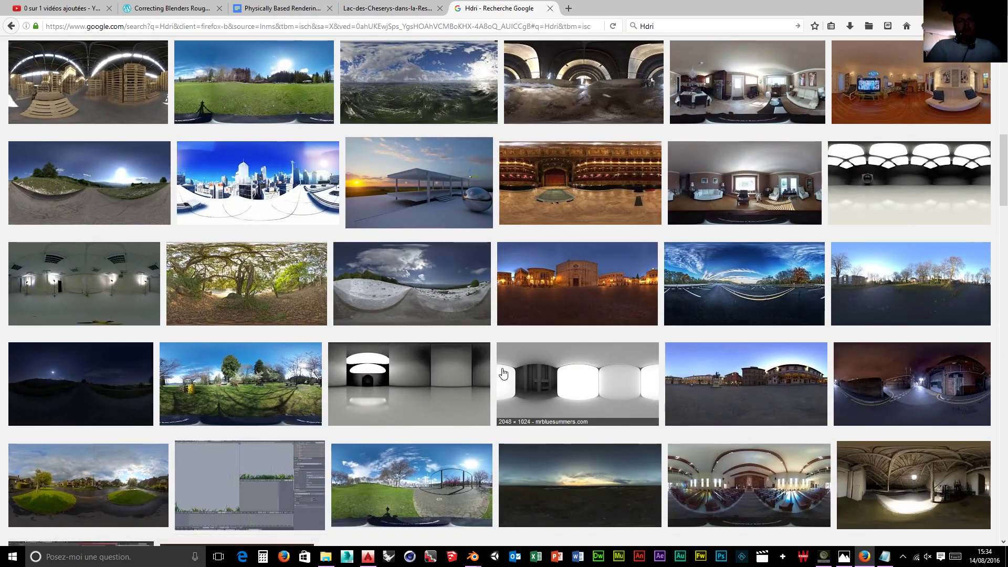
# - Preview the theatre street panorama from greyscalegorilla.com among the Hdri image results and open its source page in a new tab
pyautogui.scroll(-4, 589, 402)
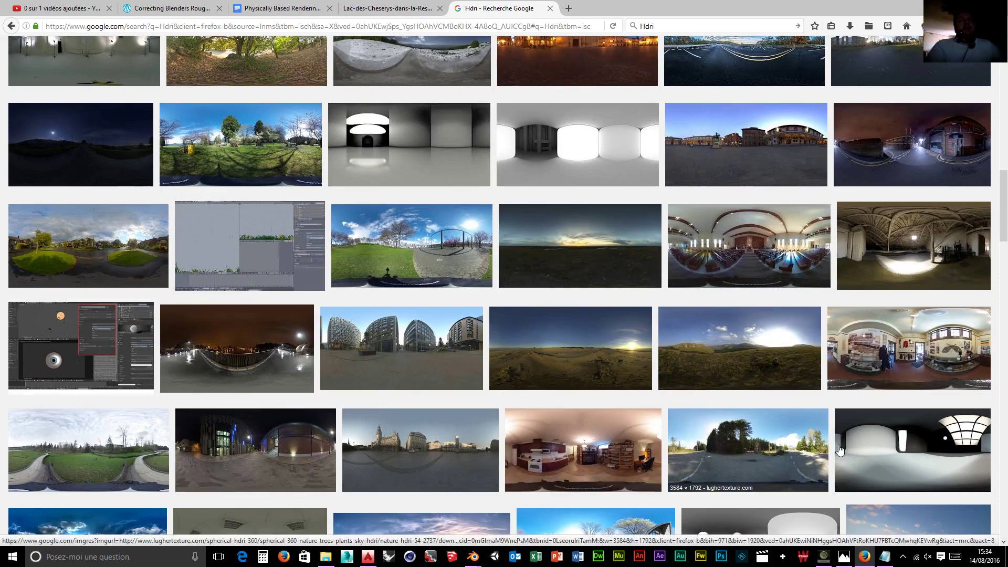
pyautogui.scroll(-3, 883, 458)
pyautogui.scroll(-3, 728, 381)
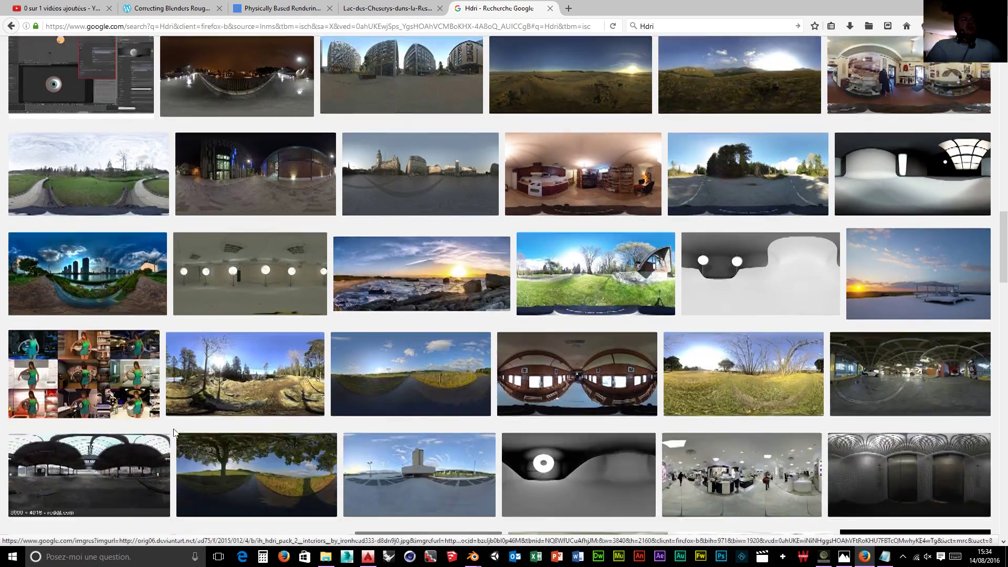
pyautogui.scroll(-5, 730, 375)
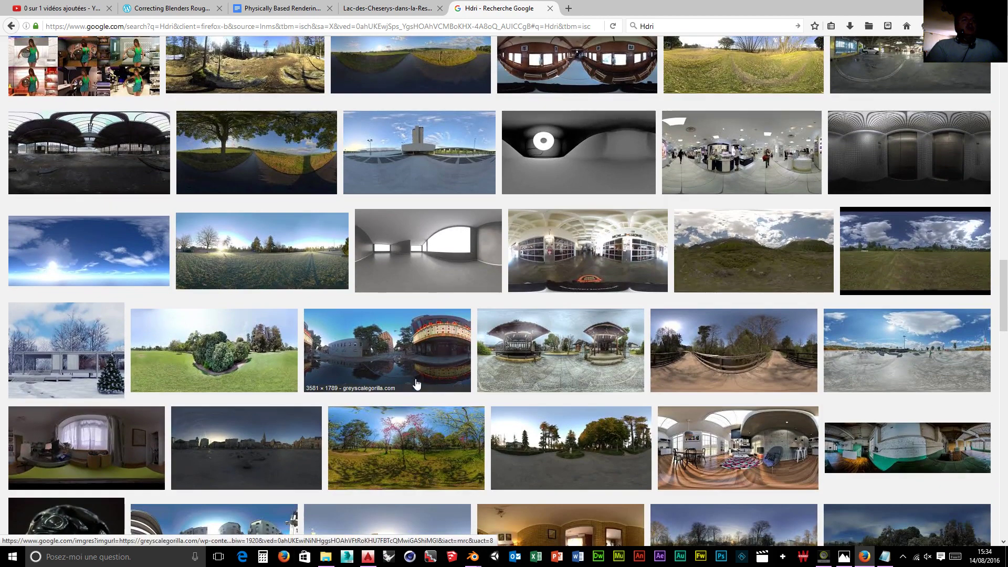
pyautogui.click(374, 352)
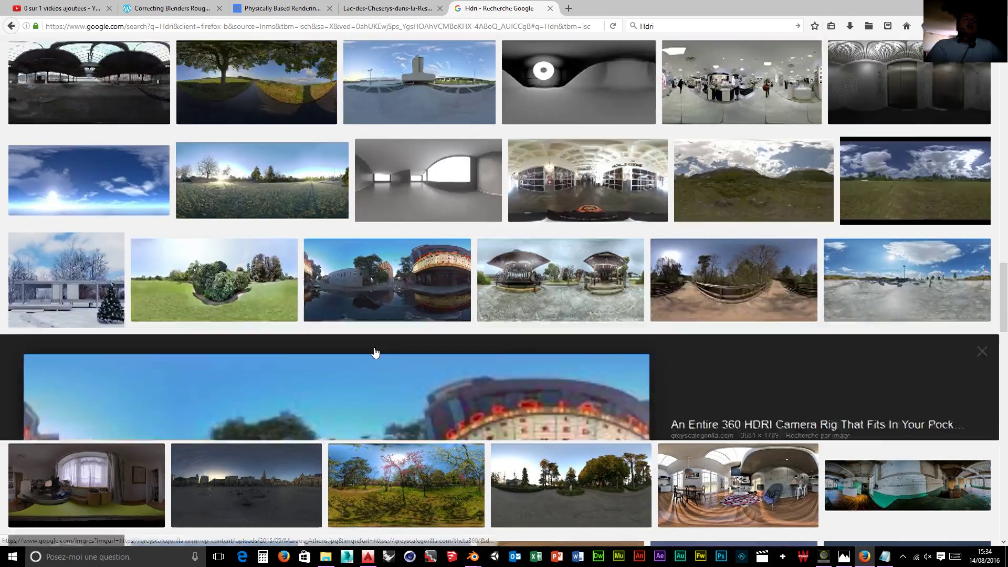
pyautogui.rightClick(303, 302)
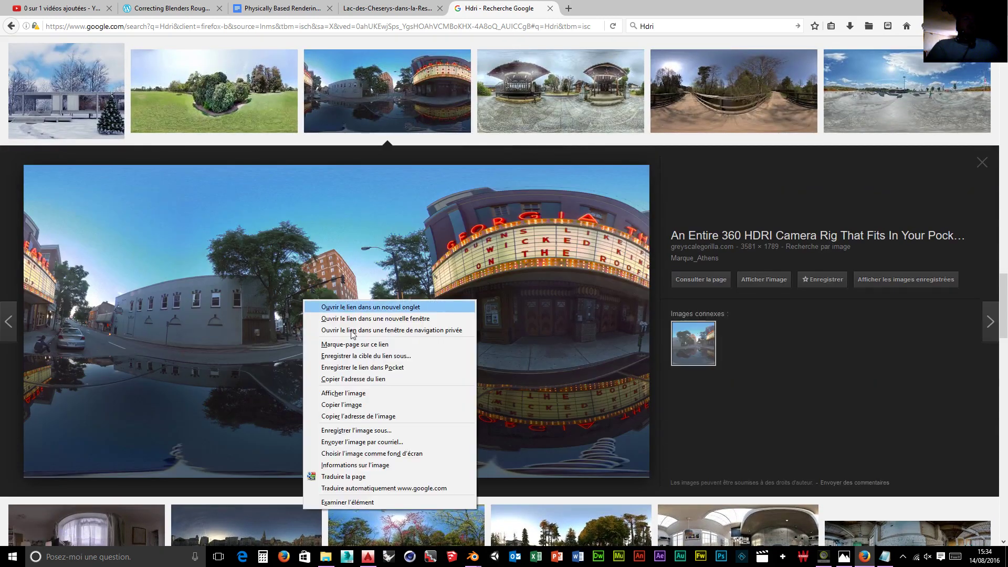
pyautogui.click(309, 306)
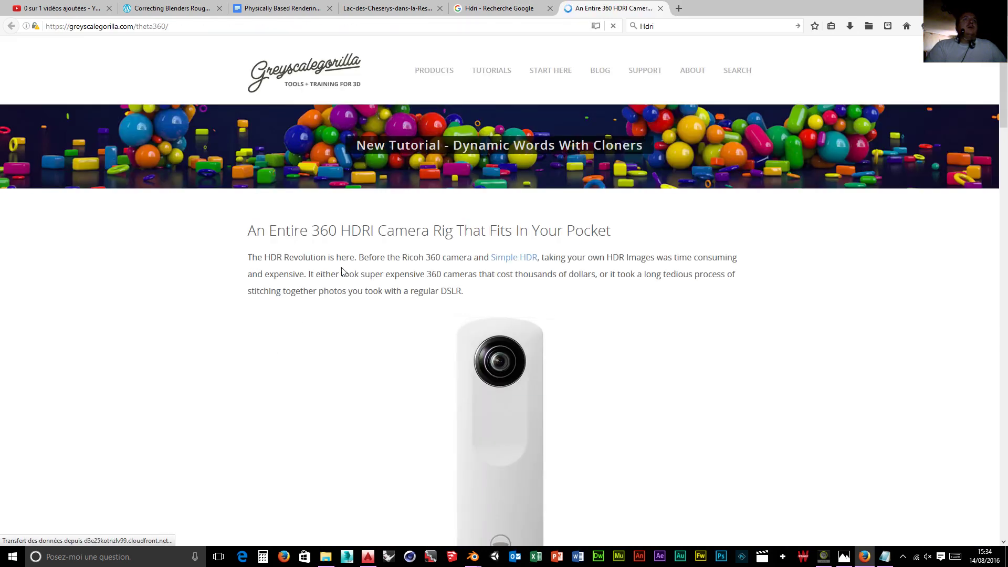
# - Find the theatre street panorama among the article's sample 360s and view it at full size with its image options
pyautogui.scroll(-3, 341, 272)
pyautogui.scroll(-10, 341, 272)
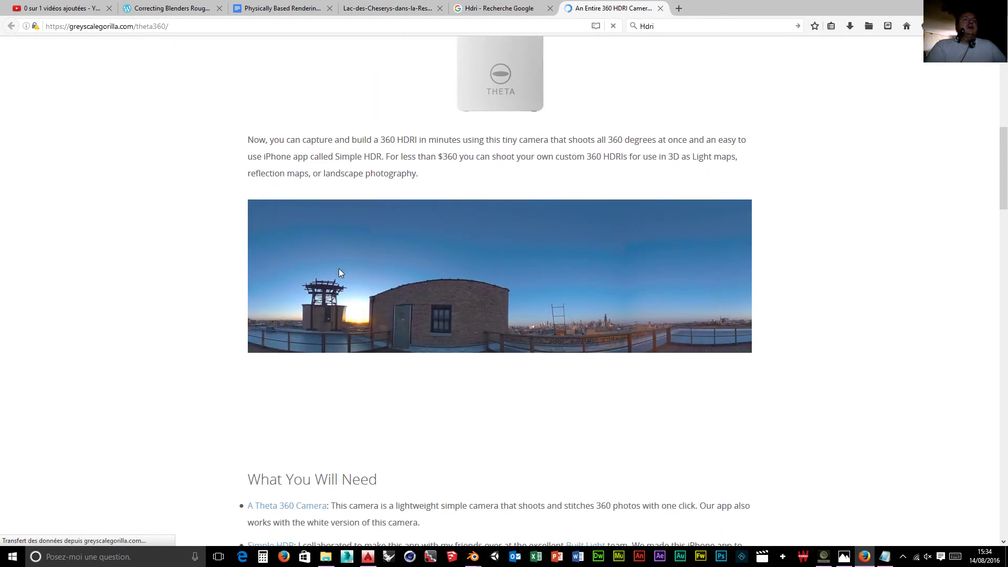
pyautogui.scroll(-11, 473, 355)
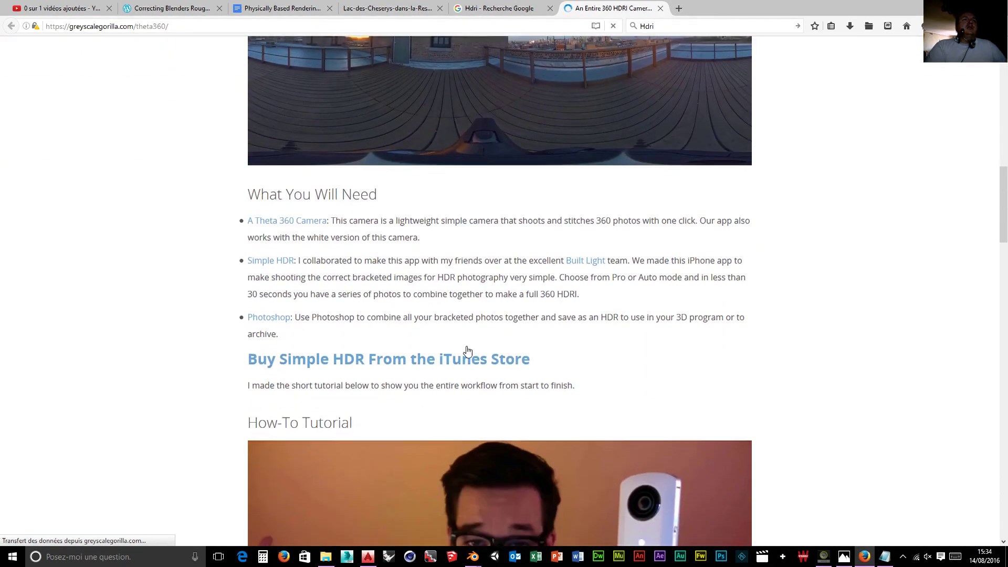
pyautogui.scroll(-5, 468, 350)
pyautogui.scroll(-3, 468, 349)
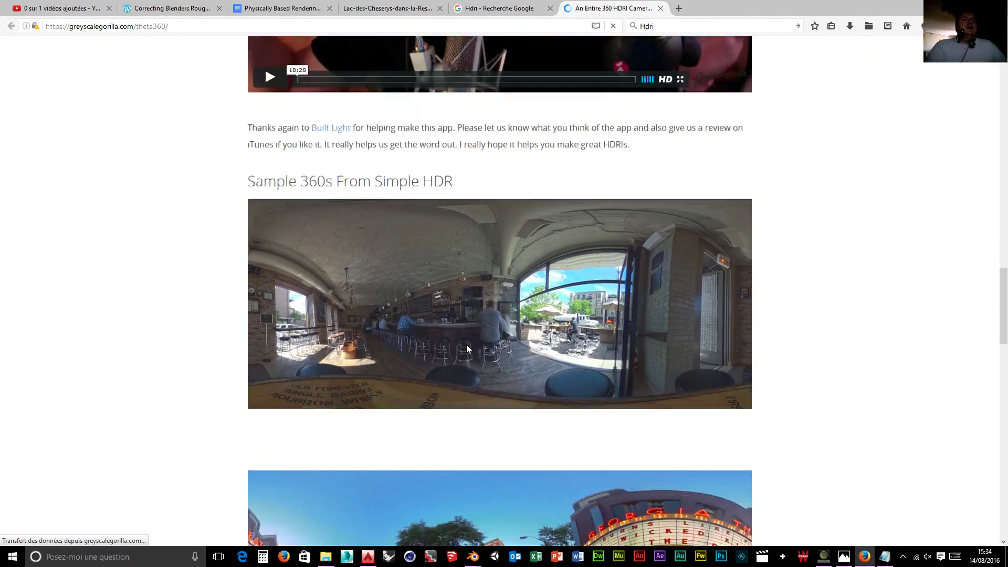
pyautogui.scroll(-3, 469, 348)
pyautogui.rightClick(498, 377)
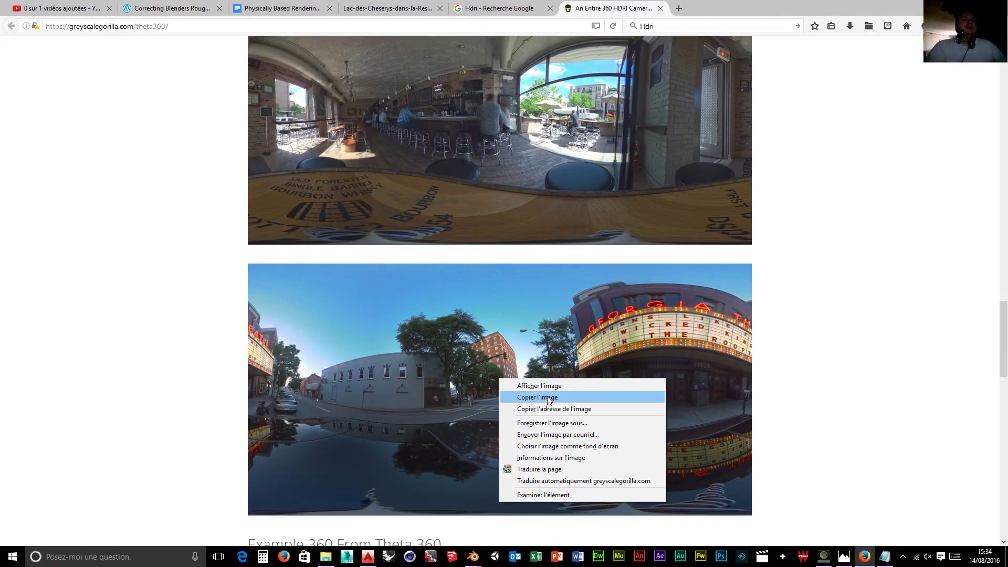
pyautogui.click(550, 385)
pyautogui.click(532, 371)
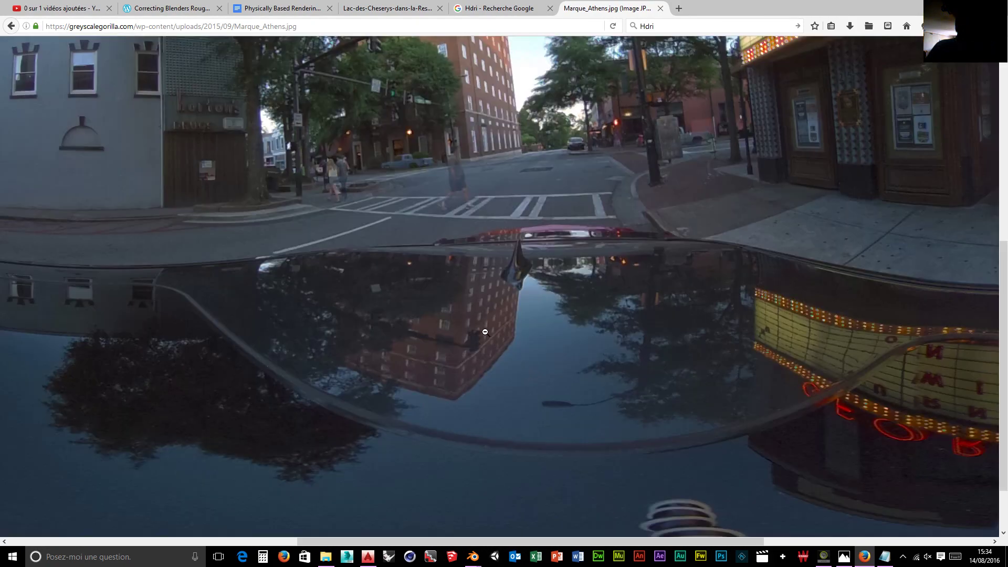
pyautogui.rightClick(481, 328)
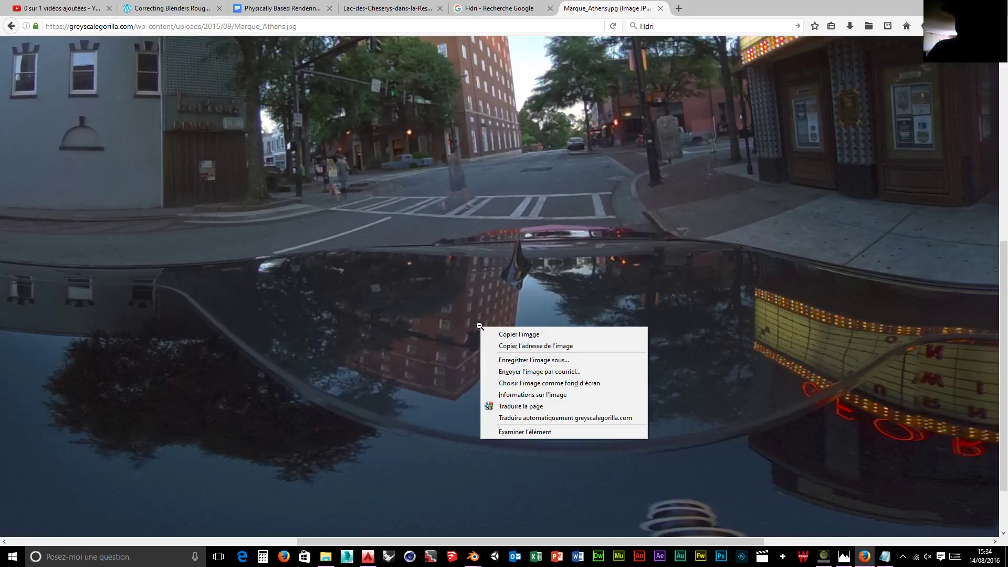
# - Close the panorama and Hdri search tabs and switch back to the Blender window with the sphere scene
pyautogui.click(10, 26)
pyautogui.click(660, 9)
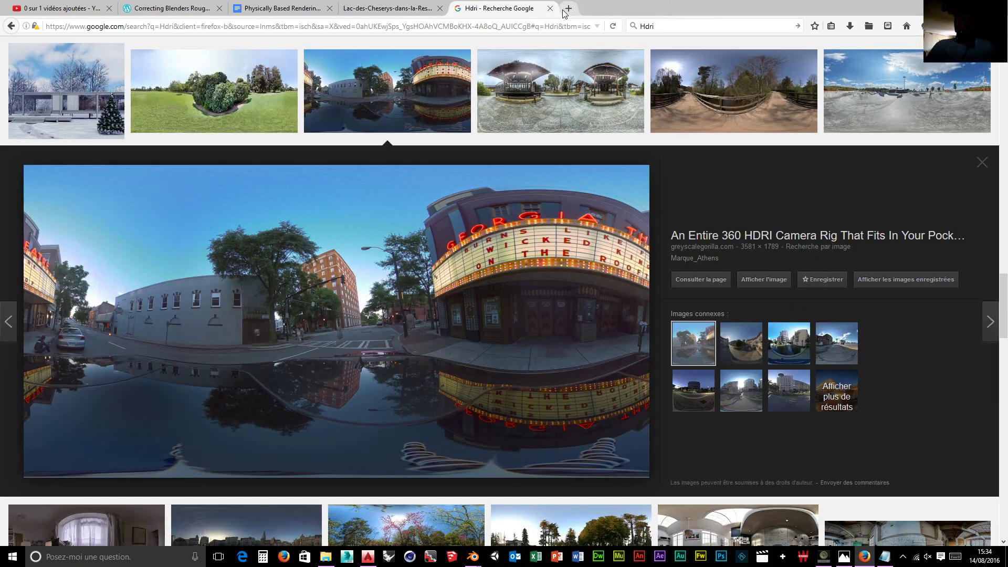
pyautogui.click(550, 8)
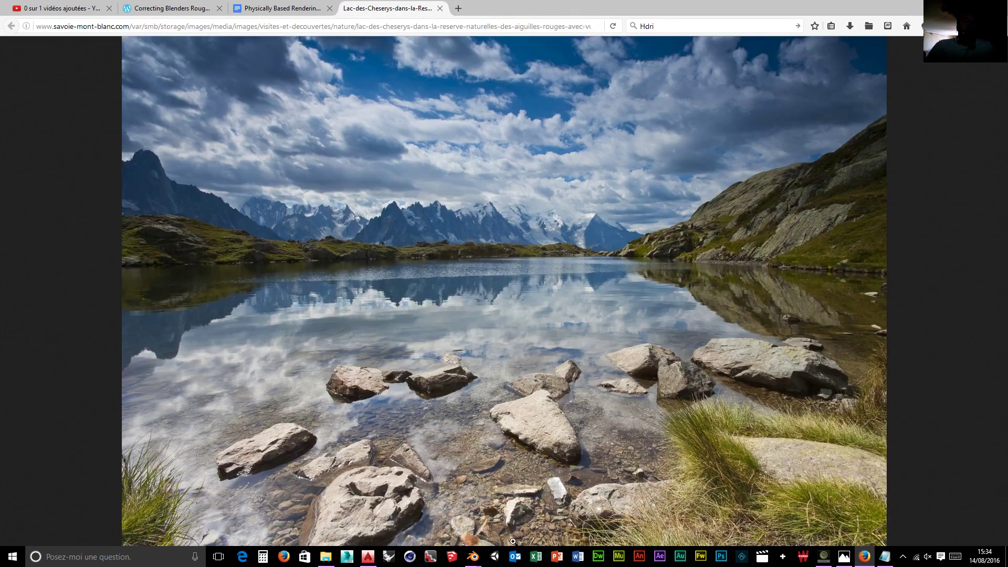
pyautogui.moveTo(473, 556)
pyautogui.moveTo(427, 515)
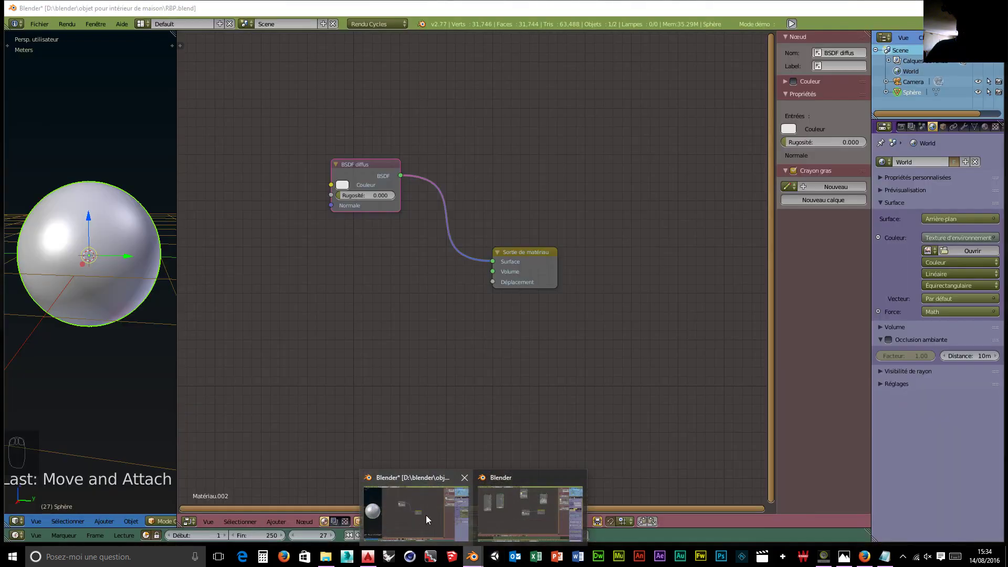
pyautogui.click(408, 524)
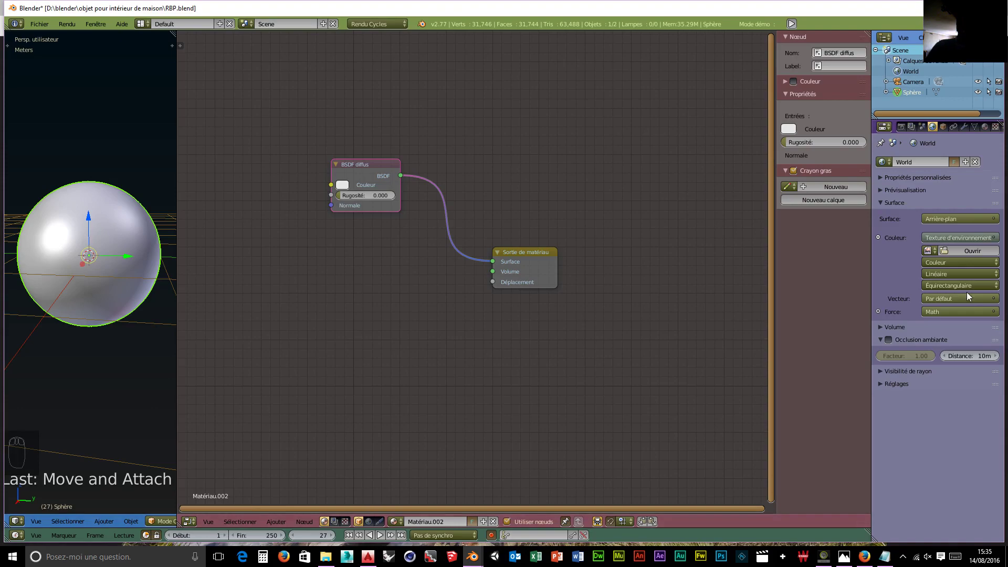
# - Load Marque_Athens.jpg from the neo retro orange folder as the World's environment texture, browsing the files as thumbnails
pyautogui.click(978, 255)
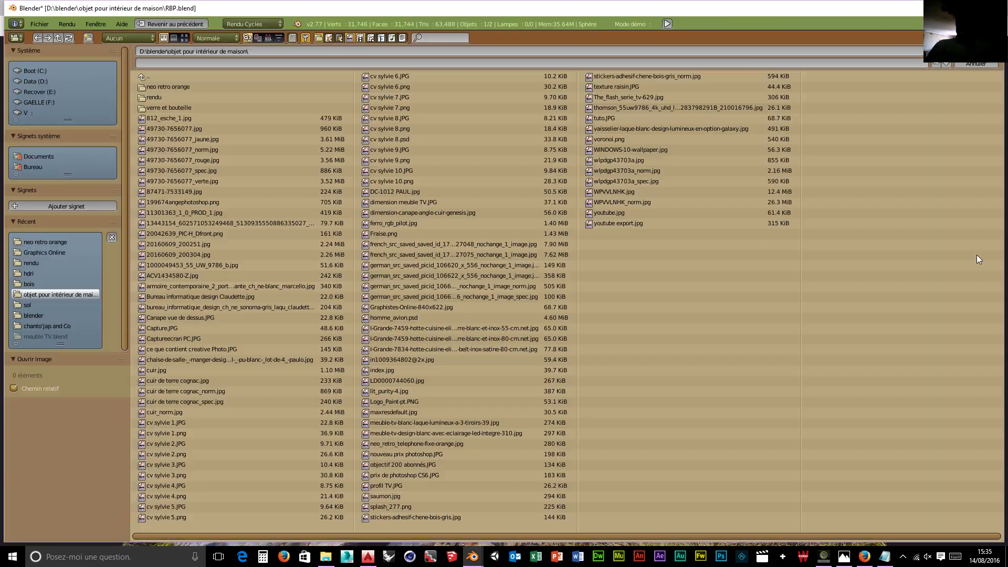
pyautogui.click(29, 80)
pyautogui.click(162, 147)
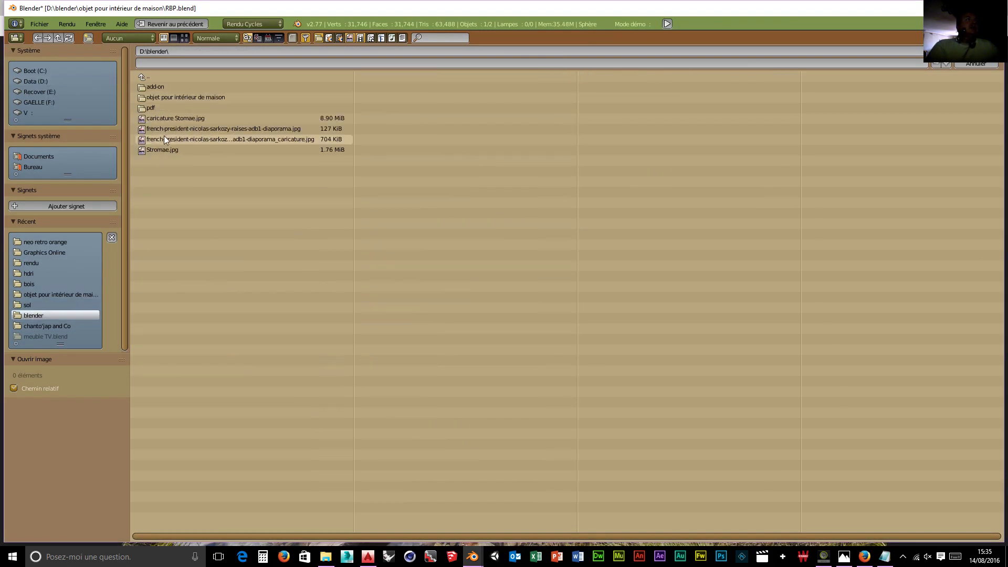
pyautogui.click(163, 93)
pyautogui.click(165, 87)
pyautogui.click(187, 37)
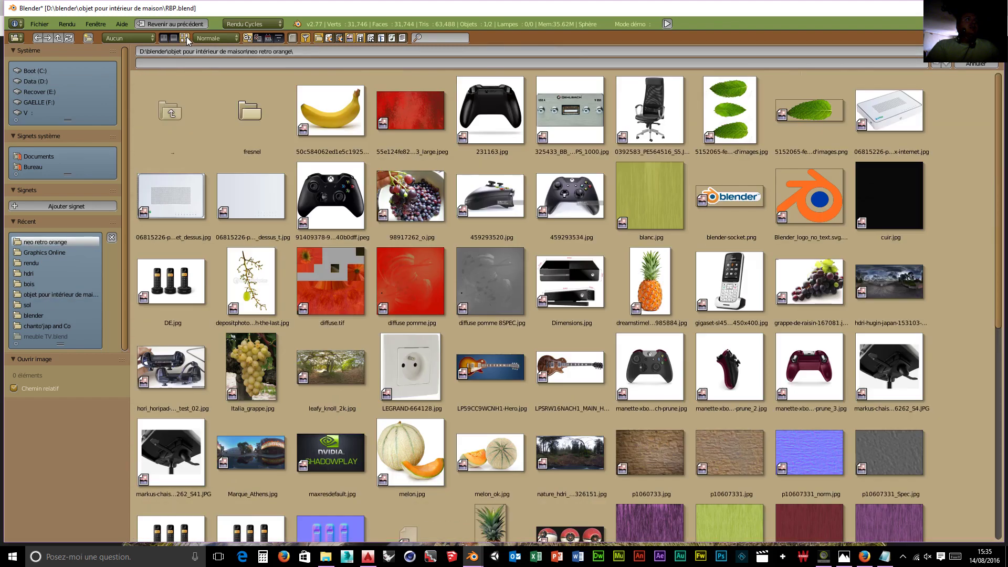
pyautogui.scroll(-3, 351, 256)
pyautogui.click(250, 368)
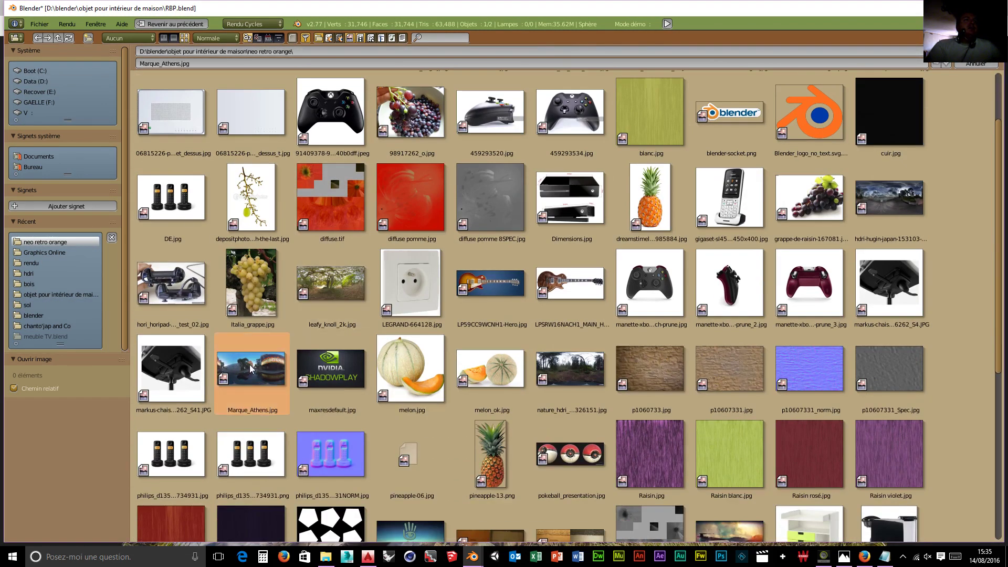
pyautogui.click(976, 51)
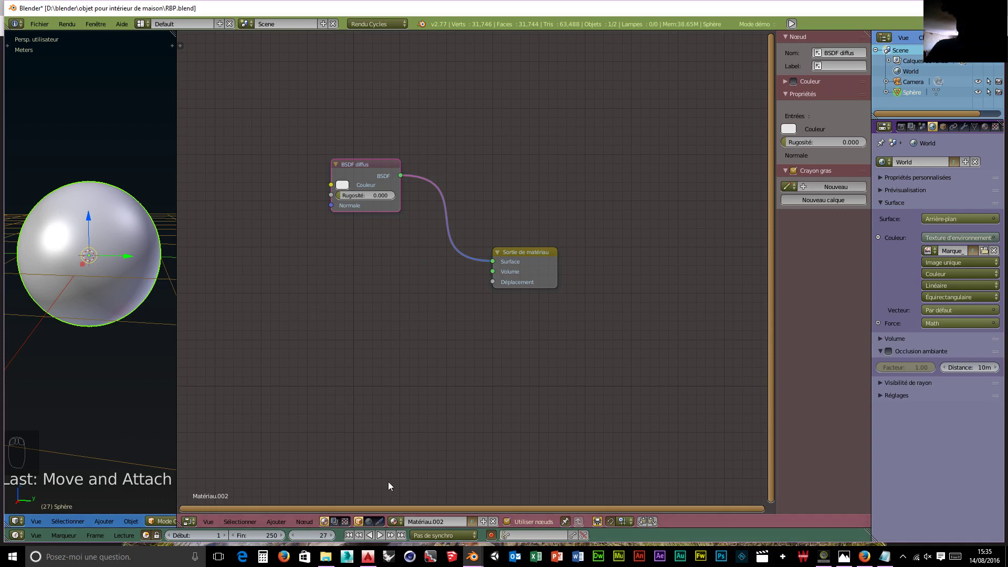
# - Show the World node tree and move the environment texture node to the left of the Multiplier and Ajouter nodes
pyautogui.click(368, 522)
pyautogui.moveTo(518, 432); pyautogui.dragTo(622, 421, button='middle')
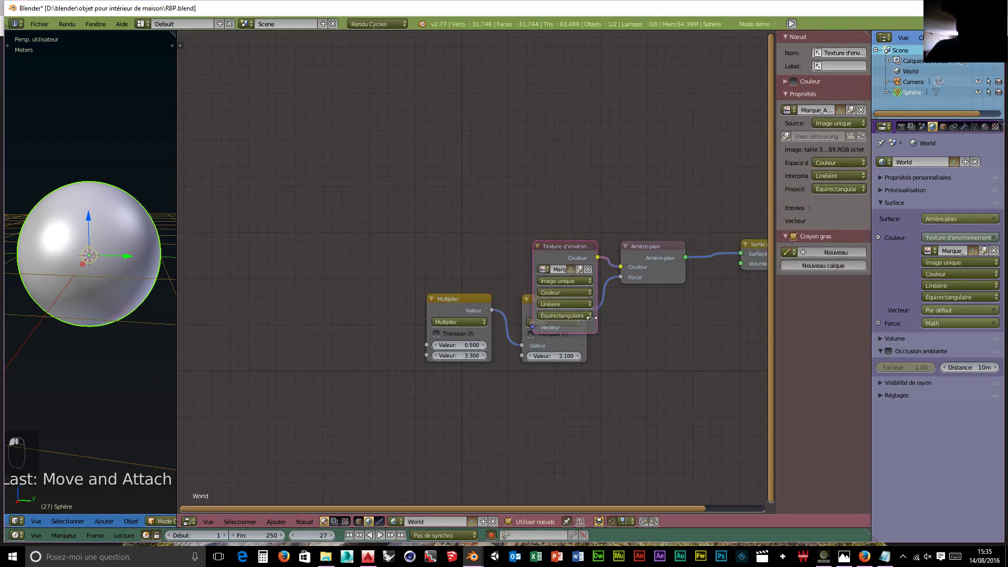
pyautogui.moveTo(578, 250); pyautogui.dragTo(350, 217)
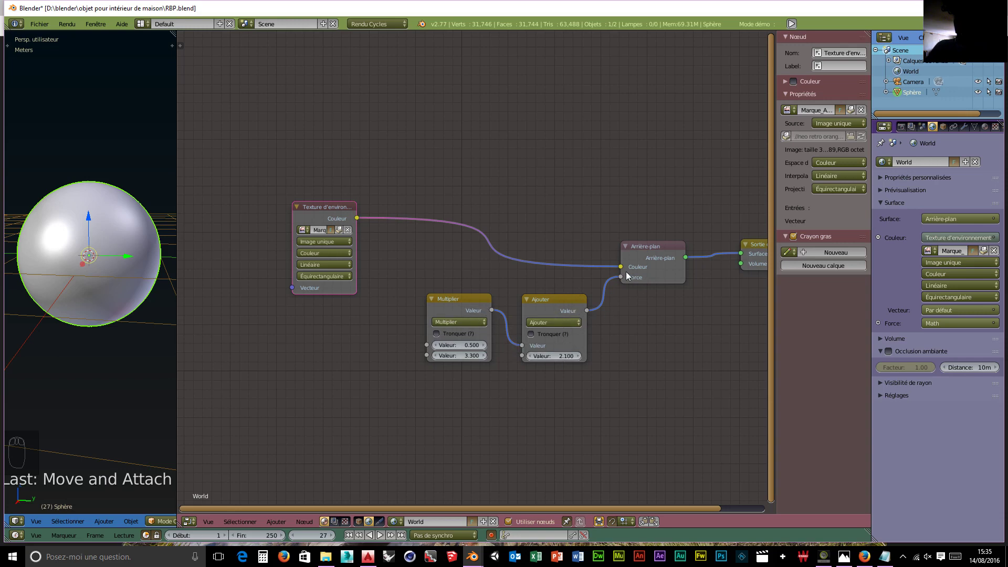
# - Link the environment texture's Couleur output to the Multiplier node's first Valeur input and set the 3D view to rendered shading
pyautogui.moveTo(357, 219); pyautogui.dragTo(426, 345)
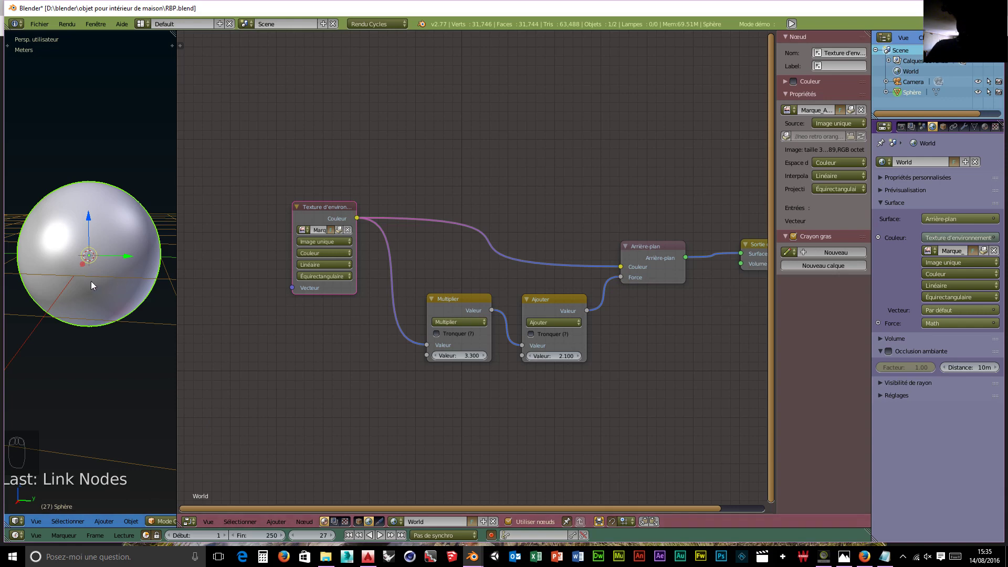
pyautogui.hotkey('shift', 'z')
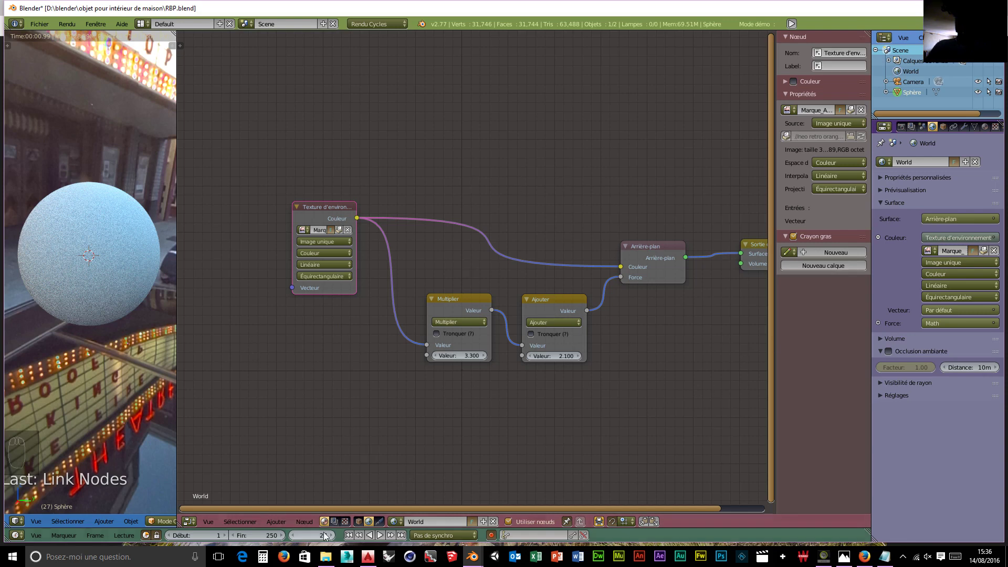
# - Return the node editor to the sphere's material and move the BSDF diffus node down closer to the material output
pyautogui.click(357, 522)
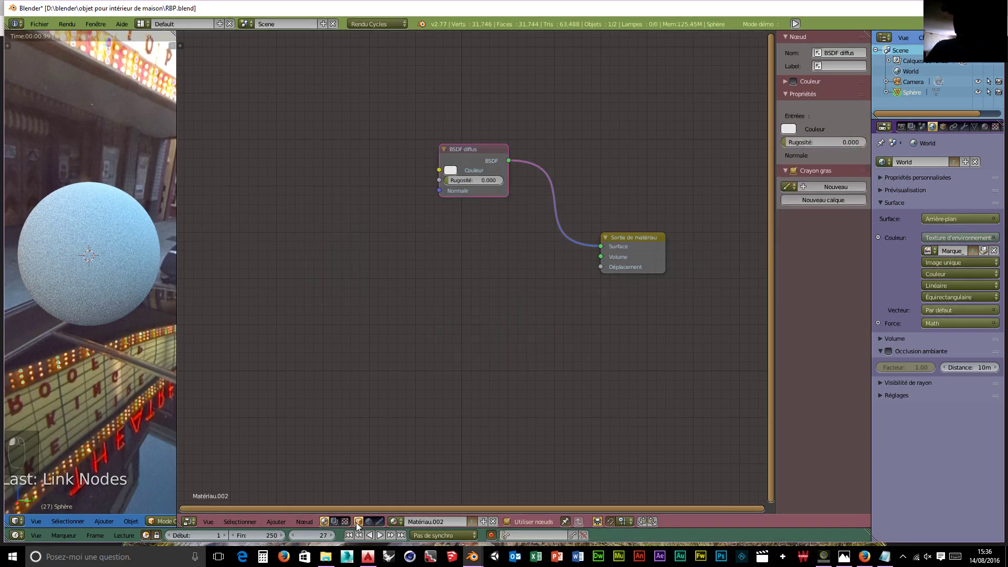
pyautogui.moveTo(573, 314); pyautogui.dragTo(502, 362, button='middle')
pyautogui.moveTo(402, 191); pyautogui.dragTo(411, 256)
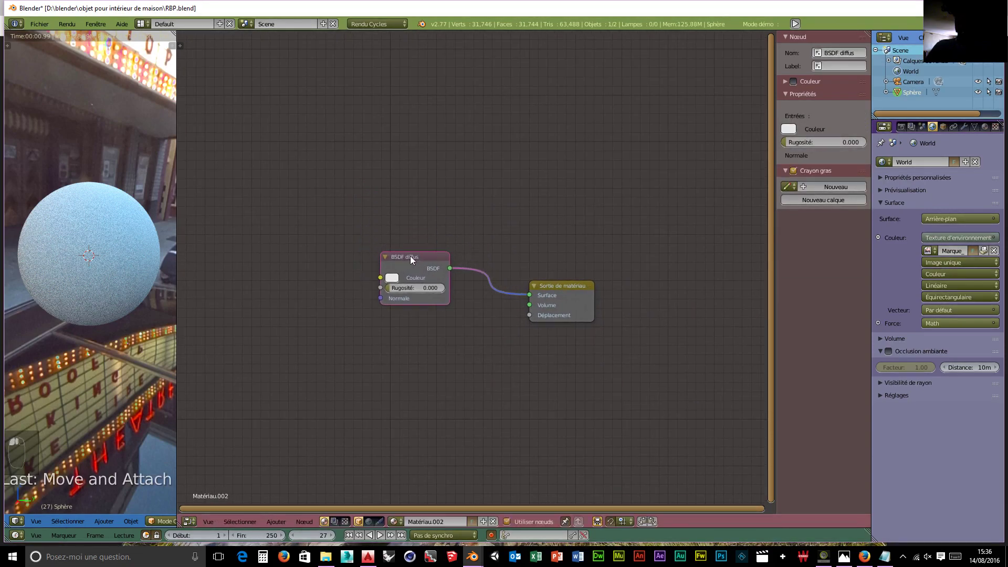
# - Set the BSDF diffus colour to pure white, with the R, V and B channels at 1
pyautogui.click(391, 278)
pyautogui.moveTo(427, 195)
pyautogui.mouseDown()
pyautogui.moveTo(444, 176)
pyautogui.moveTo(407, 190)
pyautogui.moveTo(415, 175)
pyautogui.moveTo(425, 178)
pyautogui.mouseUp()
pyautogui.click(439, 237)
pyautogui.write('1')
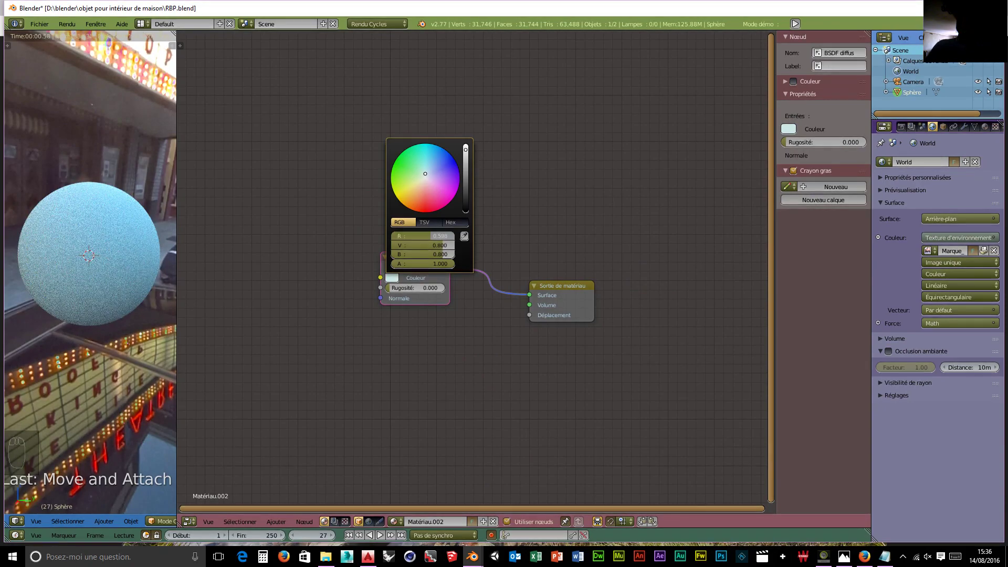
pyautogui.press('Return')
pyautogui.hotkey('ctrl', 'v')
pyautogui.hotkey('ctrl', 'v')
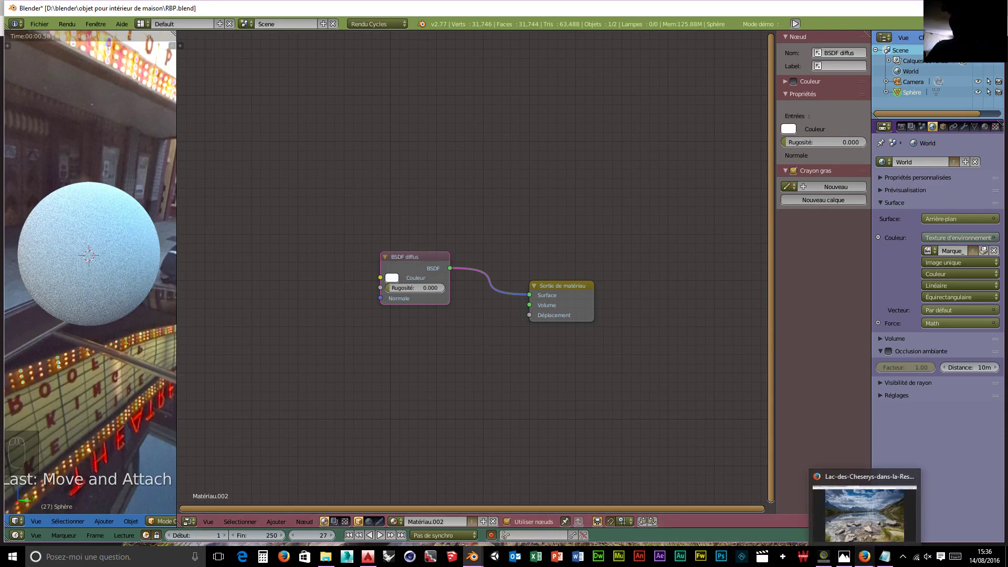
# - Switch to Firefox and examine the glossy roughness and microsurface charts in the Correcting Blenders Roughness Value article
pyautogui.click(864, 556)
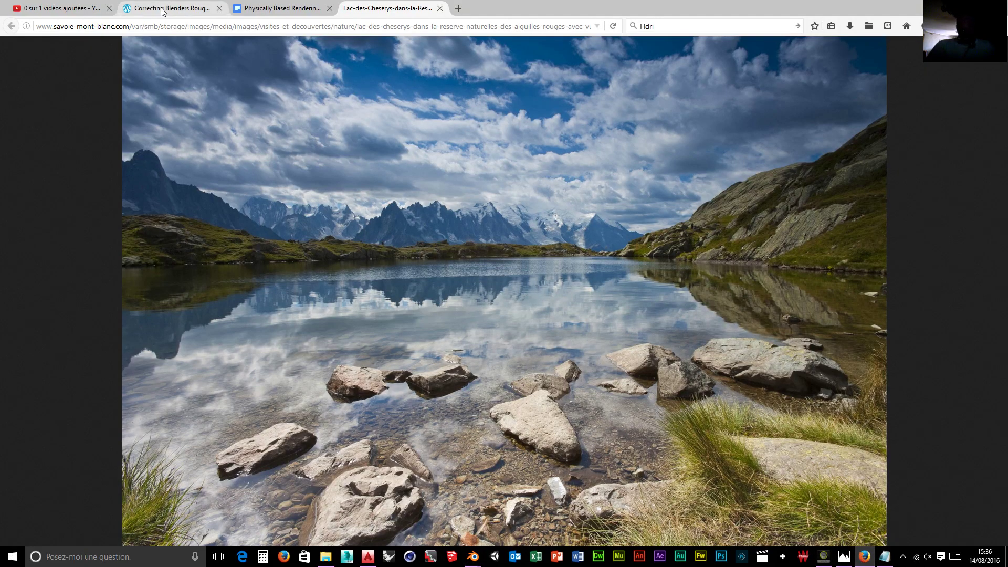
pyautogui.click(161, 9)
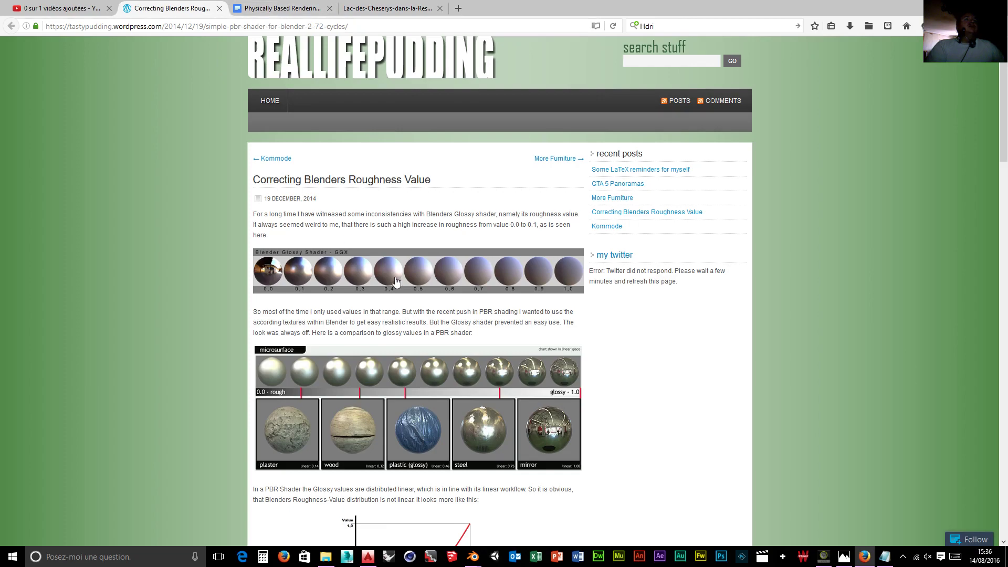
pyautogui.scroll(-3, 397, 289)
pyautogui.scroll(3, 399, 294)
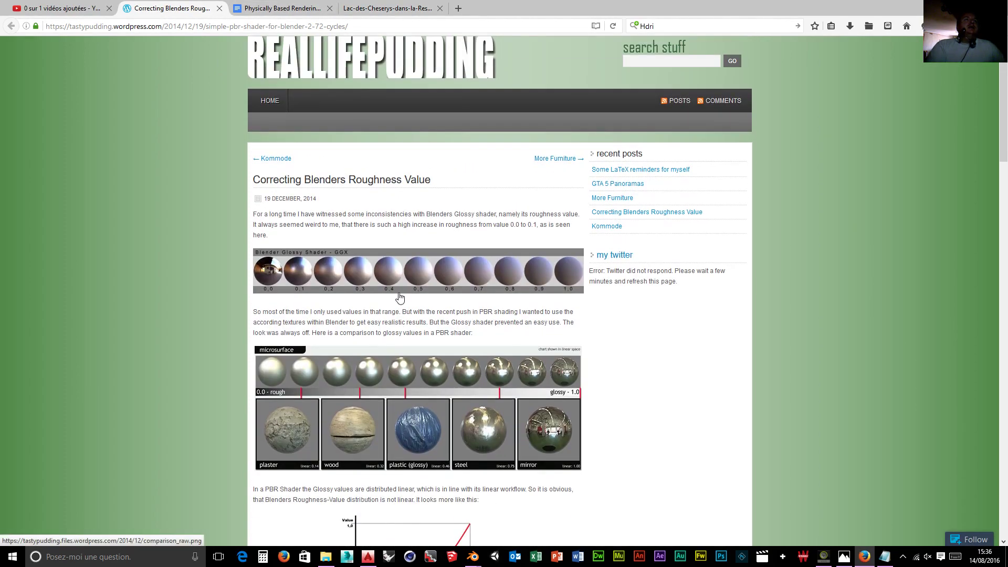
# - Show the Physically Based Rendering Encyclopedia, highlight its compiler's name, and view the section on light interaction and material types
pyautogui.click(279, 9)
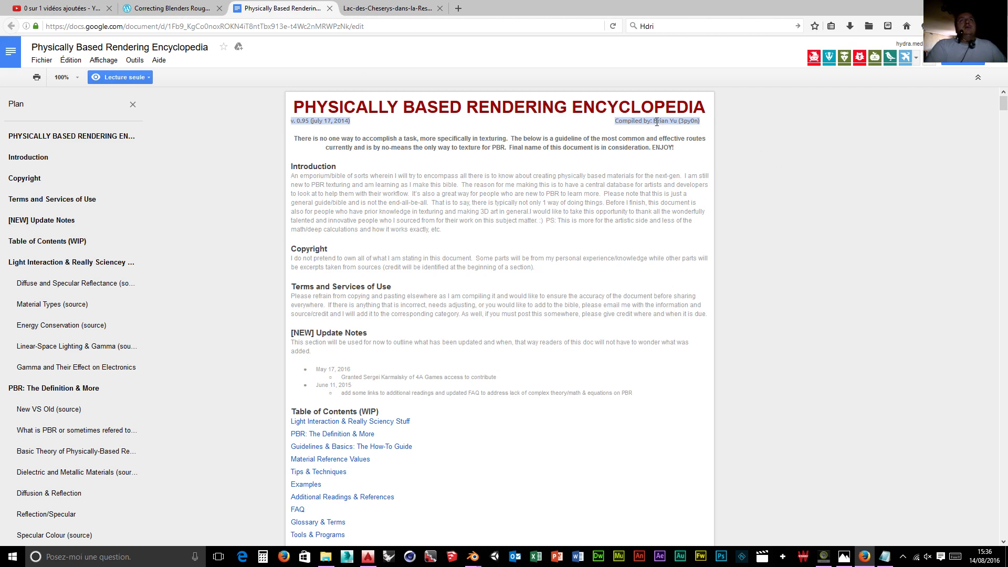
pyautogui.moveTo(656, 122); pyautogui.dragTo(673, 123)
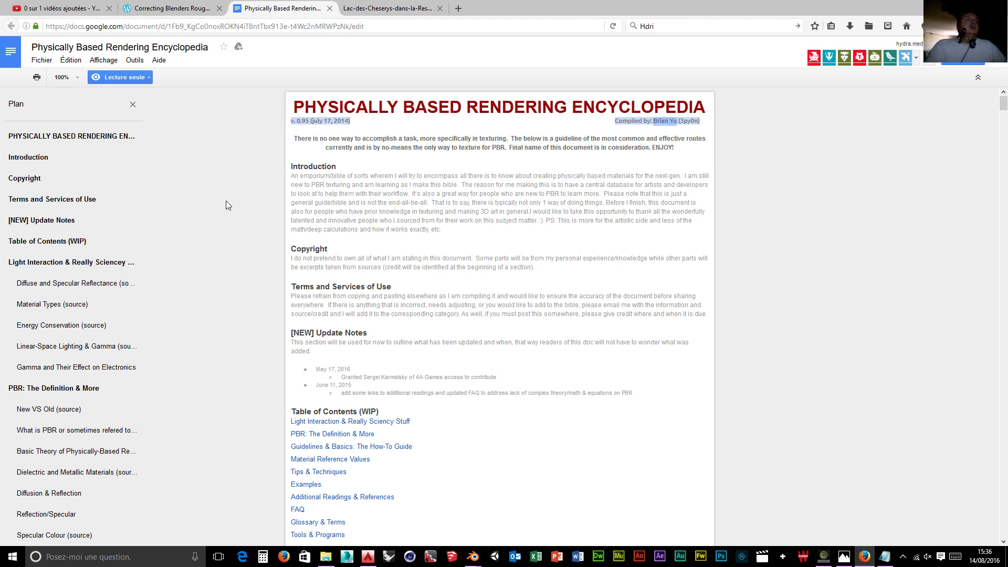
pyautogui.scroll(-1, 226, 201)
pyautogui.scroll(1, 675, 165)
pyautogui.scroll(-9, 351, 182)
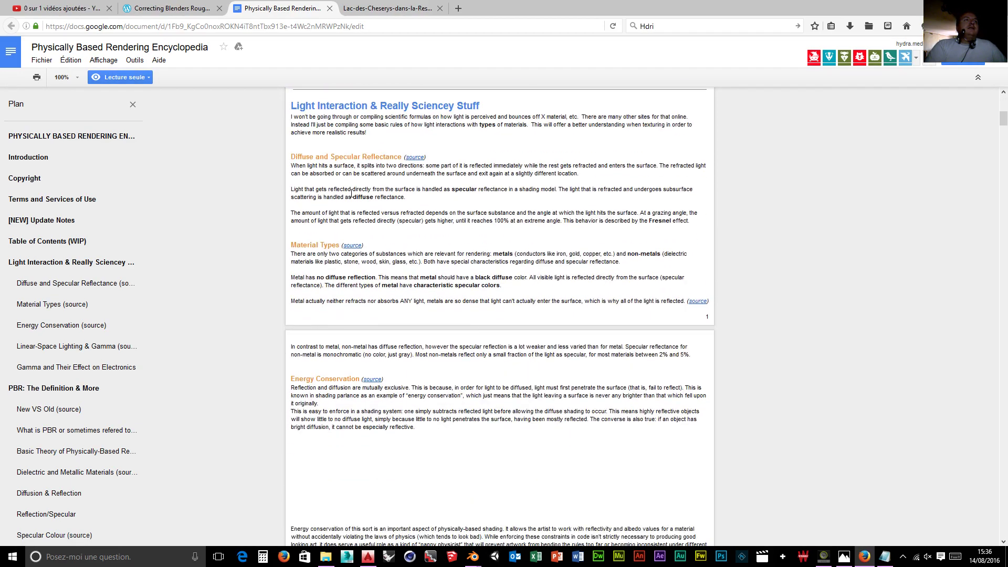
# - Examine the encyclopedia's sections on light interaction, energy conservation, and linear-space lighting and gamma
pyautogui.scroll(-10, 351, 193)
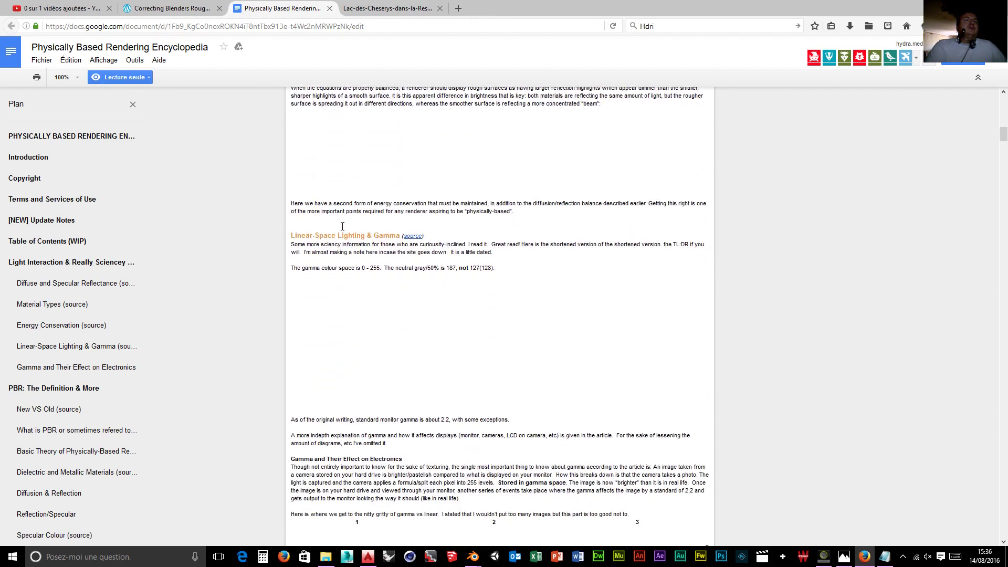
pyautogui.scroll(10, 342, 226)
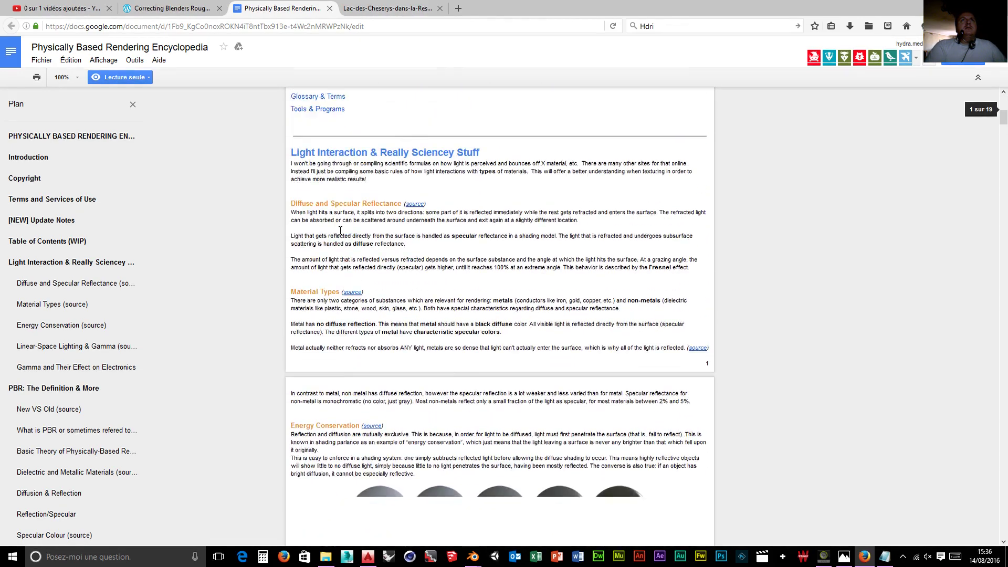
pyautogui.scroll(8, 341, 230)
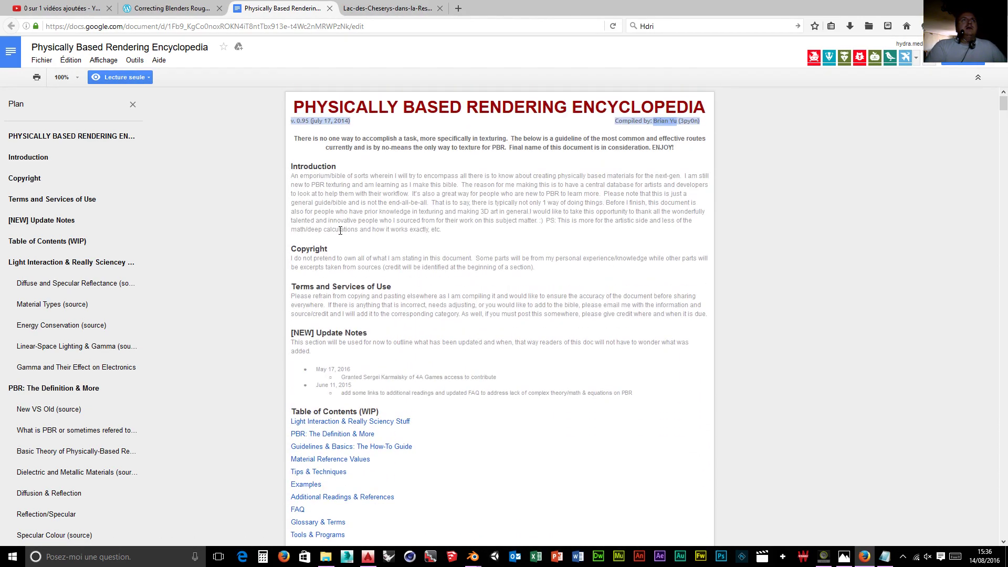
pyautogui.scroll(-10, 342, 231)
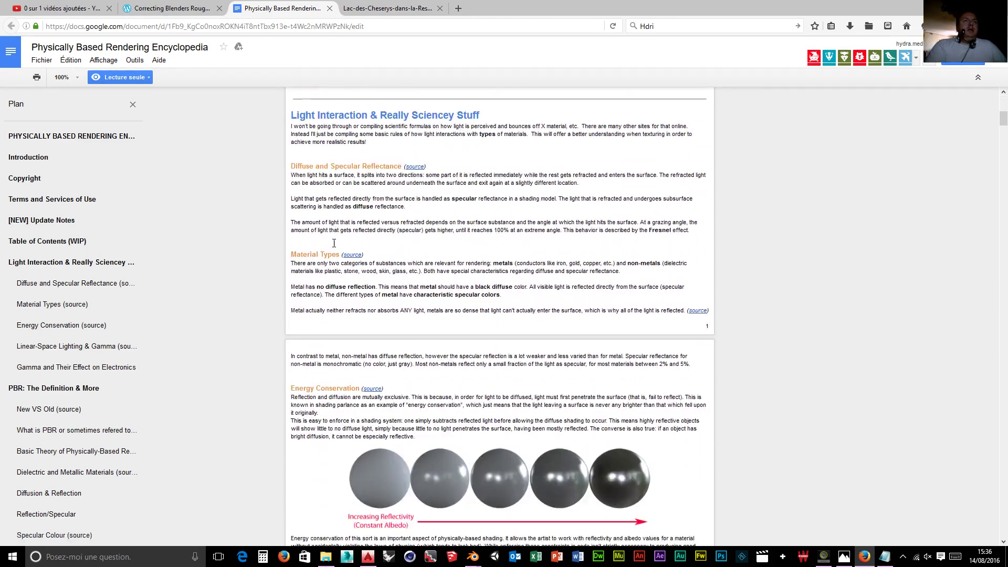
pyautogui.scroll(-4, 330, 239)
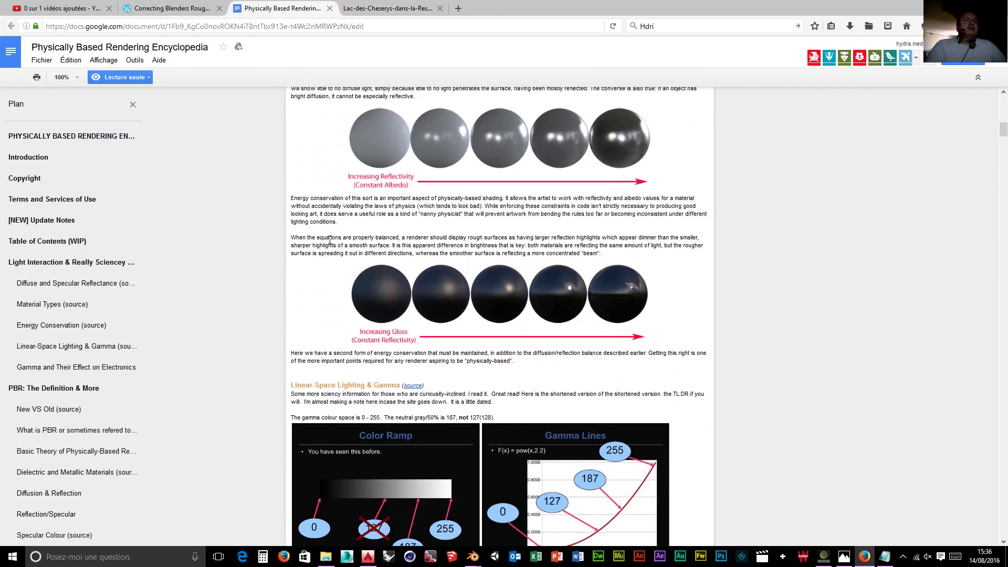
pyautogui.scroll(-6, 330, 239)
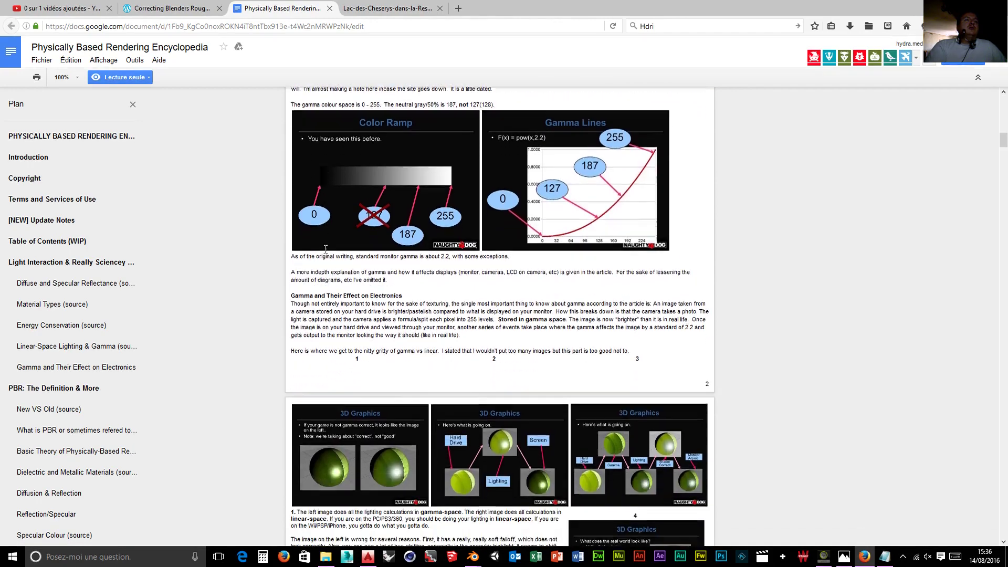
# - Examine the gamma comparison images and the sections on dielectric and metallic materials, diffusion, metals and Fresnel, and return to the document's beginning
pyautogui.scroll(-5, 278, 273)
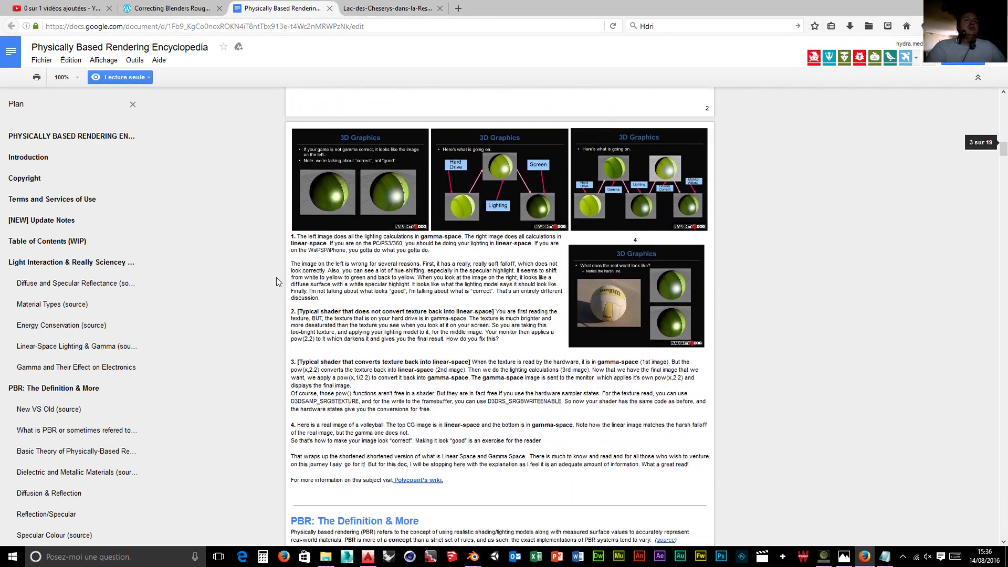
pyautogui.scroll(-13, 276, 278)
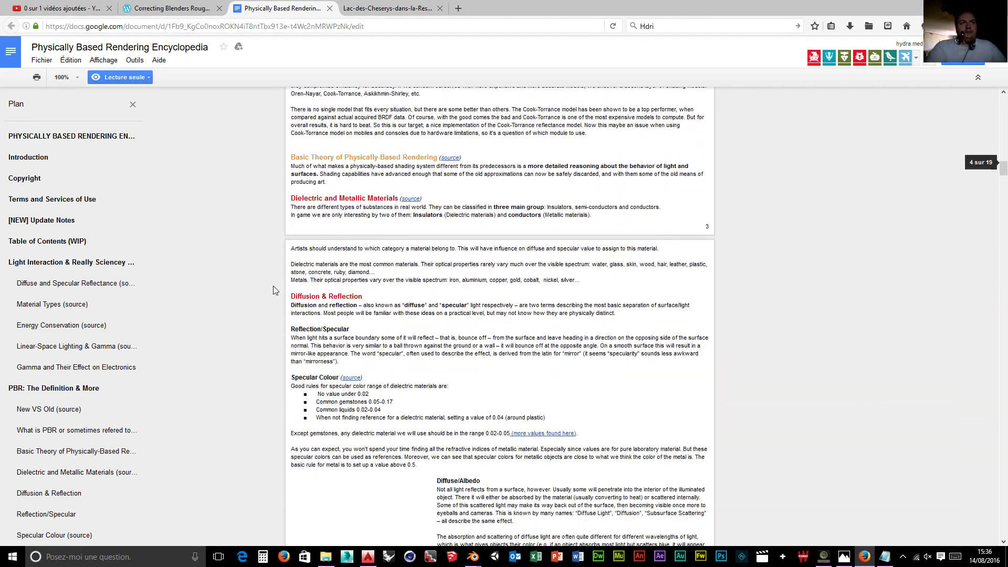
pyautogui.scroll(-8, 273, 290)
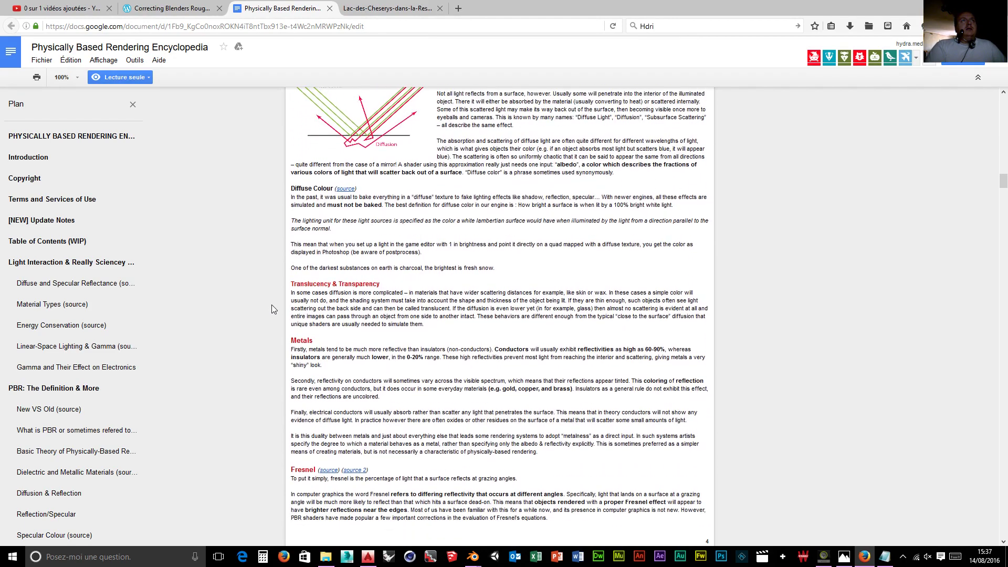
pyautogui.scroll(8, 272, 305)
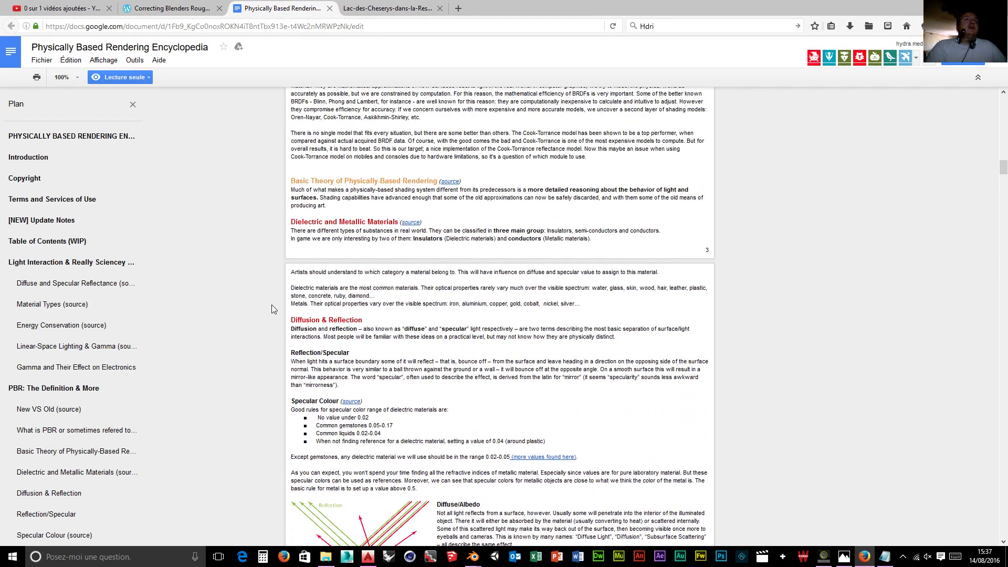
pyautogui.scroll(20, 272, 305)
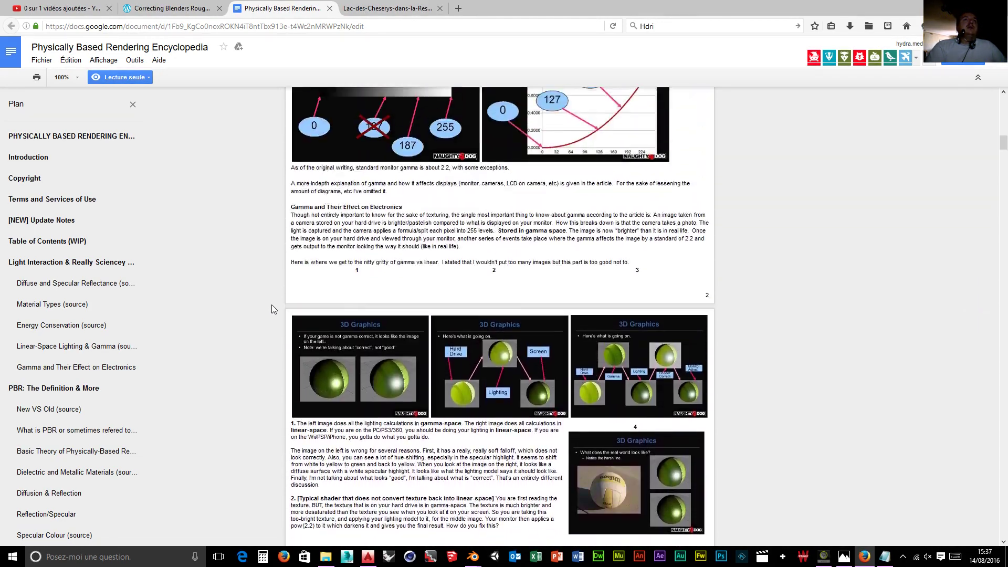
pyautogui.scroll(10, 272, 305)
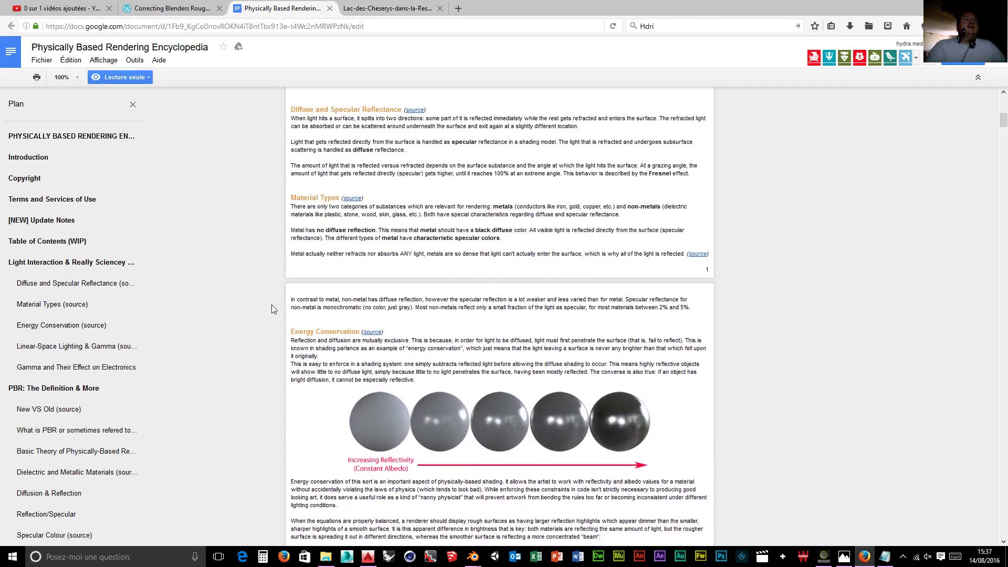
pyautogui.scroll(10, 272, 305)
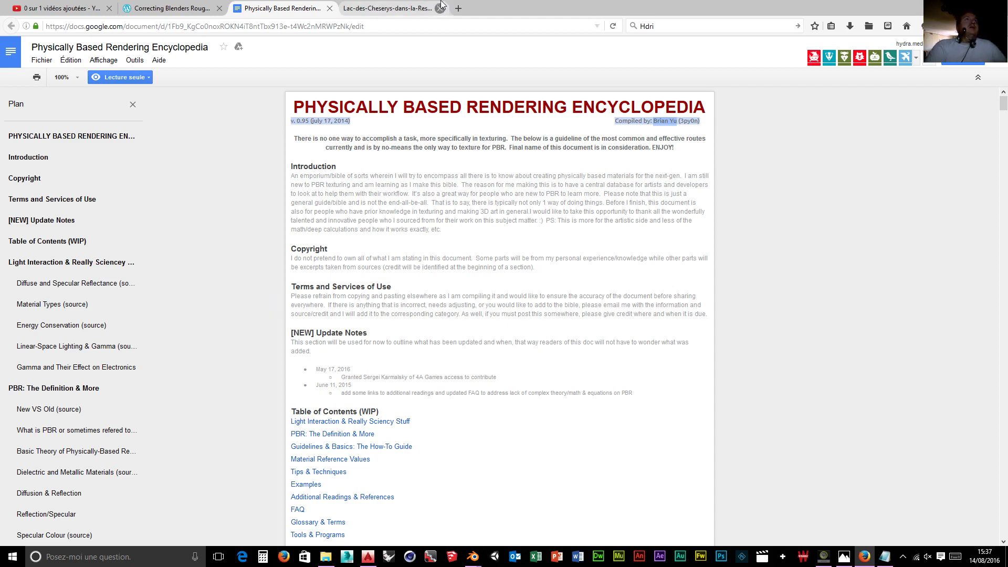
# - Show the Lac des Cheserys photo at full size and examine the reflections and transparency across the water surface
pyautogui.click(392, 11)
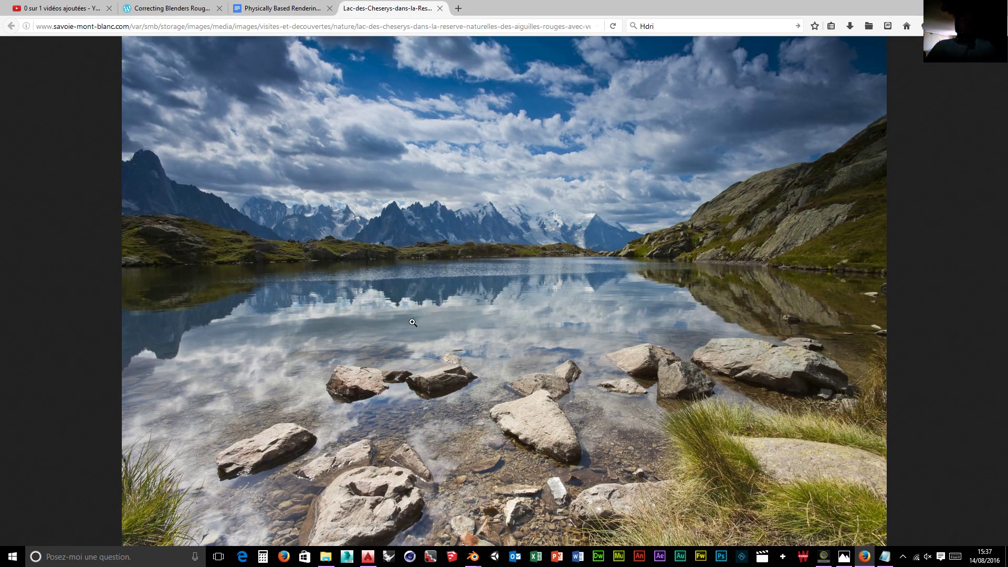
pyautogui.click(462, 267)
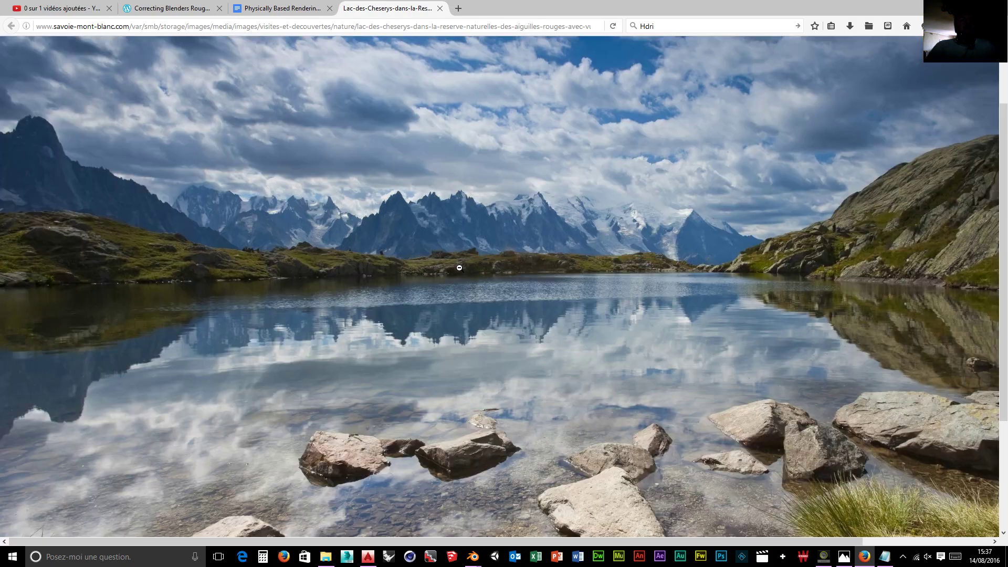
pyautogui.middleClick(636, 379)
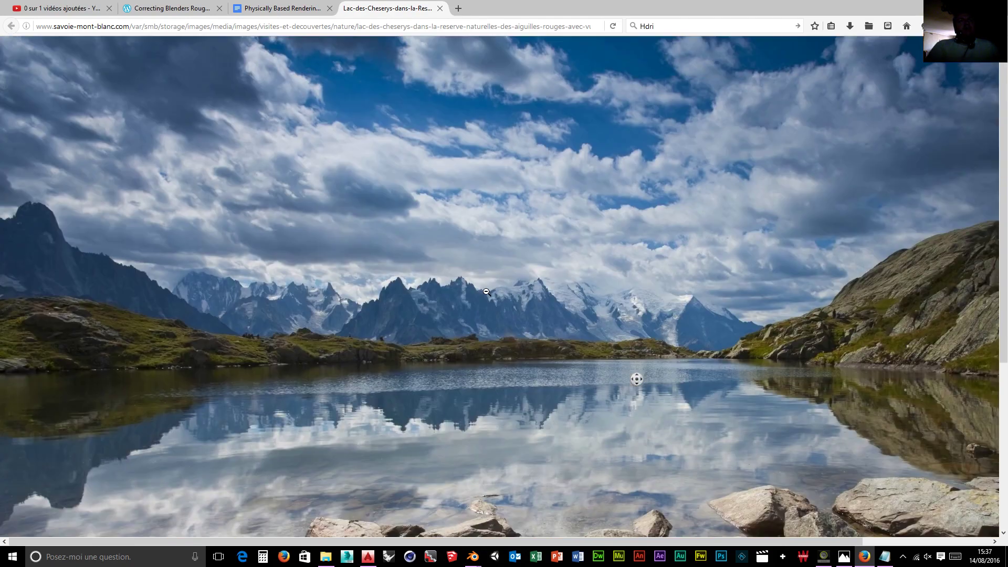
pyautogui.click(492, 310)
pyautogui.moveTo(490, 398); pyautogui.dragTo(492, 463, button='middle')
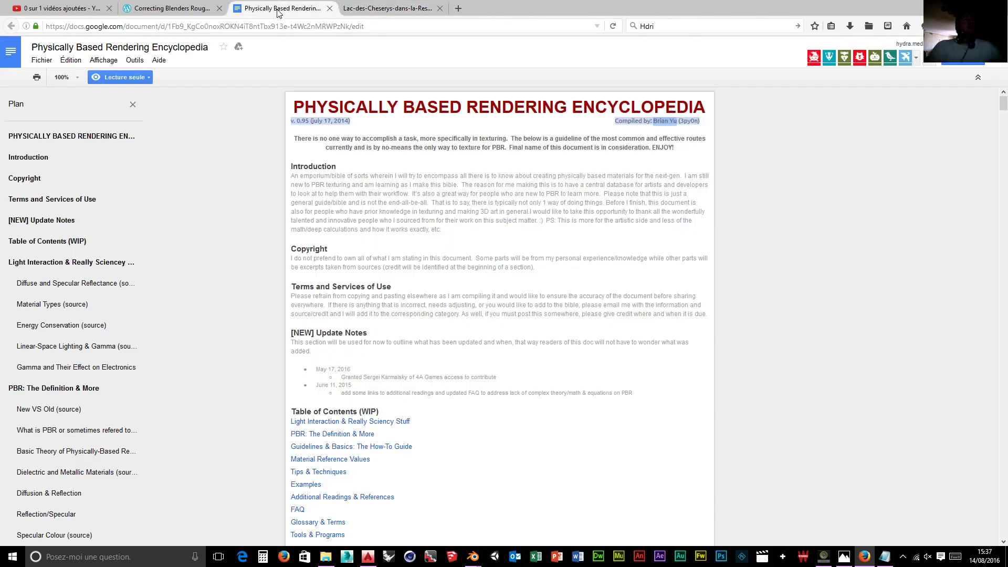
# - Return to the Physically Based Rendering Encyclopedia and view its introduction and table of contents
pyautogui.click(279, 10)
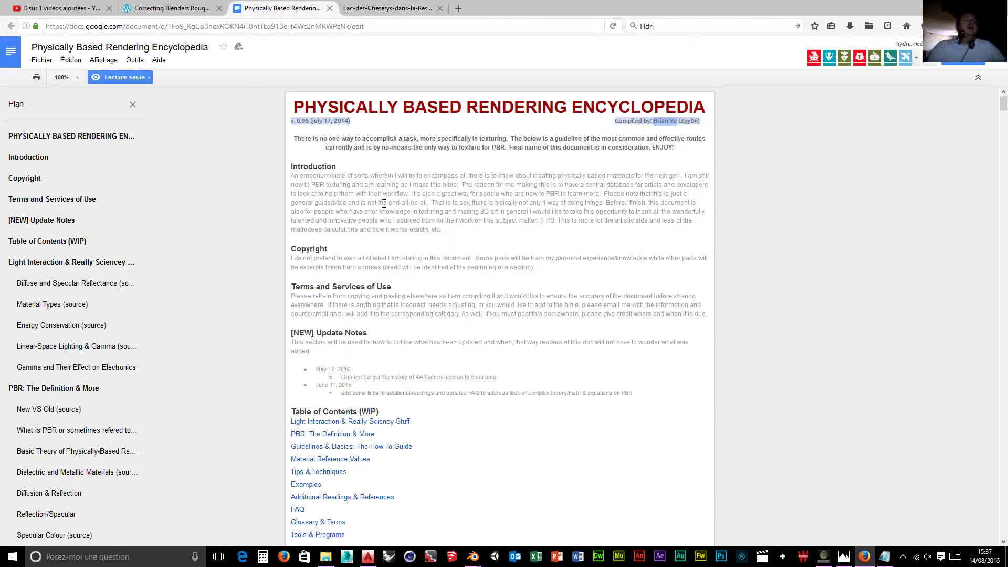
pyautogui.scroll(-1, 384, 206)
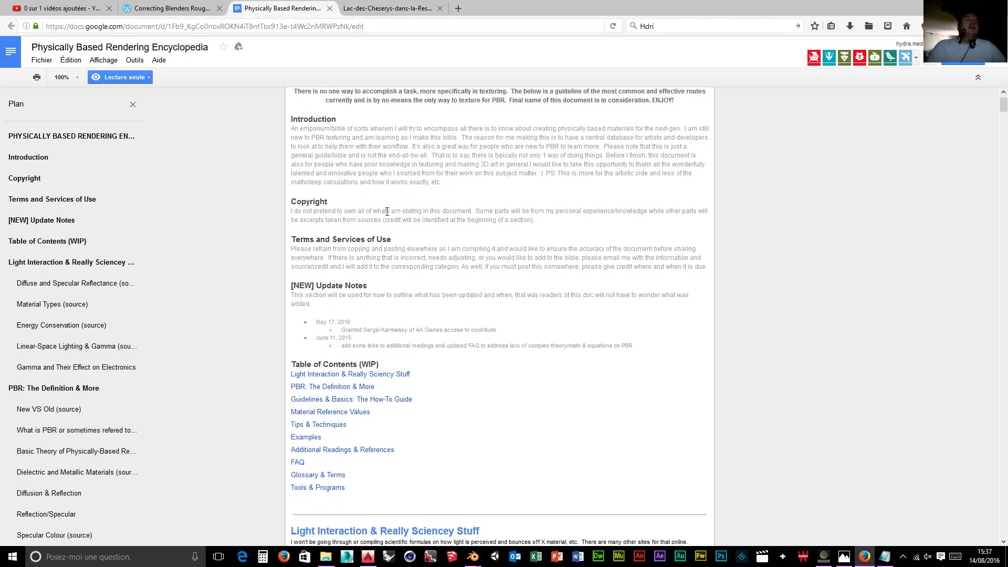
pyautogui.scroll(1, 387, 212)
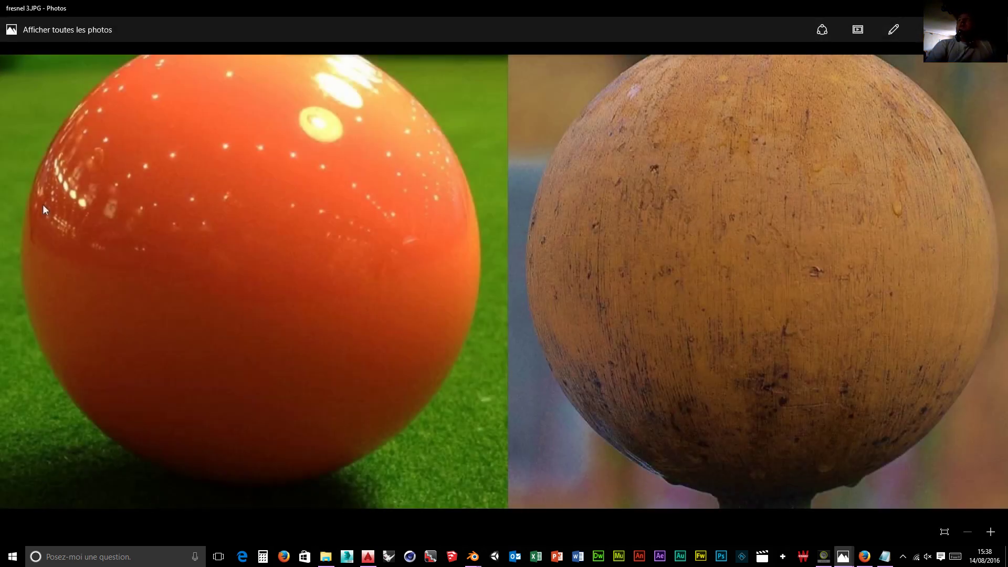
# - In the Photos app, show the ray reflection diagram Sans titre.png and compare it with the fresnel 3.JPG ball picture
pyautogui.press('Right')
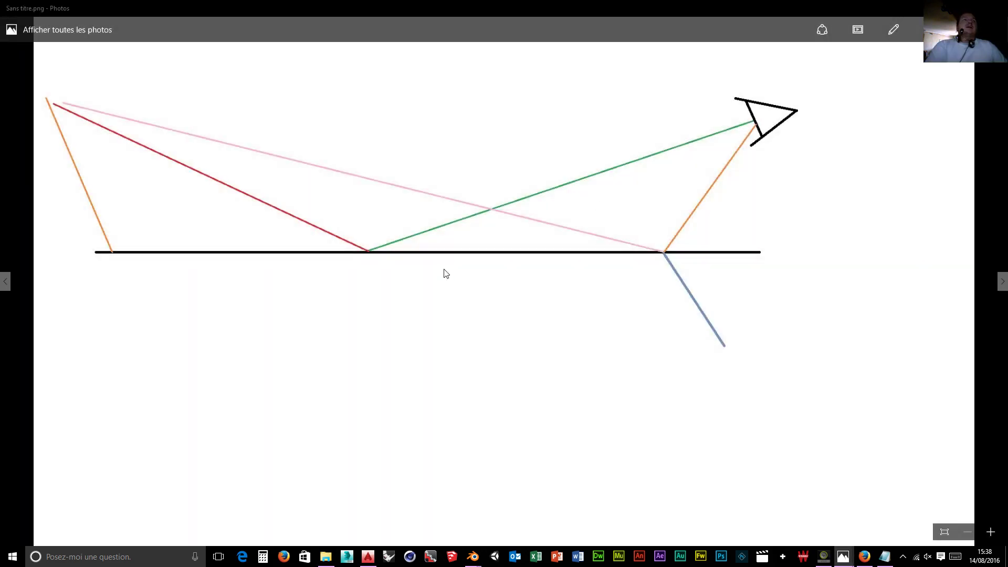
pyautogui.press('Left')
pyautogui.press('Right')
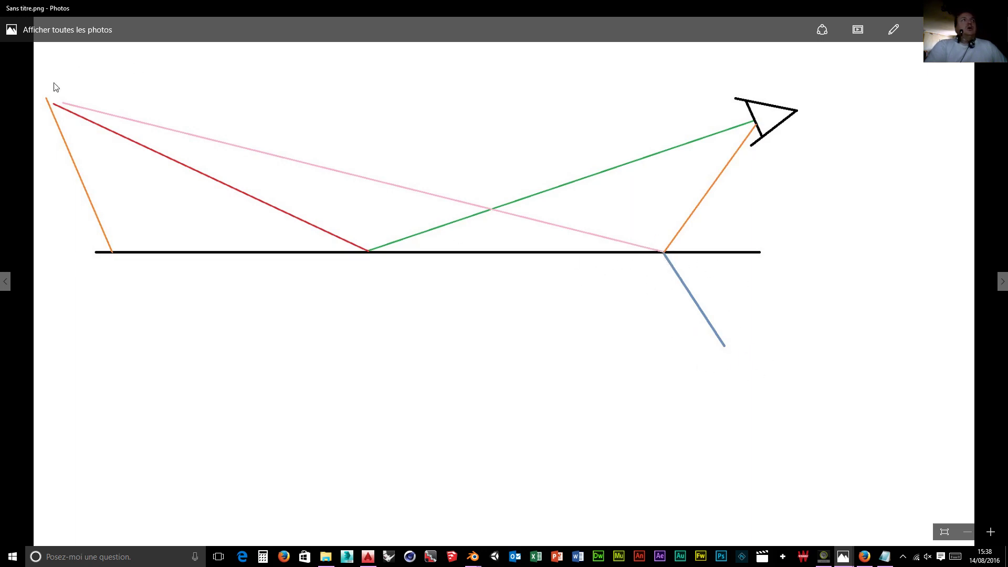
# - Examine the Fresnel effect in the ball, cardboard and red Ferrari photos, ending on the fresnel 3.JPG picture
pyautogui.click(5, 281)
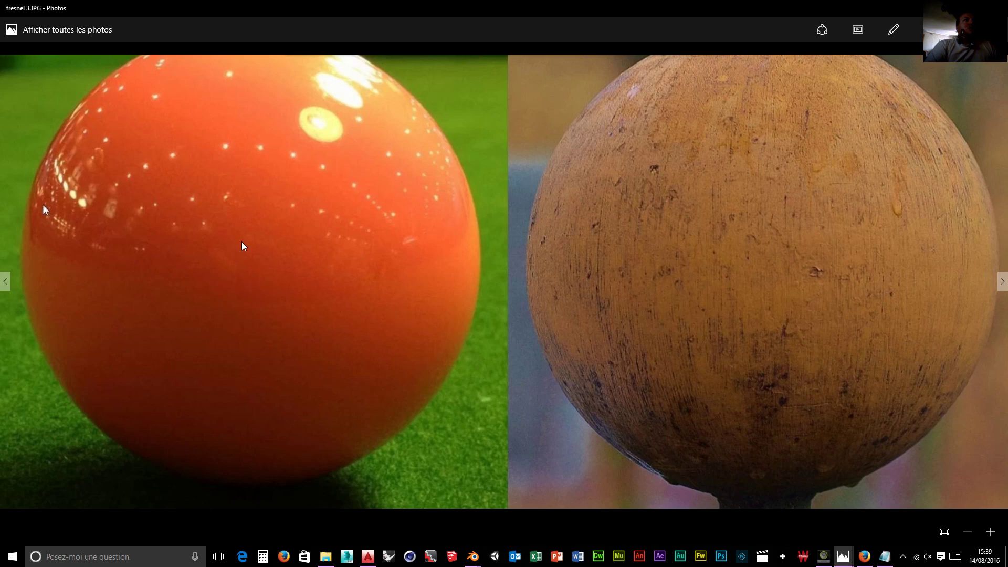
pyautogui.click(5, 282)
pyautogui.click(7, 283)
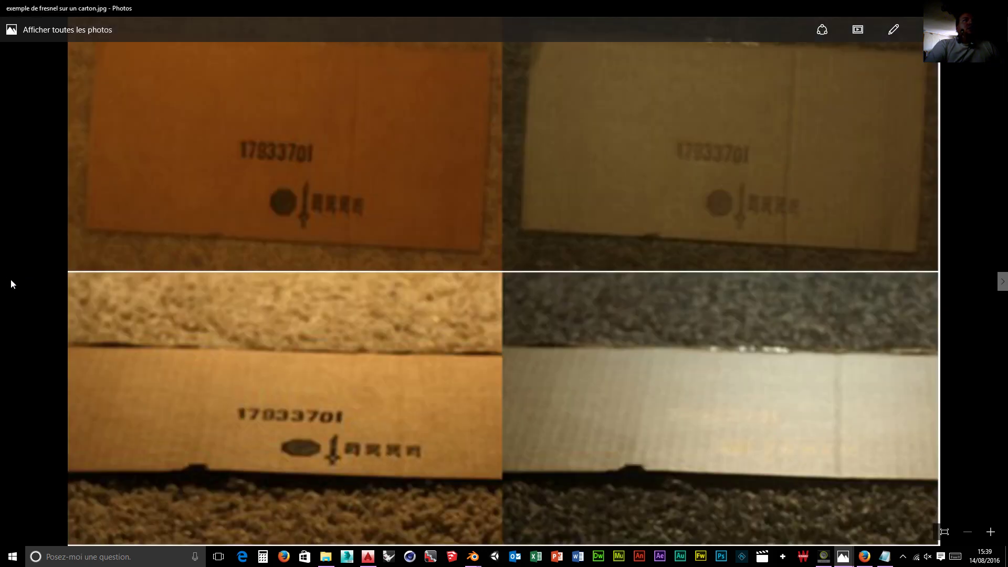
pyautogui.click(1003, 283)
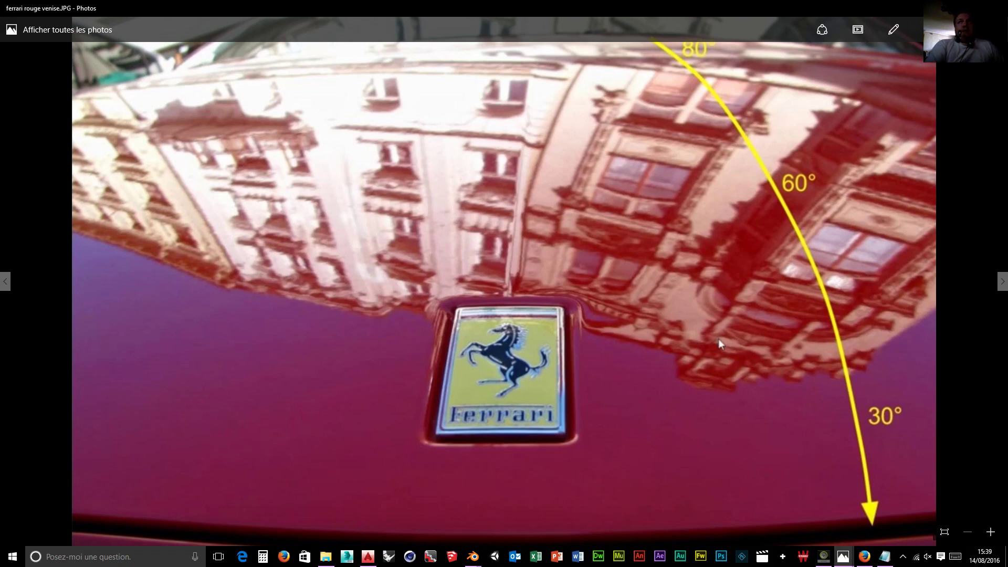
pyautogui.press('Right')
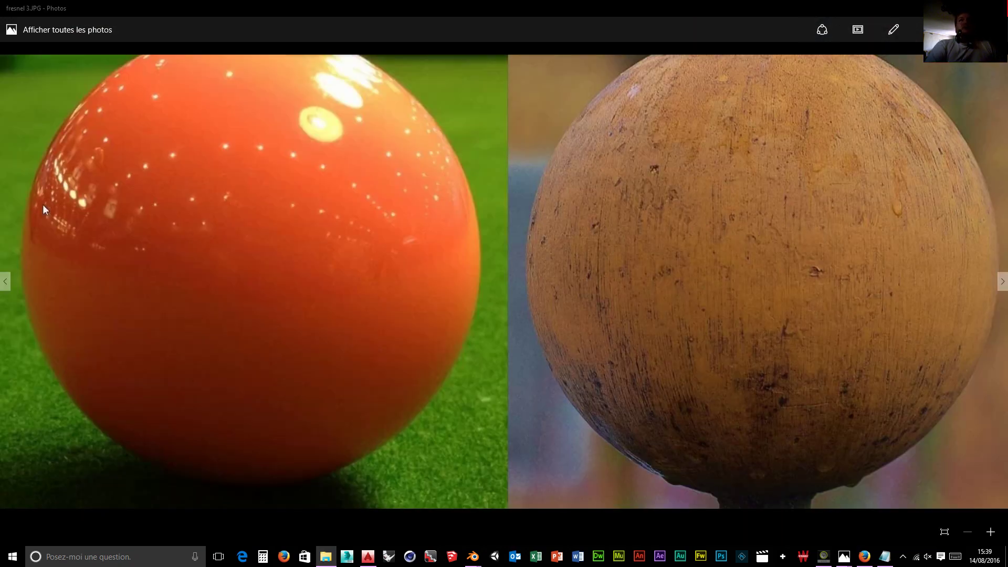
# - Switch to Firefox and examine the encyclopedia's material values chart, specular colour table and measured base colours for metals
pyautogui.hotkey('alt', 'Tab')
pyautogui.scroll(-2, 412, 174)
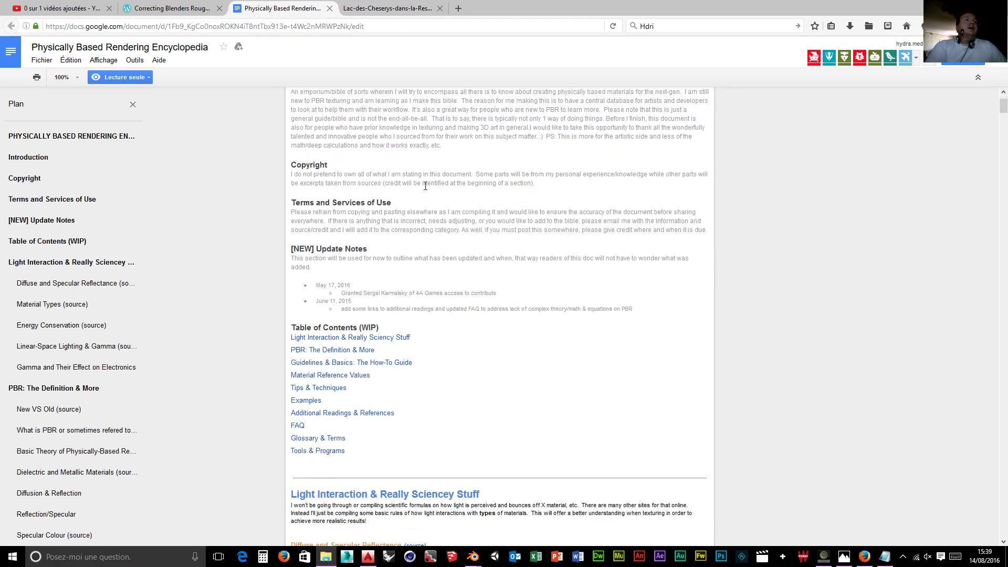
pyautogui.scroll(-7, 412, 174)
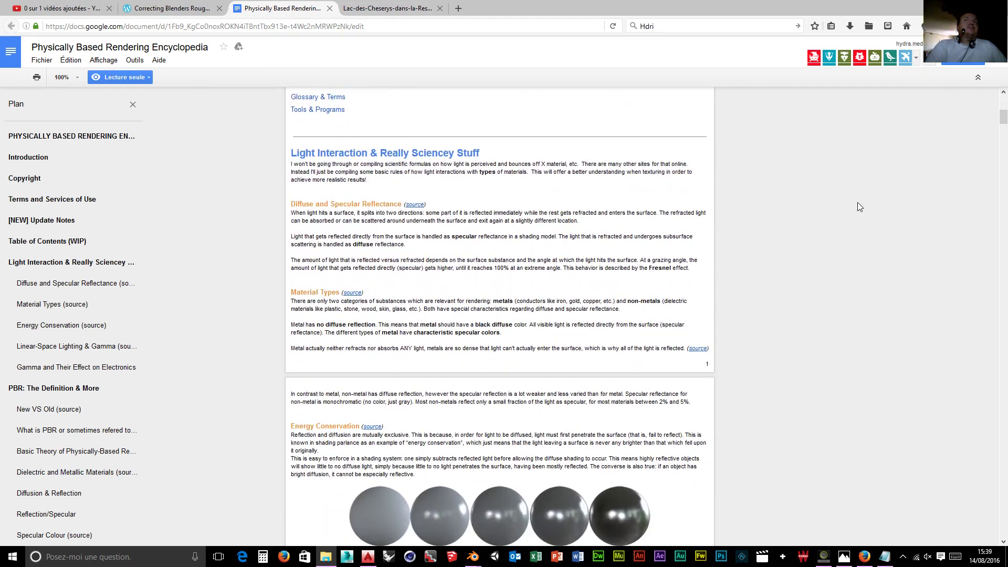
pyautogui.moveTo(1003, 116); pyautogui.dragTo(1004, 354)
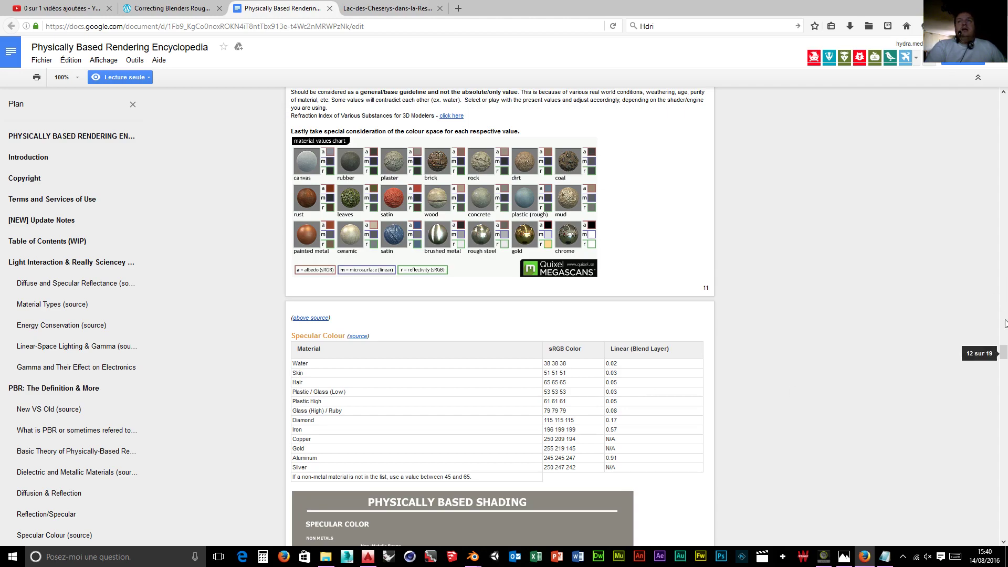
pyautogui.scroll(-1, 1004, 354)
pyautogui.moveTo(1004, 354); pyautogui.dragTo(1004, 401)
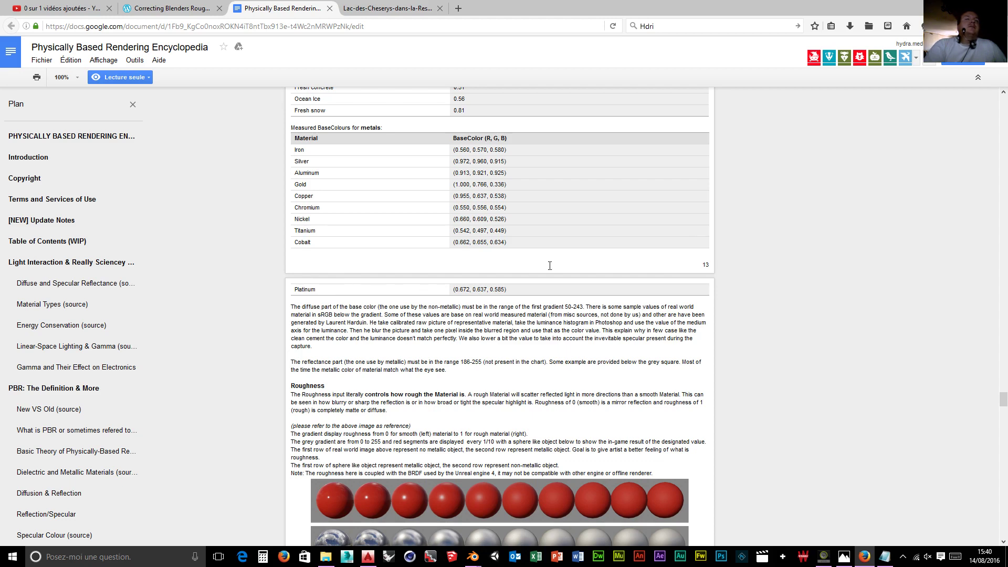
# - Search the web for "boule en or" in a new browser tab and show the image results
pyautogui.click(458, 8)
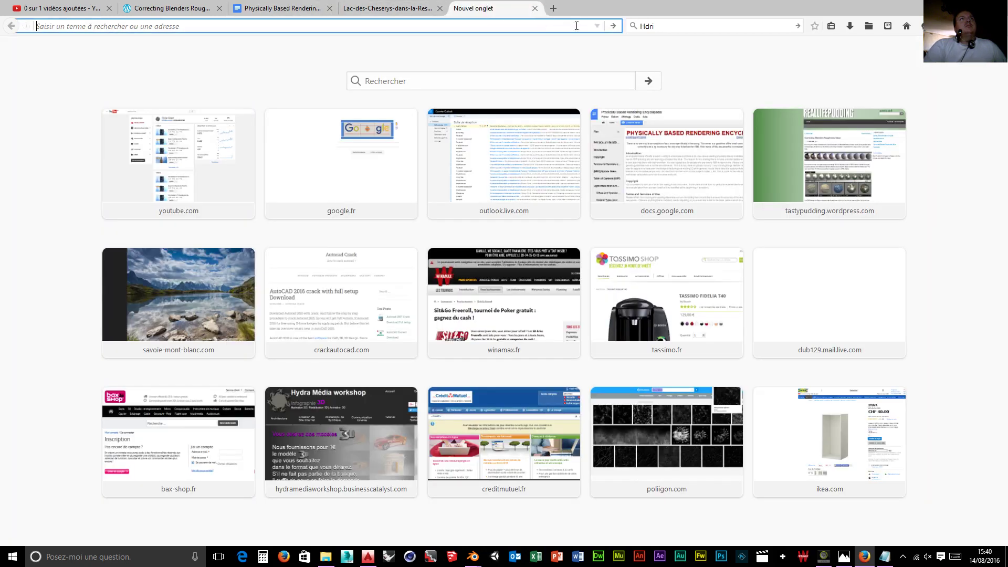
pyautogui.click(682, 26)
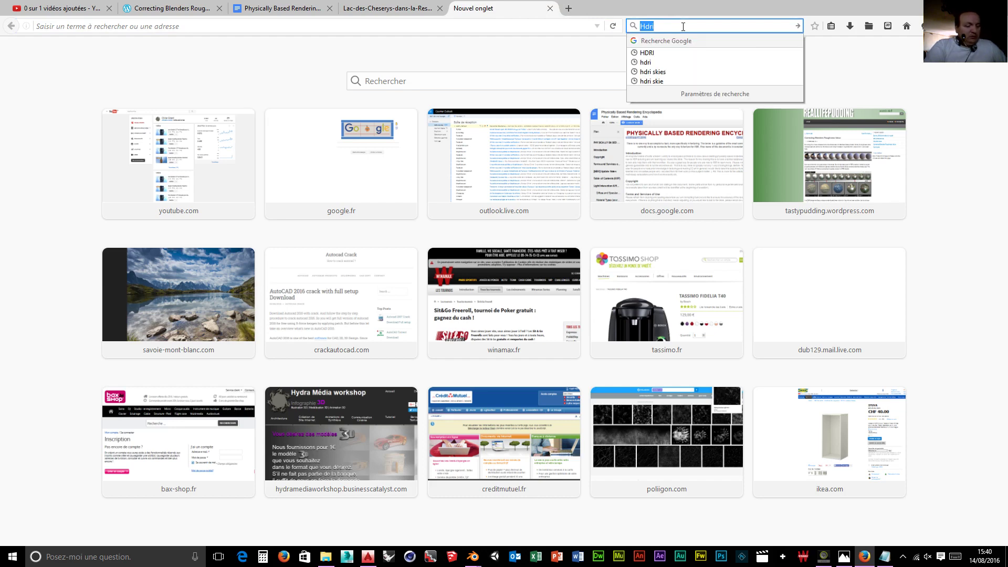
pyautogui.write('boule')
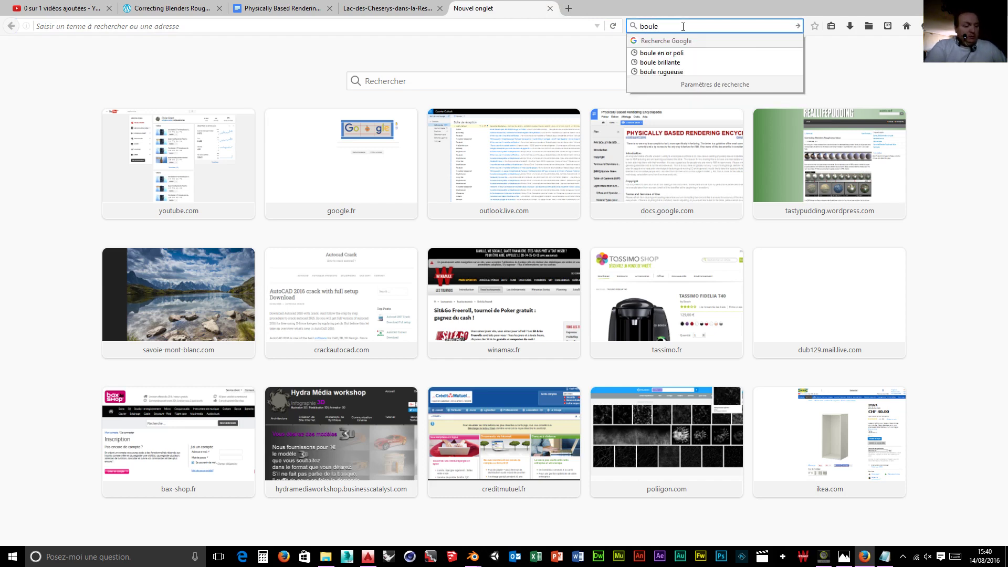
pyautogui.write(' en or')
pyautogui.press('Return')
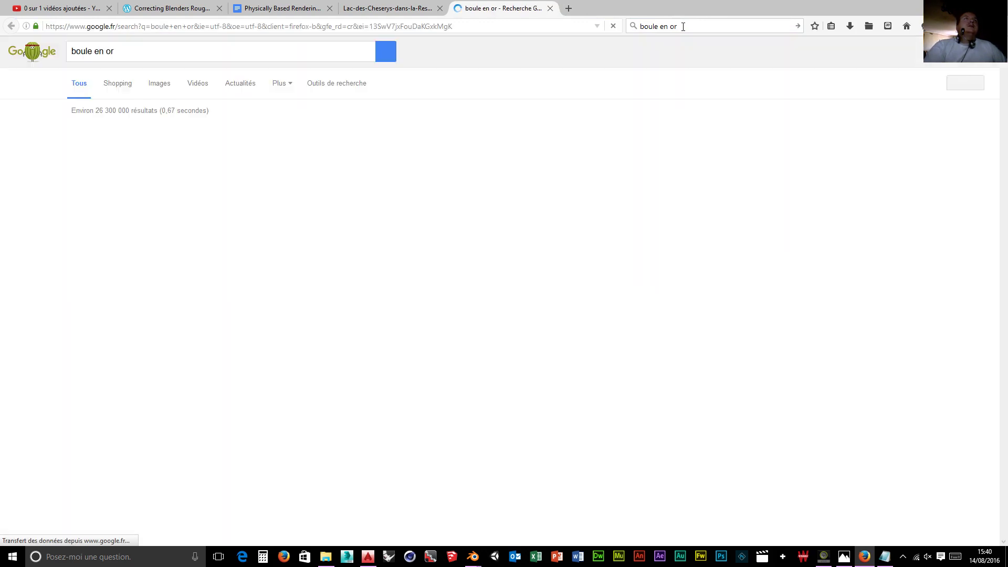
pyautogui.click(162, 96)
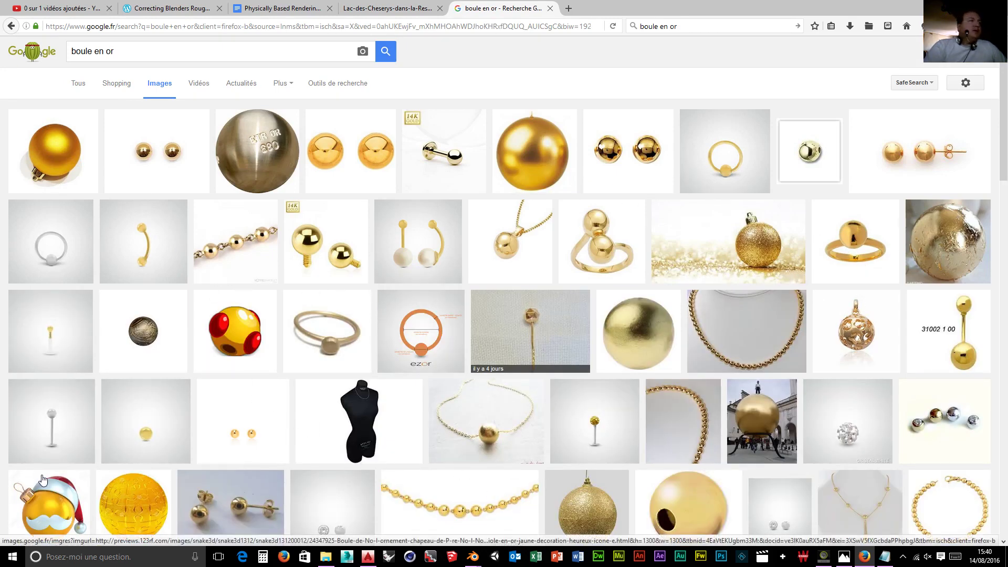
# - Browse the "boule en or" image results to examine how light reflects on gold balls
pyautogui.scroll(-2, 300, 401)
pyautogui.scroll(-4, 299, 401)
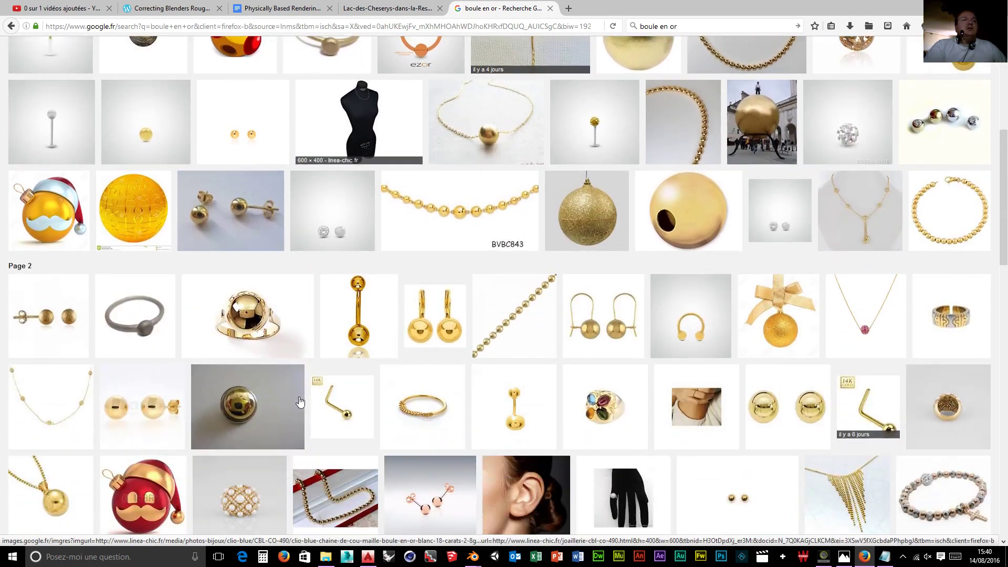
pyautogui.scroll(1, 300, 402)
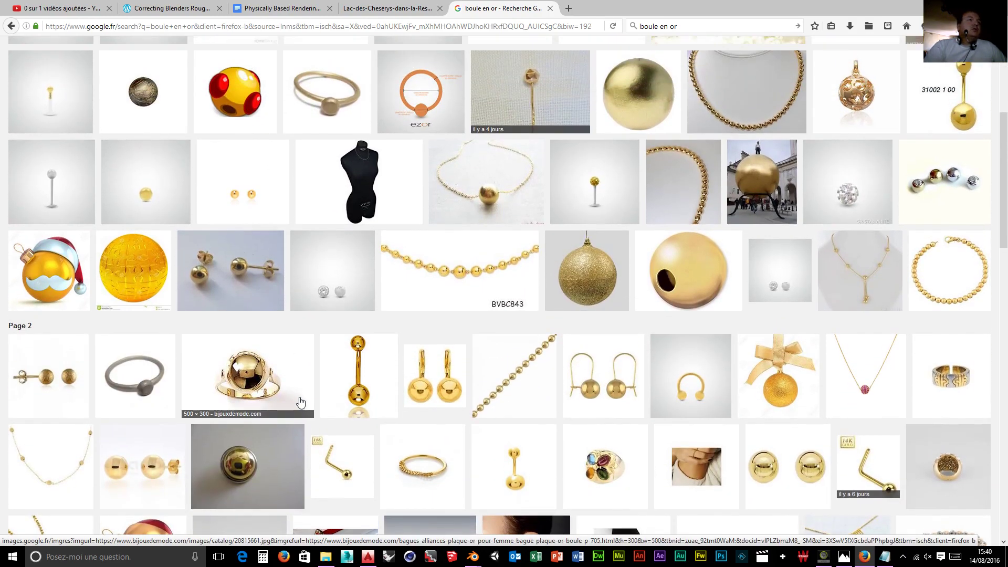
pyautogui.scroll(4, 282, 386)
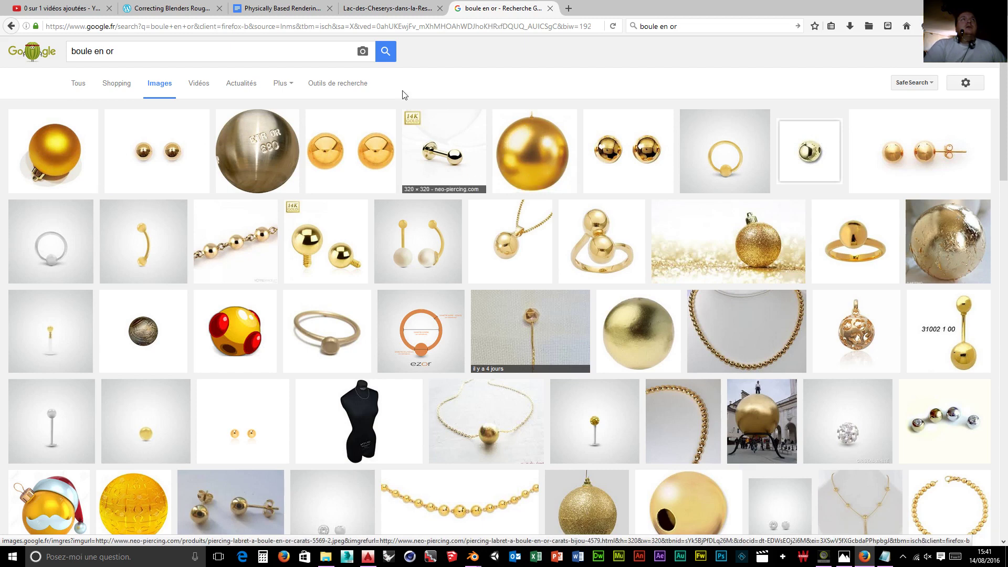
# - Highlight gold's base colour in the encyclopedia's metals table and compare it with the gold ball images and the ray reflection diagram
pyautogui.click(297, 11)
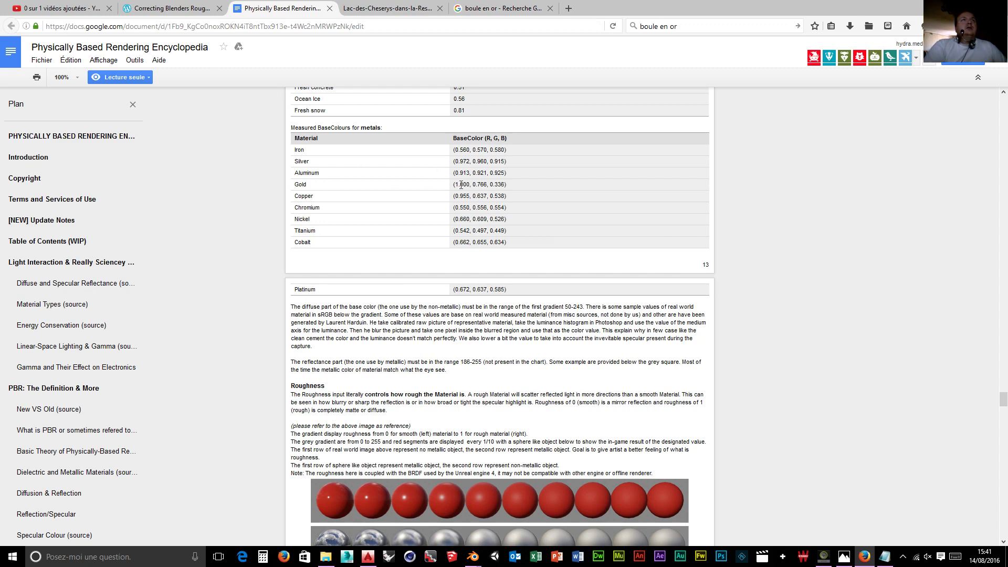
pyautogui.moveTo(463, 184); pyautogui.dragTo(506, 186)
pyautogui.click(488, 9)
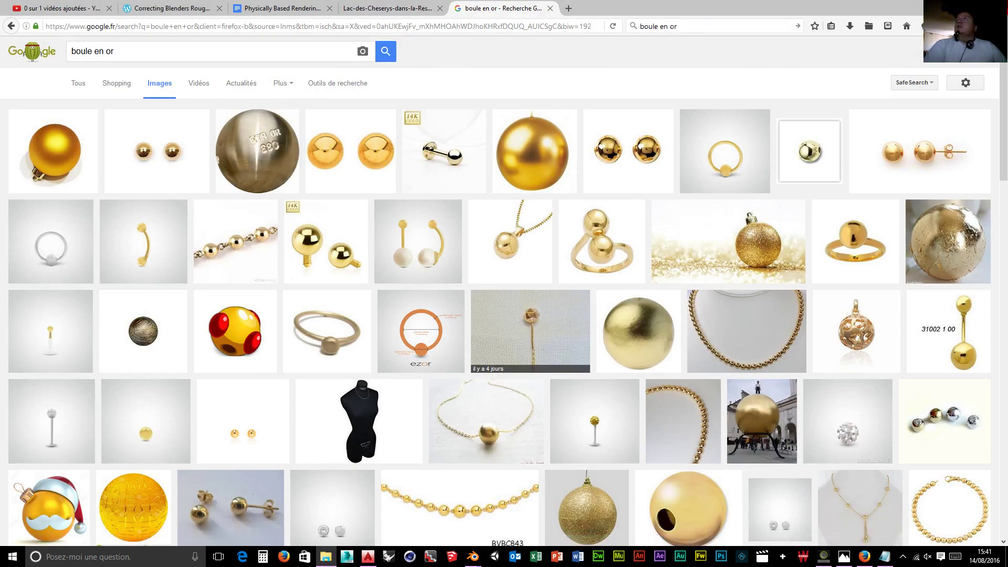
pyautogui.hotkey('alt', 'Tab')
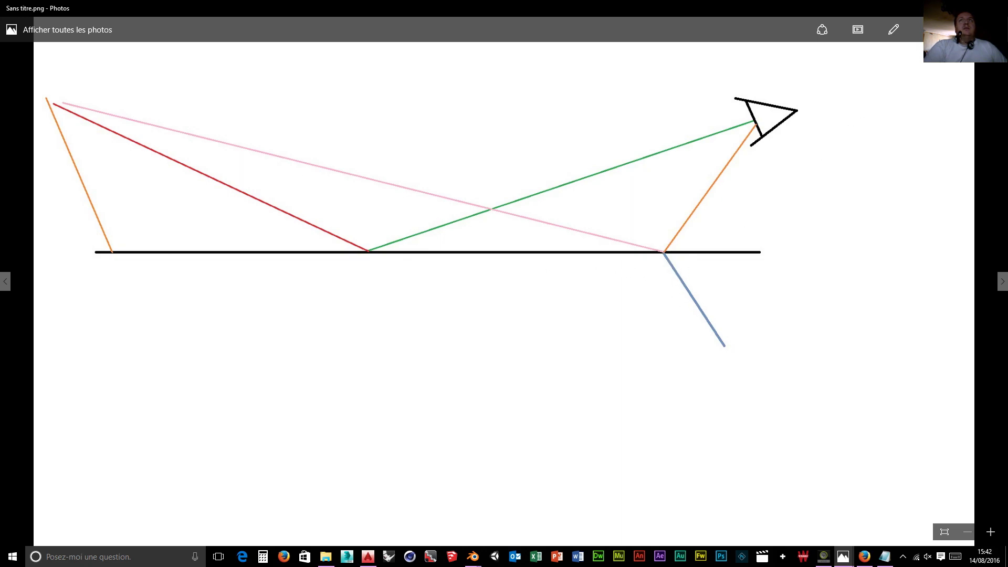
pyautogui.click(947, 8)
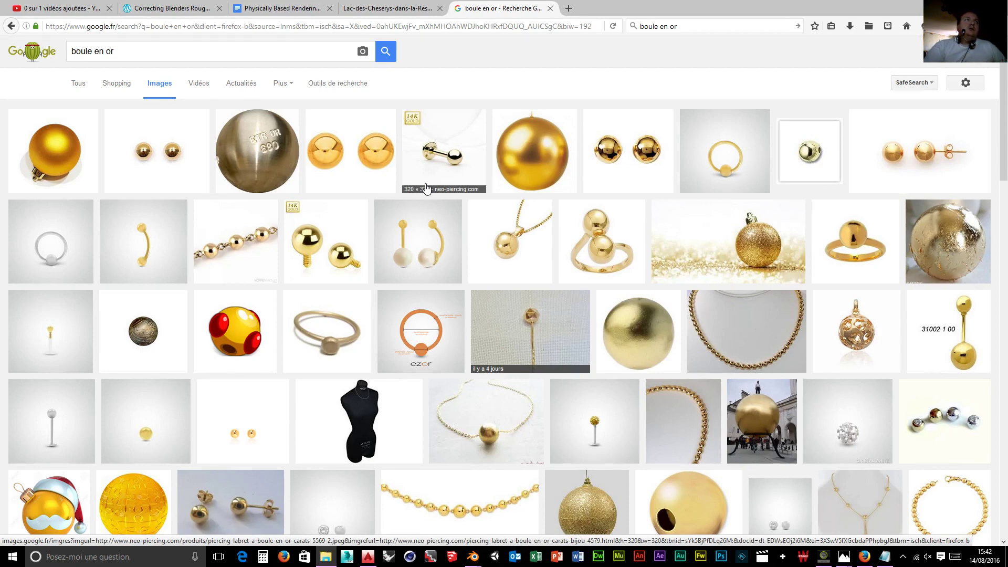
pyautogui.click(275, 10)
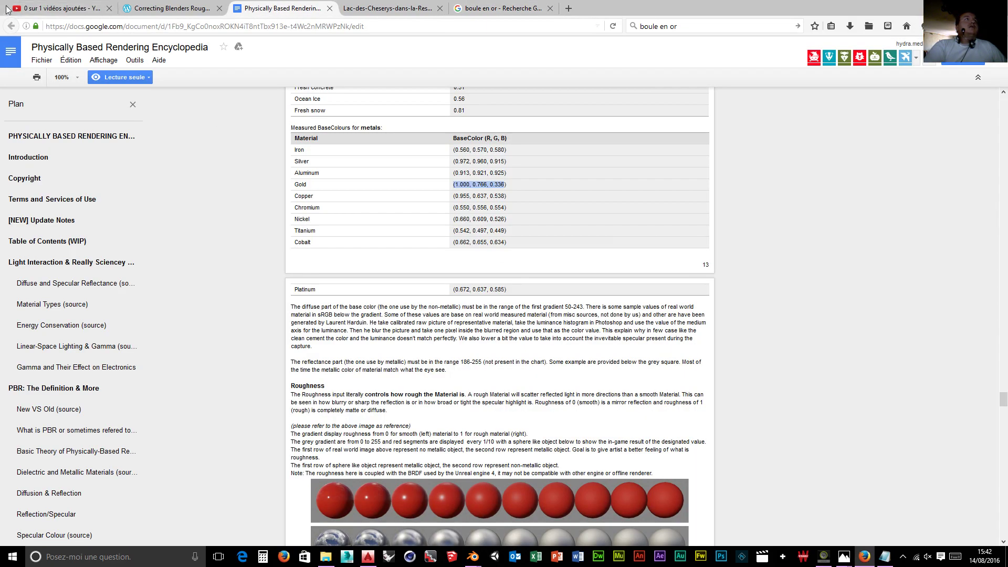
# - Arrange the Blender and Firefox windows side by side, with the metals' BaseColor (R, G, B) values in view
pyautogui.click(972, 6)
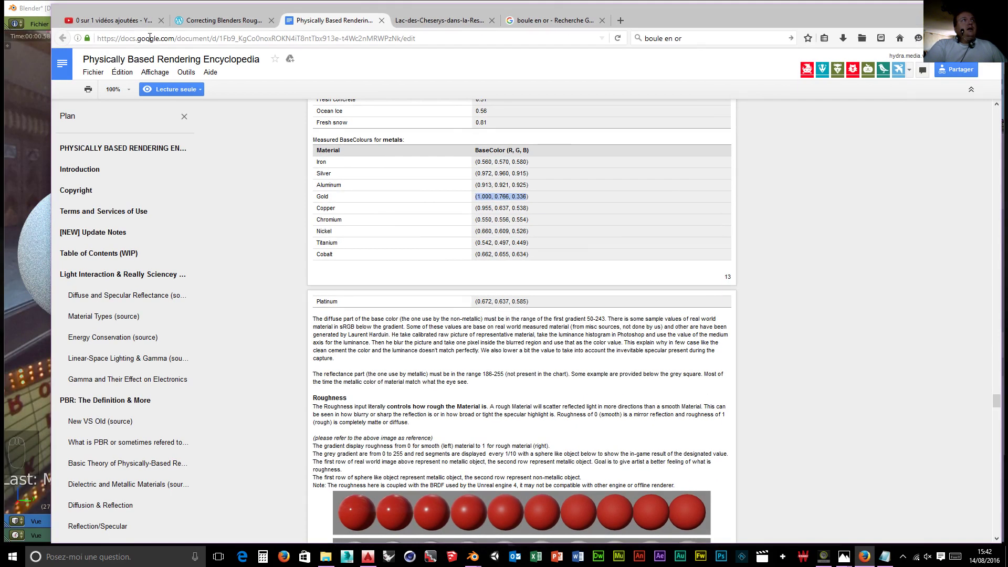
pyautogui.moveTo(51, 11); pyautogui.dragTo(746, 11)
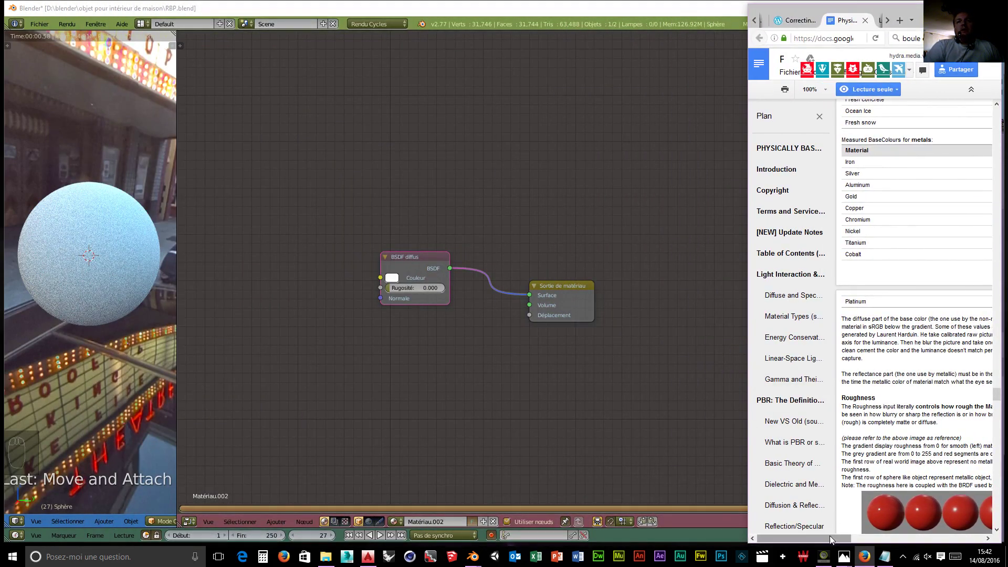
pyautogui.moveTo(829, 539); pyautogui.dragTo(866, 530)
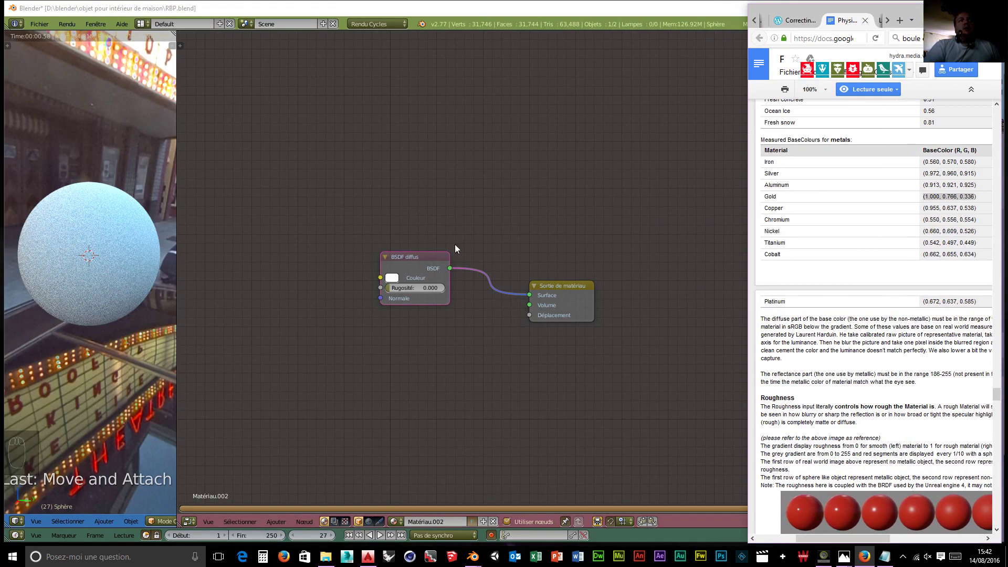
pyautogui.click(676, 13)
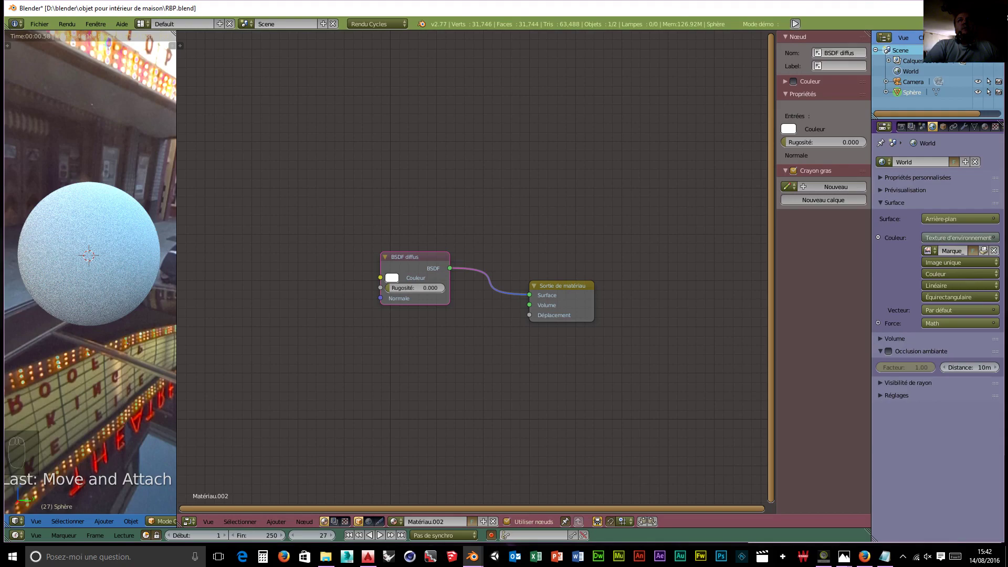
pyautogui.moveTo(1006, 34); pyautogui.dragTo(766, 34)
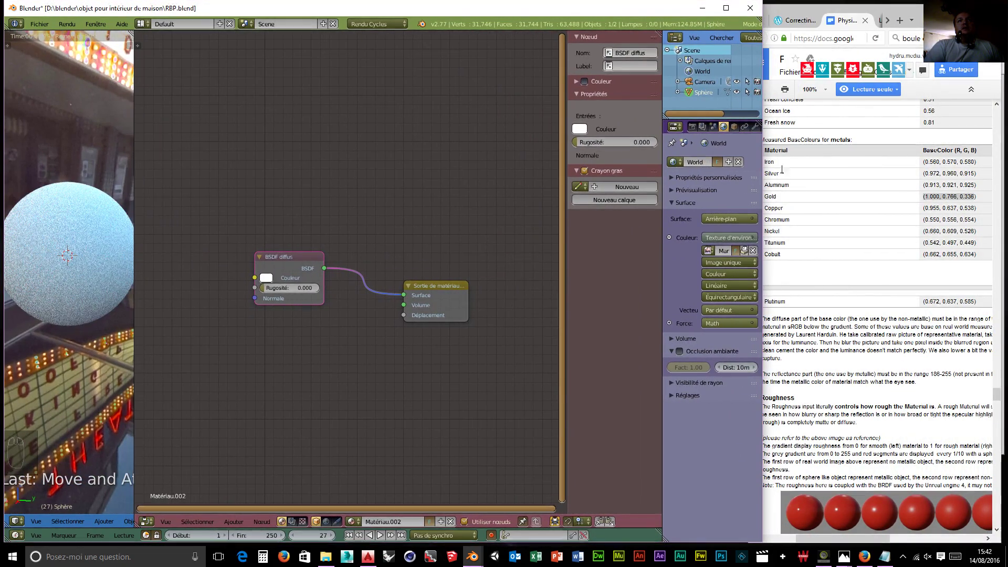
# - Replace the Diffuse BSDF node (BSDF diffus) with a Glossy BSDF node (BSDF brillant) ahead of the material output
pyautogui.moveTo(263, 360); pyautogui.dragTo(317, 356, button='middle')
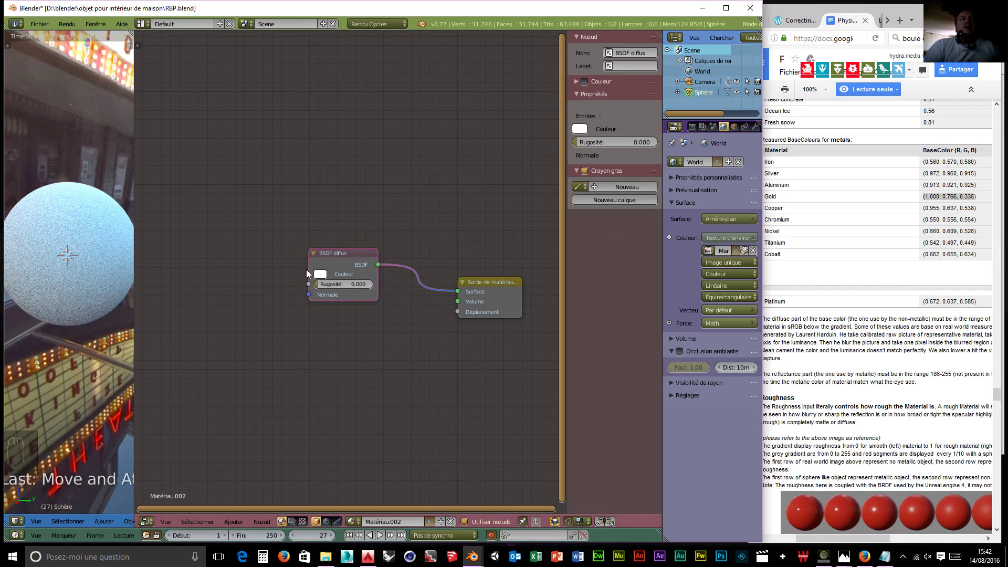
pyautogui.click(340, 253)
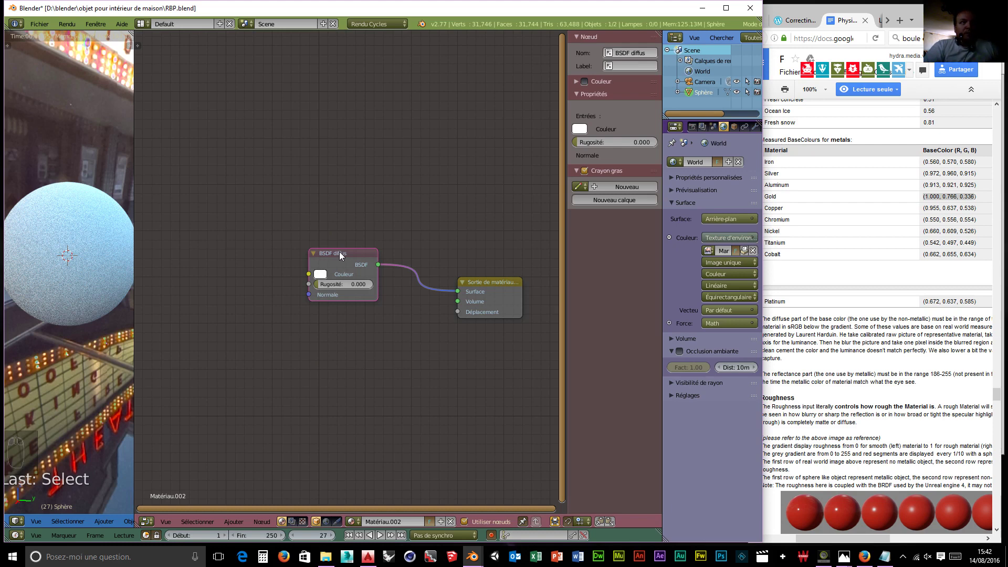
pyautogui.press('x')
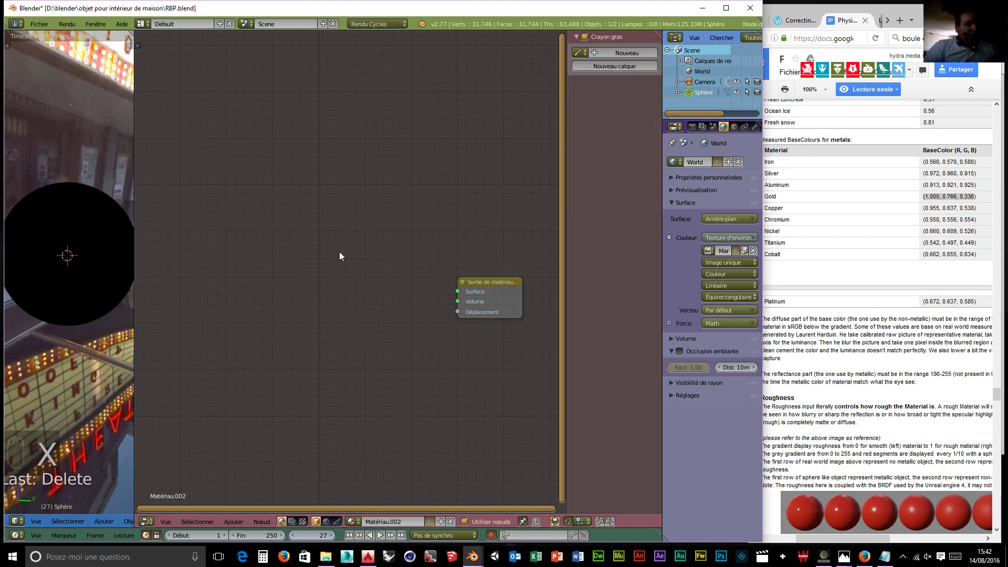
pyautogui.hotkey('shift', 'a')
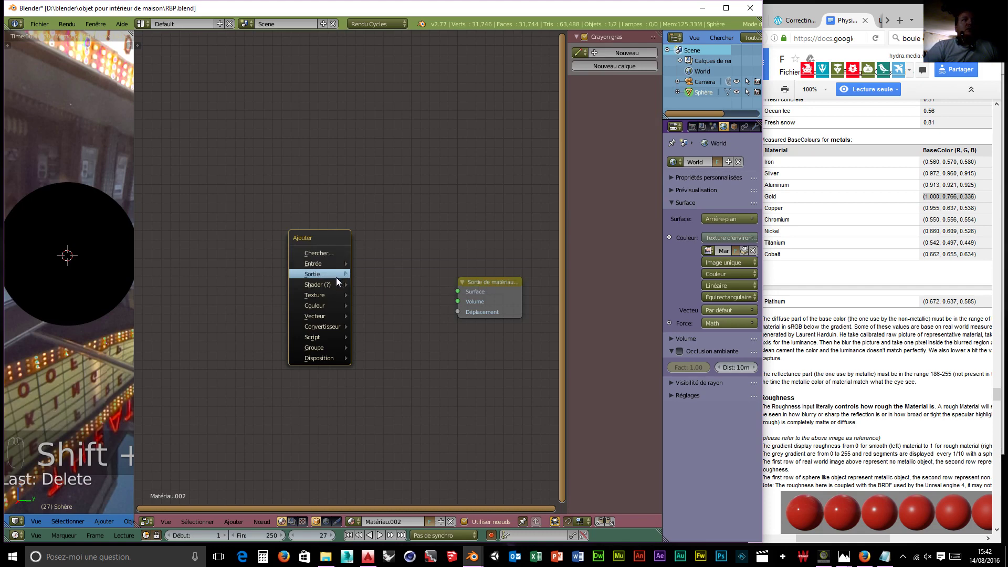
pyautogui.moveTo(339, 284)
pyautogui.click(386, 322)
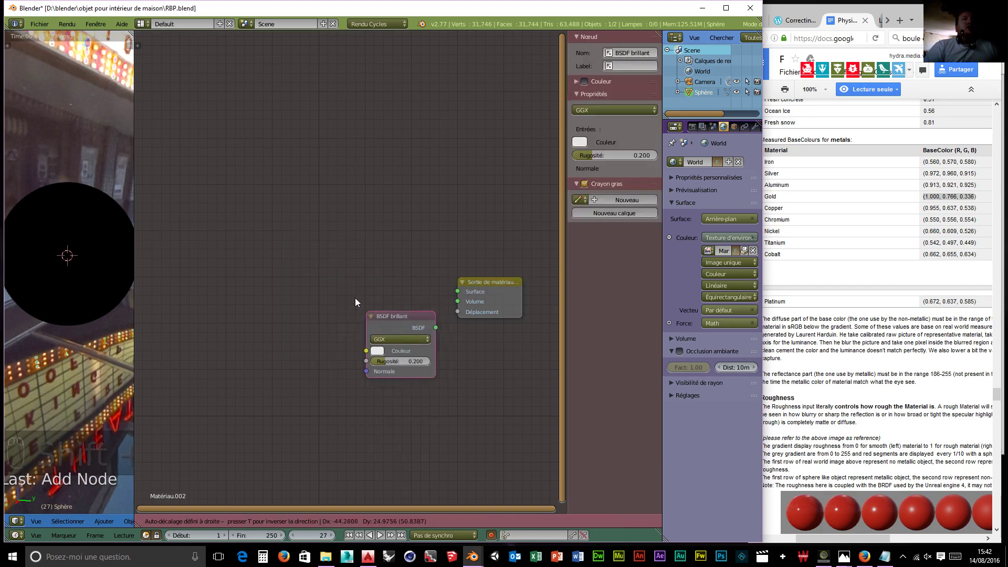
pyautogui.click(268, 216)
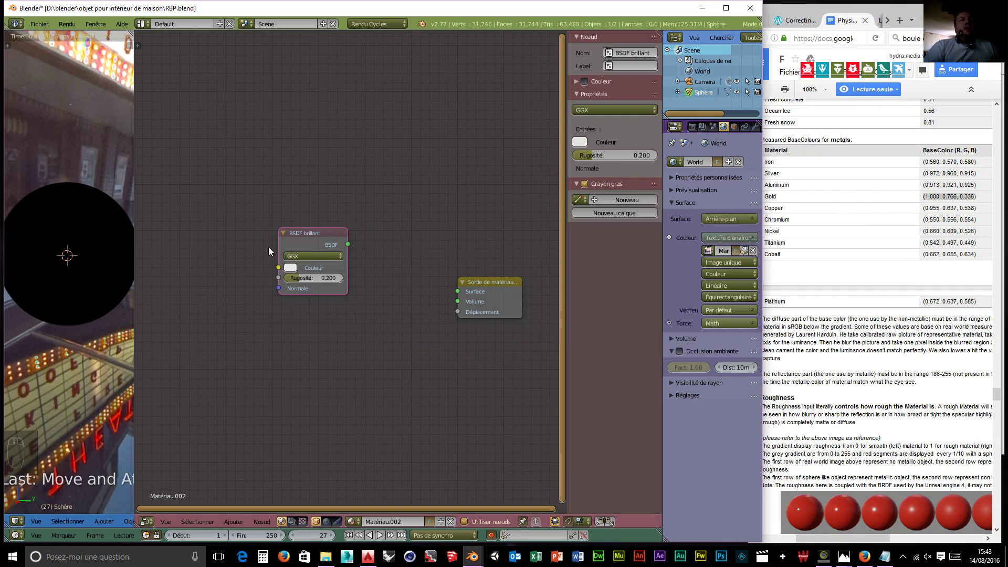
# - Set the Glossy BSDF's distribution to Beckmann and connect its BSDF output to the material output's Surface input
pyautogui.click(312, 256)
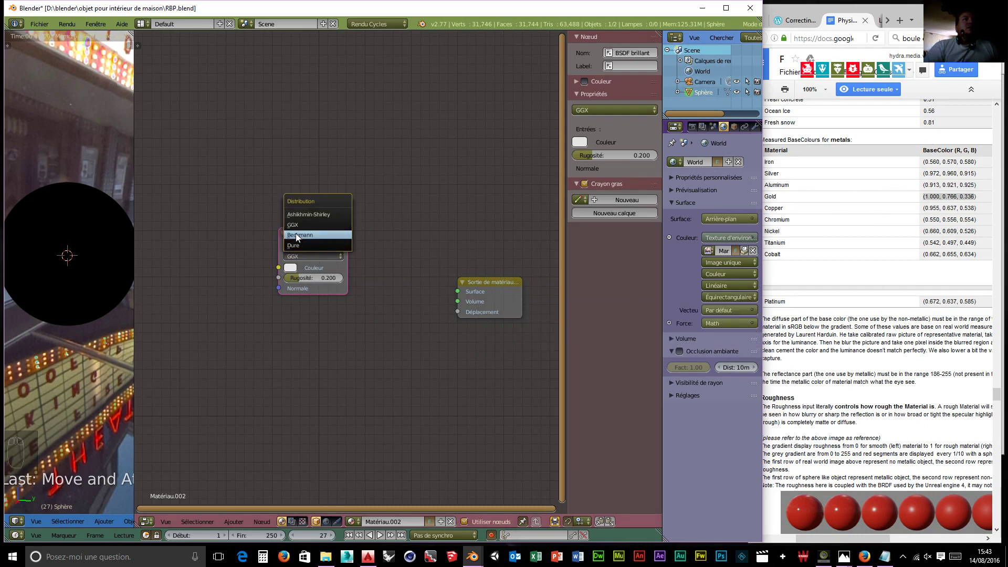
pyautogui.click(296, 235)
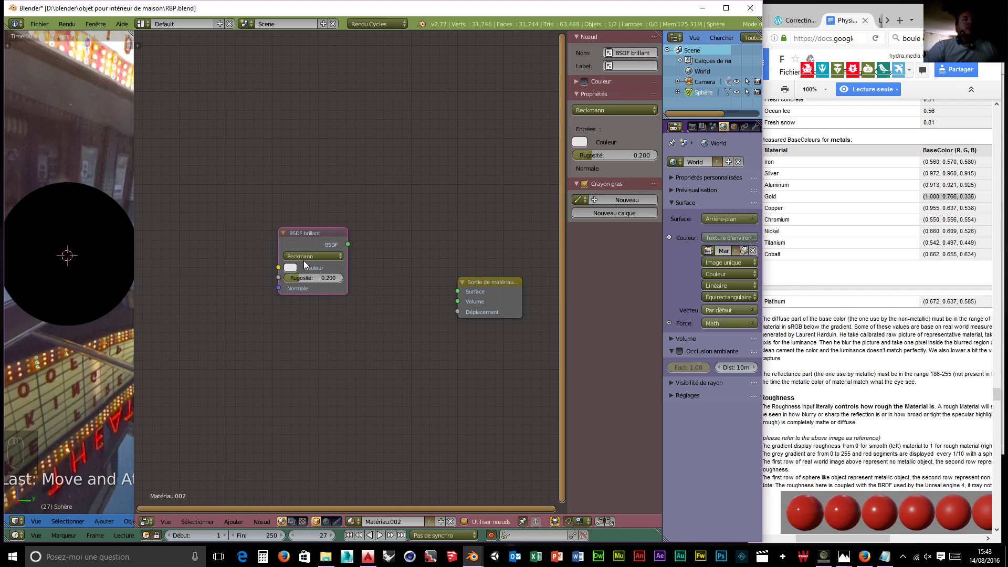
pyautogui.moveTo(348, 244); pyautogui.dragTo(457, 292)
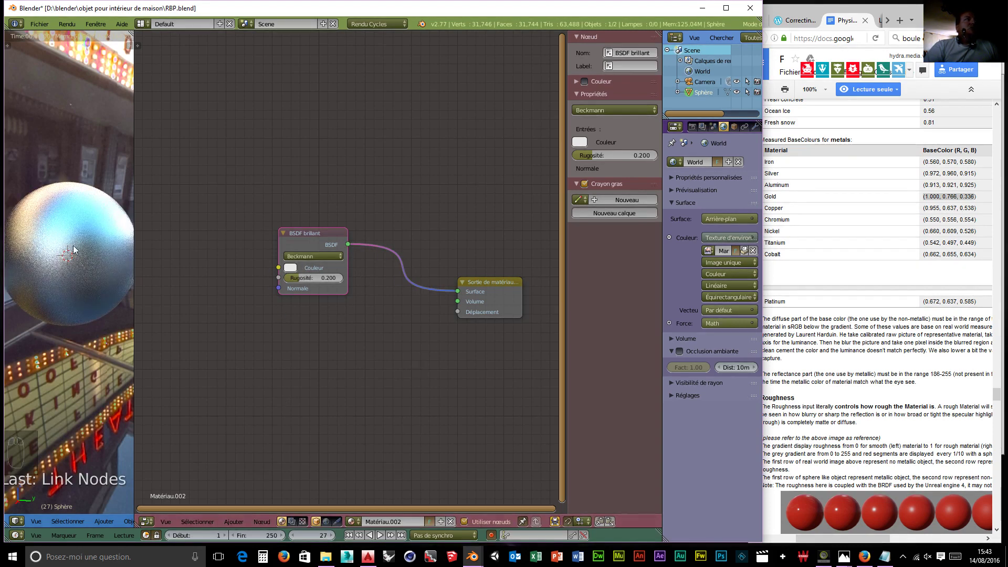
# - Switch the Glossy BSDF's distribution to GGX to compare the sphere's render, and return it to Beckmann
pyautogui.click(308, 256)
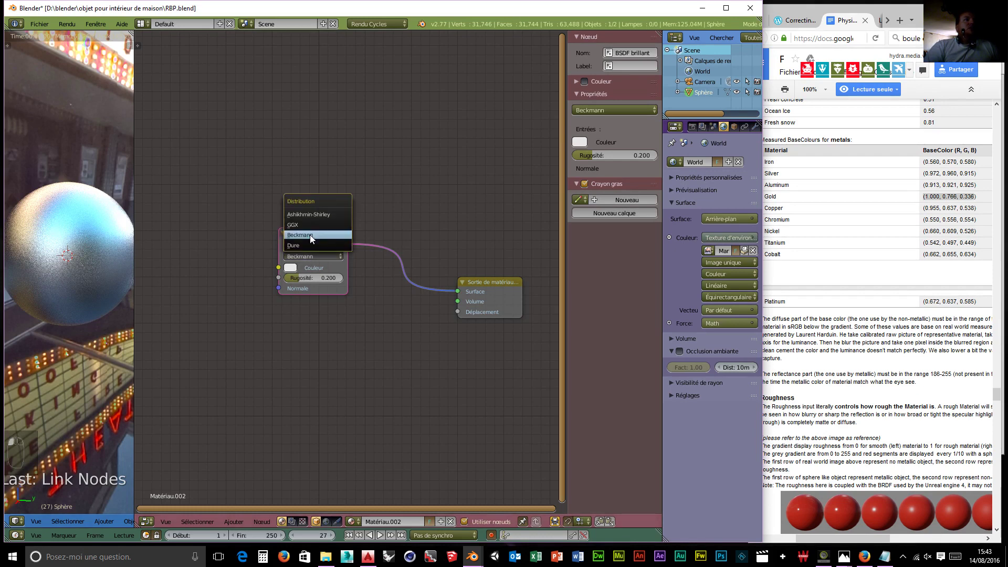
pyautogui.click(308, 224)
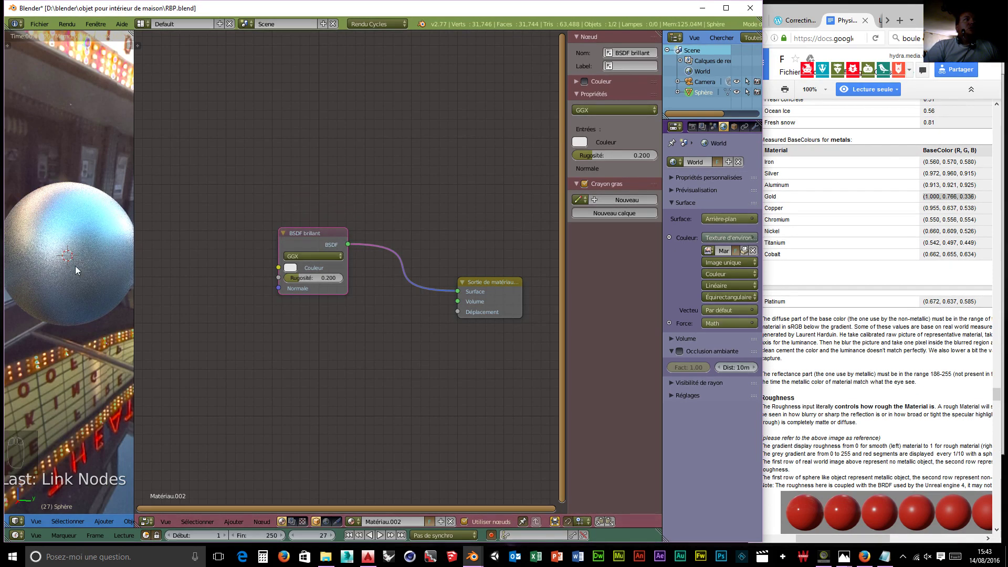
pyautogui.click(301, 256)
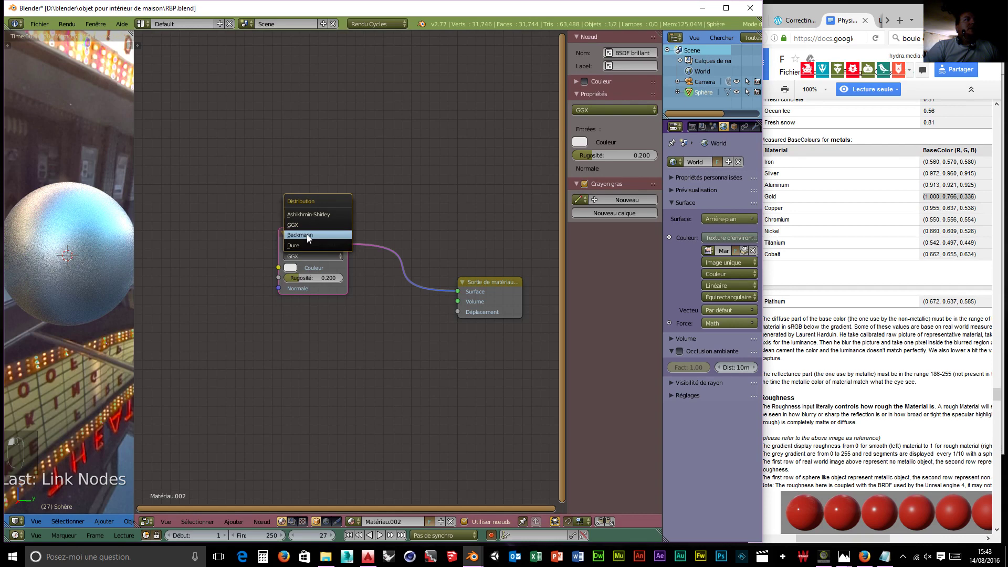
pyautogui.click(307, 234)
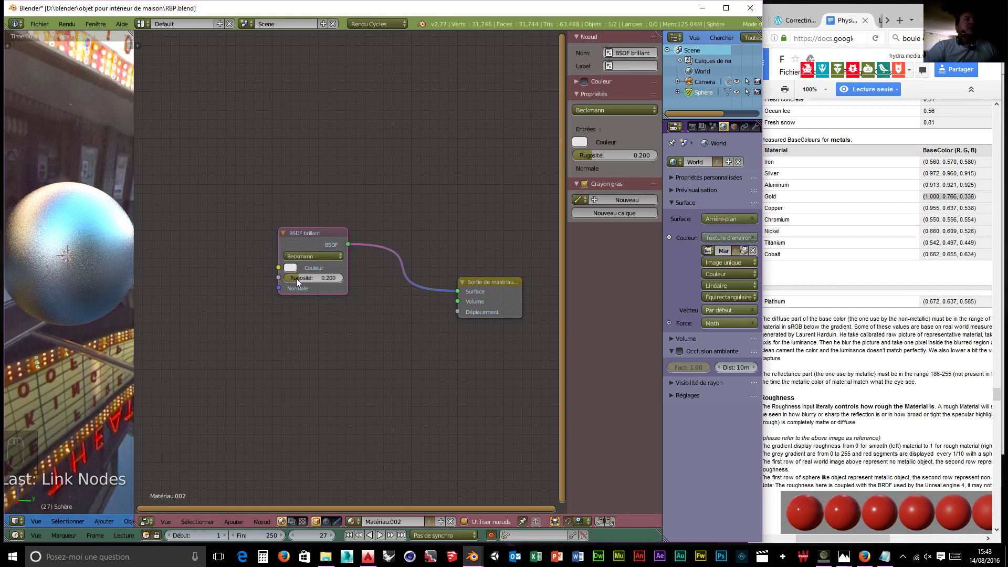
# - Set the Glossy BSDF's roughness to 0.025 and its colour to gold's RGB values 1.000, 0.766, 0.336
pyautogui.moveTo(298, 276); pyautogui.dragTo(247, 276)
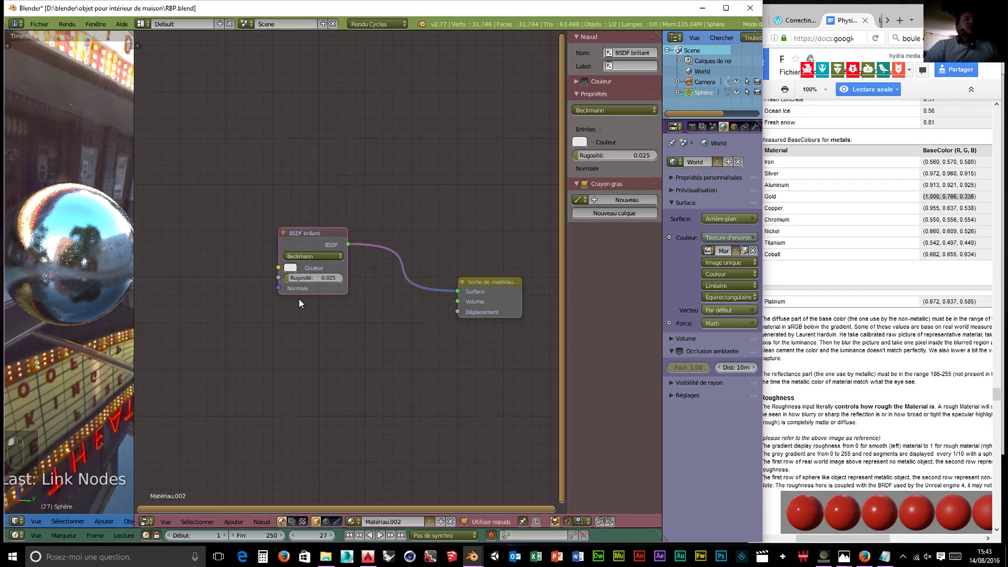
pyautogui.click(288, 268)
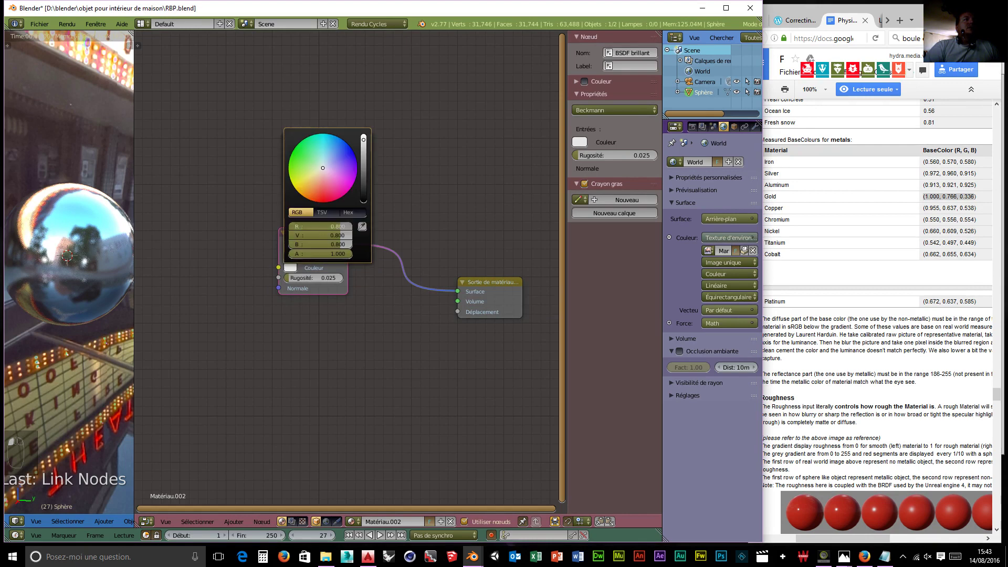
pyautogui.click(321, 227)
pyautogui.write('1')
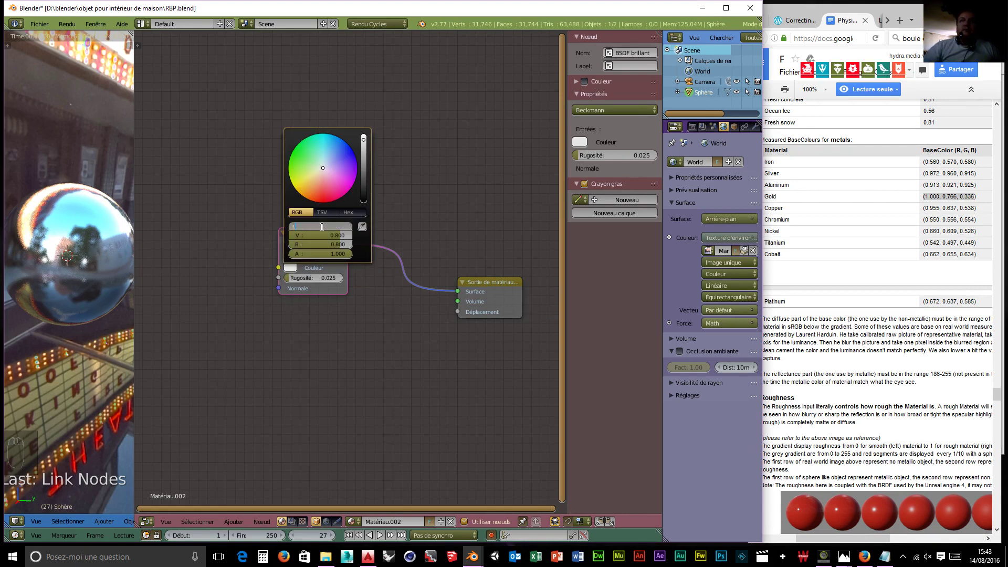
pyautogui.press('Tab')
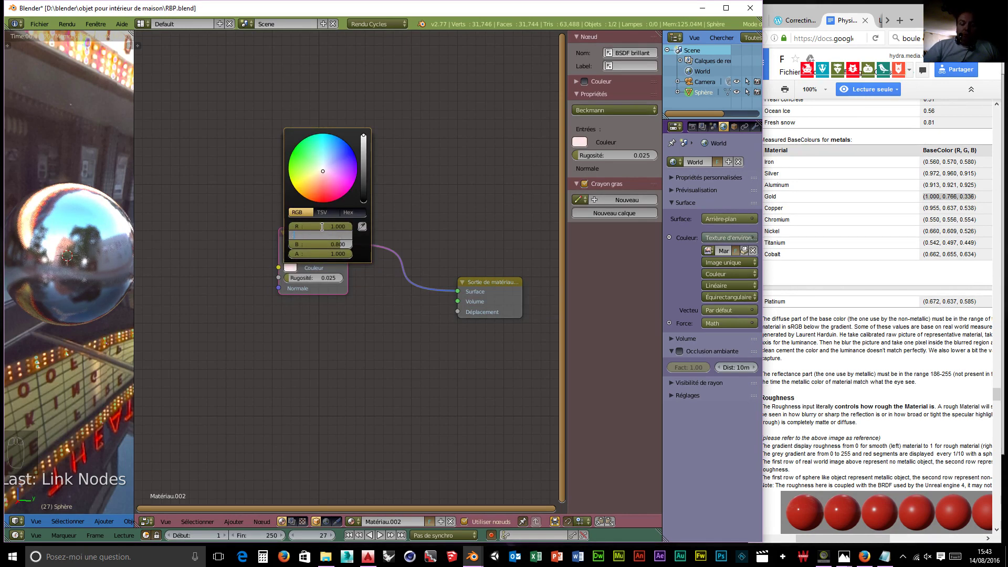
pyautogui.write('.766')
pyautogui.press('Tab')
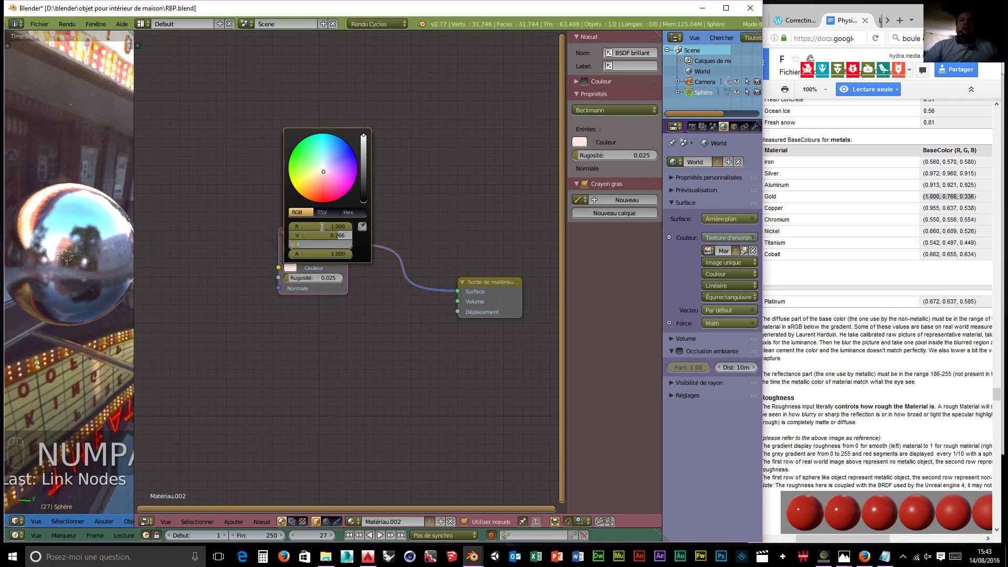
pyautogui.write('.336')
pyautogui.press('Return')
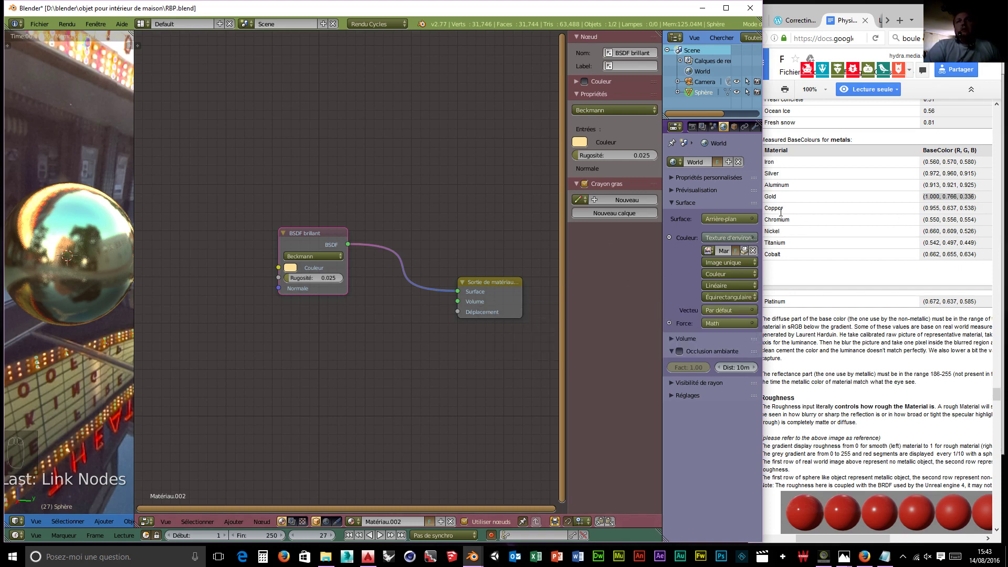
# - Set the Glossy BSDF's colour to copper's RGB values 0.955, 0.637, 0.538
pyautogui.click(290, 268)
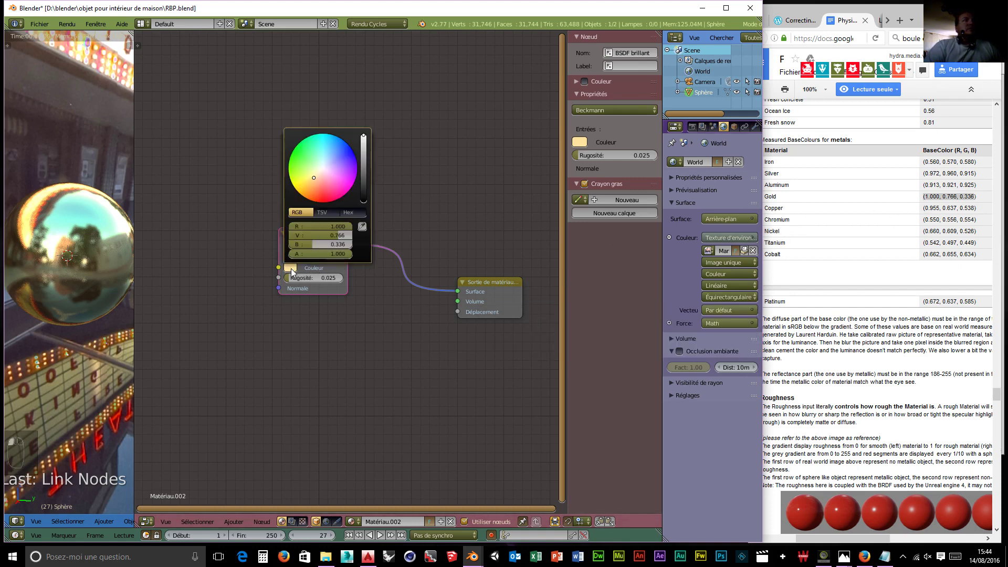
pyautogui.click(339, 227)
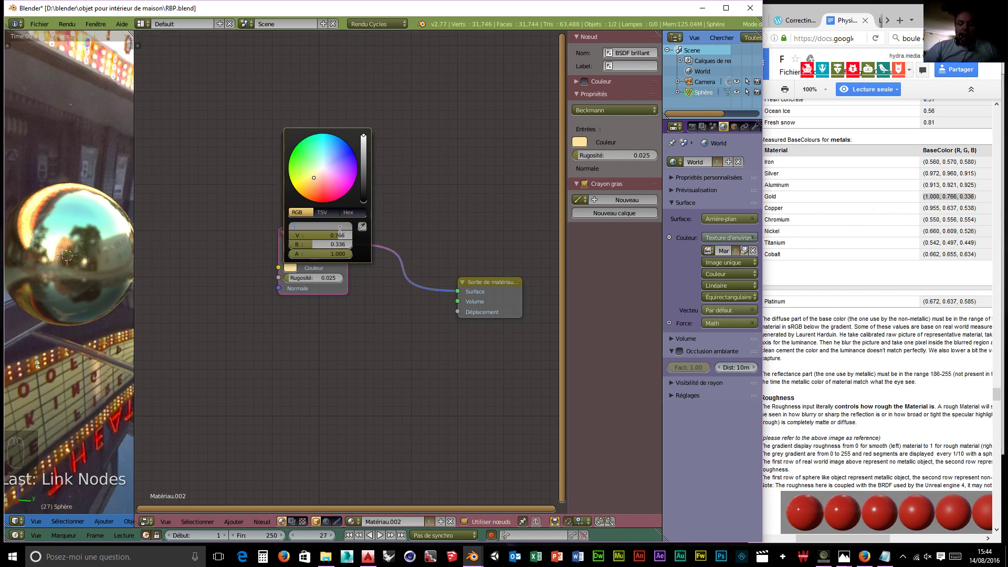
pyautogui.write('0.955')
pyautogui.press('Tab')
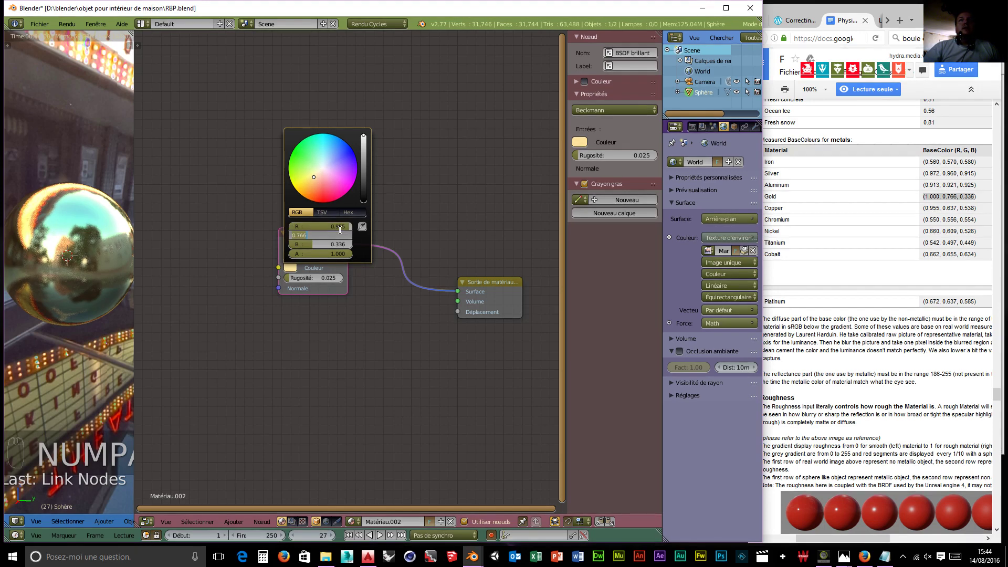
pyautogui.press('BackSpace')
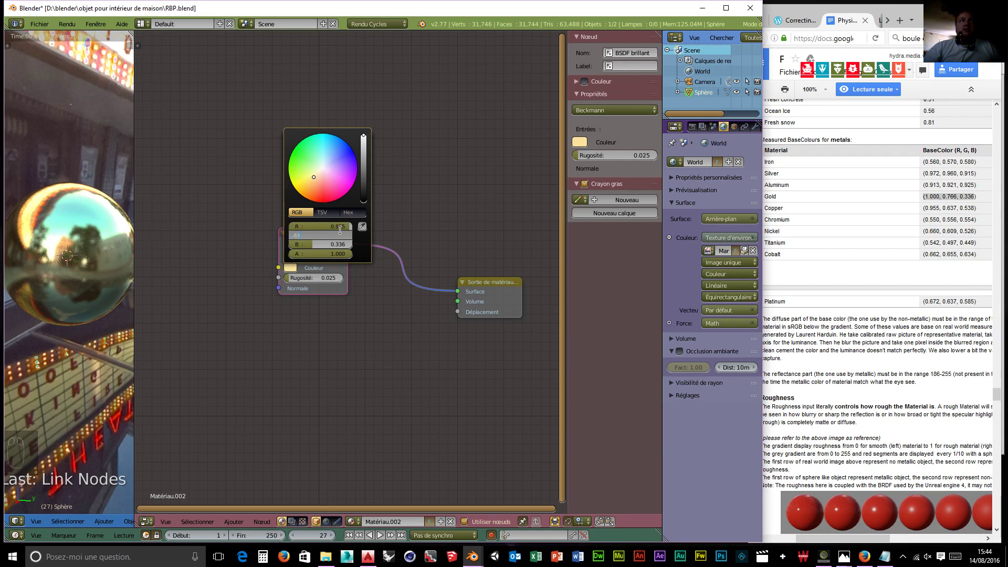
pyautogui.write('.637')
pyautogui.press('Tab')
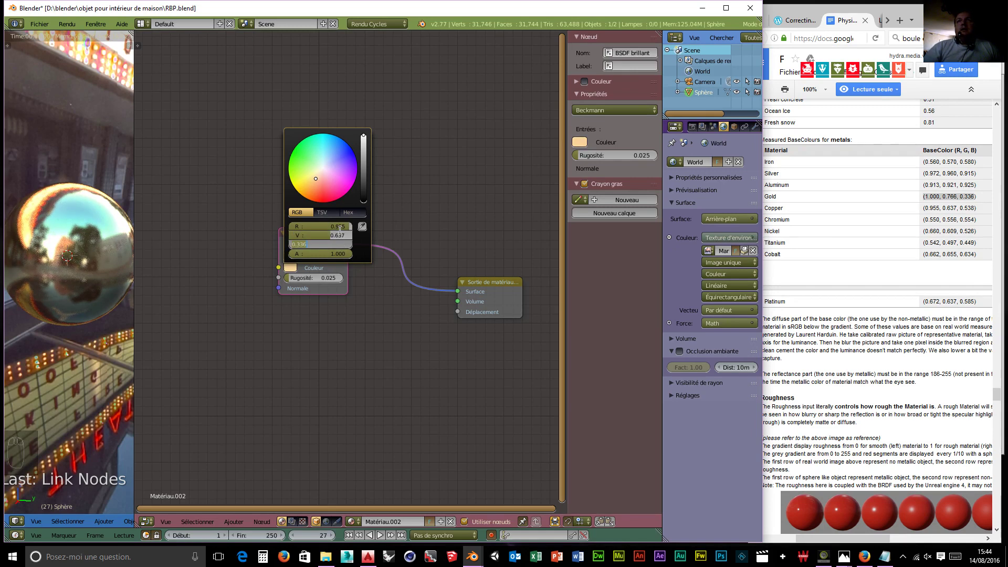
pyautogui.write('.538')
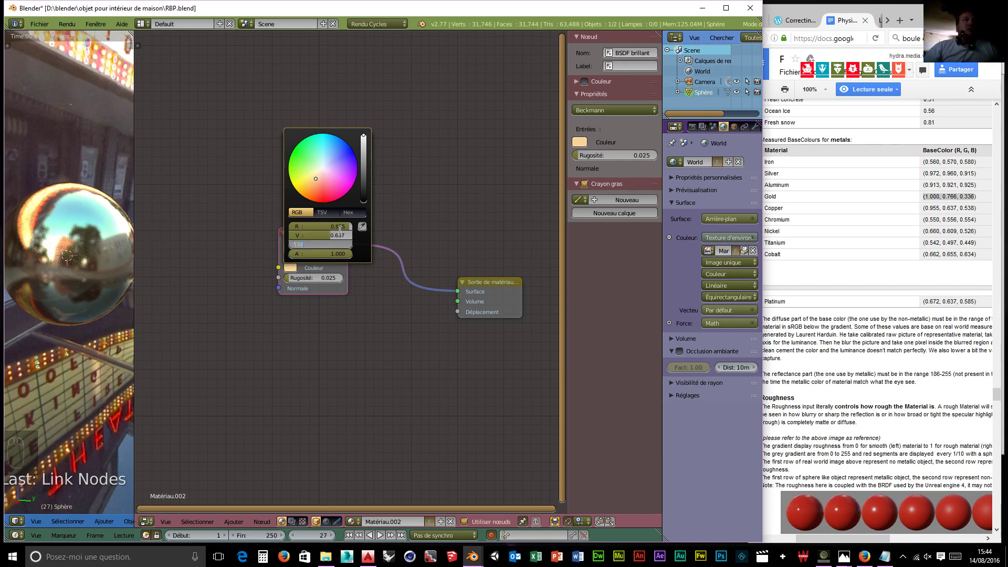
pyautogui.press('Return')
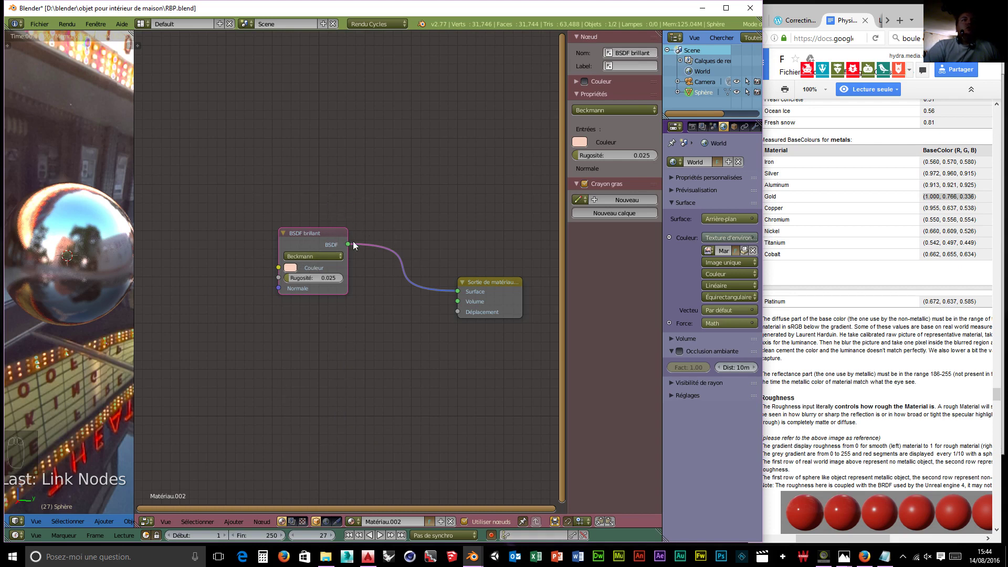
# - Add an RGB input node and place it up and to the left of the Glossy BSDF node
pyautogui.moveTo(326, 360); pyautogui.dragTo(488, 367, button='middle')
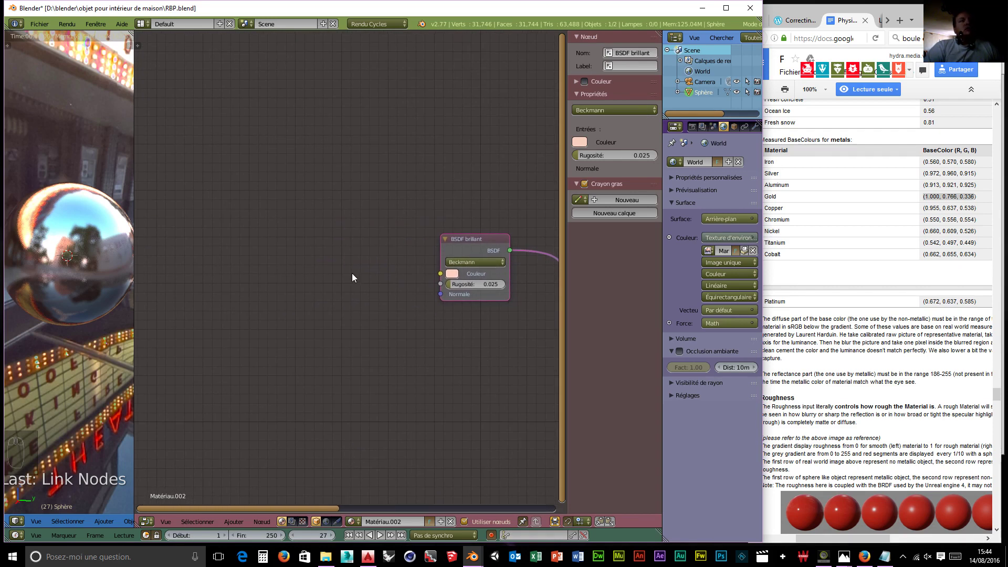
pyautogui.hotkey('shift', 'a')
pyautogui.moveTo(285, 227)
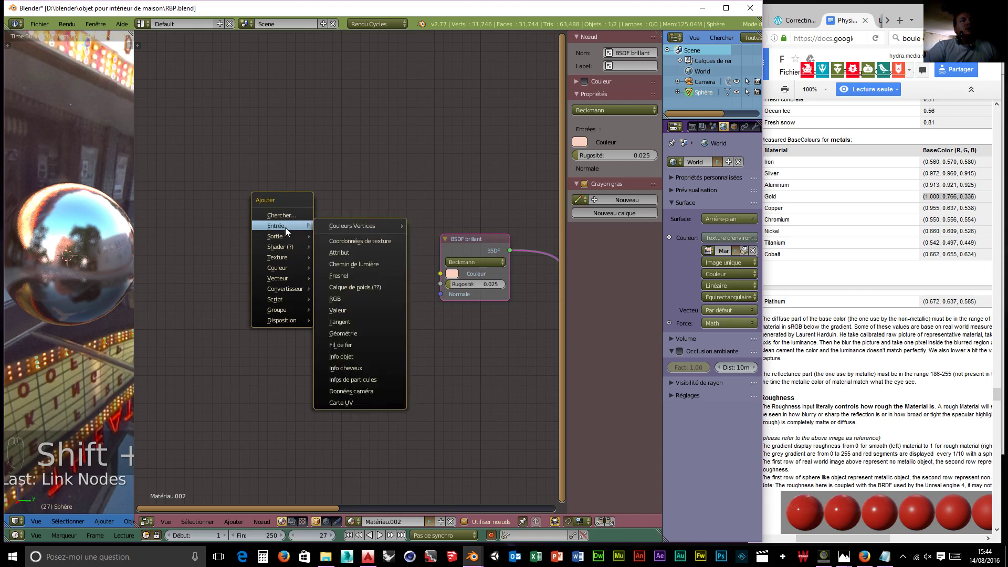
pyautogui.click(342, 298)
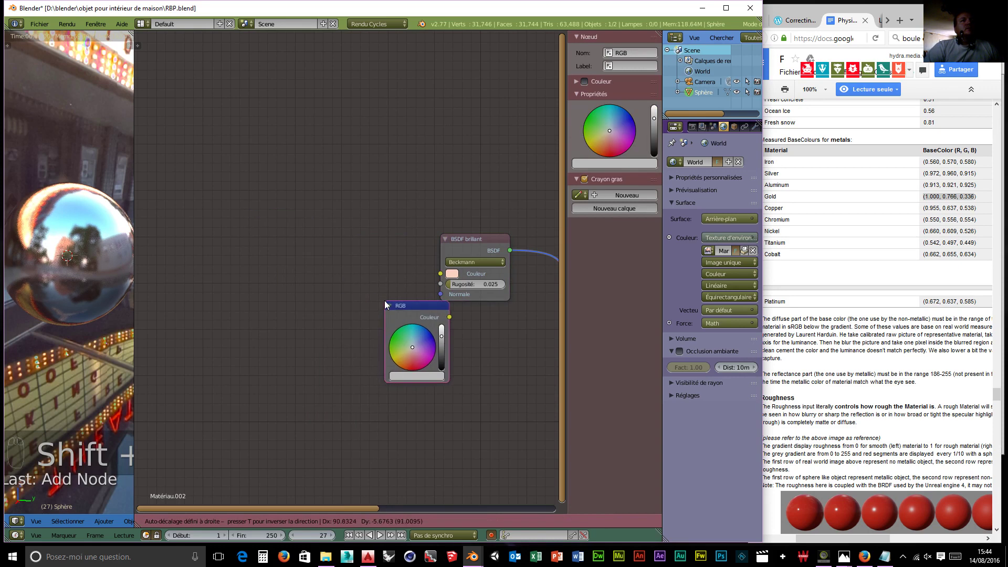
pyautogui.click(259, 172)
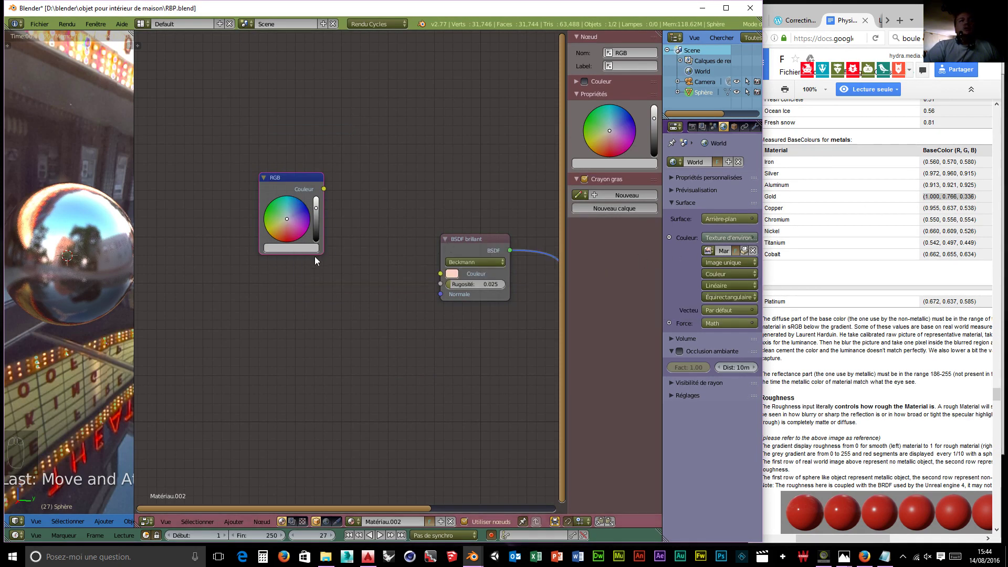
# - Set the RGB node to gold's values 1.000, 0.766, 0.336 and connect its output to the Glossy BSDF's Couleur input
pyautogui.click(291, 249)
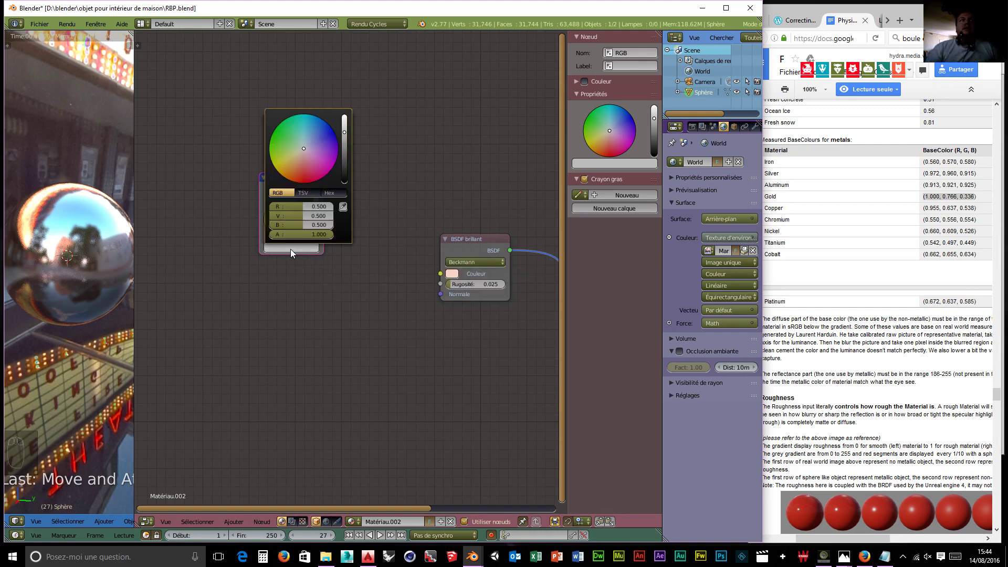
pyautogui.click(295, 207)
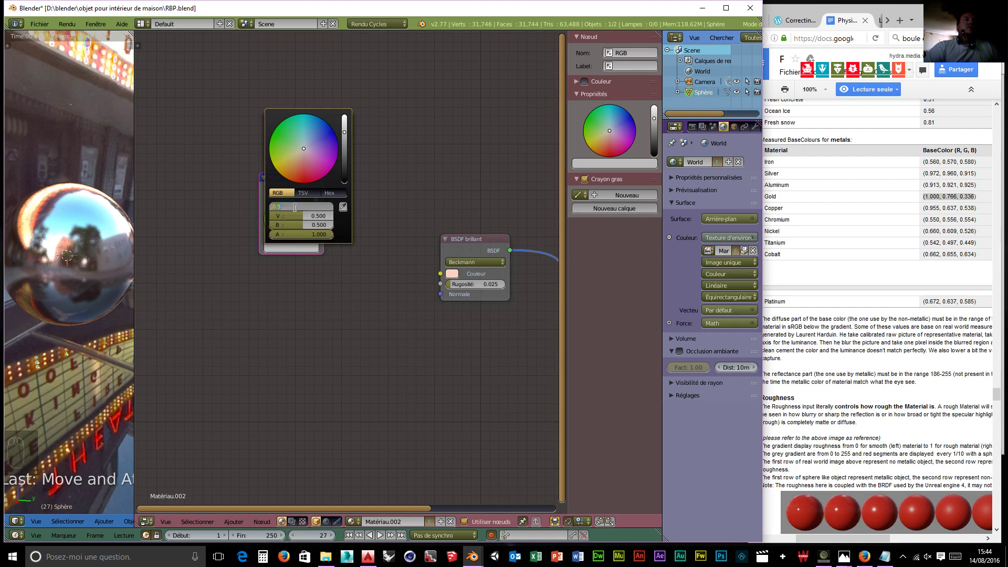
pyautogui.write('1')
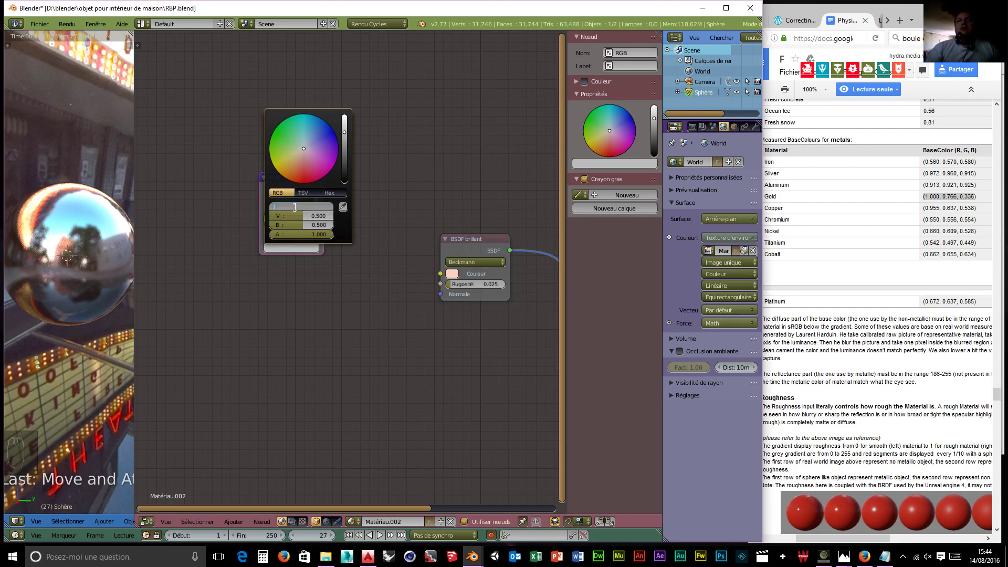
pyautogui.press('Tab')
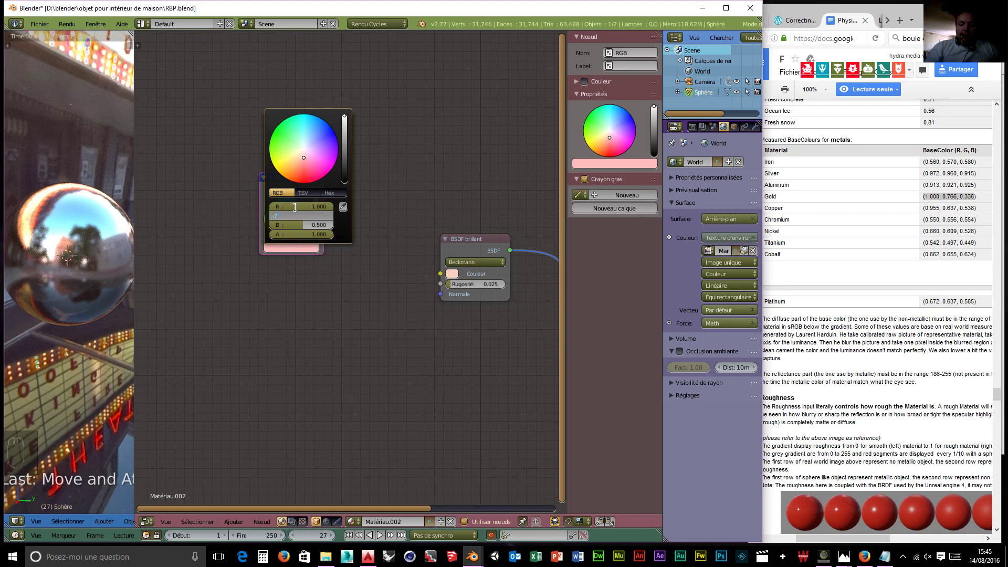
pyautogui.write('0.766')
pyautogui.press('Tab')
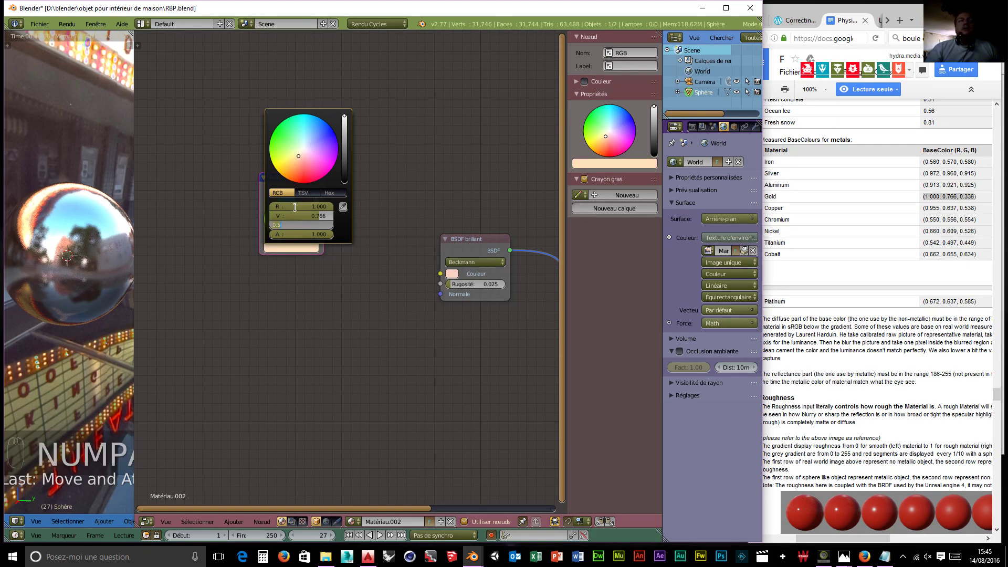
pyautogui.write('.336')
pyautogui.press('Return')
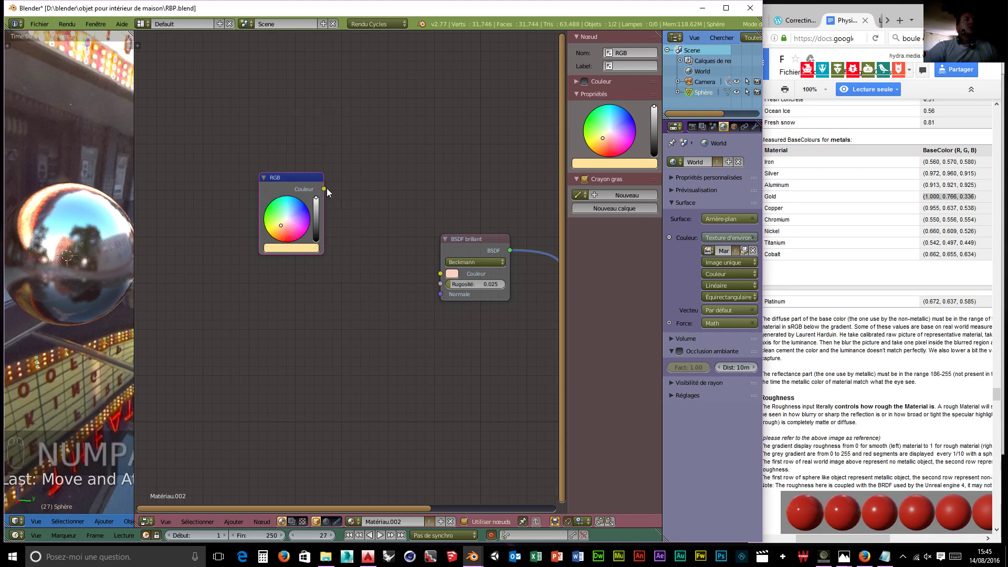
pyautogui.moveTo(326, 189); pyautogui.dragTo(438, 278)
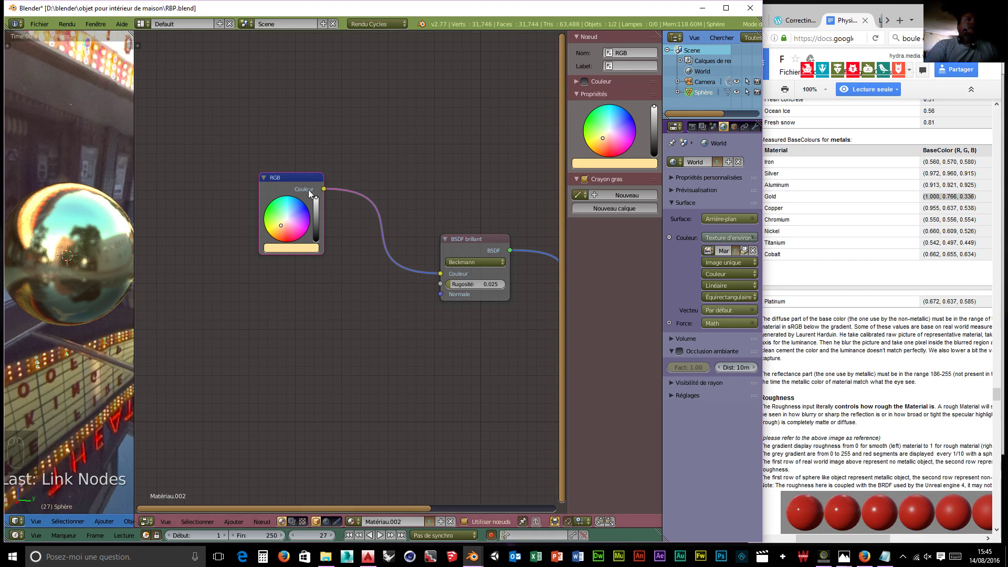
# - Put the RGB node into a new node group and enter Gold as the name of the group's Color output
pyautogui.click(300, 177)
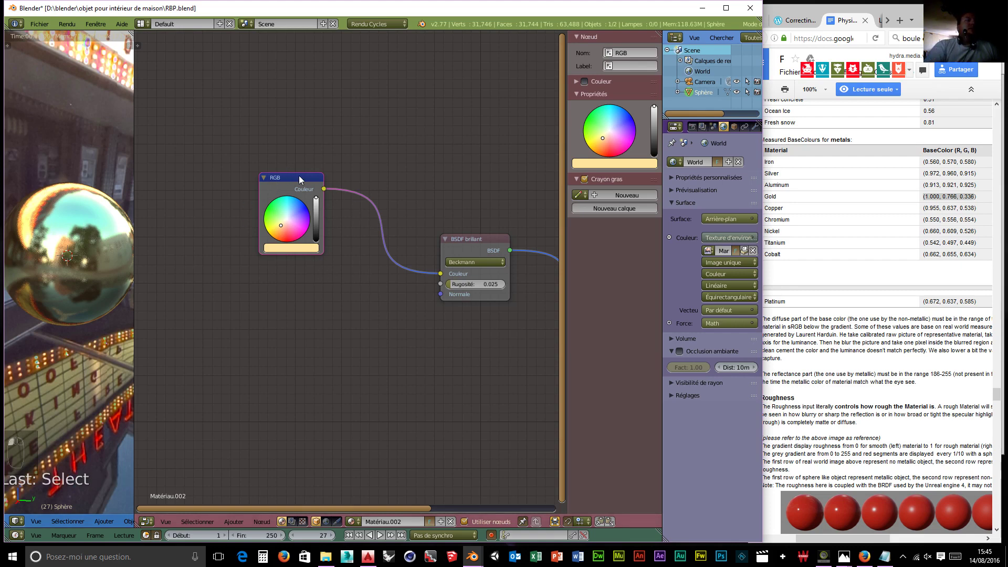
pyautogui.hotkey('ctrl', 'g')
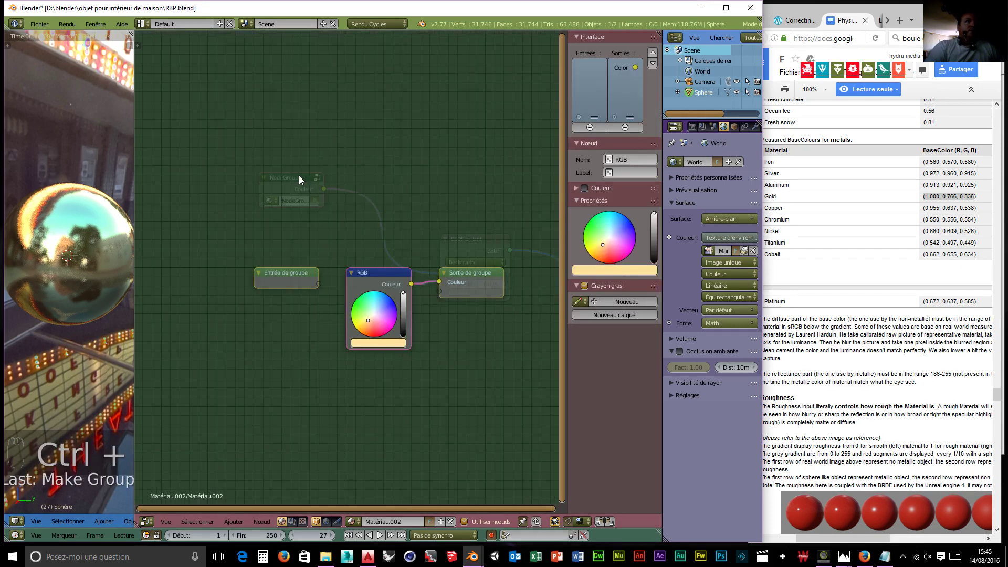
pyautogui.click(463, 282)
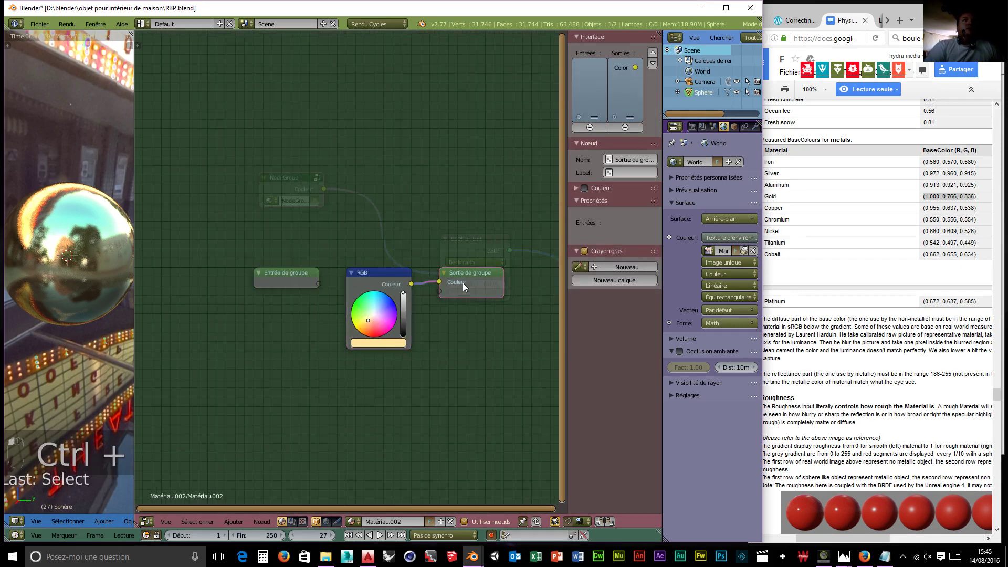
pyautogui.click(625, 71)
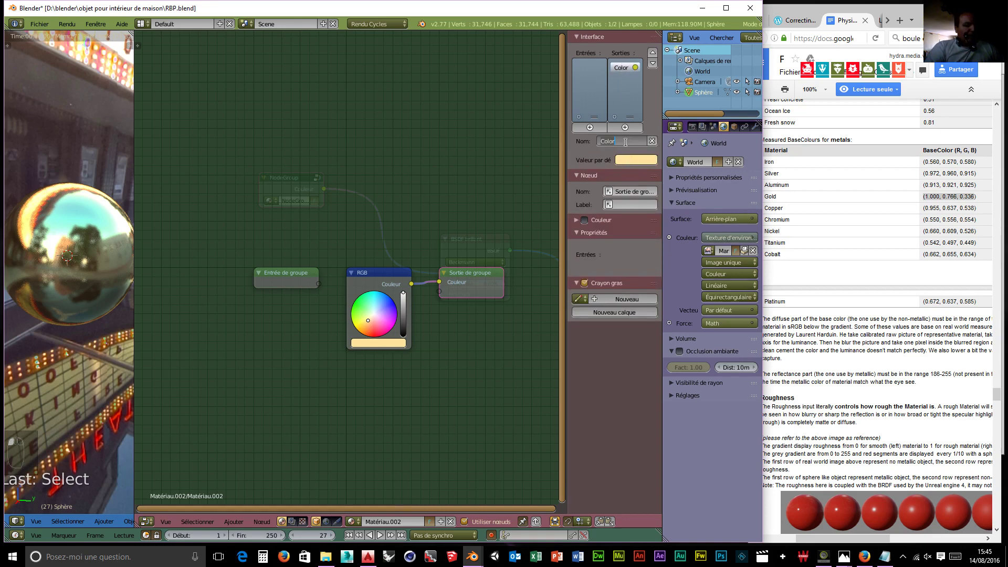
pyautogui.write('Gold')
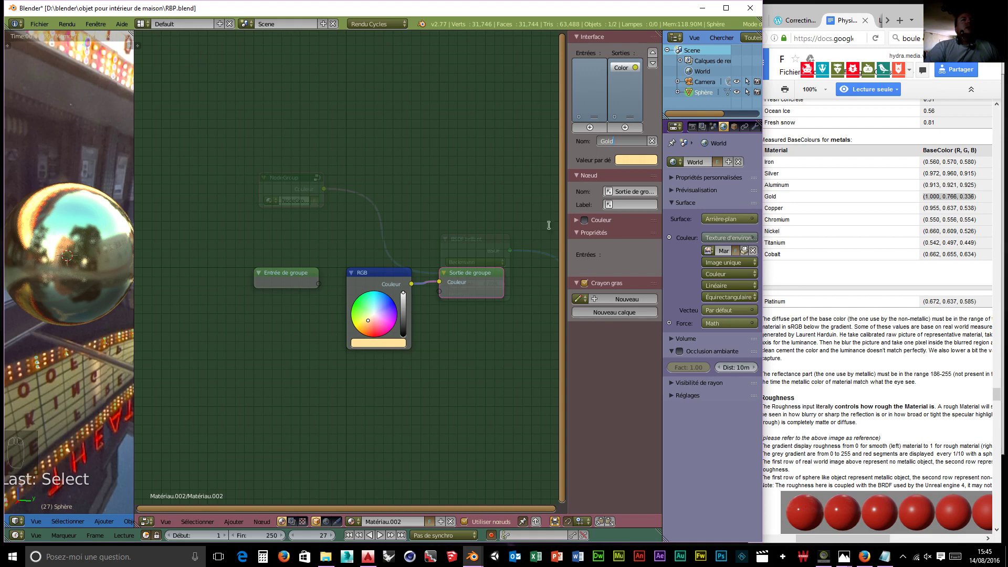
# - Change the name of the group's colour output to Or
pyautogui.click(622, 141)
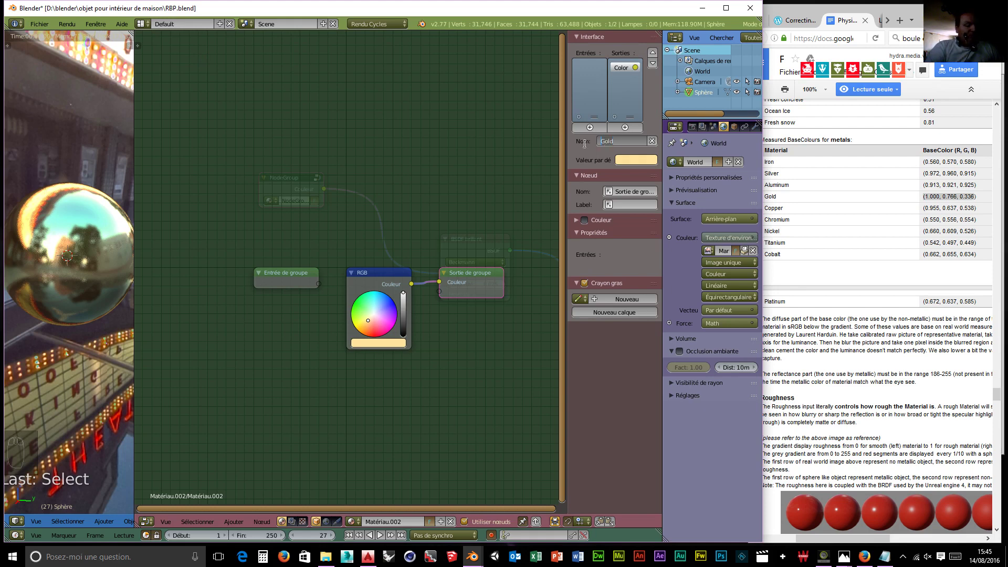
pyautogui.write('OR')
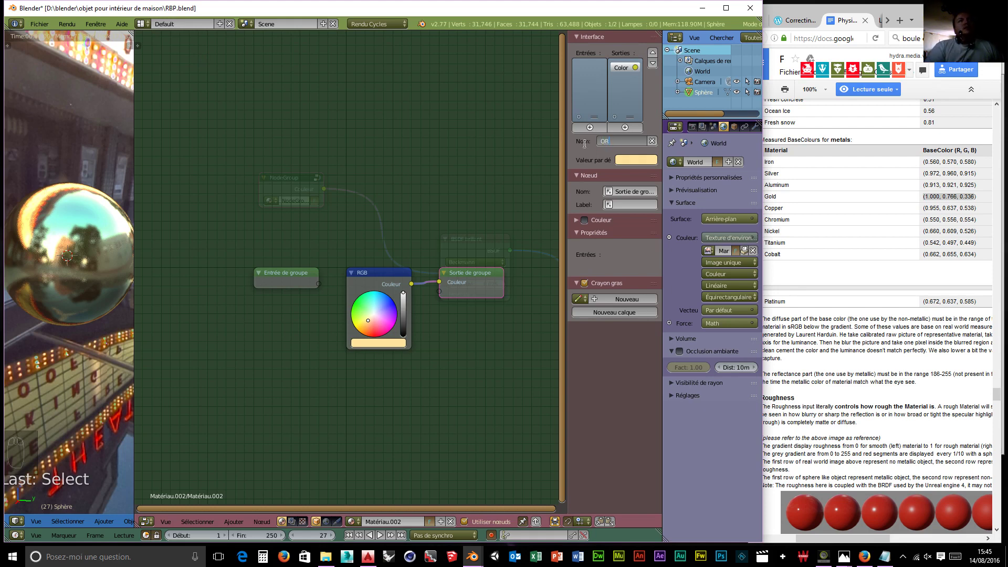
pyautogui.press('Return')
pyautogui.press('BackSpace')
pyautogui.write('r')
pyautogui.press('Return')
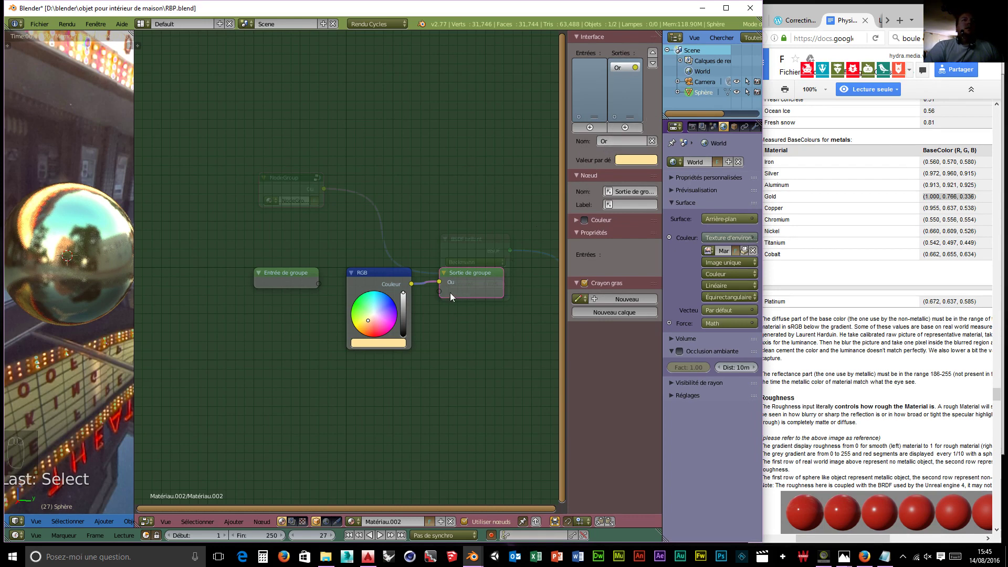
# - Rename the group's Or output to Gold
pyautogui.click(610, 139)
pyautogui.write('Gold')
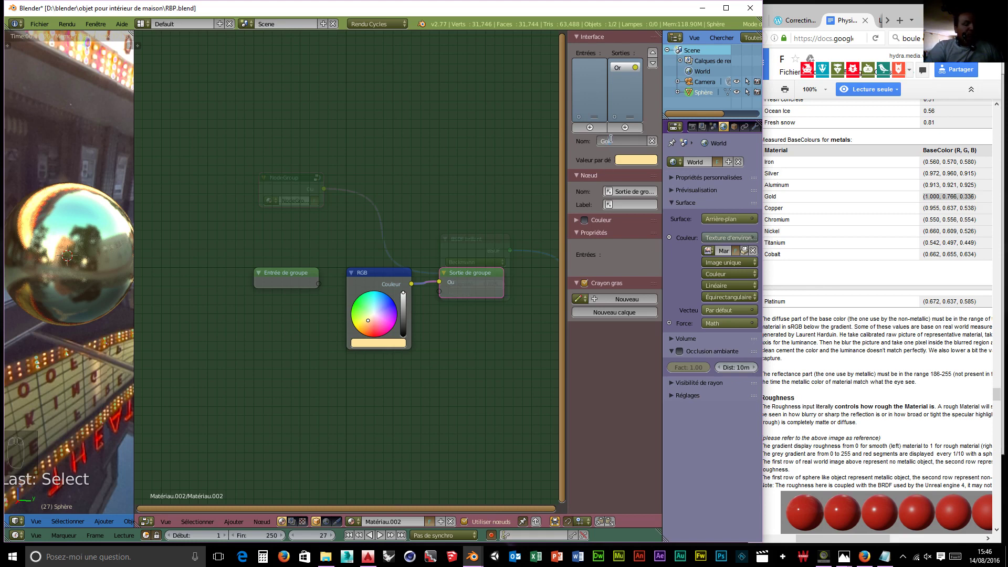
pyautogui.press('Return')
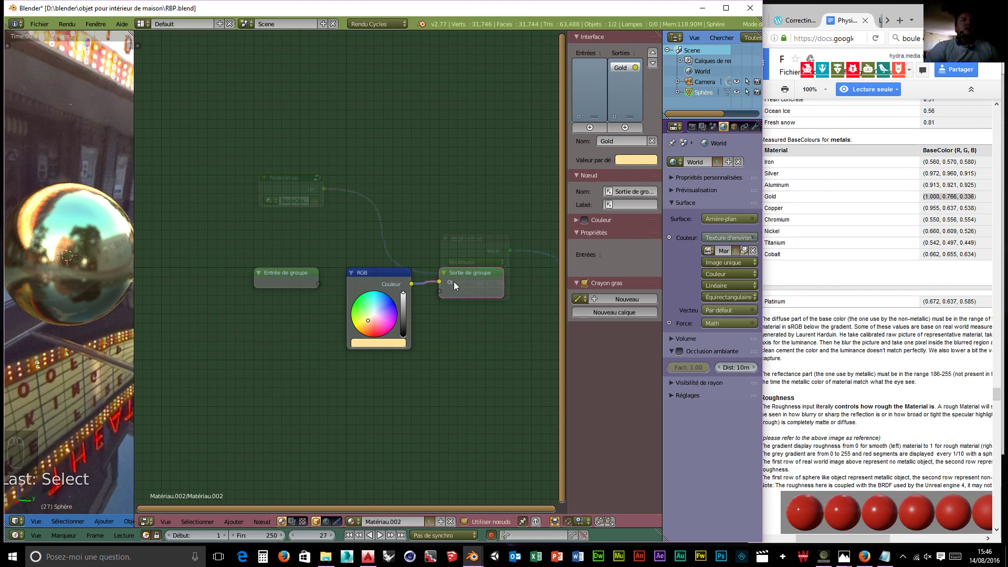
# - Move the RGB node well above the group input and output nodes and collapse it
pyautogui.moveTo(472, 339); pyautogui.dragTo(432, 261, button='middle')
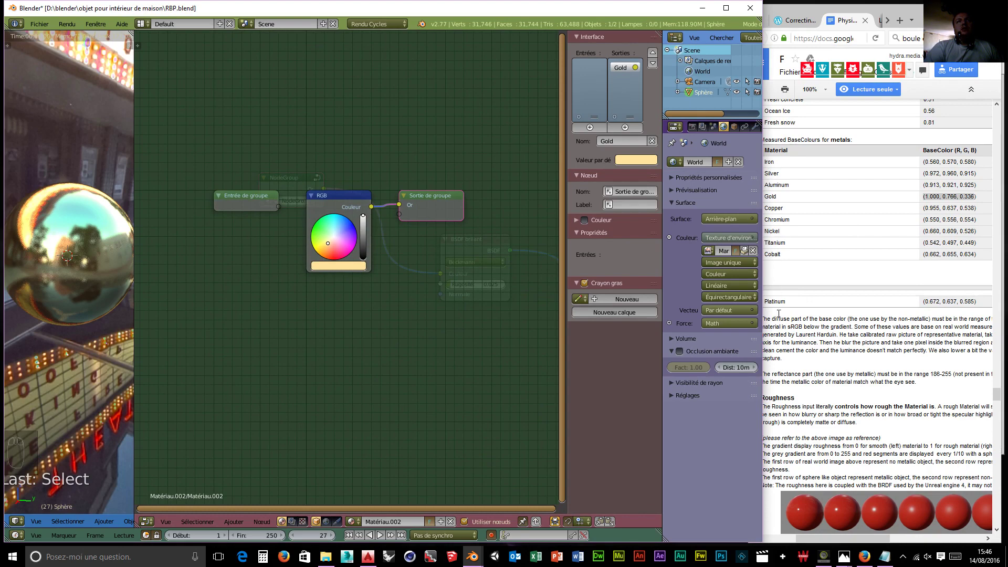
pyautogui.moveTo(350, 209); pyautogui.dragTo(335, 62)
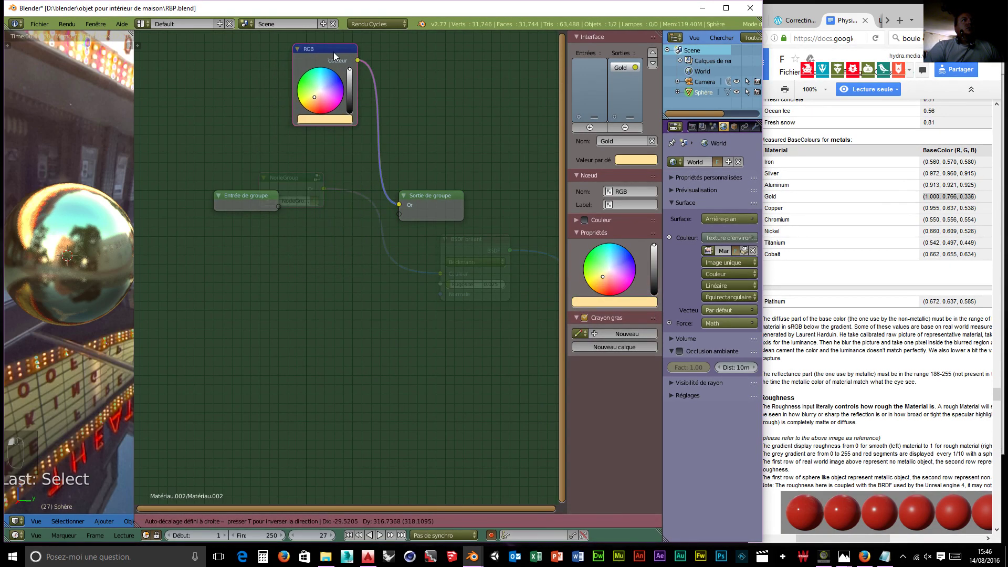
pyautogui.click(298, 51)
# - Duplicate the collapsed RGB node, place the copy directly below the original and expand it
pyautogui.click(307, 50)
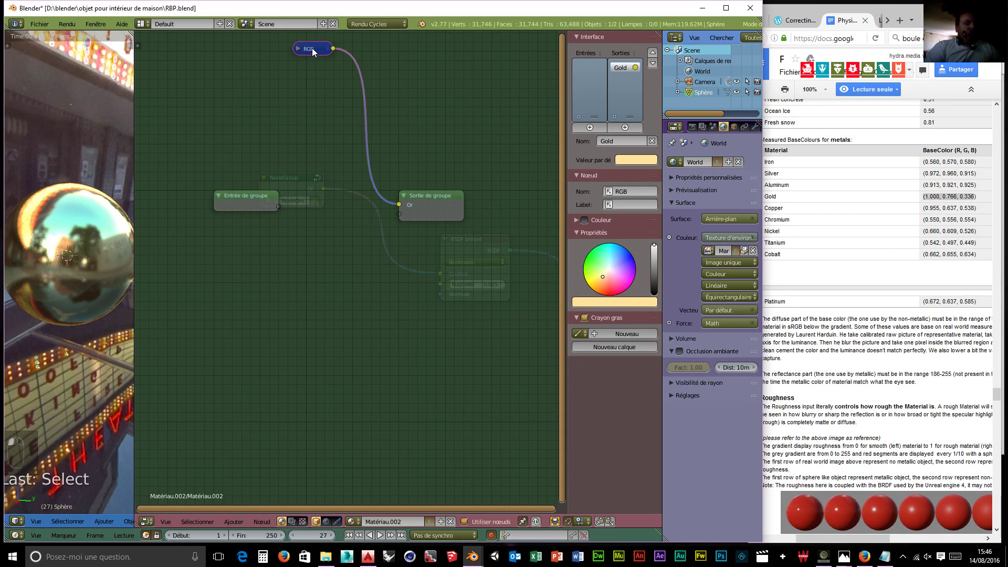
pyautogui.hotkey('shift', 'd')
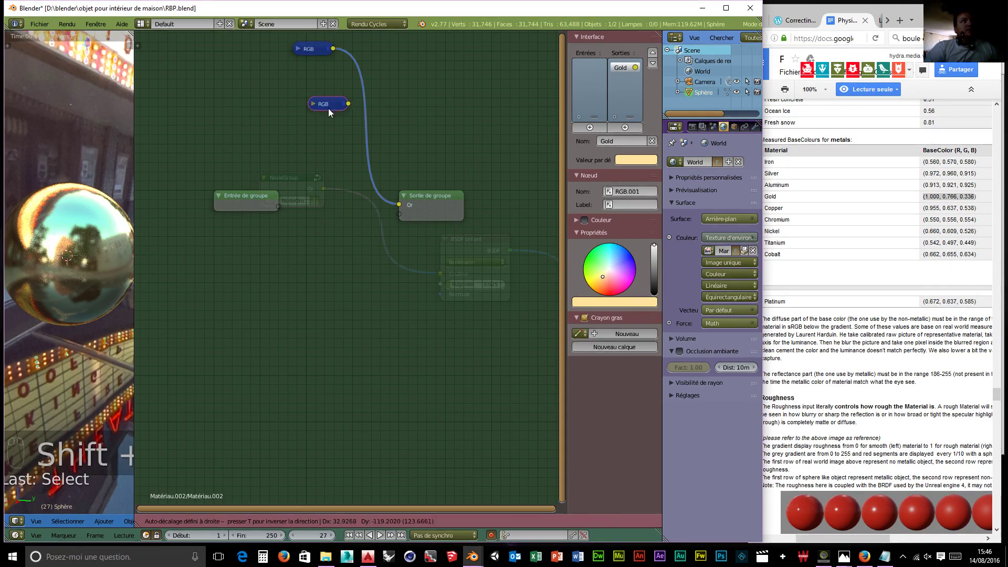
pyautogui.click(308, 76)
pyautogui.press('h')
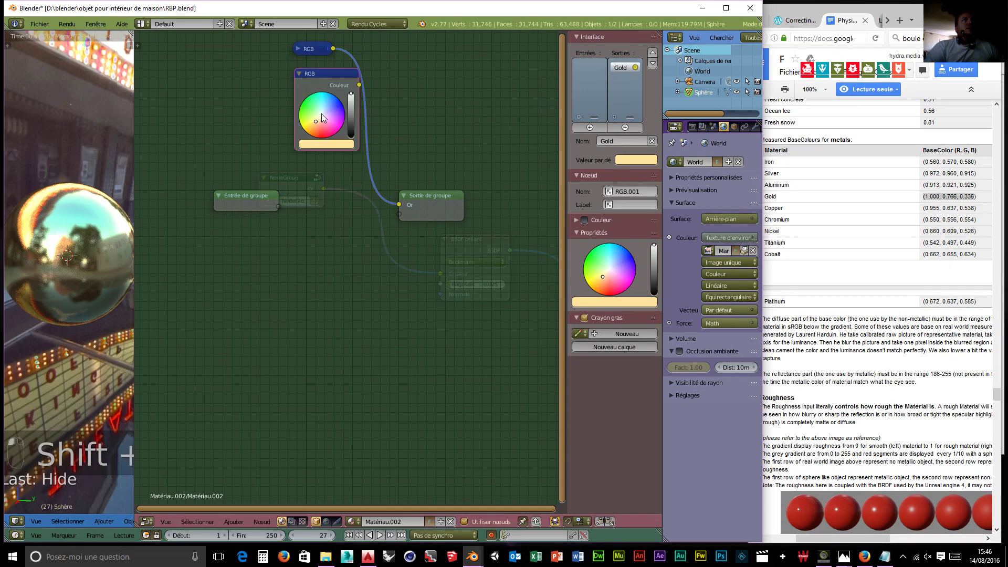
# - Set the expanded second RGB node's colour to iron's base colour: R 0.560, G 0.570, B 0.580
pyautogui.click(318, 144)
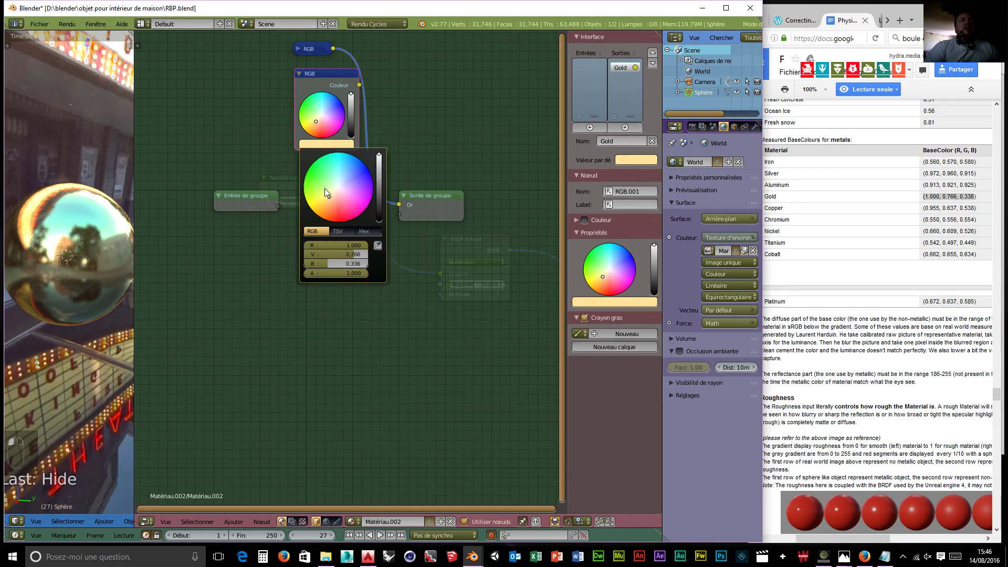
pyautogui.click(332, 245)
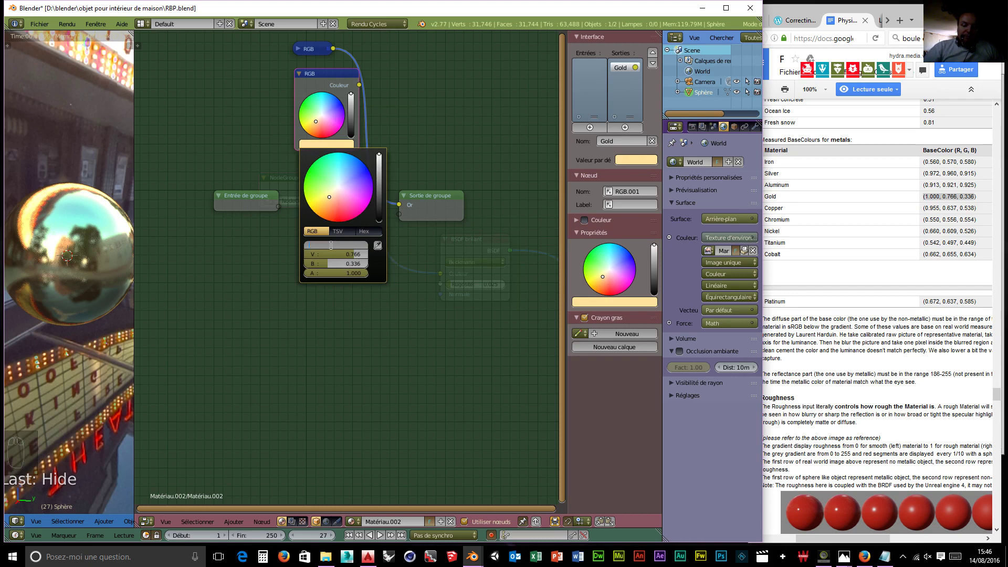
pyautogui.write('56')
pyautogui.press('Tab')
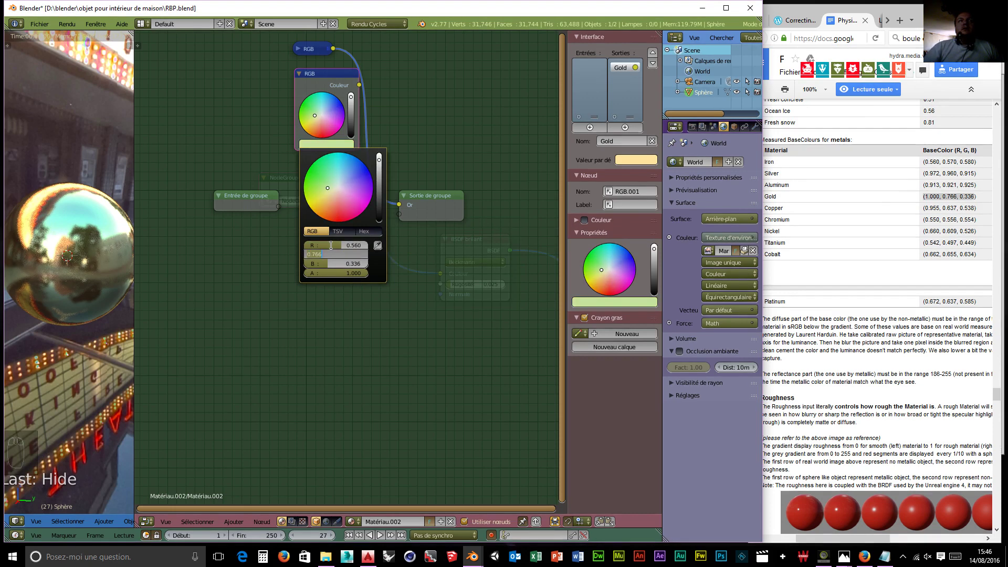
pyautogui.press('BackSpace')
pyautogui.press('Tab')
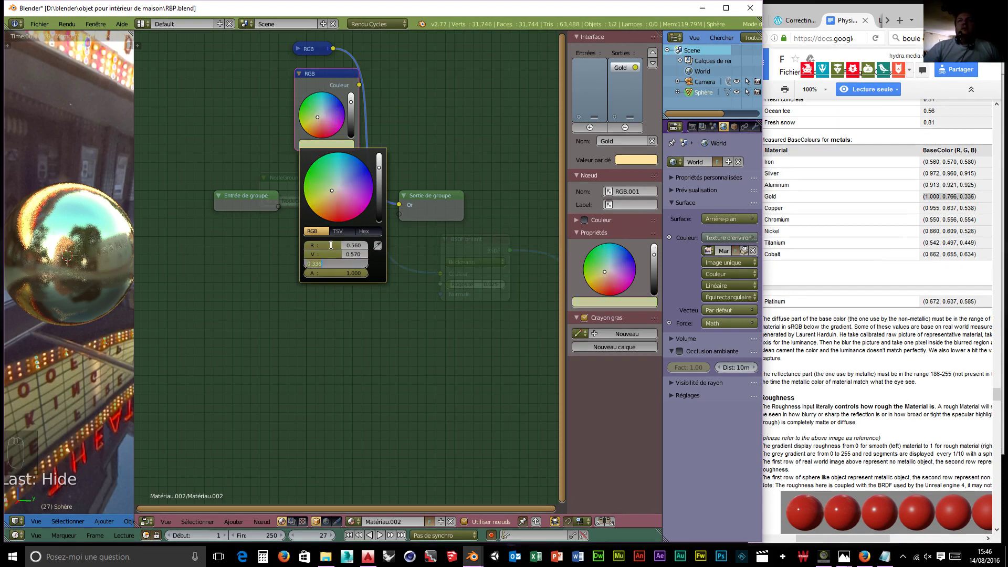
pyautogui.press('BackSpace')
pyautogui.write('.58')
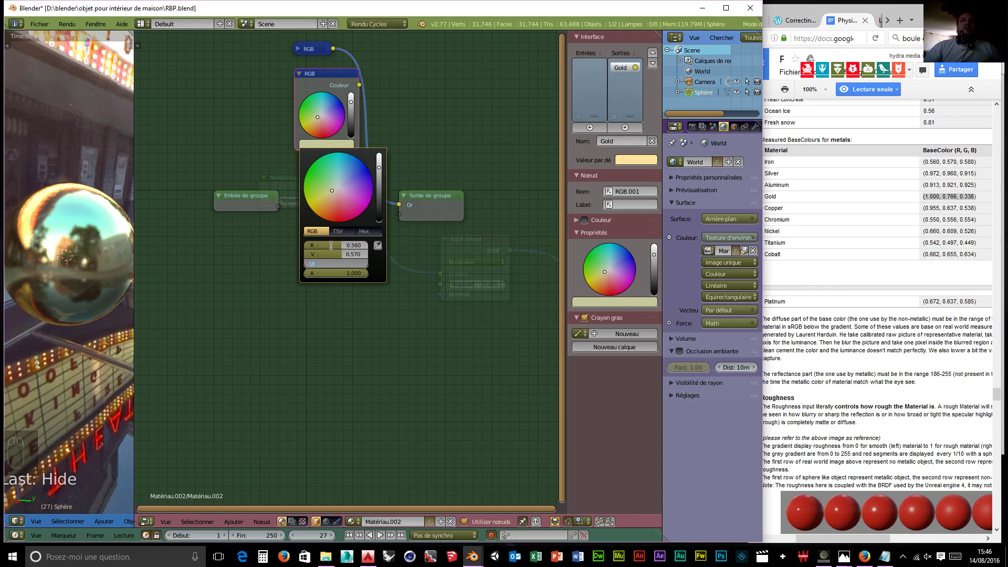
pyautogui.press('Return')
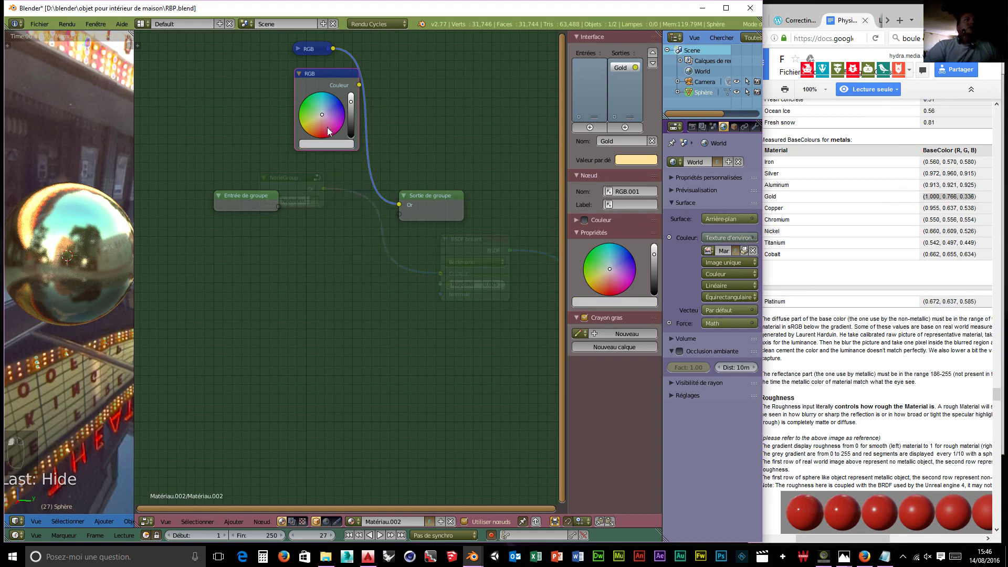
# - Collapse the iron RGB node and connect its colour to a new socket on the group output node
pyautogui.click(298, 74)
pyautogui.moveTo(334, 73); pyautogui.dragTo(399, 216)
pyautogui.click(416, 219)
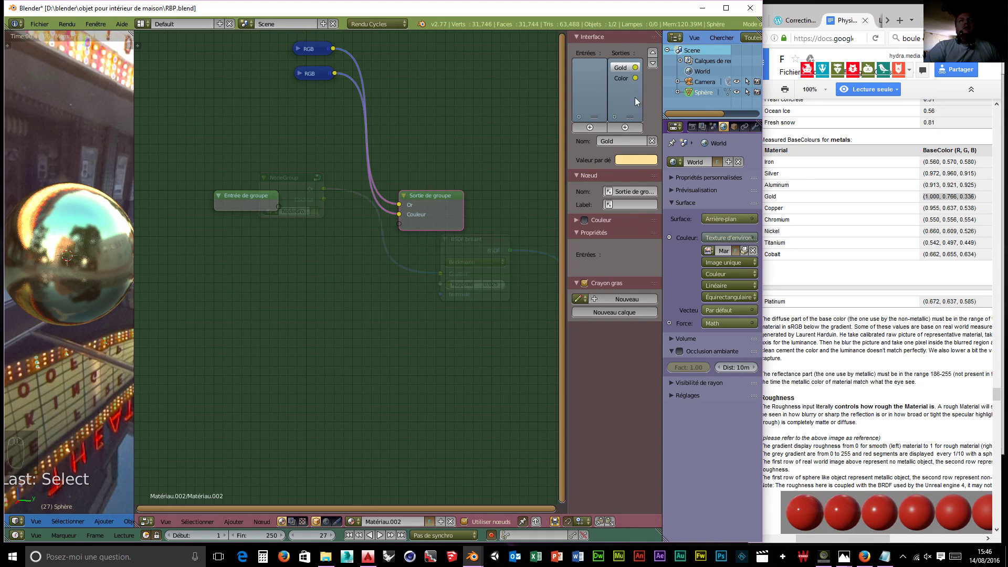
# - Rename the group's new Color output to Iron
pyautogui.click(625, 79)
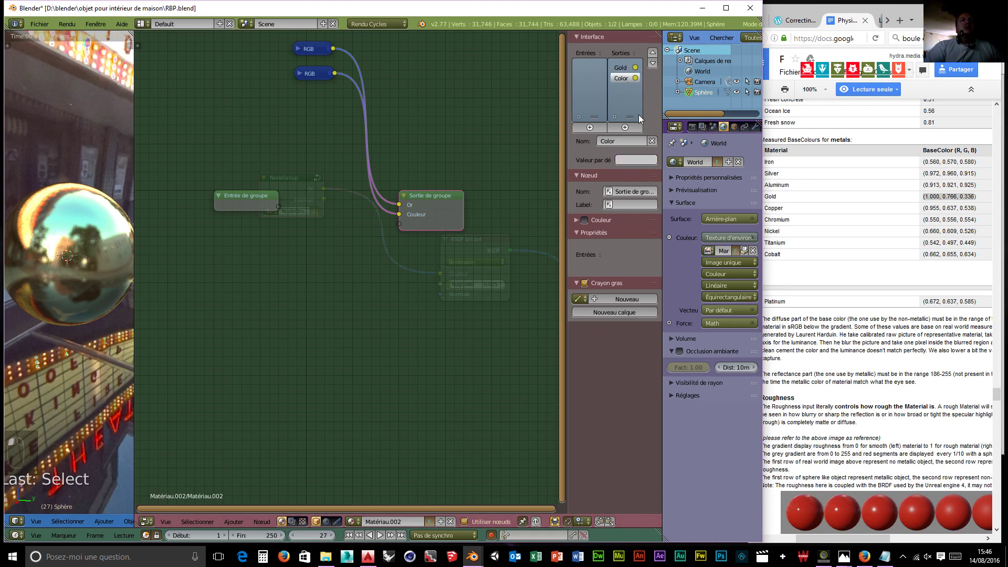
pyautogui.click(617, 141)
pyautogui.write('I')
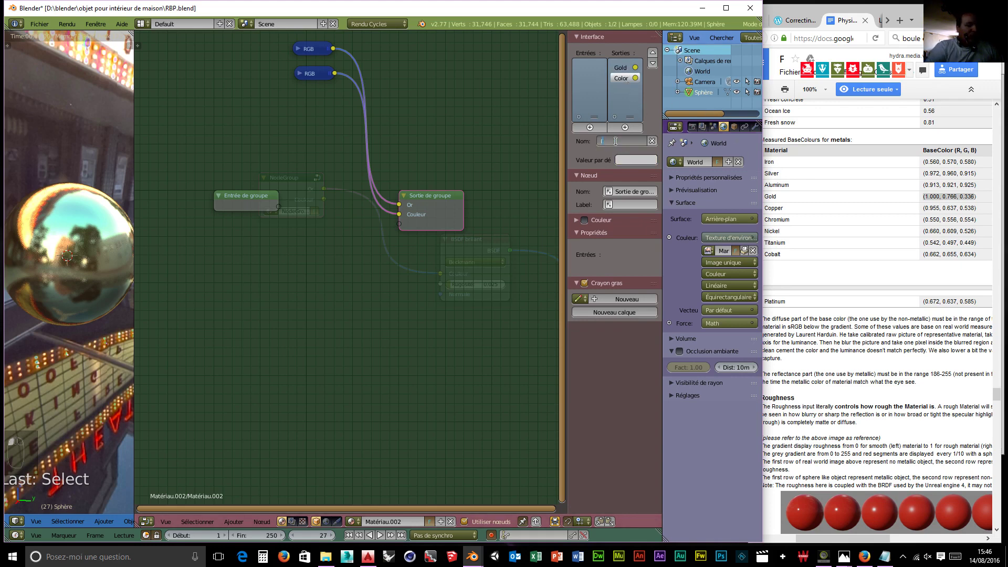
pyautogui.write('ron')
pyautogui.press('Return')
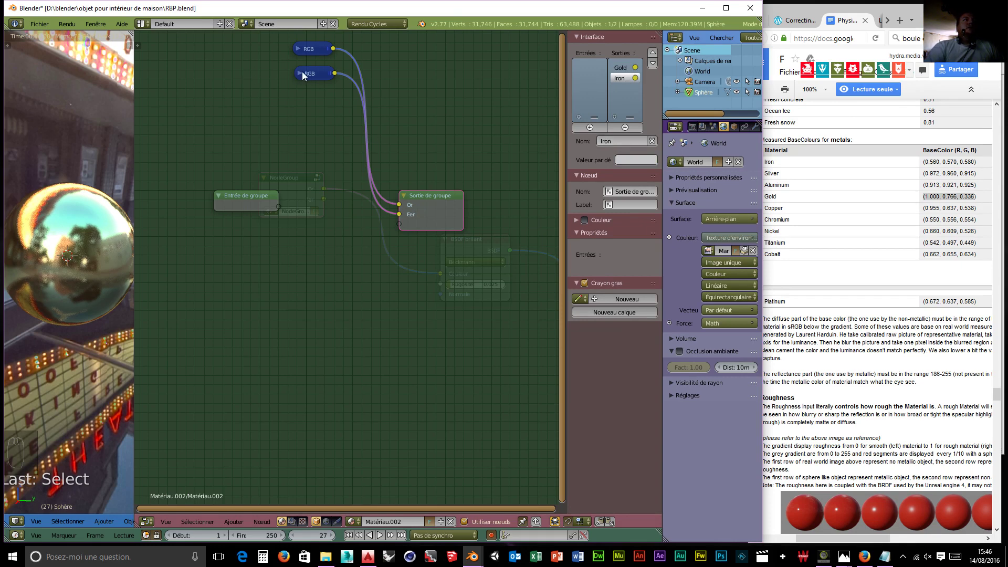
# - Move the iron RGB node closer under the gold one, then duplicate it directly below and expand the copy
pyautogui.moveTo(302, 75); pyautogui.dragTo(308, 68)
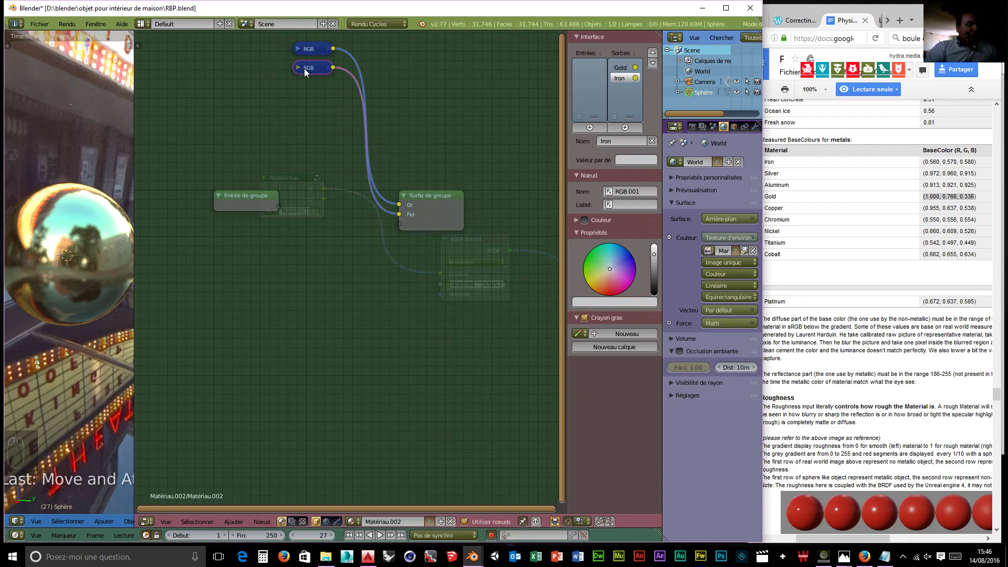
pyautogui.hotkey('shift', 'd')
pyautogui.click(303, 90)
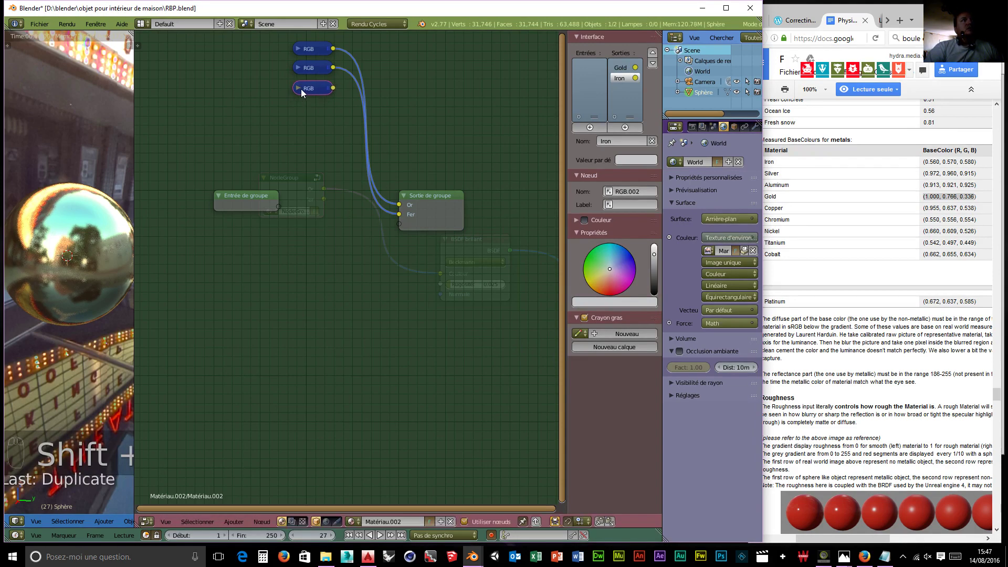
pyautogui.press('h')
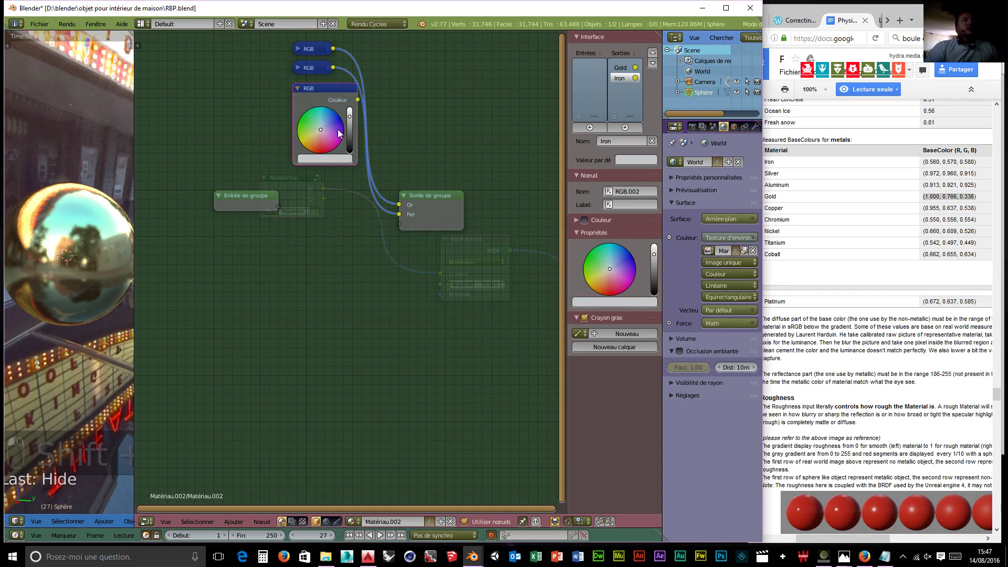
# - Set the third RGB node's colour to silver's base colour: R 0.972, G 0.960, B 0.915
pyautogui.click(326, 158)
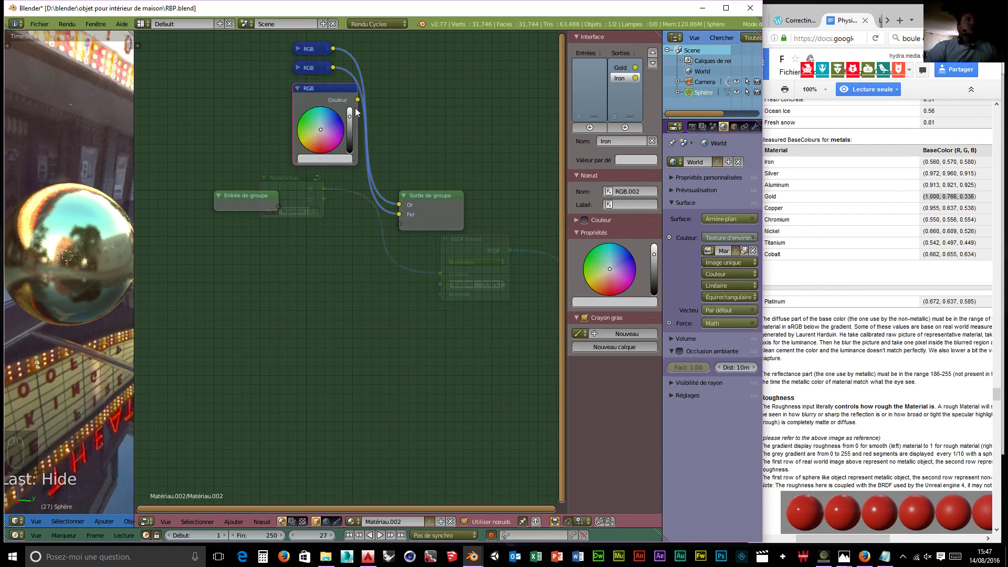
pyautogui.click(333, 158)
pyautogui.click(341, 118)
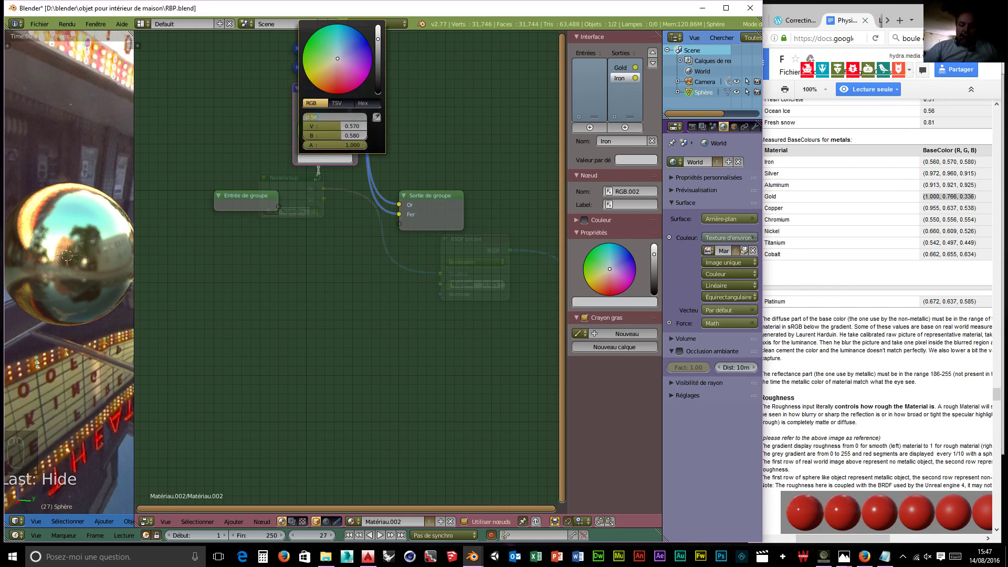
pyautogui.write('0.972')
pyautogui.press('Tab')
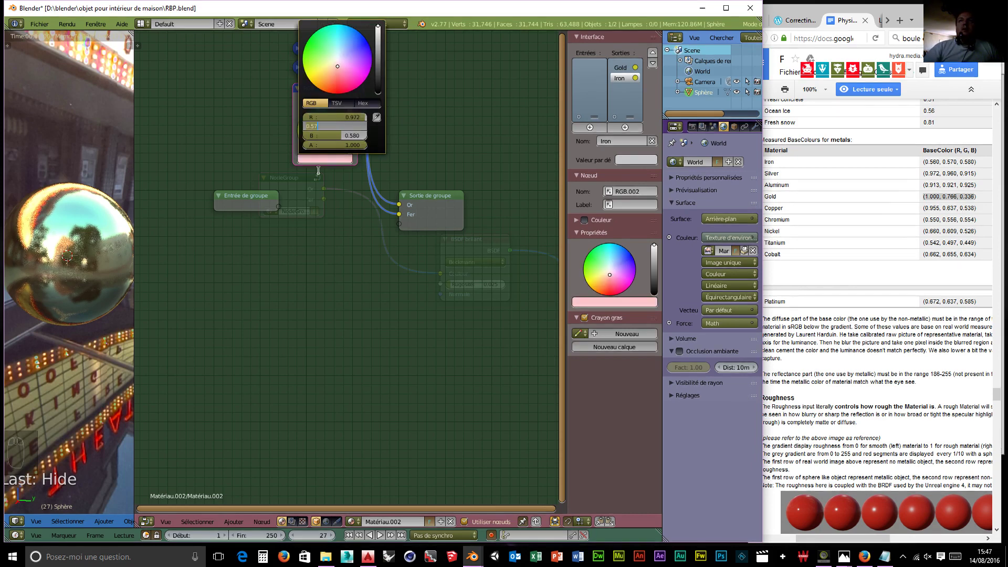
pyautogui.press('BackSpace')
pyautogui.write('0.96')
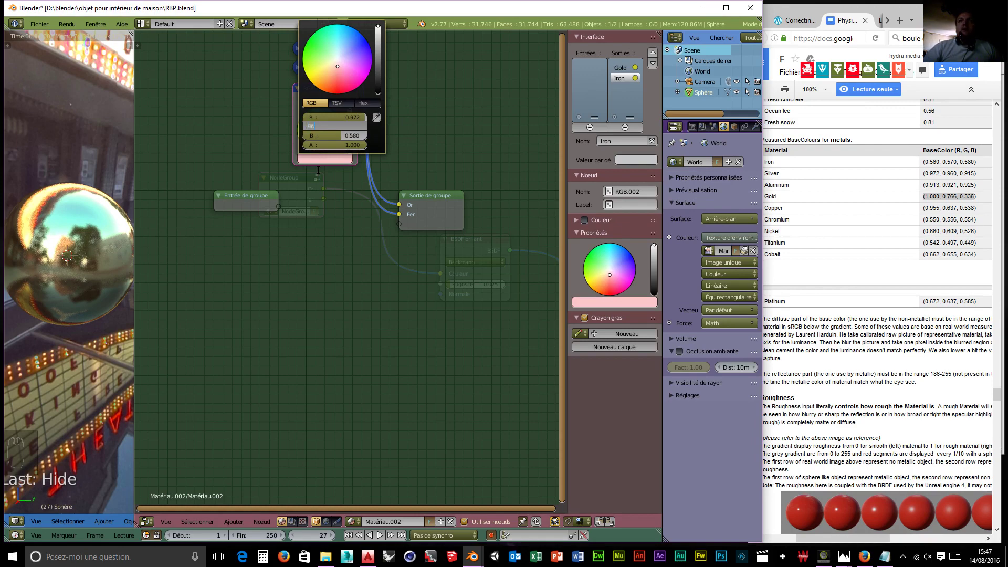
pyautogui.press('Tab')
pyautogui.press('BackSpace')
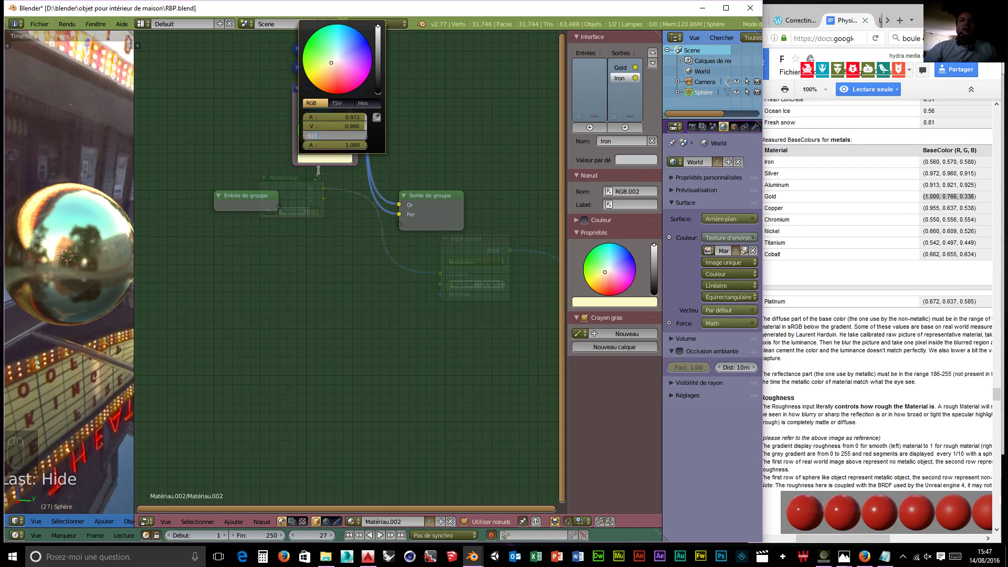
pyautogui.write('0.915')
pyautogui.press('Return')
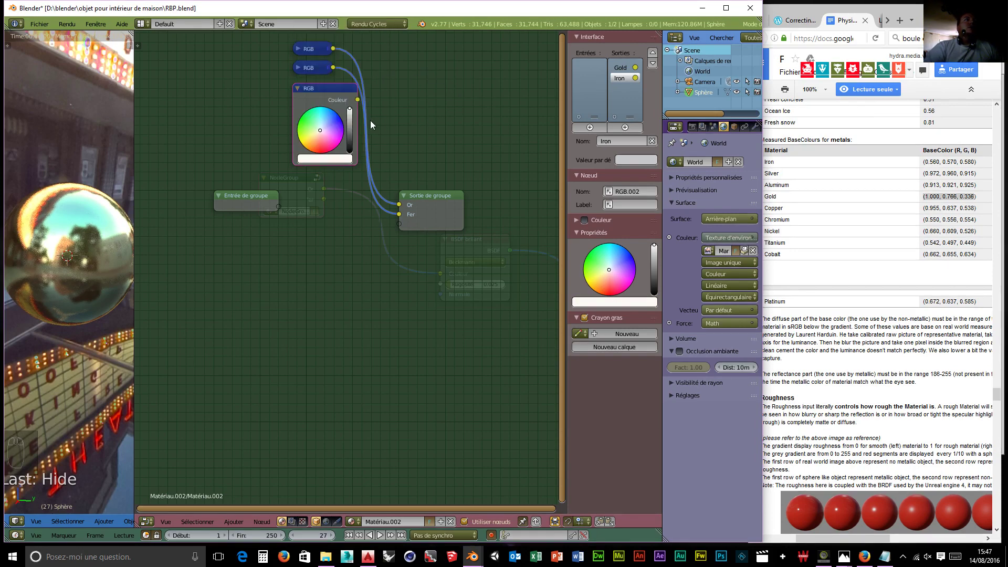
# - Connect the silver RGB node to a new socket on the group output and name that output Silver
pyautogui.moveTo(358, 100); pyautogui.dragTo(399, 223)
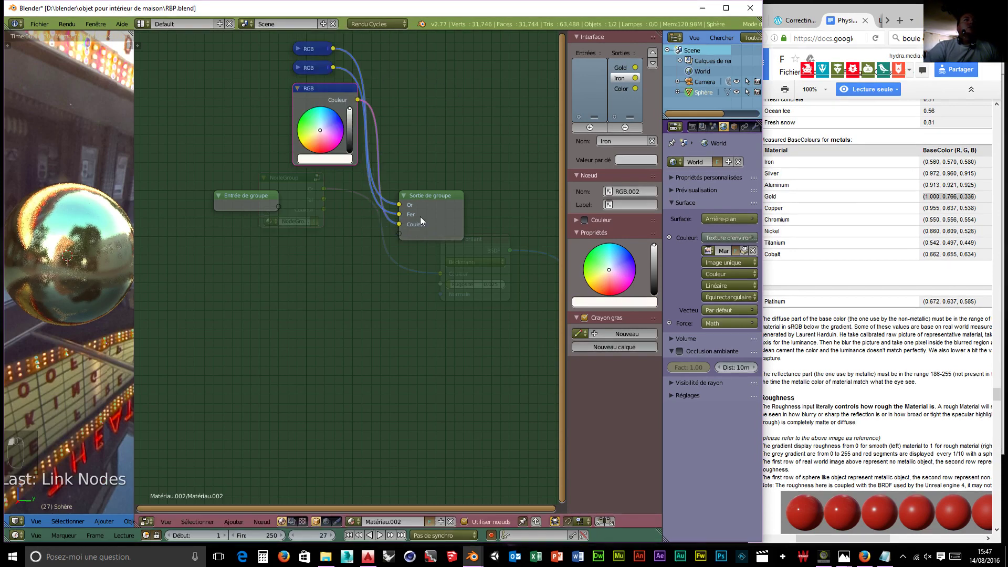
pyautogui.click(625, 89)
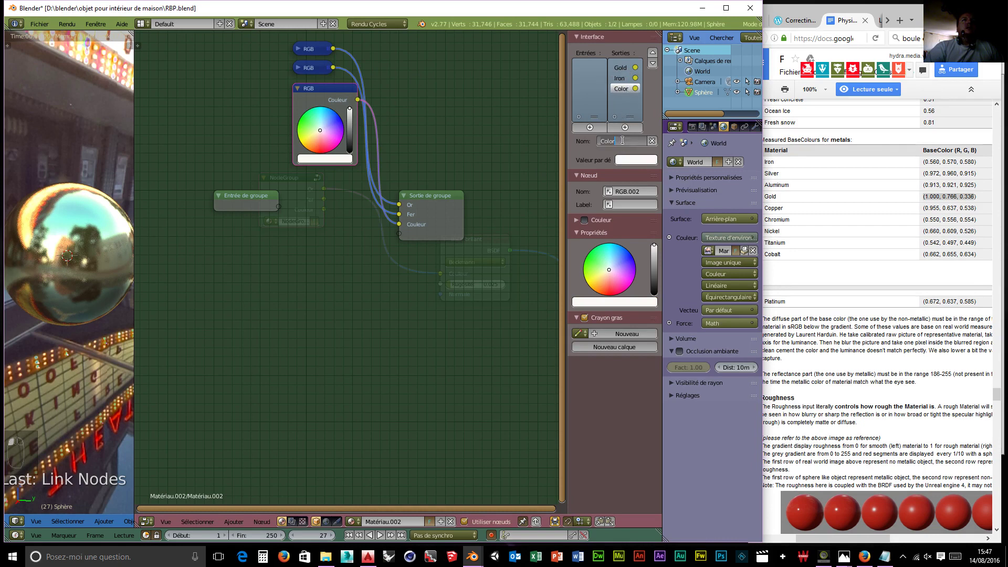
pyautogui.write('S')
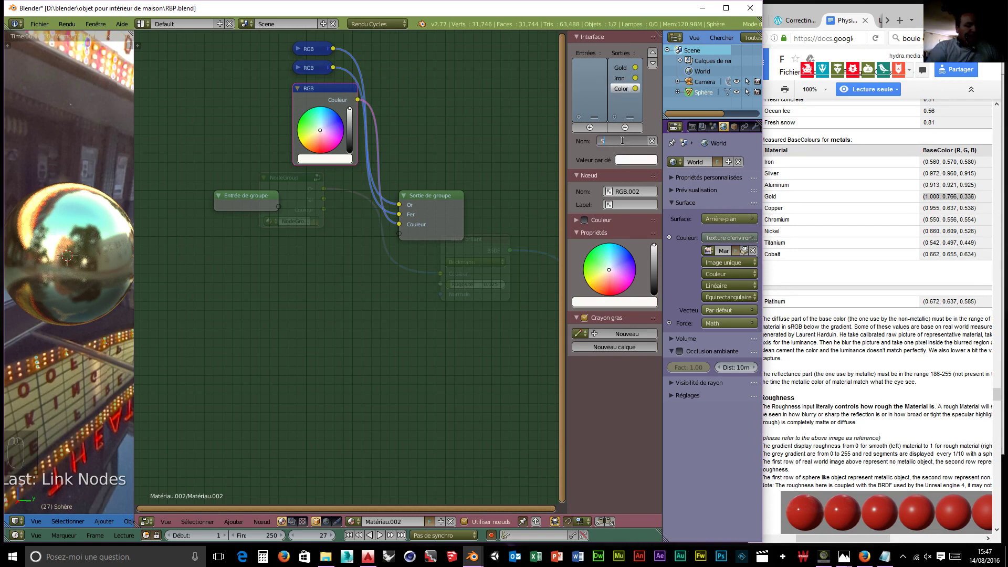
pyautogui.write('ilver')
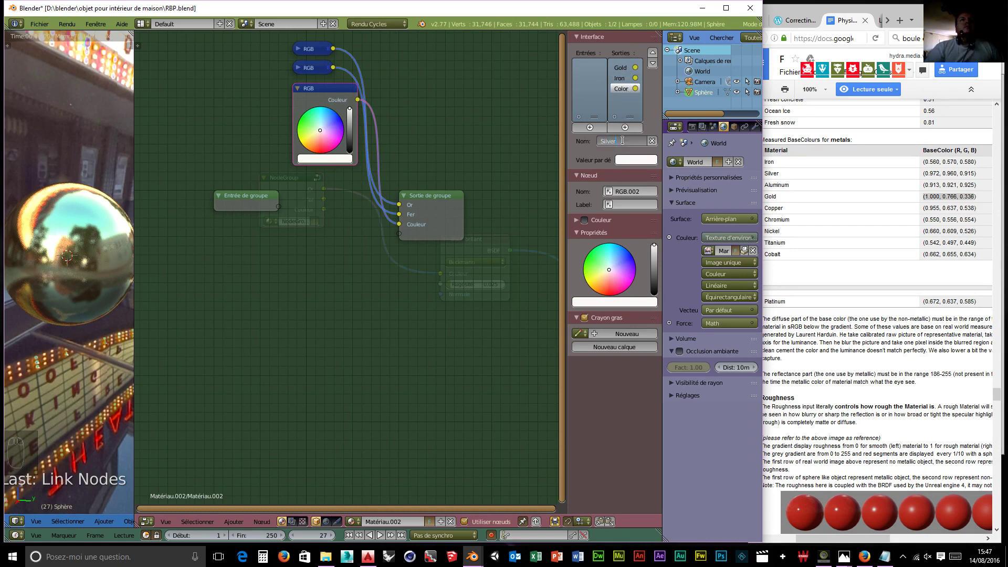
pyautogui.press('Return')
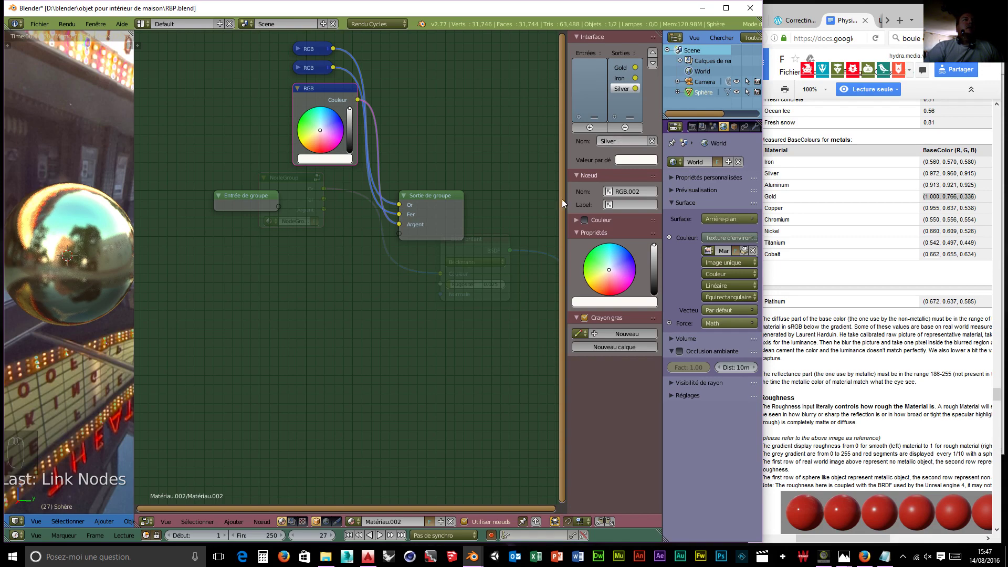
# - Collapse the silver RGB node, duplicate it directly below and expand the copy
pyautogui.click(297, 87)
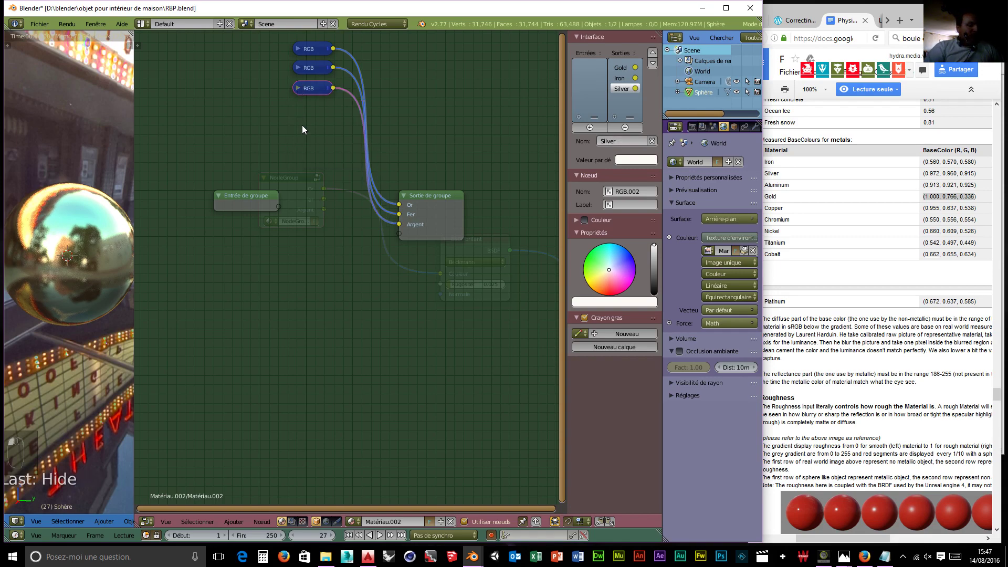
pyautogui.hotkey('shift', 'd')
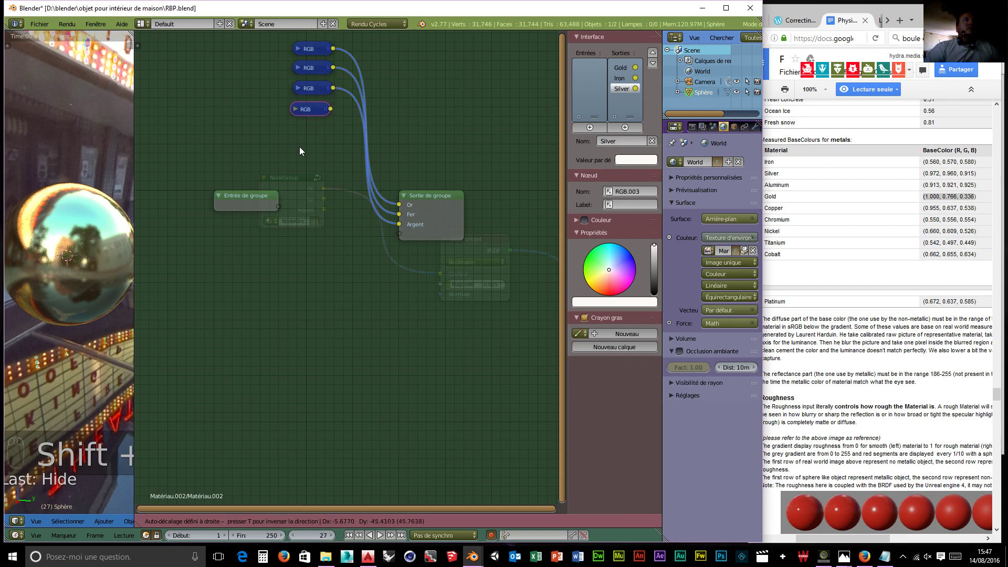
pyautogui.click(304, 147)
pyautogui.click(300, 111)
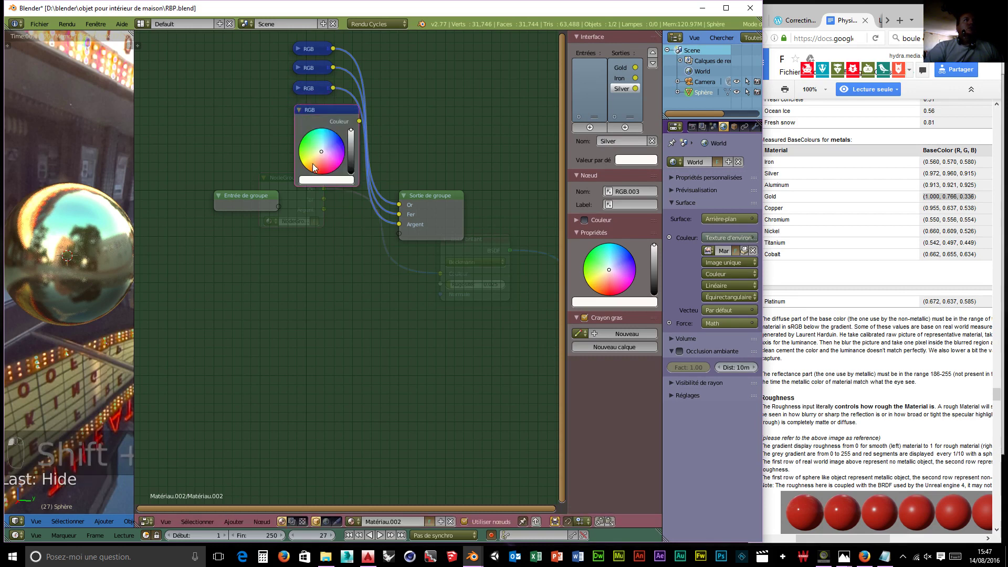
# - Set the fourth RGB node's colour to aluminum's base colour: R 0.913, G 0.921, B 0.925
pyautogui.click(316, 180)
pyautogui.click(335, 139)
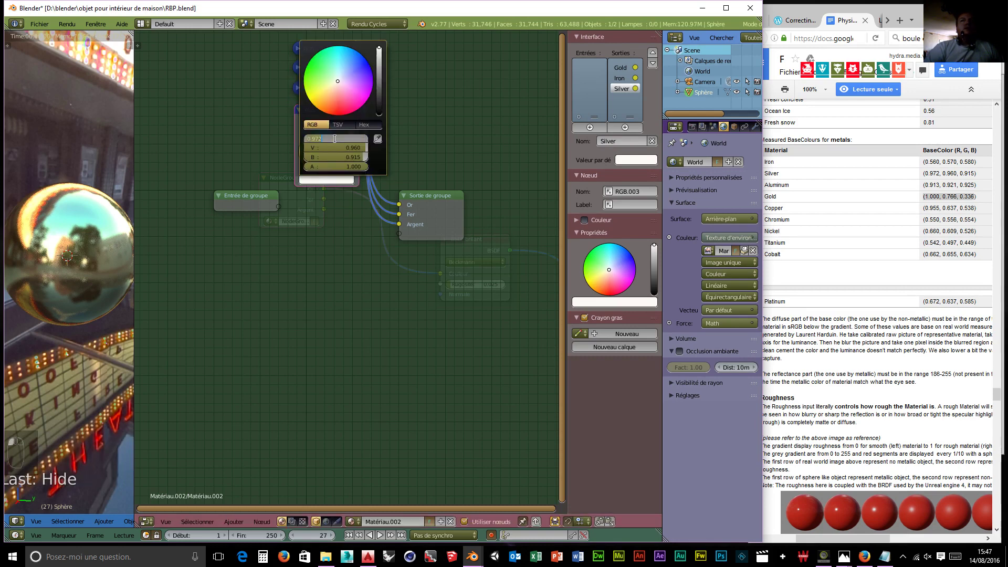
pyautogui.press('BackSpace')
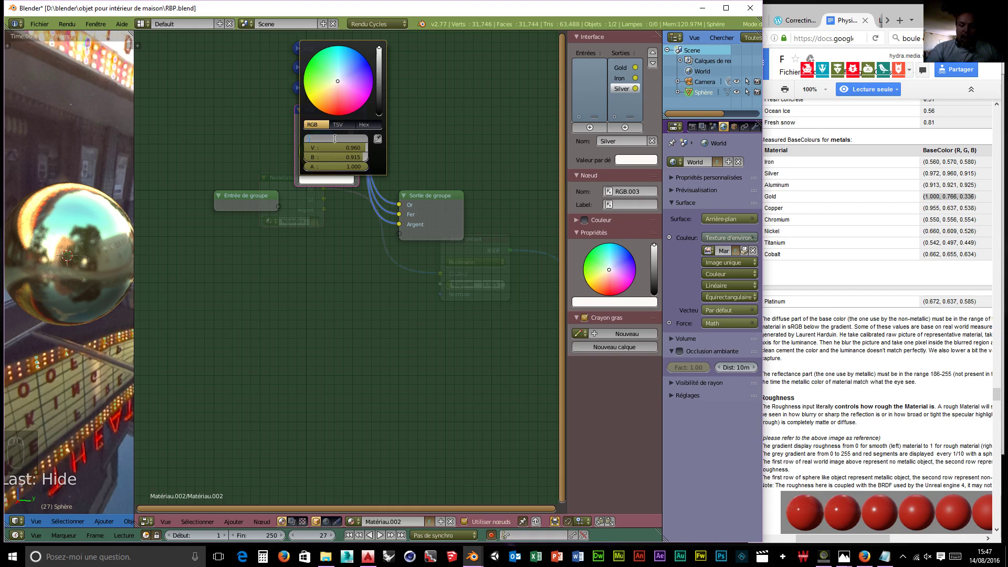
pyautogui.write('.913')
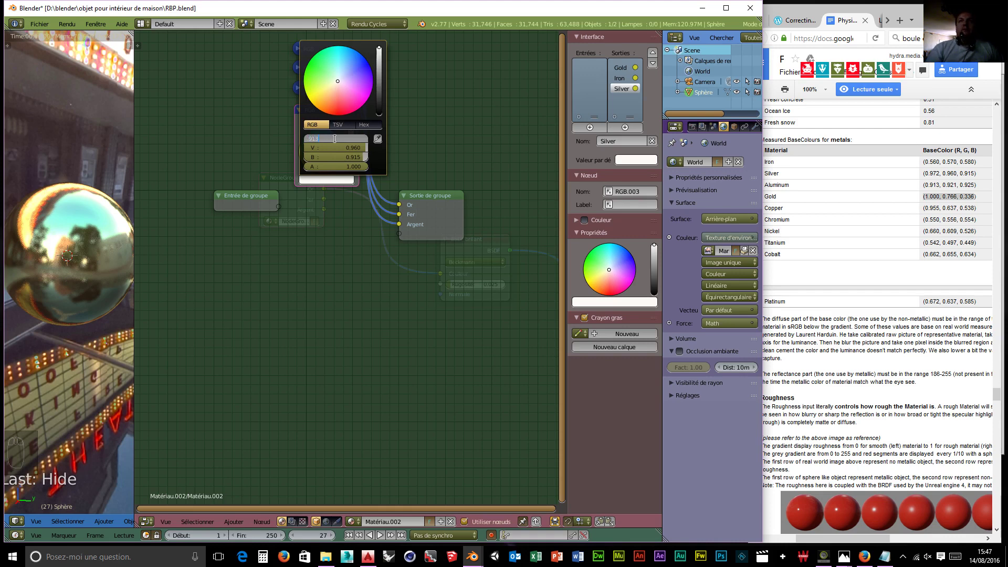
pyautogui.press('Tab')
pyautogui.press('BackSpace')
pyautogui.write('.92')
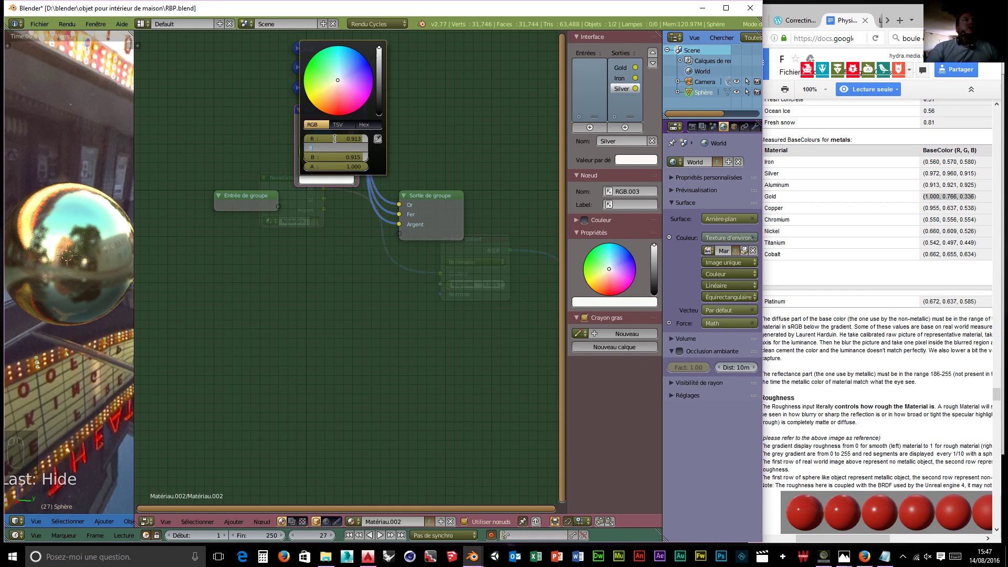
pyautogui.write('1')
pyautogui.press('Tab')
pyautogui.press('BackSpace')
pyautogui.write('.92')
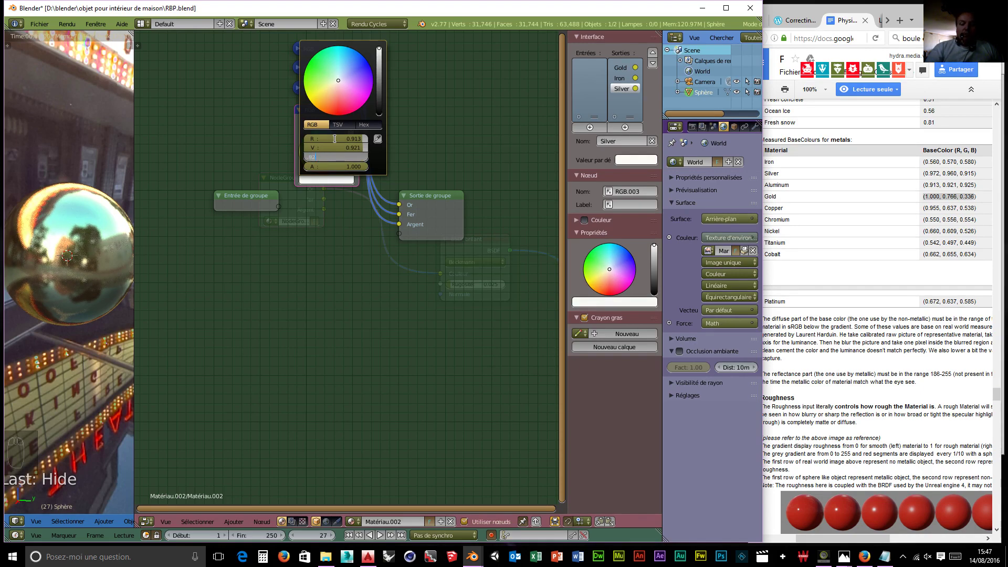
pyautogui.write('5')
pyautogui.press('Return')
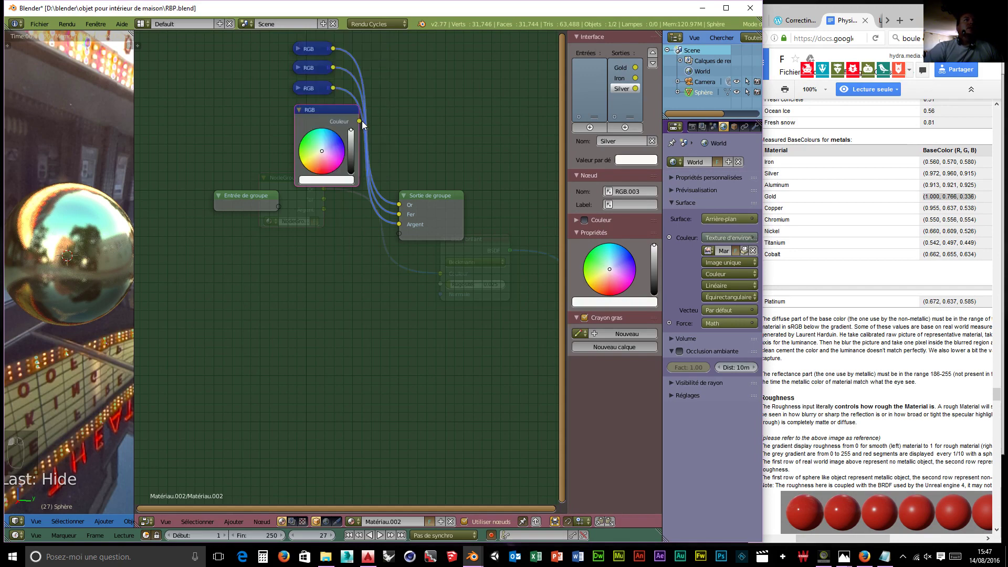
# - Connect the aluminum RGB node to a new socket on the group output and name that output Aluminium
pyautogui.moveTo(361, 121); pyautogui.dragTo(399, 233)
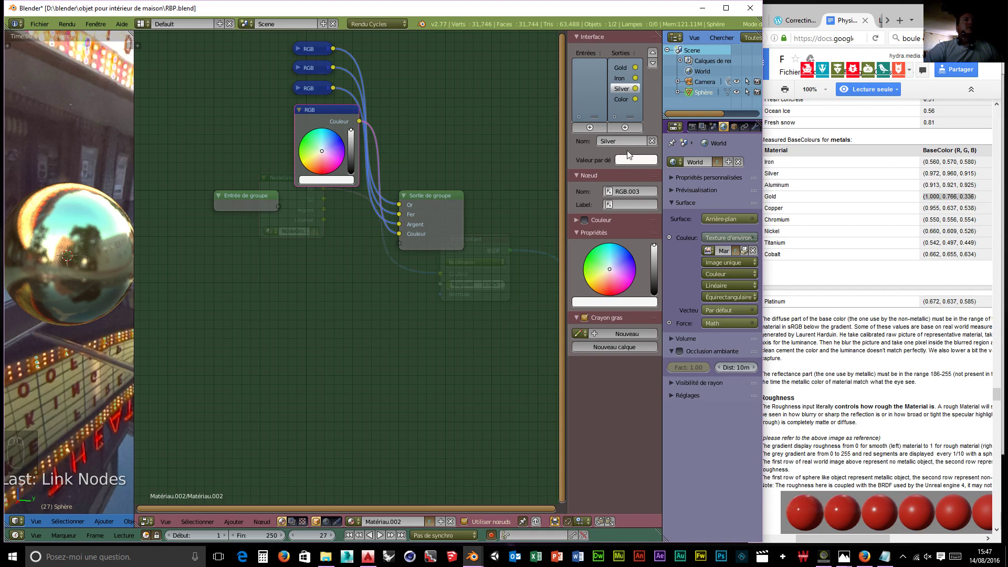
pyautogui.click(628, 99)
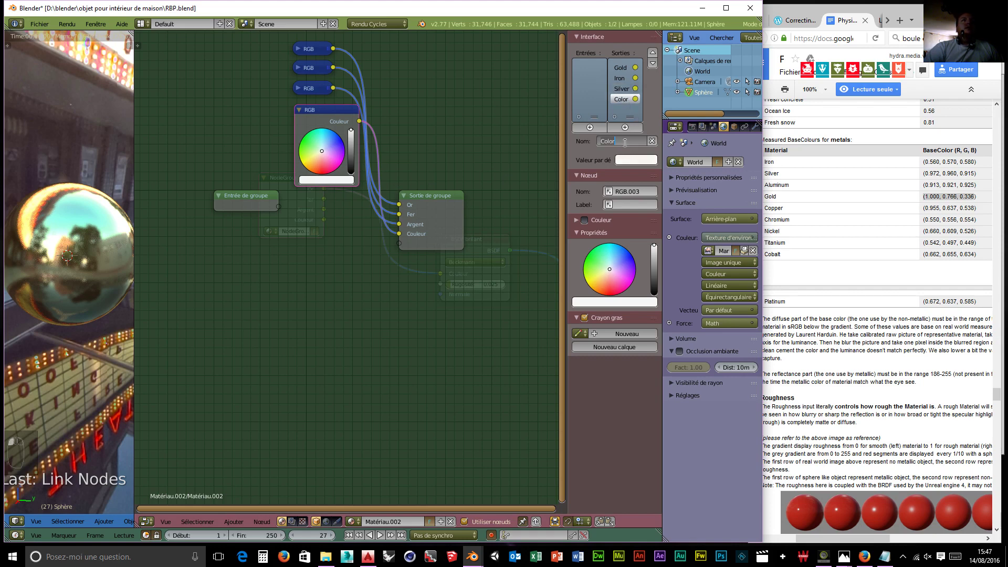
pyautogui.write('Al')
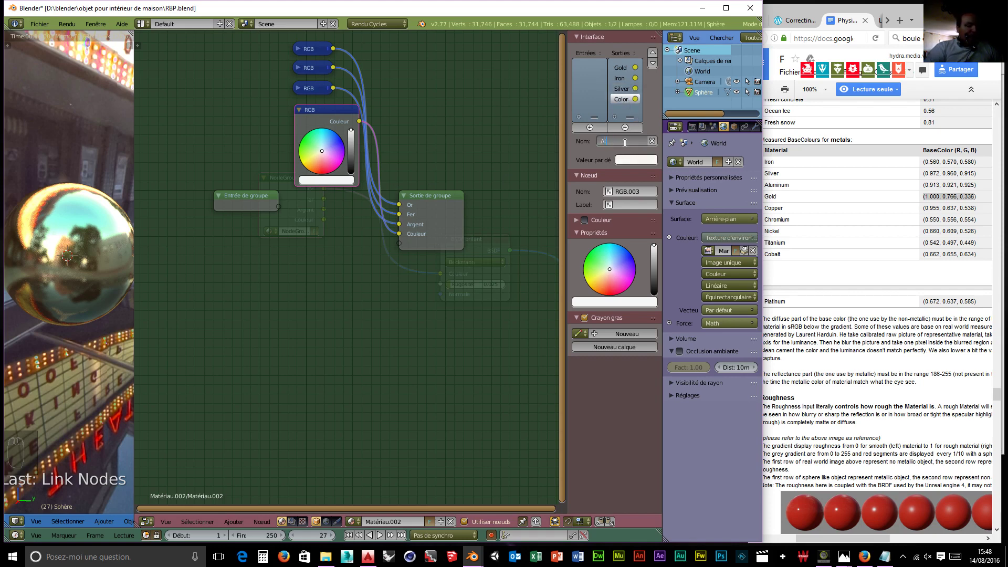
pyautogui.write('uminium')
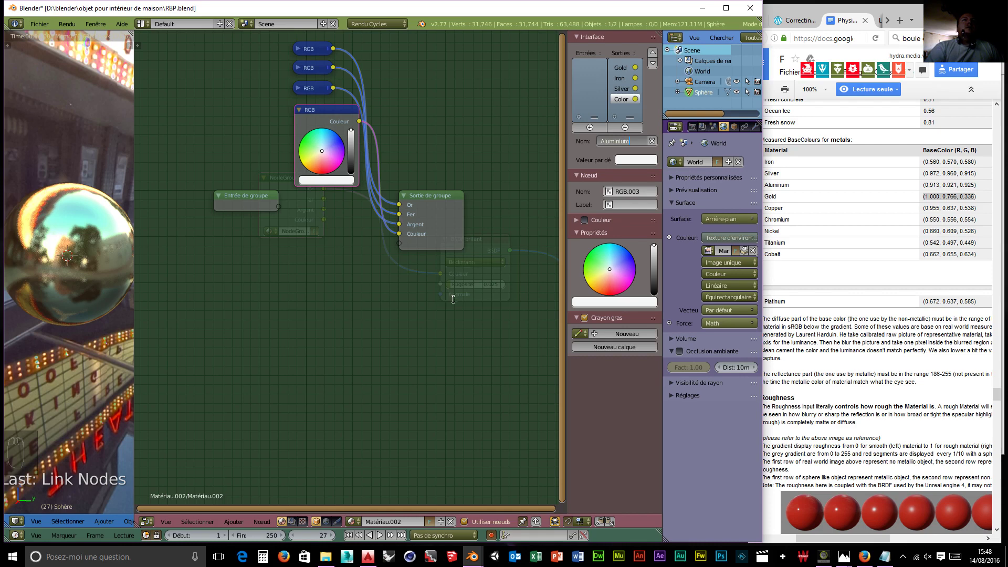
pyautogui.press('Return')
# - Collapse the aluminum RGB node, line it up with the others, duplicate it directly below and expand the copy
pyautogui.press('h')
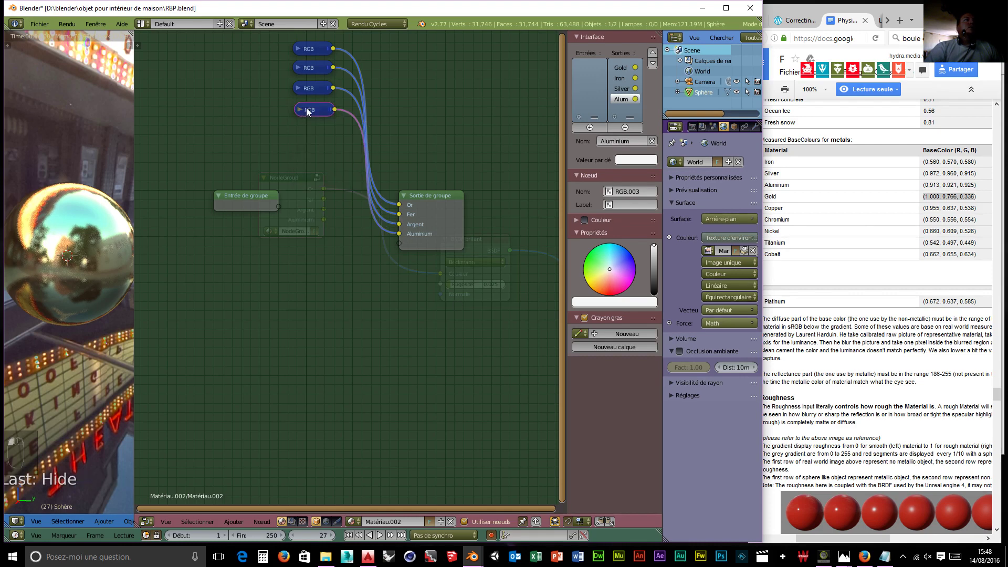
pyautogui.moveTo(300, 108); pyautogui.dragTo(301, 107)
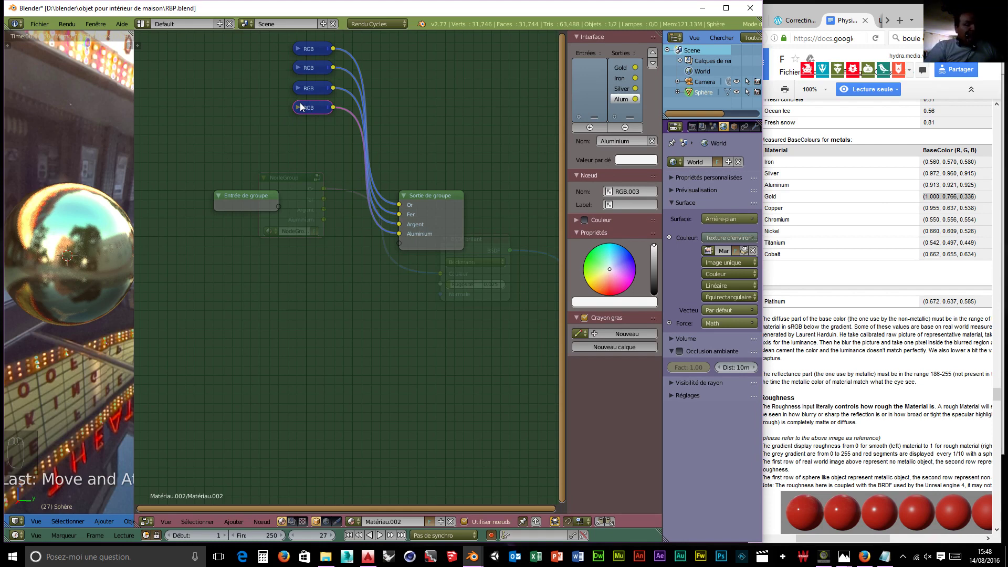
pyautogui.hotkey('shift', 'd')
pyautogui.click(300, 123)
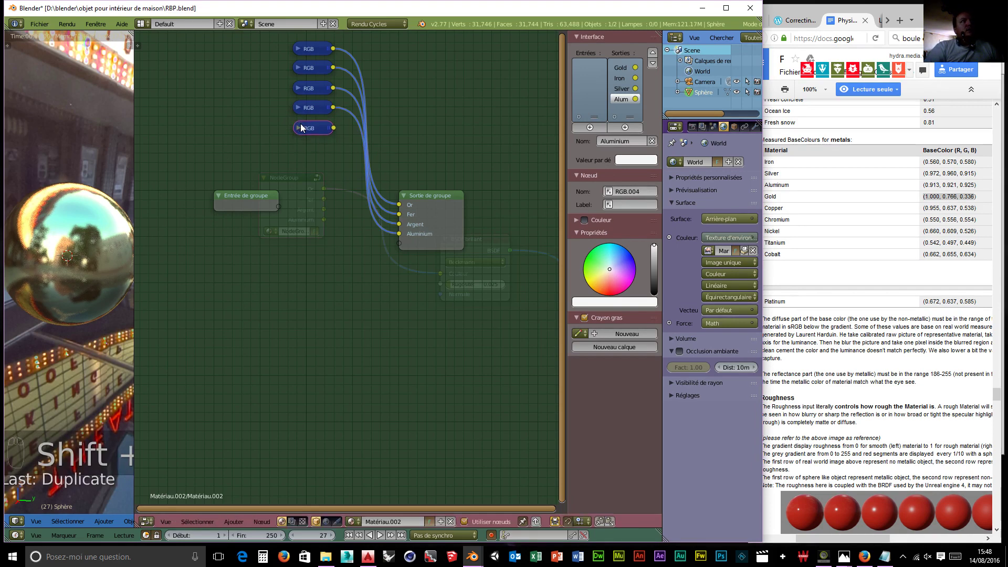
pyautogui.press('h')
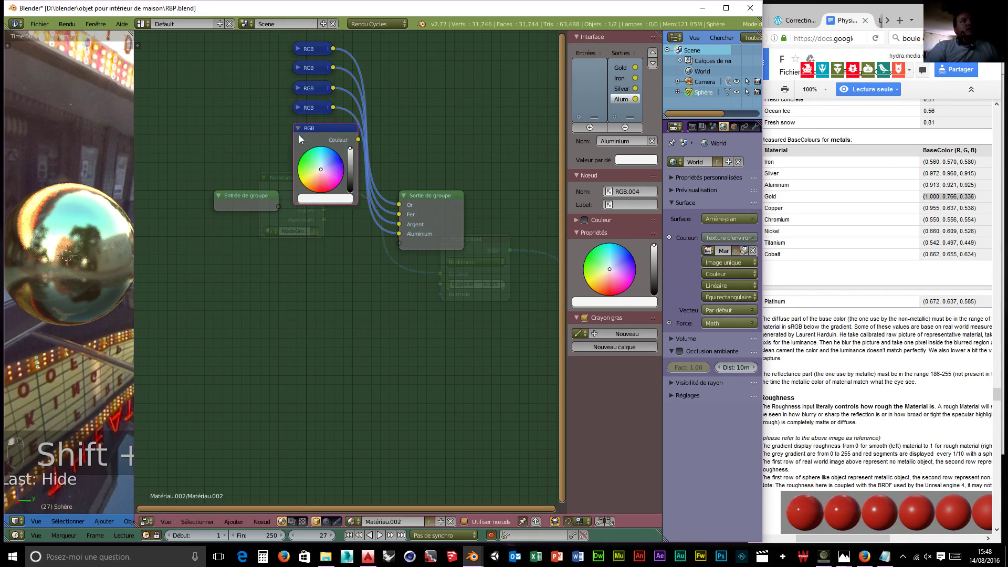
# - Set the fifth RGB node's colour to copper's base colour: R 0.955, G 0.637, B 0.538
pyautogui.click(327, 198)
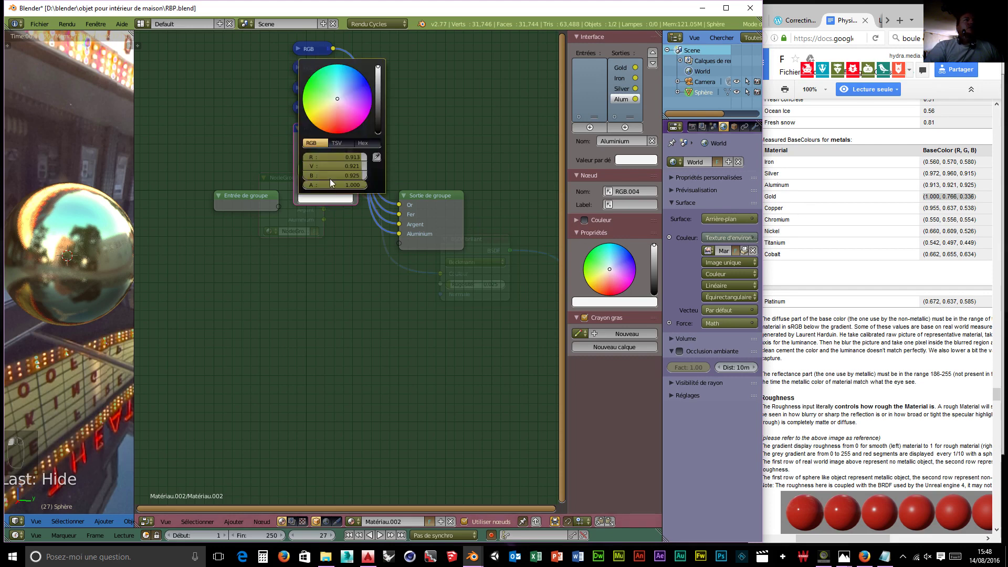
pyautogui.click(332, 159)
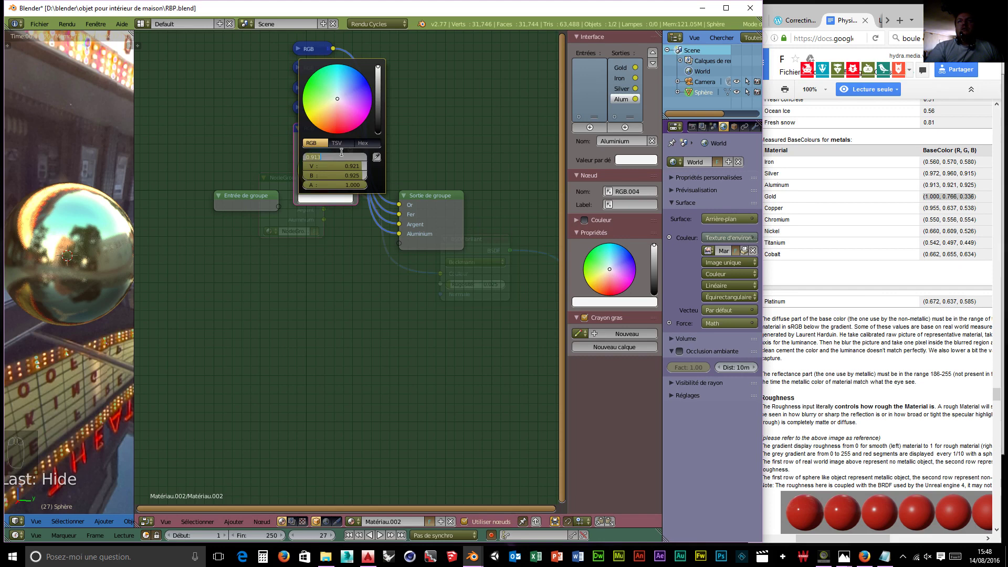
pyautogui.write('1')
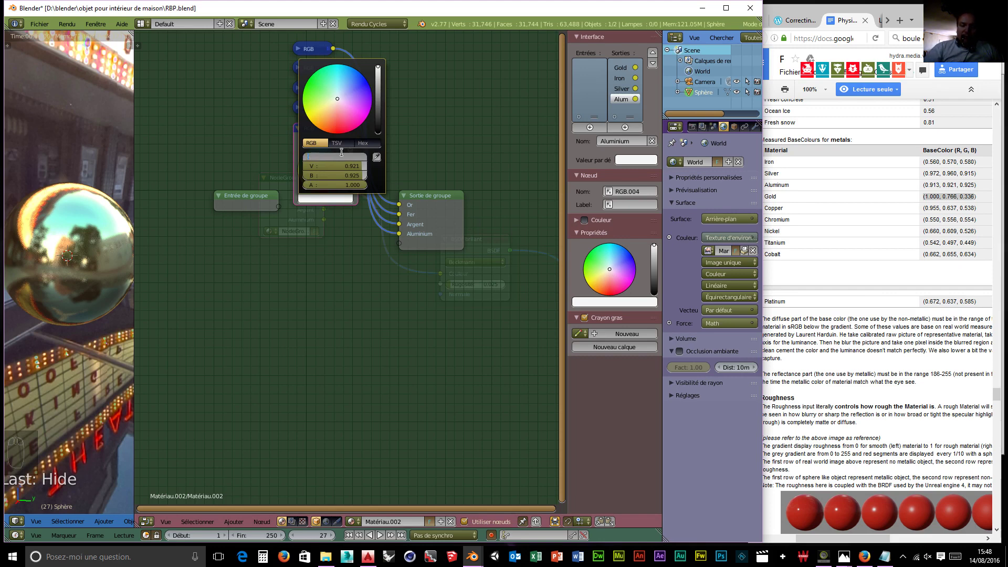
pyautogui.write('55')
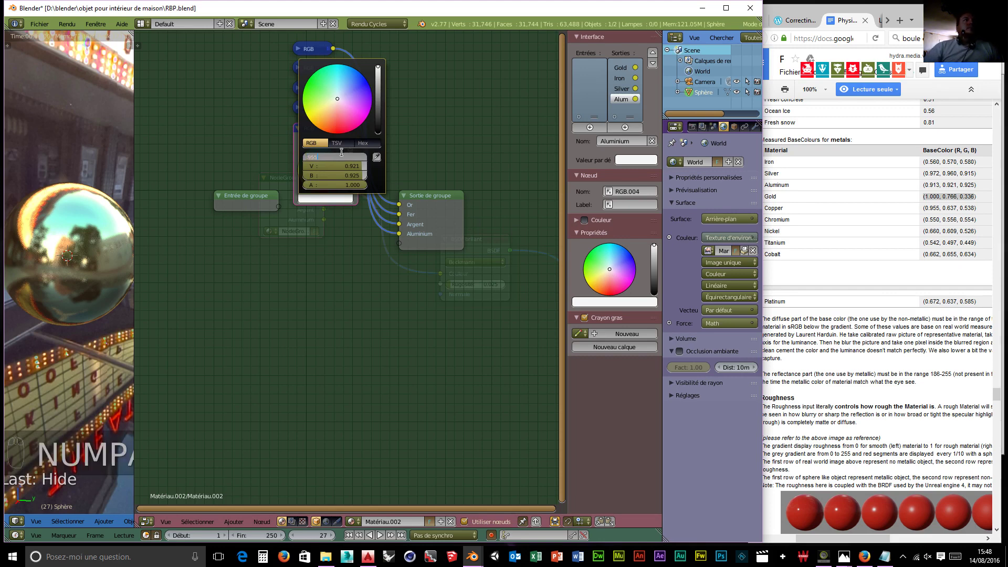
pyautogui.press('Tab')
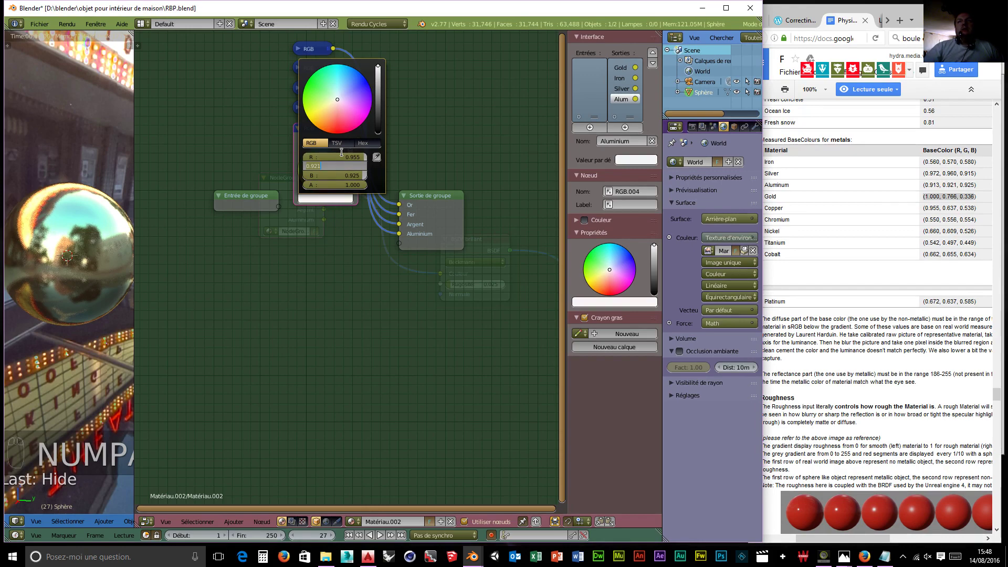
pyautogui.write('.637')
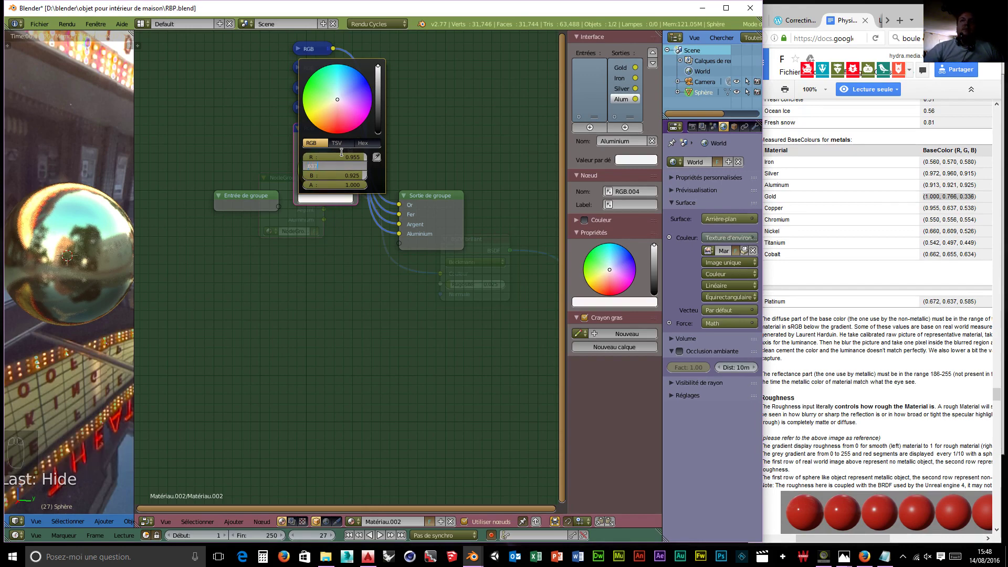
pyautogui.press('Tab')
pyautogui.write('.')
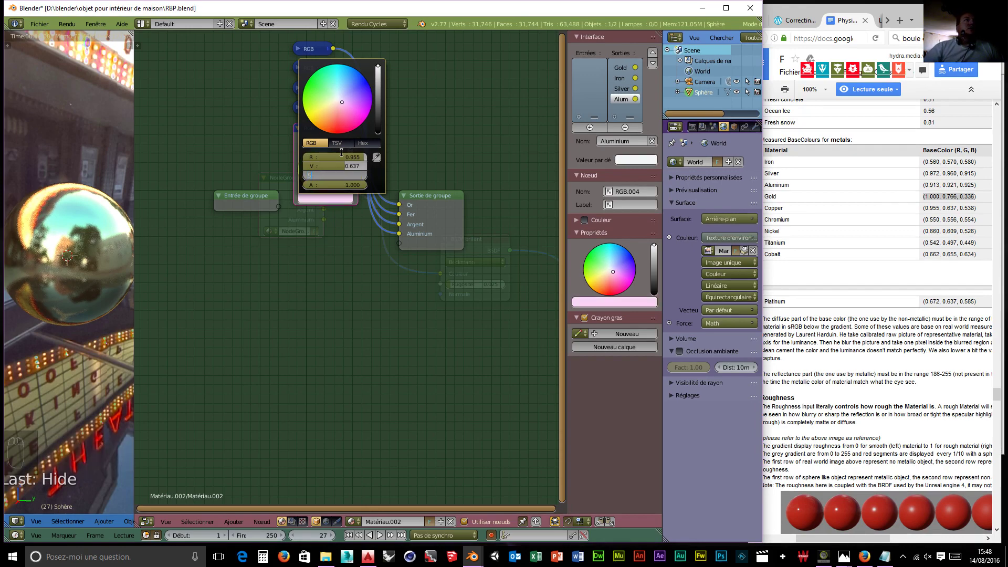
pyautogui.write('537')
pyautogui.press('BackSpace')
pyautogui.write('8')
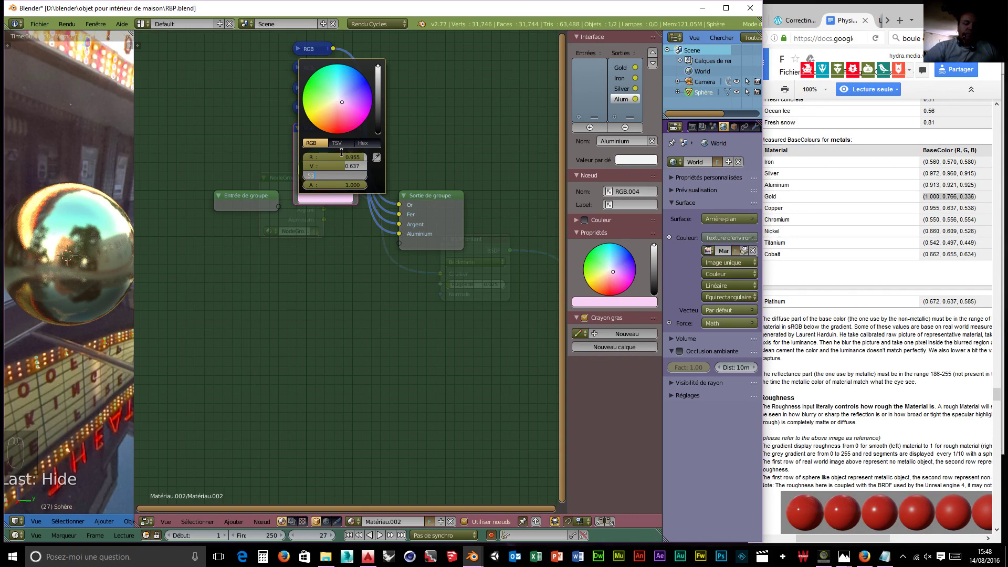
pyautogui.press('Return')
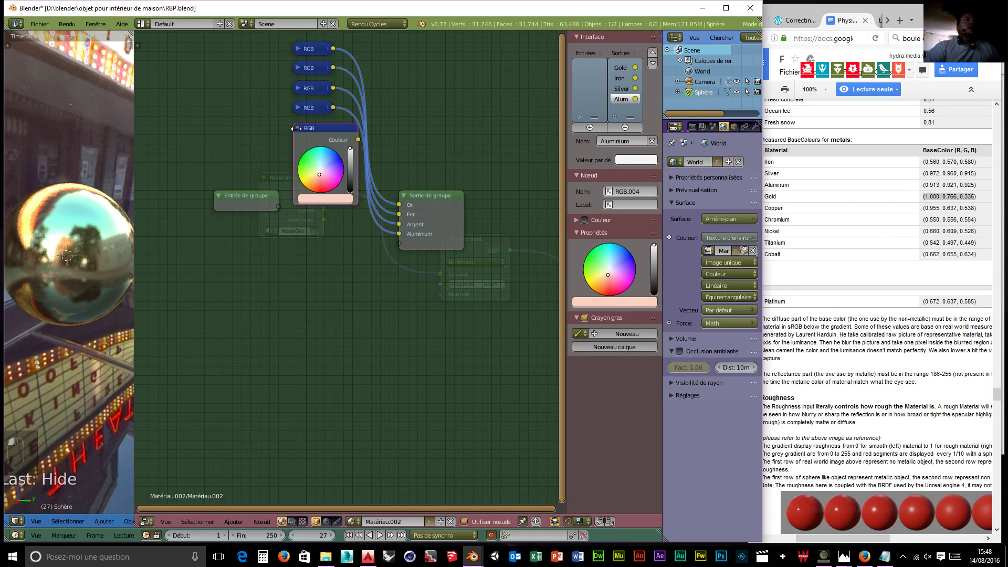
# - Collapse the copper RGB node and connect it to a new socket on the group output
pyautogui.press('h')
pyautogui.moveTo(334, 129); pyautogui.dragTo(397, 244)
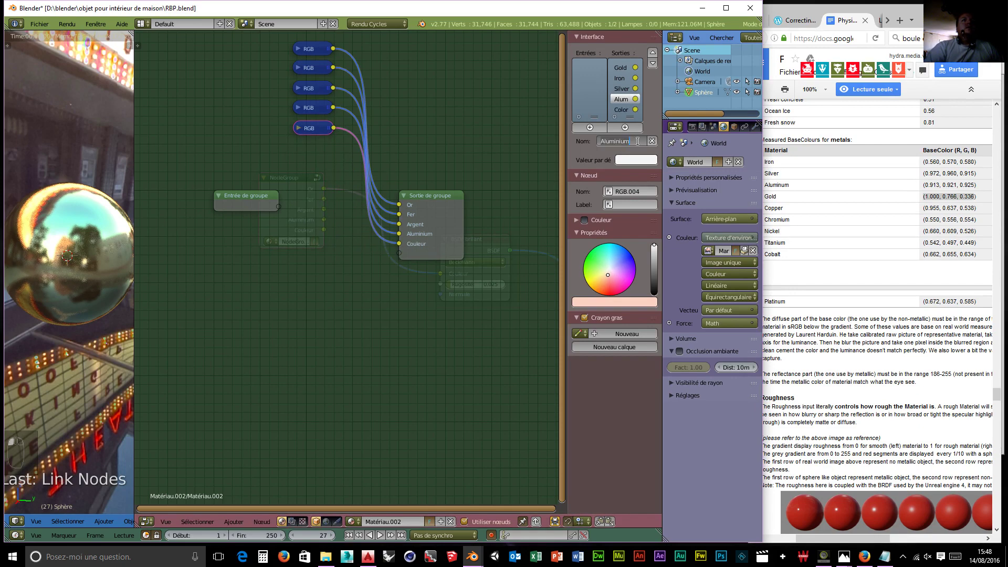
# - Rename the fourth group output as Copper
pyautogui.doubleClick(622, 109)
pyautogui.press('Return')
pyautogui.click(638, 142)
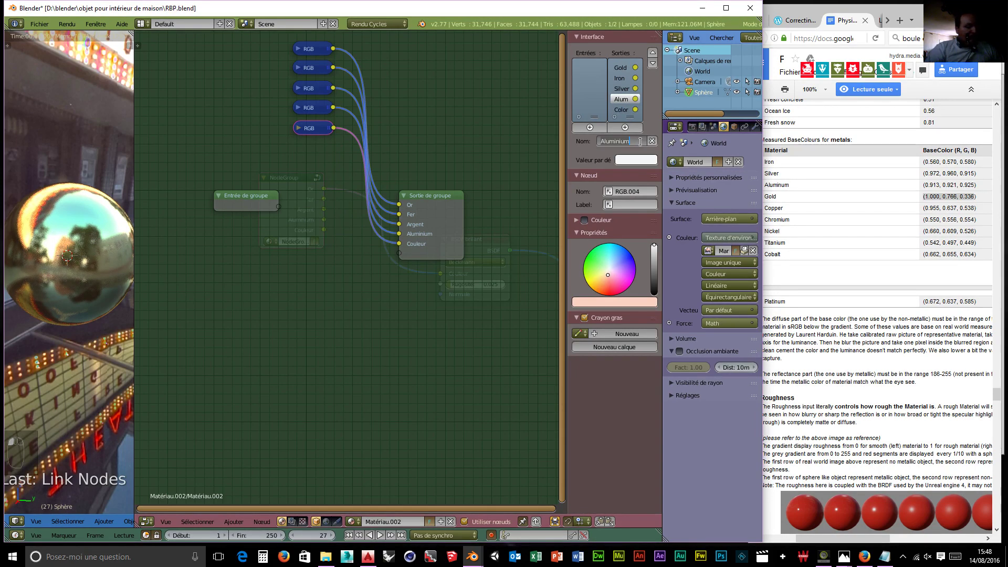
pyautogui.write('Copper')
pyautogui.press('Return')
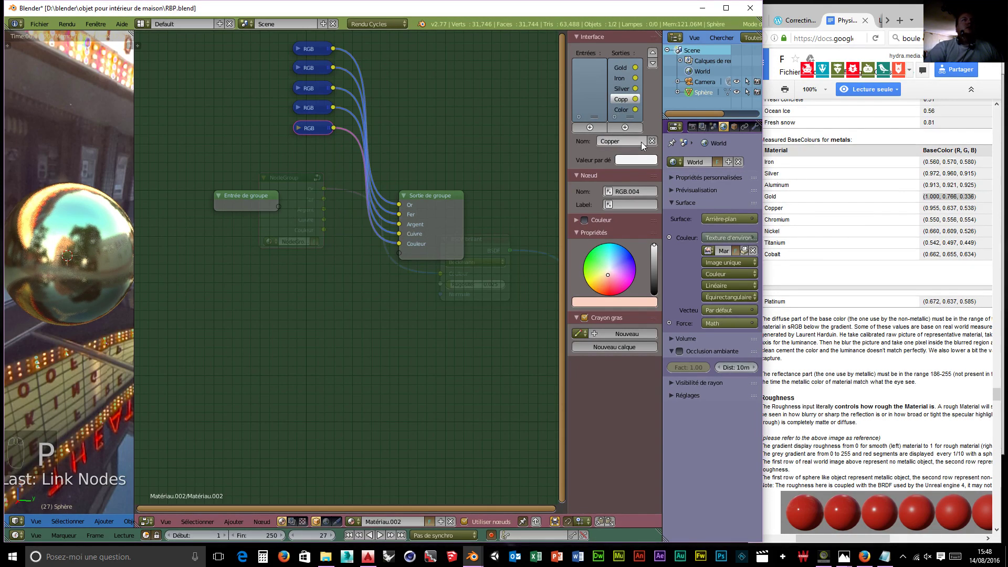
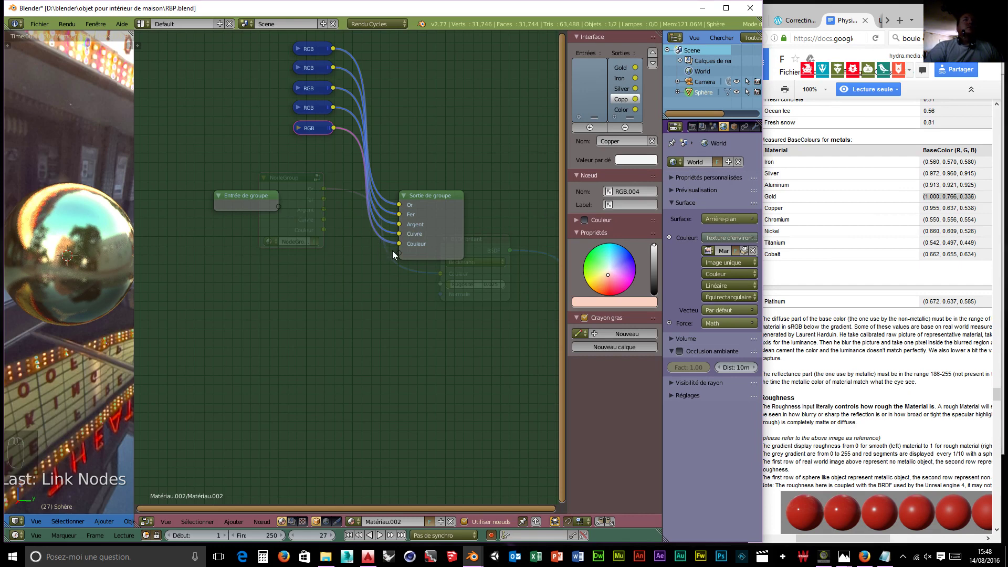
# - Name the newly added fifth group output Copper
pyautogui.click(625, 109)
pyautogui.click(622, 141)
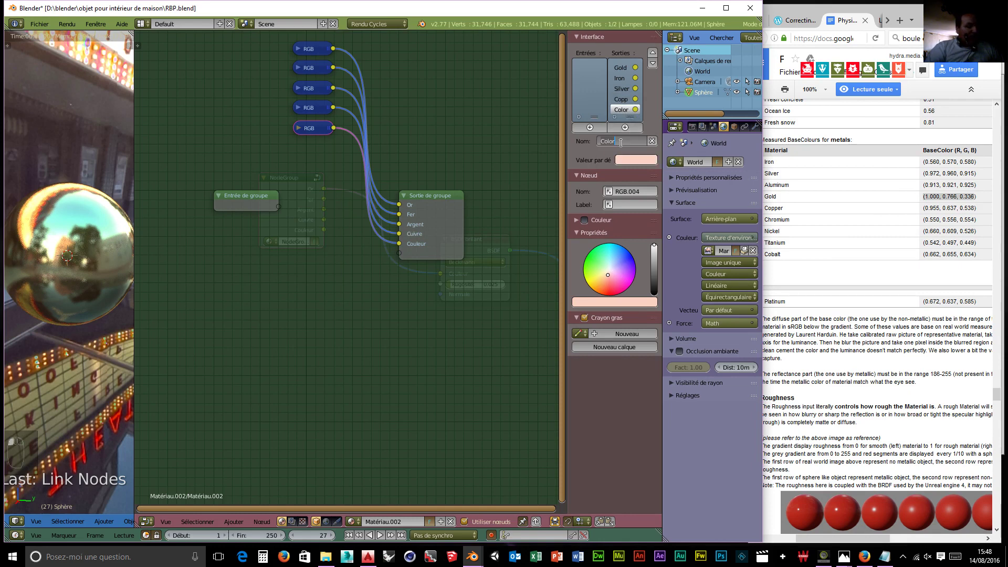
pyautogui.write('Coppe')
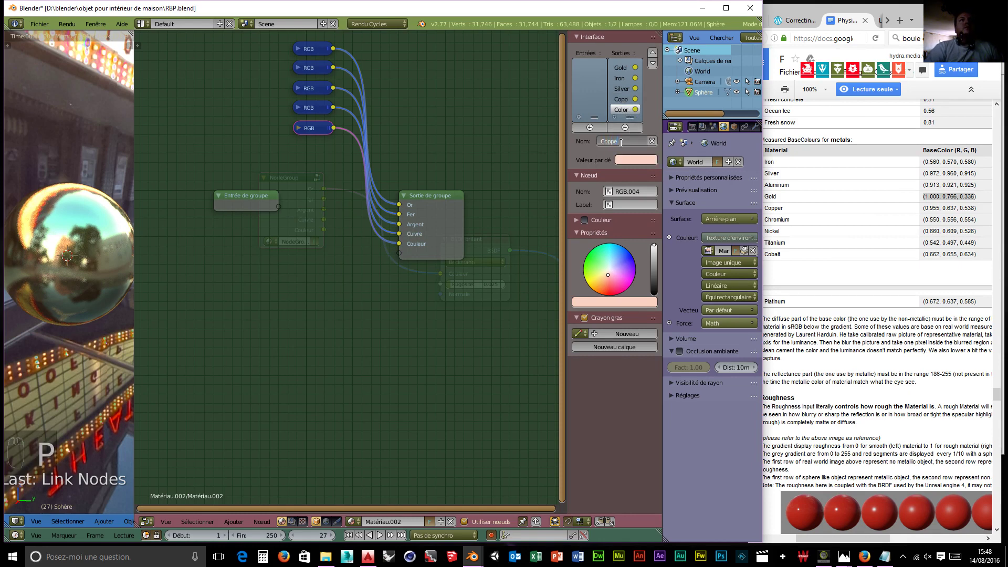
pyautogui.write('r')
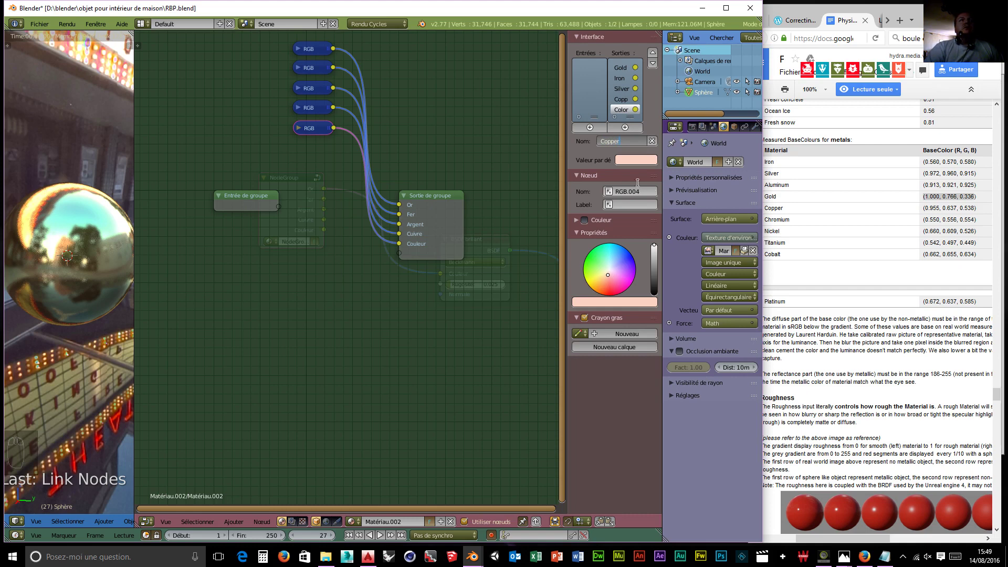
pyautogui.press('Return')
# - Rename the fourth group output back to Aluminium
pyautogui.click(622, 99)
pyautogui.click(624, 141)
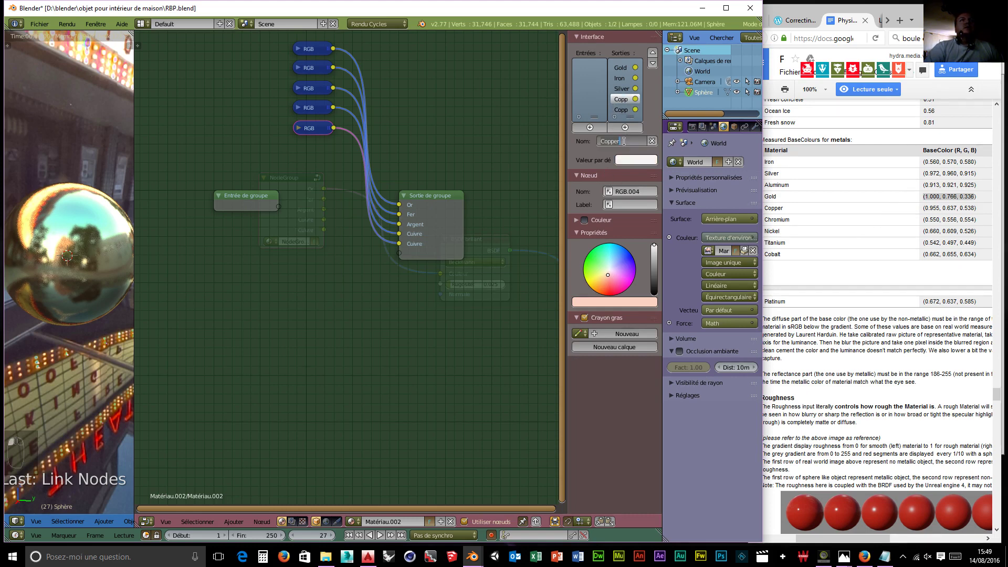
pyautogui.write('Al')
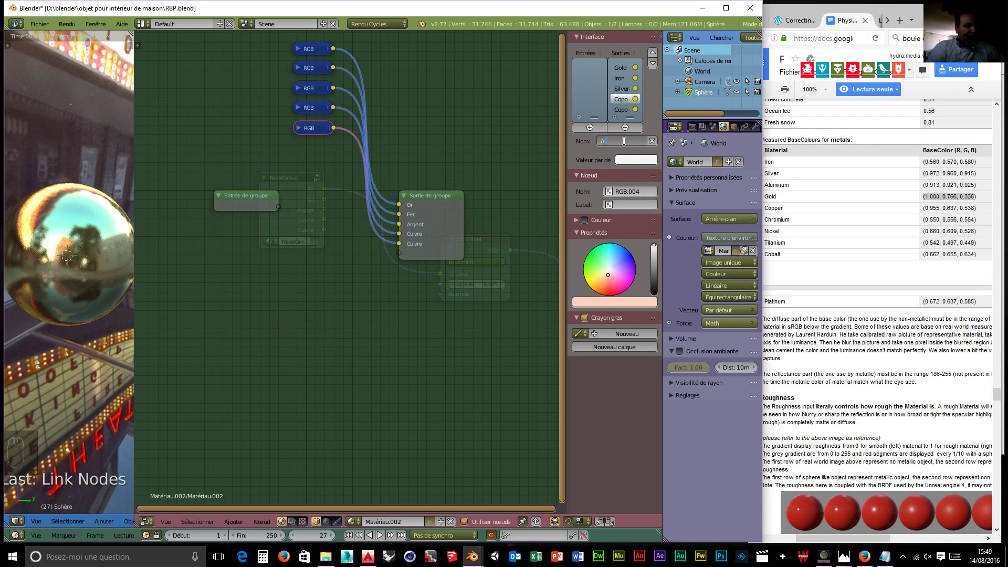
pyautogui.write('umini')
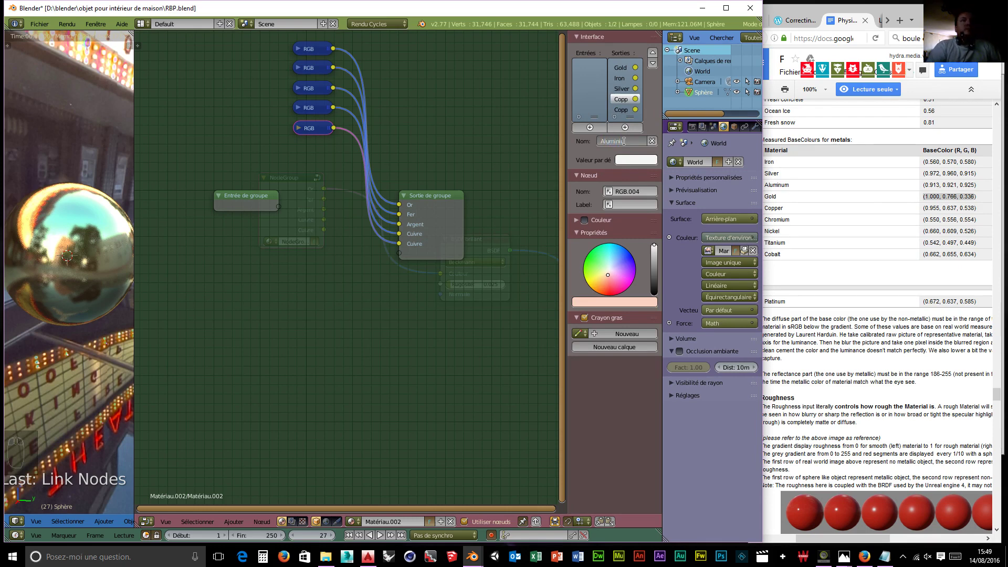
pyautogui.write('um')
pyautogui.press('Return')
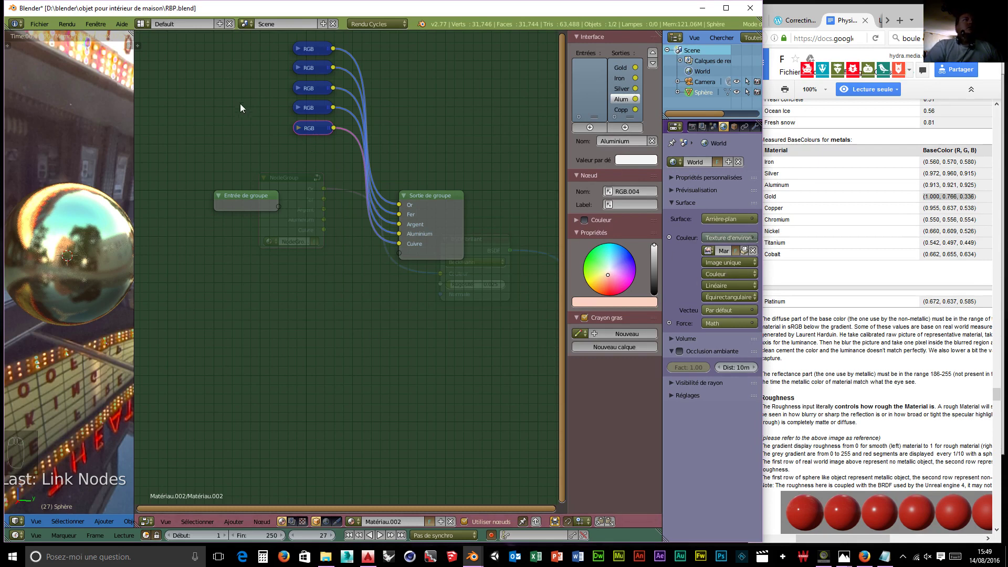
# - Duplicate the copper RGB node directly below and connect the copy to a new socket on the group output
pyautogui.rightClick(311, 129)
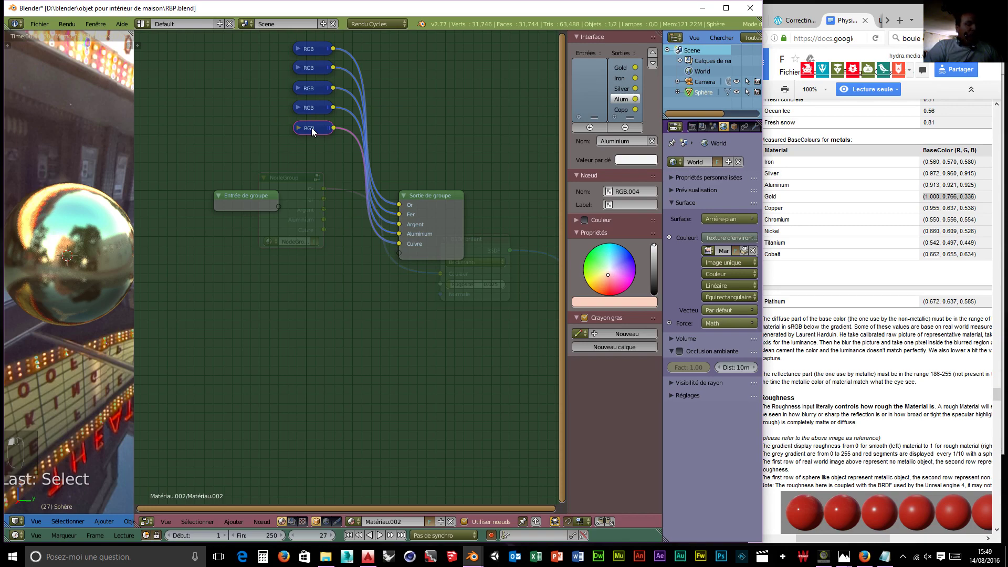
pyautogui.hotkey('shift', 'd')
pyautogui.click(311, 147)
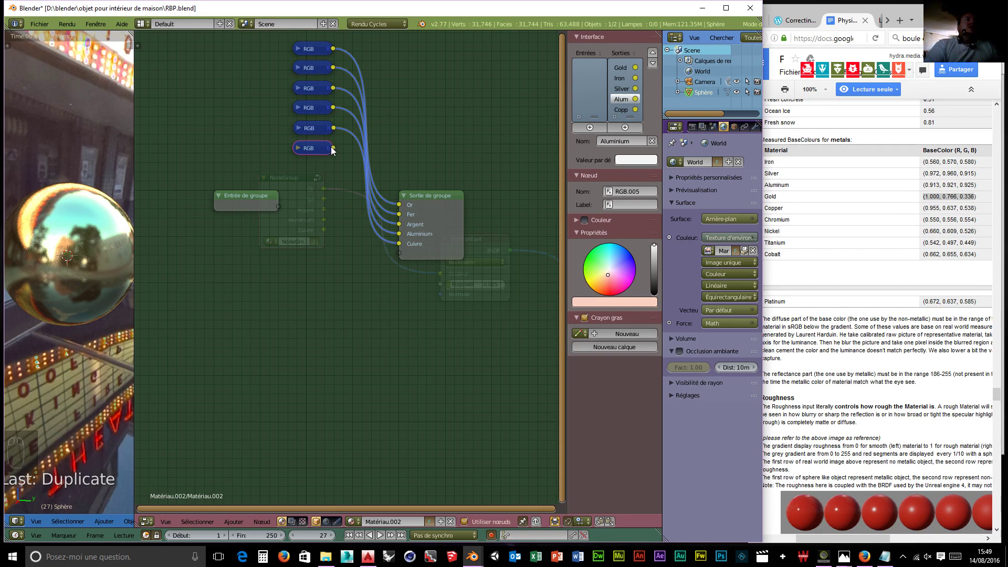
pyautogui.moveTo(333, 148); pyautogui.dragTo(397, 254)
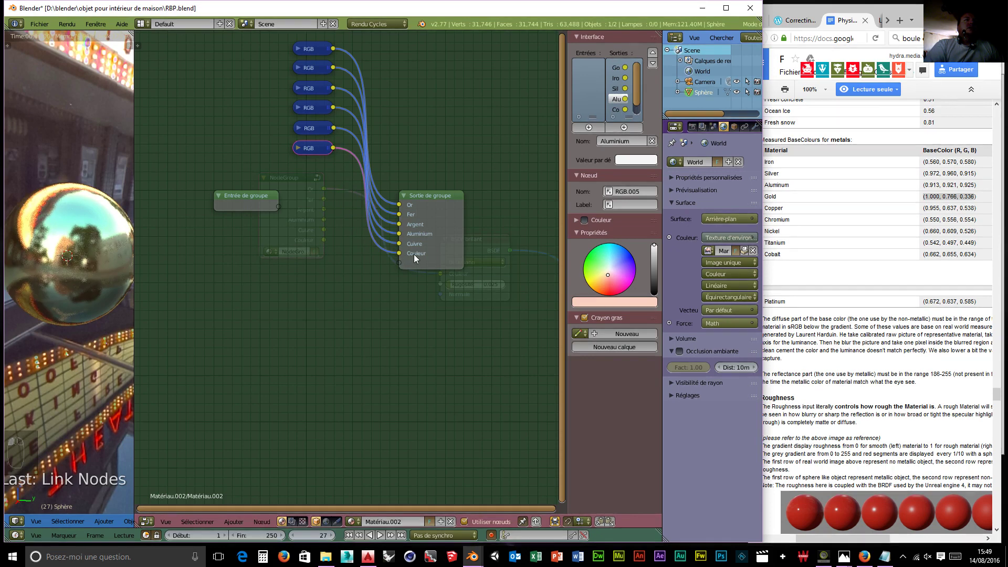
# - Name the newly added sixth group output Chromium, and shorten that name to Chrome
pyautogui.rightClick(414, 254)
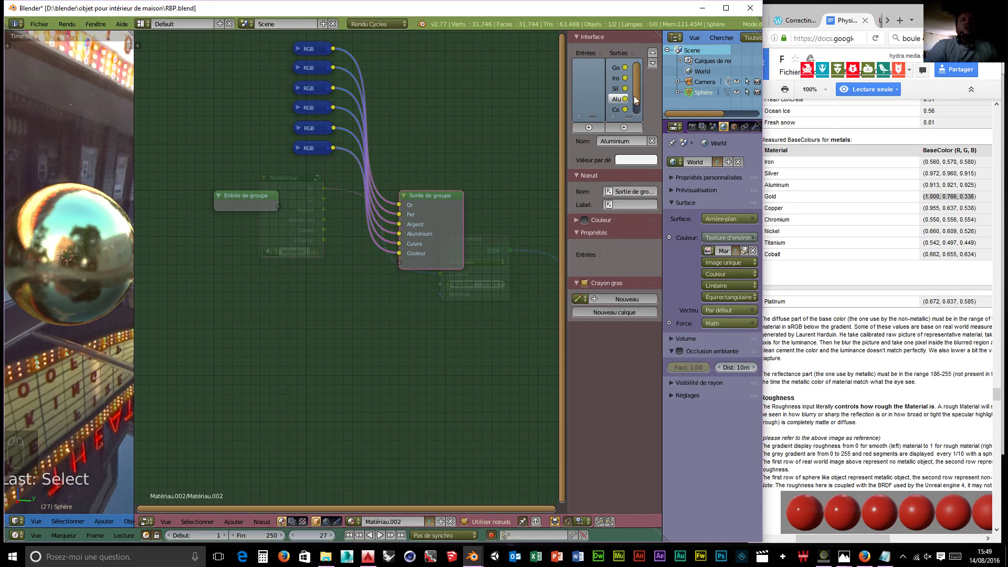
pyautogui.moveTo(636, 100); pyautogui.dragTo(638, 115)
pyautogui.click(615, 110)
pyautogui.click(617, 143)
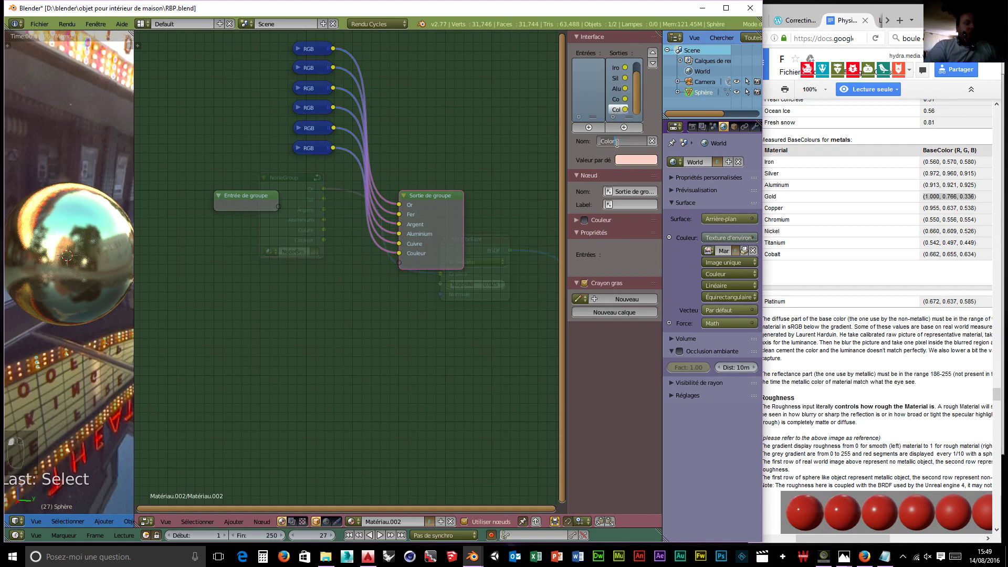
pyautogui.write('Chromium')
pyautogui.press('Return')
pyautogui.click(629, 143)
pyautogui.moveTo(618, 143); pyautogui.dragTo(637, 143)
pyautogui.press('BackSpace')
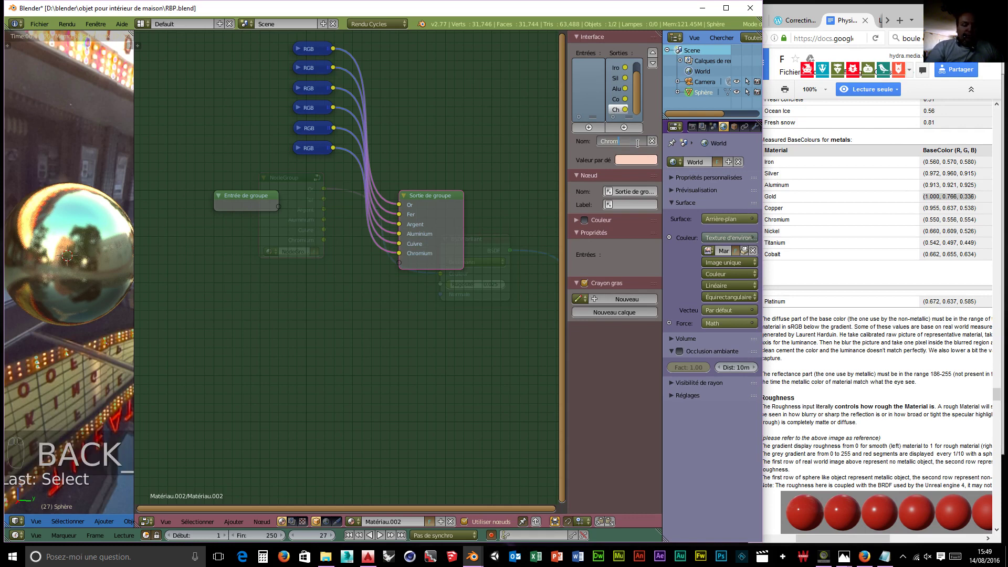
pyautogui.write('e')
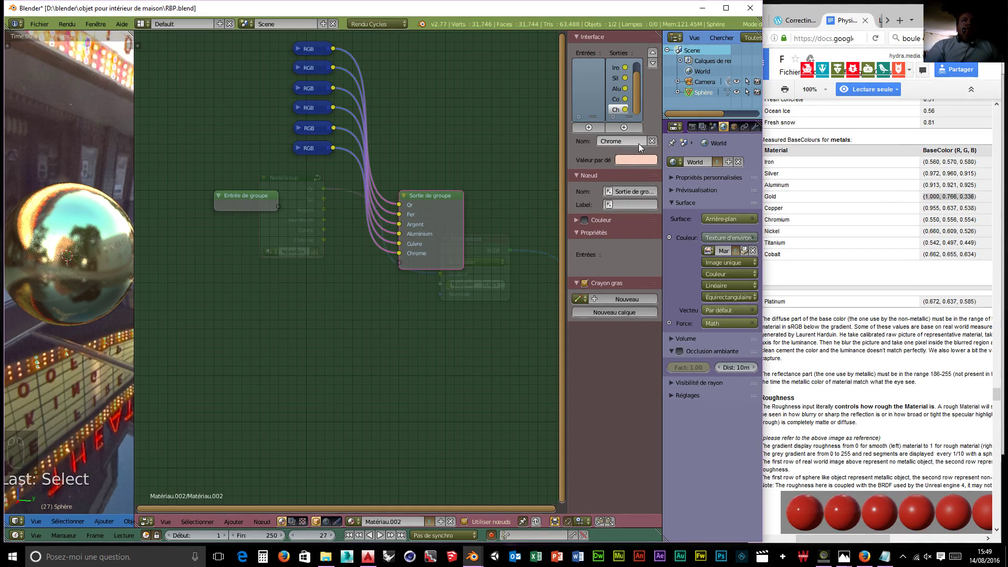
# - Set the colour of the RGB node feeding the Chrome output to R 0.550, G 0.556, B 0.554 and collapse the node
pyautogui.press('Return')
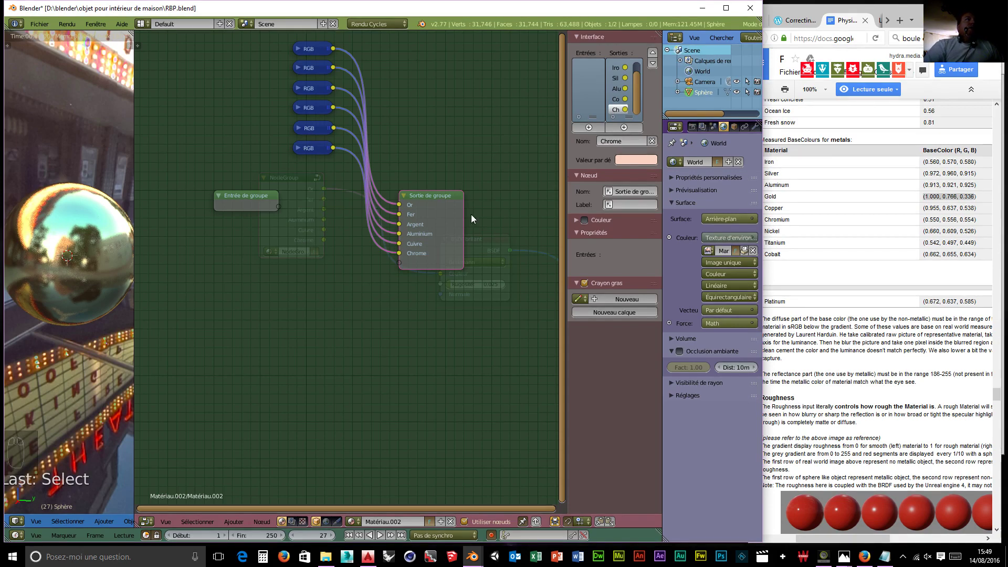
pyautogui.click(298, 149)
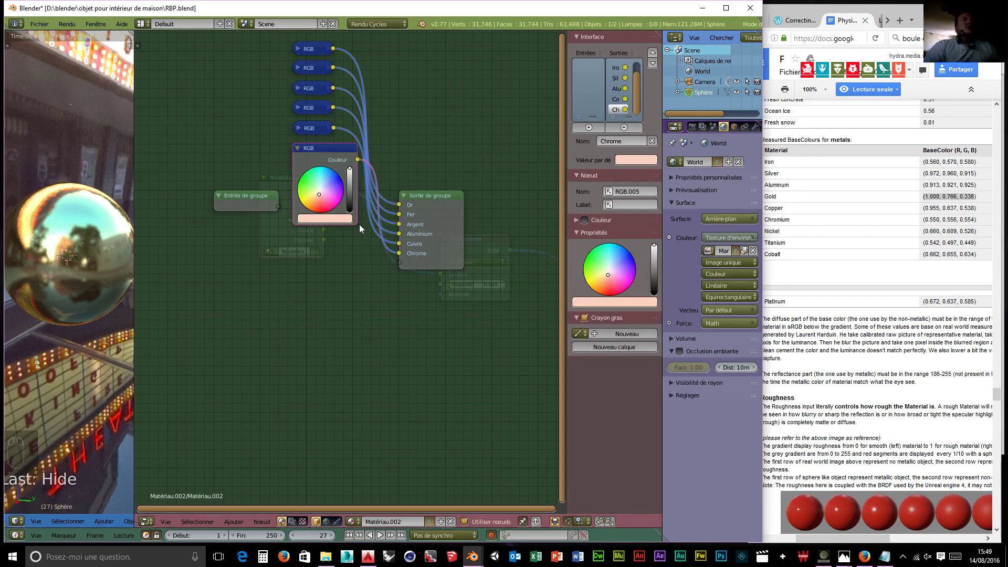
pyautogui.click(333, 219)
pyautogui.click(357, 179)
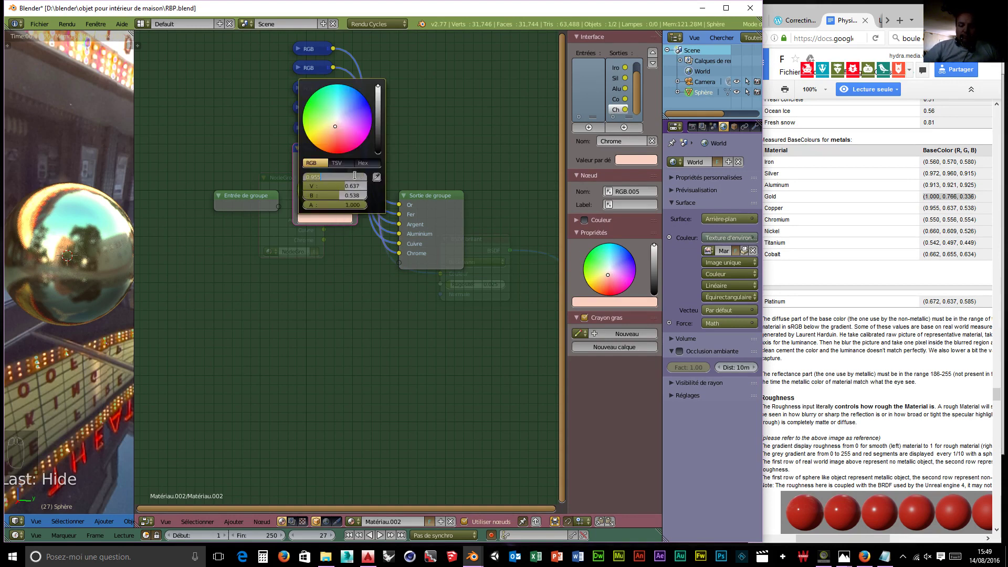
pyautogui.write('.55')
pyautogui.press('Tab')
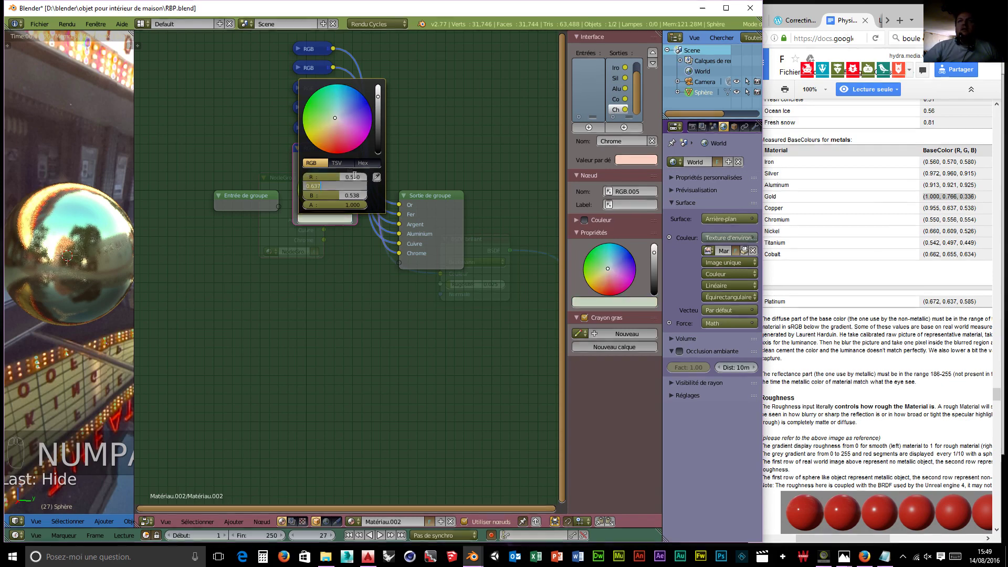
pyautogui.press('BackSpace')
pyautogui.write('.55')
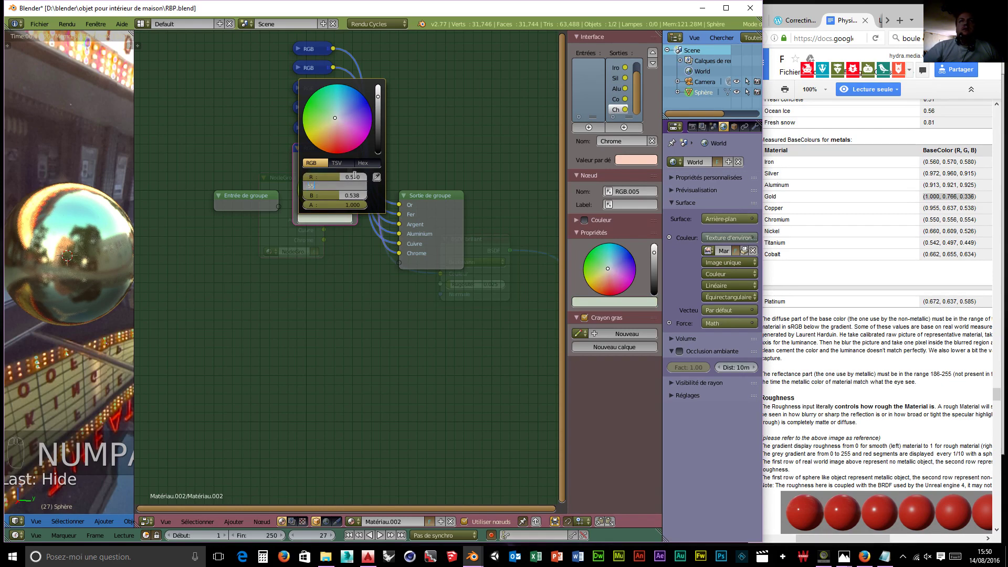
pyautogui.write('6')
pyautogui.press('Tab')
pyautogui.press('BackSpace')
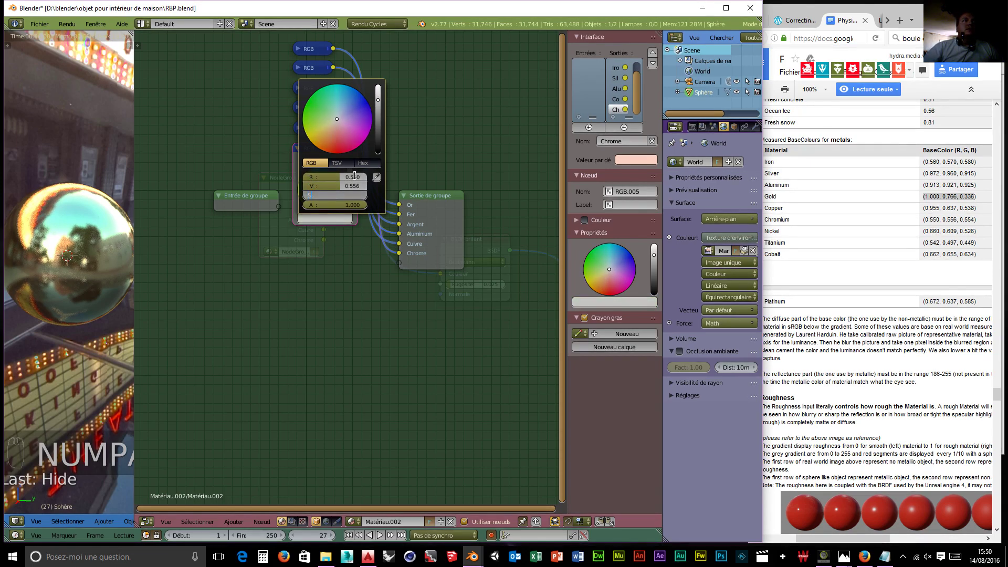
pyautogui.write('.554')
pyautogui.press('Return')
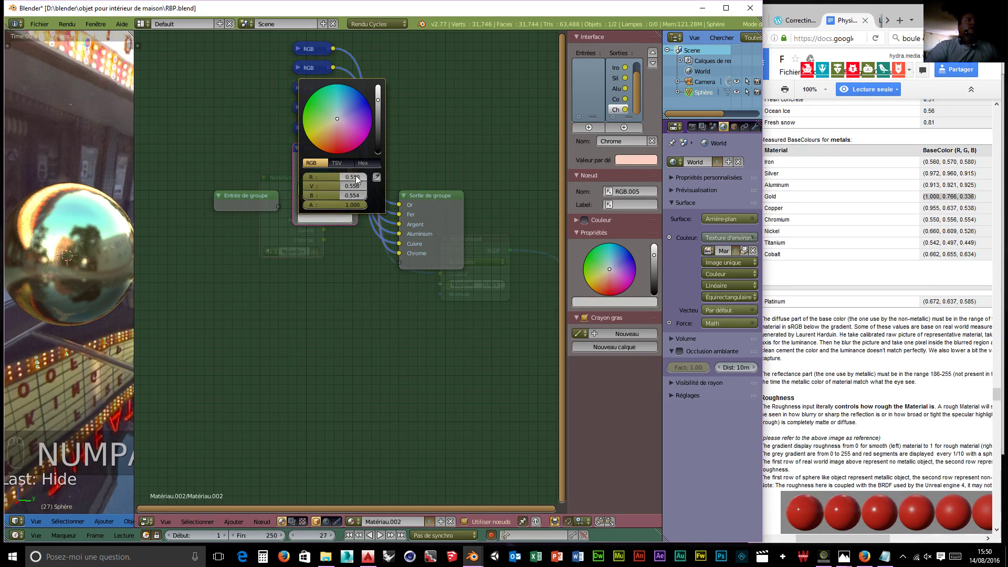
pyautogui.click(296, 147)
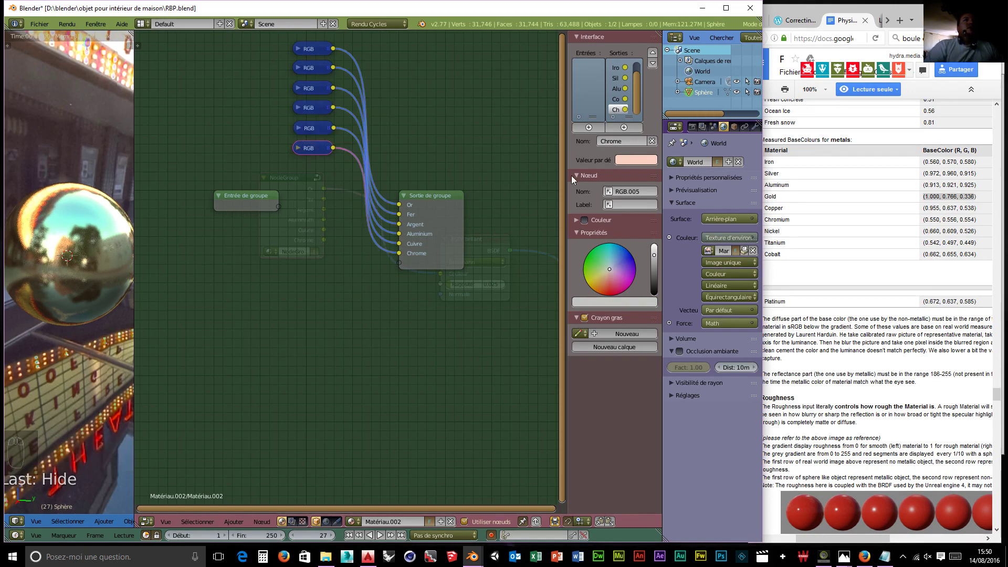
# - Duplicate the chrome RGB node and place the copy directly below it
pyautogui.click(310, 149)
pyautogui.hotkey('shift', 'd')
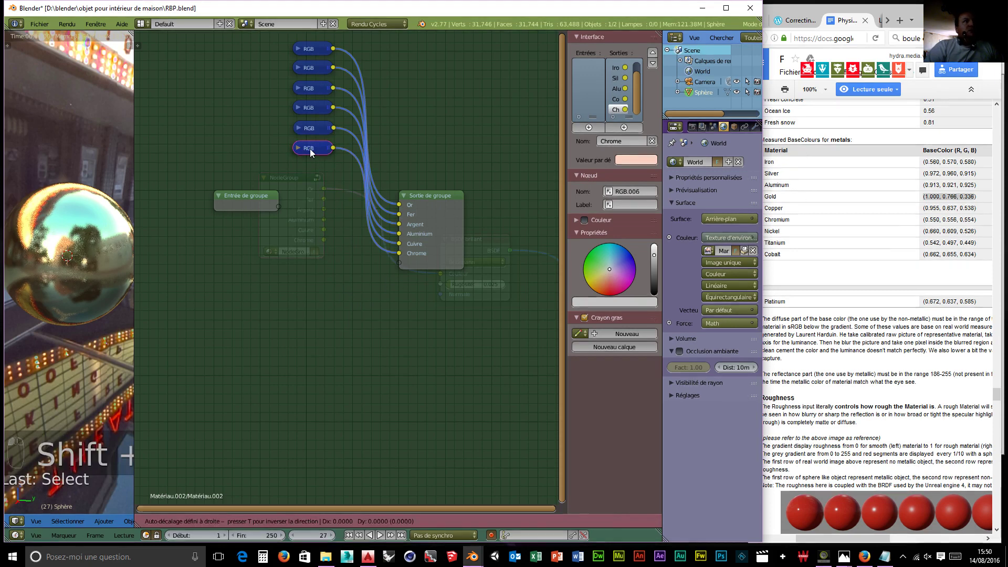
pyautogui.click(309, 171)
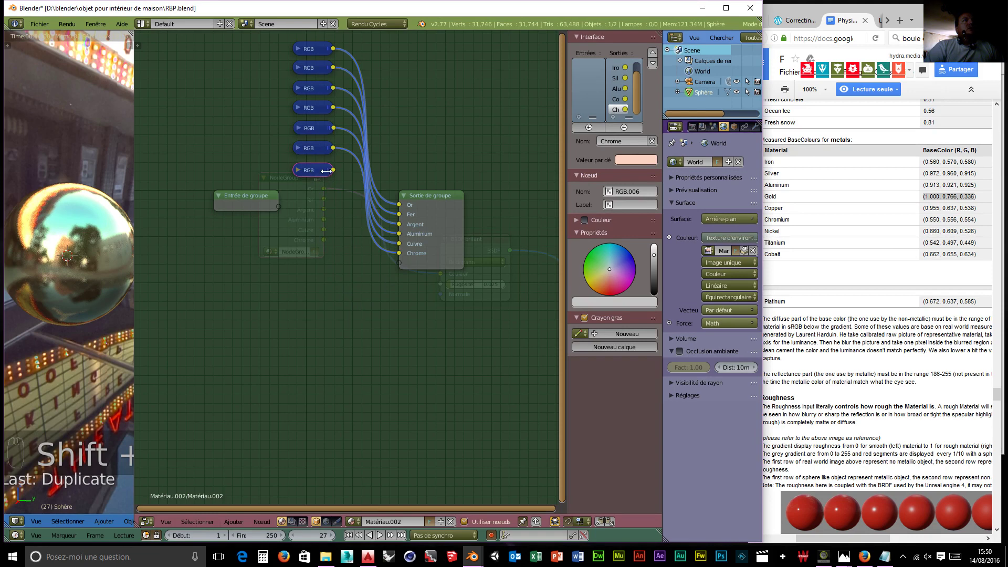
# - Set the unconnected RGB copy to nickel's base colour, R 0.660, G 0.609, B 0.526, and collapse the node
pyautogui.click(298, 170)
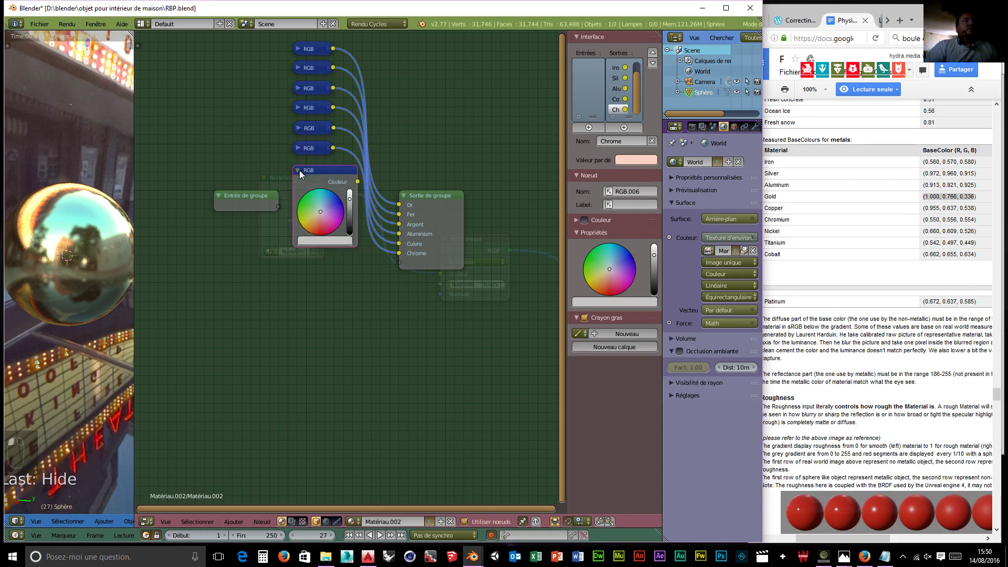
pyautogui.click(326, 240)
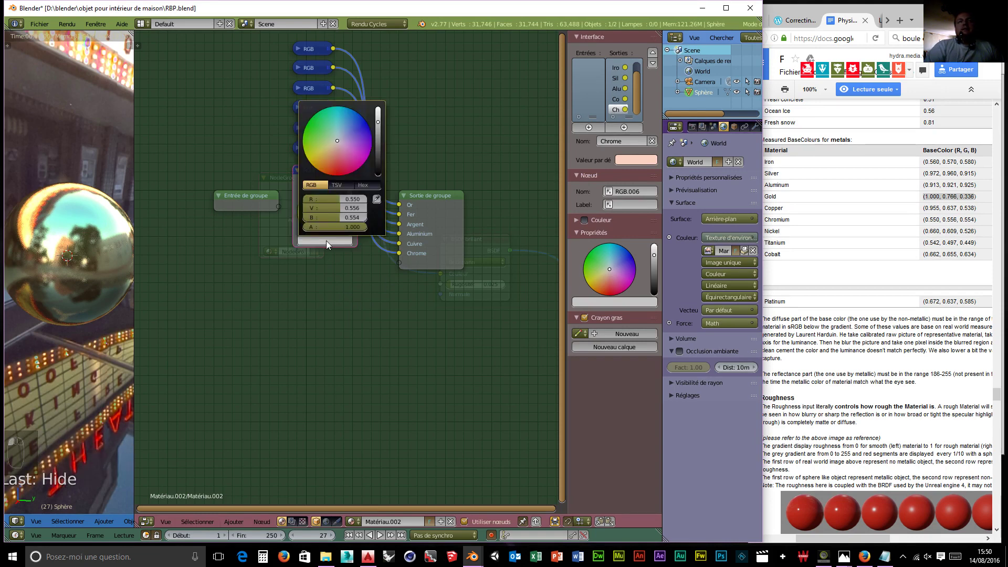
pyautogui.click(346, 202)
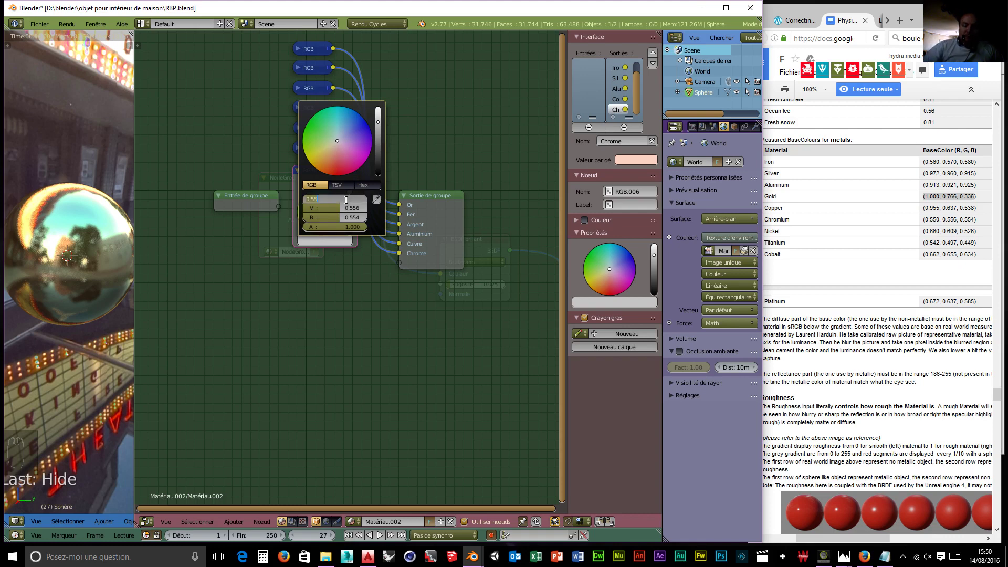
pyautogui.write('.66')
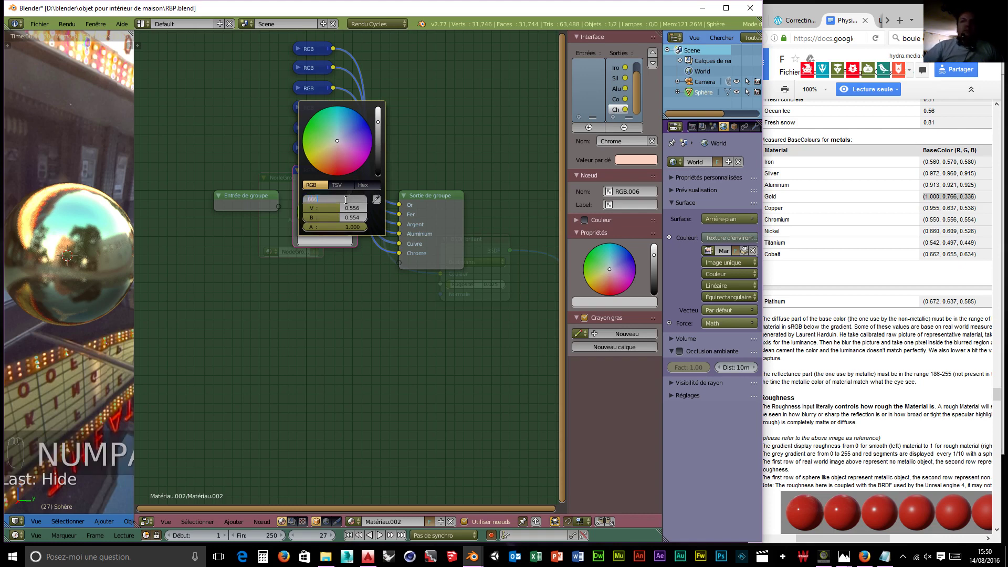
pyautogui.press('Tab')
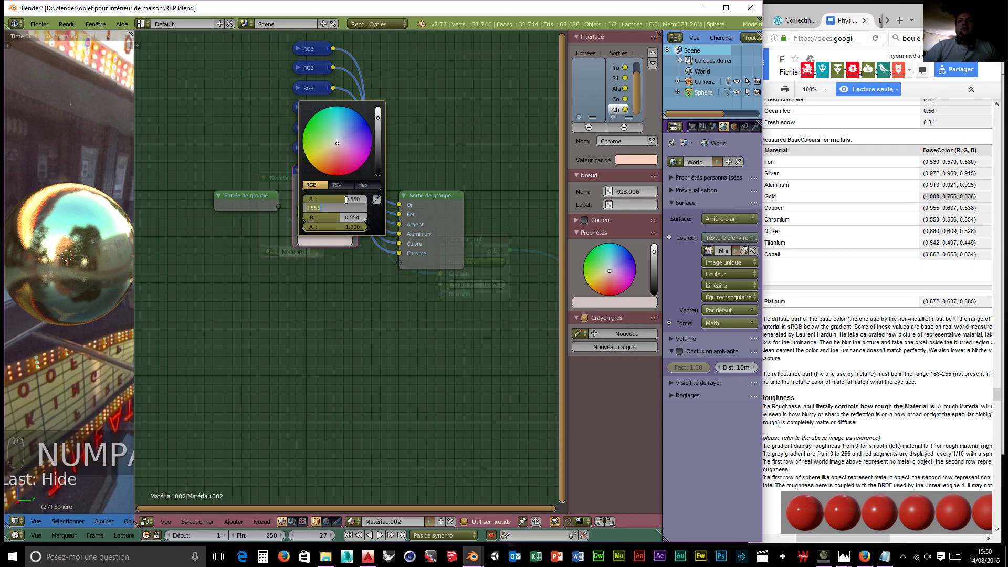
pyautogui.write('.6')
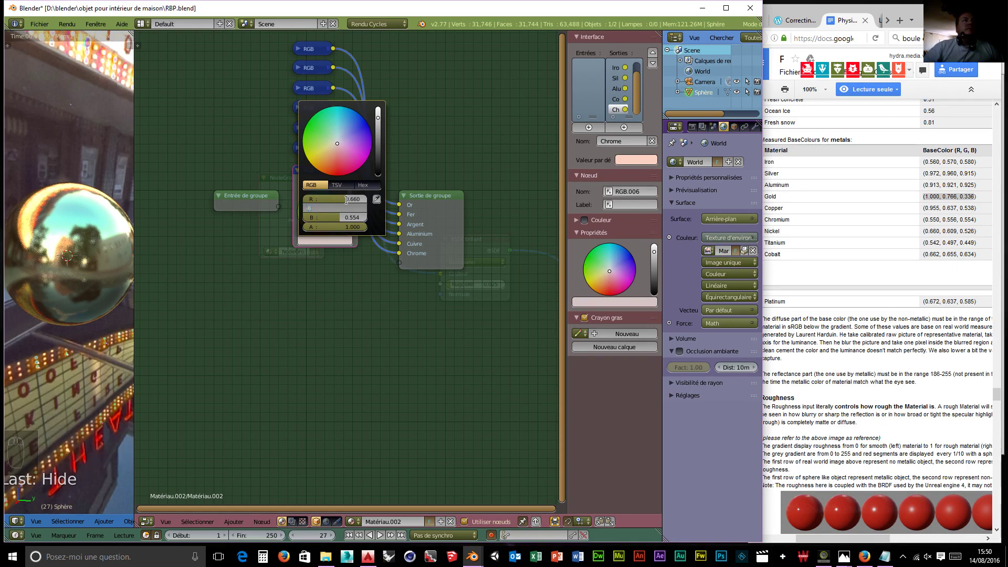
pyautogui.write('09')
pyautogui.press('Tab')
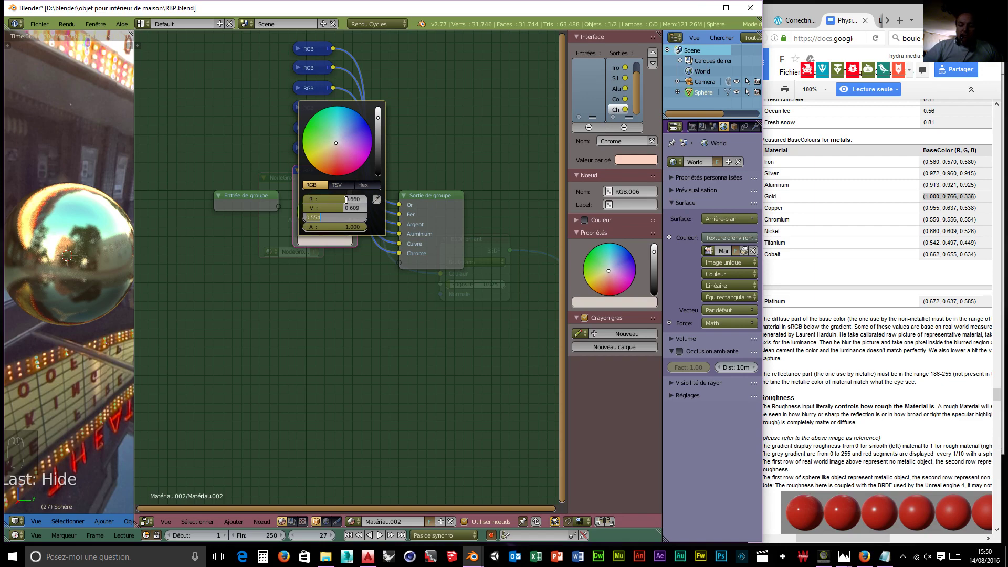
pyautogui.write('.526')
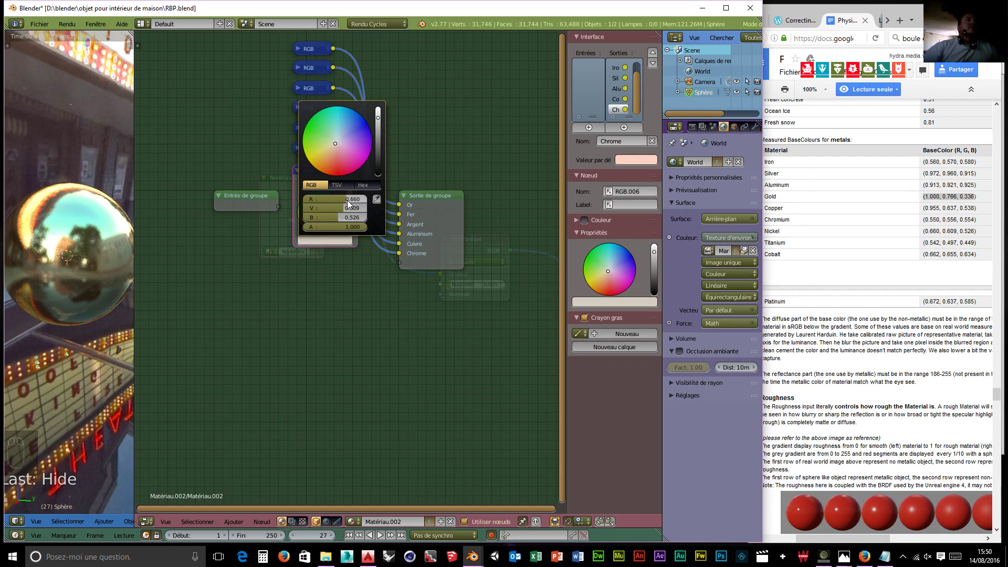
pyautogui.press('Return')
pyautogui.click(297, 170)
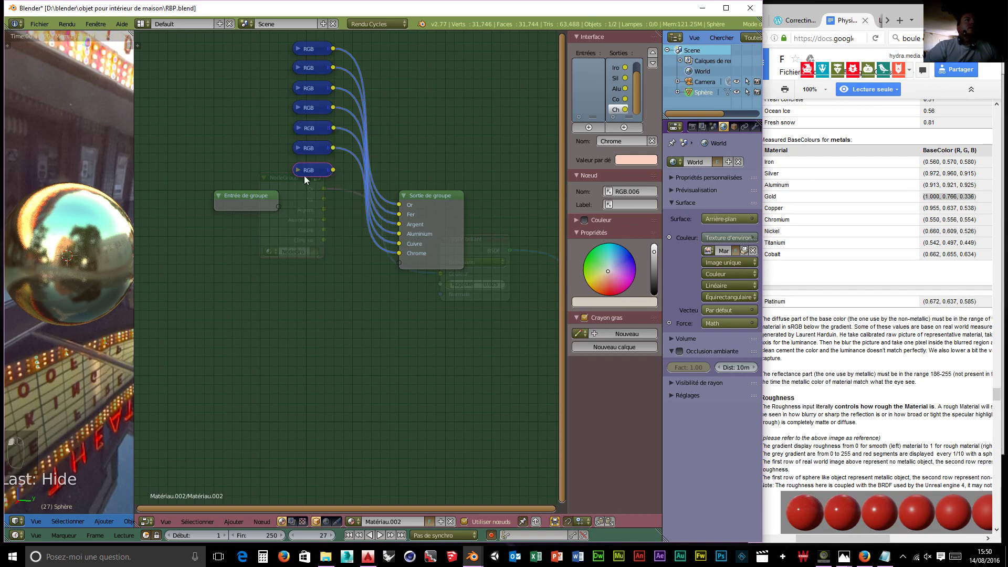
# - Connect the nickel RGB node to a new socket on the group output and name that output Nickel
pyautogui.moveTo(332, 170); pyautogui.dragTo(399, 262)
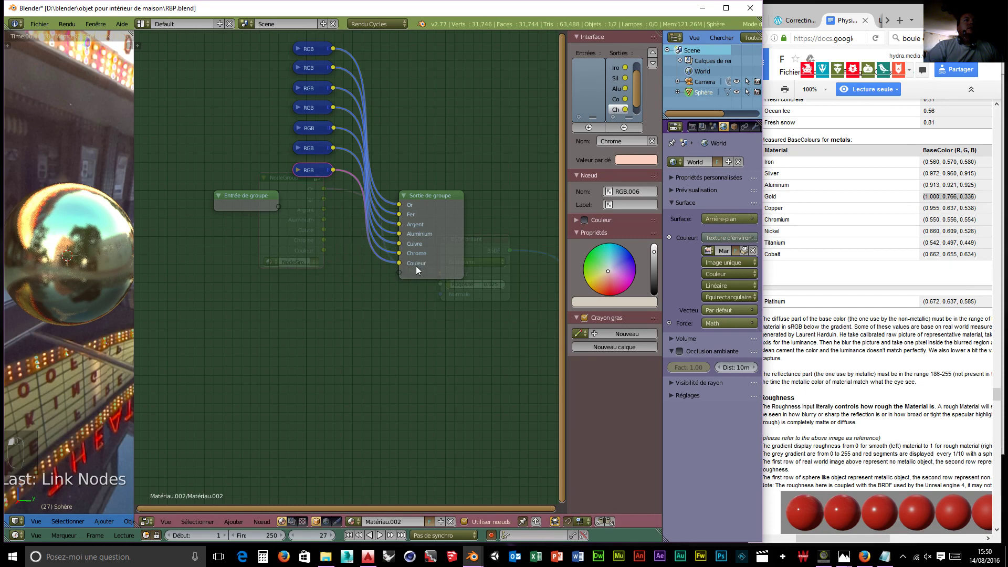
pyautogui.click(416, 264)
pyautogui.scroll(-1, 636, 99)
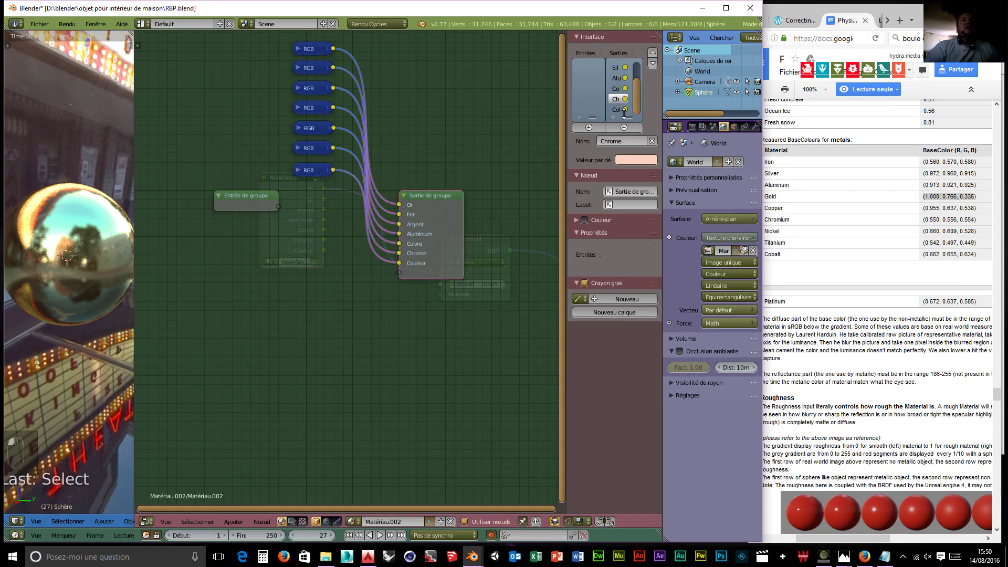
pyautogui.click(619, 109)
pyautogui.click(616, 141)
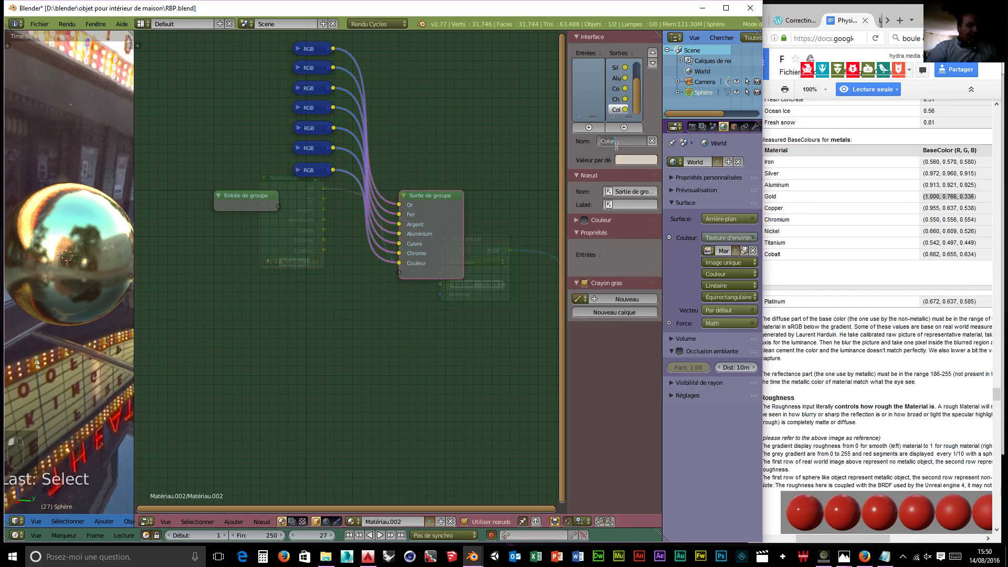
pyautogui.write('Nicke')
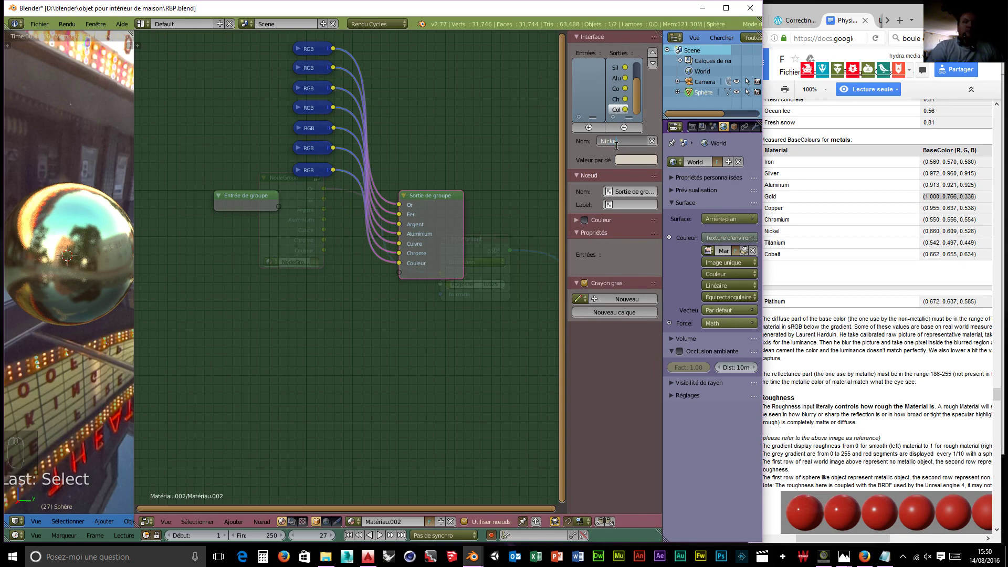
pyautogui.write('l')
pyautogui.press('Return')
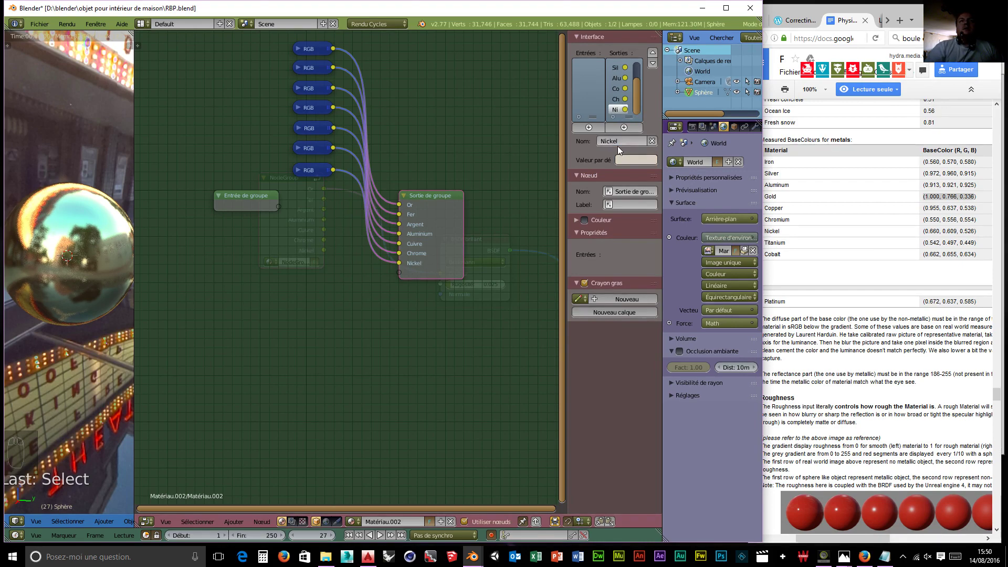
# - Duplicate the nickel RGB node directly below and connect the copy to a new socket on the group output
pyautogui.click(307, 172)
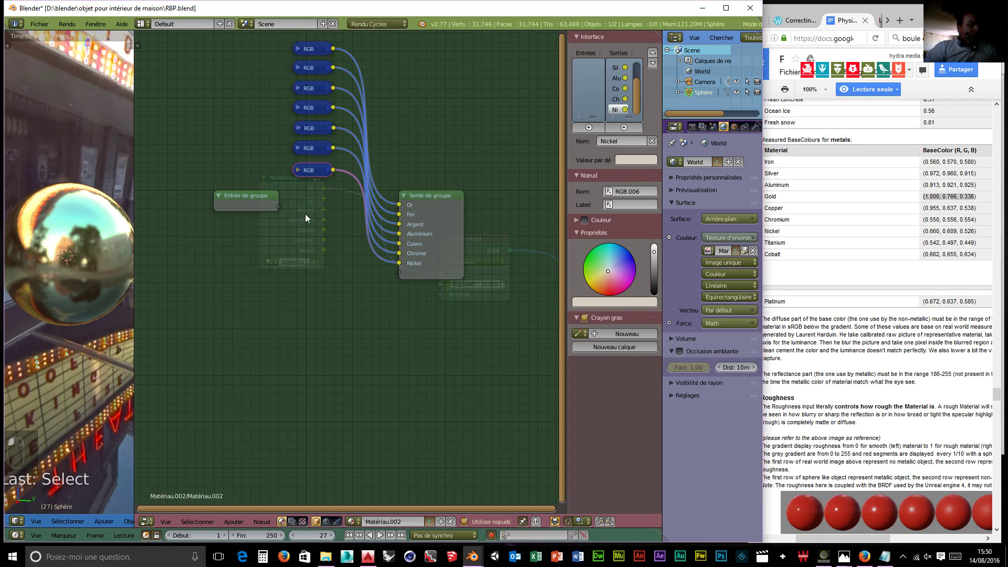
pyautogui.hotkey('shift', 'd')
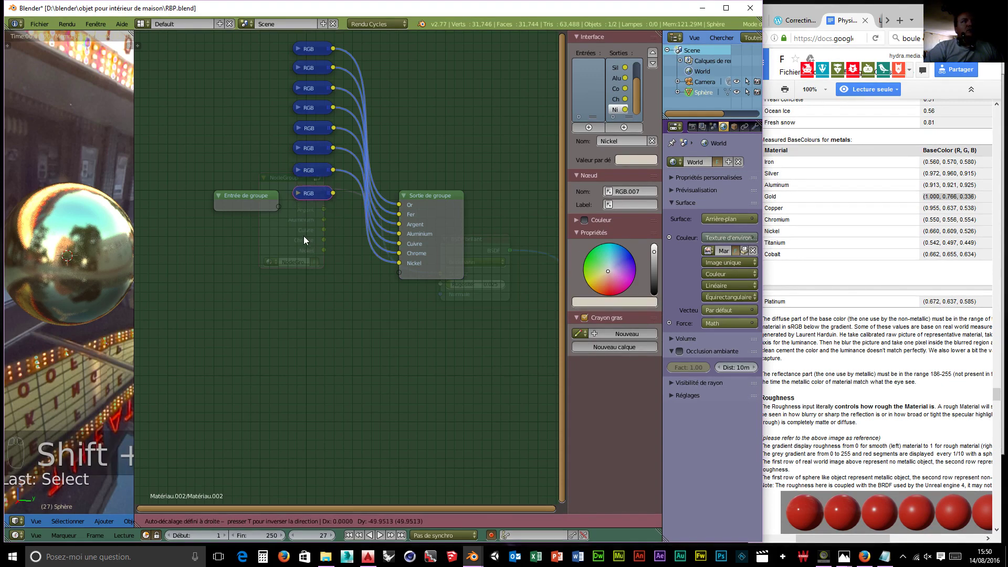
pyautogui.click(304, 237)
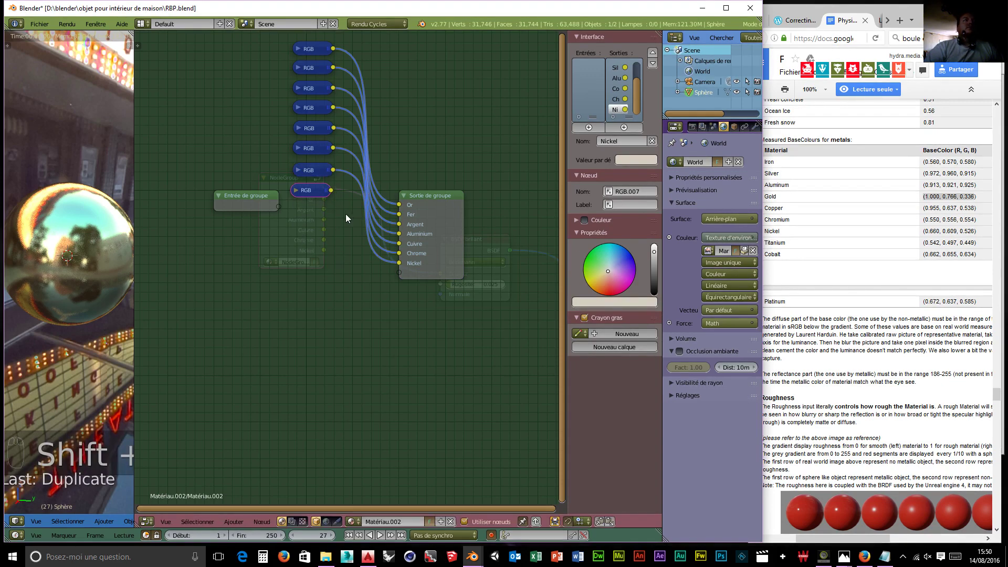
pyautogui.moveTo(331, 189); pyautogui.dragTo(398, 273)
# - Name the newly added eighth group output Titane
pyautogui.click(419, 274)
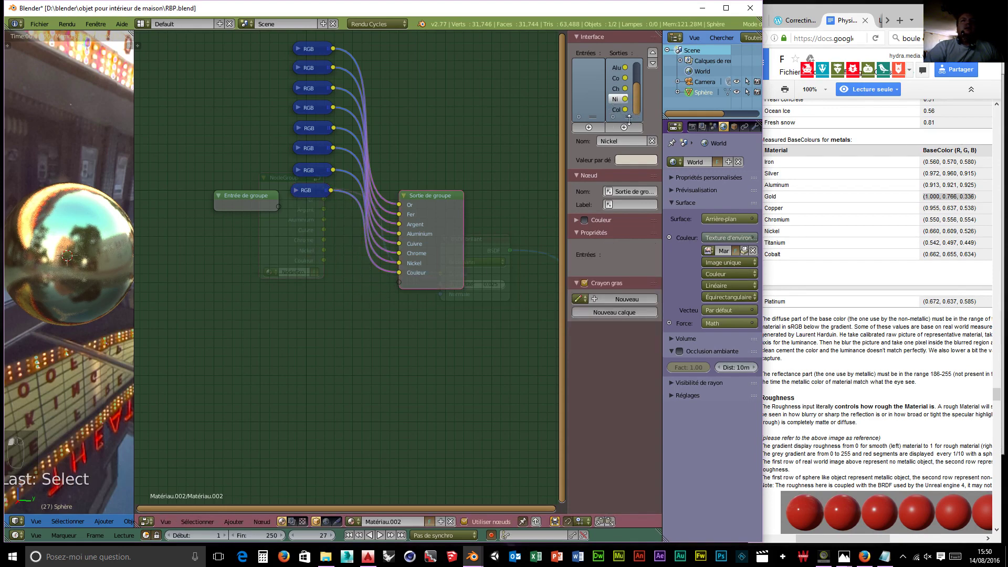
pyautogui.click(626, 140)
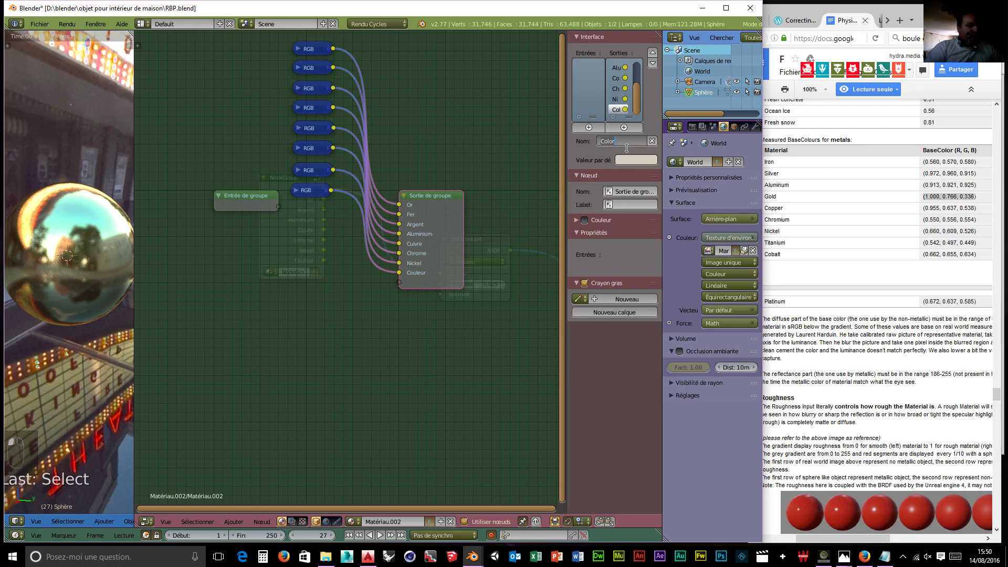
pyautogui.write('Titane')
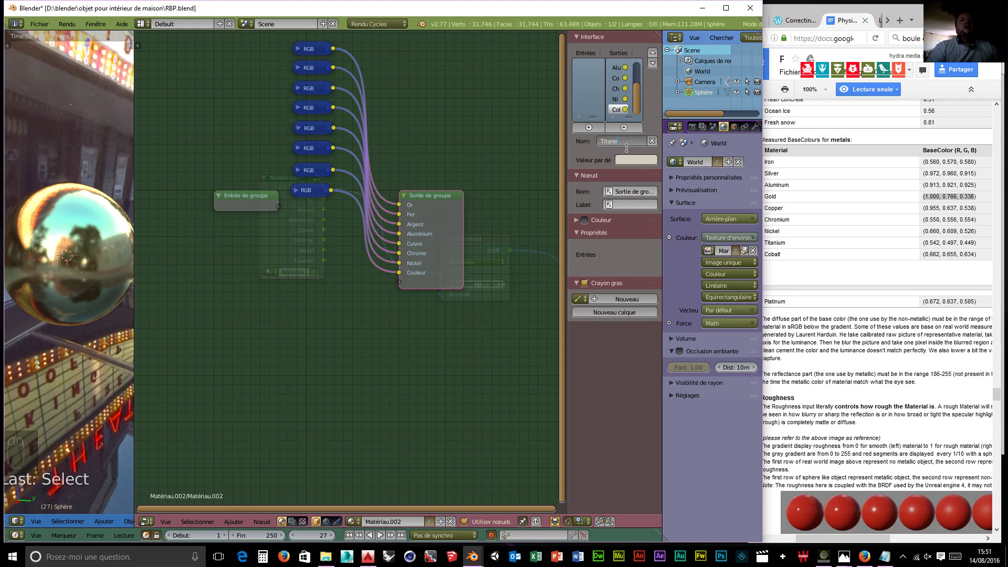
pyautogui.press('Return')
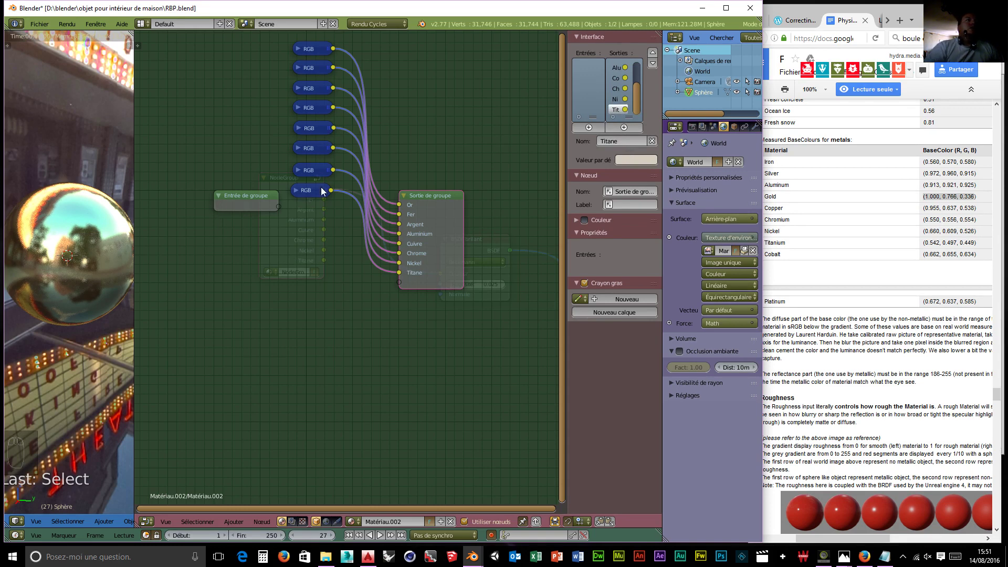
# - Set the RGB node feeding the Titane output to titanium's base colour, R 0.542, G 0.497, B 0.449, and collapse the node
pyautogui.click(296, 190)
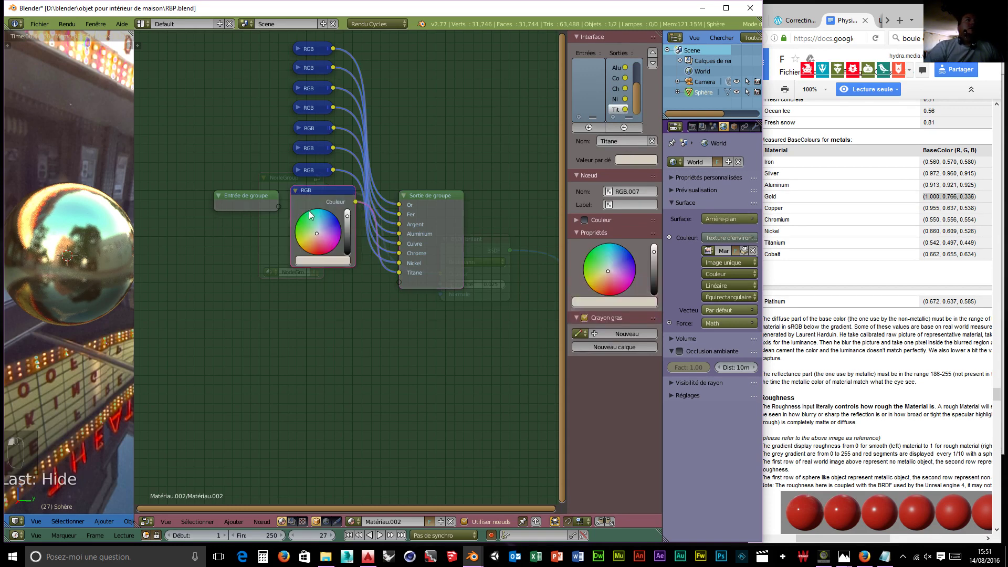
pyautogui.click(313, 259)
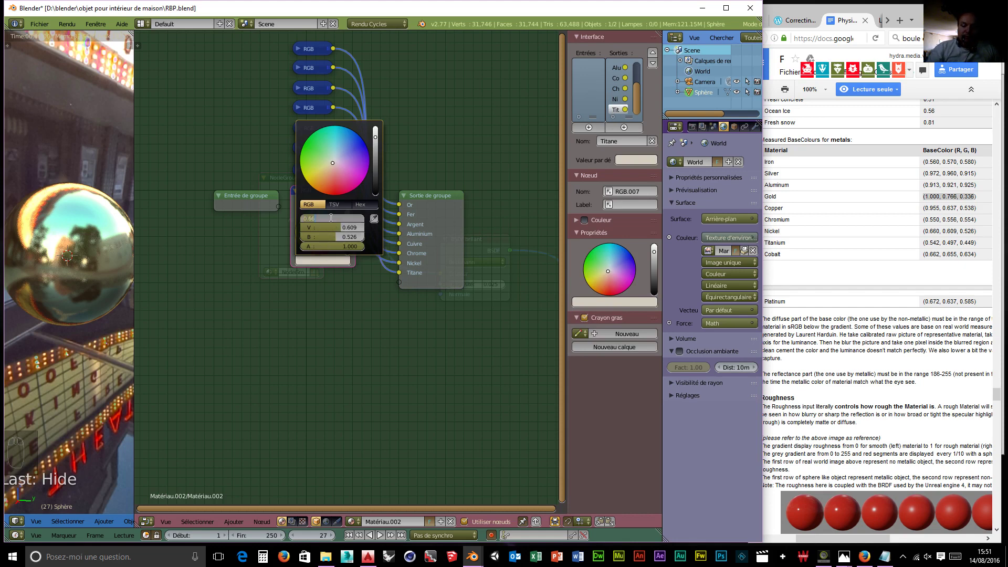
pyautogui.write('.542')
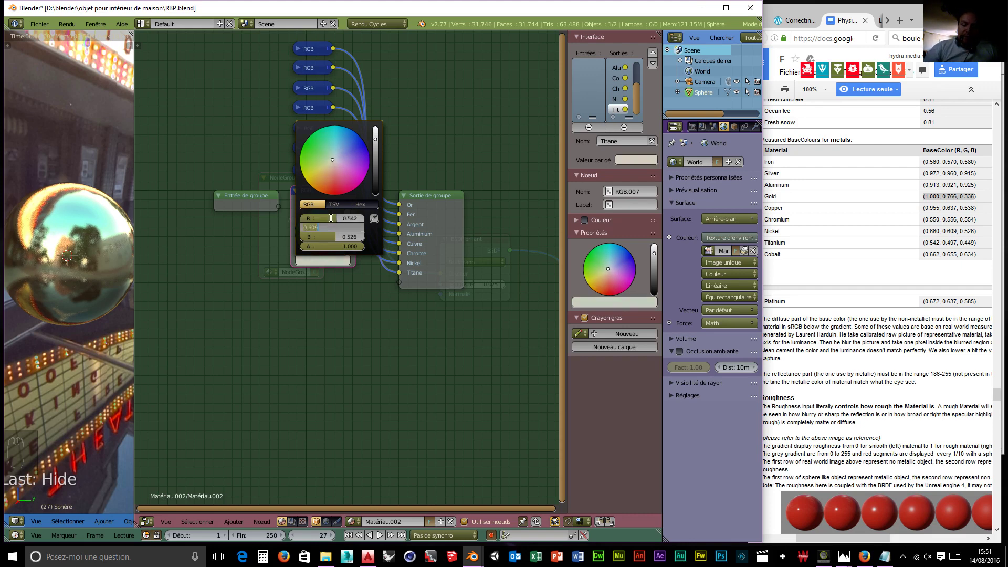
pyautogui.press('Tab')
pyautogui.press('BackSpace')
pyautogui.write('.497')
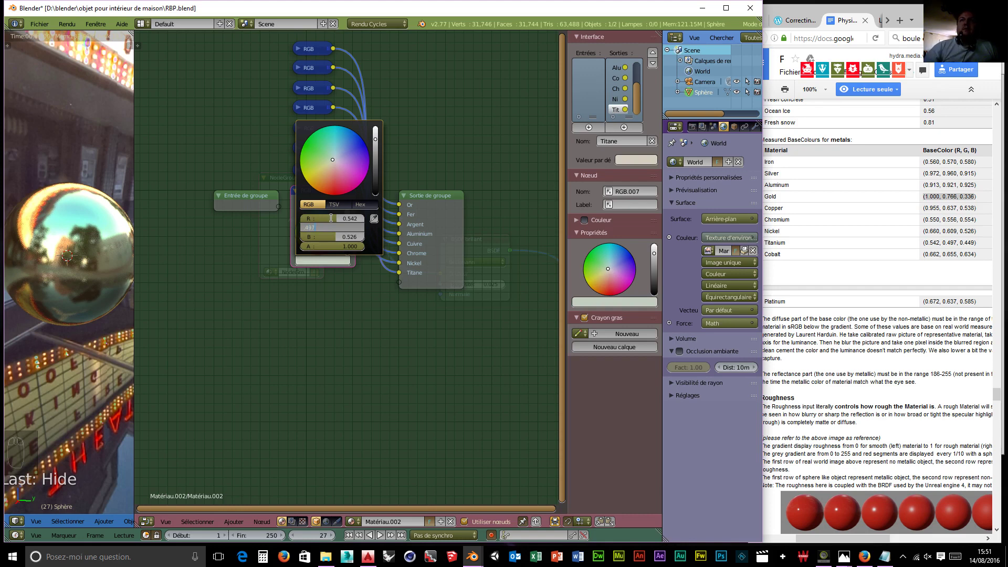
pyautogui.press('Tab')
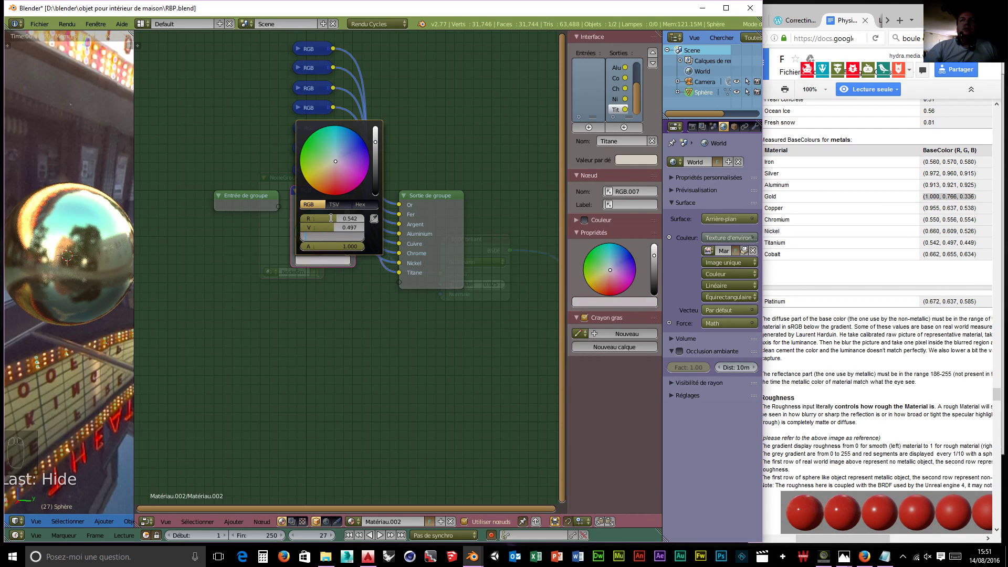
pyautogui.write('449')
pyautogui.press('Return')
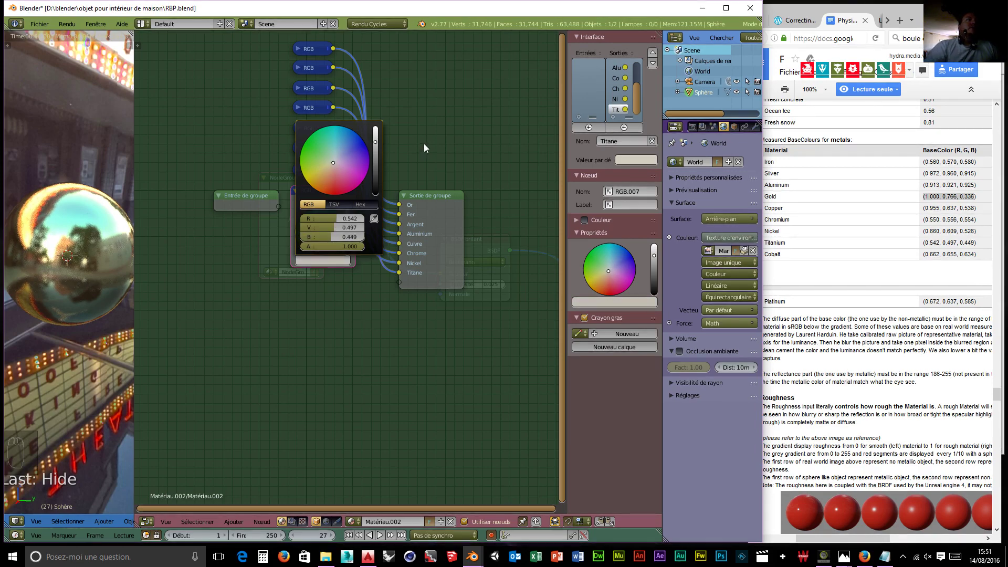
pyautogui.click(296, 191)
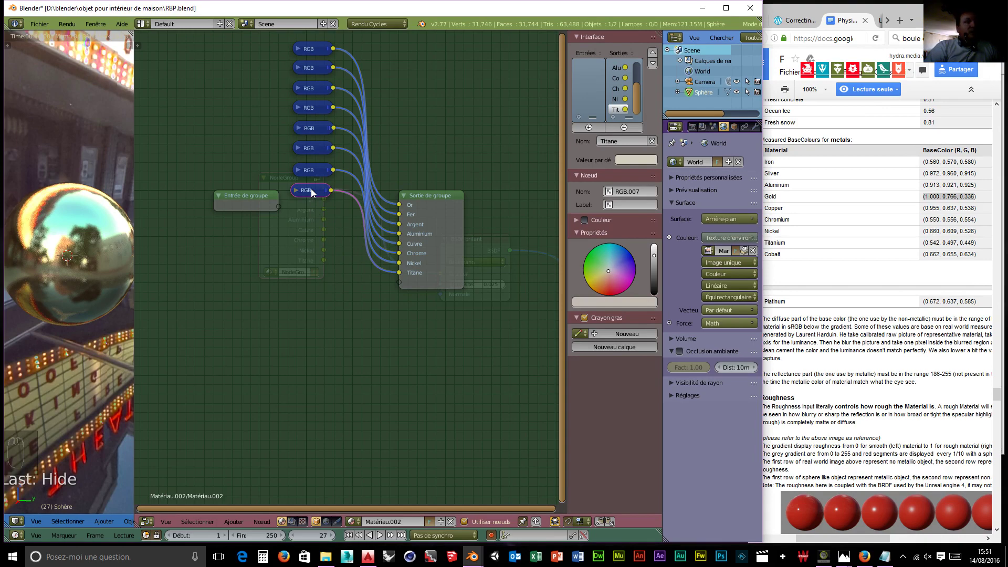
# - Duplicate the titanium RGB node directly below and connect the copy to a new socket on the group output
pyautogui.hotkey('shift', 'd')
pyautogui.click(309, 212)
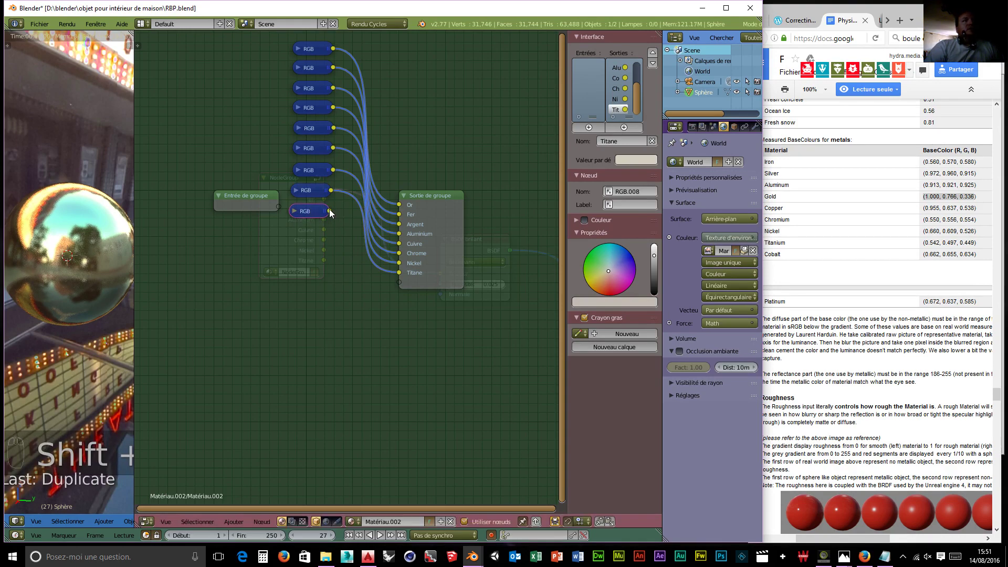
pyautogui.moveTo(330, 211); pyautogui.dragTo(414, 280)
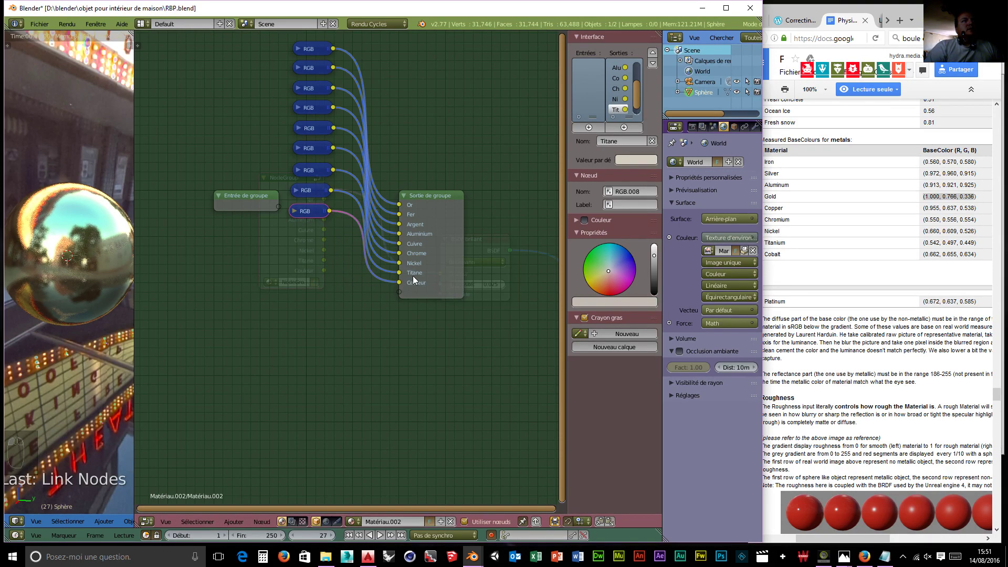
# - Name the newly added ninth group output Cobalt
pyautogui.click(415, 279)
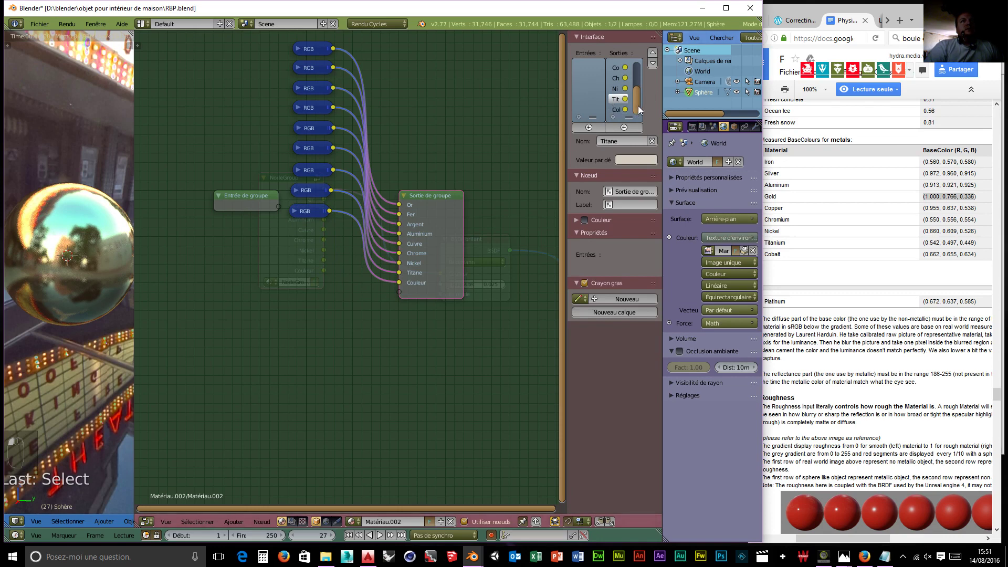
pyautogui.click(619, 109)
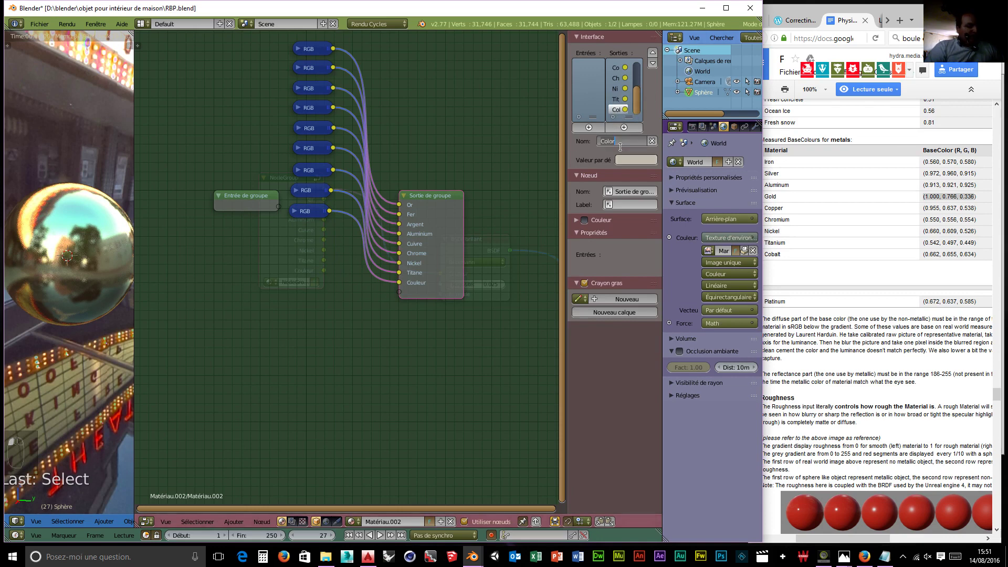
pyautogui.write('Cobalt')
pyautogui.press('Return')
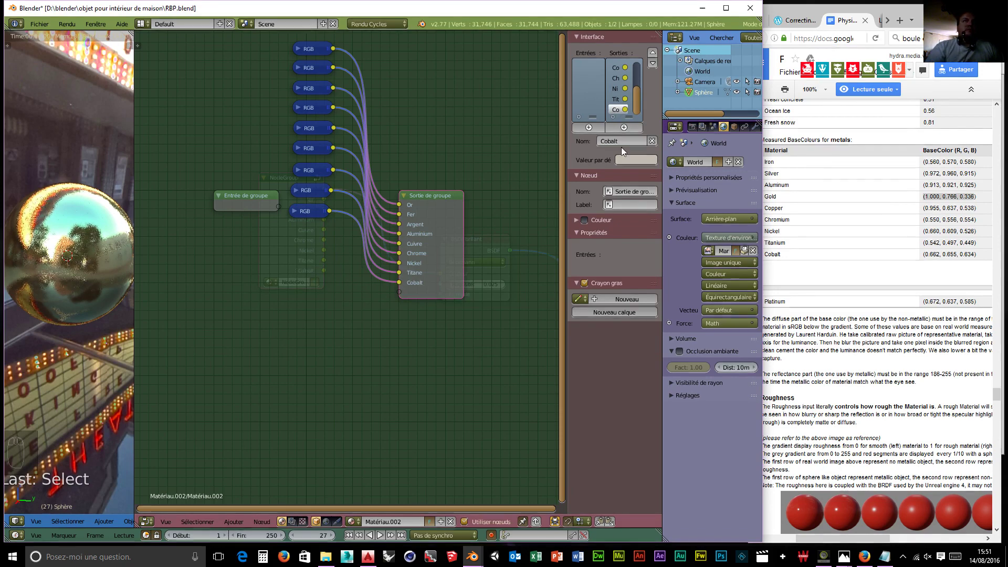
# - Set the RGB node feeding the Cobalt output to cobalt's base colour, R 0.662, G 0.655, B 0.634, and collapse the node
pyautogui.click(295, 213)
pyautogui.press('h')
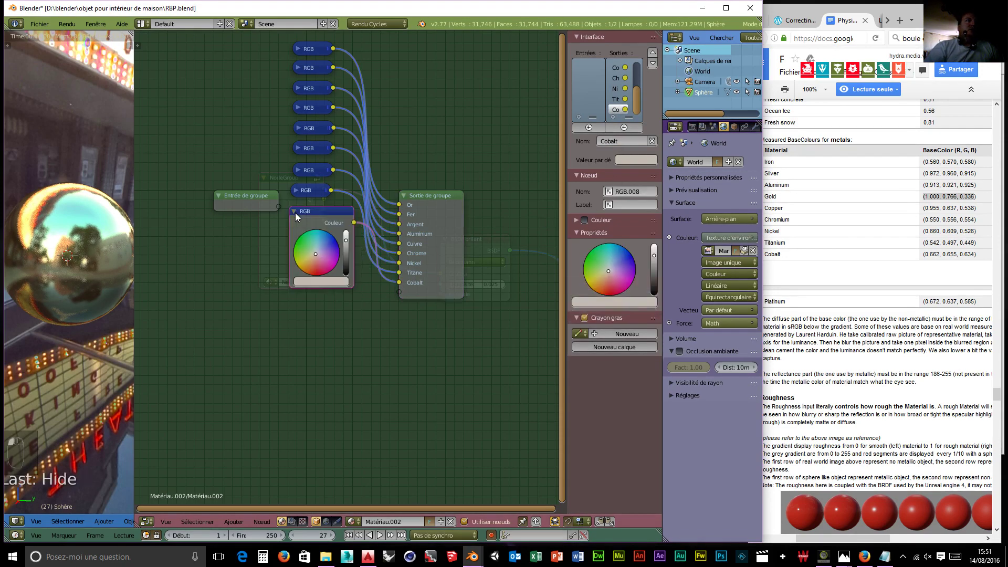
pyautogui.click(311, 281)
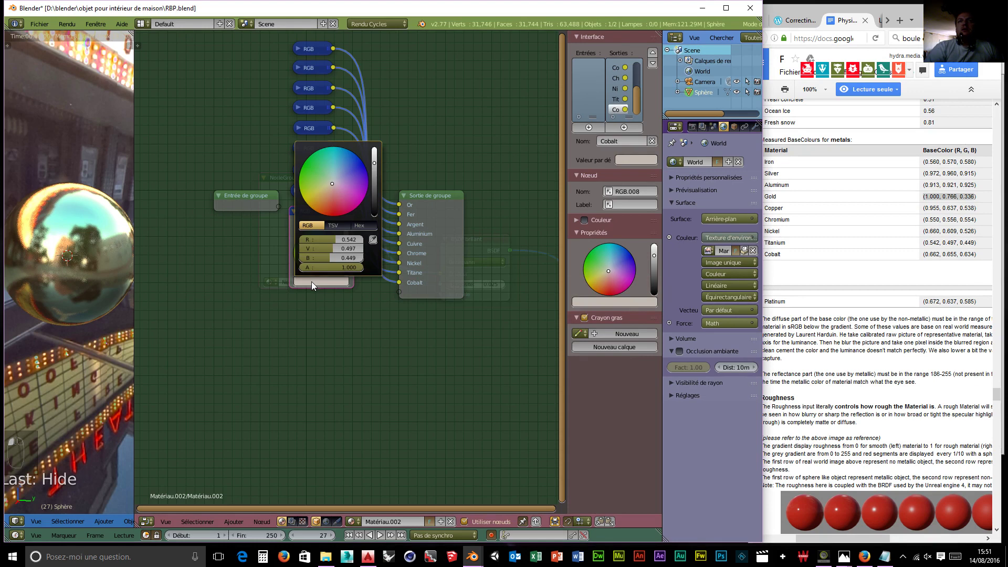
pyautogui.press('KP_0')
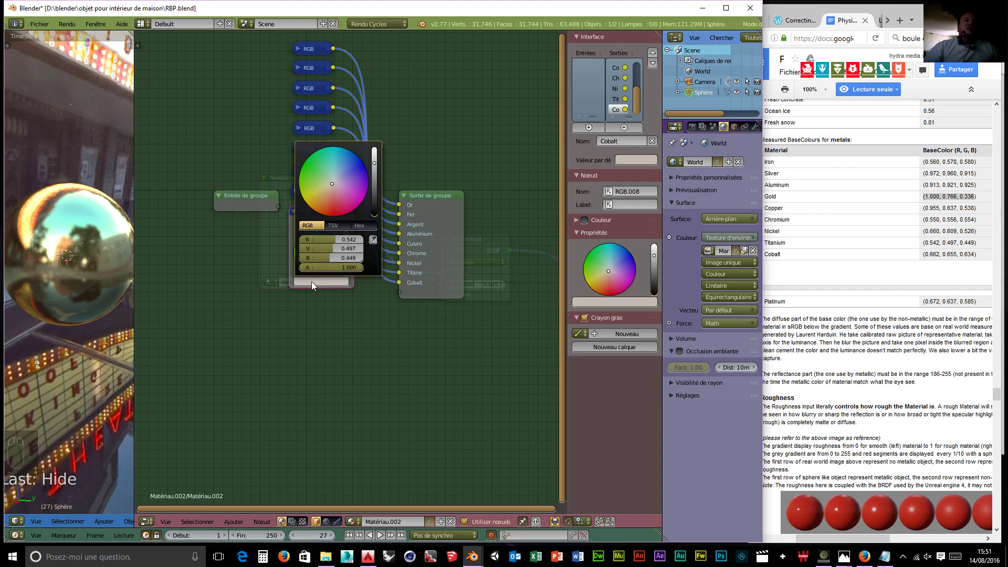
pyautogui.click(311, 240)
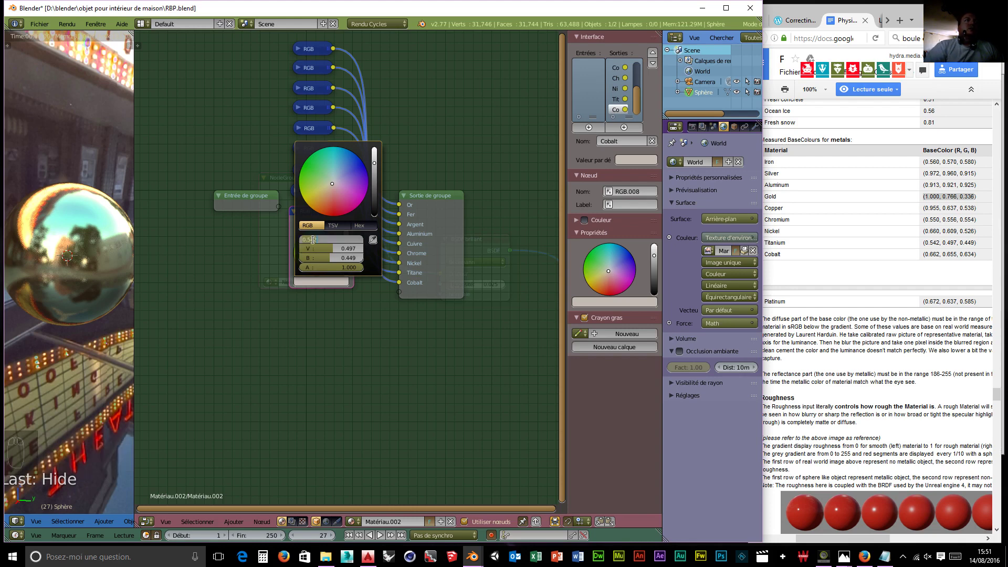
pyautogui.write('0.662')
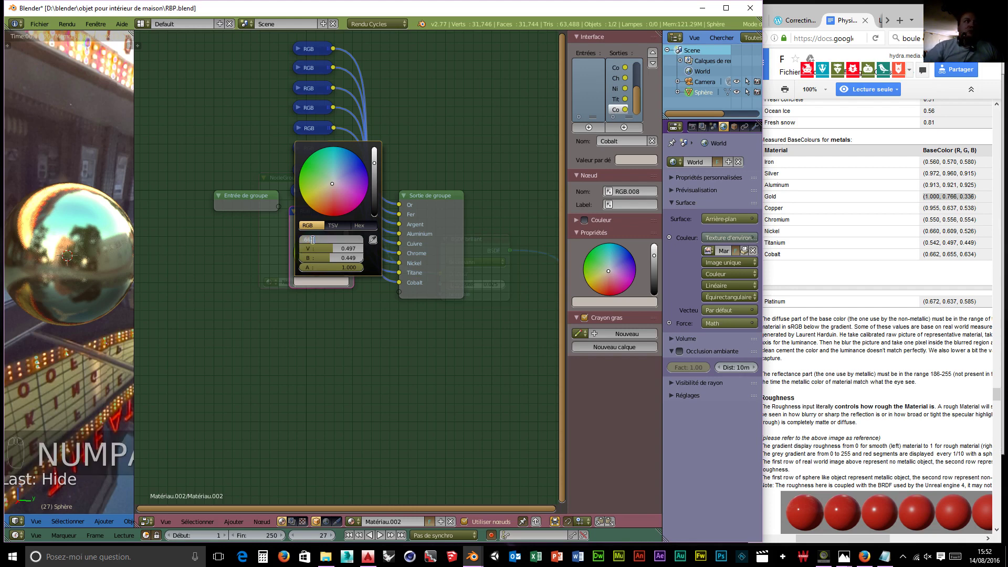
pyautogui.press('Tab')
pyautogui.press('BackSpace')
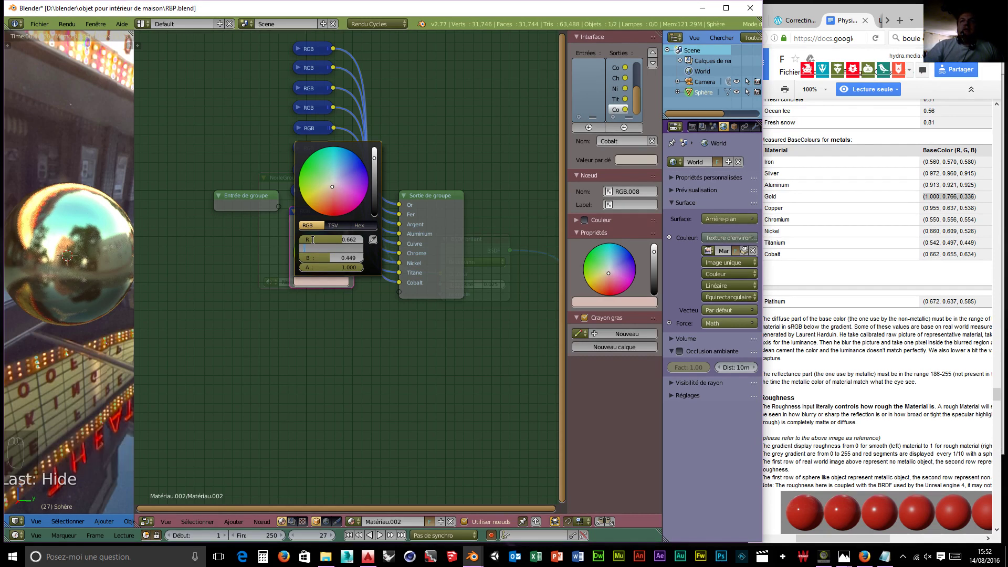
pyautogui.write('0.655')
pyautogui.press('Tab')
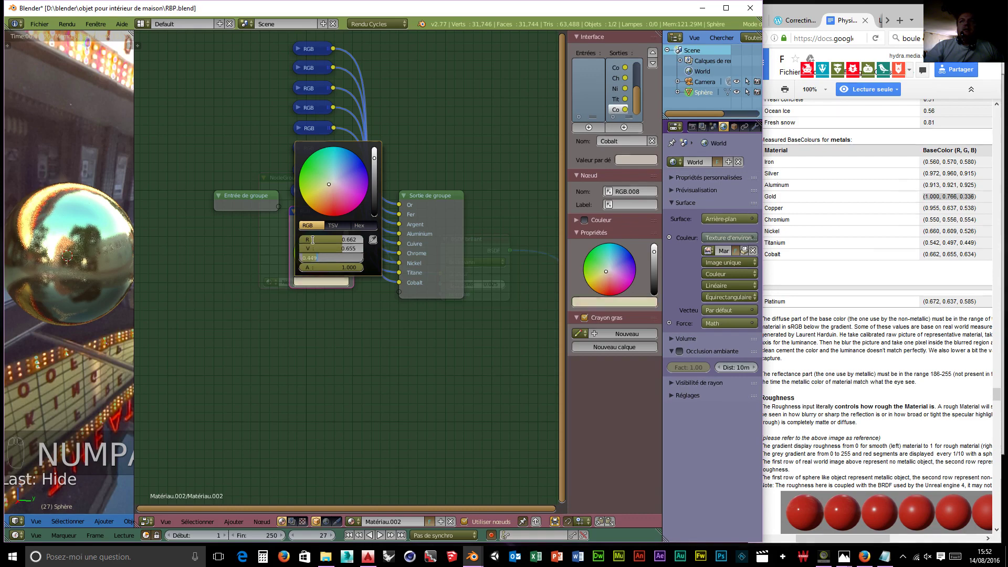
pyautogui.write('0.634')
pyautogui.press('Return')
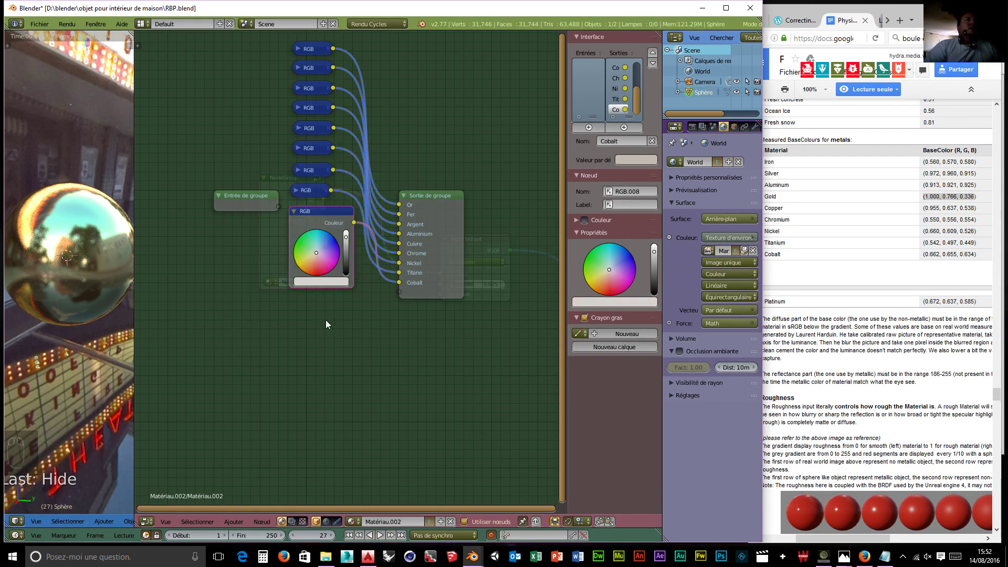
pyautogui.click(294, 211)
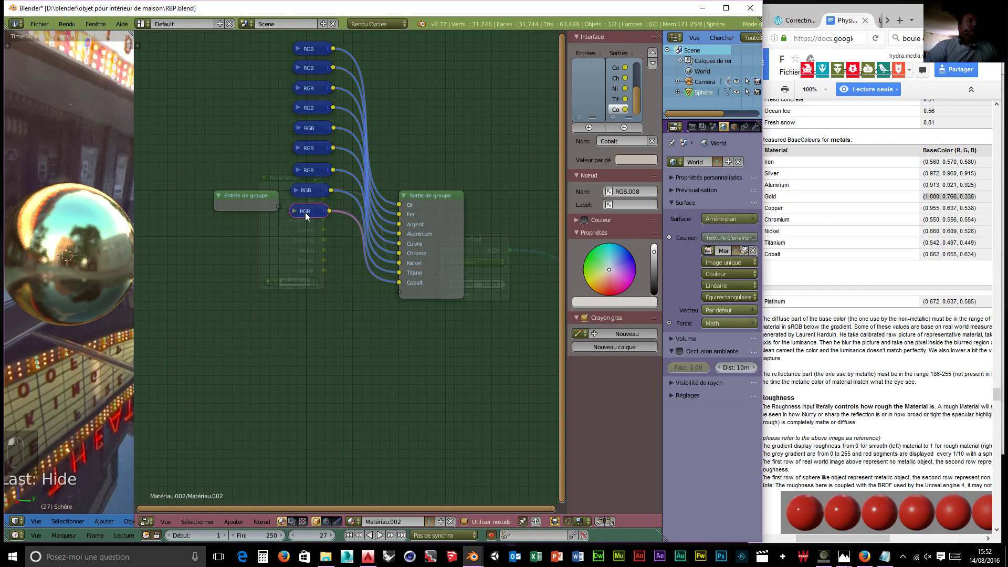
# - Duplicate the cobalt RGB node directly below and connect the copy to a new socket on the group output
pyautogui.click(306, 214)
pyautogui.hotkey('shift', 'd')
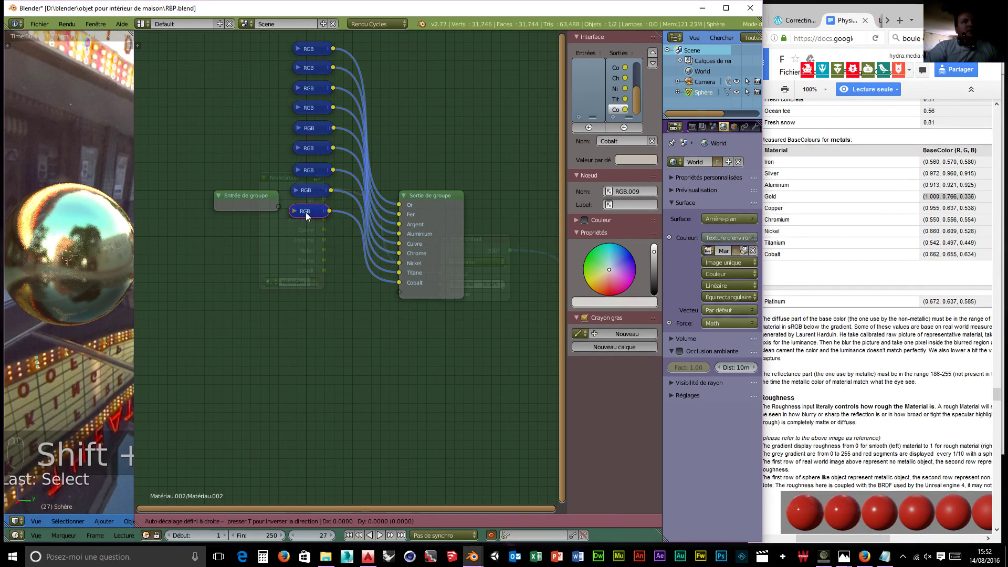
pyautogui.click(321, 238)
pyautogui.moveTo(330, 232); pyautogui.dragTo(399, 292)
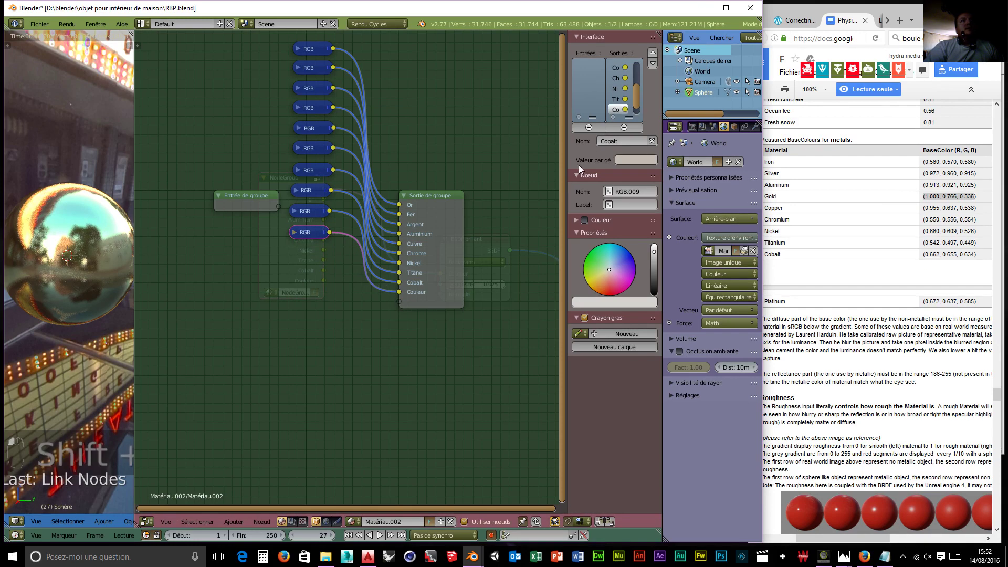
# - Name the newly added tenth group output Platine
pyautogui.scroll(-1, 635, 114)
pyautogui.click(617, 110)
pyautogui.click(619, 141)
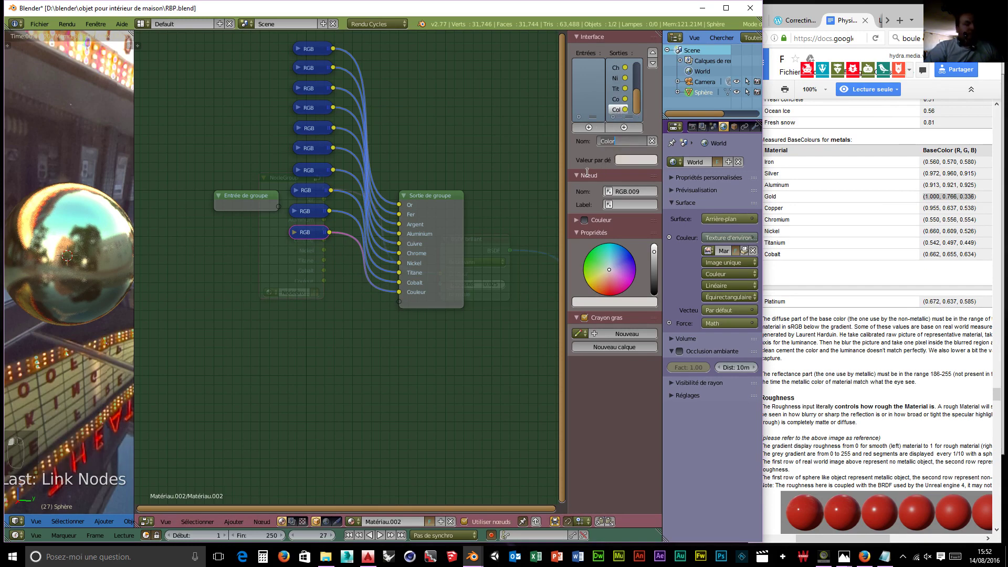
pyautogui.write('Platine')
pyautogui.press('Return')
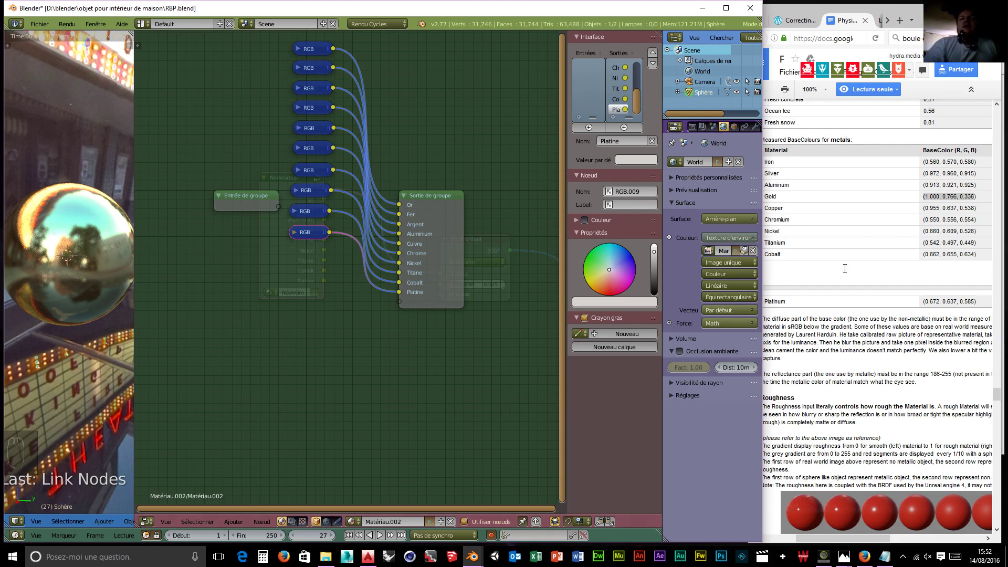
# - Set the RGB node feeding the Platine output to platinum's base colour, R 0.672, G 0.637, B 0.585, and collapse the node
pyautogui.click(297, 232)
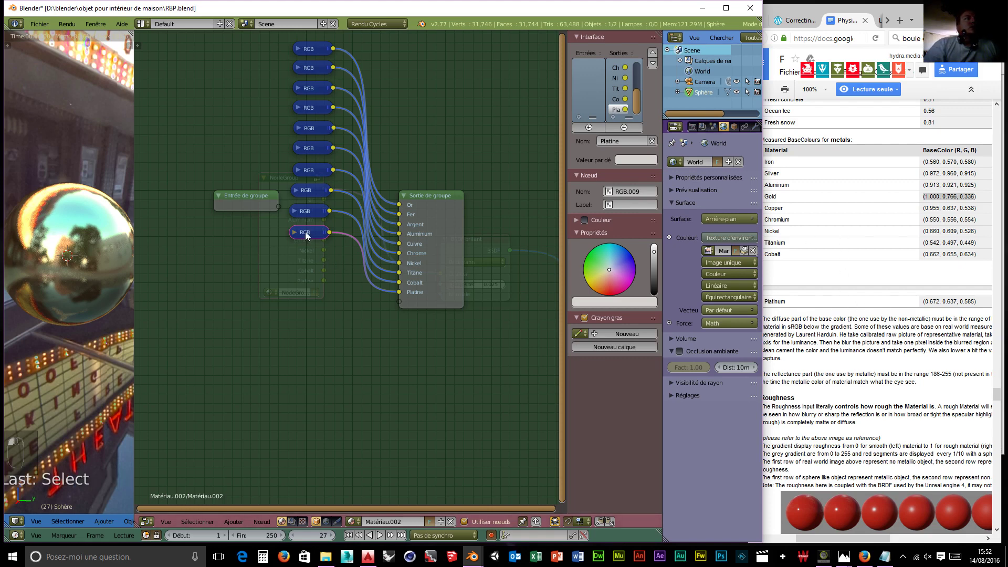
pyautogui.click(295, 232)
pyautogui.click(320, 304)
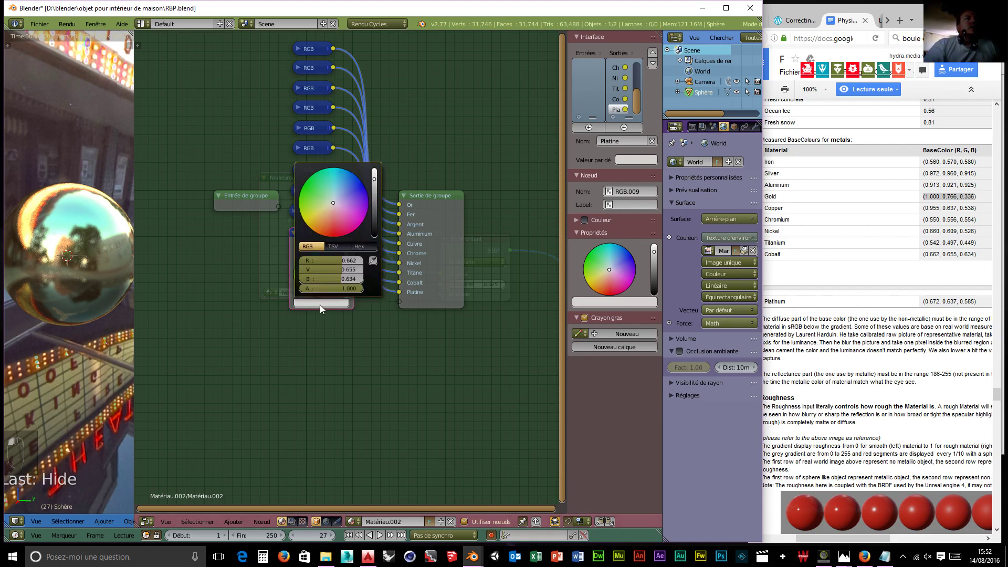
pyautogui.click(351, 260)
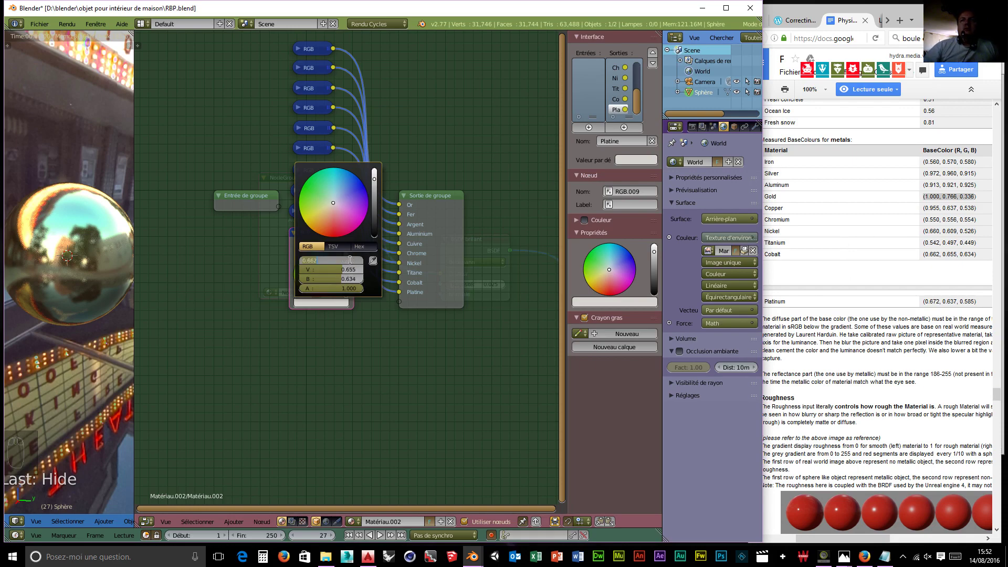
pyautogui.press('BackSpace')
pyautogui.write('.67')
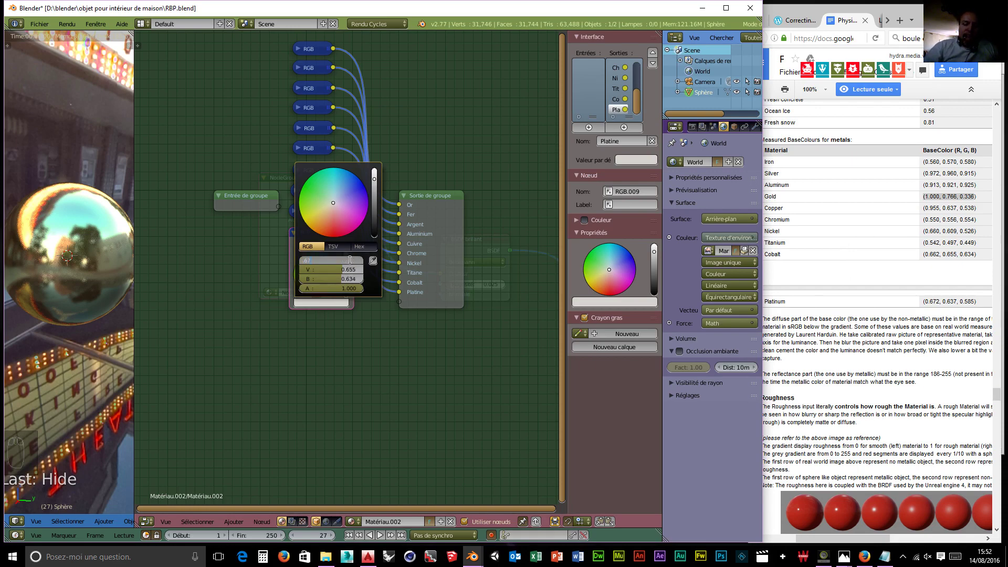
pyautogui.write('2')
pyautogui.press('Tab')
pyautogui.press('BackSpace')
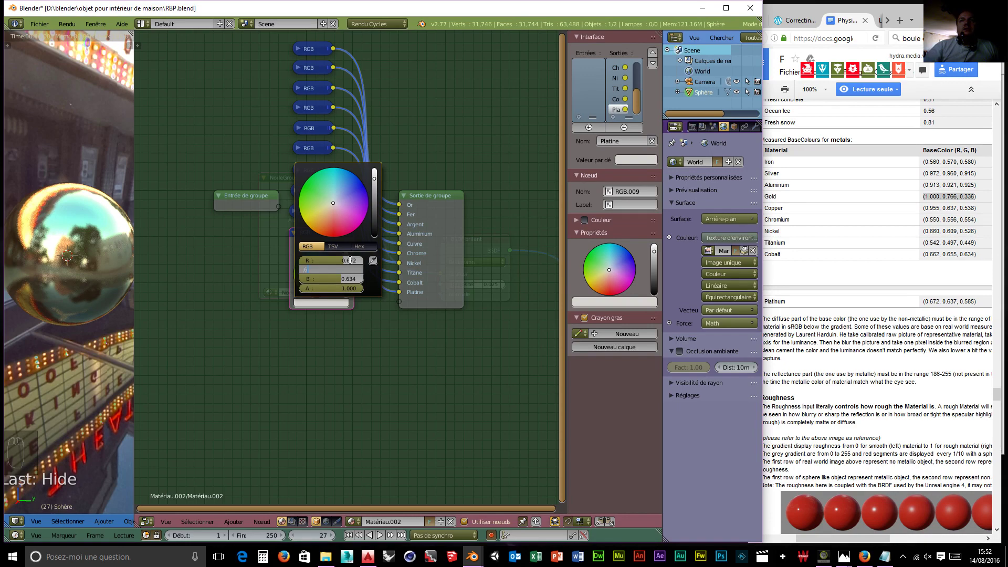
pyautogui.press('Tab')
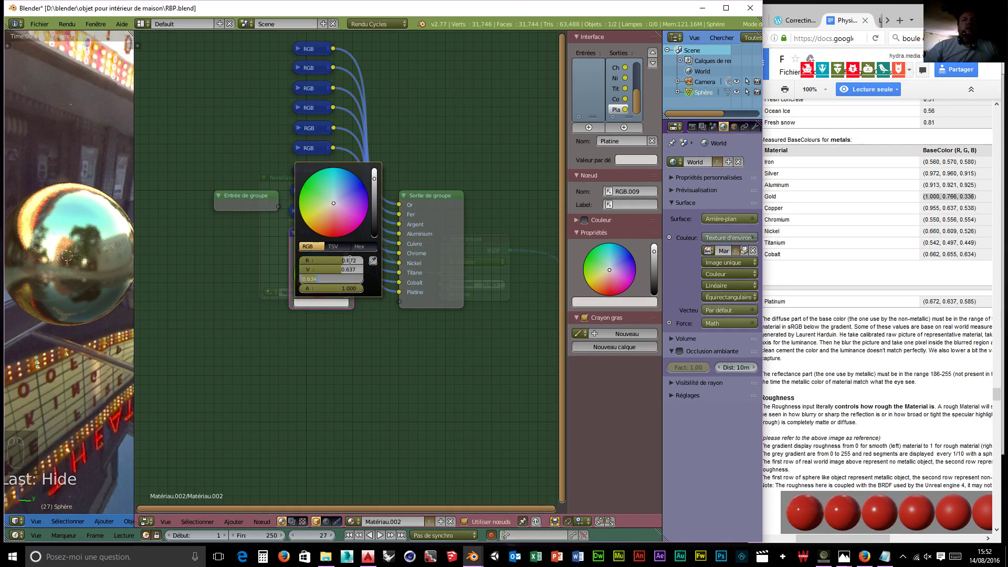
pyautogui.press('BackSpace')
pyautogui.press('Return')
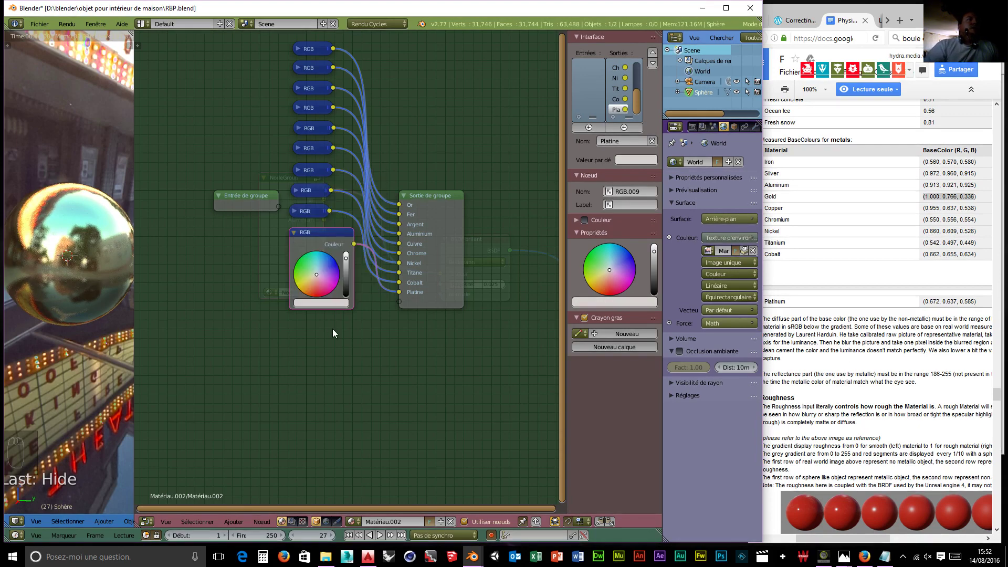
pyautogui.press('h')
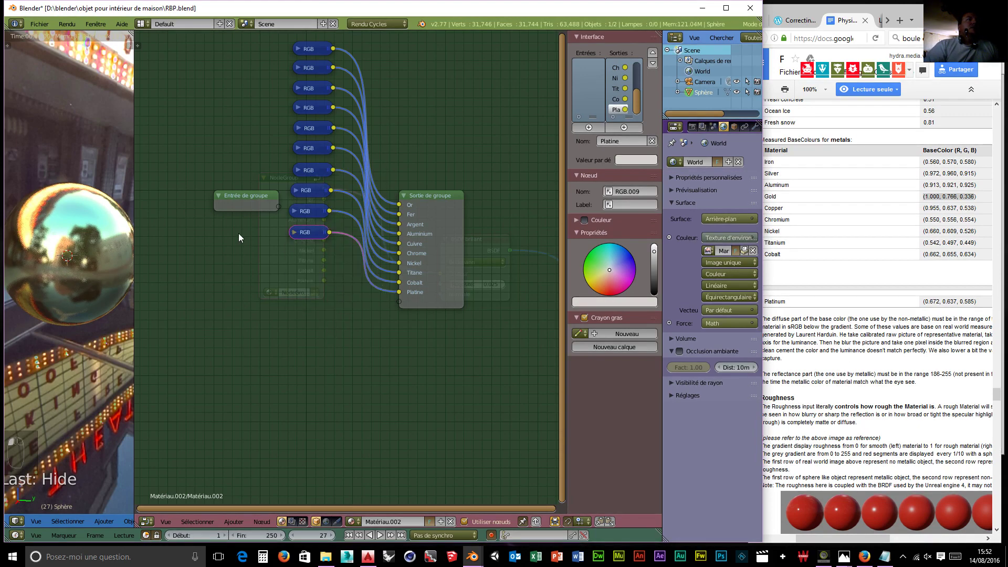
# - Exit the node group, rename it Couleur de base métaux, and widen its node until the full name fits
pyautogui.click(237, 195)
pyautogui.press('Tab')
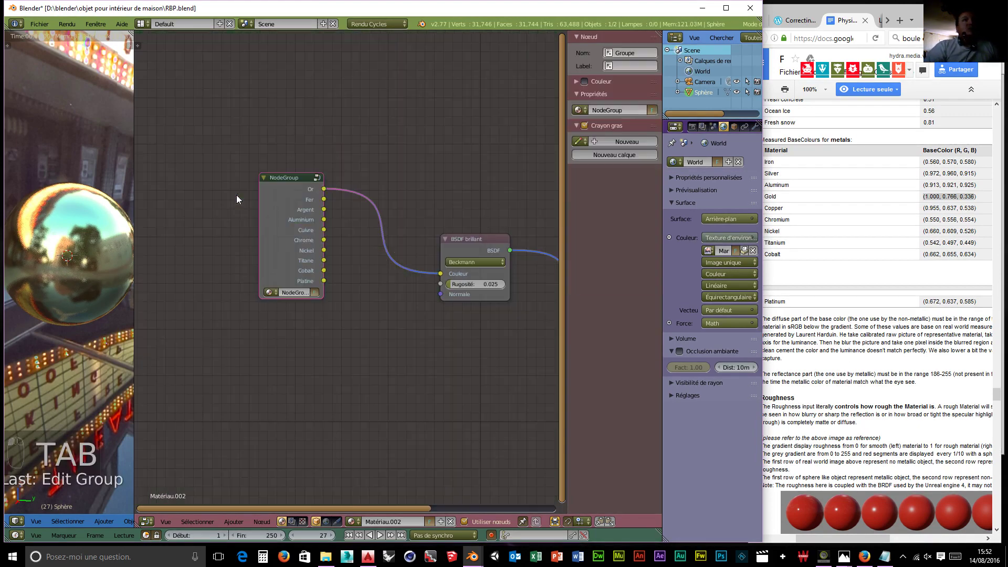
pyautogui.click(629, 110)
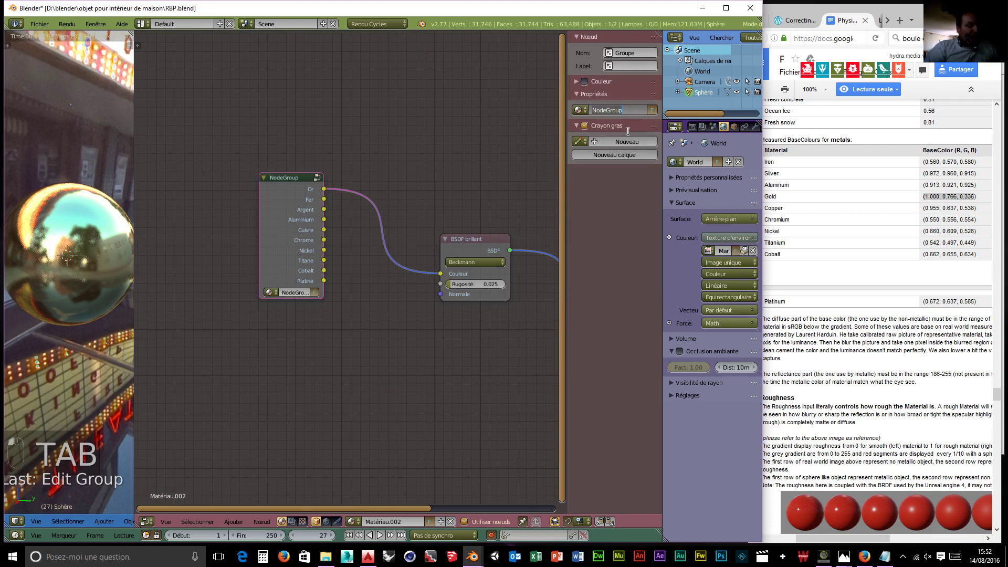
pyautogui.write('Couleu')
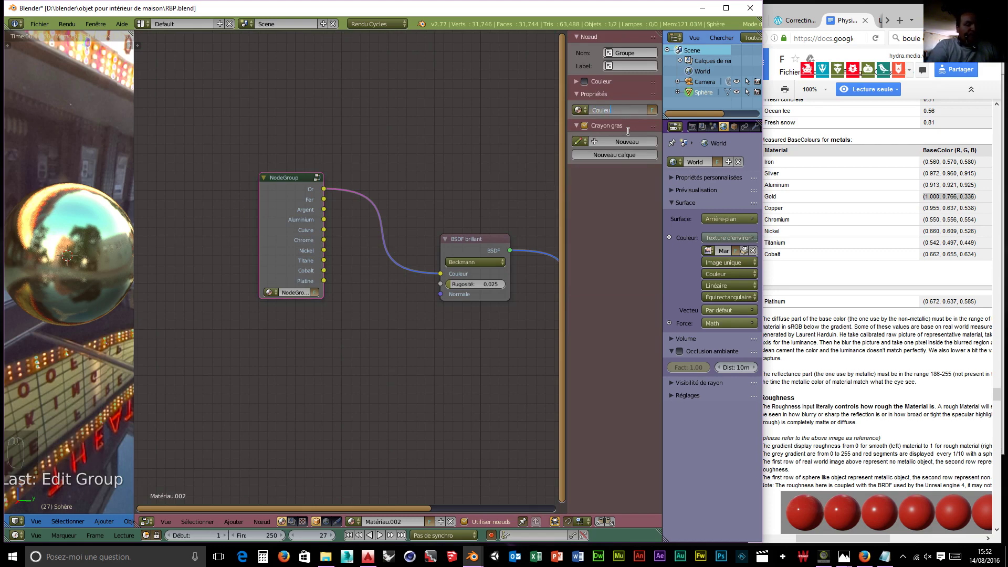
pyautogui.write('r deba')
pyautogui.write('se')
pyautogui.write(' métaux')
pyautogui.press('Return')
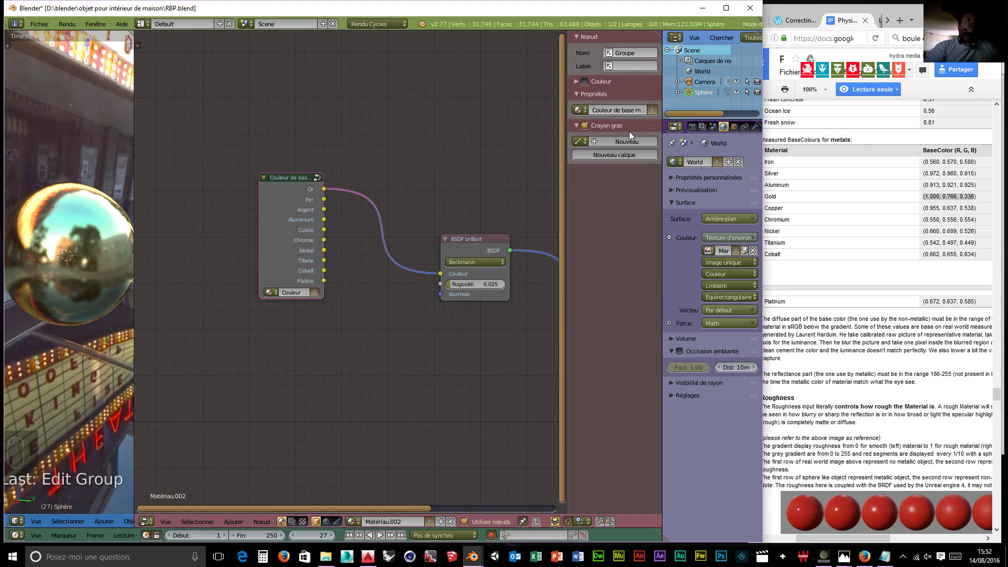
pyautogui.moveTo(260, 247); pyautogui.dragTo(212, 248)
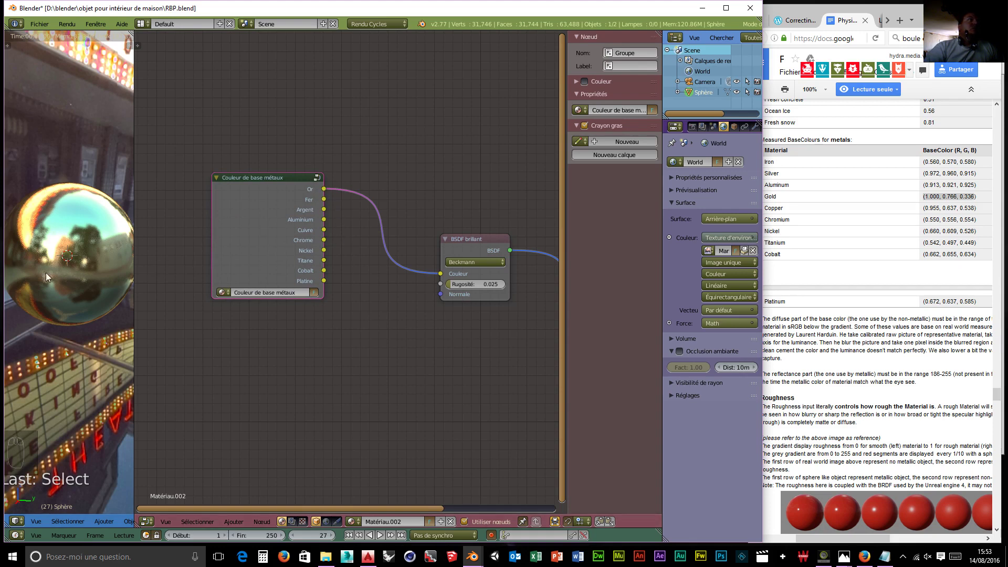
# - Preview each metal by linking Fer, Argent, Aluminium, Cuivre, Chrome, Nickel and Titane in turn to the BSDF brillant node's Couleur input
pyautogui.moveTo(324, 199); pyautogui.dragTo(440, 273)
pyautogui.moveTo(324, 210); pyautogui.dragTo(441, 274)
pyautogui.moveTo(324, 219); pyautogui.dragTo(441, 273)
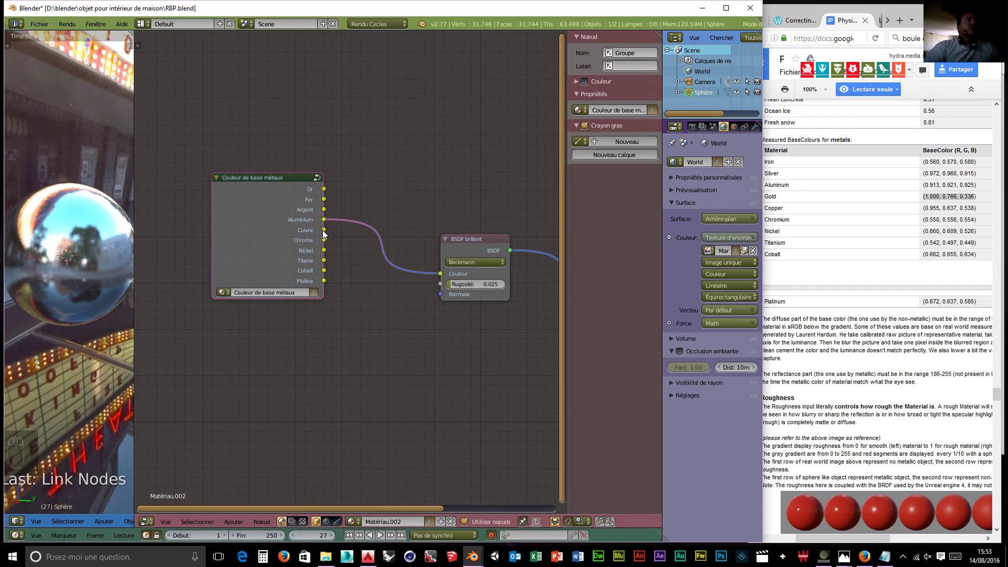
pyautogui.moveTo(324, 230); pyautogui.dragTo(440, 274)
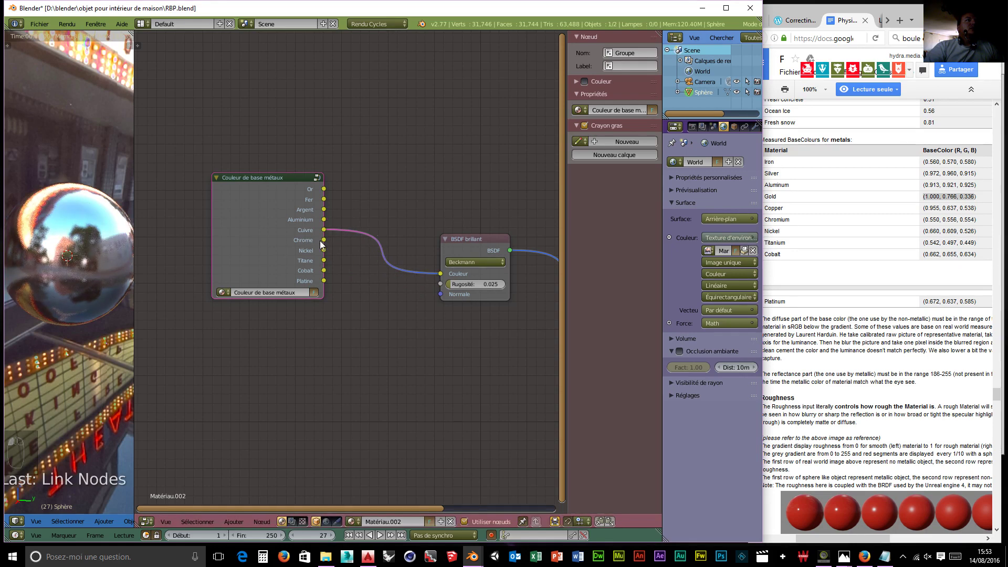
pyautogui.moveTo(324, 240); pyautogui.dragTo(441, 273)
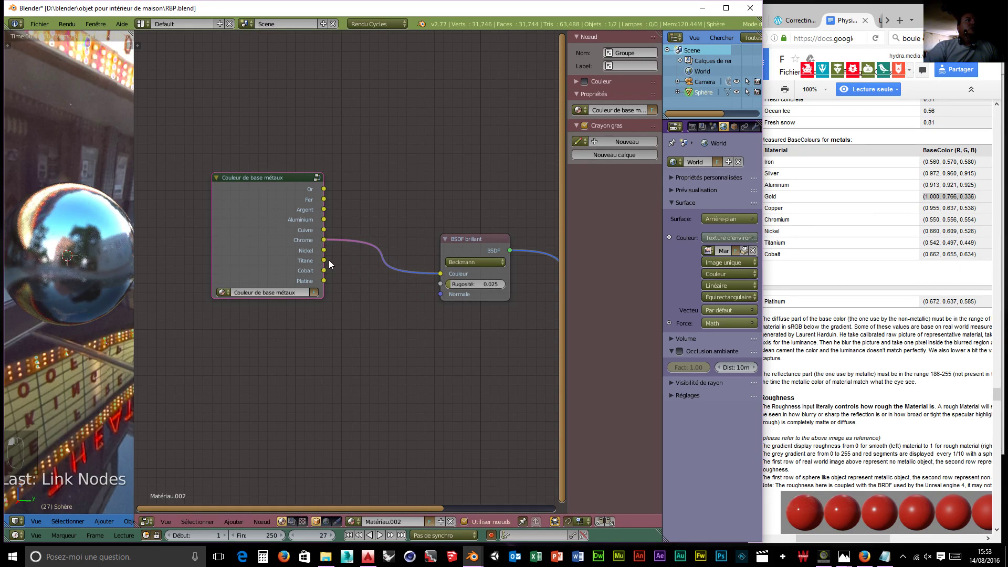
pyautogui.moveTo(324, 250); pyautogui.dragTo(440, 273)
pyautogui.moveTo(324, 260); pyautogui.dragTo(441, 273)
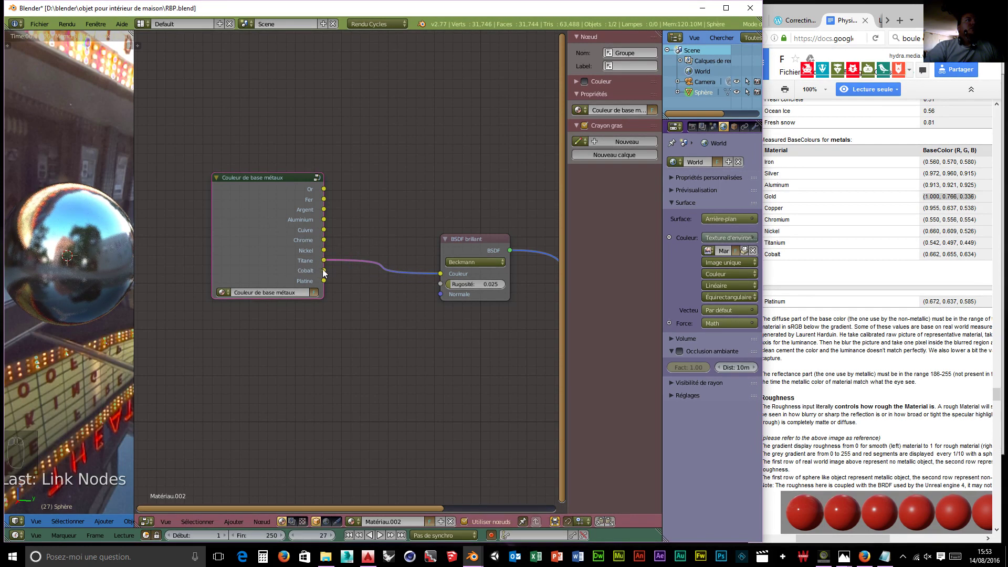
# - Connect the base metals group's Cobalt output to the BSDF brillant node's Couleur input, and replace that link with the Platine output
pyautogui.moveTo(323, 270); pyautogui.dragTo(440, 273)
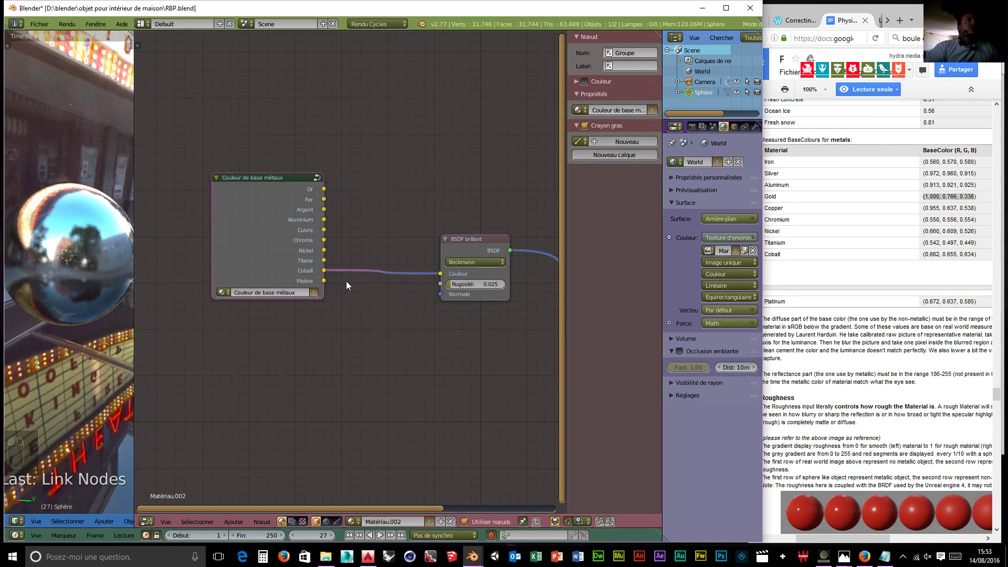
pyautogui.moveTo(323, 281); pyautogui.dragTo(440, 273)
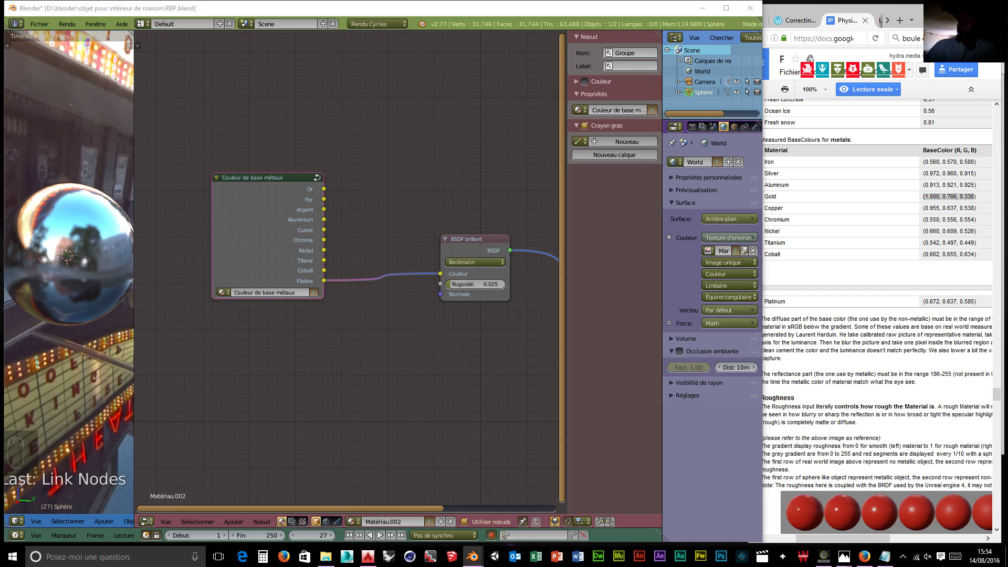
pyautogui.moveTo(381, 383); pyautogui.dragTo(259, 350, button='middle')
pyautogui.scroll(-2, 289, 325)
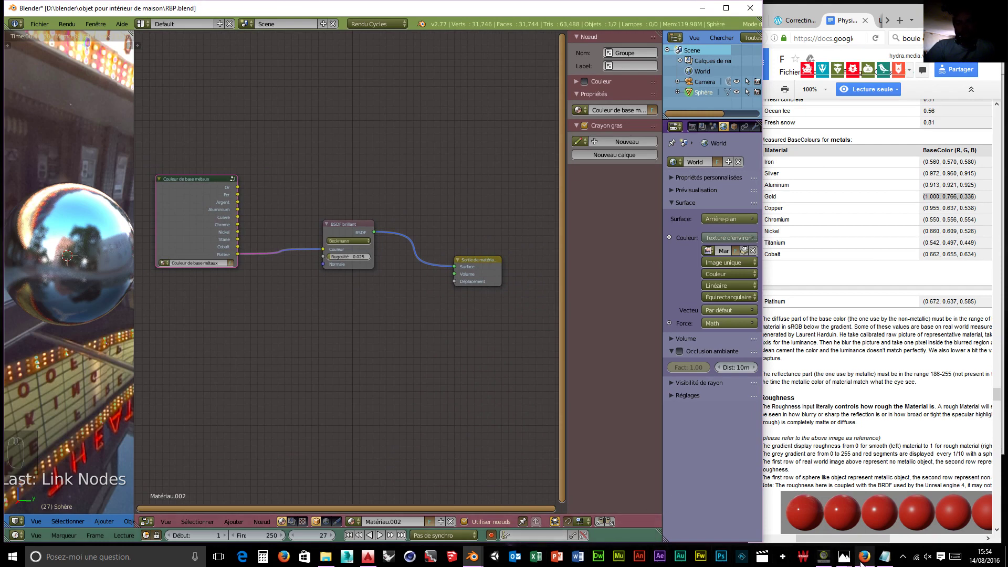
# - Switch to Photos to view the light ray diagram Sans titre.png, and return to Blender
pyautogui.moveTo(851, 561)
pyautogui.click(804, 512)
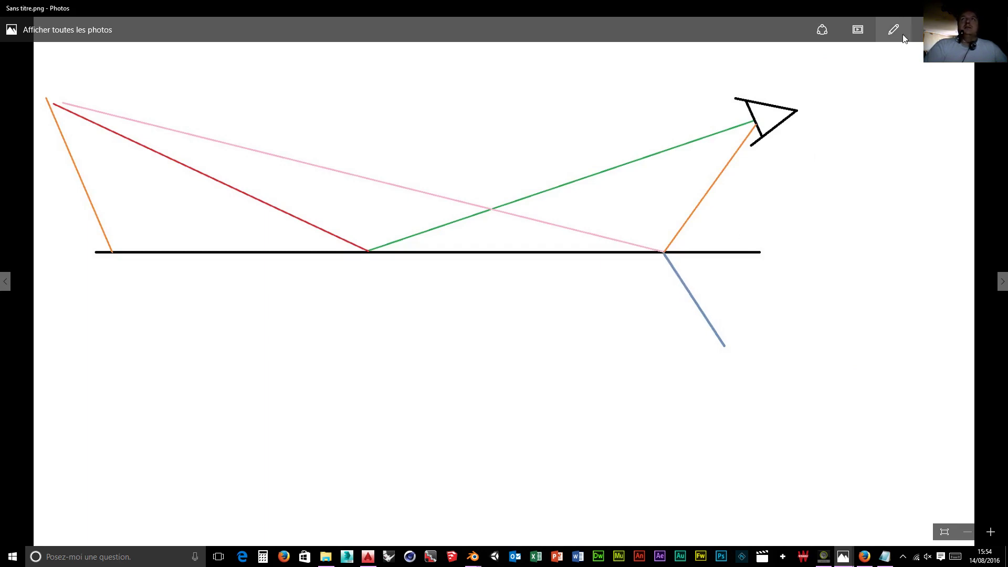
pyautogui.hotkey('alt', 'Tab')
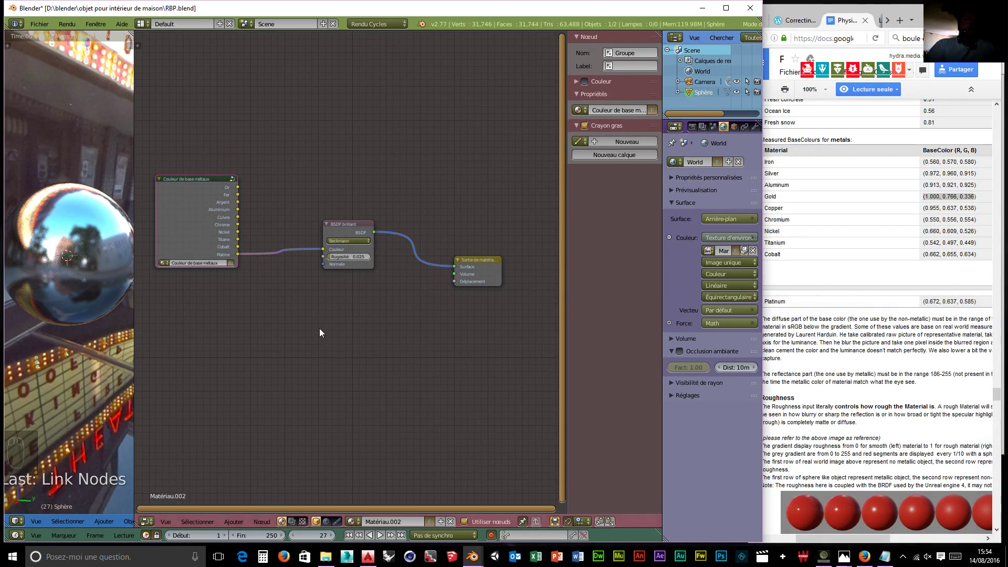
# - Add the existing Fresnel node group to the material and place it below the Couleur de base métaux group
pyautogui.keyDown('ctrl'); pyautogui.scroll(-5, 347, 368); pyautogui.keyUp('ctrl')
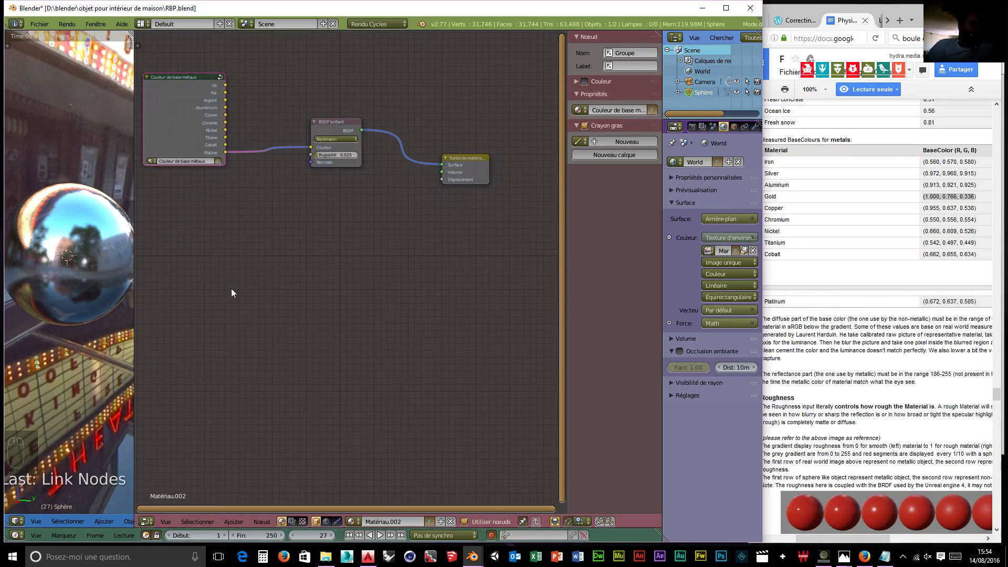
pyautogui.hotkey('shift', 'a')
pyautogui.moveTo(231, 289)
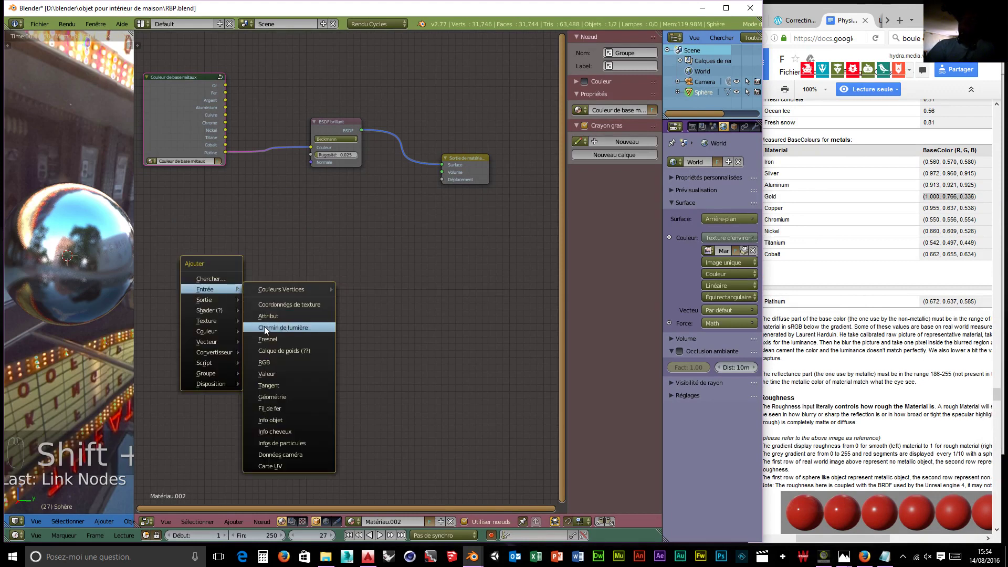
pyautogui.moveTo(210, 373)
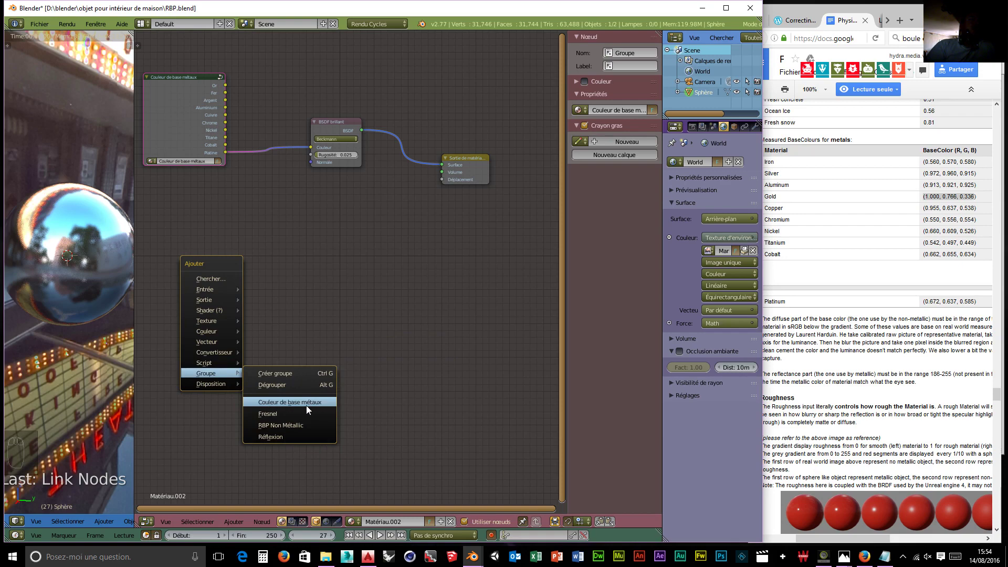
pyautogui.click(266, 414)
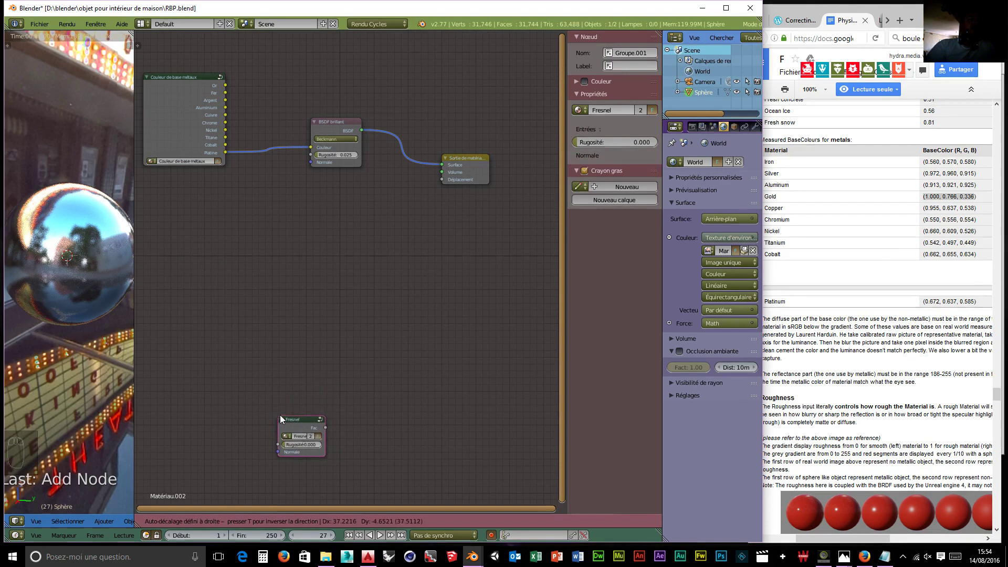
pyautogui.click(223, 256)
pyautogui.scroll(1, 232, 323)
pyautogui.scroll(1, 232, 324)
pyautogui.moveTo(236, 346); pyautogui.dragTo(303, 353, button='middle')
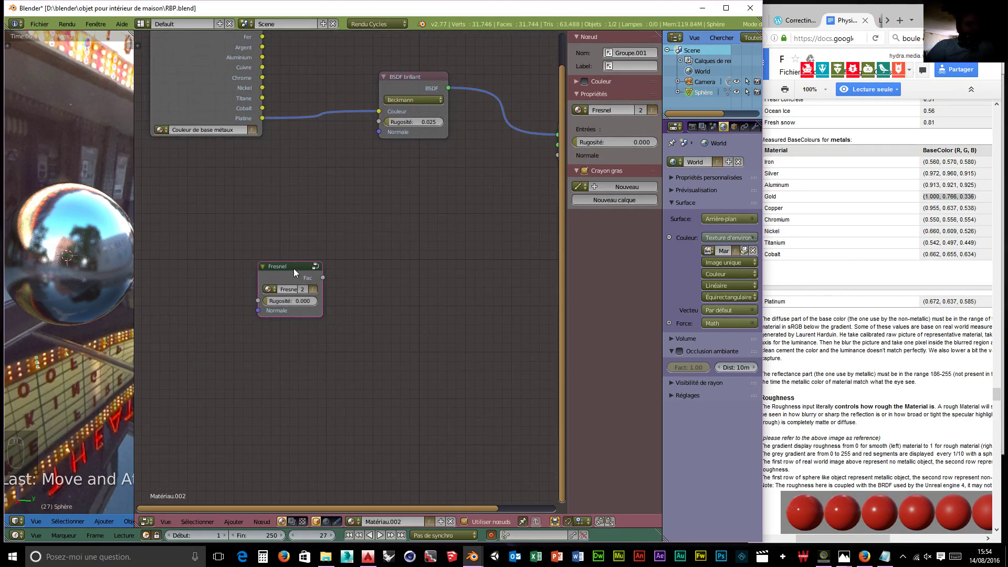
# - Open the Fresnel group for editing and spread out its Géométrie, Fresnel, Mélanger, group input and group output nodes
pyautogui.press('Tab')
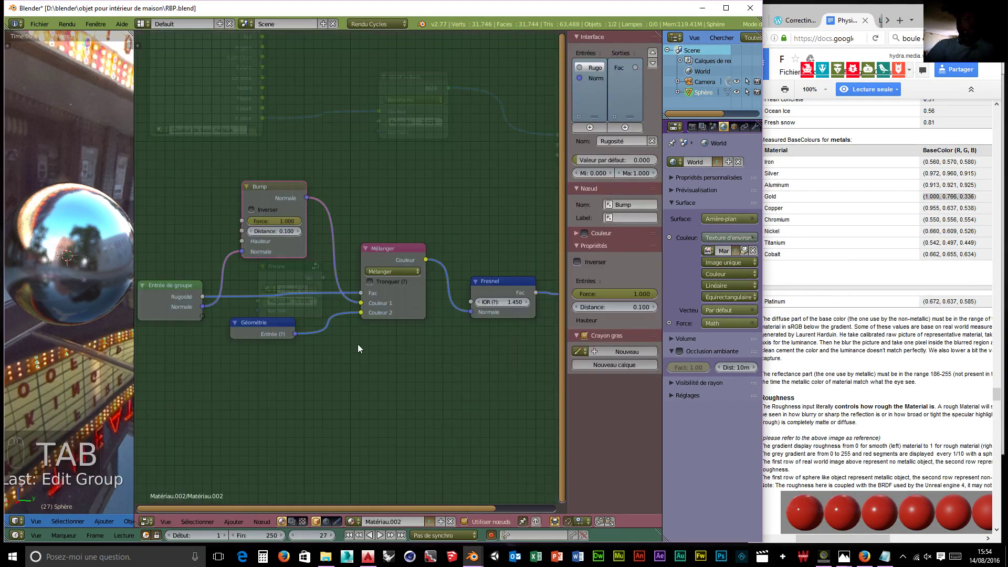
pyautogui.scroll(-3, 358, 345)
pyautogui.moveTo(370, 344); pyautogui.dragTo(411, 345, button='middle')
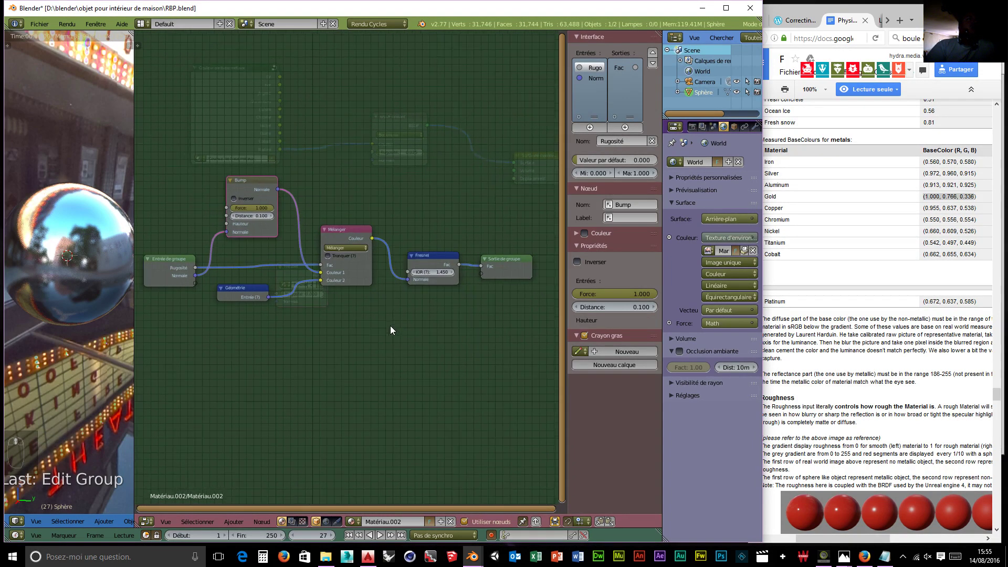
pyautogui.moveTo(260, 295); pyautogui.dragTo(236, 335)
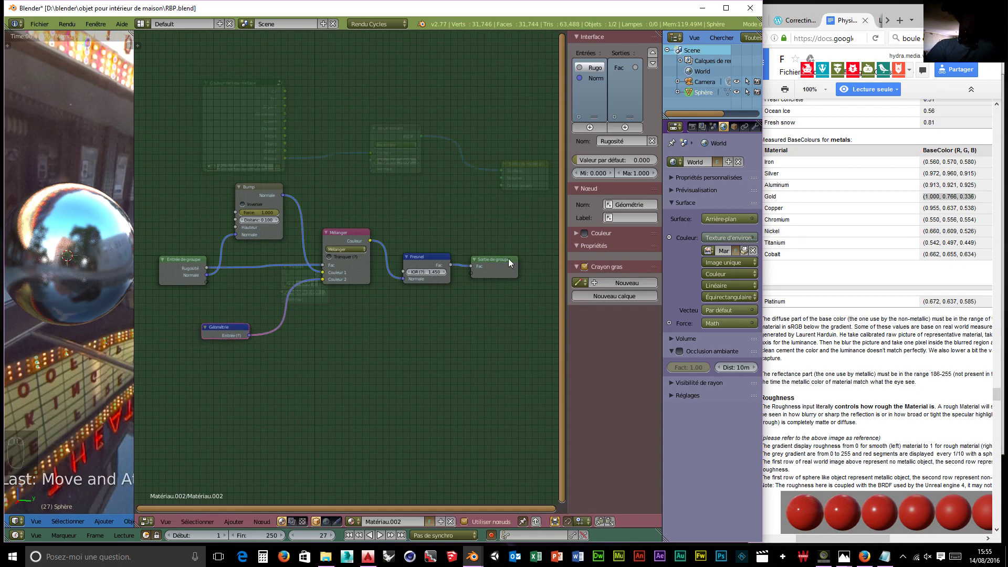
pyautogui.moveTo(508, 258); pyautogui.dragTo(544, 287)
pyautogui.moveTo(433, 257); pyautogui.dragTo(438, 288)
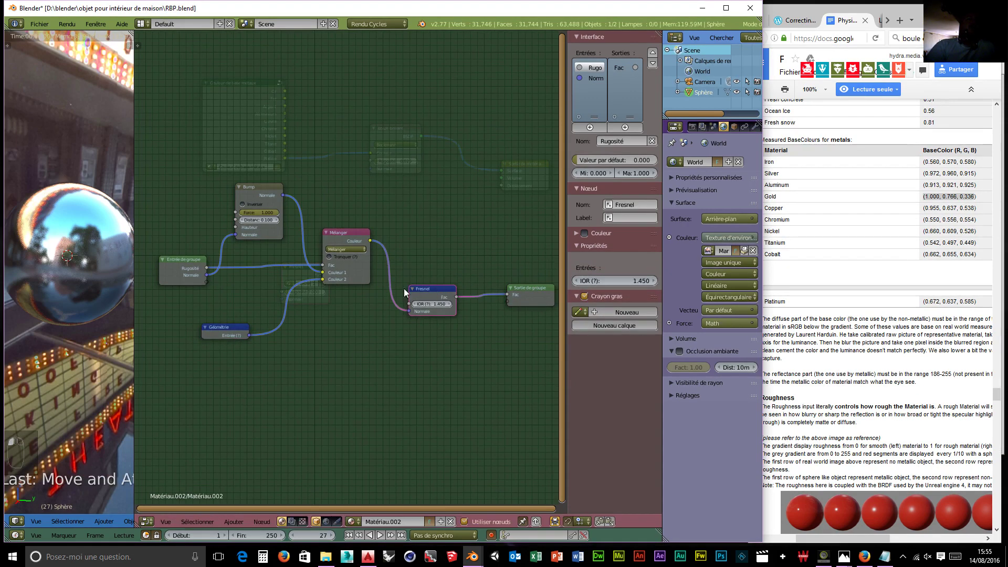
pyautogui.moveTo(348, 235)
pyautogui.mouseDown()
pyautogui.moveTo(342, 229)
pyautogui.moveTo(350, 235)
pyautogui.mouseUp()
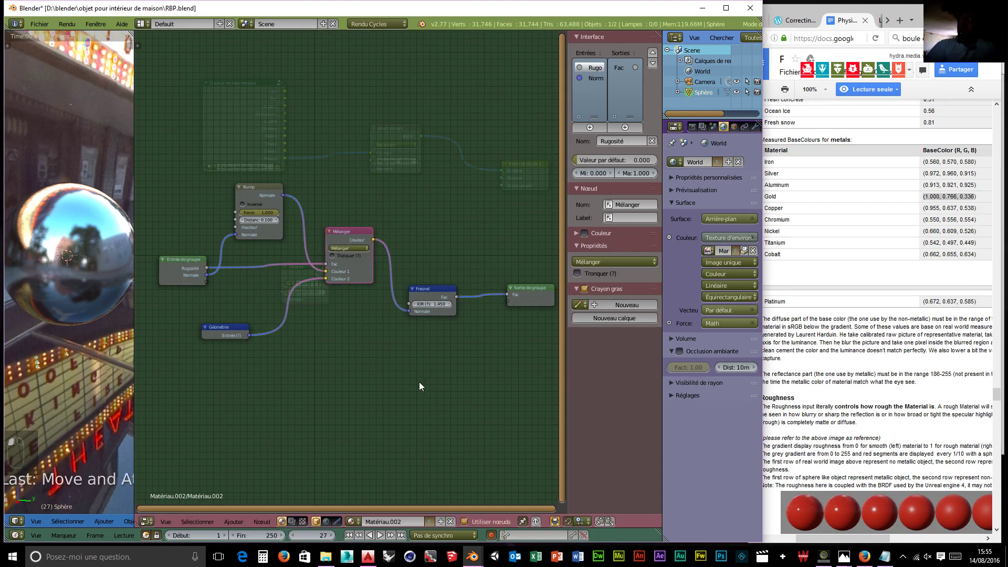
pyautogui.moveTo(407, 402); pyautogui.dragTo(412, 381, button='middle')
pyautogui.moveTo(188, 242); pyautogui.dragTo(176, 243)
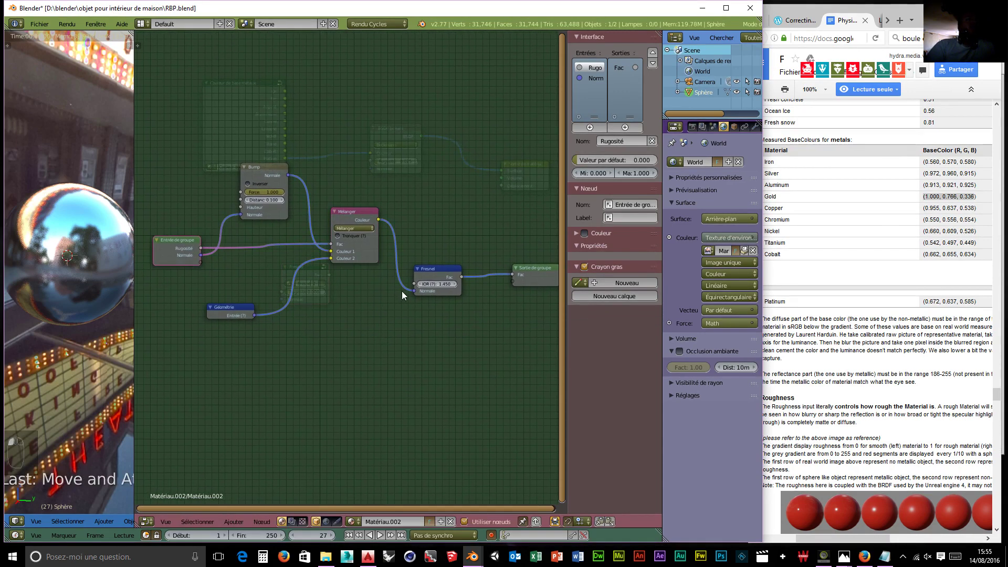
# - Expose the Fresnel node's IOR as a group input and move it above the Normale input
pyautogui.moveTo(413, 284); pyautogui.dragTo(202, 262)
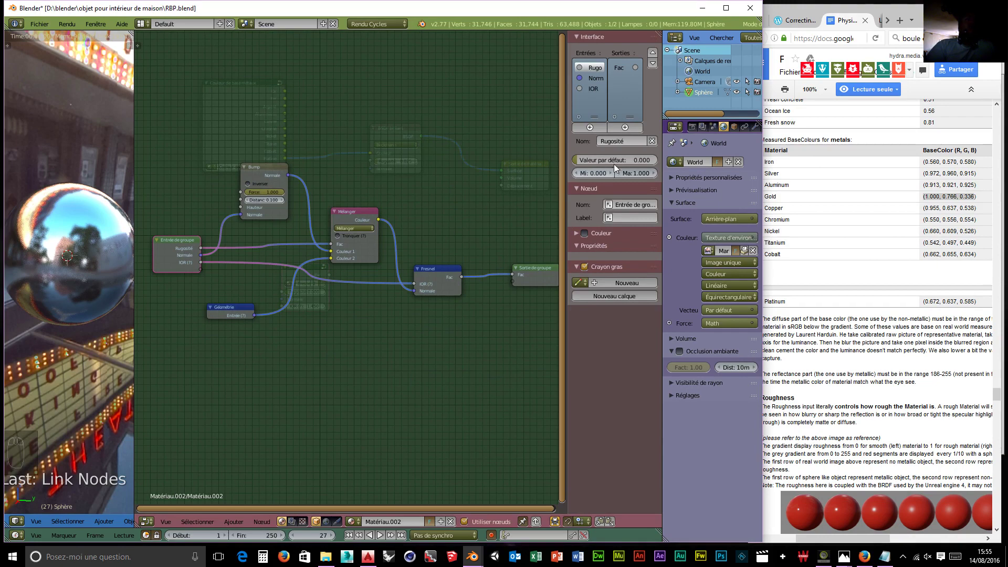
pyautogui.click(597, 89)
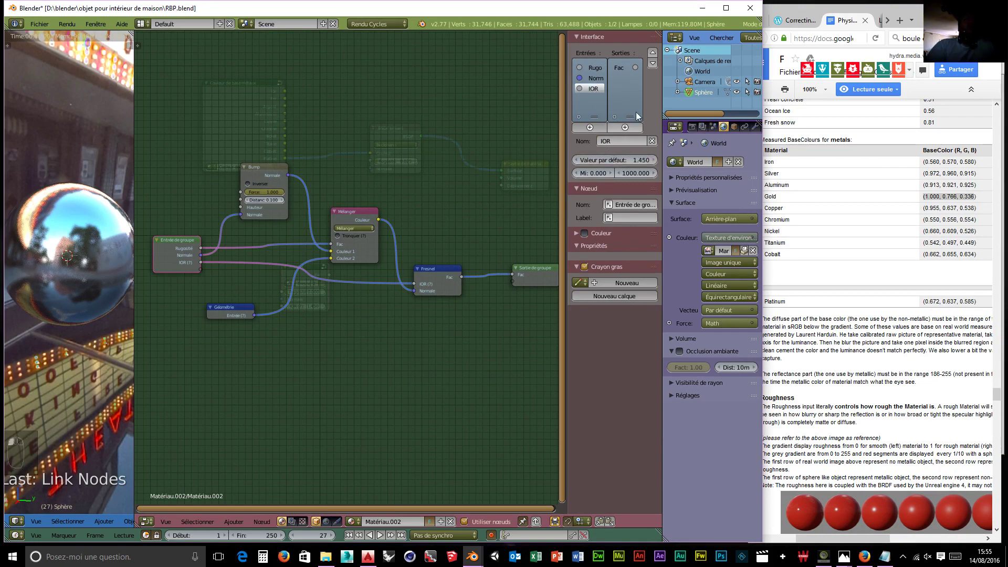
pyautogui.click(652, 53)
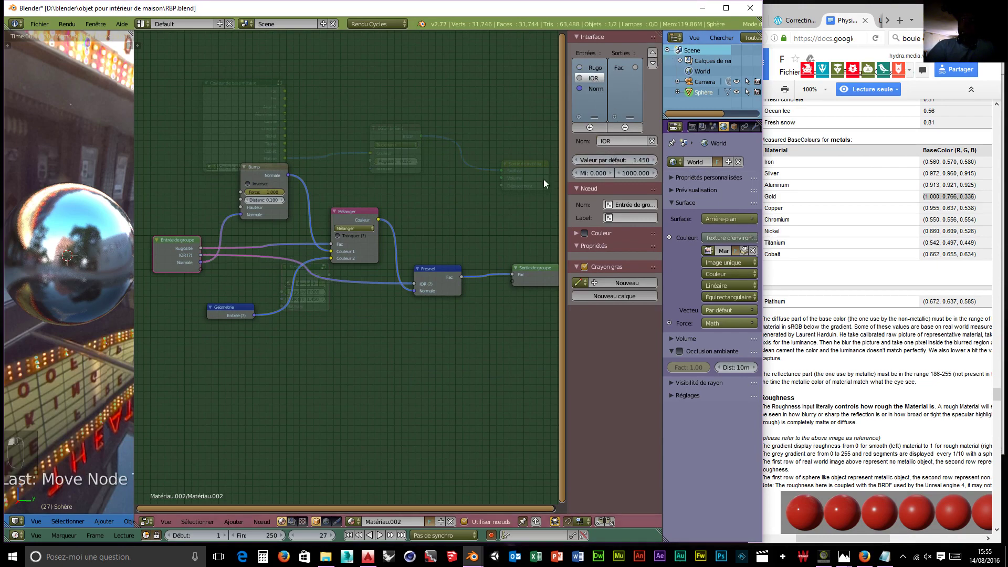
# - Duplicate the Fresnel node inside the group and place the copy just below the original
pyautogui.moveTo(427, 384); pyautogui.dragTo(405, 350, button='middle')
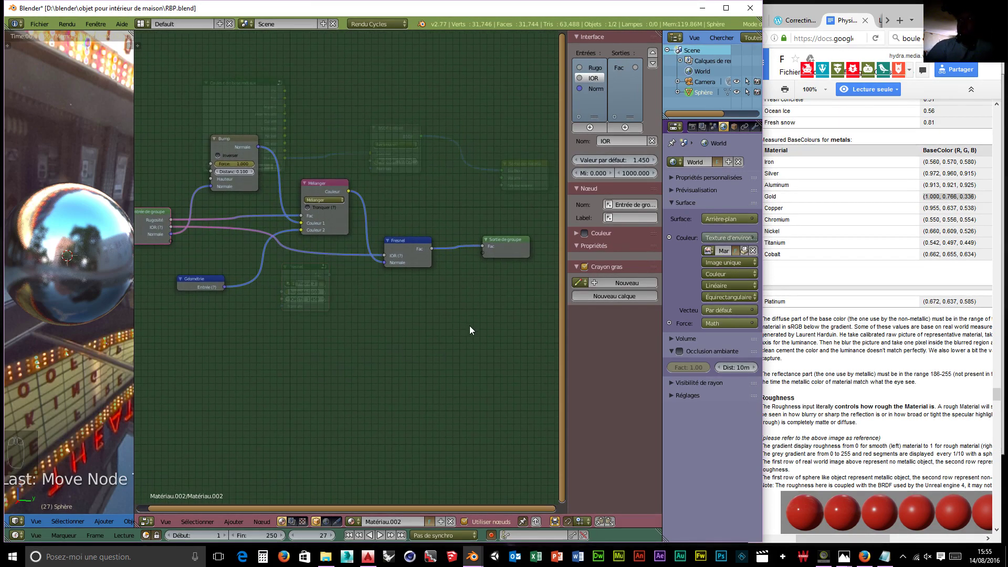
pyautogui.click(406, 243)
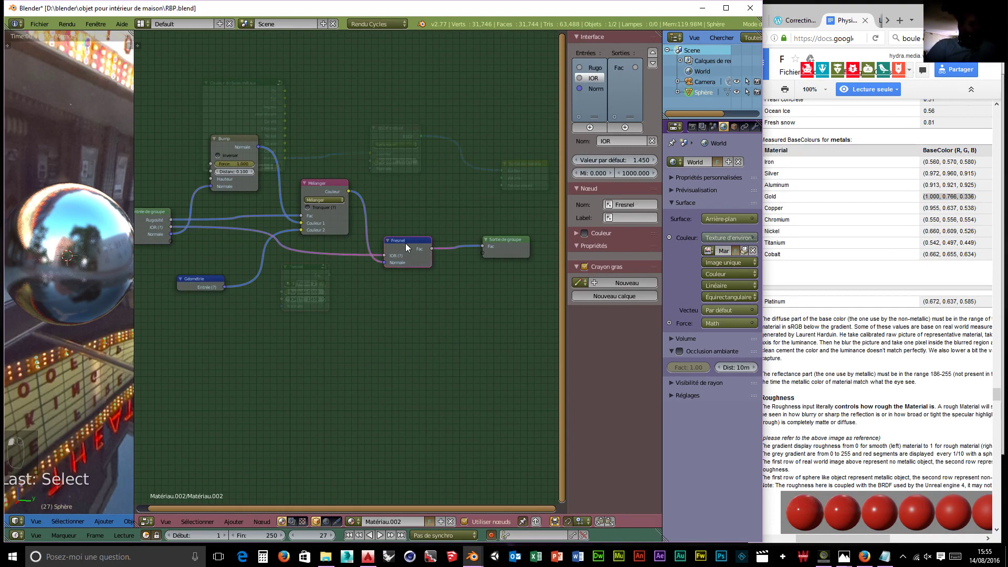
pyautogui.hotkey('shift', 'd')
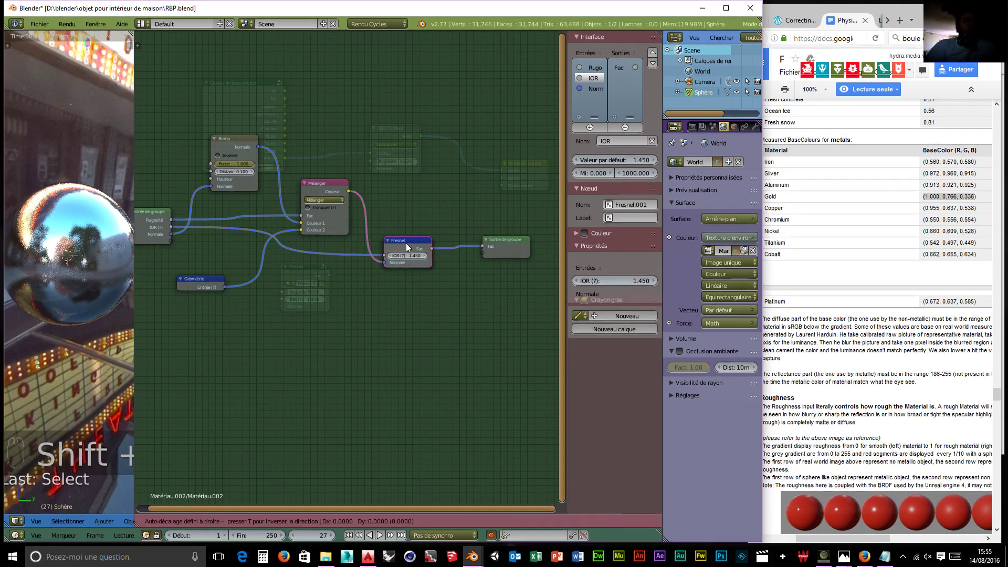
pyautogui.click(402, 296)
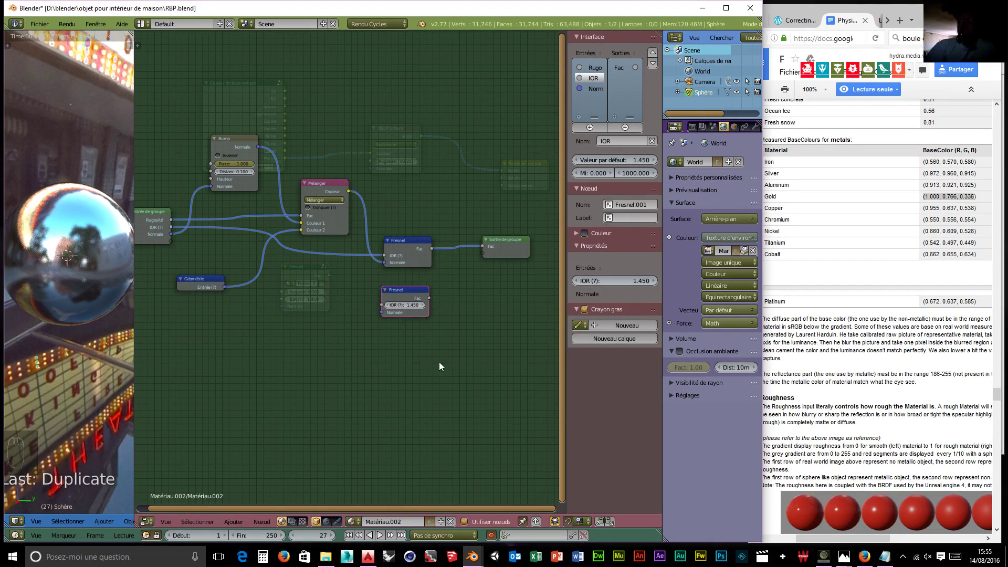
# - Add a Math node set to Soustraire, subtract the duplicate Fresnel's Fac from the original's, and link the result to a new group output
pyautogui.moveTo(488, 257); pyautogui.dragTo(516, 264)
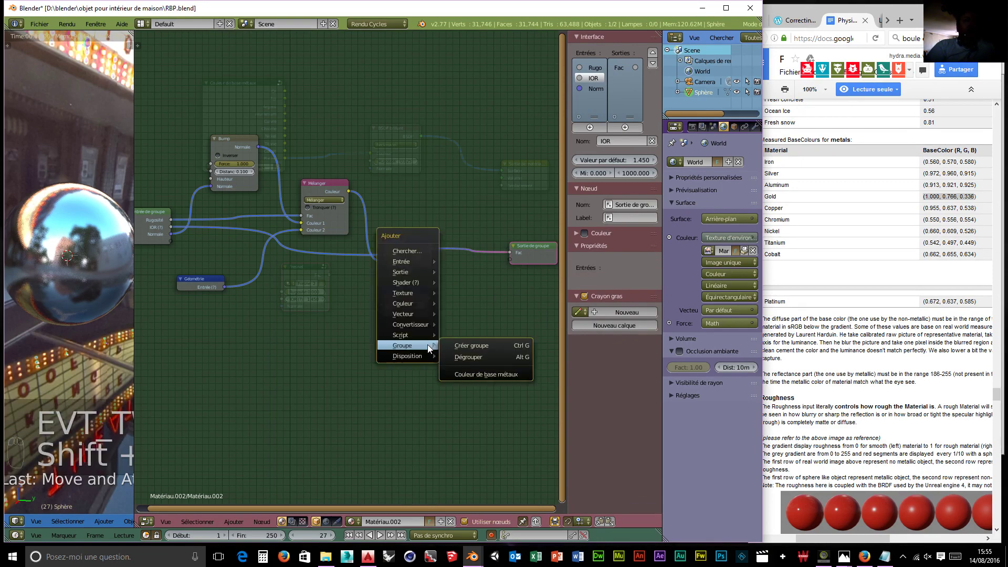
pyautogui.hotkey('shift', 'a')
pyautogui.moveTo(425, 324)
pyautogui.click(487, 327)
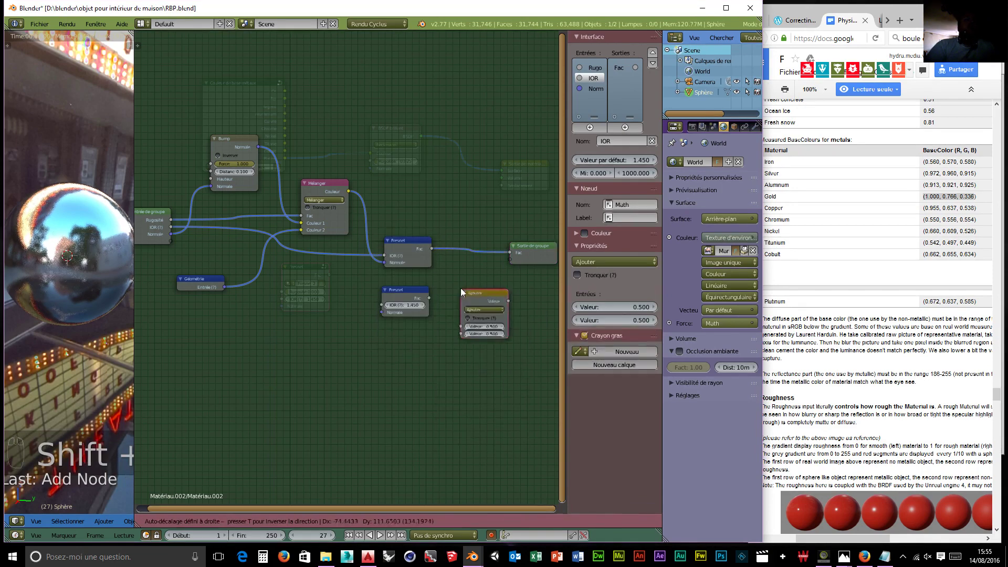
pyautogui.click(467, 288)
pyautogui.click(476, 292)
pyautogui.click(476, 276)
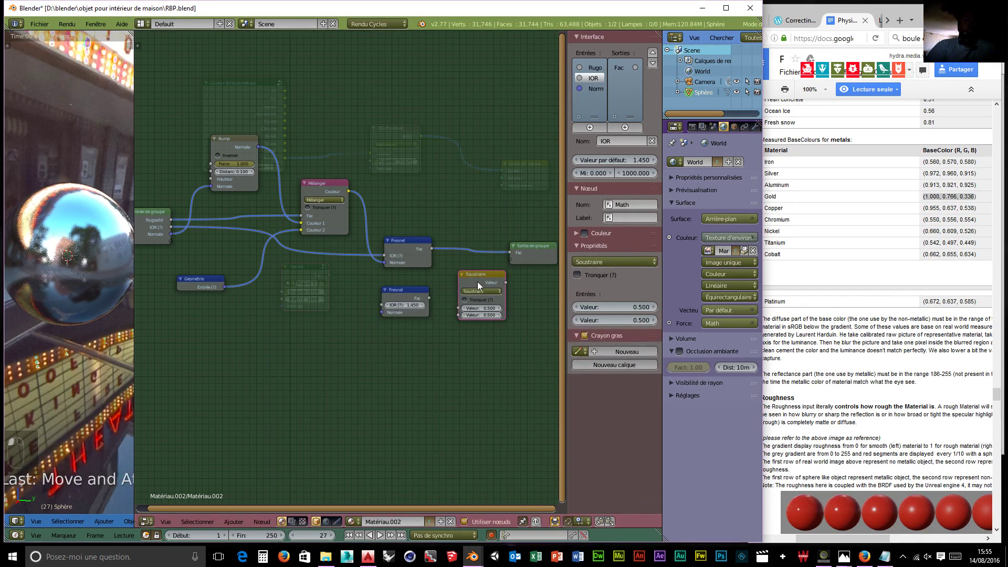
pyautogui.moveTo(431, 248); pyautogui.dragTo(458, 315)
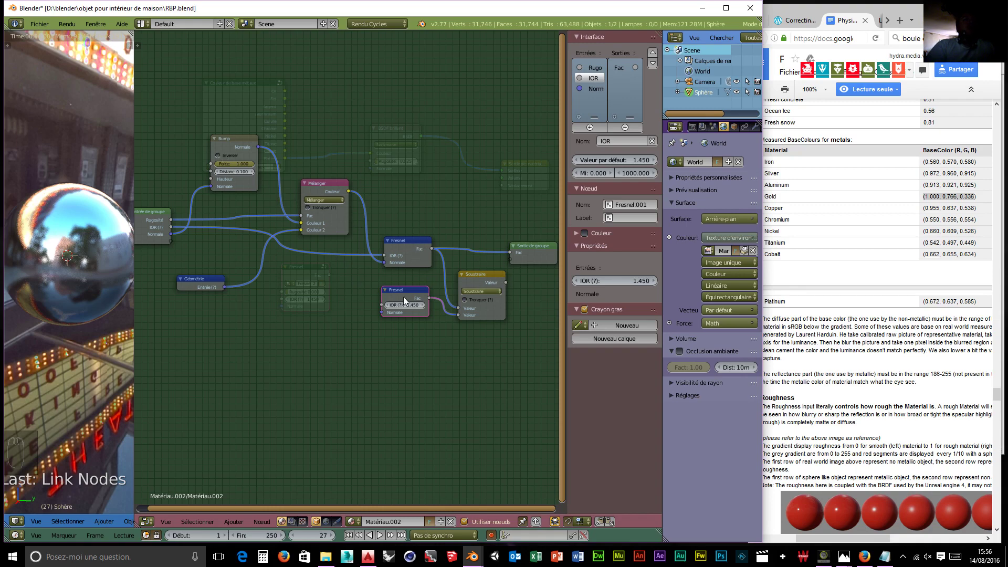
pyautogui.moveTo(506, 282); pyautogui.dragTo(508, 261)
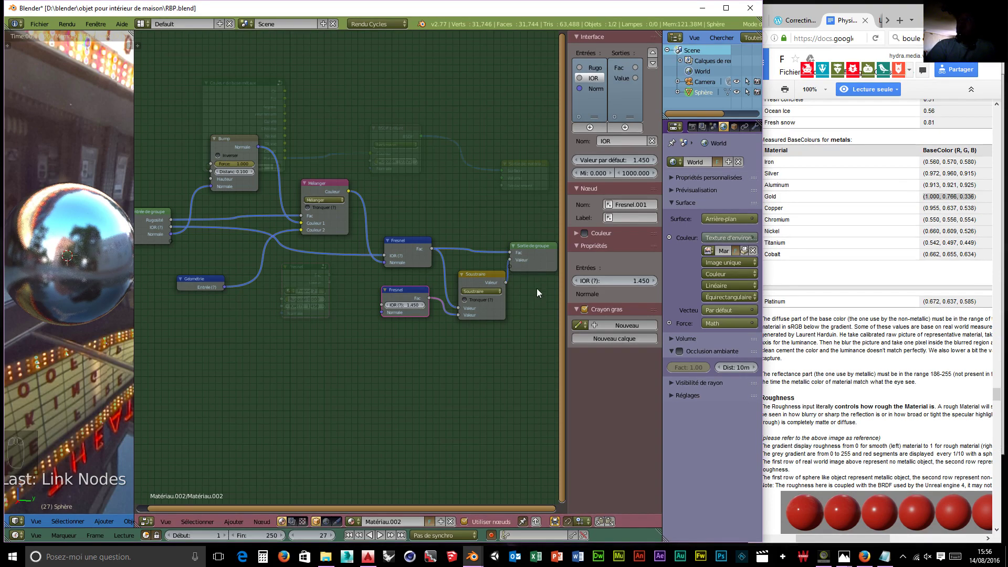
# - Rename the group's Fac output to "Fresnel Non Metallic"
pyautogui.click(623, 69)
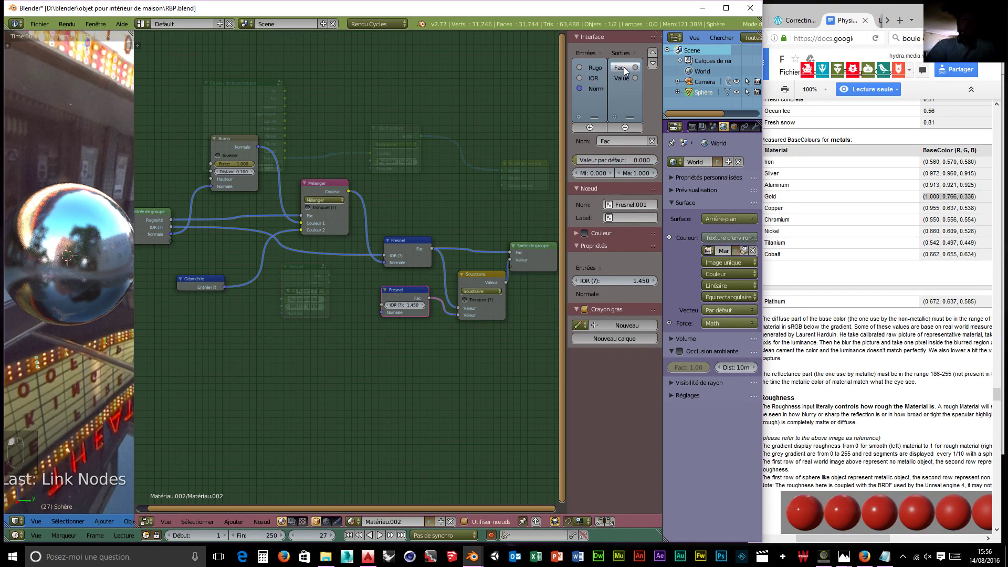
pyautogui.click(623, 142)
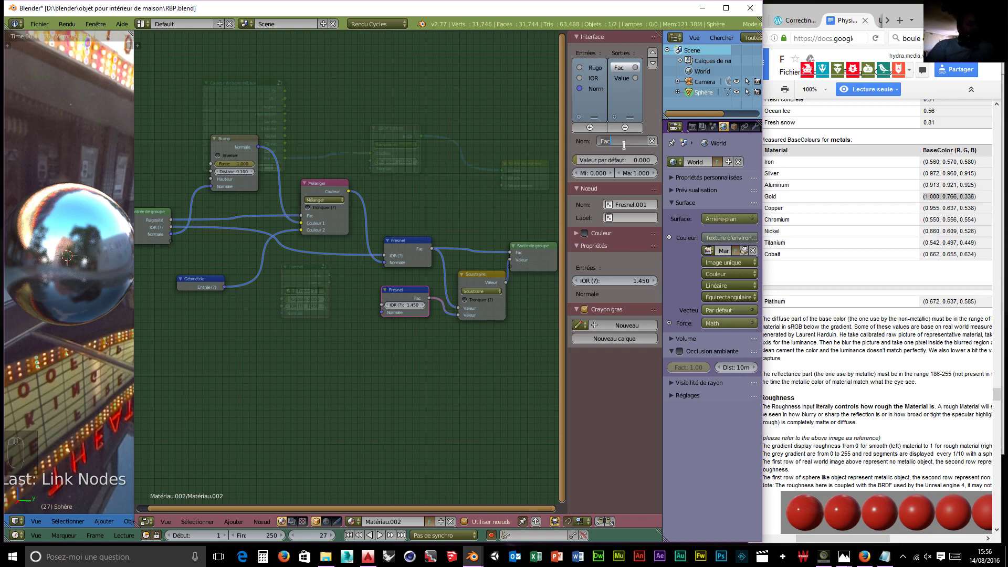
pyautogui.write('Fresnel')
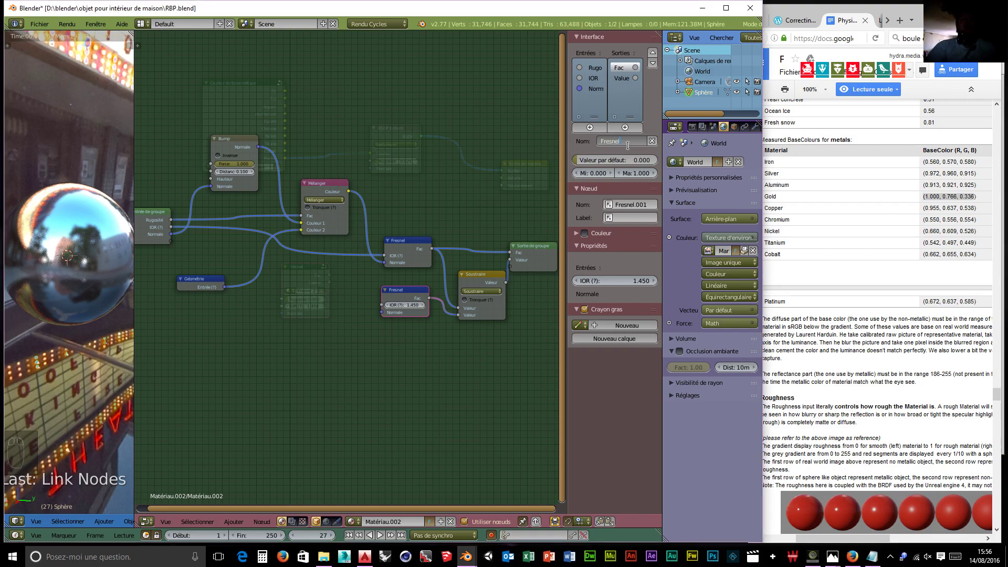
pyautogui.write(' Non Metallic')
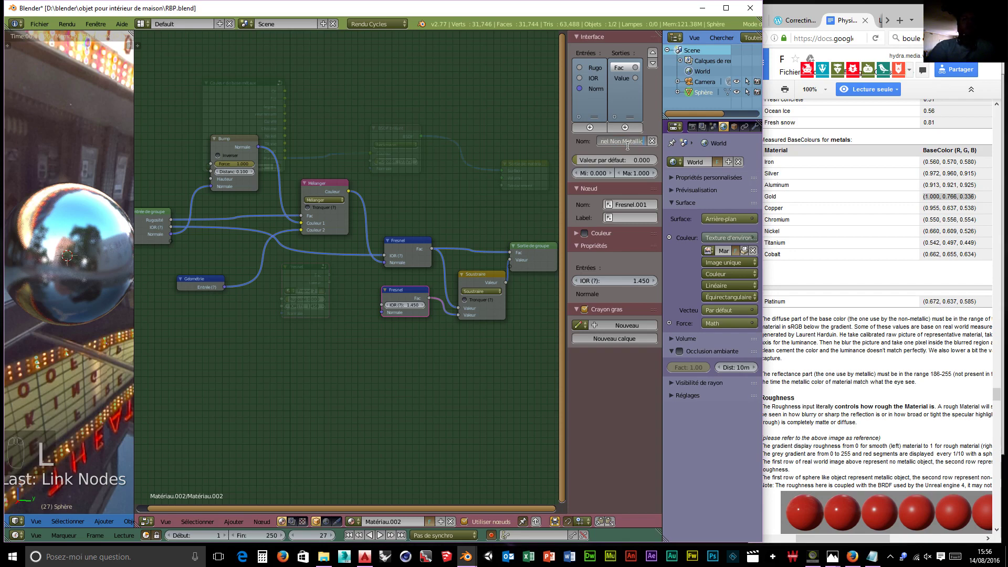
pyautogui.press('Return')
# - Rename the group's Value output to "Fresnel Metallic"
pyautogui.click(624, 79)
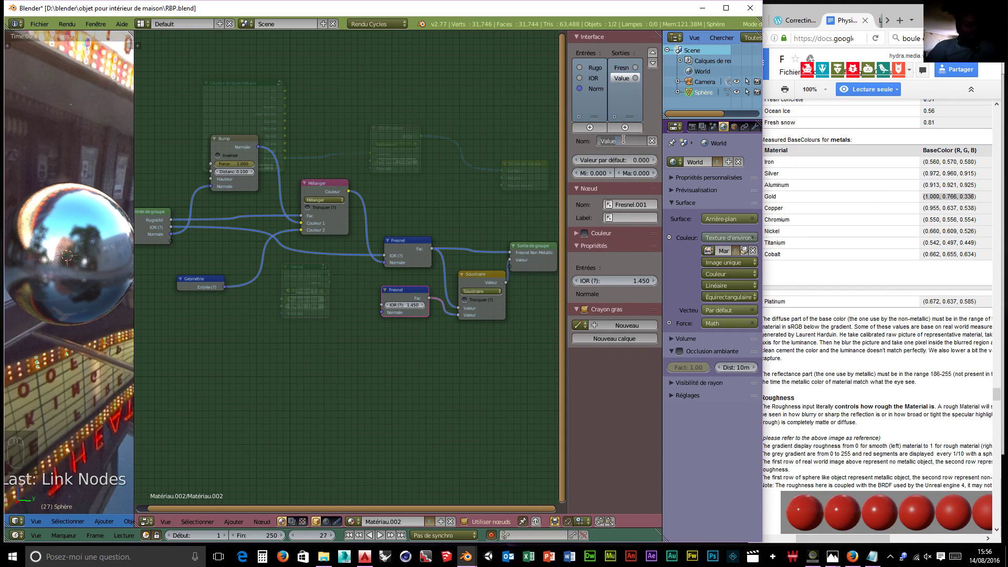
pyautogui.write('Fresnel Metallic')
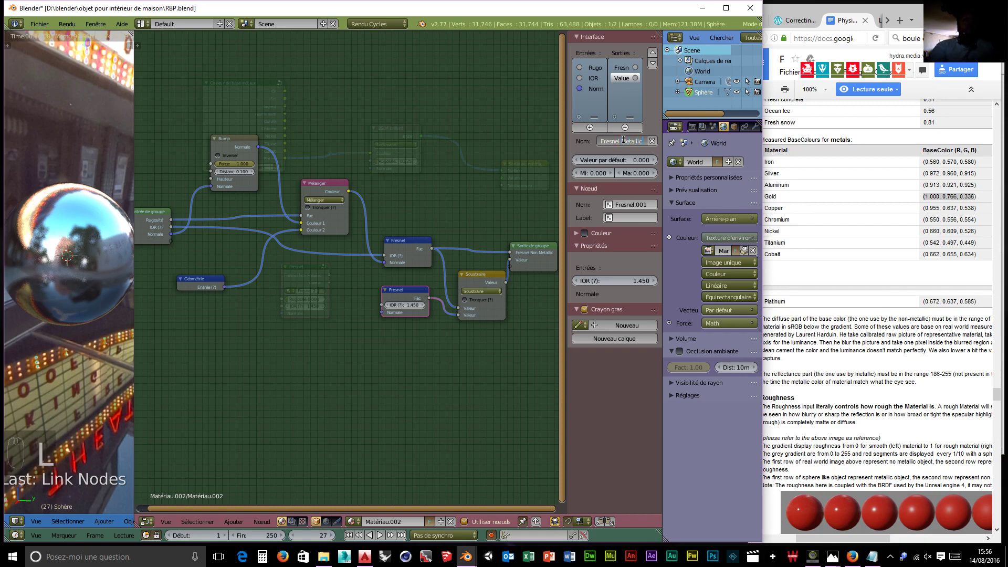
pyautogui.press('Return')
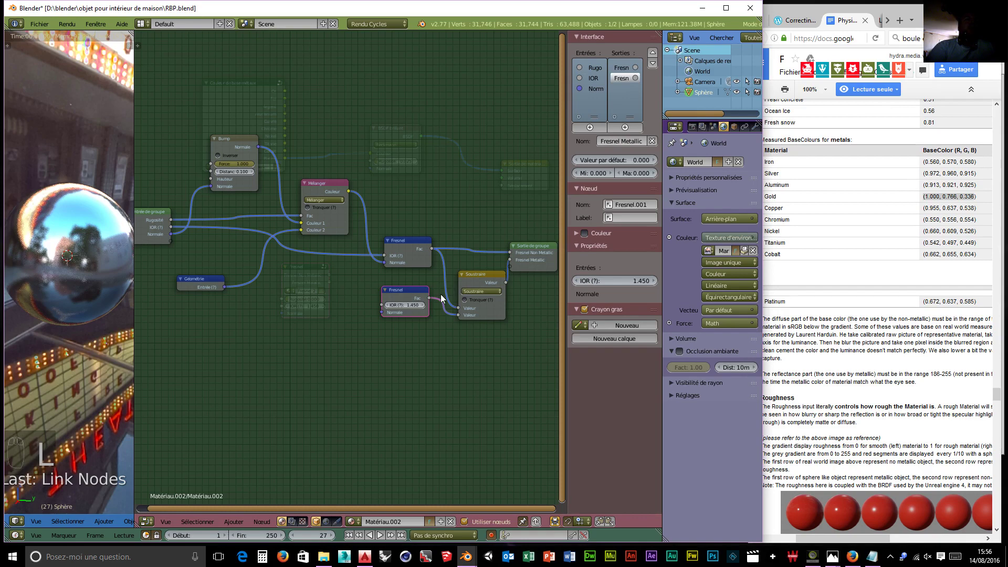
# - Link the Géométrie node's Entrée output to the duplicate Fresnel's Normale input and tidy the positions of both nodes
pyautogui.moveTo(407, 294); pyautogui.dragTo(404, 310)
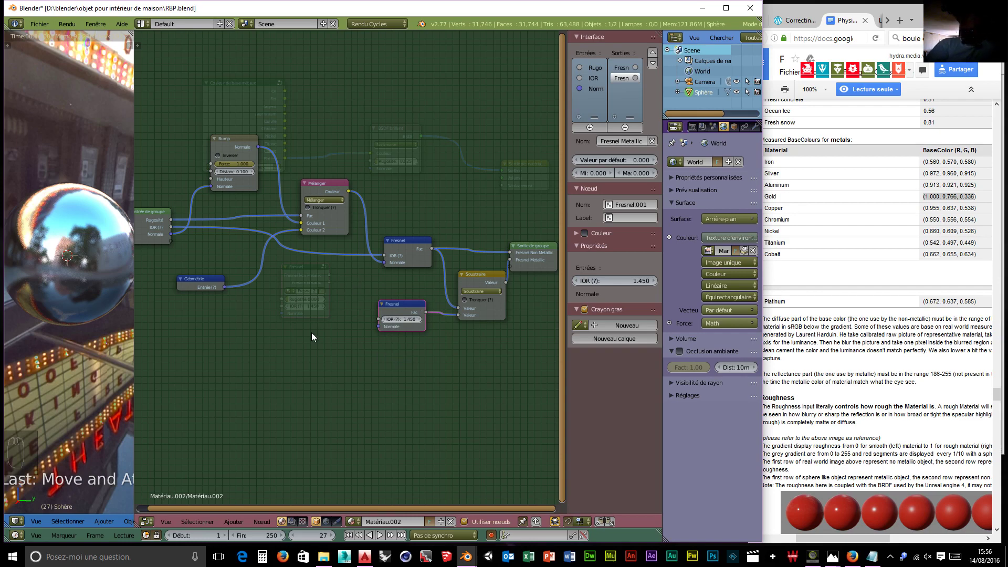
pyautogui.moveTo(201, 281); pyautogui.dragTo(199, 293)
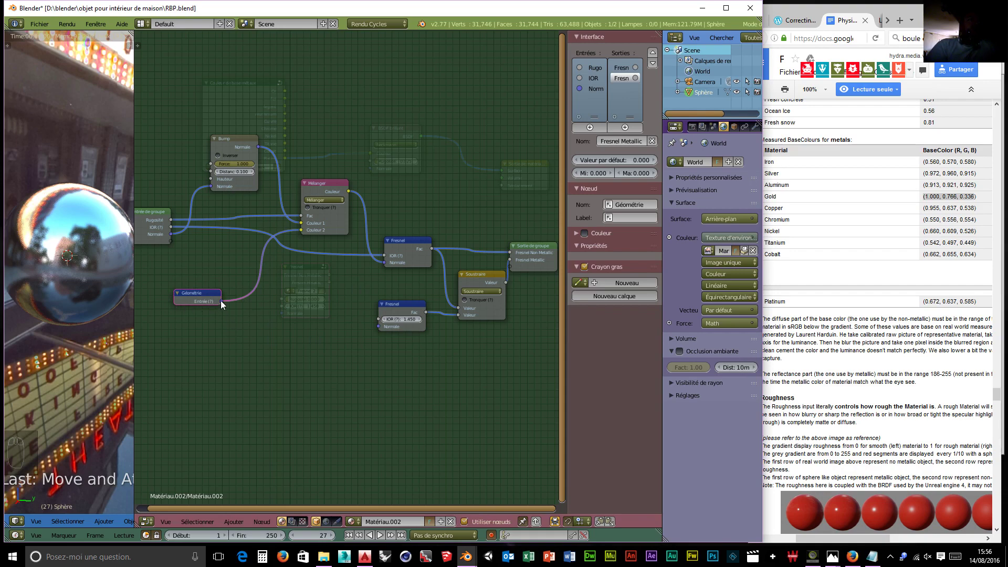
pyautogui.moveTo(221, 301); pyautogui.dragTo(402, 294)
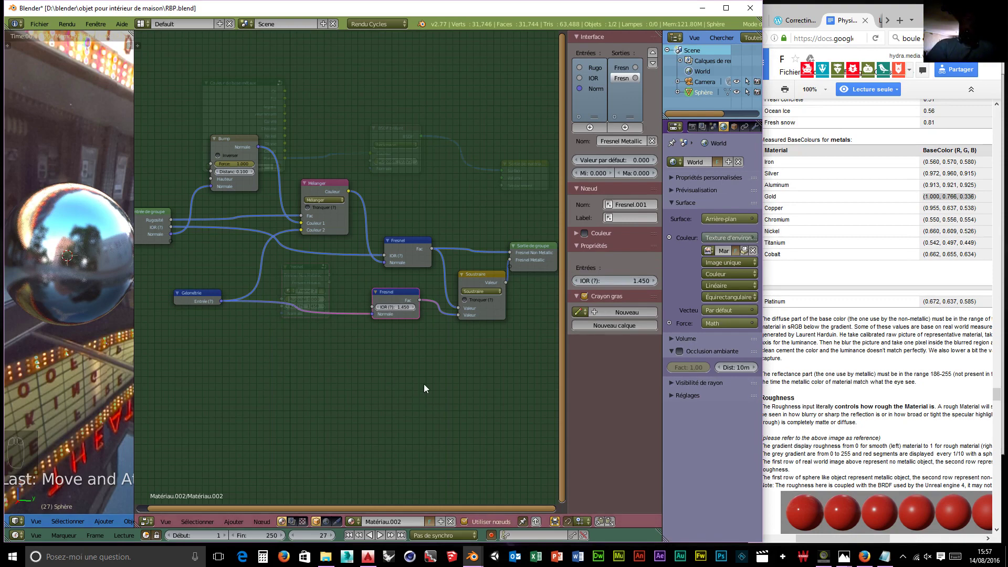
pyautogui.scroll(-1, 424, 383)
pyautogui.moveTo(423, 382); pyautogui.dragTo(424, 358, button='middle')
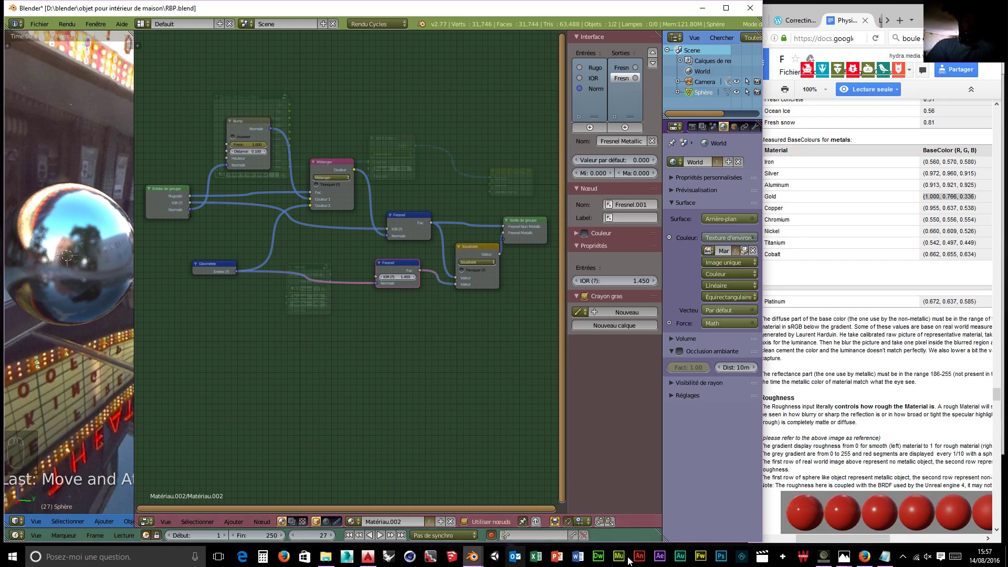
# - Switch to Firefox and look at the Google Images results for "boule en or" as a gold reference
pyautogui.moveTo(864, 557)
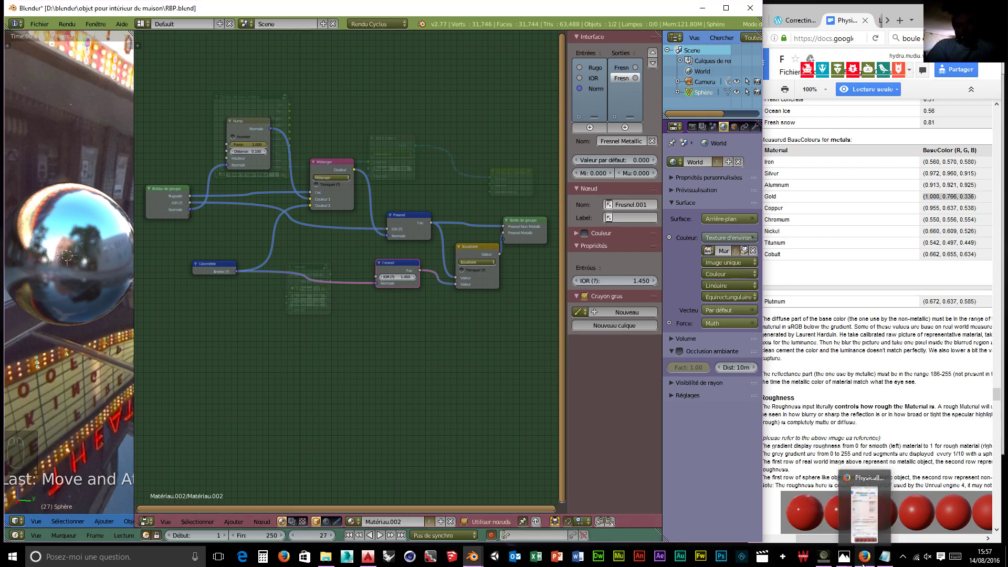
pyautogui.moveTo(858, 520)
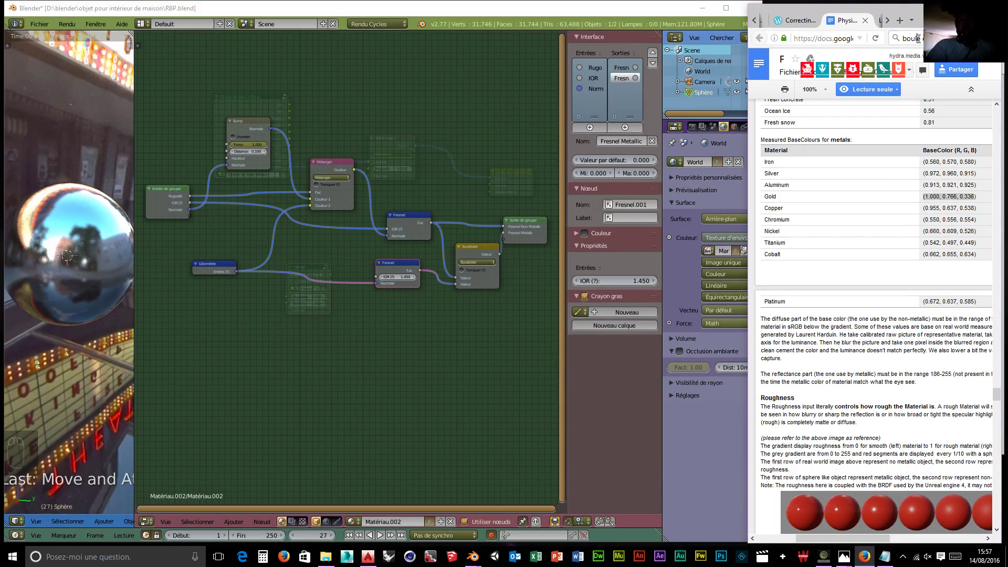
pyautogui.click(916, 38)
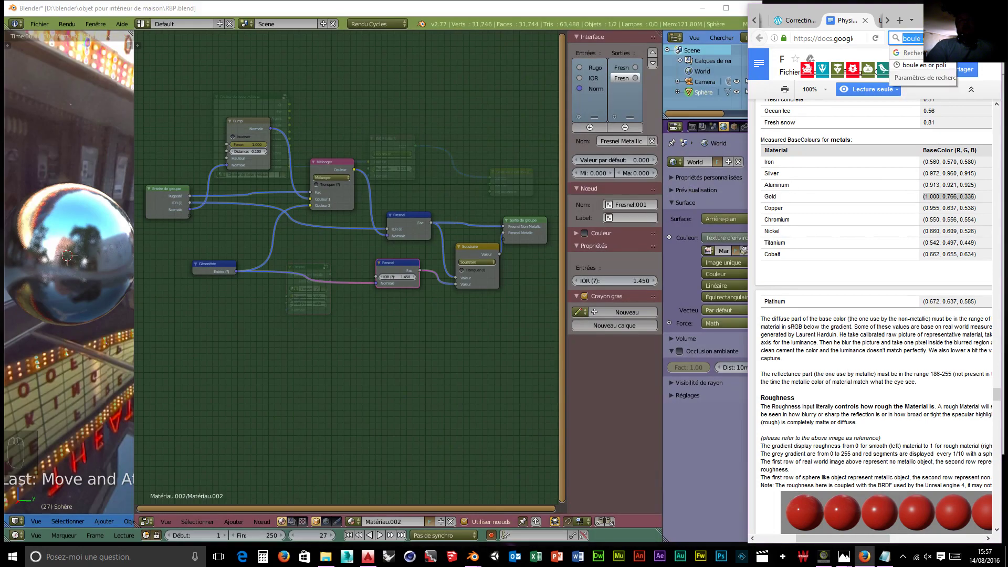
pyautogui.click(887, 21)
pyautogui.click(844, 20)
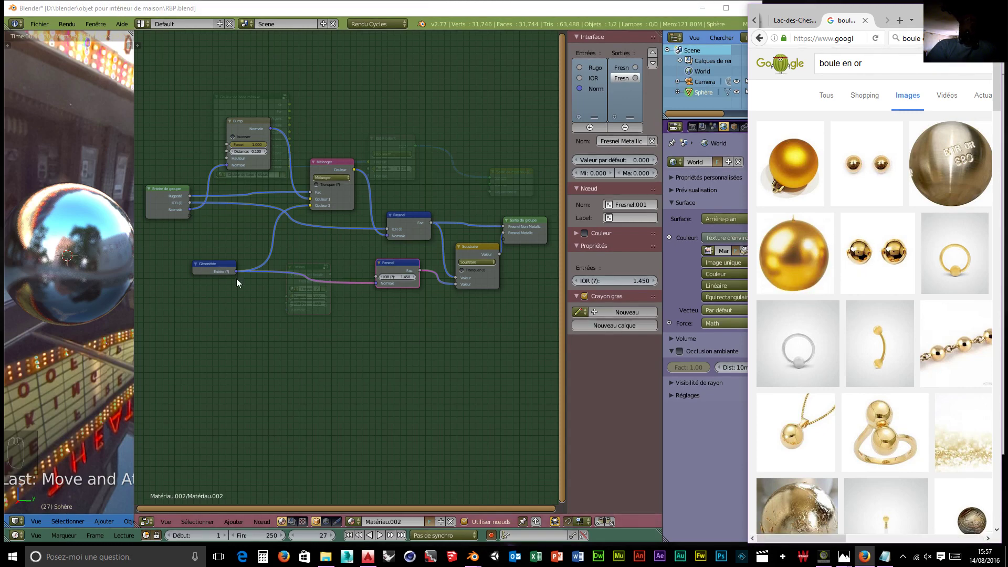
# - Switch back to Blender in a maximized window and add a Calque de poids node below the duplicate Fresnel, spacing out the group output
pyautogui.click(727, 11)
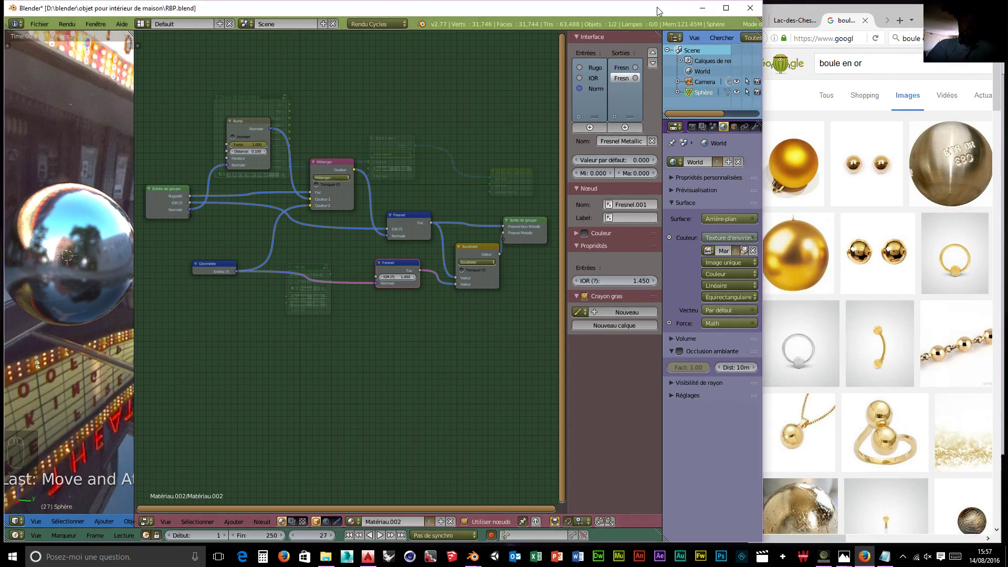
pyautogui.click(726, 8)
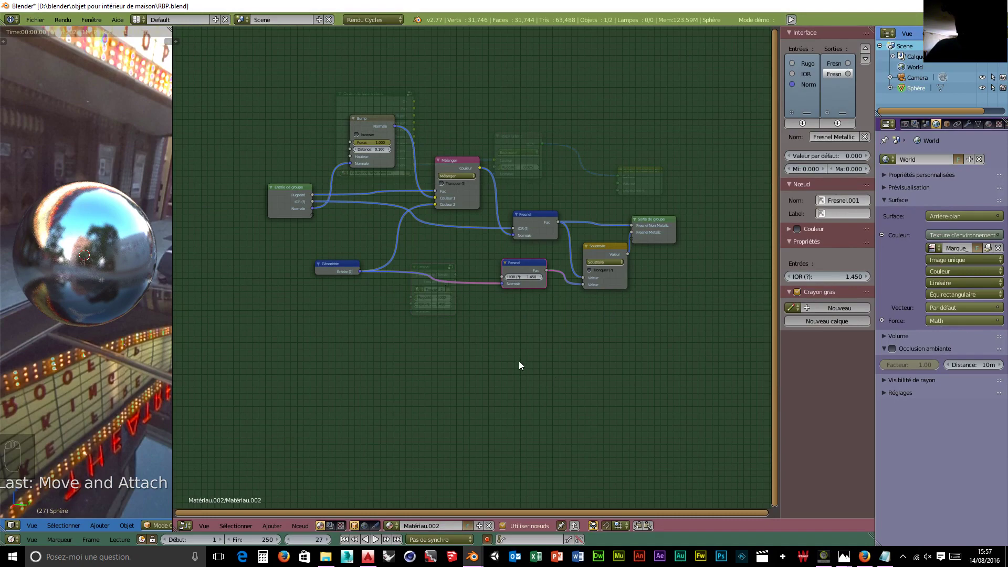
pyautogui.keyDown('ctrl'); pyautogui.moveTo(520, 365); pyautogui.dragTo(546, 346, button='middle'); pyautogui.keyUp('ctrl')
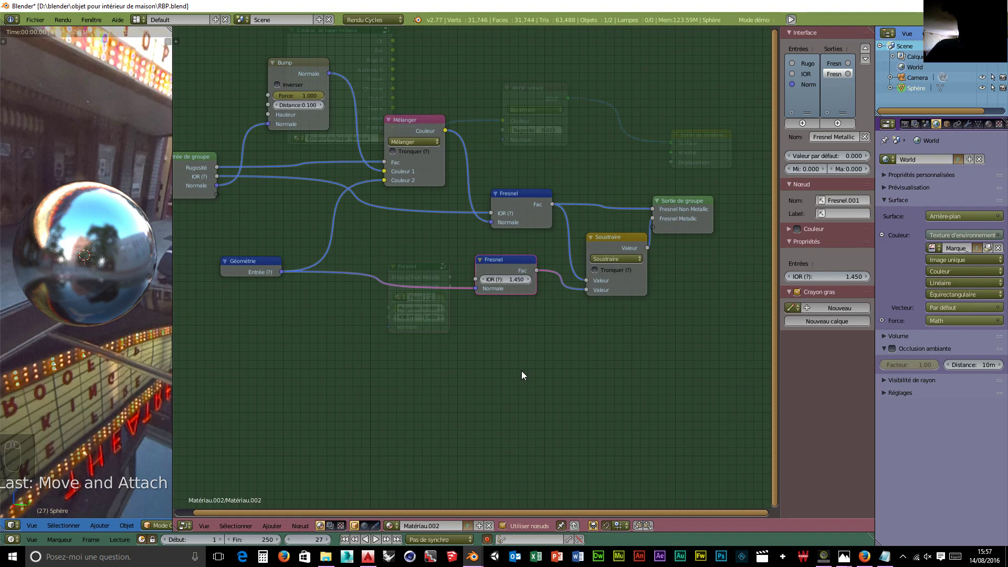
pyautogui.hotkey('shift', 'a')
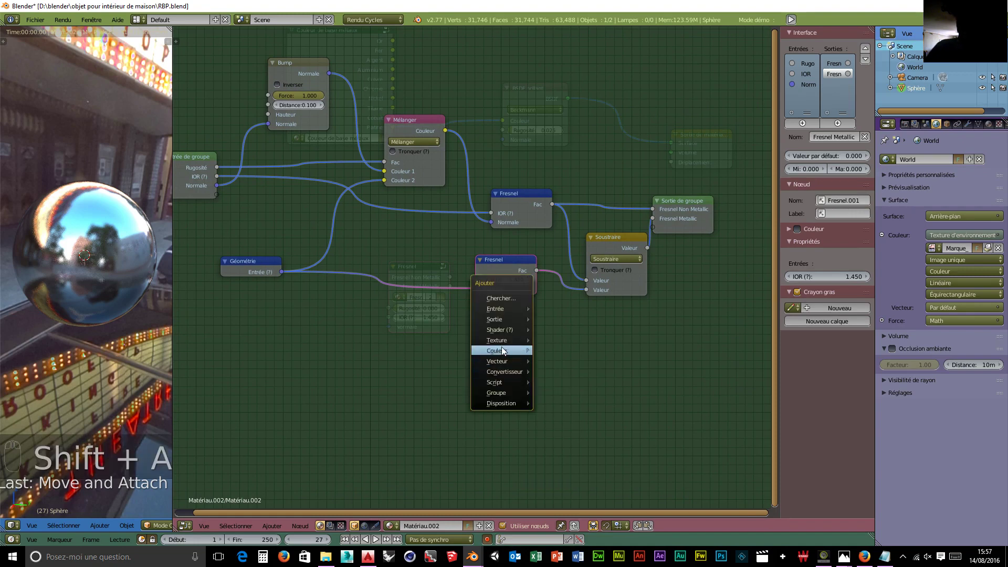
pyautogui.moveTo(498, 309)
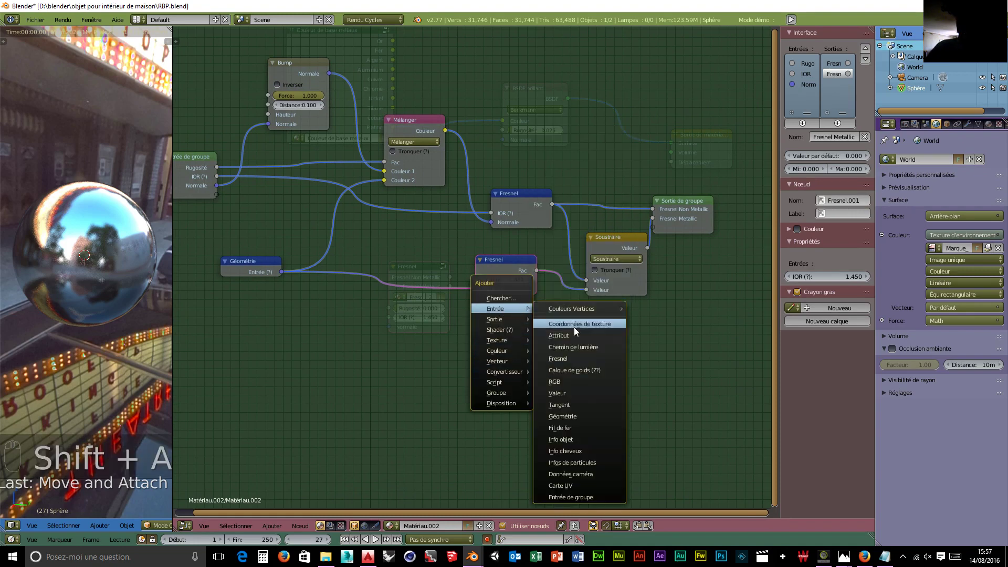
pyautogui.click(572, 370)
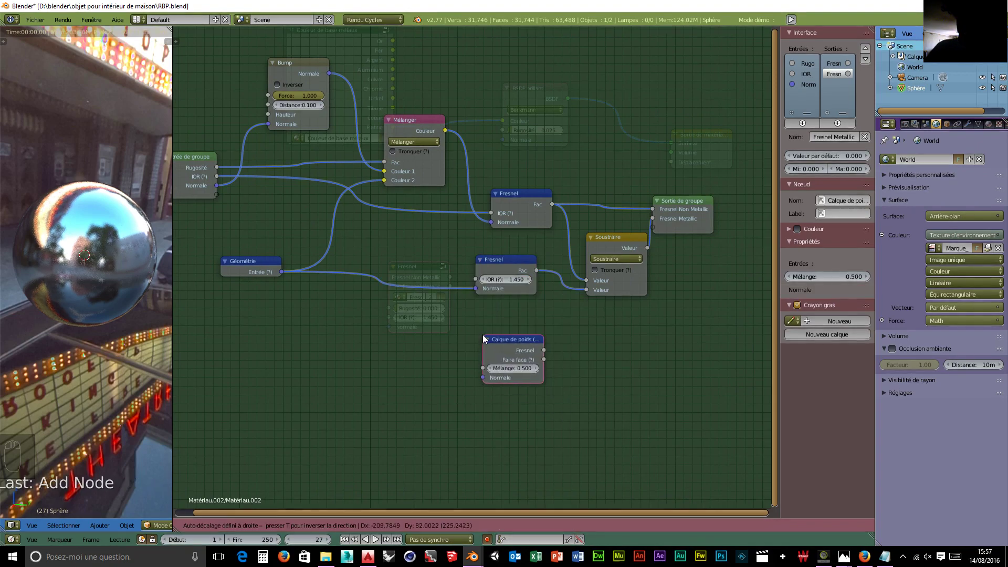
pyautogui.click(483, 335)
pyautogui.moveTo(670, 206); pyautogui.dragTo(710, 212)
pyautogui.moveTo(616, 358)
pyautogui.mouseDown(button='middle')
pyautogui.moveTo(623, 348)
pyautogui.moveTo(624, 359)
pyautogui.mouseUp(button='middle')
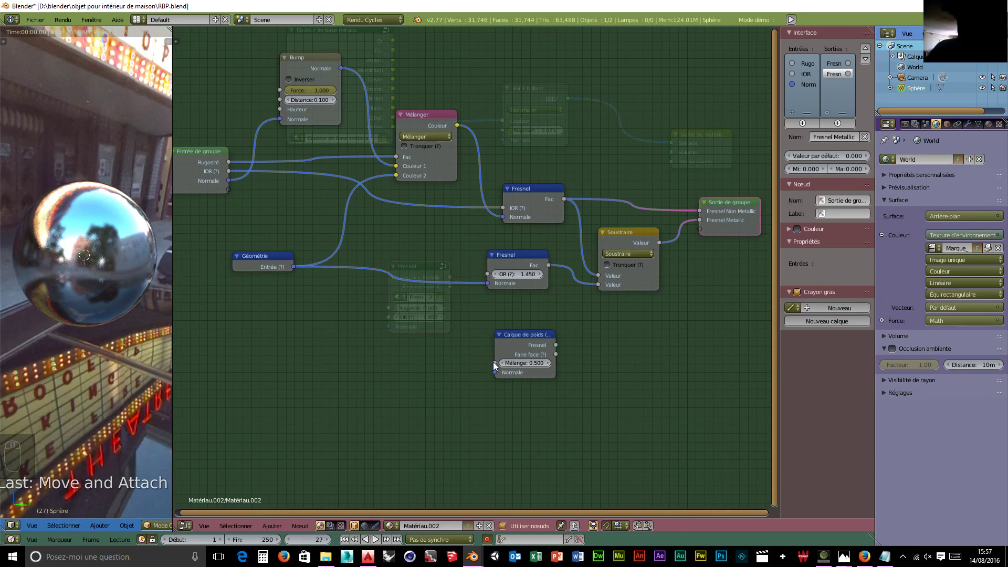
# - Expose the Calque de poids node's Mélange as a new group input and place it above the Normal input
pyautogui.moveTo(494, 363); pyautogui.dragTo(231, 191)
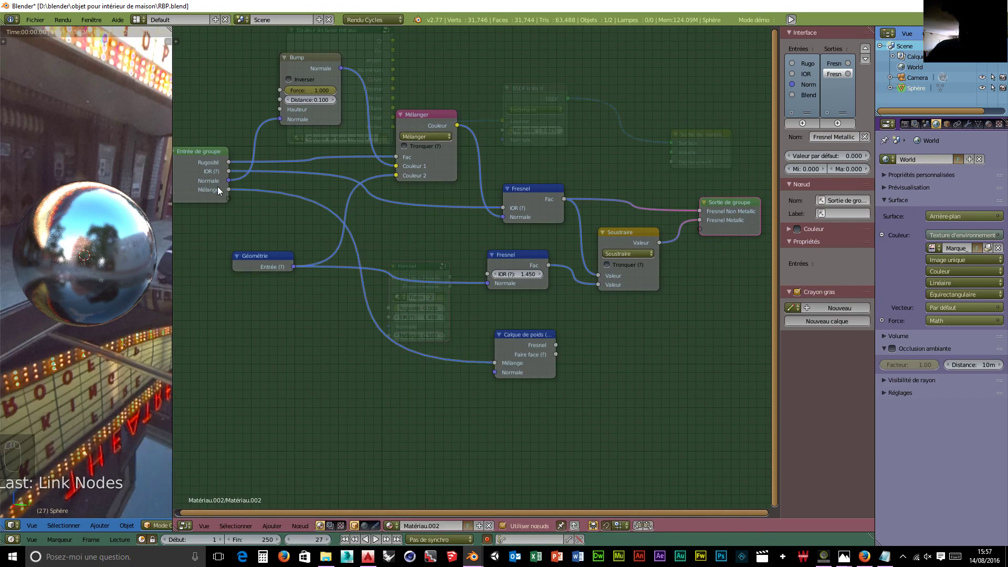
pyautogui.click(805, 85)
pyautogui.click(866, 59)
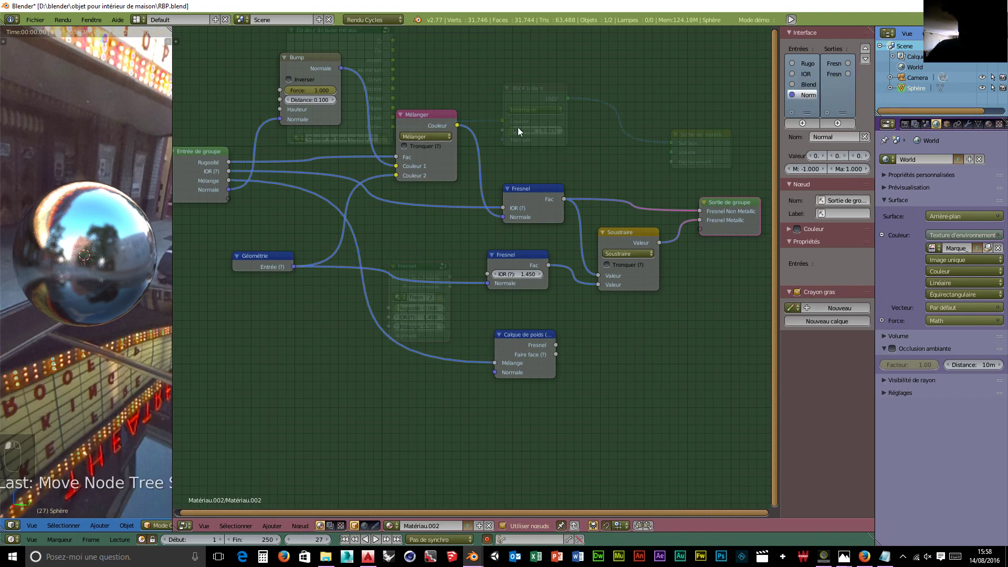
# - Rename the group's Blend input to "Effet de Bordure"
pyautogui.click(209, 184)
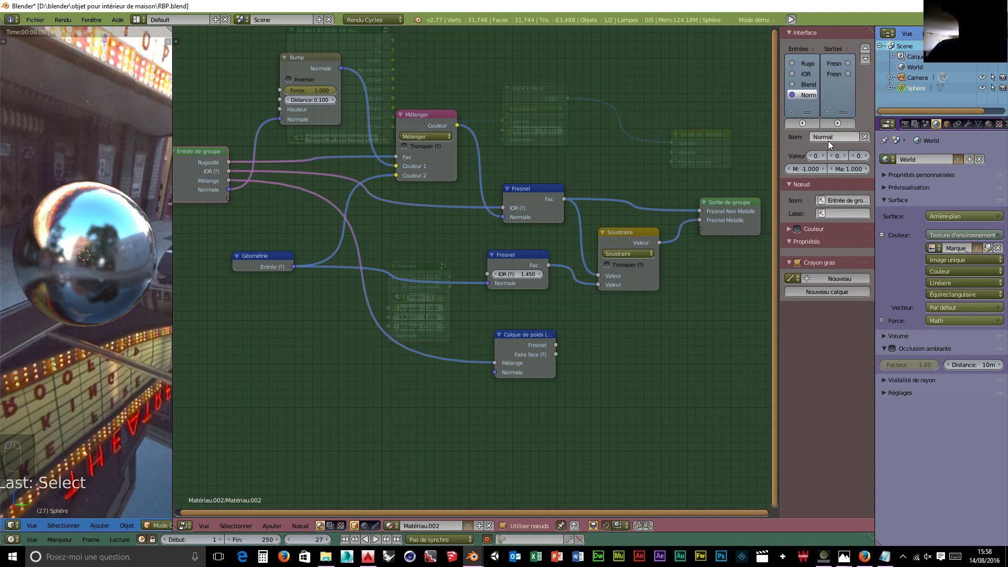
pyautogui.click(812, 84)
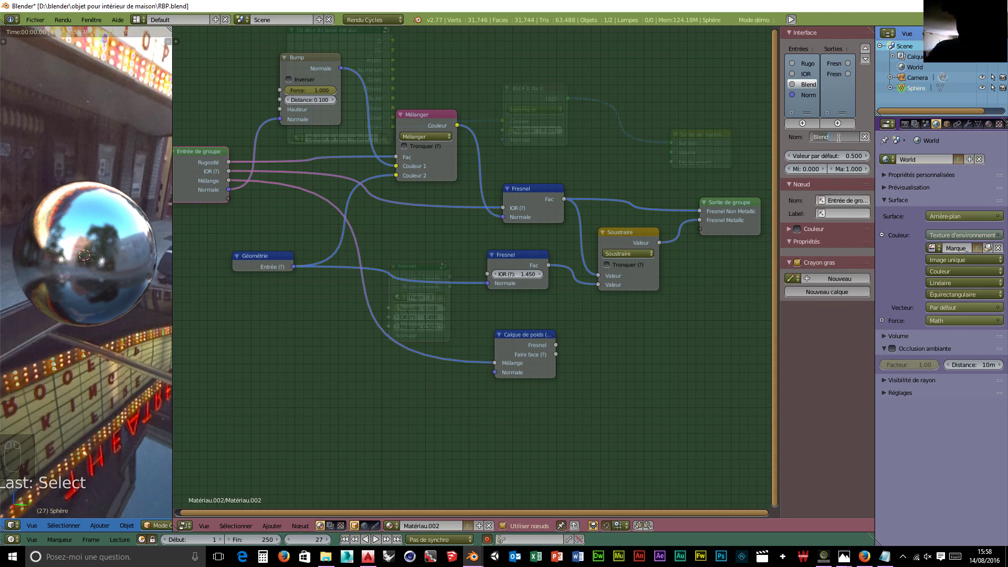
pyautogui.write('Effet de ')
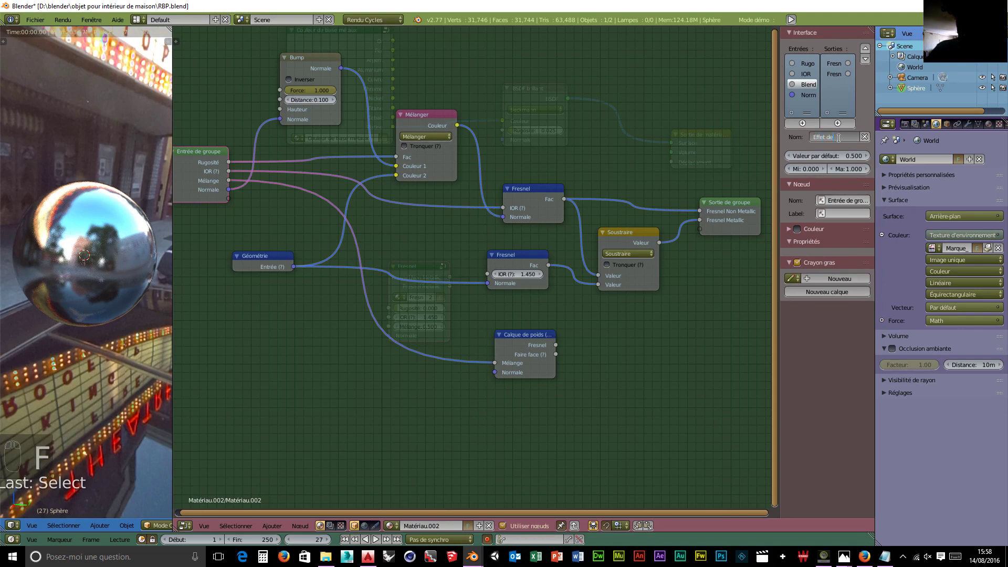
pyautogui.write('Bordure')
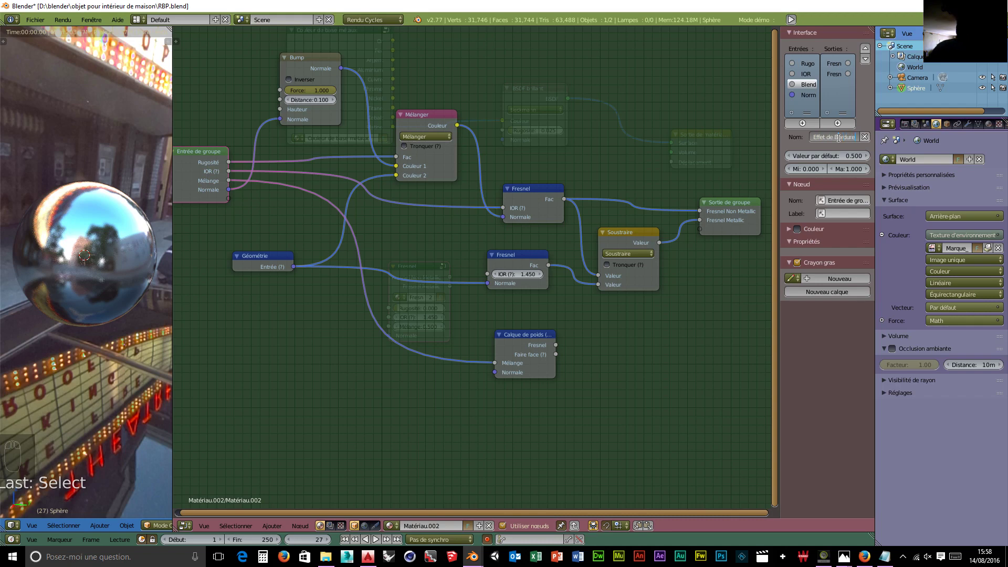
pyautogui.press('Return')
# - Shift the group output node and link the Calque de poids node's Faire face to a new group output
pyautogui.moveTo(703, 374); pyautogui.dragTo(639, 353, button='middle')
pyautogui.moveTo(675, 190); pyautogui.dragTo(698, 190)
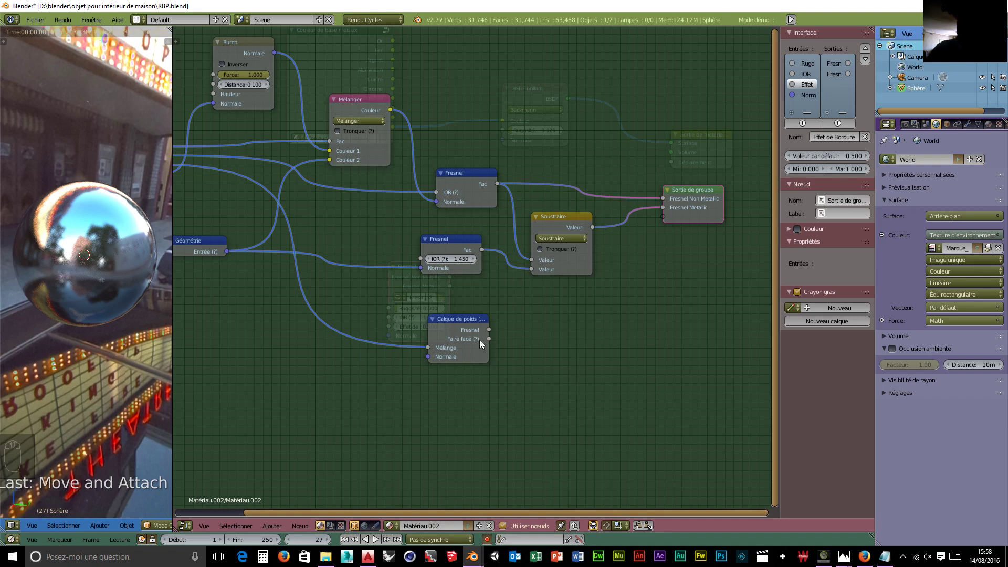
pyautogui.moveTo(486, 338); pyautogui.dragTo(663, 218)
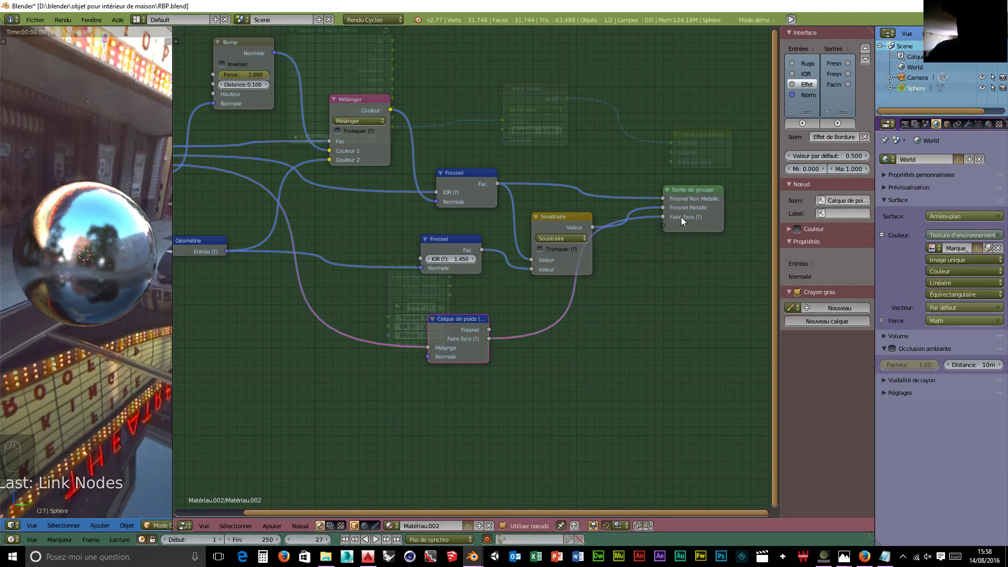
# - Rename the group's Facing output to "Bordure" and move the group output node lower
pyautogui.click(840, 84)
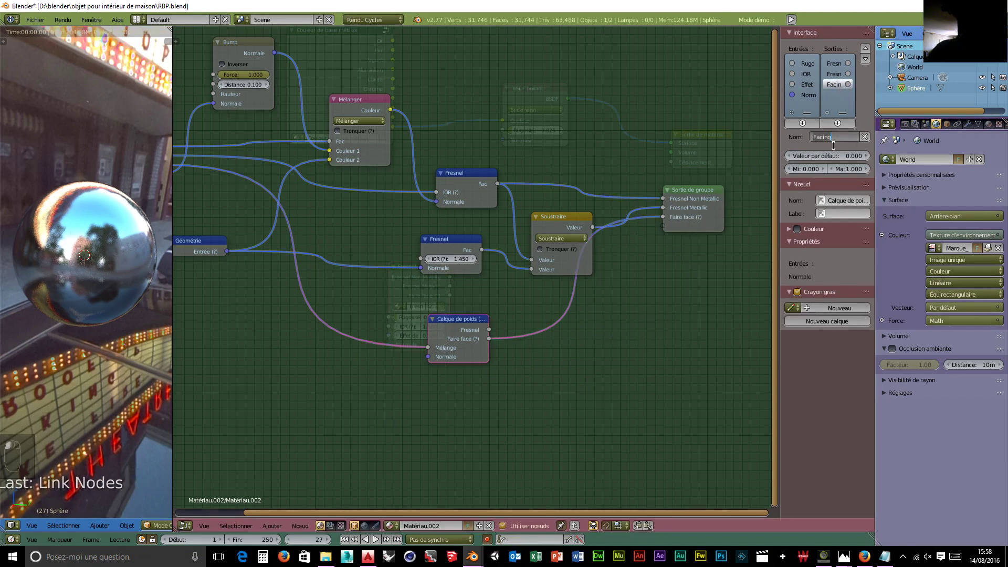
pyautogui.hotkey('ctrl', 'a')
pyautogui.write('B')
pyautogui.press('Return')
pyautogui.moveTo(677, 210); pyautogui.dragTo(698, 259)
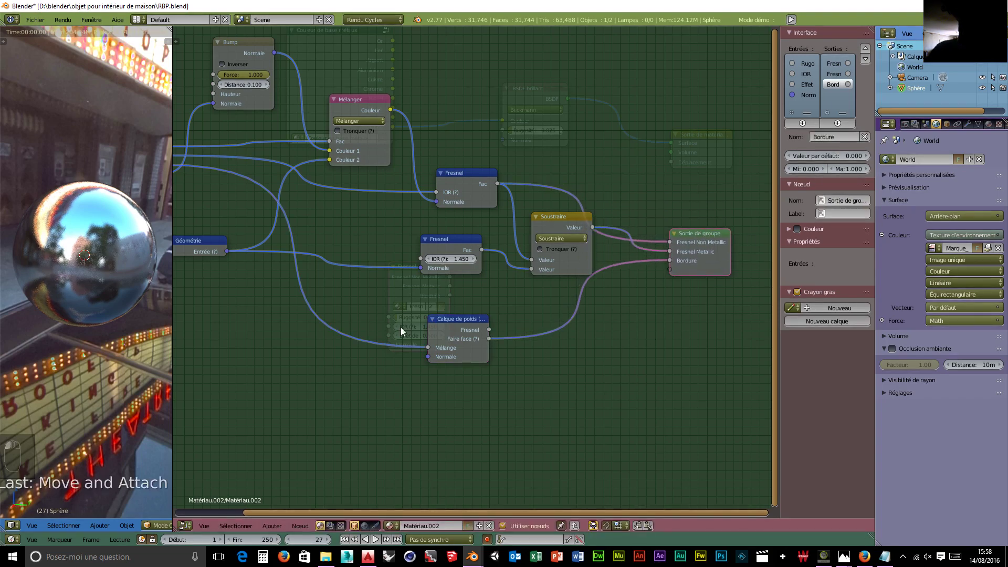
# - Exit the group to check the sockets on the Fresnel group node, and reopen it for editing
pyautogui.moveTo(401, 326); pyautogui.dragTo(410, 393, button='middle')
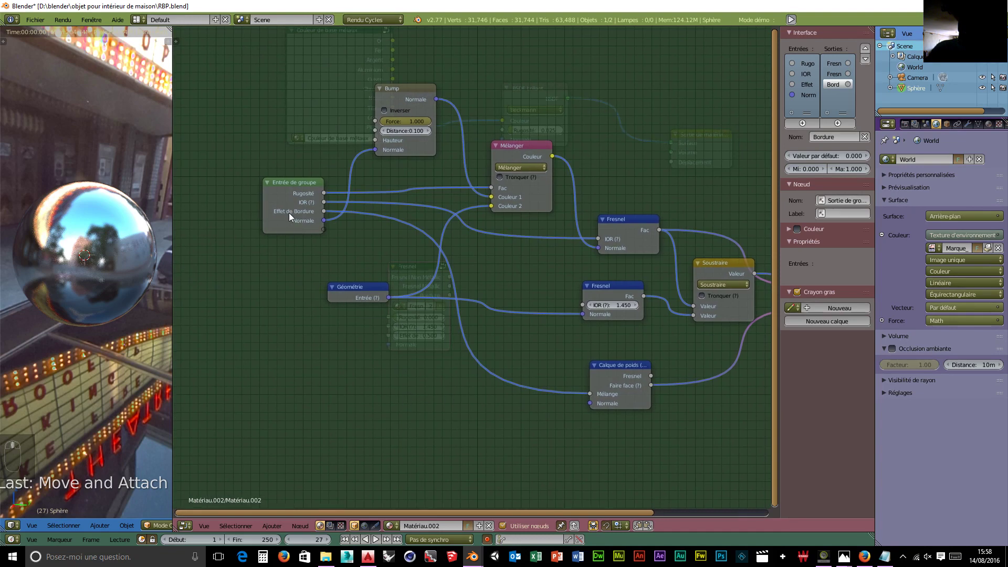
pyautogui.click(281, 192)
pyautogui.press('Tab')
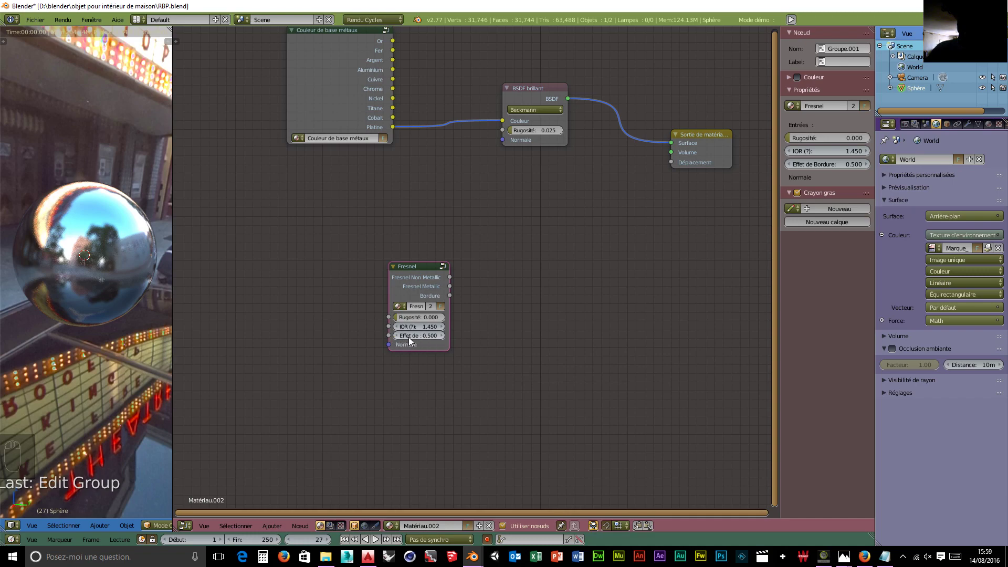
pyautogui.press('Tab')
# - Insert a Math node on the link between the Calque de poids node's Faire face and the Bordure output
pyautogui.moveTo(708, 421); pyautogui.dragTo(550, 384, button='middle')
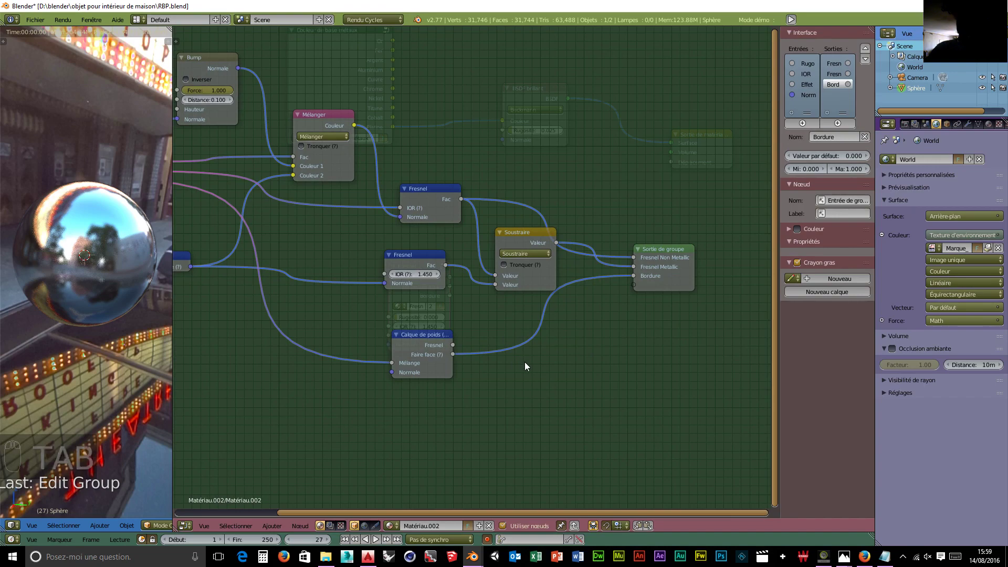
pyautogui.hotkey('shift', 'a')
pyautogui.moveTo(520, 426)
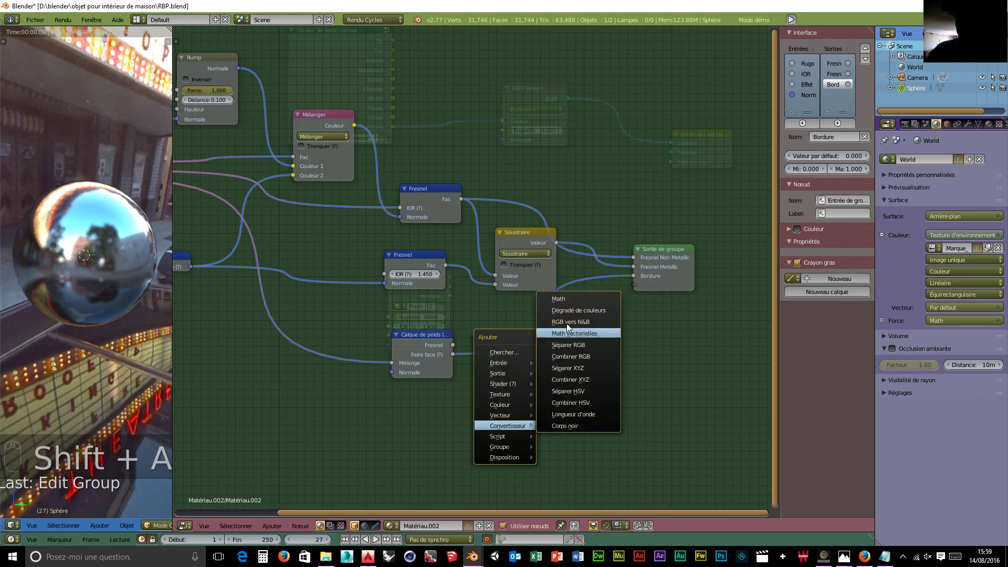
pyautogui.click(561, 300)
pyautogui.click(505, 313)
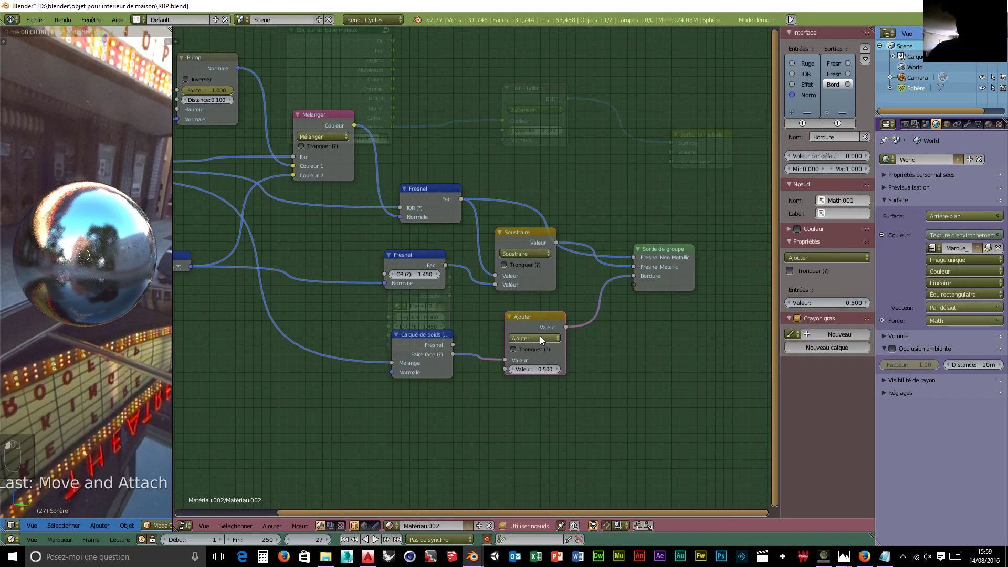
# - Set the new Math node's operation to Puissance with an exponent of 2
pyautogui.click(536, 339)
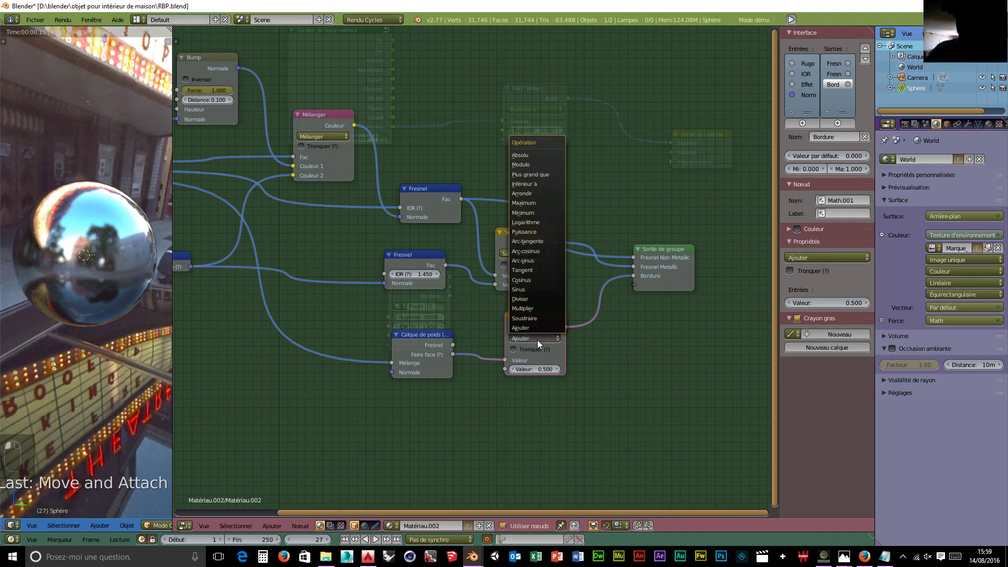
pyautogui.click(527, 231)
pyautogui.click(533, 371)
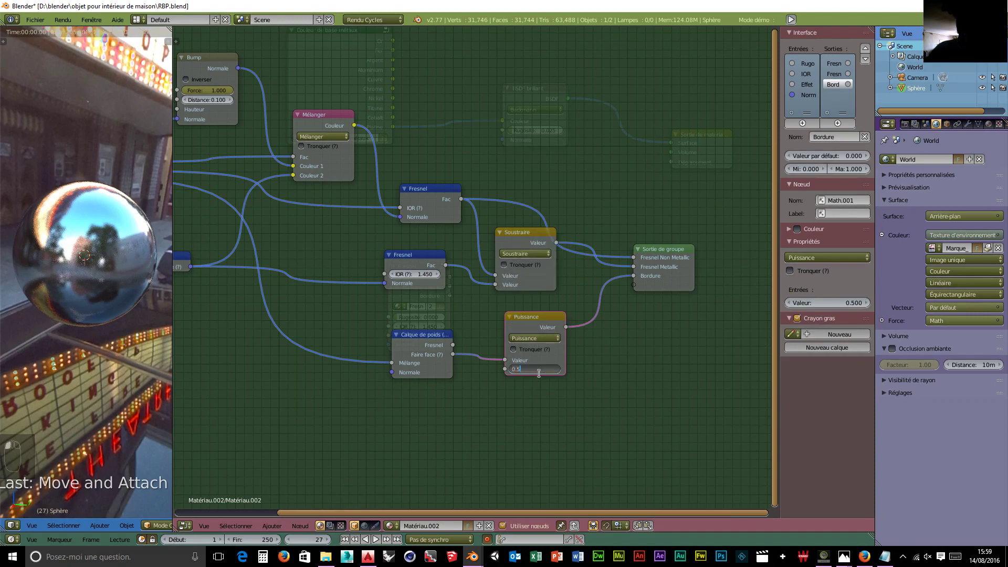
pyautogui.write('2')
pyautogui.click(540, 373)
pyautogui.press('Home')
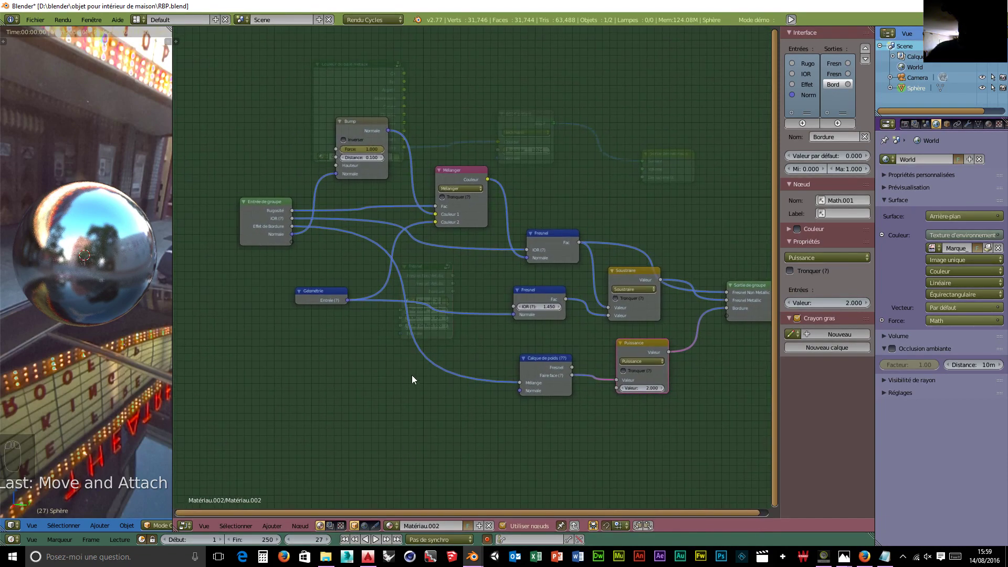
pyautogui.moveTo(395, 362); pyautogui.dragTo(343, 358, button='middle')
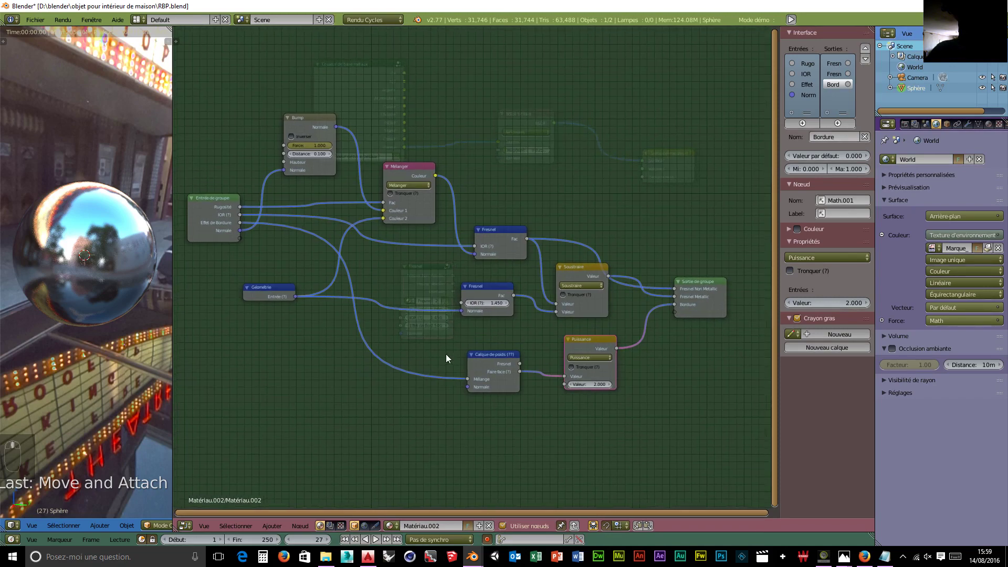
pyautogui.scroll(-2, 446, 354)
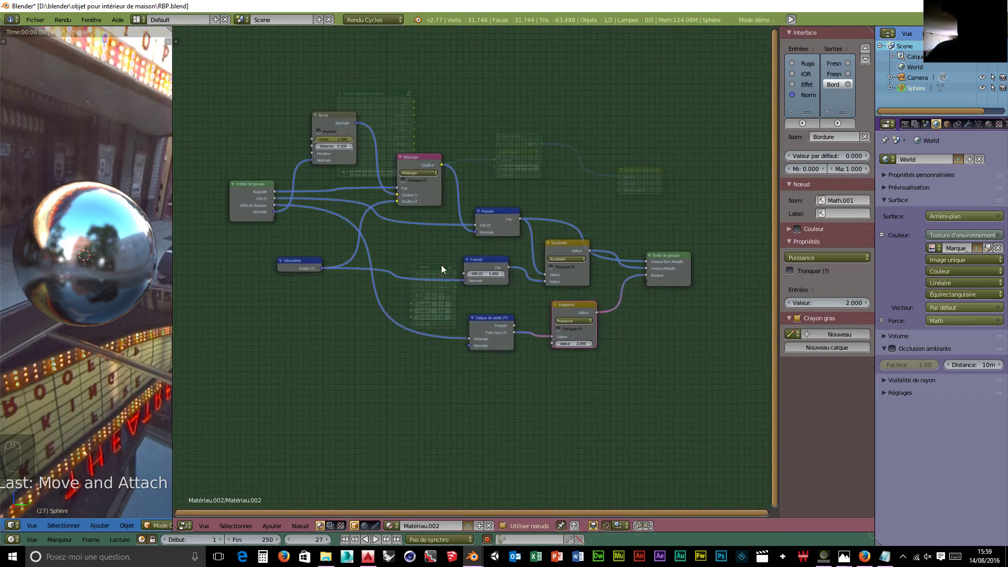
# - Exit the Fresnel group and return to the material's main node tree
pyautogui.click(261, 189)
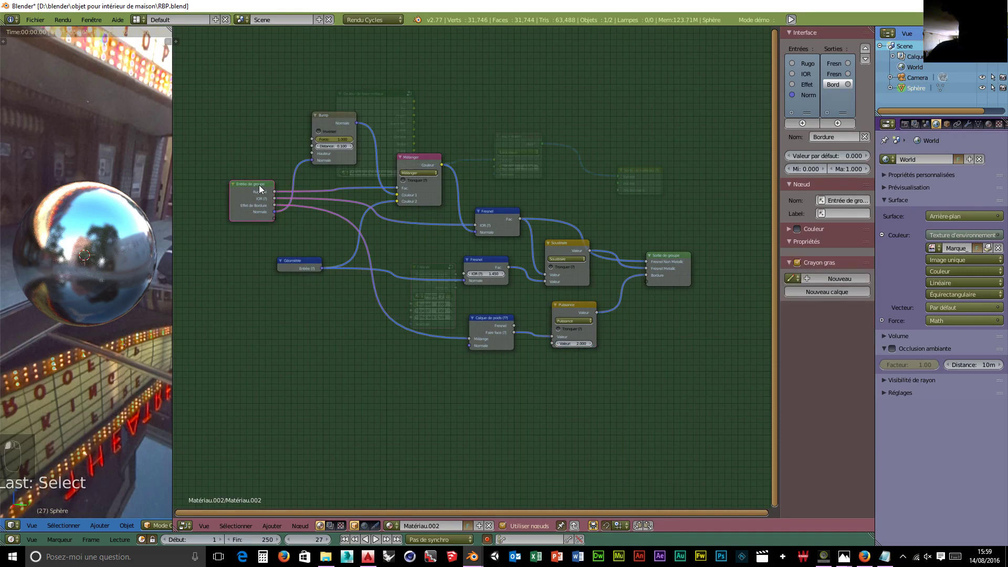
pyautogui.press('Tab')
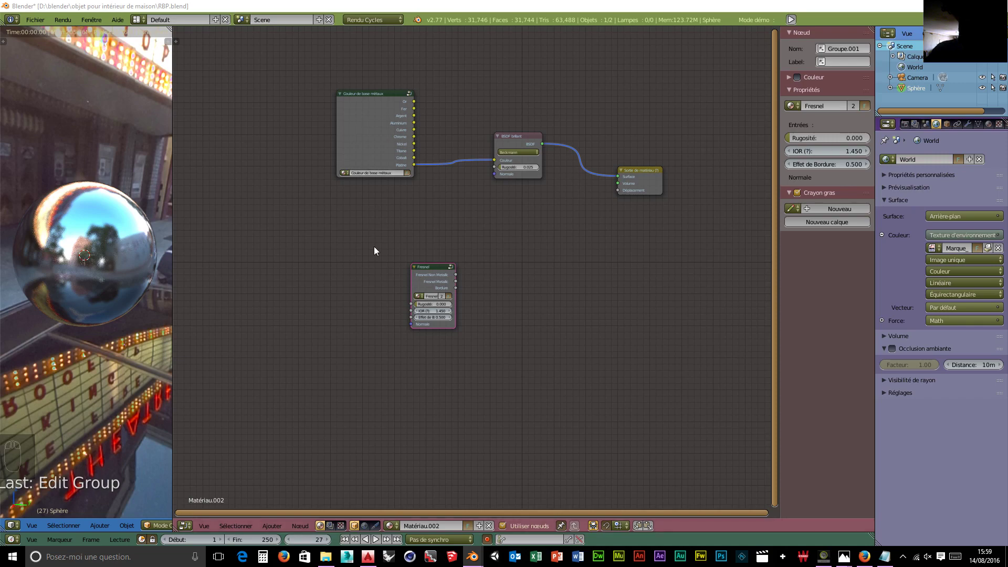
pyautogui.scroll(3, 460, 336)
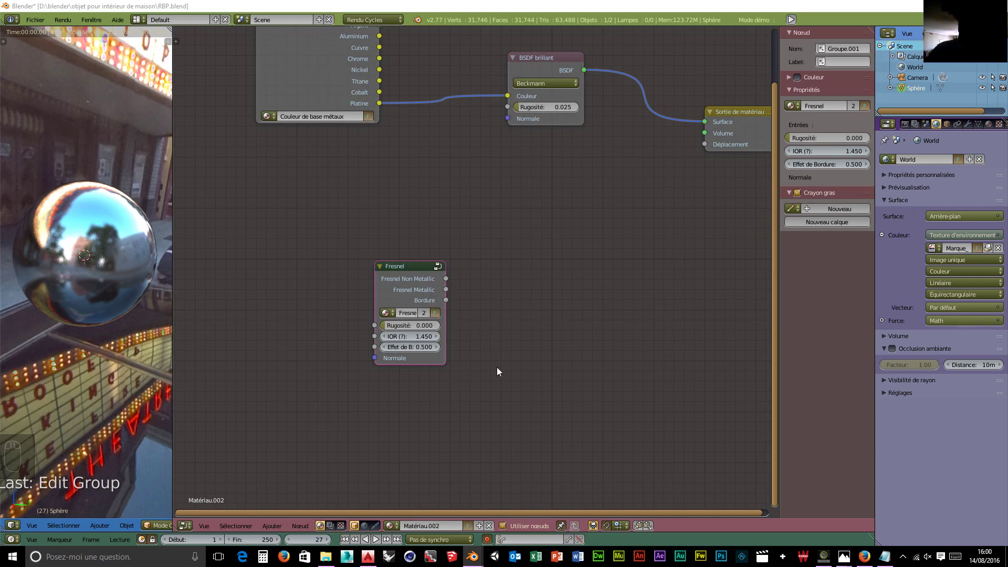
pyautogui.scroll(-3, 518, 312)
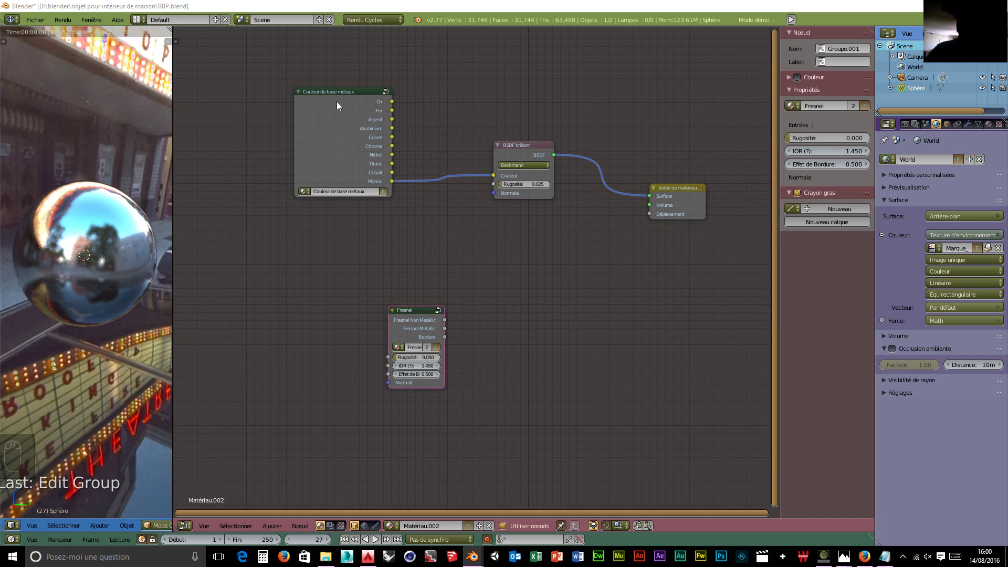
# - Spread out the Couleur de base métaux, Fresnel and BSDF brillant nodes to make room between them
pyautogui.moveTo(336, 102); pyautogui.dragTo(274, 116)
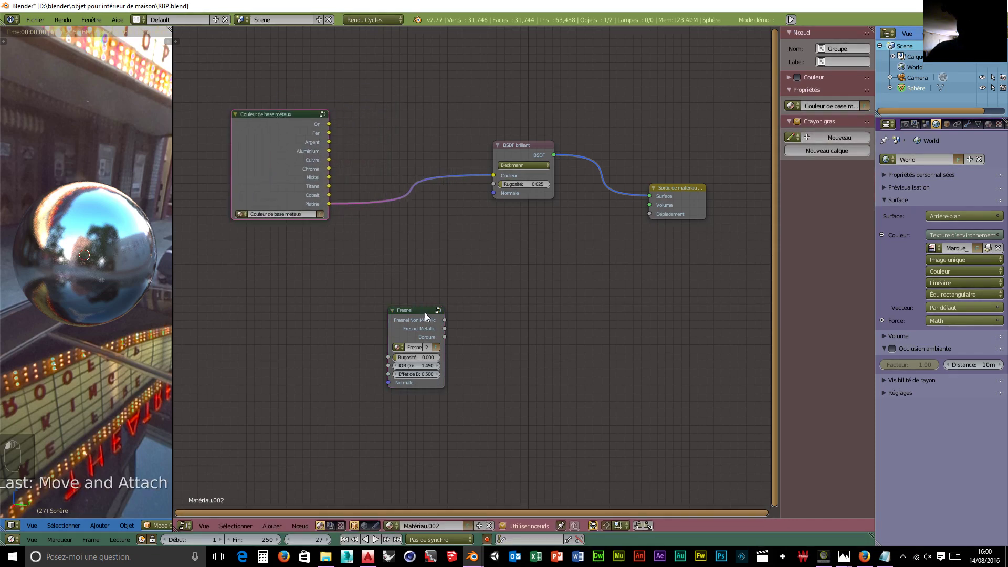
pyautogui.moveTo(424, 313); pyautogui.dragTo(420, 50)
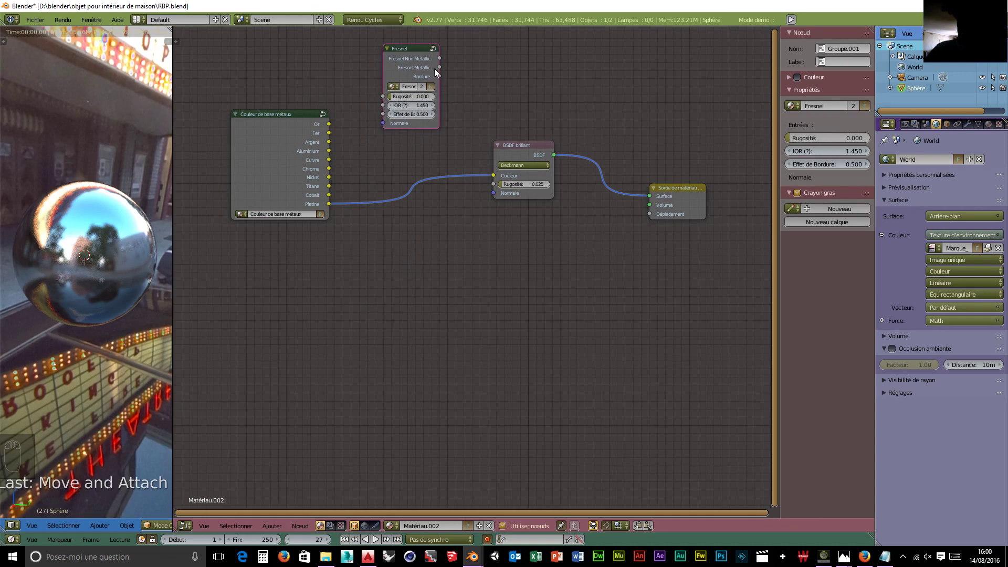
pyautogui.moveTo(440, 68); pyautogui.dragTo(584, 153)
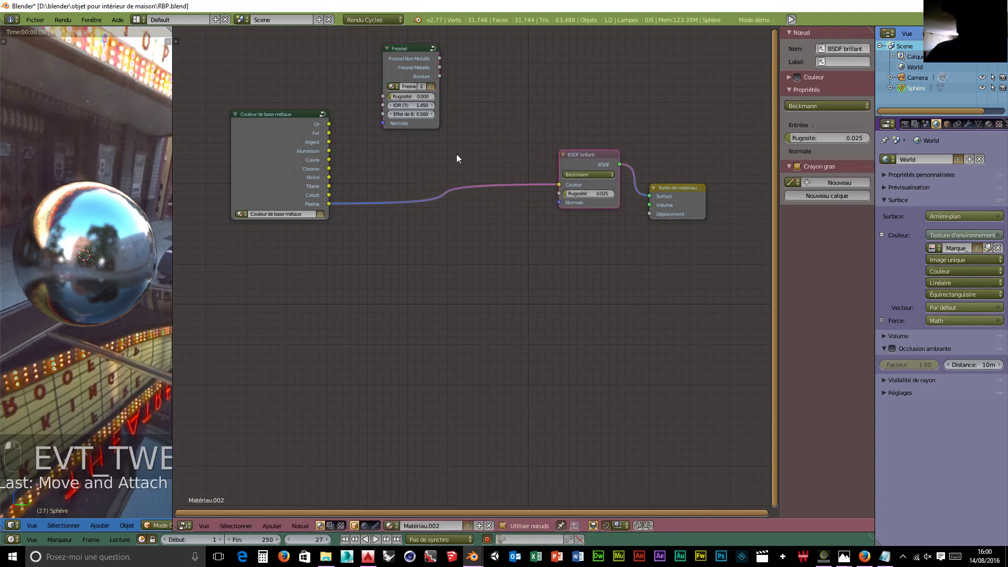
pyautogui.moveTo(290, 114); pyautogui.dragTo(265, 154)
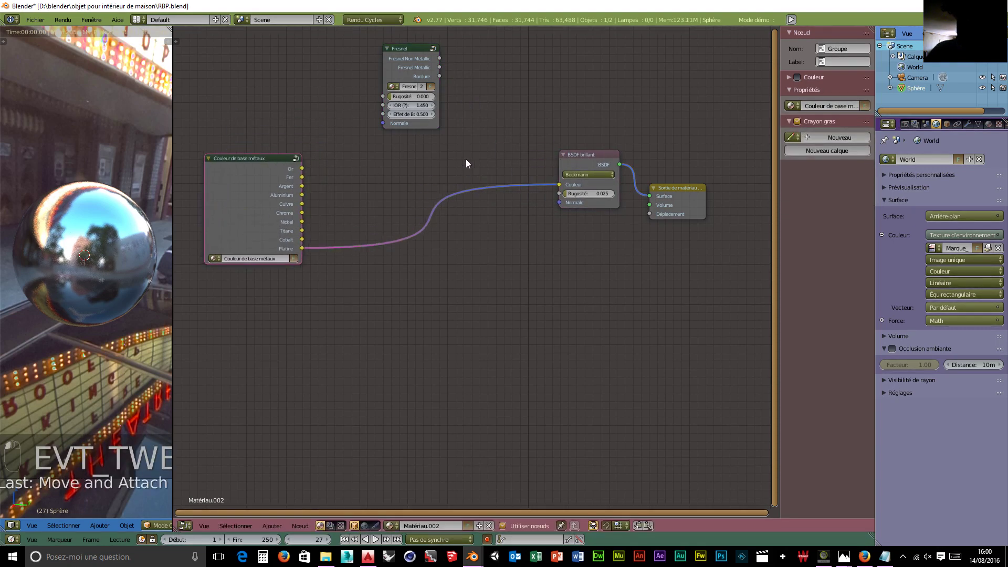
# - Disconnect the Couleur de base métaux node from BSDF brillant and move it farther away from the shader
pyautogui.hotkey('shift', 'a')
pyautogui.moveTo(469, 166)
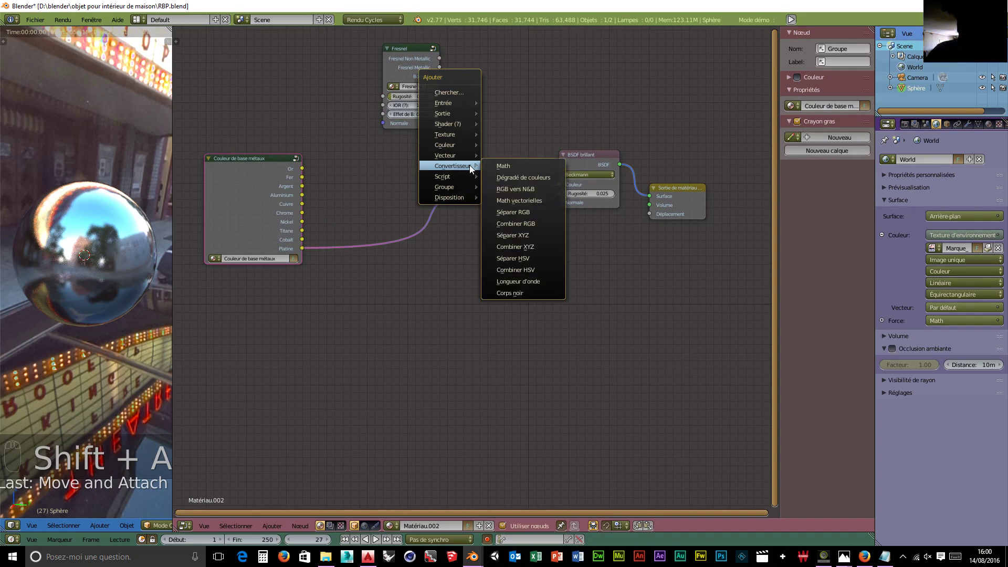
pyautogui.moveTo(445, 125)
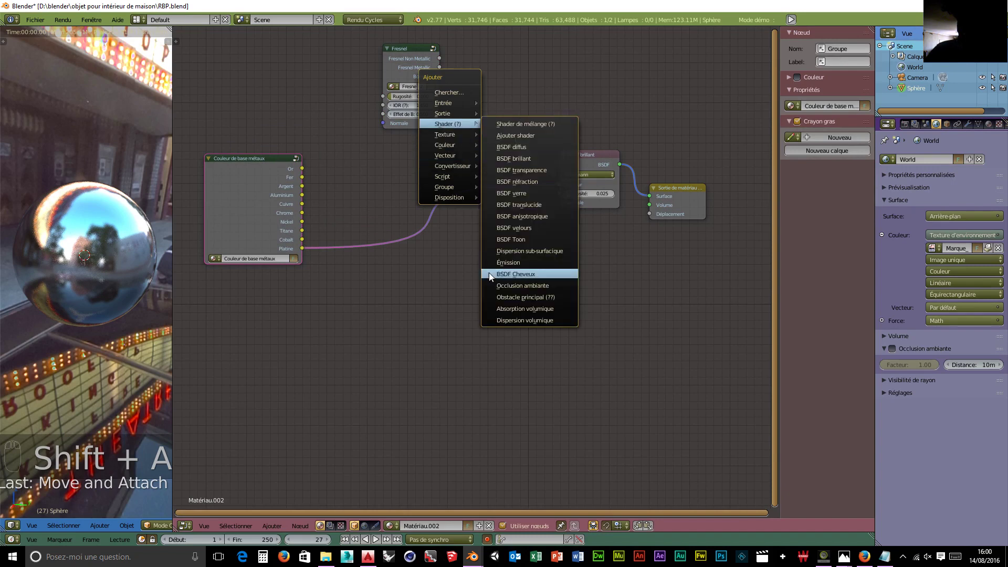
pyautogui.moveTo(558, 185); pyautogui.dragTo(196, 160)
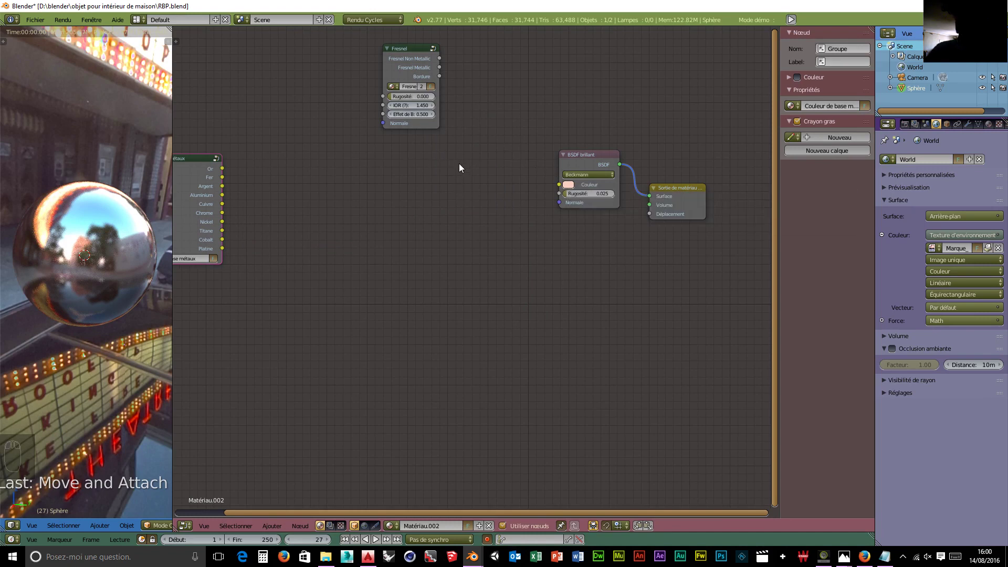
# - Add a Mélanger RGB node ahead of BSDF brillant and connect the Fresnel Metallic output to its Fac input
pyautogui.hotkey('shift', 'a')
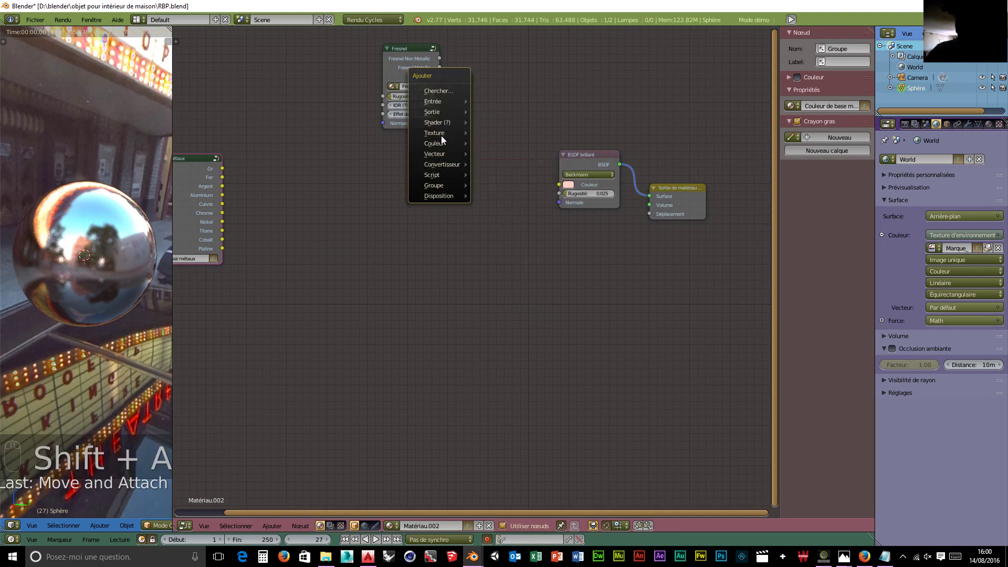
pyautogui.moveTo(468, 143)
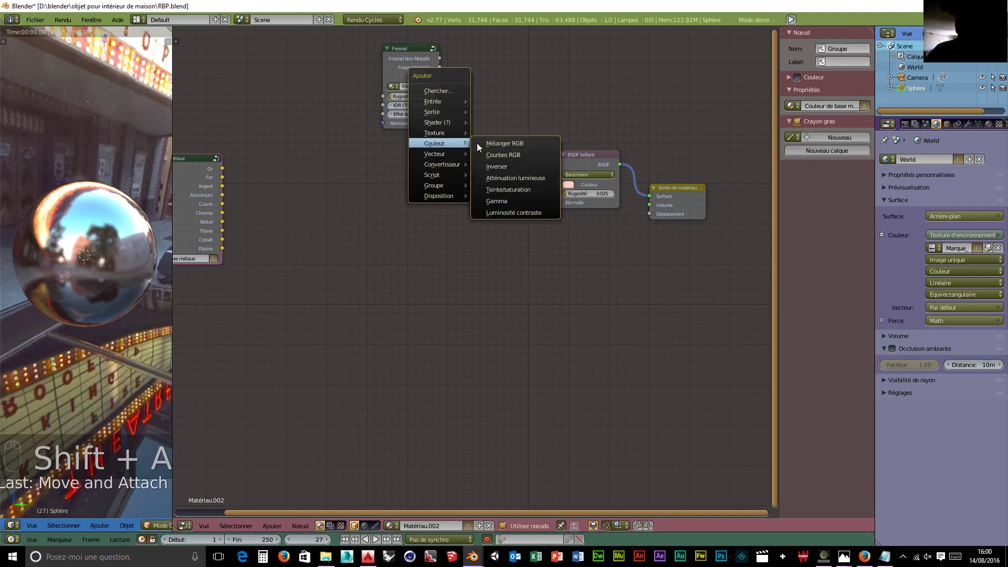
pyautogui.click(516, 146)
pyautogui.click(485, 105)
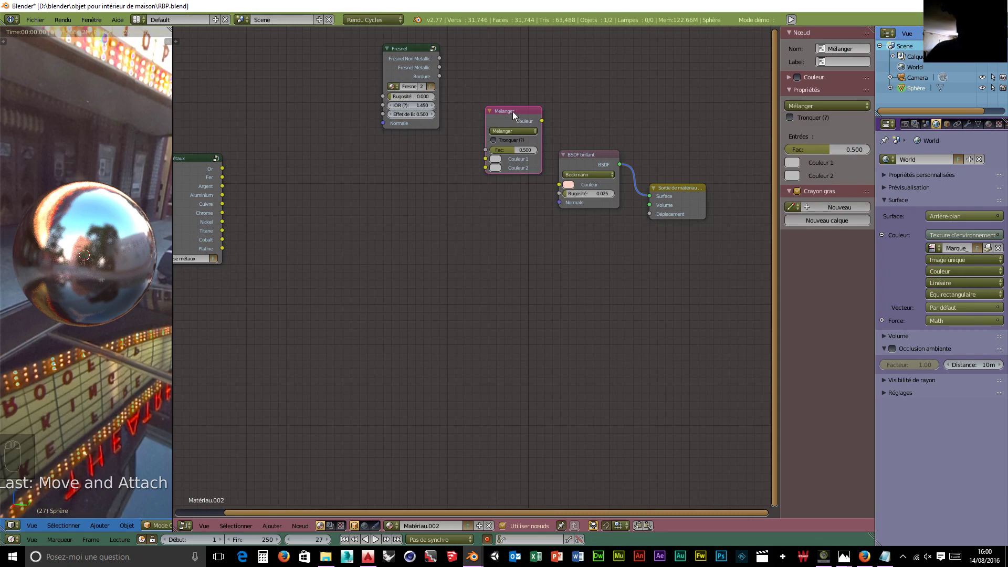
pyautogui.moveTo(513, 111); pyautogui.dragTo(489, 111)
pyautogui.moveTo(415, 50); pyautogui.dragTo(384, 52)
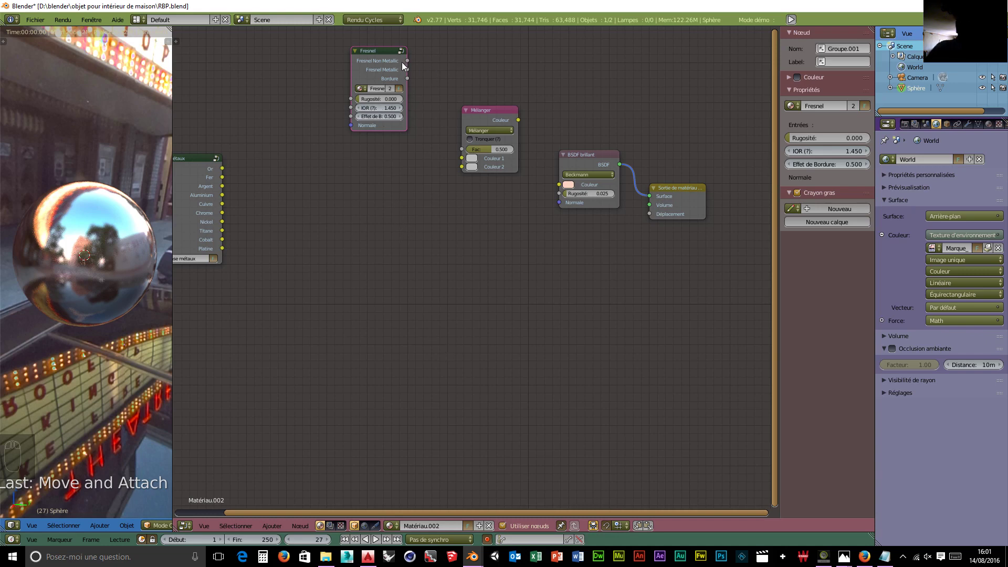
pyautogui.moveTo(407, 69); pyautogui.dragTo(466, 153)
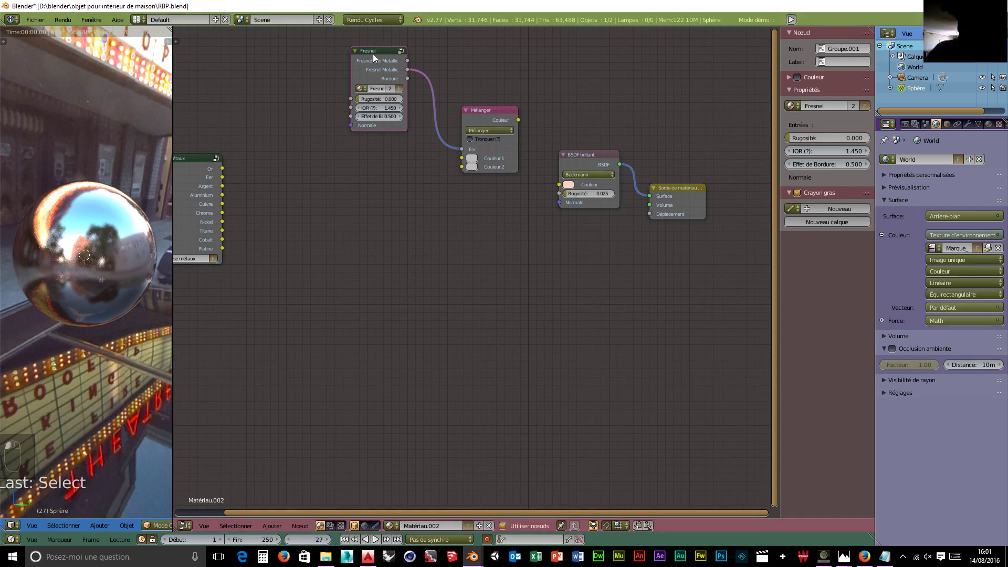
# - Add a second Mélanger RGB node below the Fresnel node and connect its Couleur output to the first Mélanger's Couleur 1
pyautogui.moveTo(372, 54); pyautogui.dragTo(315, 62)
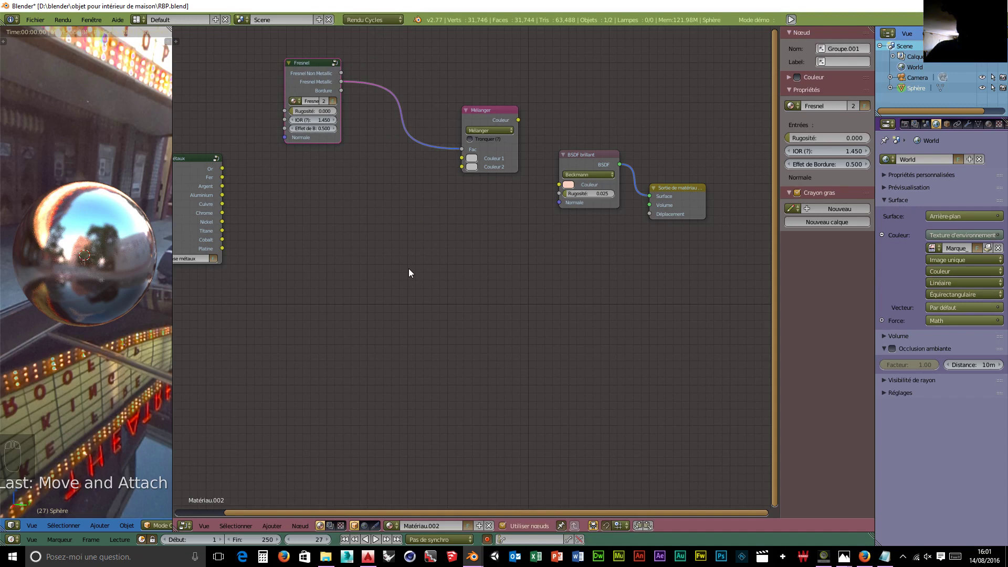
pyautogui.hotkey('shift', 'a')
pyautogui.click(446, 272)
pyautogui.click(365, 242)
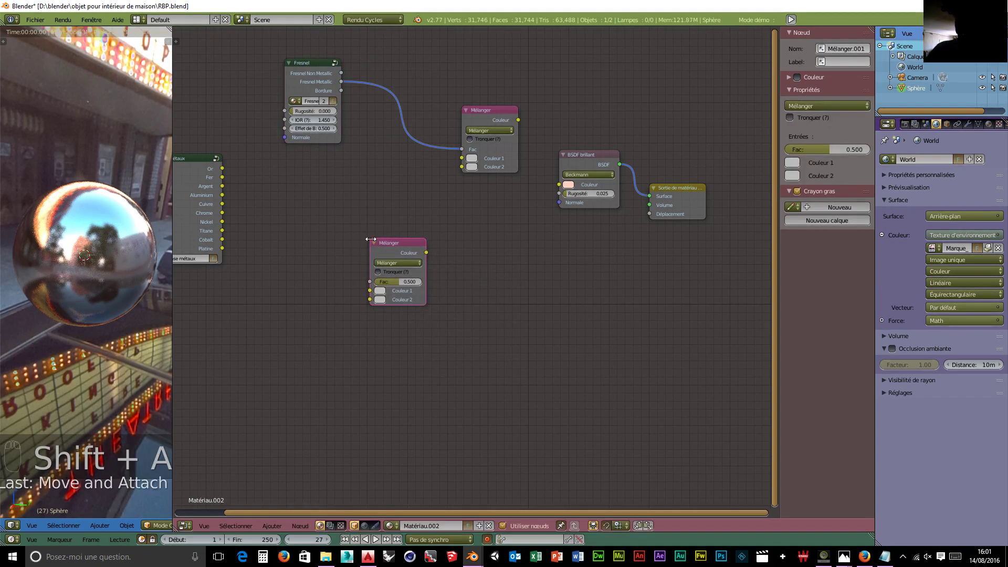
pyautogui.moveTo(427, 253); pyautogui.dragTo(461, 160)
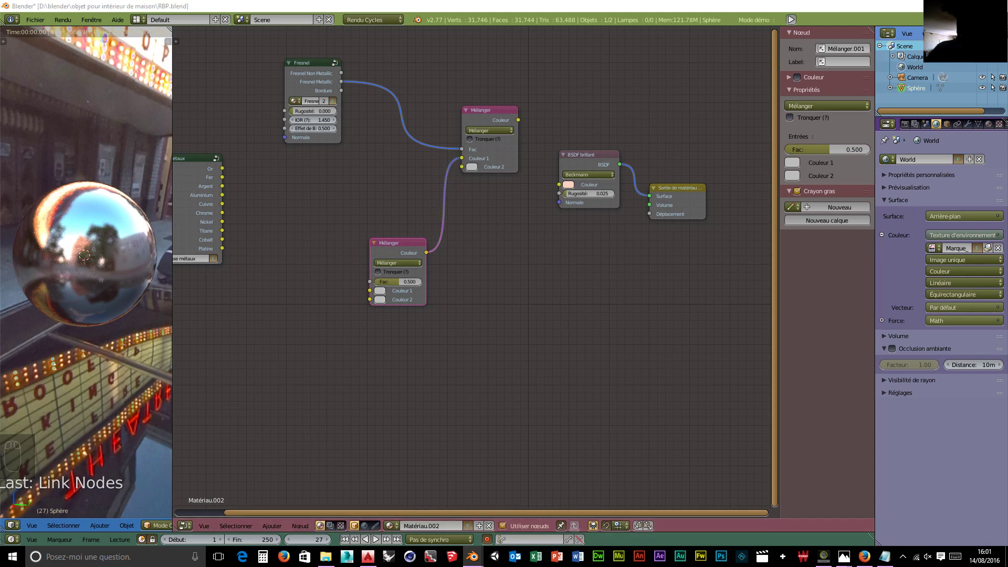
# - Set the first Mélanger node's Couleur 2 to white and connect its output to the BSDF brillant's Couleur
pyautogui.click(471, 166)
pyautogui.moveTo(536, 74); pyautogui.dragTo(536, 53)
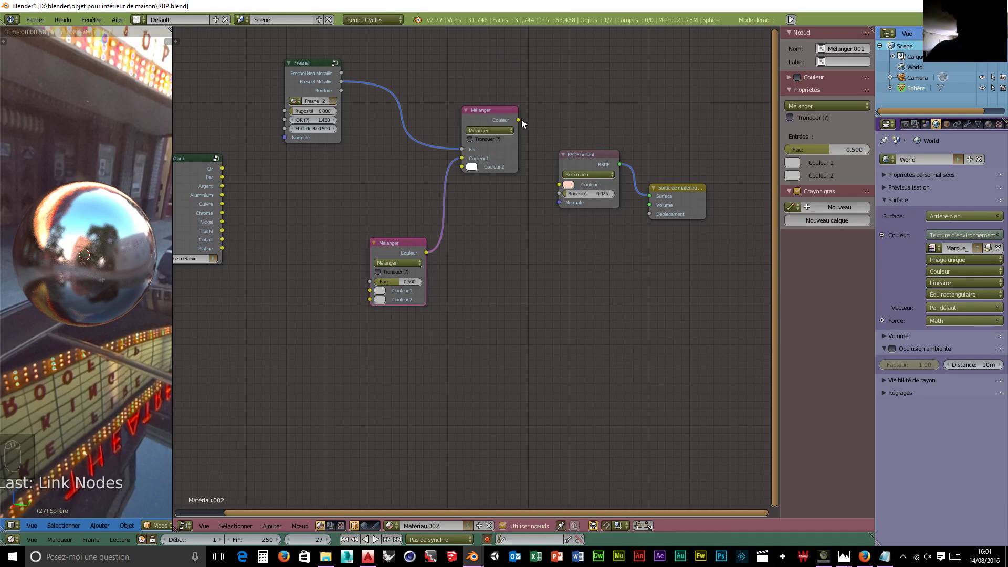
pyautogui.moveTo(518, 120); pyautogui.dragTo(559, 186)
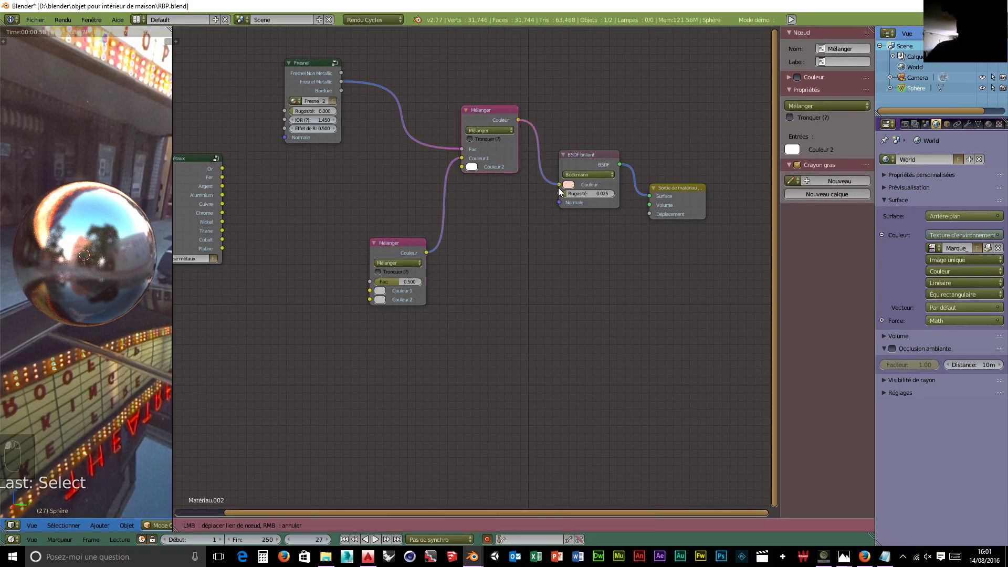
# - Connect the Fresnel node's Bordure output to the second Mélanger's Fac and move that Mélanger closer to the first
pyautogui.moveTo(430, 263); pyautogui.dragTo(471, 251, button='middle')
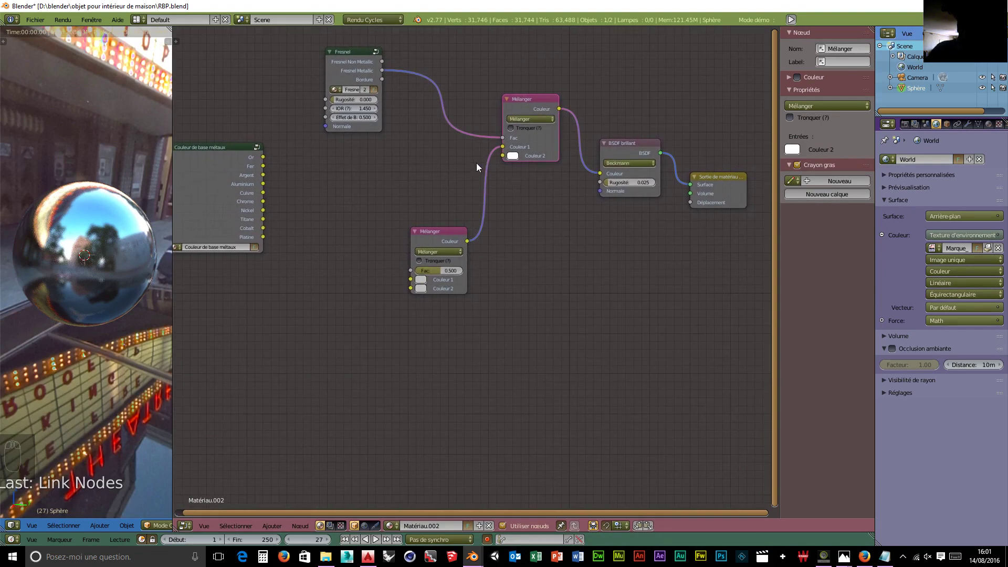
pyautogui.moveTo(446, 229); pyautogui.dragTo(447, 209)
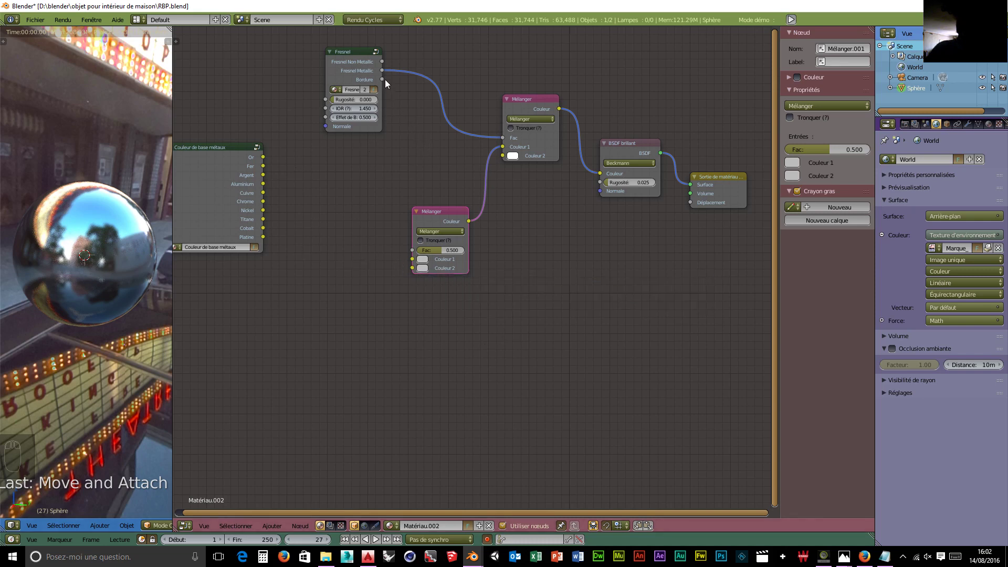
pyautogui.moveTo(383, 79); pyautogui.dragTo(411, 252)
pyautogui.moveTo(444, 211); pyautogui.dragTo(462, 191)
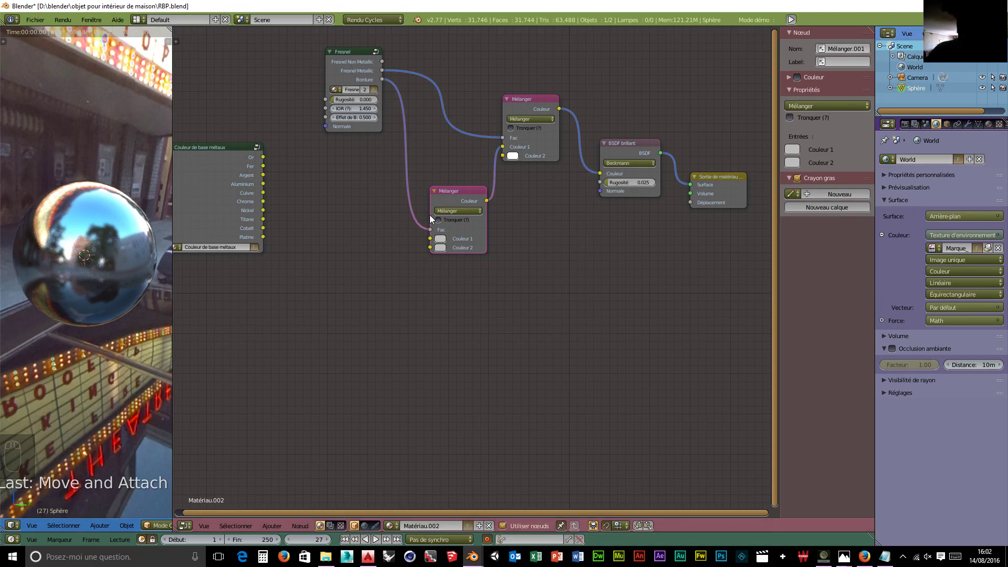
# - Group the Fresnel, both Mélanger and BSDF brillant nodes, and move the group input node away from Fresnel
pyautogui.moveTo(399, 303); pyautogui.dragTo(358, 333, button='middle')
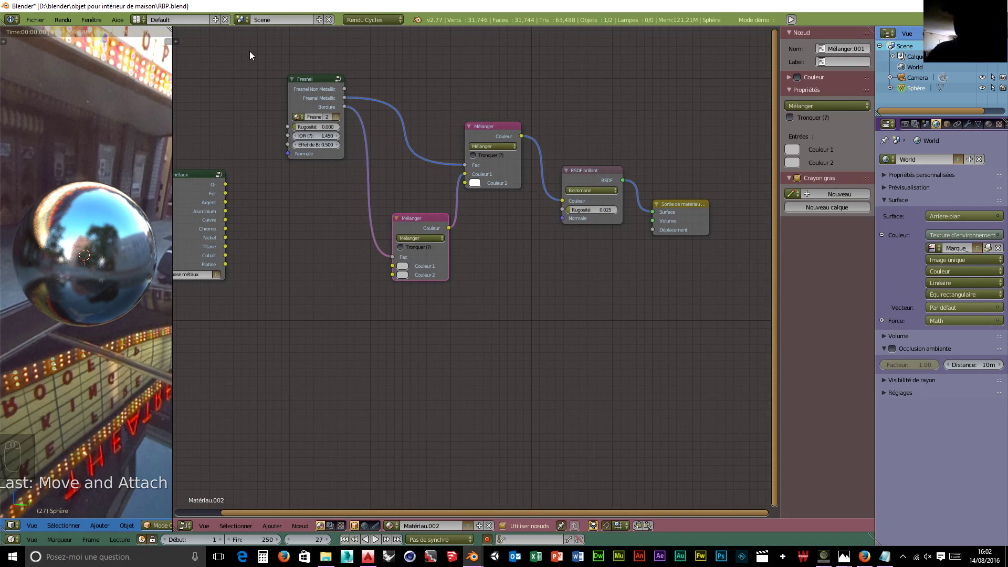
pyautogui.press('b')
pyautogui.moveTo(270, 46); pyautogui.dragTo(632, 314)
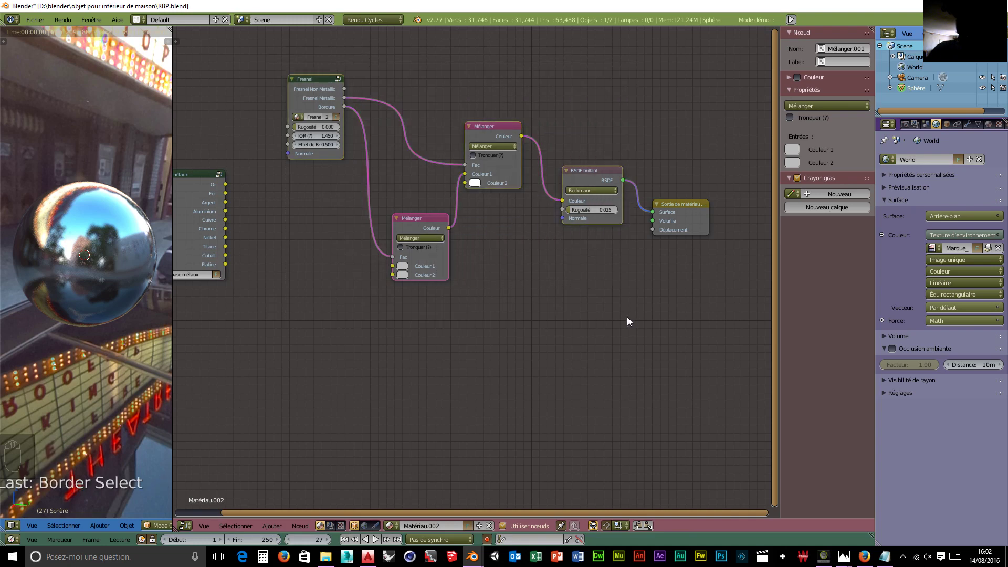
pyautogui.hotkey('ctrl', 'g')
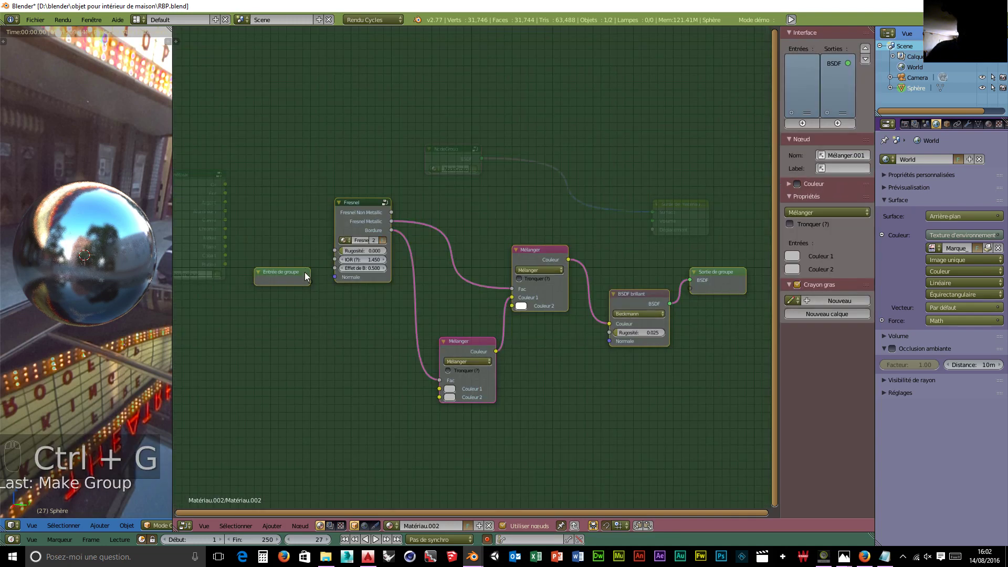
pyautogui.rightClick(282, 278)
pyautogui.moveTo(282, 278); pyautogui.dragTo(216, 280, button='right')
pyautogui.moveTo(306, 365); pyautogui.dragTo(332, 337, button='middle')
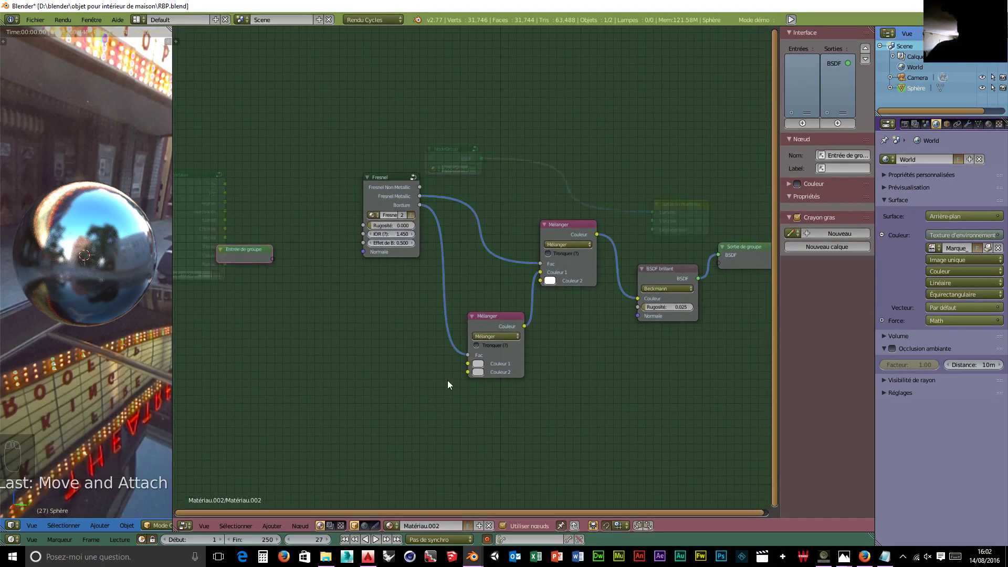
# - Expose the second Mélanger's Couleur 1 as a group input named "Couleur de Base"
pyautogui.rightClick(472, 369)
pyautogui.moveTo(468, 363); pyautogui.dragTo(272, 259)
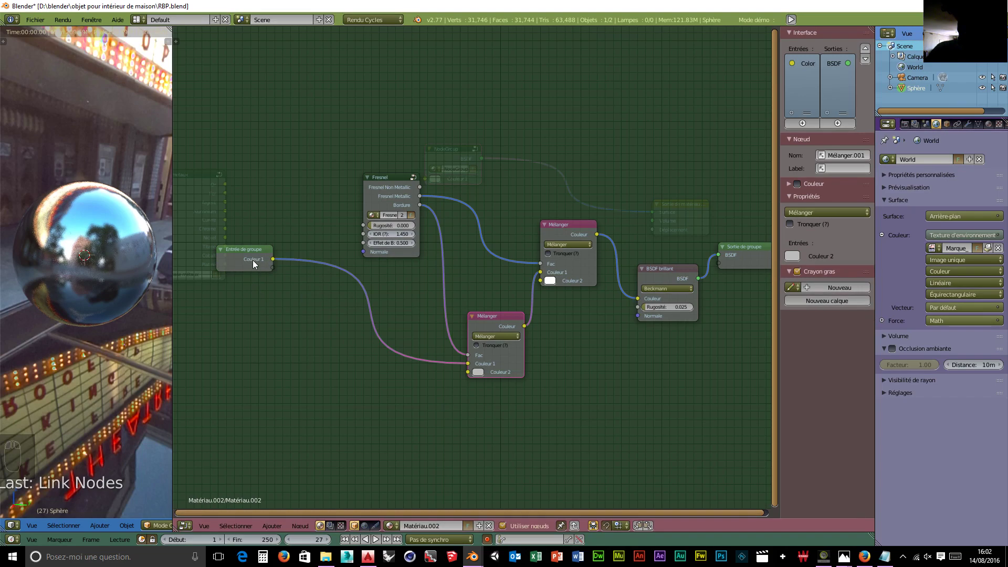
pyautogui.click(804, 63)
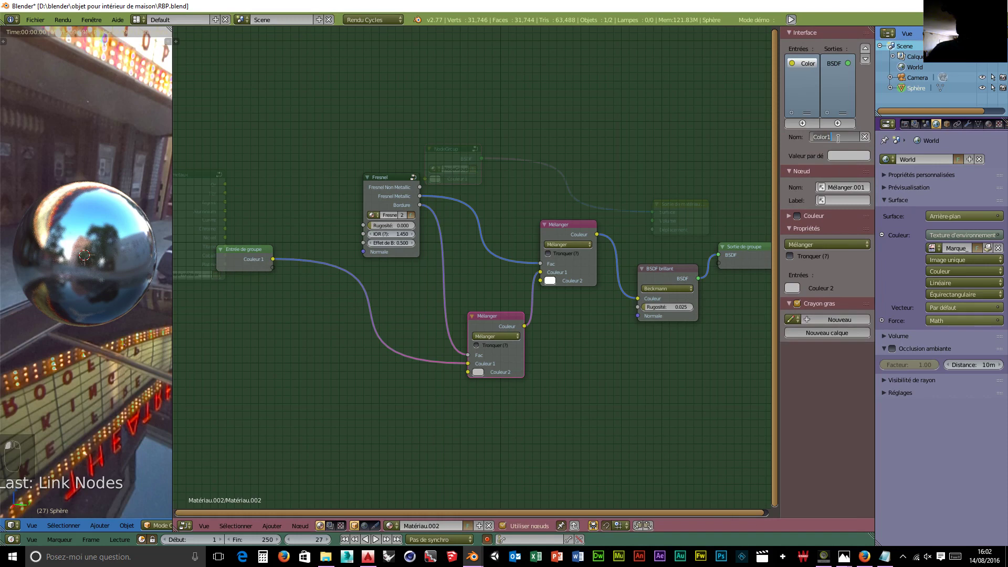
pyautogui.write('Couleur de Base')
pyautogui.press('Return')
# - Expose the second Mélanger's Couleur 2 as a group input named "Couleur de Bordure"
pyautogui.moveTo(466, 373); pyautogui.dragTo(241, 289)
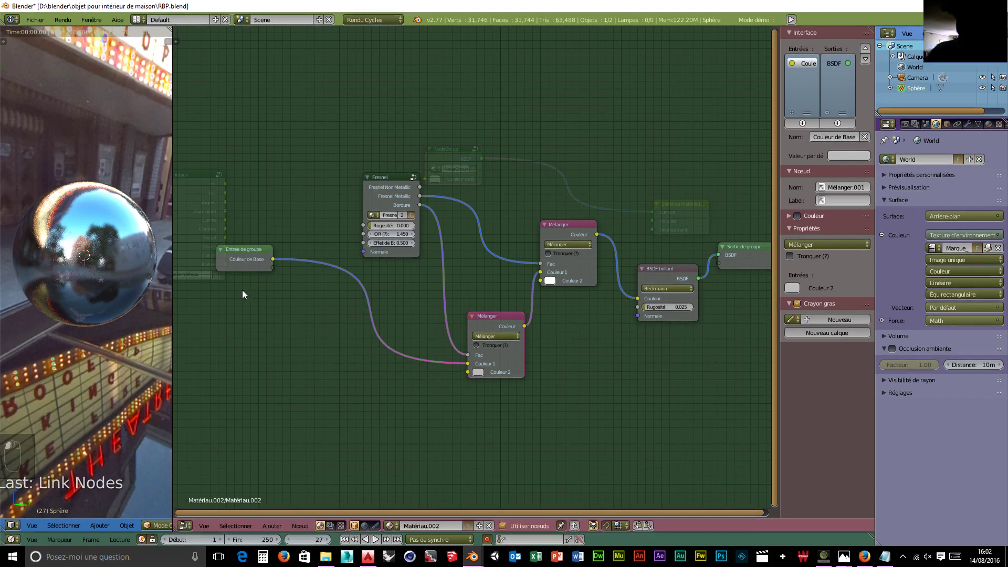
pyautogui.moveTo(467, 373); pyautogui.dragTo(274, 268)
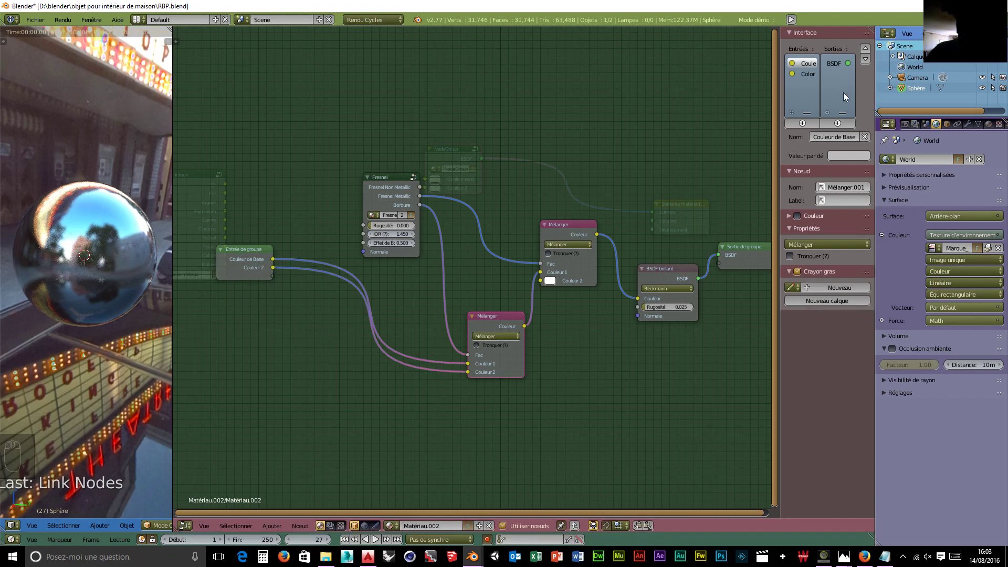
pyautogui.click(803, 75)
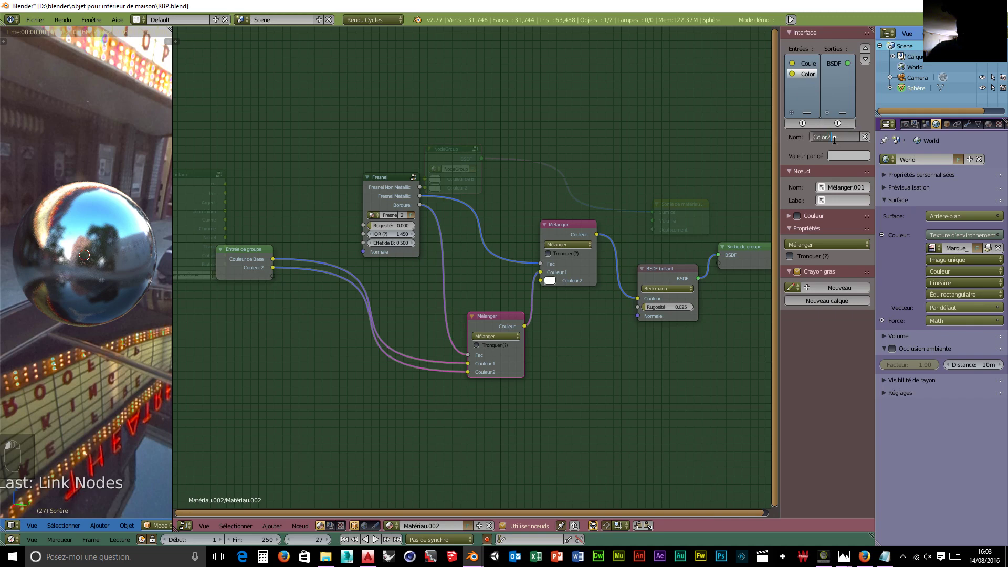
pyautogui.press('BackSpace')
pyautogui.press('BackSpace')
pyautogui.press('BackSpace')
pyautogui.press('BackSpace')
pyautogui.write('uleur de Bordure')
pyautogui.press('Return')
# - Expose the Fresnel node's Rugosité as a group input and connect it to the BSDF brillant's Rugosité as well
pyautogui.moveTo(362, 226); pyautogui.dragTo(272, 276)
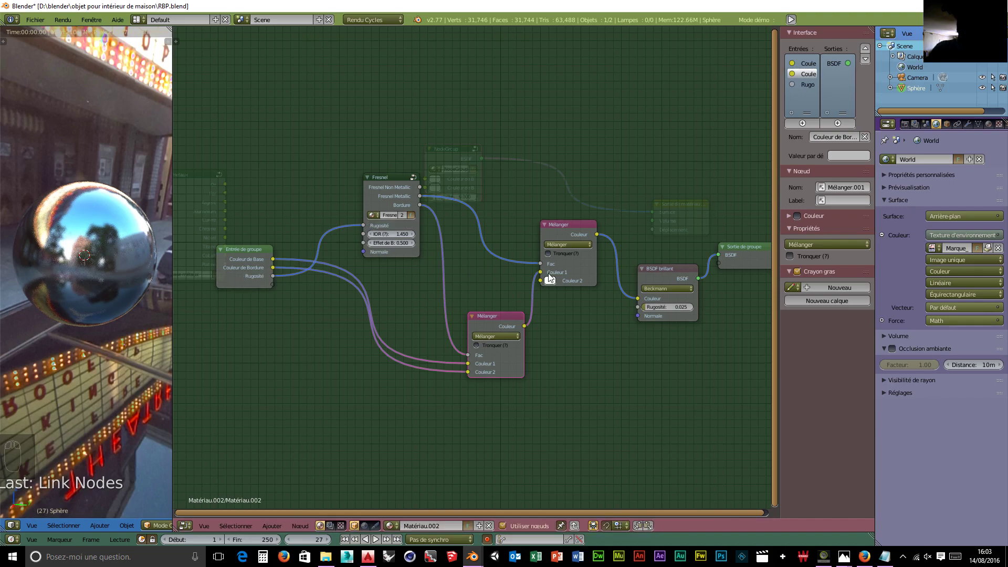
pyautogui.moveTo(637, 307); pyautogui.dragTo(275, 278)
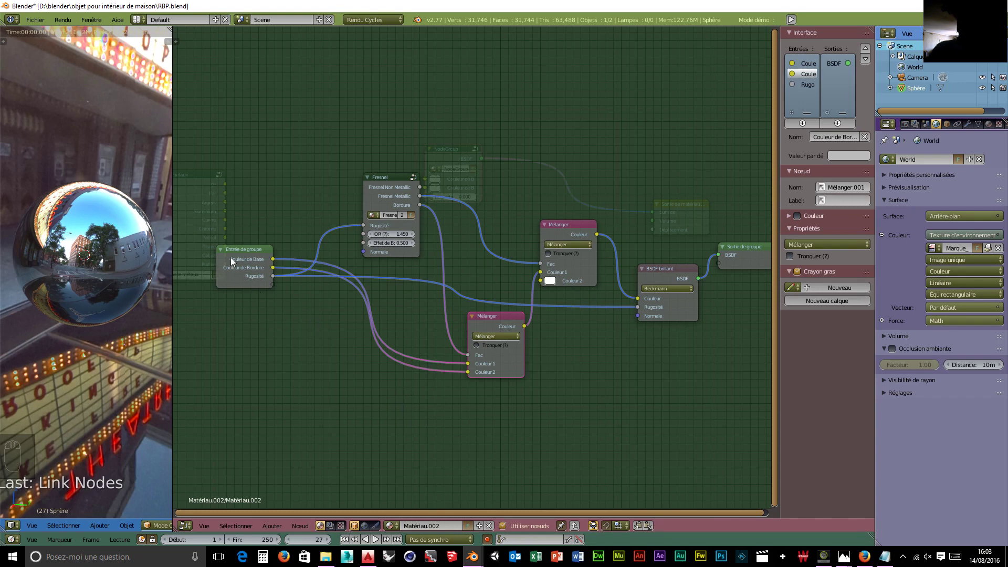
# - Expose Fresnel's Effet de Bordure and Normale as group inputs, connect Normale to the BSDF brillant too, and exit the group
pyautogui.moveTo(231, 257); pyautogui.dragTo(225, 279)
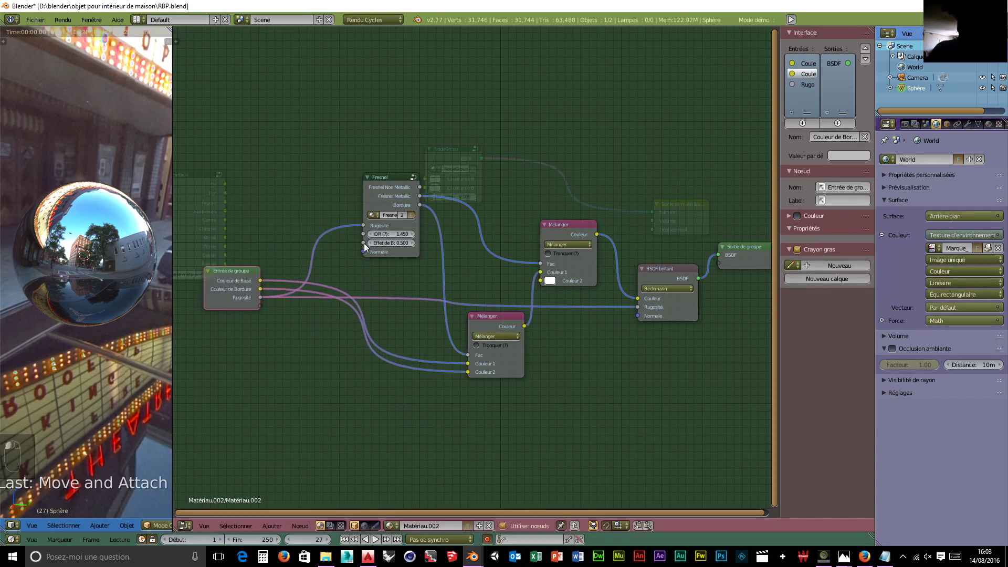
pyautogui.moveTo(364, 244); pyautogui.dragTo(261, 306)
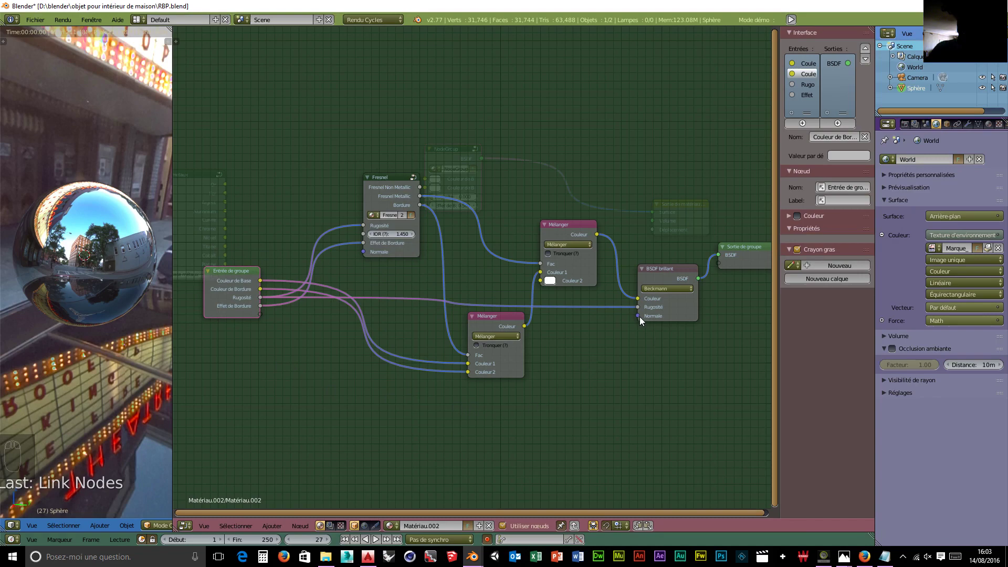
pyautogui.moveTo(363, 253); pyautogui.dragTo(260, 315)
pyautogui.moveTo(637, 316); pyautogui.dragTo(261, 315)
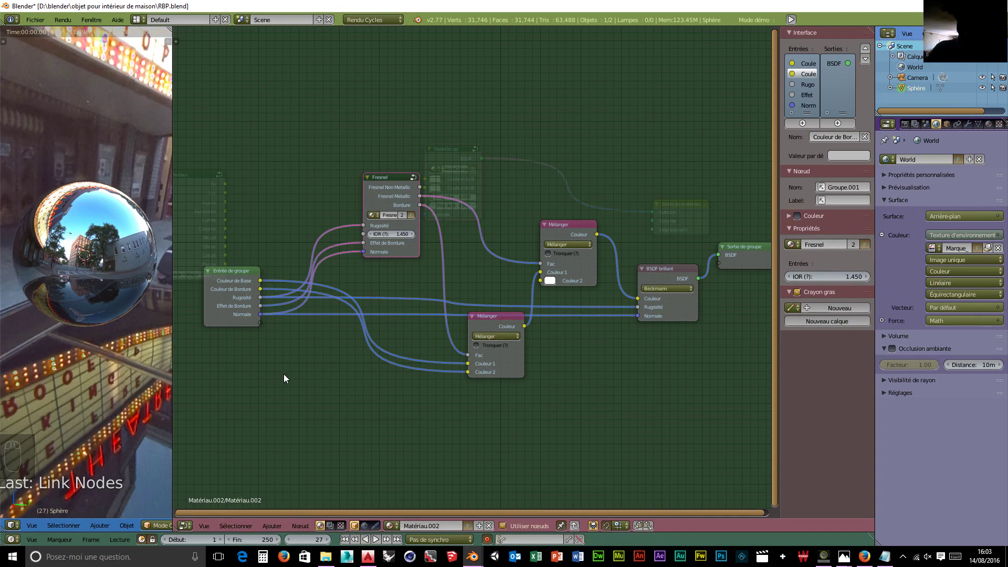
pyautogui.click(231, 275)
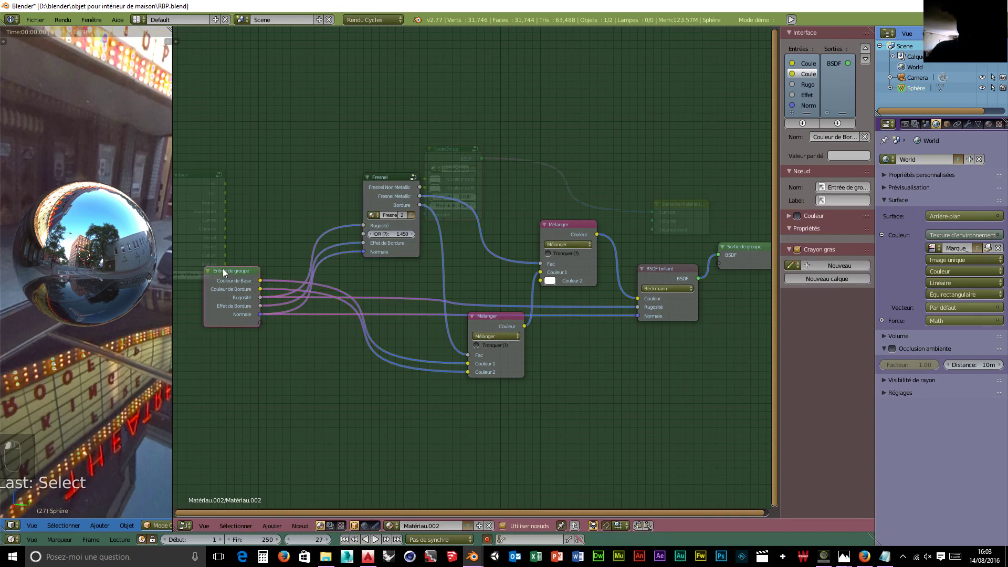
pyautogui.press('Tab')
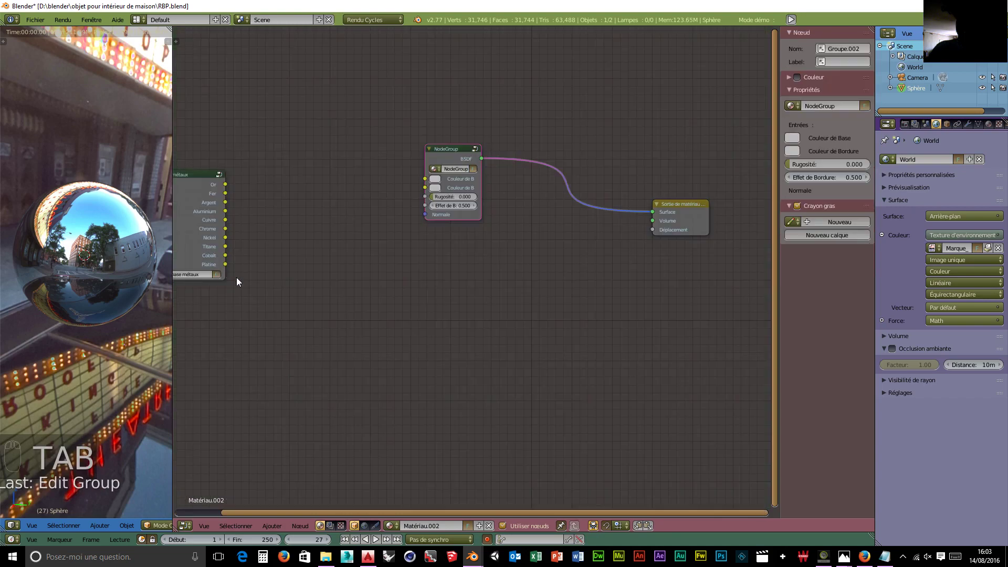
# - Rename the new node group as "Fresnel/Bordure Métal"
pyautogui.click(447, 149)
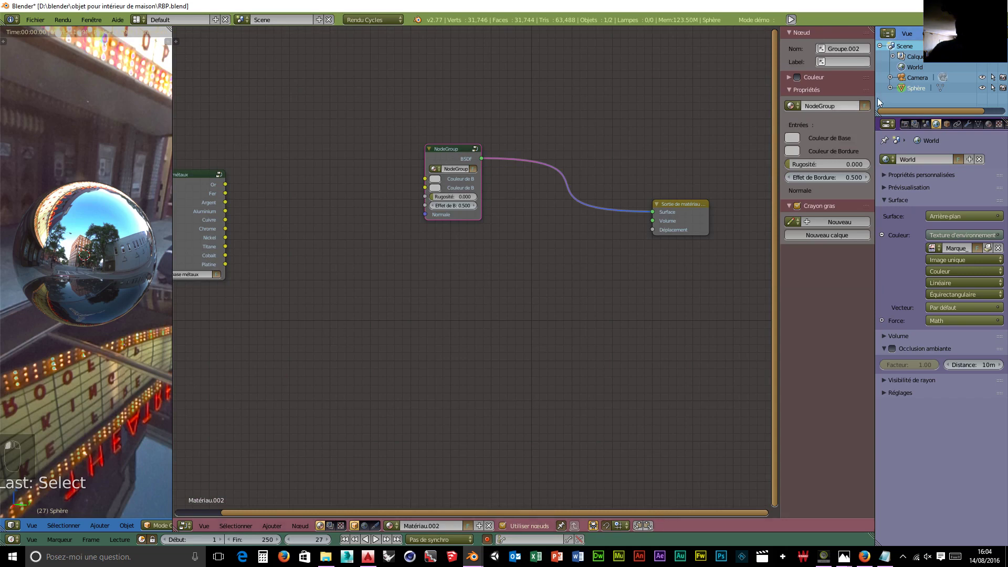
pyautogui.click(844, 105)
pyautogui.write('Fresnel/Bordur')
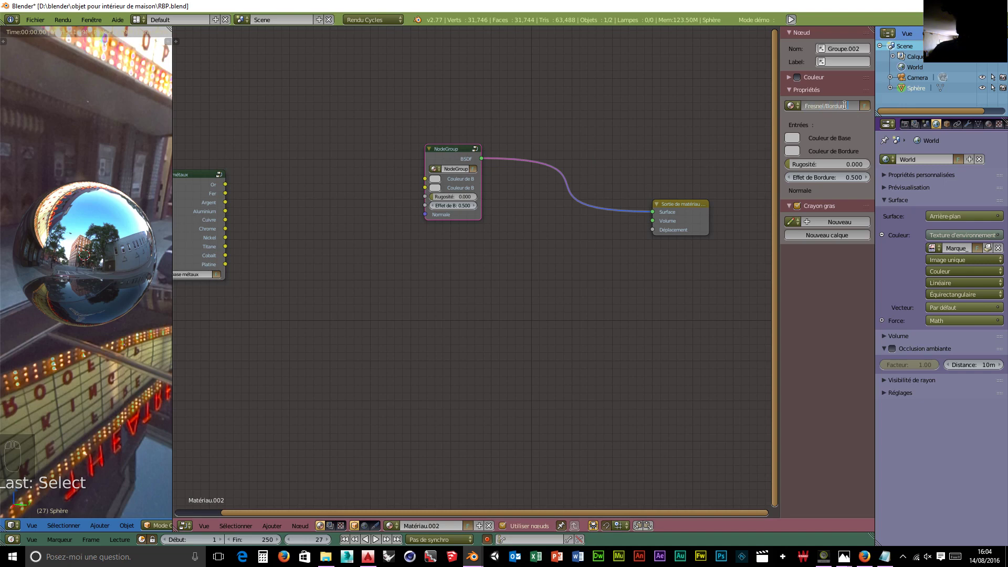
pyautogui.write('e Métal')
pyautogui.press('Return')
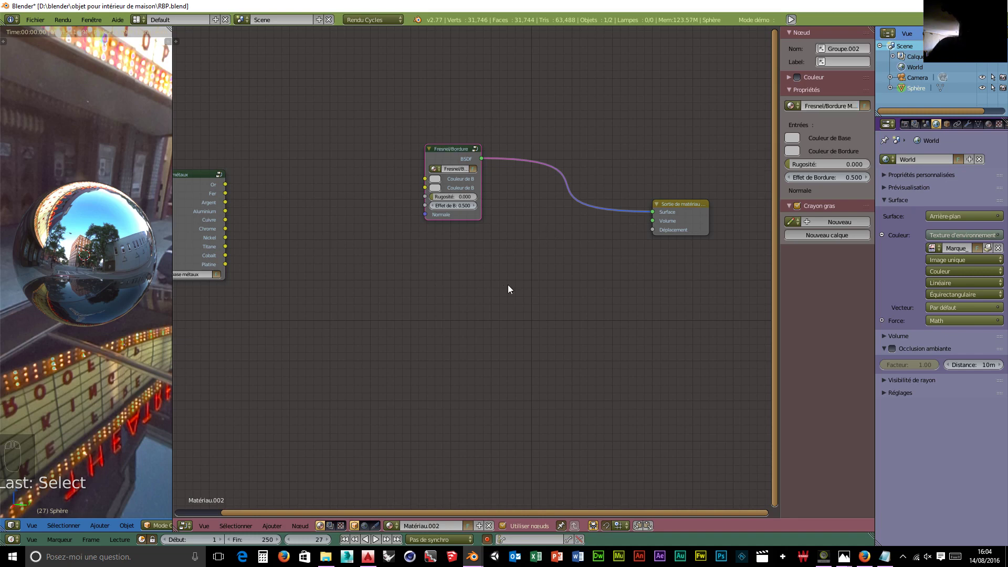
# - Widen the Fresnel/Bordure Métal node, connect the Or colour to its Couleur de Base, and move the metal colours node closer
pyautogui.moveTo(508, 289); pyautogui.dragTo(467, 313, button='middle')
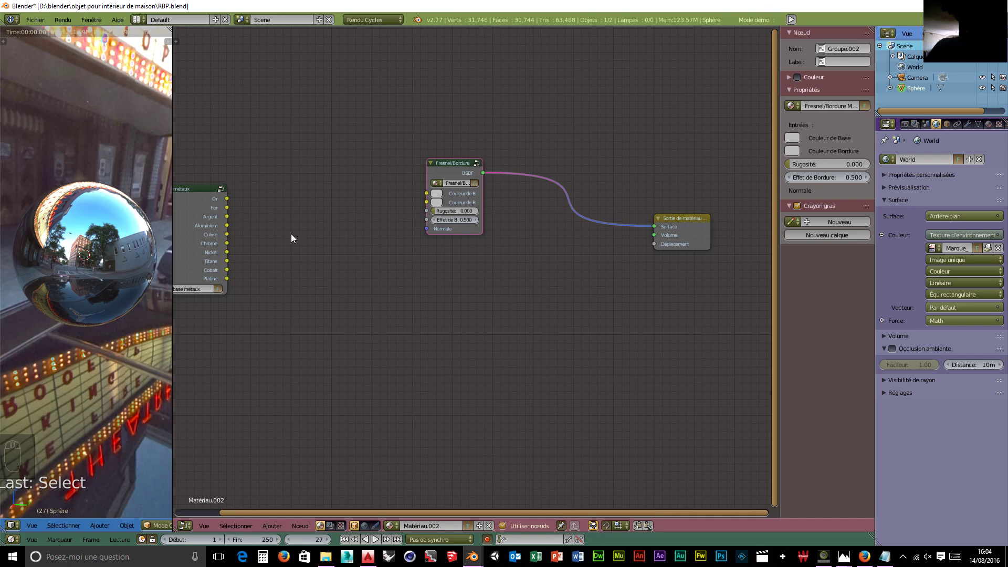
pyautogui.moveTo(226, 199); pyautogui.dragTo(393, 205)
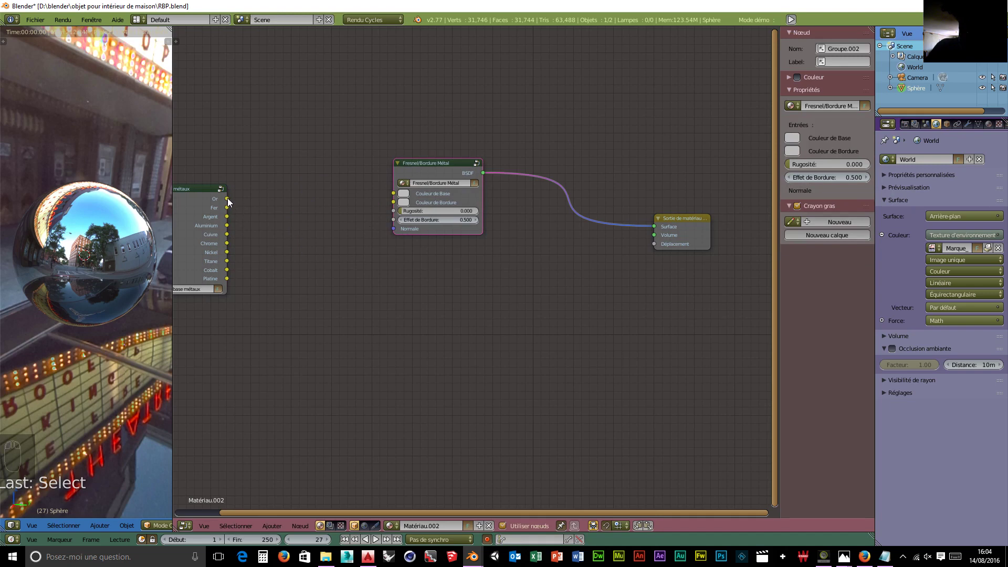
pyautogui.moveTo(227, 198); pyautogui.dragTo(393, 193)
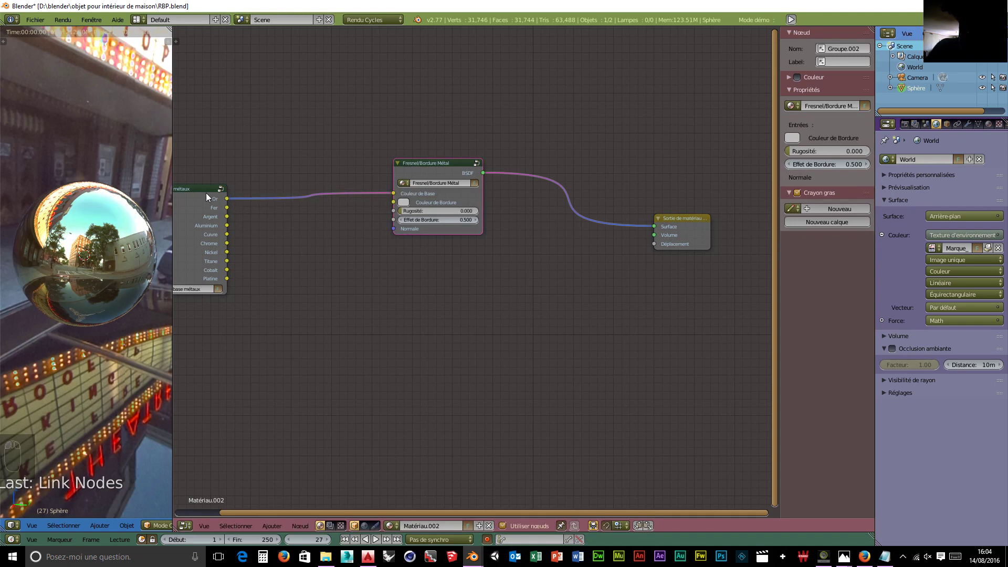
pyautogui.moveTo(206, 193); pyautogui.dragTo(232, 140)
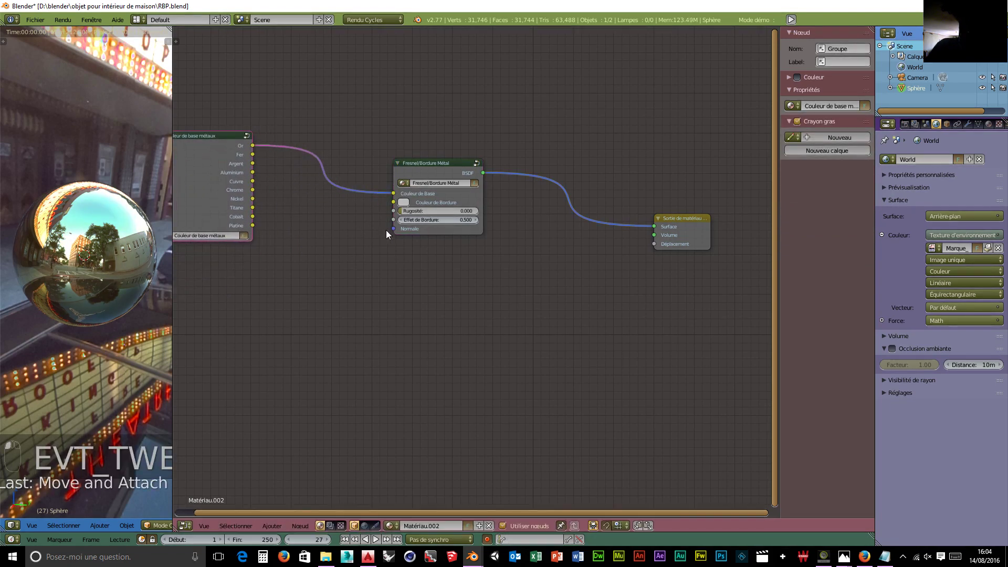
# - Set Couleur de Bordure to blue, test Effet de Bordure at 1.000, and set it to 0.300
pyautogui.click(404, 203)
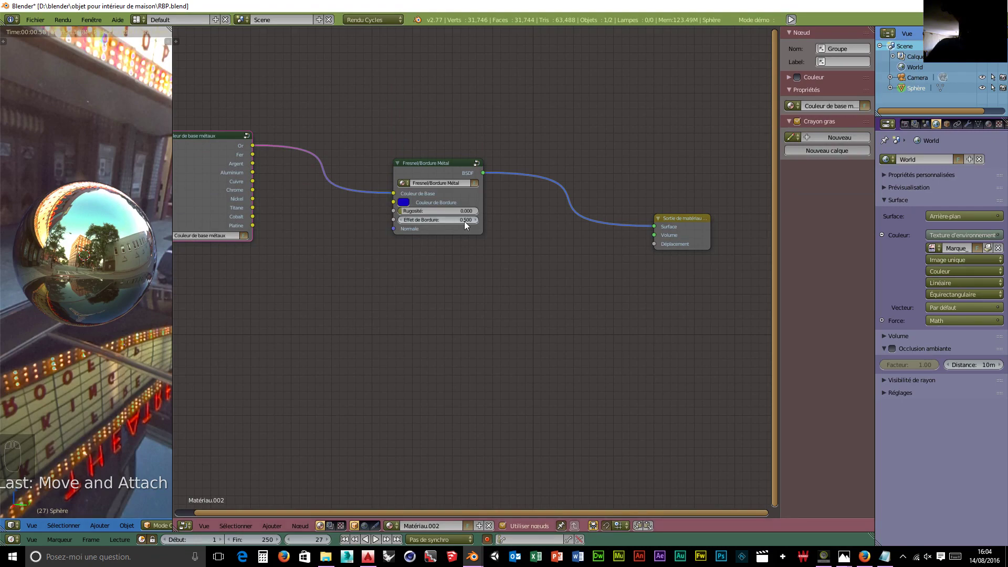
pyautogui.moveTo(413, 222); pyautogui.dragTo(449, 222)
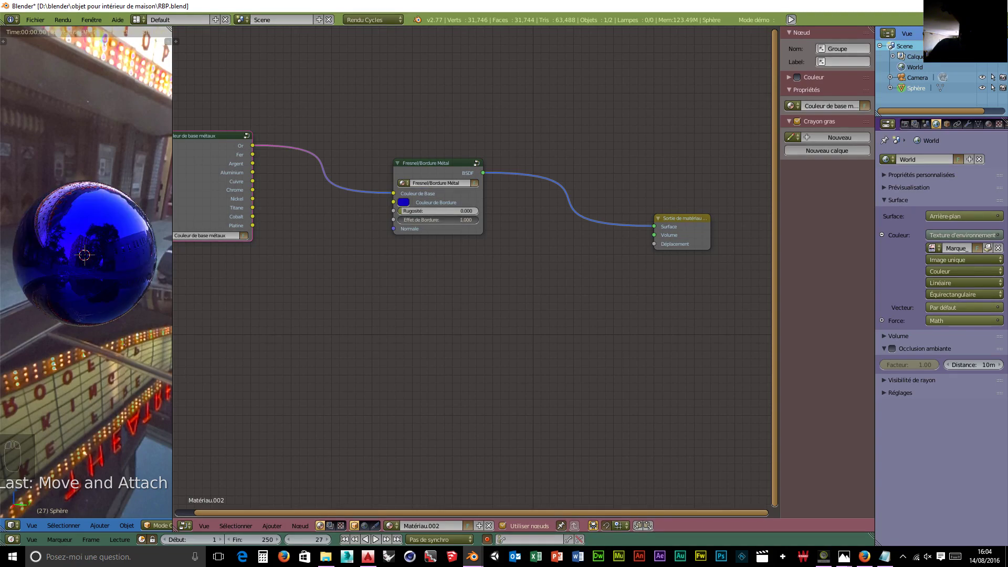
pyautogui.moveTo(470, 220); pyautogui.dragTo(423, 220)
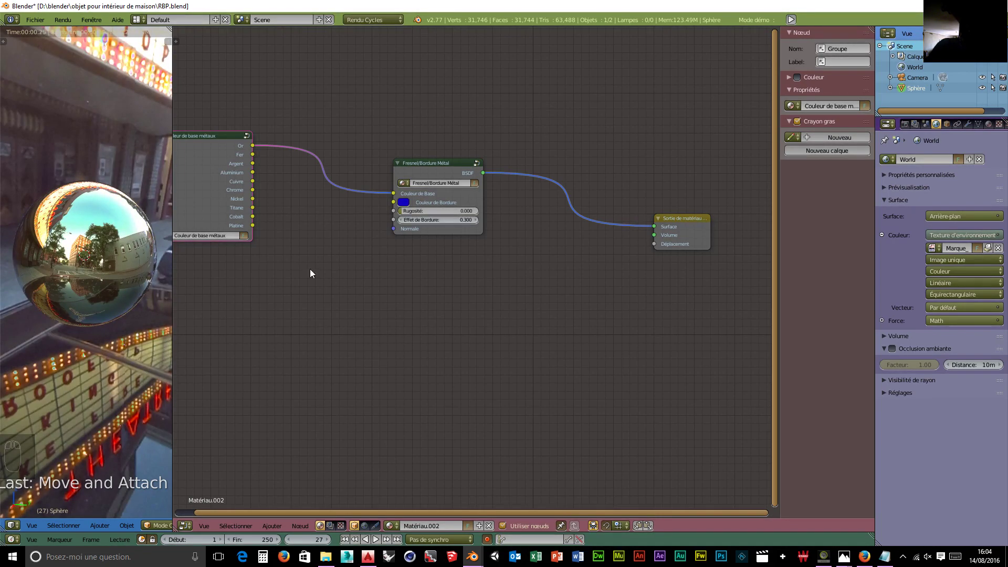
# - Try Fer, Cuivre and Chrome as Couleur de Base, connect Nickel instead, and set Rugosité to 0.042
pyautogui.moveTo(253, 154); pyautogui.dragTo(394, 193)
pyautogui.moveTo(253, 182); pyautogui.dragTo(393, 194)
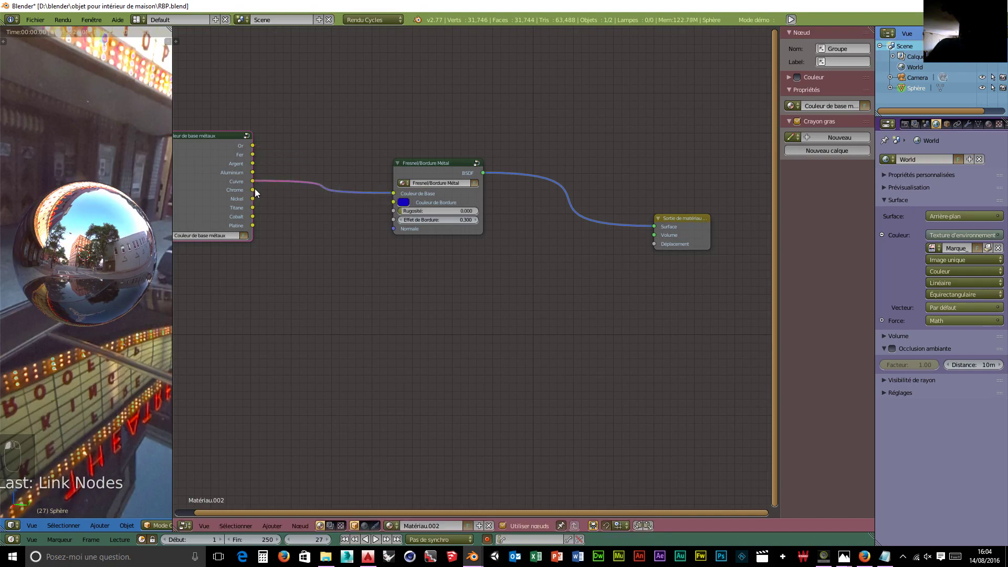
pyautogui.moveTo(253, 190); pyautogui.dragTo(393, 193)
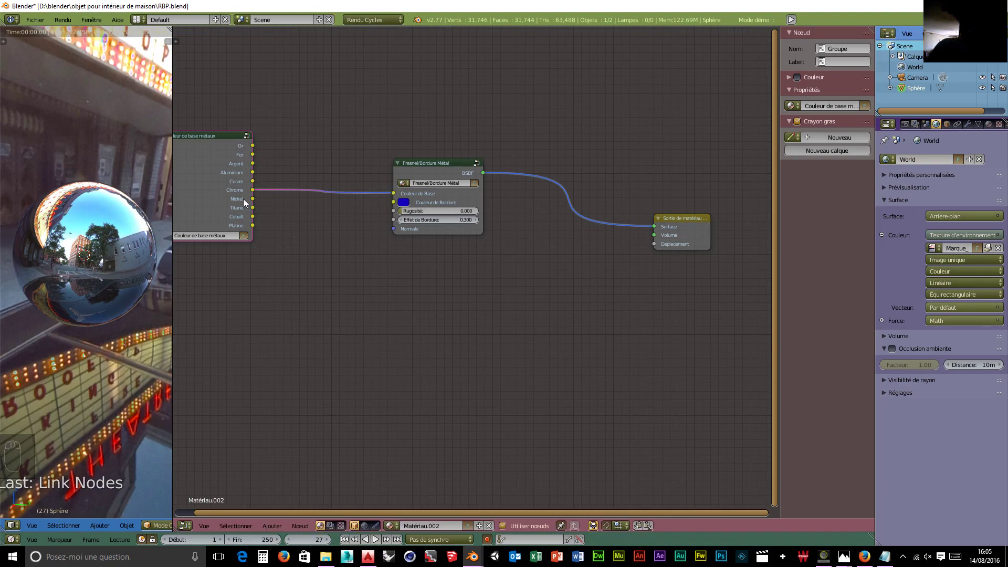
pyautogui.moveTo(253, 199); pyautogui.dragTo(292, 213)
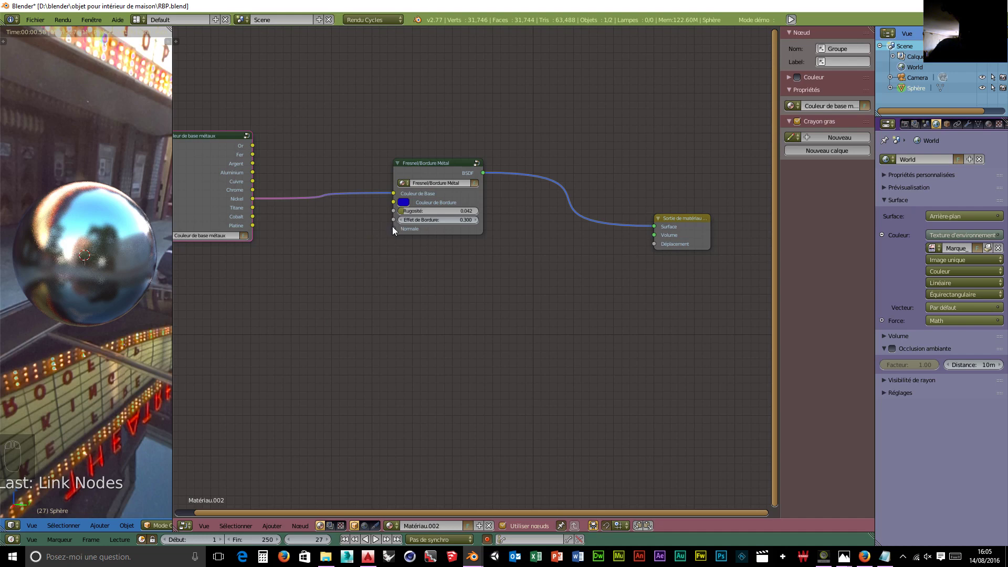
pyautogui.moveTo(394, 229); pyautogui.dragTo(290, 297)
# - Collapse the Couleur de base métaux node and expand it again
pyautogui.moveTo(291, 352); pyautogui.dragTo(370, 427, button='middle')
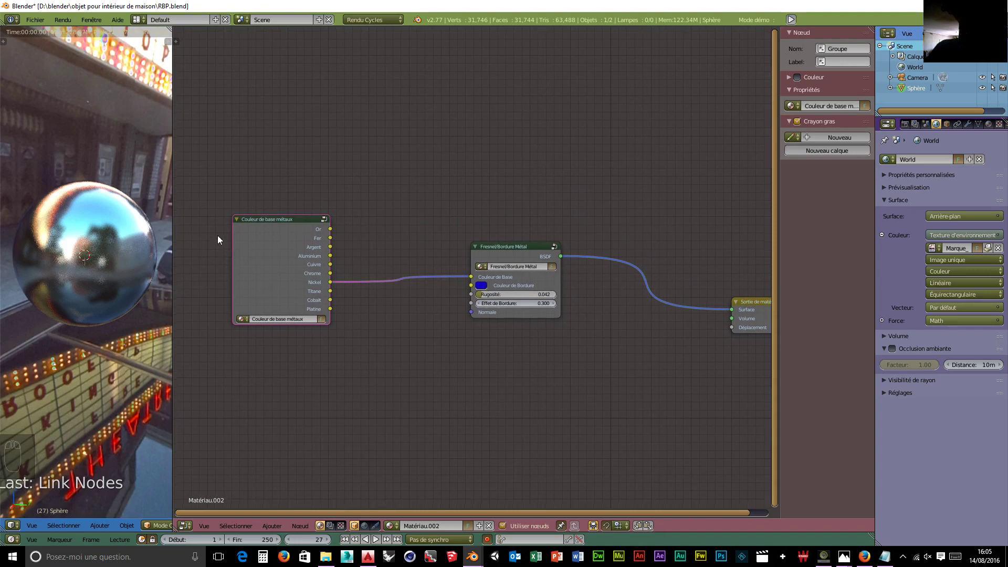
pyautogui.click(236, 219)
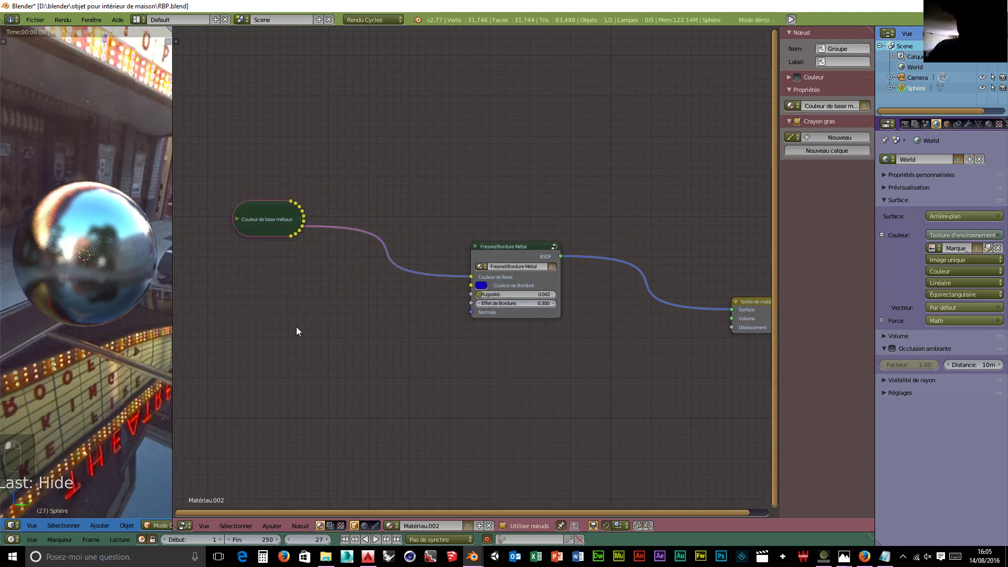
pyautogui.click(237, 220)
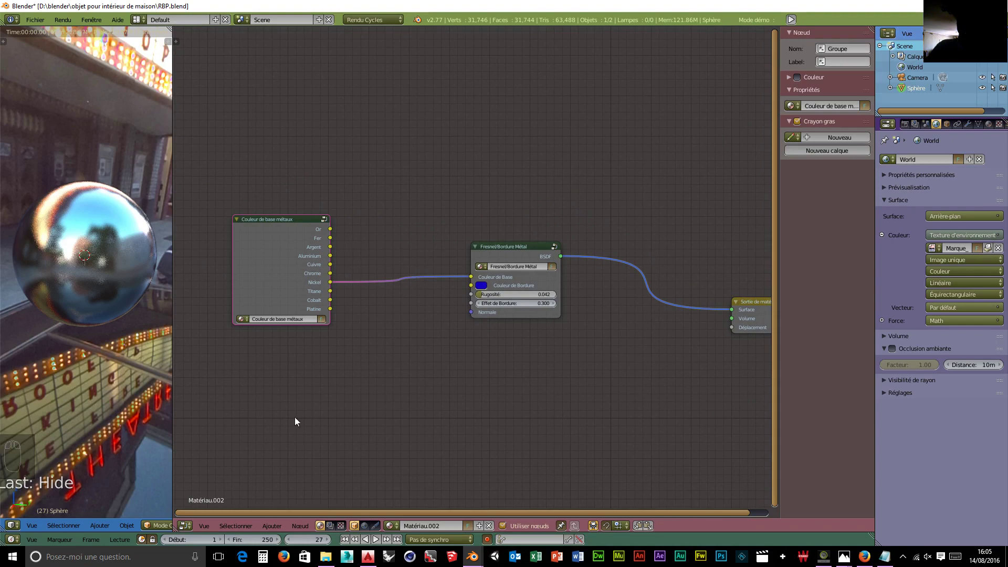
# - Switch to Outil Capture d'écran and capture the area around the Couleur de base métaux node
pyautogui.click(13, 556)
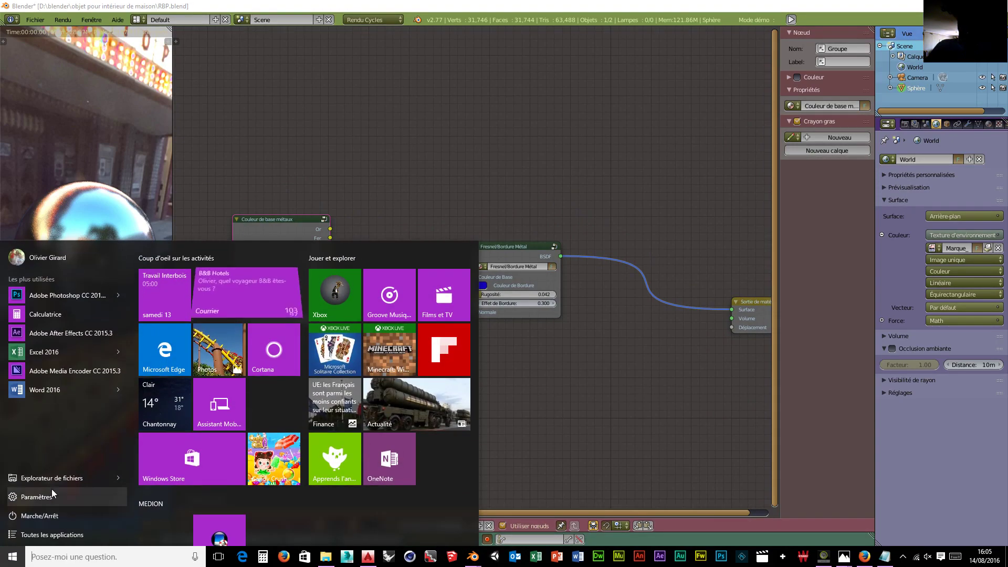
pyautogui.click(33, 534)
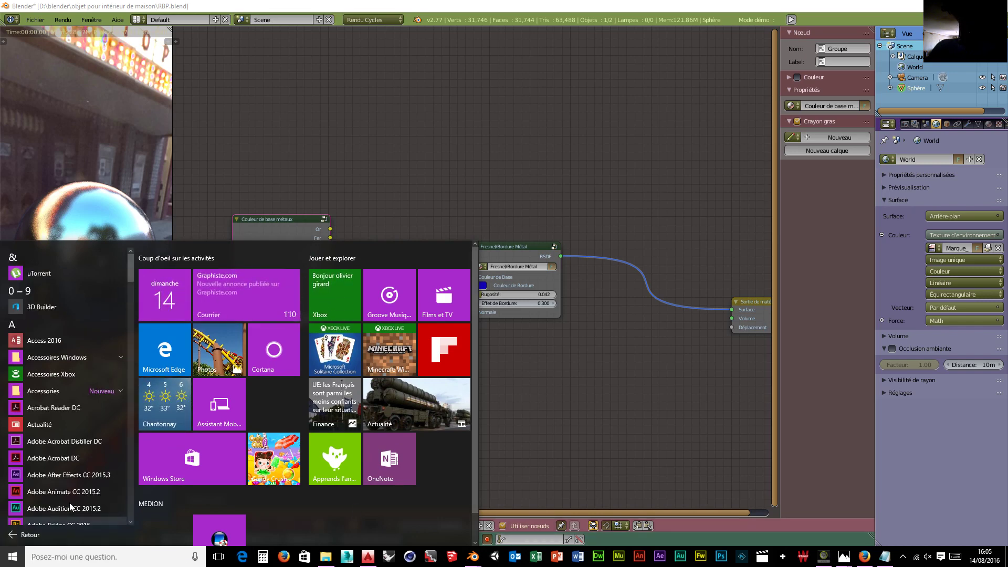
pyautogui.click(46, 362)
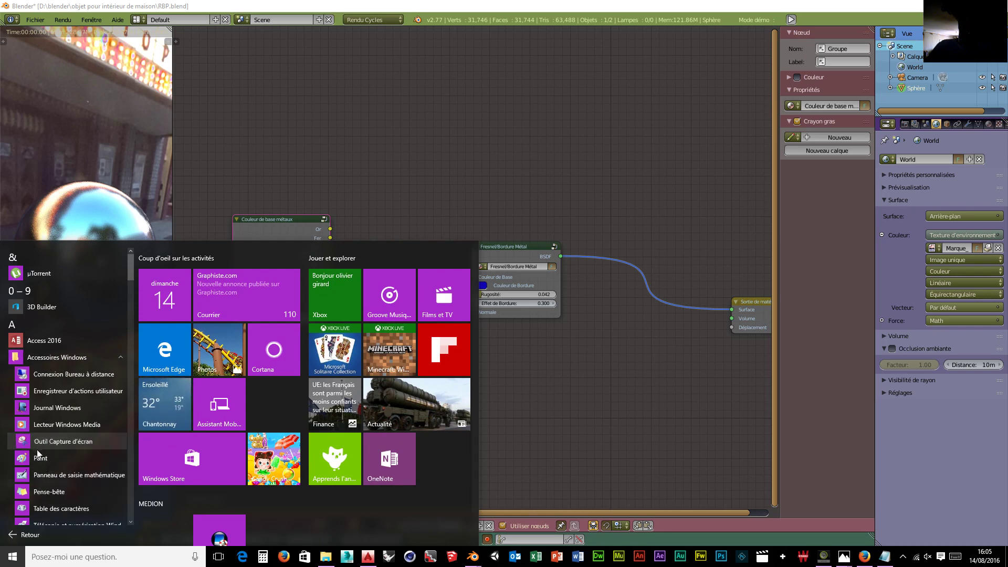
pyautogui.click(44, 444)
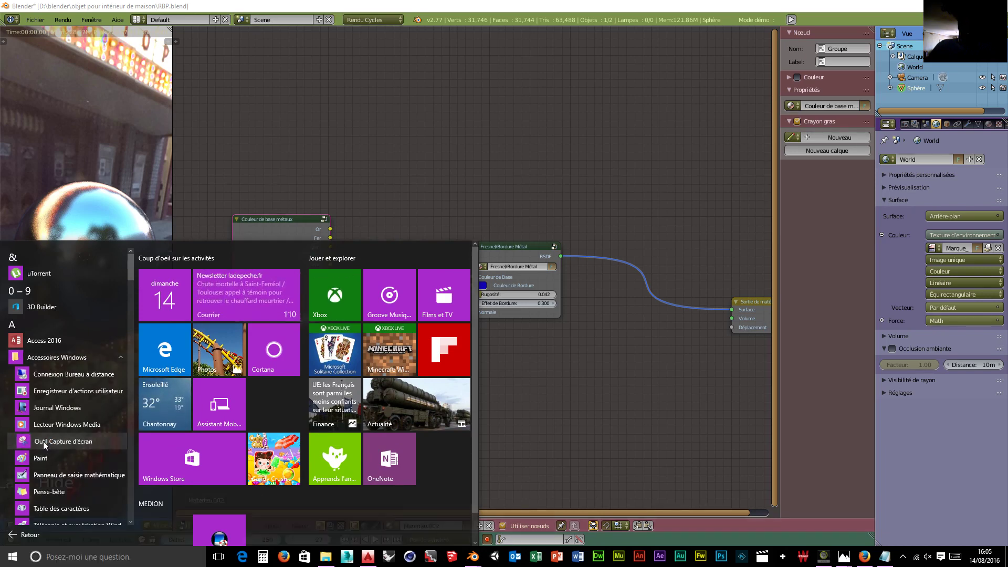
pyautogui.click(558, 110)
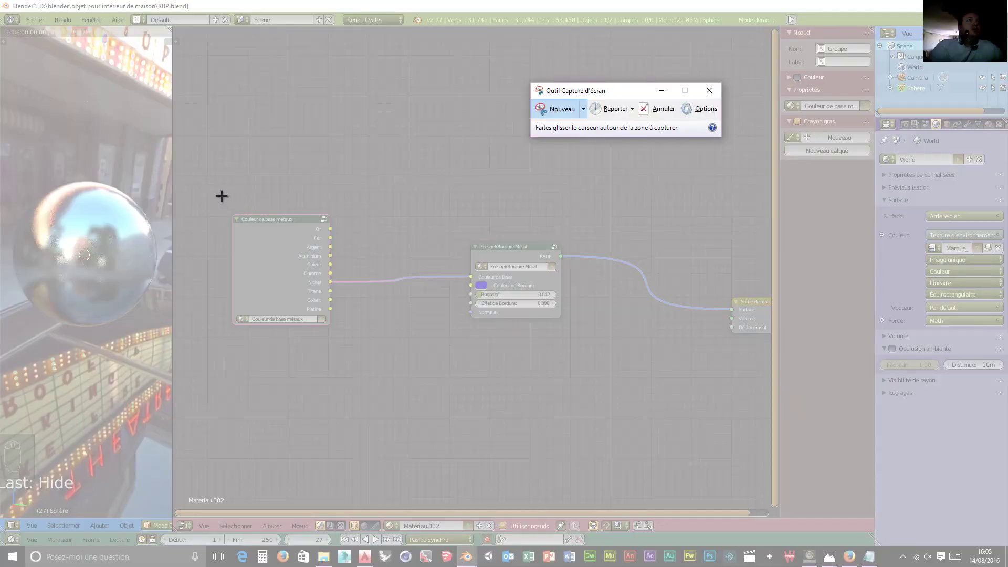
pyautogui.moveTo(221, 203); pyautogui.dragTo(342, 347)
# - Save the screen capture as a JPEG file named Capture in the fresnel folder
pyautogui.click(185, 125)
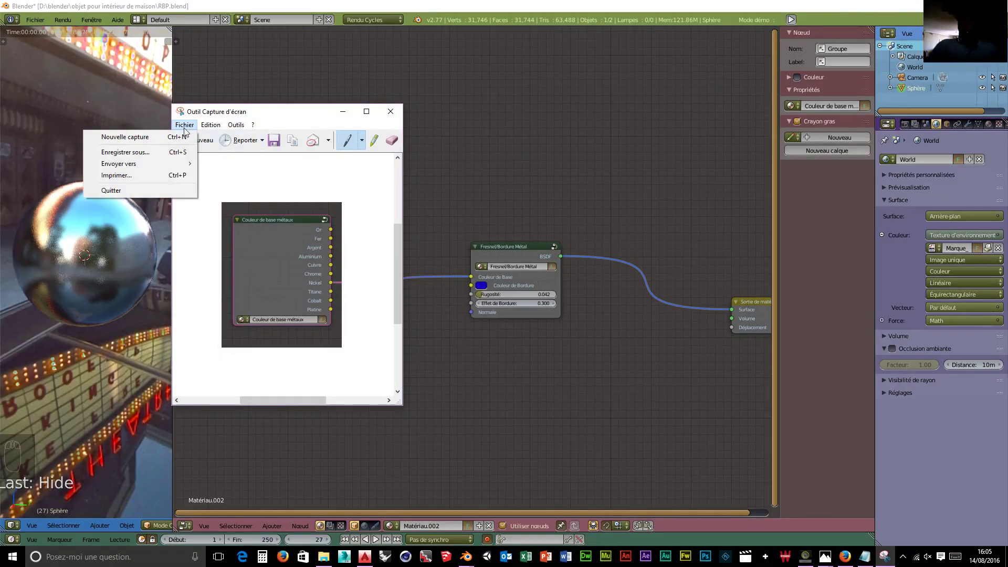
pyautogui.click(116, 152)
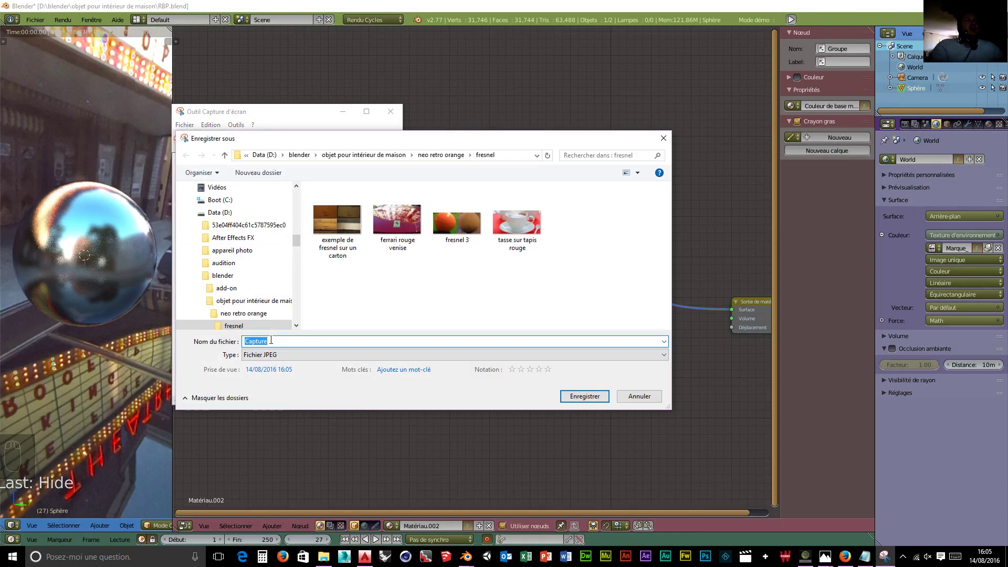
pyautogui.click(585, 396)
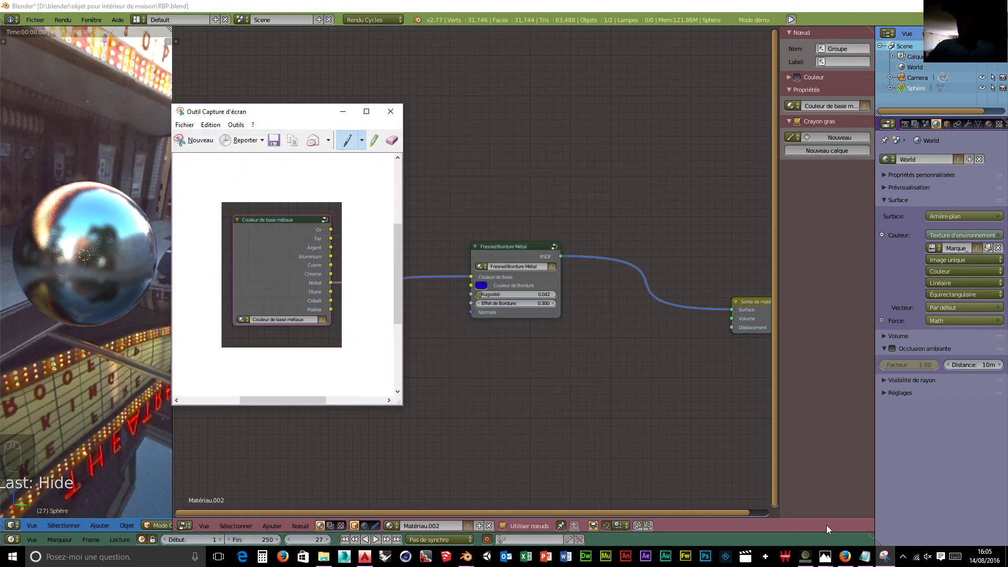
# - Return to Blender, narrow the properties area slightly, split it, and turn the lower part into a UV/Image editor
pyautogui.moveTo(875, 420); pyautogui.dragTo(882, 420)
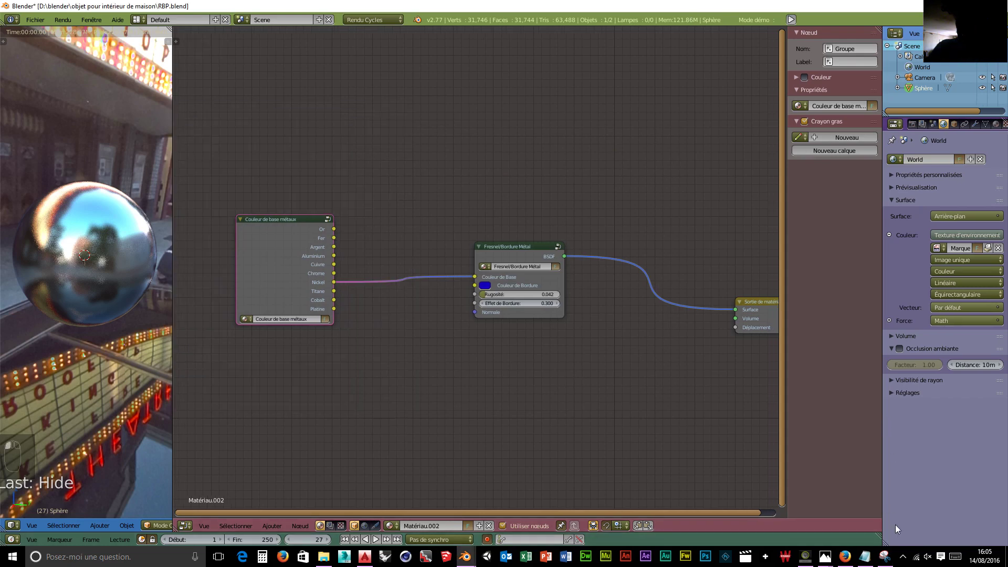
pyautogui.moveTo(885, 544); pyautogui.dragTo(918, 448)
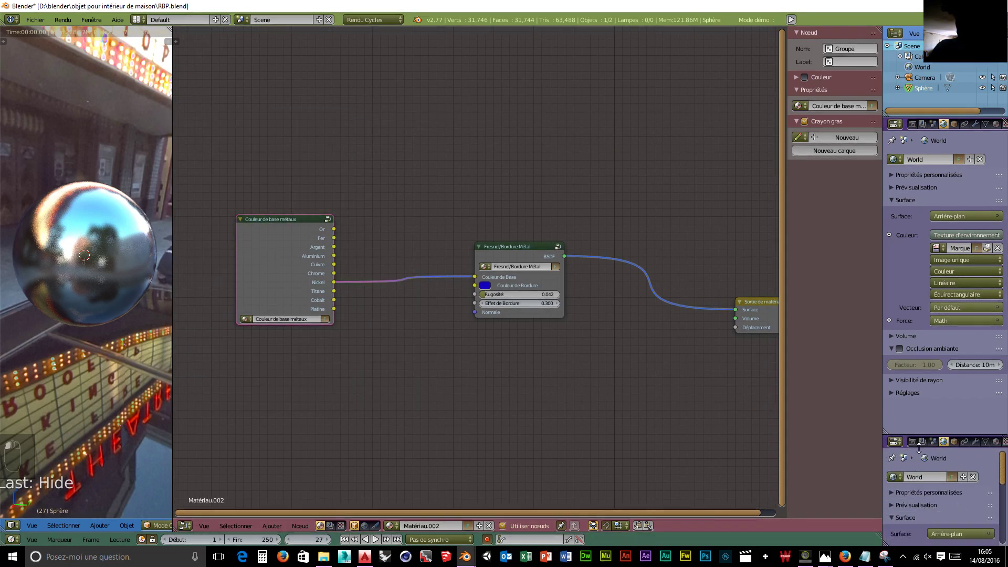
pyautogui.click(895, 442)
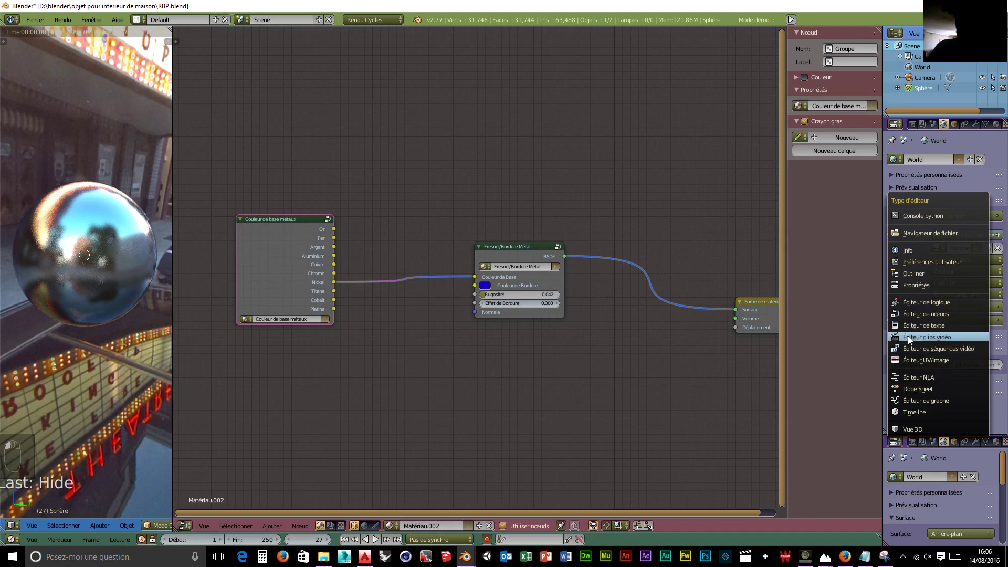
pyautogui.click(922, 360)
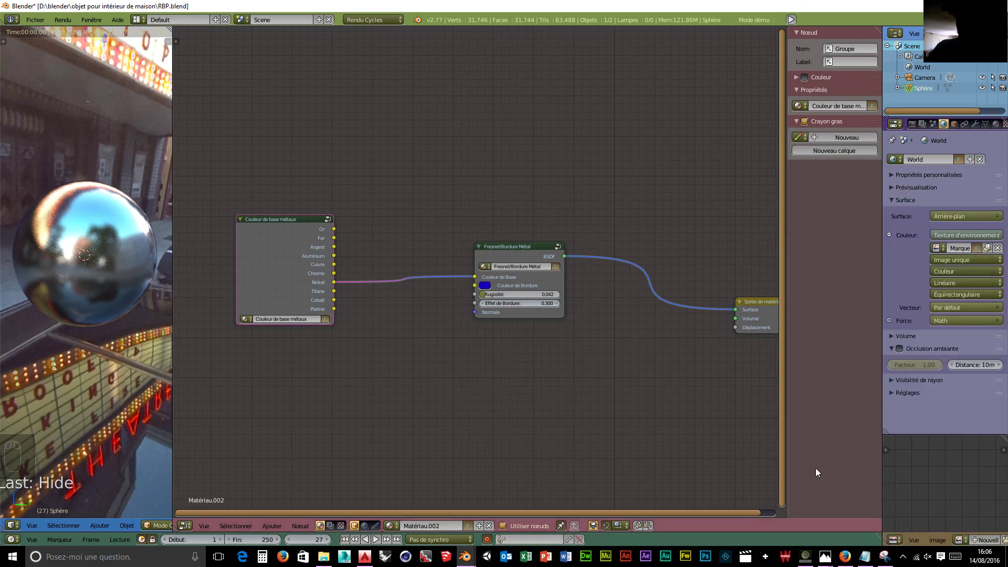
pyautogui.scroll(-2, 941, 542)
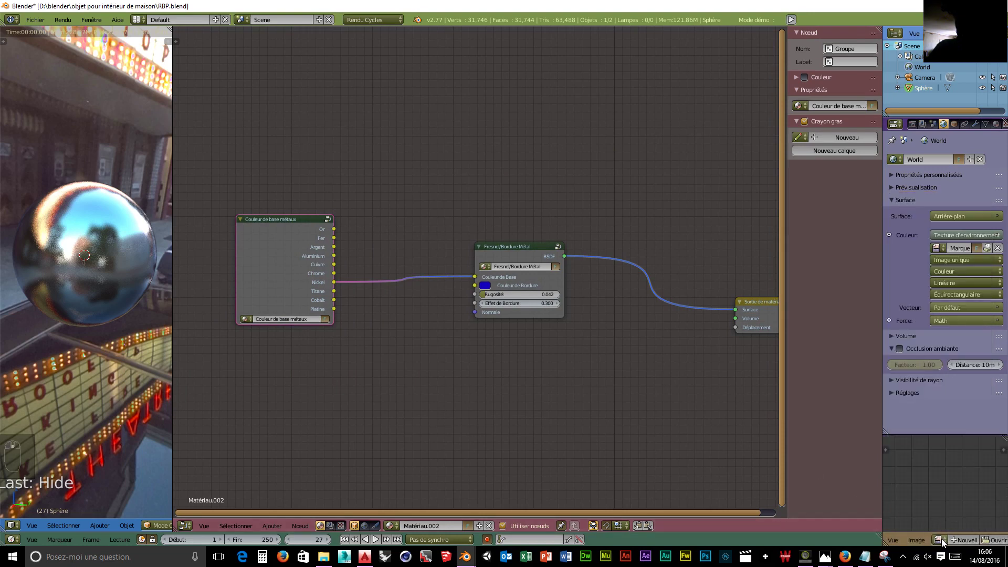
pyautogui.scroll(-2, 949, 541)
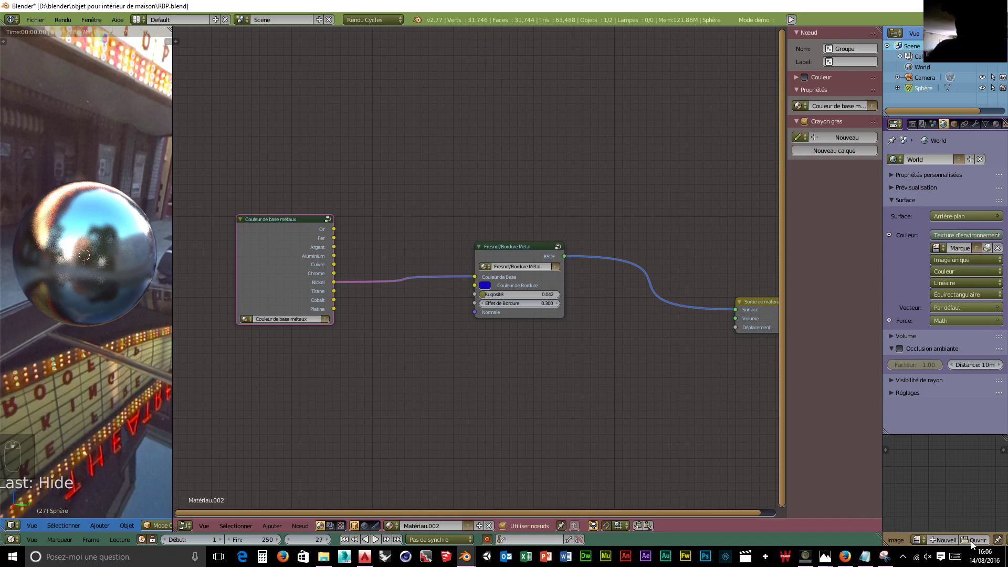
# - Load Capture.JPG from the fresnel folder inside neo retro orange into the image editor
pyautogui.click(978, 541)
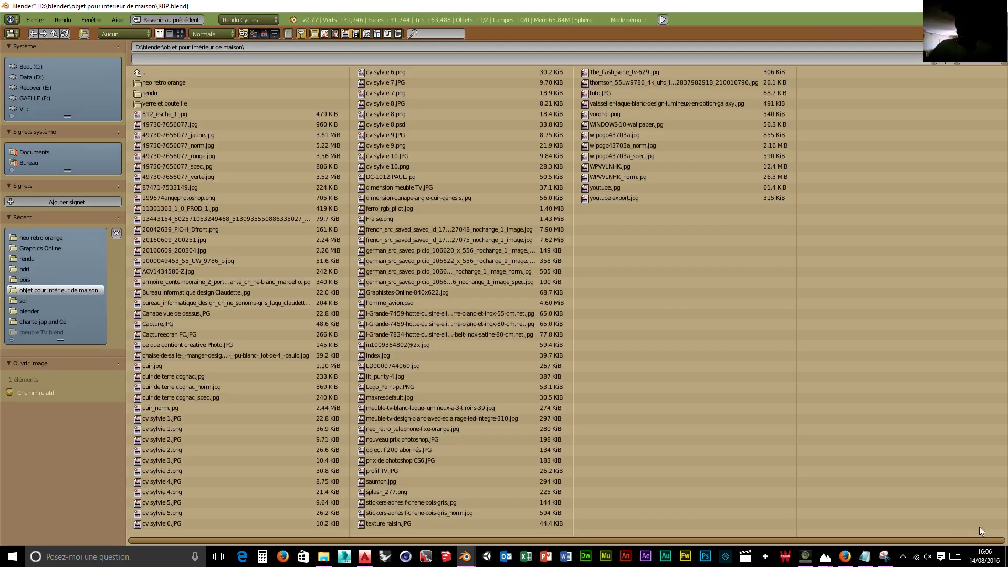
pyautogui.click(37, 76)
pyautogui.click(162, 134)
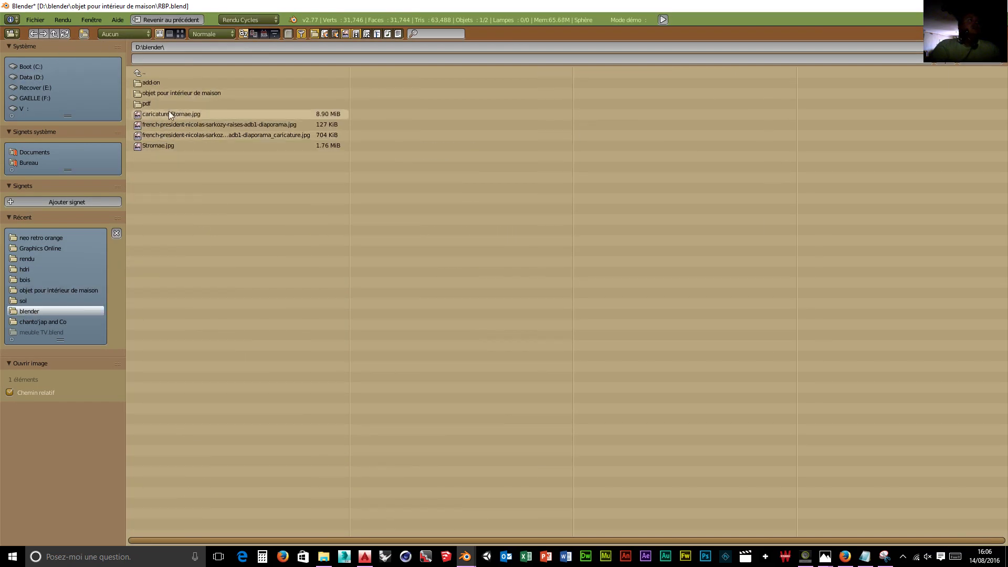
pyautogui.click(171, 94)
pyautogui.click(167, 84)
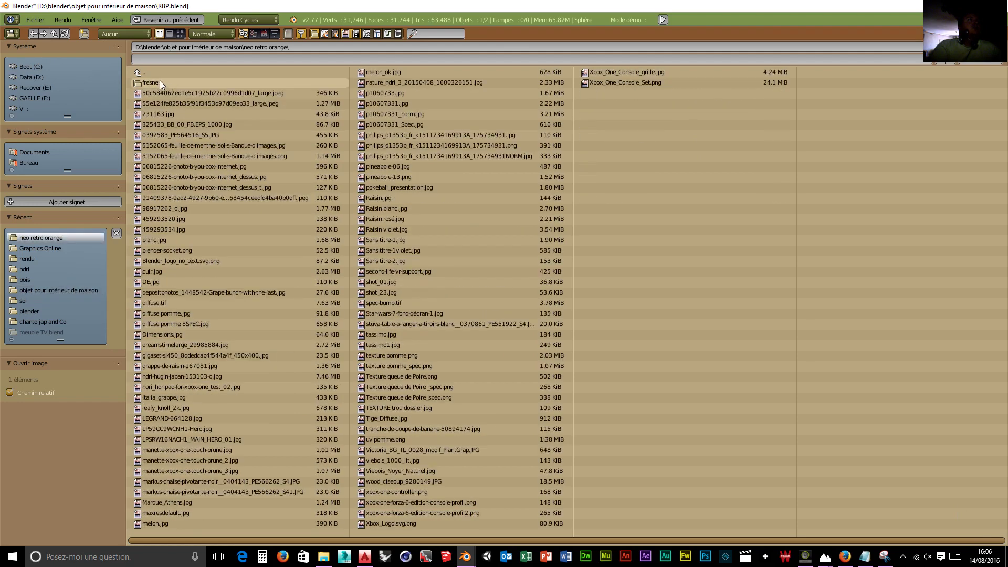
pyautogui.click(160, 82)
pyautogui.click(171, 82)
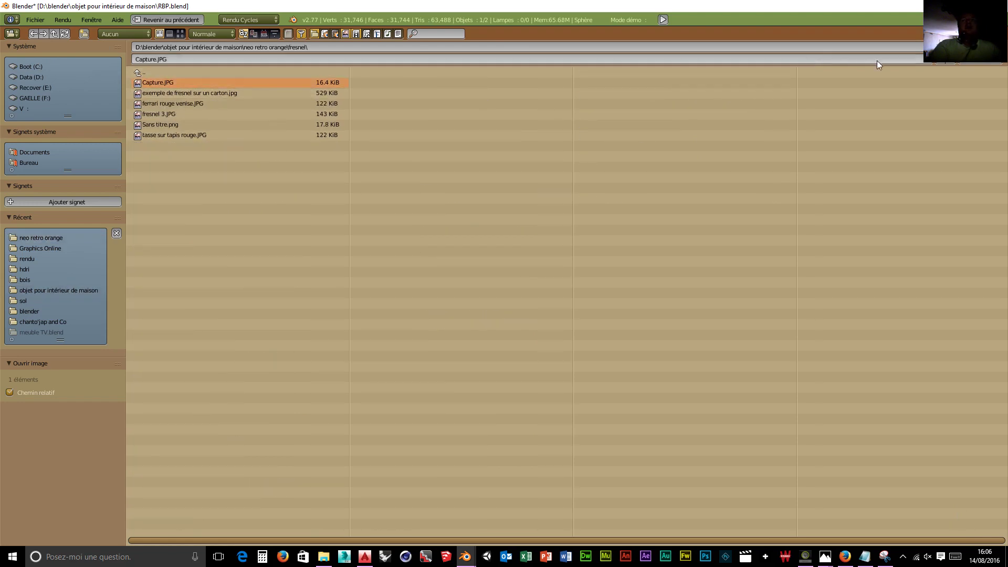
pyautogui.click(958, 47)
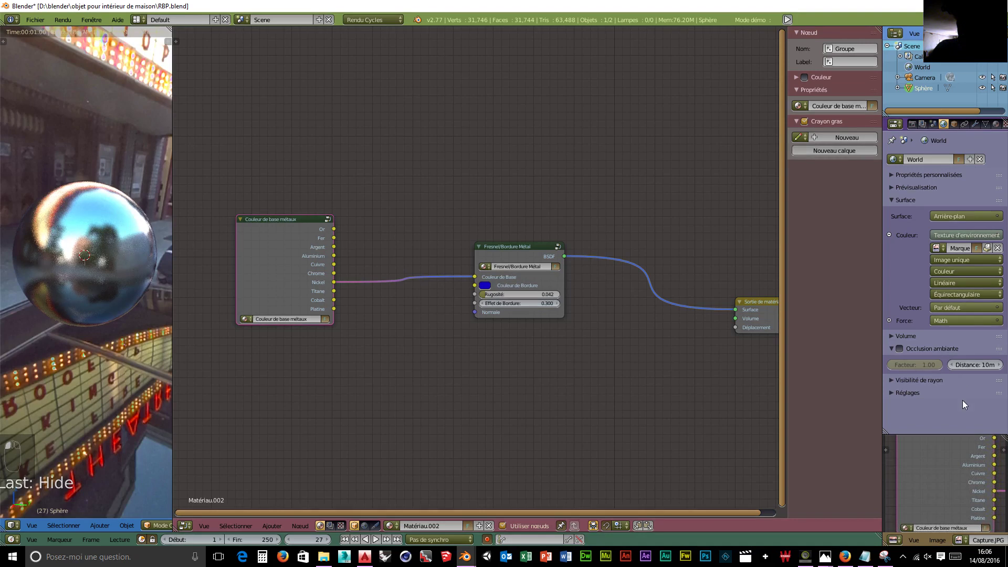
# - Collapse the Couleur de base métaux and Fresnel/Bordure Métal nodes close to the material output and link Or to Couleur de Base
pyautogui.click(241, 220)
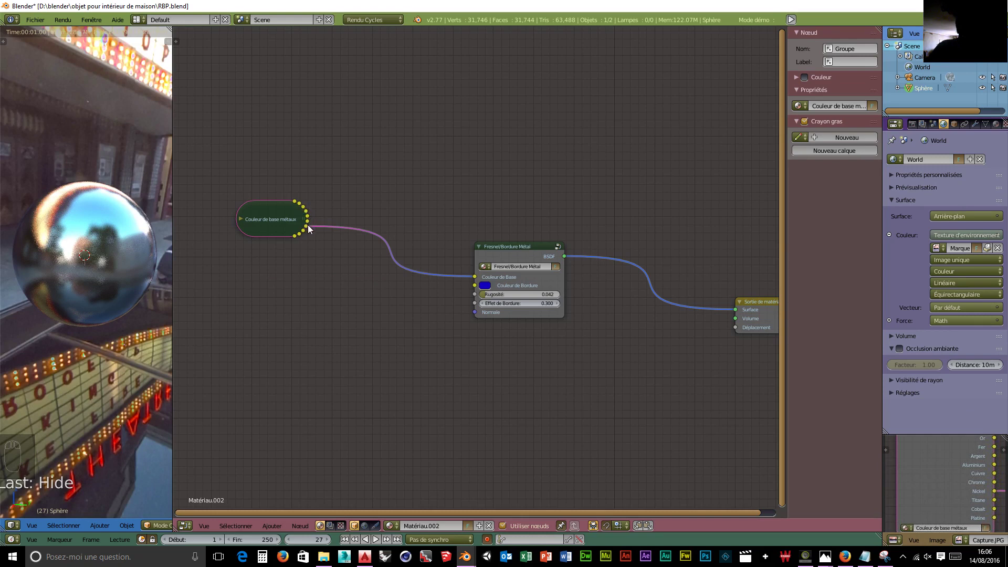
pyautogui.click(479, 247)
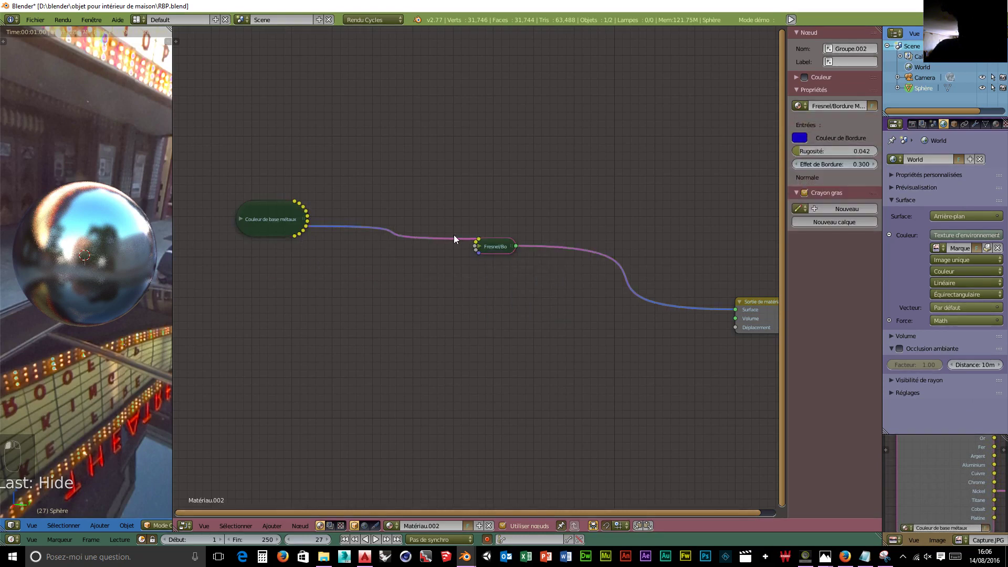
pyautogui.moveTo(505, 247); pyautogui.dragTo(674, 304)
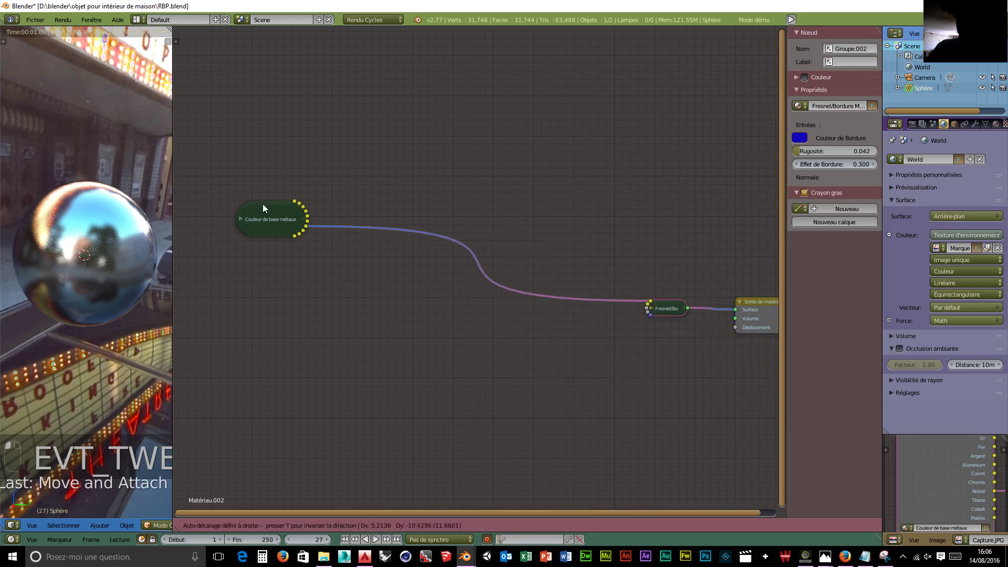
pyautogui.moveTo(265, 209); pyautogui.dragTo(649, 303)
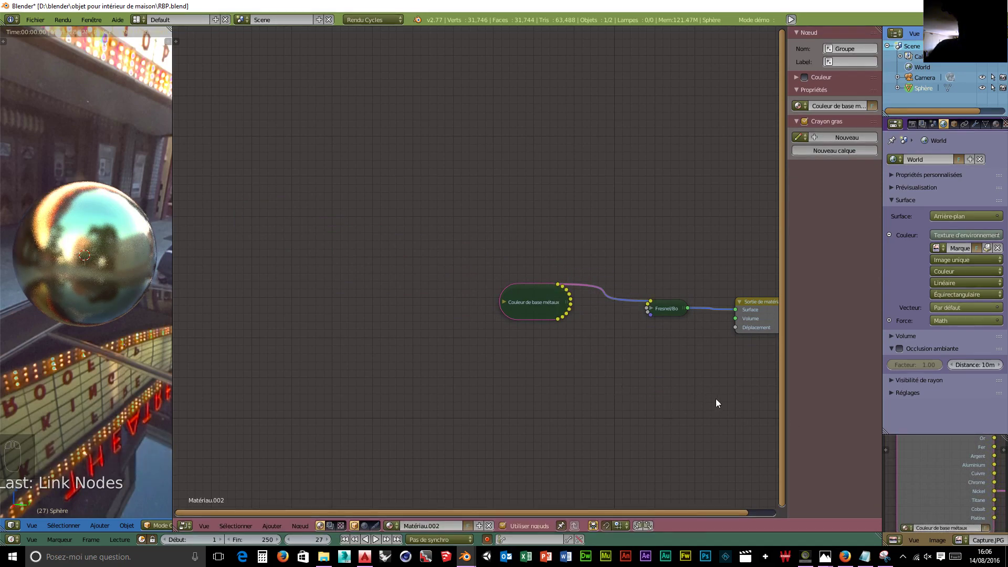
# - Select the Couleur de base métaux and Fresnel/Bordure Métal nodes and combine them into a new node group
pyautogui.moveTo(716, 403); pyautogui.dragTo(533, 337, button='middle')
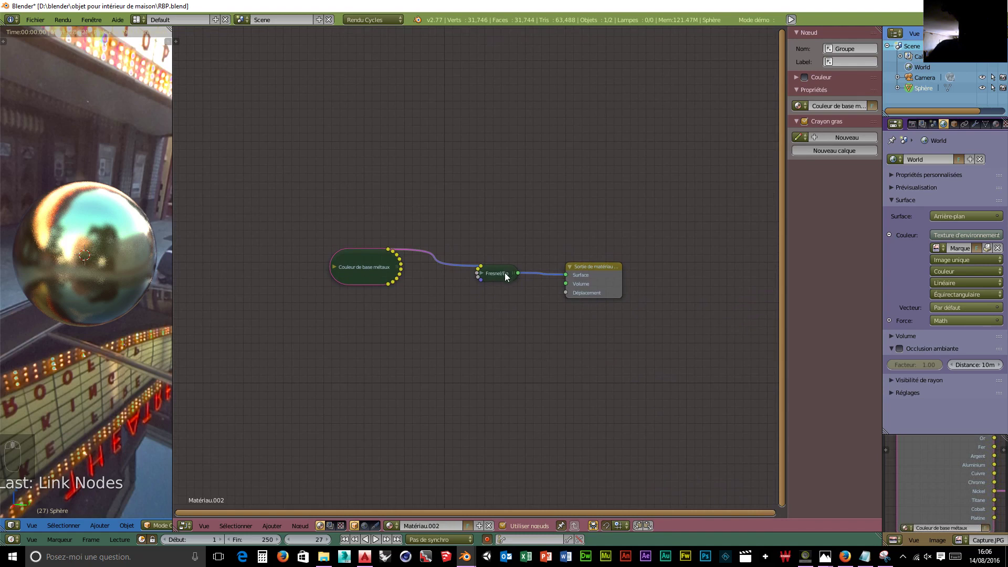
pyautogui.press('b')
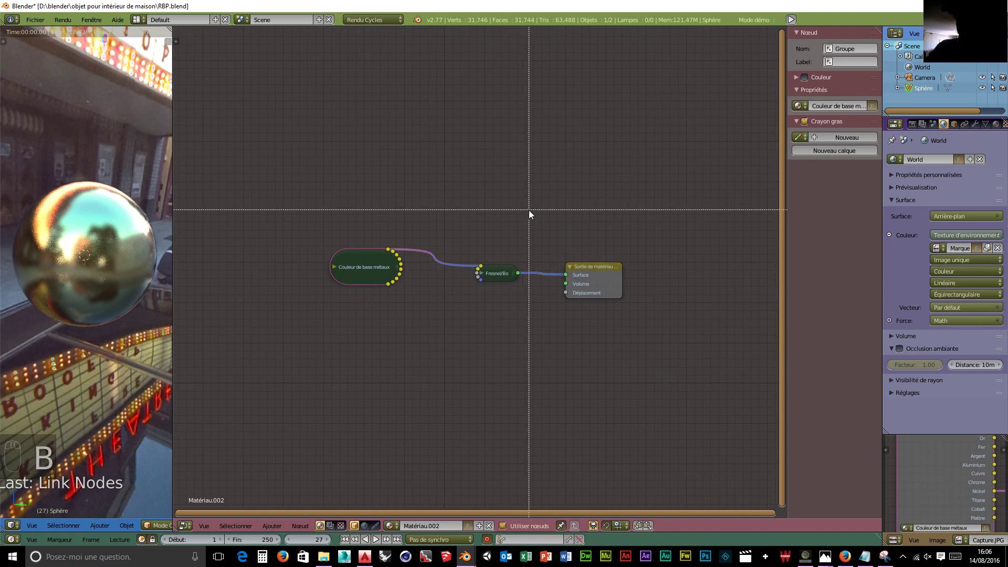
pyautogui.moveTo(529, 214); pyautogui.dragTo(298, 317)
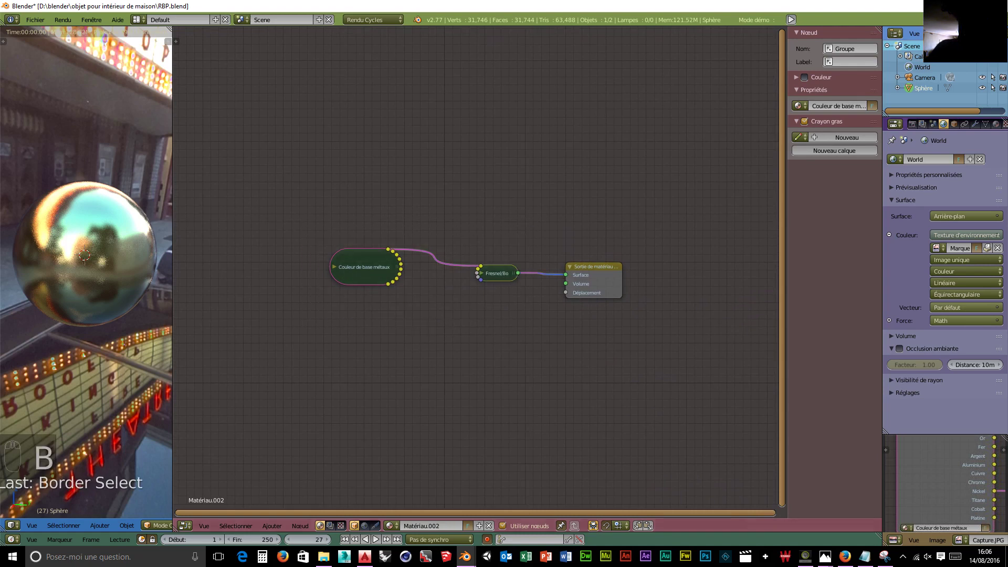
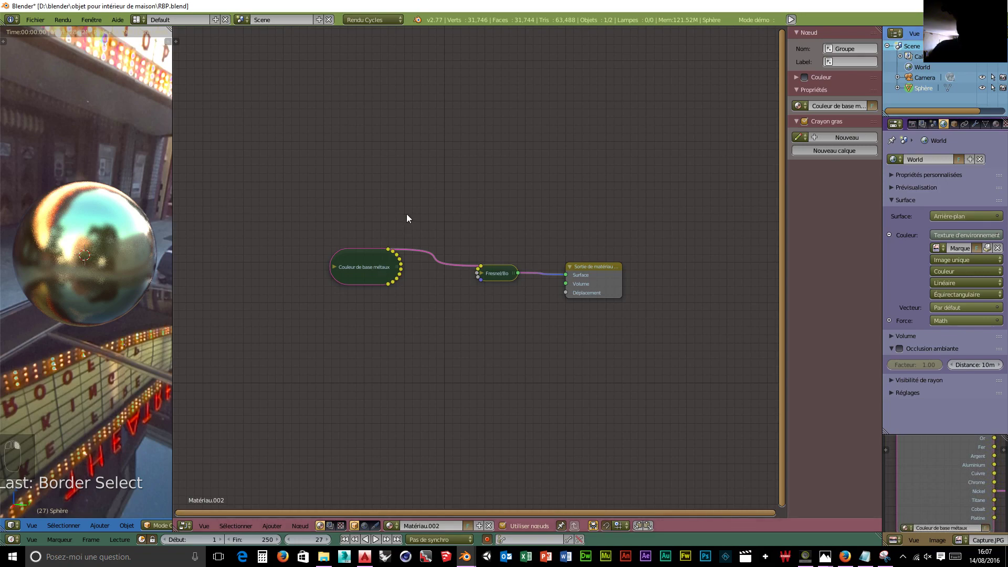
pyautogui.hotkey('ctrl', 'g')
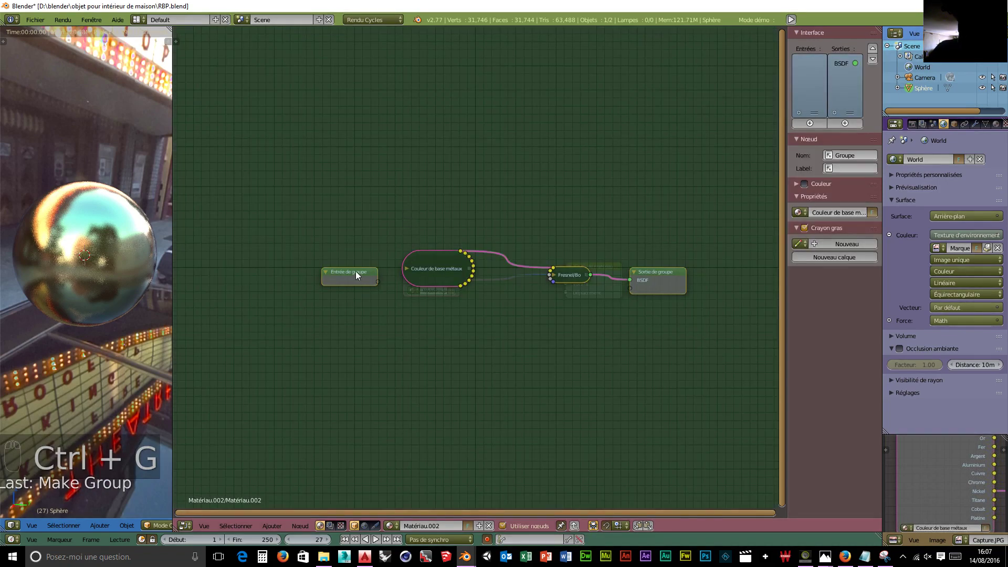
# - Inside the group, move the group input node further left and the Couleur de base métaux node above the other nodes
pyautogui.moveTo(355, 271); pyautogui.dragTo(321, 274)
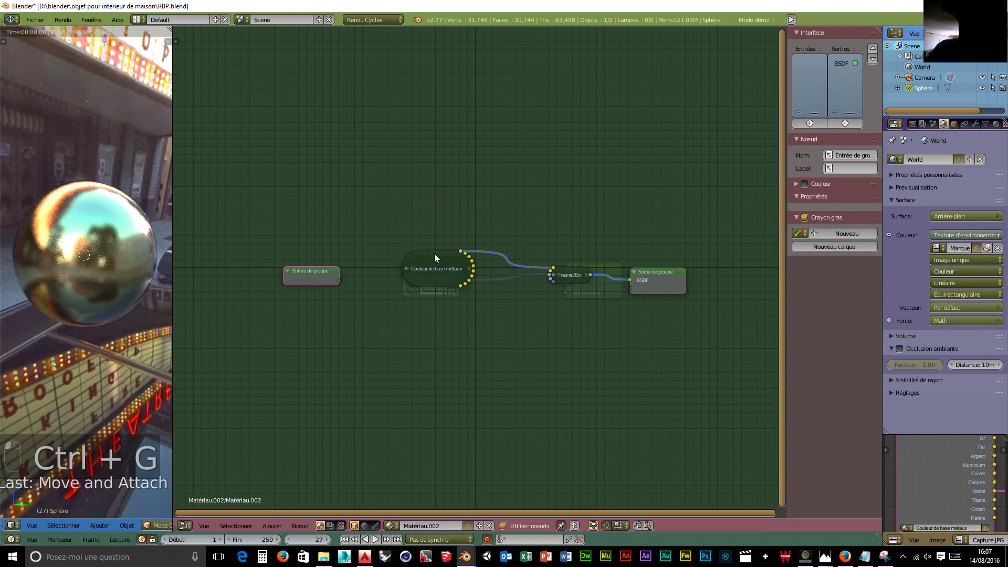
pyautogui.moveTo(434, 257); pyautogui.dragTo(411, 222)
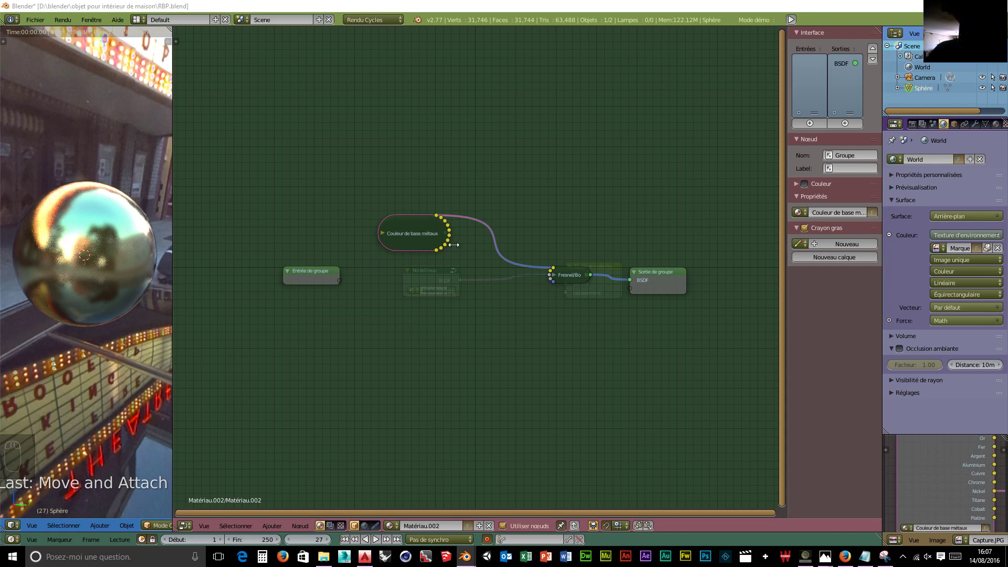
pyautogui.click(330, 270)
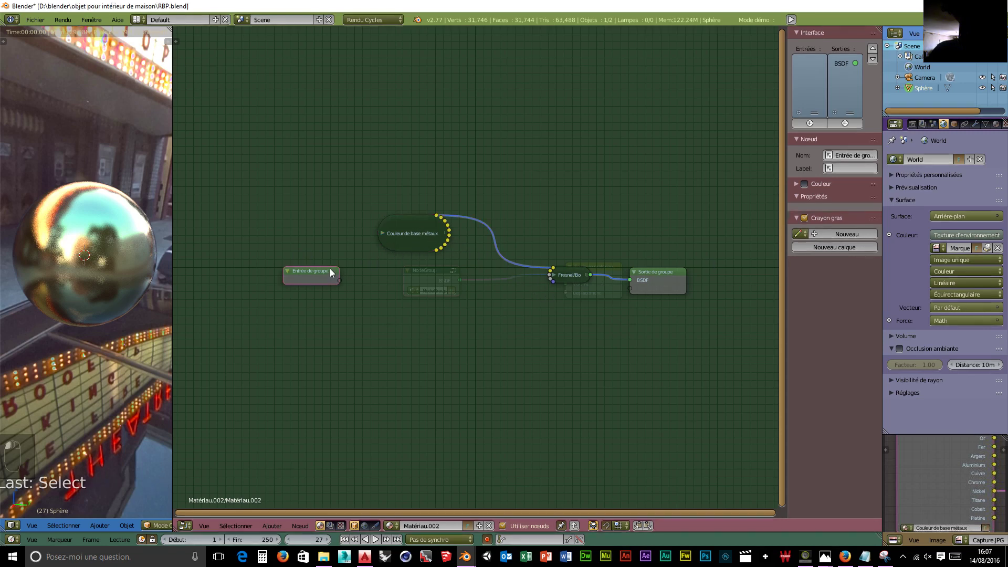
# - Leave the group to view its node from outside and reopen it for editing
pyautogui.press('Tab')
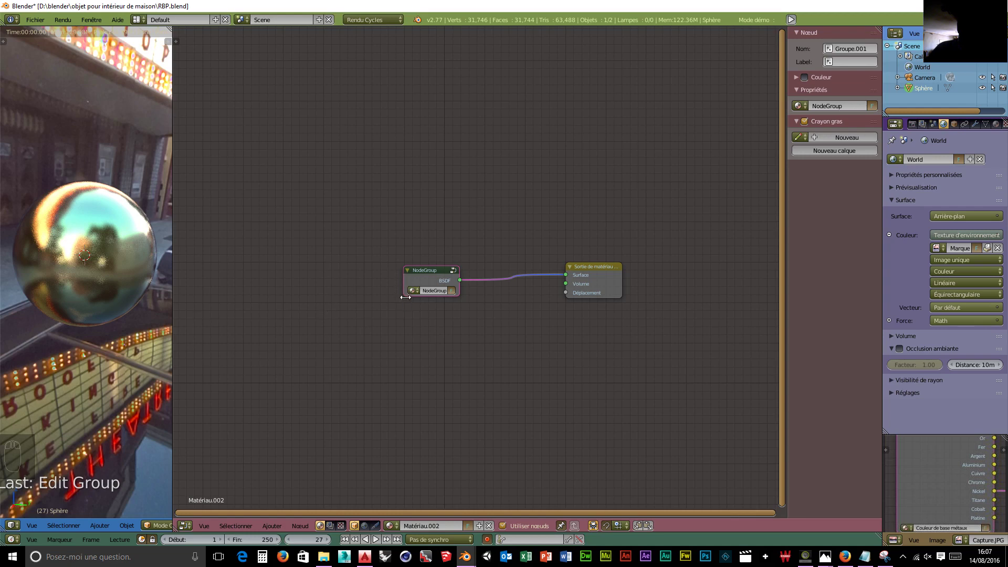
pyautogui.click(421, 269)
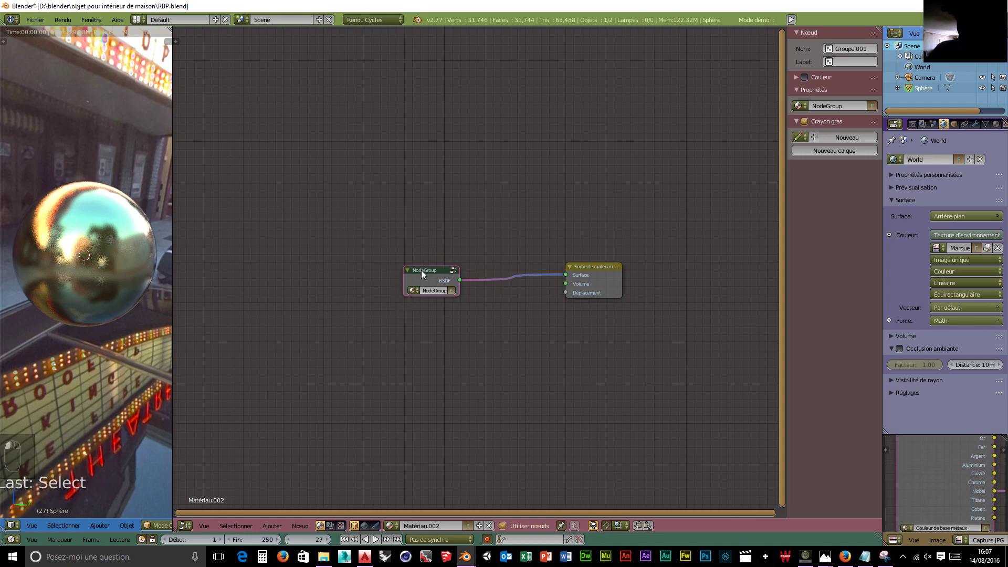
pyautogui.press('Tab')
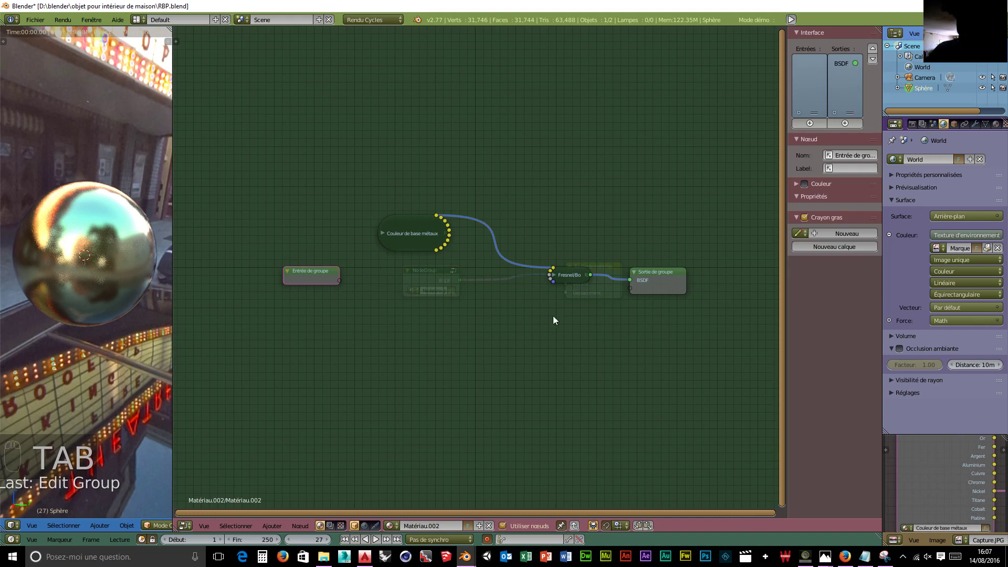
# - Expose the Normale and Rugosité sockets of Fresnel/Bordure Métal as group inputs and order Rugosité above Normale
pyautogui.click(562, 279)
pyautogui.press('h')
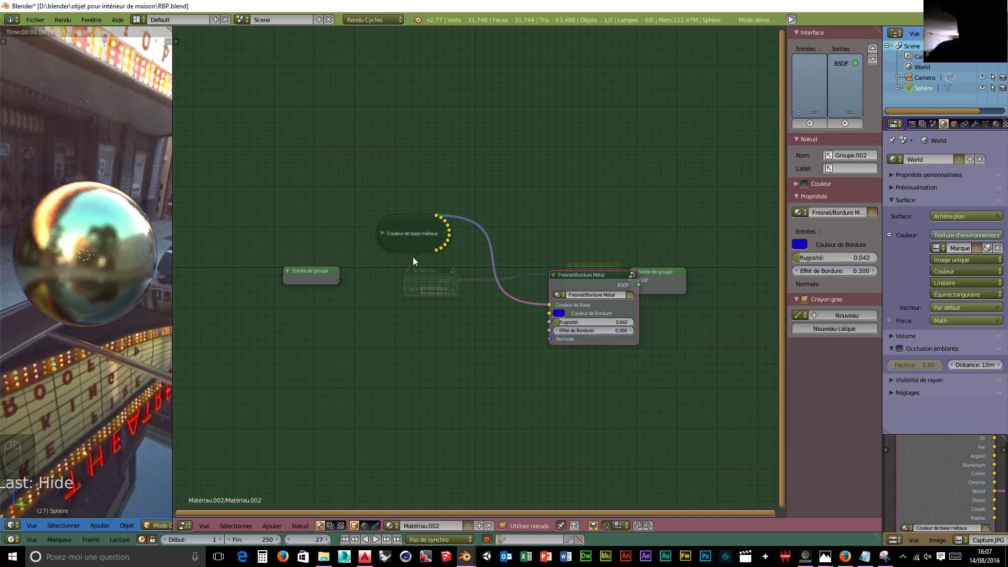
pyautogui.click(382, 232)
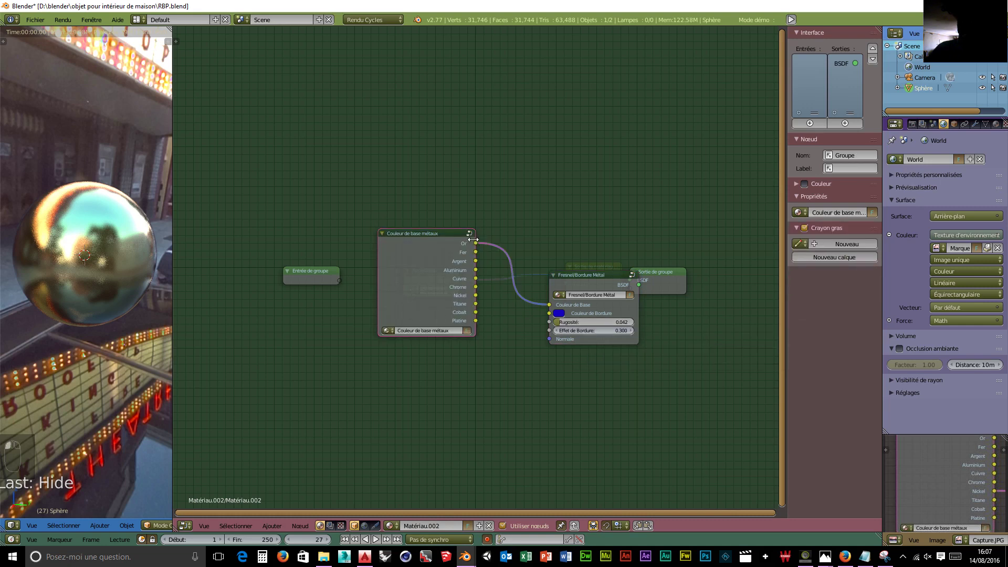
pyautogui.click(382, 233)
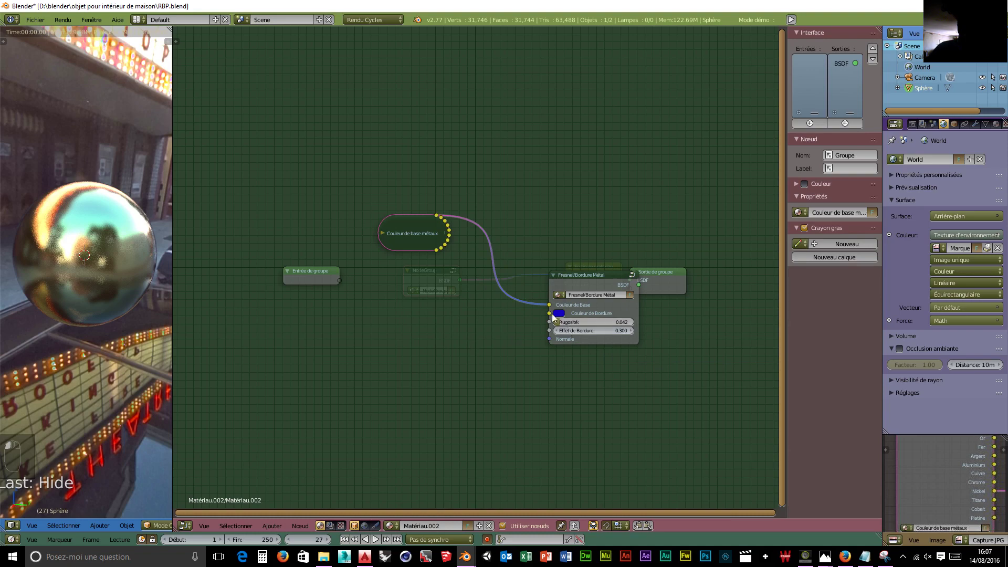
pyautogui.moveTo(549, 339); pyautogui.dragTo(344, 282)
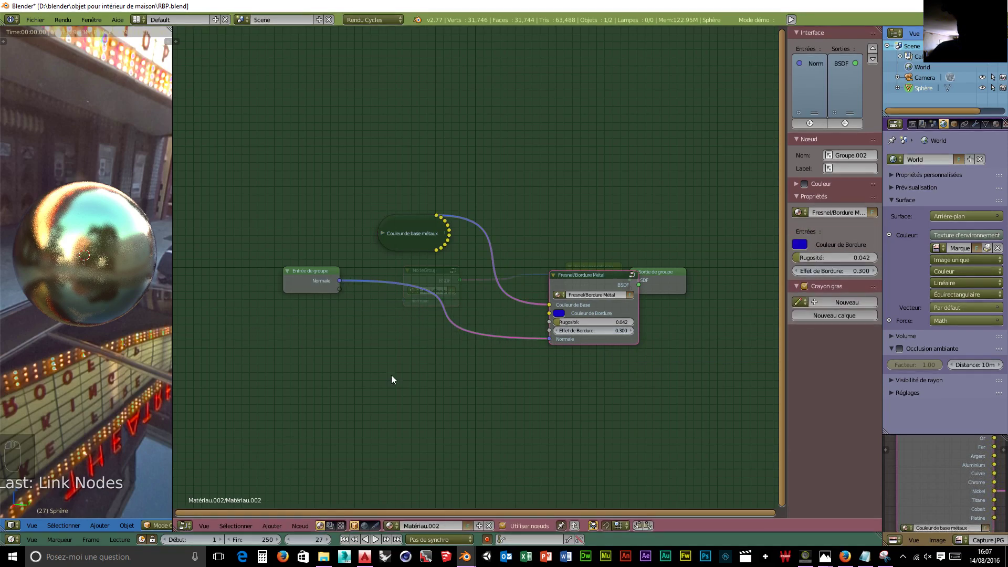
pyautogui.moveTo(550, 322); pyautogui.dragTo(340, 289)
pyautogui.click(814, 74)
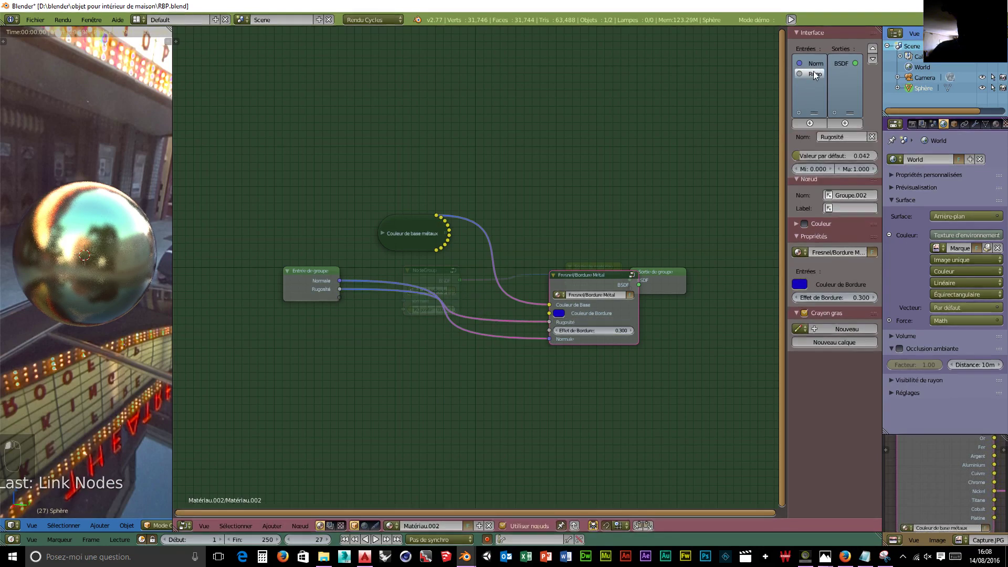
pyautogui.click(873, 48)
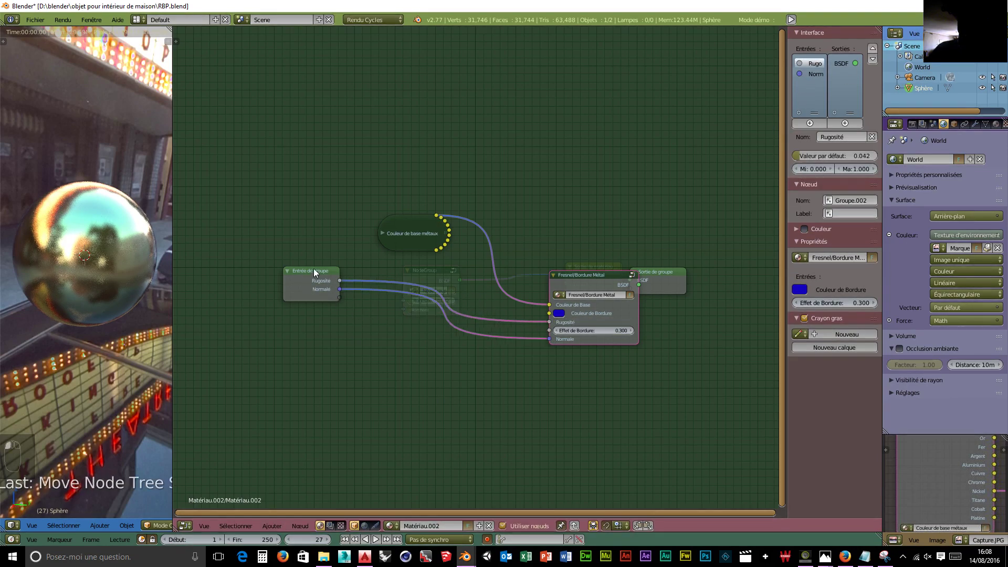
# - Collapse the Fresnel/Bordure Métal node and move the group input and Couleur de base métaux nodes further away from it
pyautogui.moveTo(323, 272); pyautogui.dragTo(309, 287)
pyautogui.click(556, 277)
pyautogui.press('h')
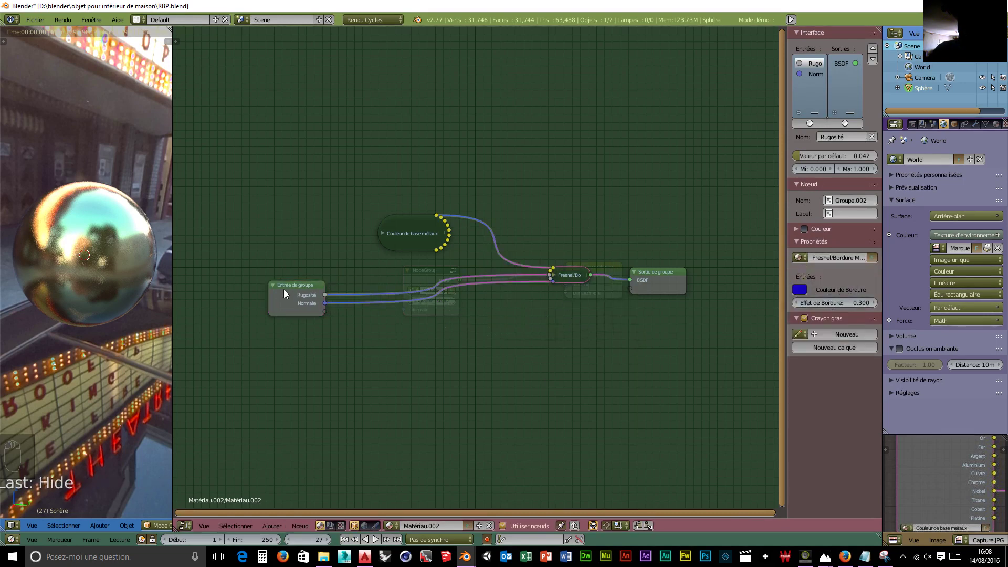
pyautogui.moveTo(289, 287); pyautogui.dragTo(281, 279)
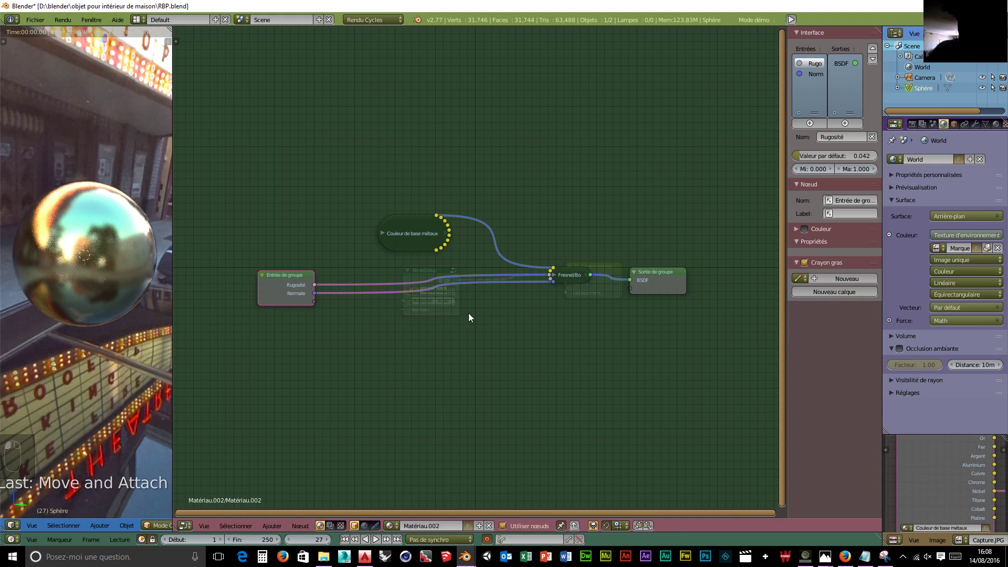
pyautogui.click(405, 239)
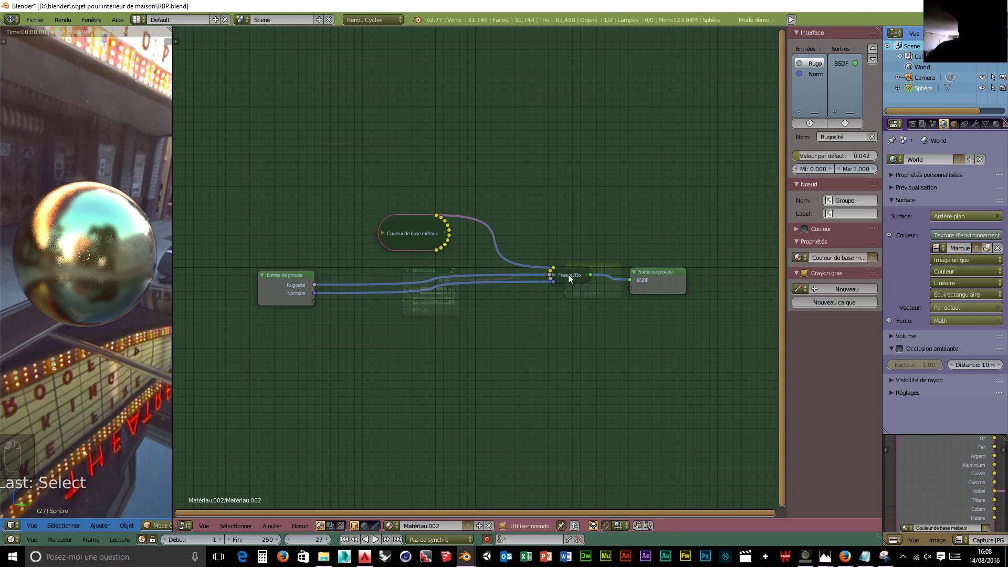
pyautogui.moveTo(423, 226); pyautogui.dragTo(395, 200)
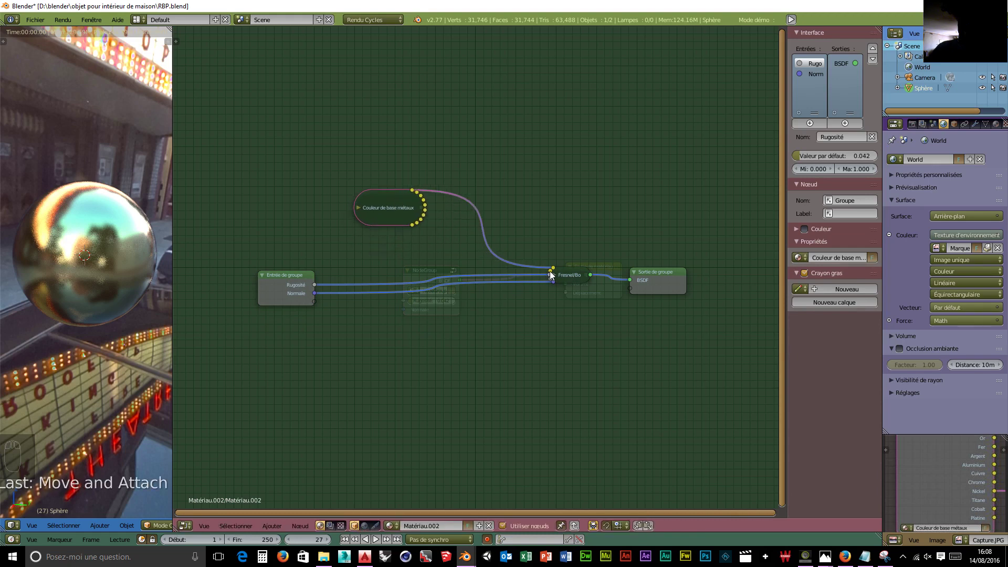
pyautogui.click(556, 275)
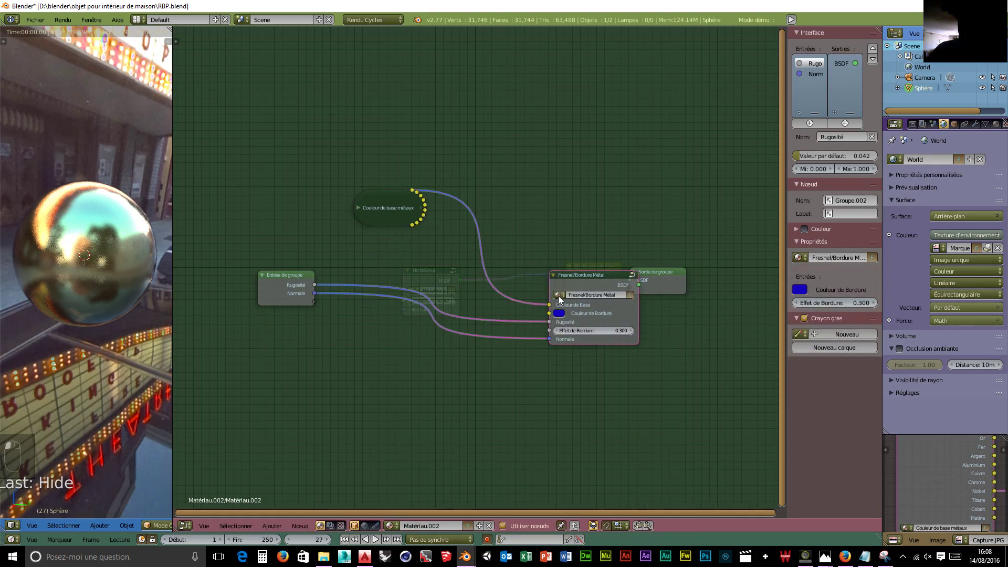
pyautogui.click(553, 273)
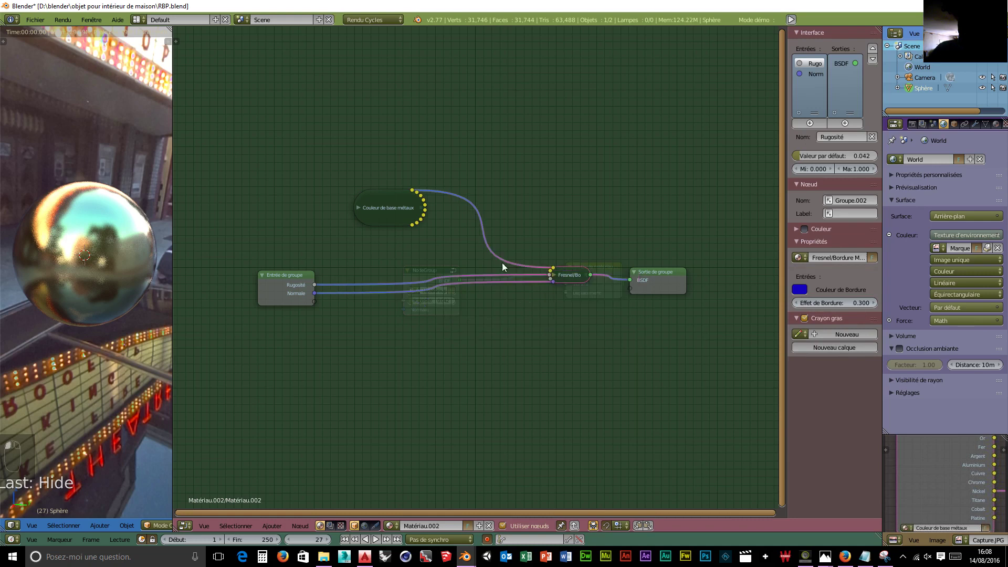
pyautogui.moveTo(423, 206); pyautogui.dragTo(398, 212)
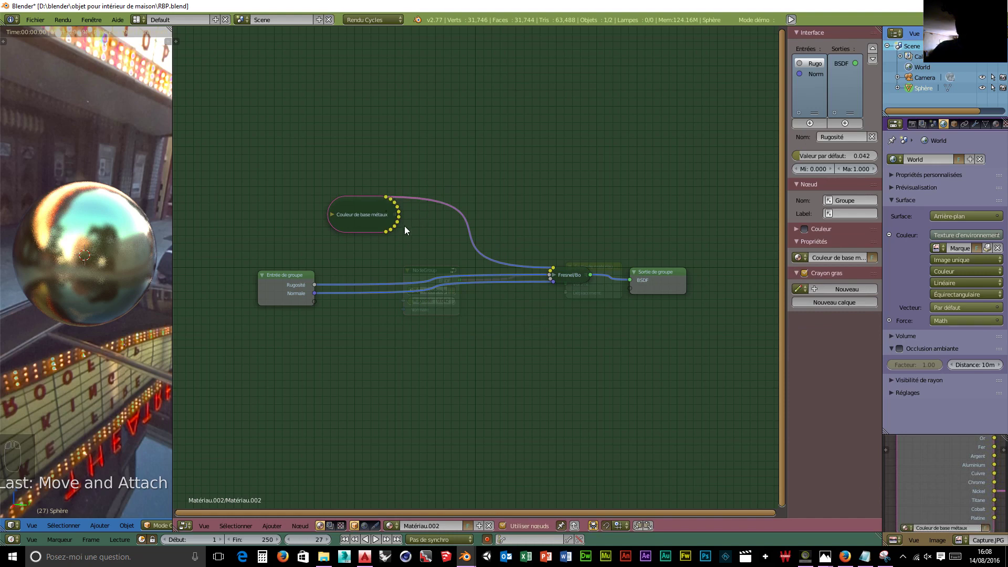
# - Link the Or output to Couleur de Bordure as well, and expand the Couleur de base métaux node above the group input
pyautogui.moveTo(388, 198); pyautogui.dragTo(395, 192)
pyautogui.moveTo(427, 225); pyautogui.dragTo(551, 275)
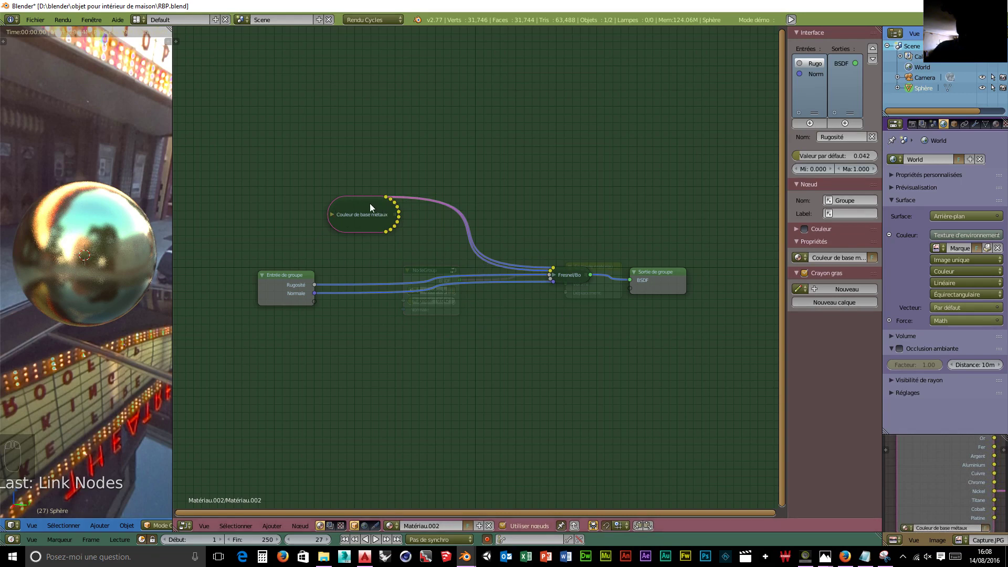
pyautogui.click(333, 215)
pyautogui.moveTo(392, 219); pyautogui.dragTo(369, 167)
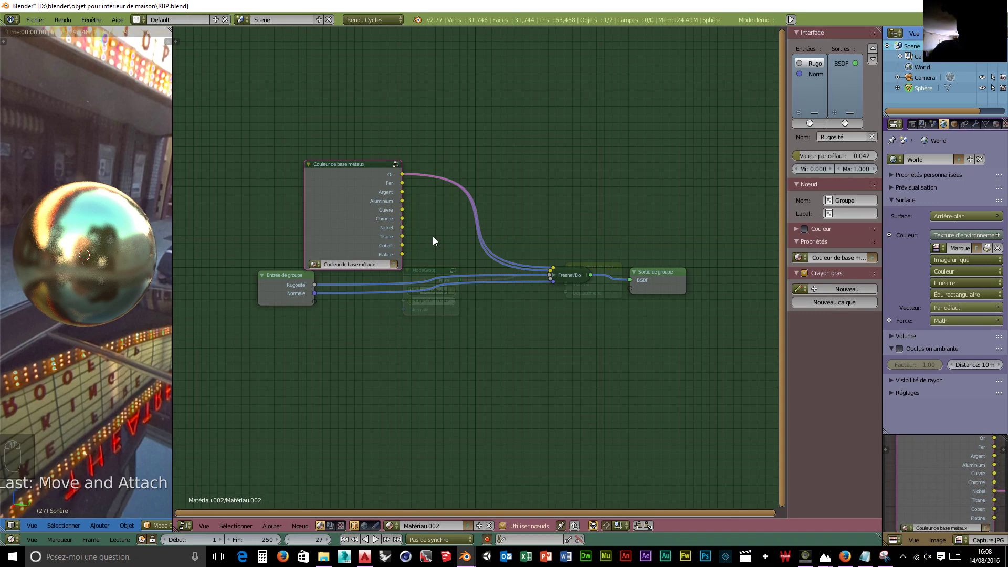
# - Add a Teinte/Saturation node fed by the Or output and place it between Couleur de base métaux and the Fresnel node
pyautogui.hotkey('shift', 'a')
pyautogui.moveTo(433, 237)
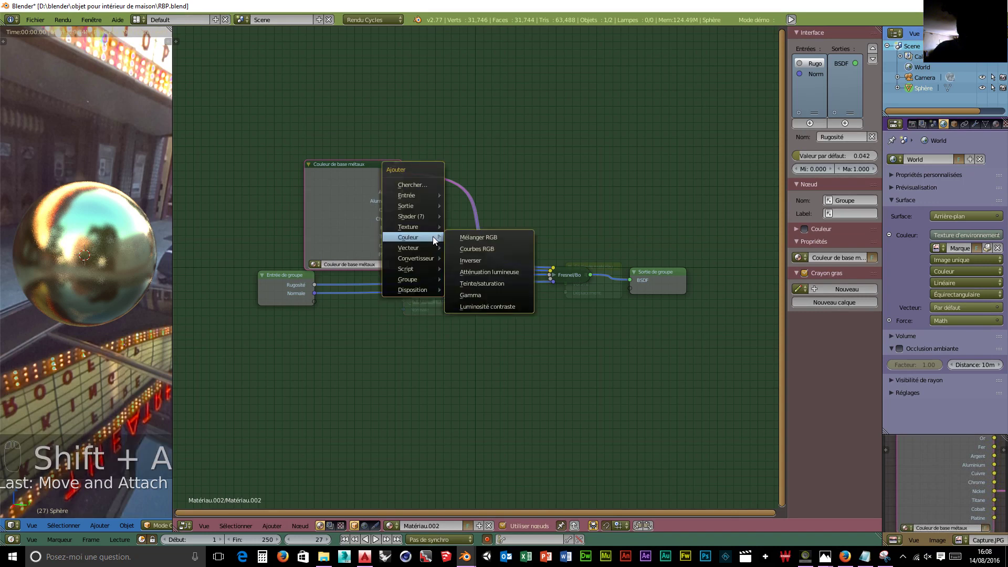
pyautogui.click(483, 283)
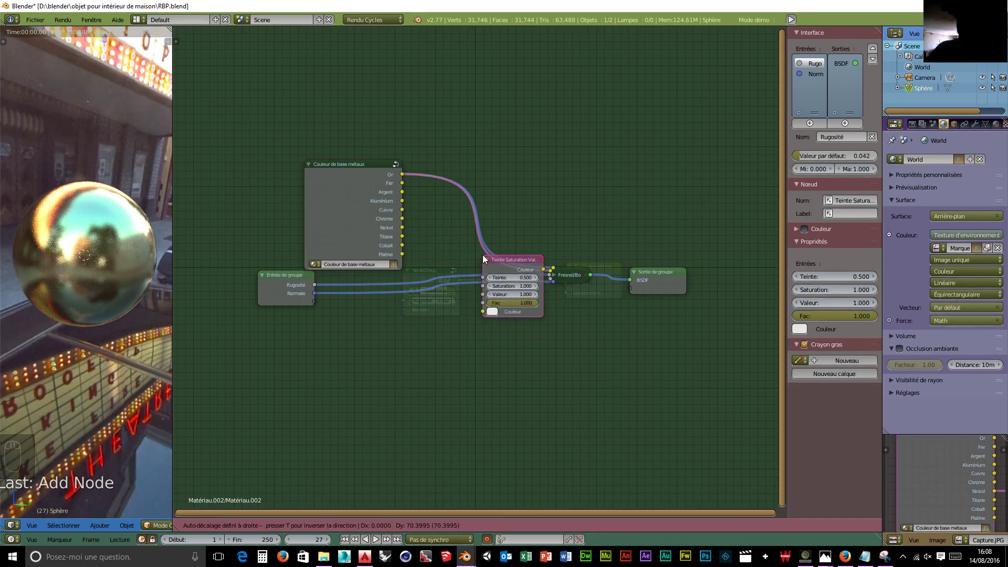
pyautogui.click(483, 254)
pyautogui.moveTo(489, 255); pyautogui.dragTo(449, 214)
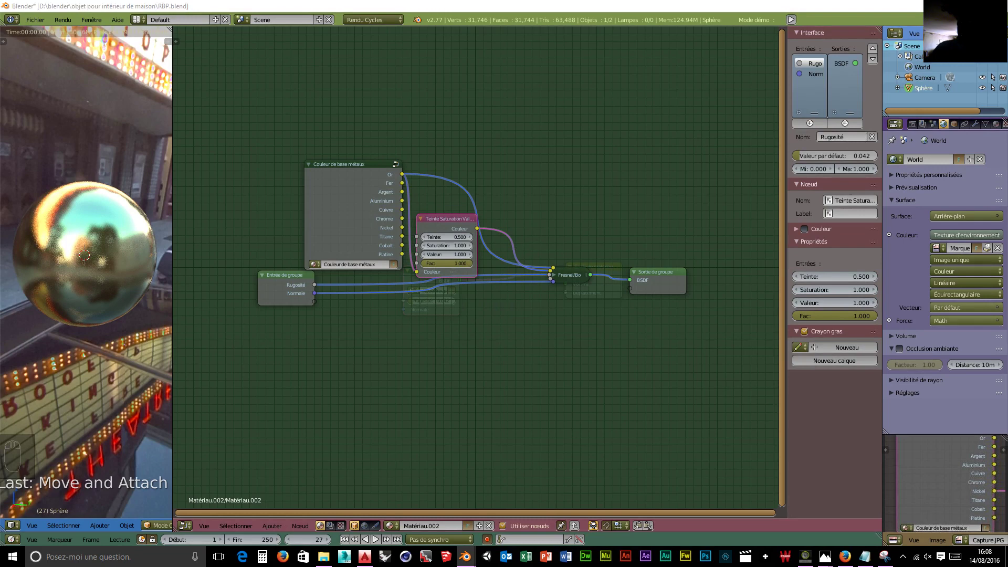
# - Set the Teinte Saturation Valeur node to Teinte 0.430, Saturation 1.480 and Valeur 0.780
pyautogui.click(442, 236)
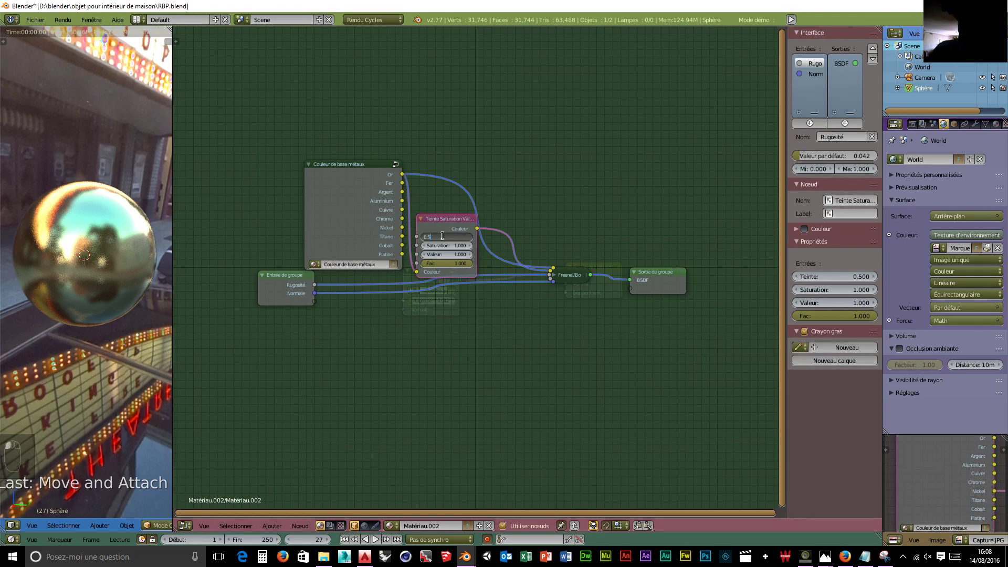
pyautogui.write('43')
pyautogui.press('Tab')
pyautogui.write('1.48')
pyautogui.press('Tab')
pyautogui.press('Return')
# - Collapse the Teinte Saturation and Couleur de base métaux nodes and arrange them compactly beside the Fresnel node
pyautogui.click(422, 218)
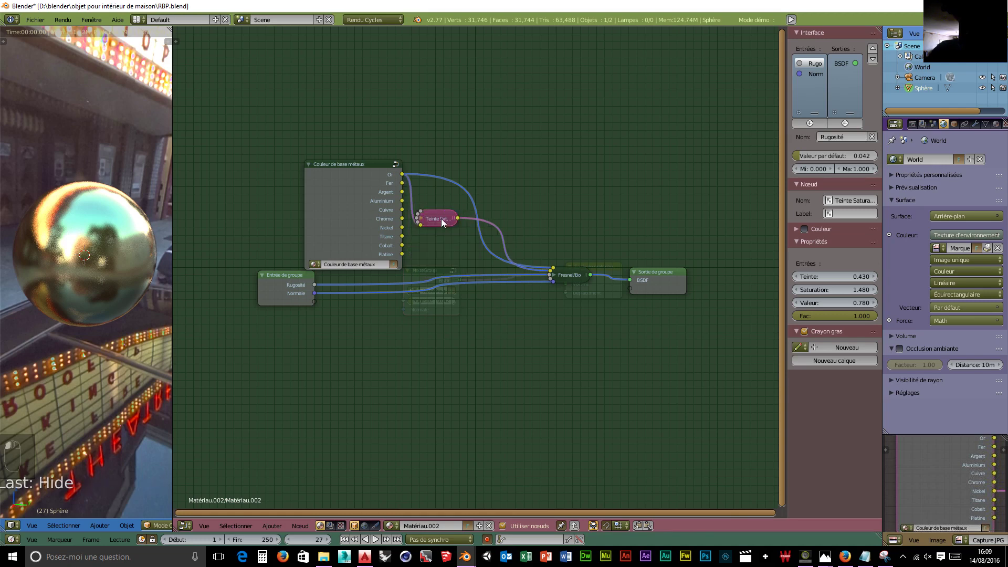
pyautogui.click(308, 164)
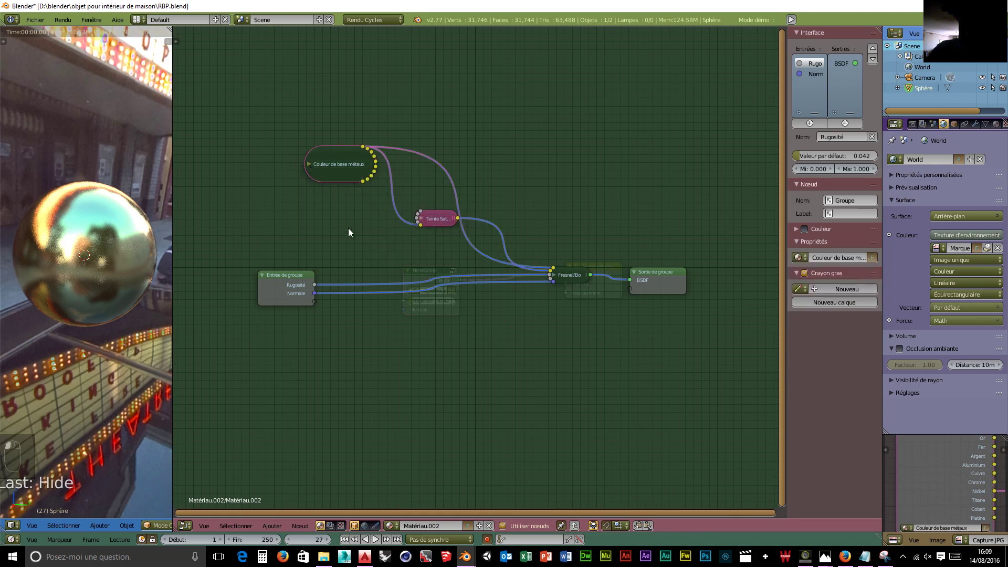
pyautogui.click(437, 218)
pyautogui.moveTo(442, 223); pyautogui.dragTo(494, 272)
pyautogui.moveTo(576, 284); pyautogui.dragTo(570, 259)
pyautogui.moveTo(491, 268); pyautogui.dragTo(472, 254)
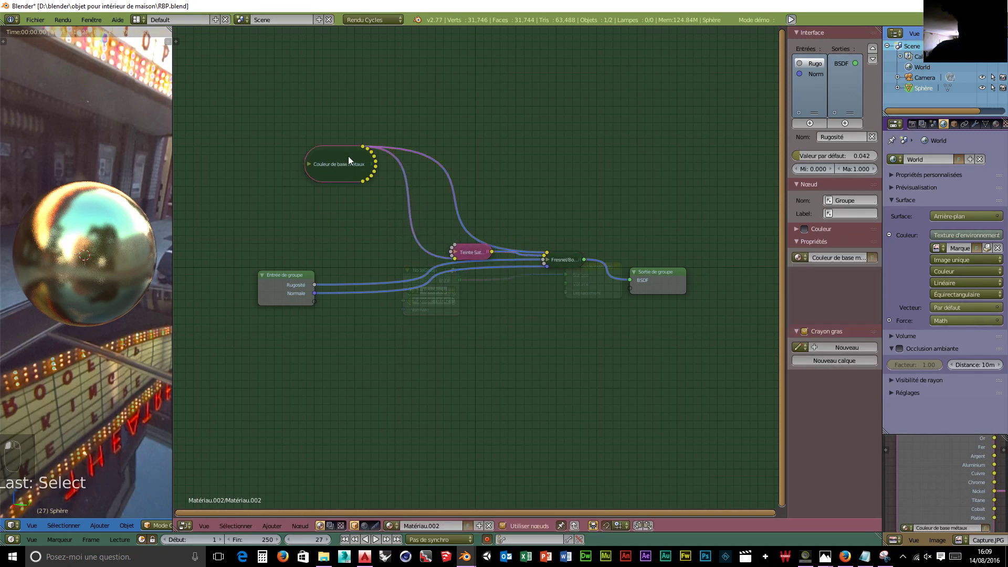
pyautogui.moveTo(348, 156); pyautogui.dragTo(386, 213)
# - Rename the group's BSDF output as Gold
pyautogui.click(639, 278)
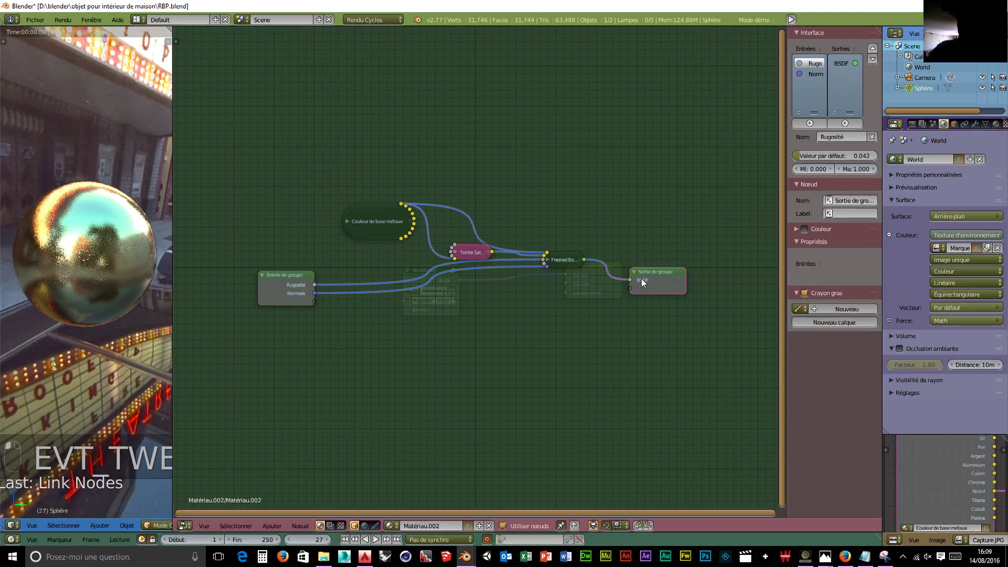
pyautogui.click(842, 64)
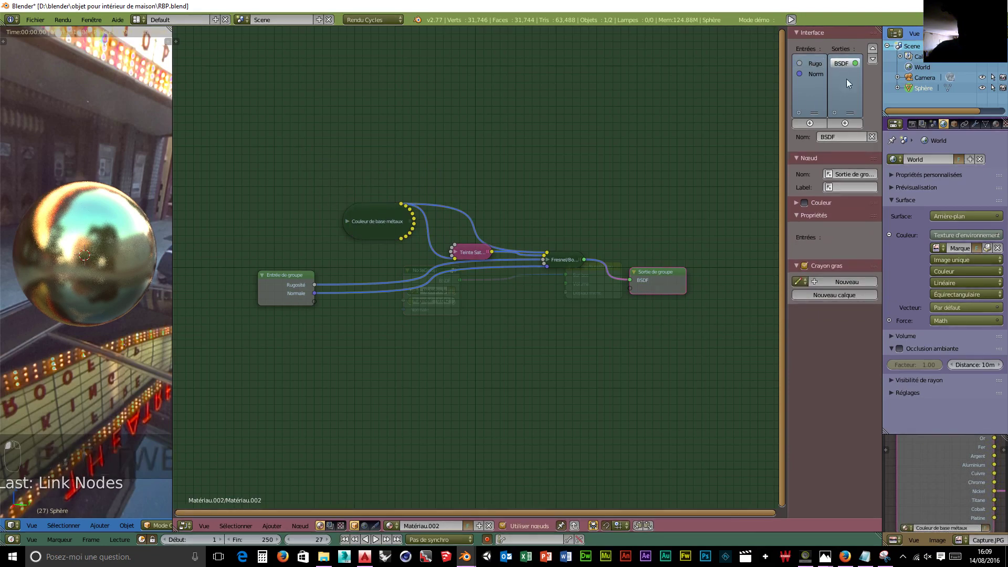
pyautogui.click(839, 140)
pyautogui.write('Or')
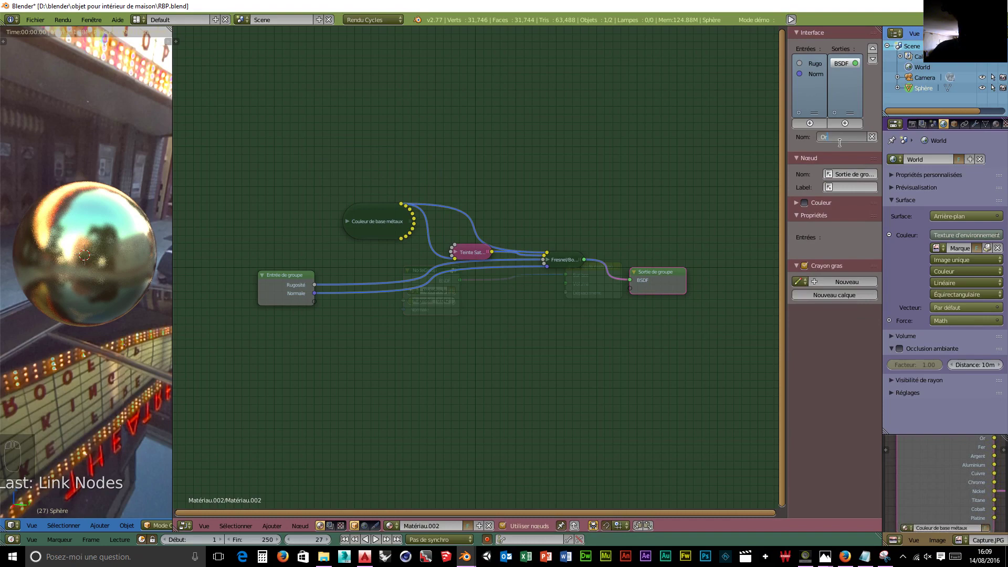
pyautogui.press('Return')
pyautogui.click(837, 136)
pyautogui.write('Golr')
pyautogui.press('BackSpace')
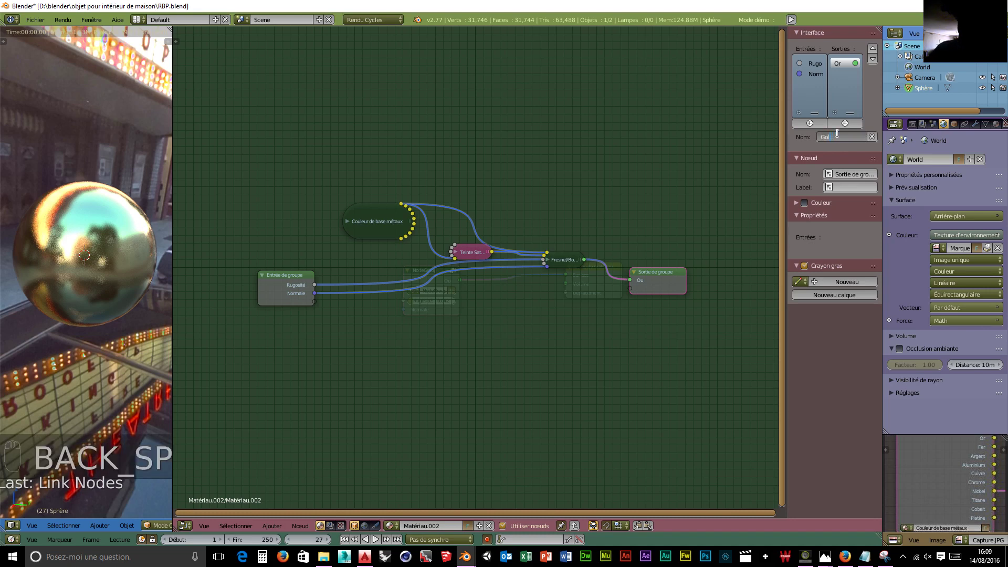
pyautogui.write('d')
# - Duplicate the Couleur de base métaux, Teinte Saturation and Fresnel nodes together and place the copies just below the originals
pyautogui.click(544, 259)
pyautogui.keyDown('shift'); pyautogui.click(469, 251); pyautogui.keyUp('shift')
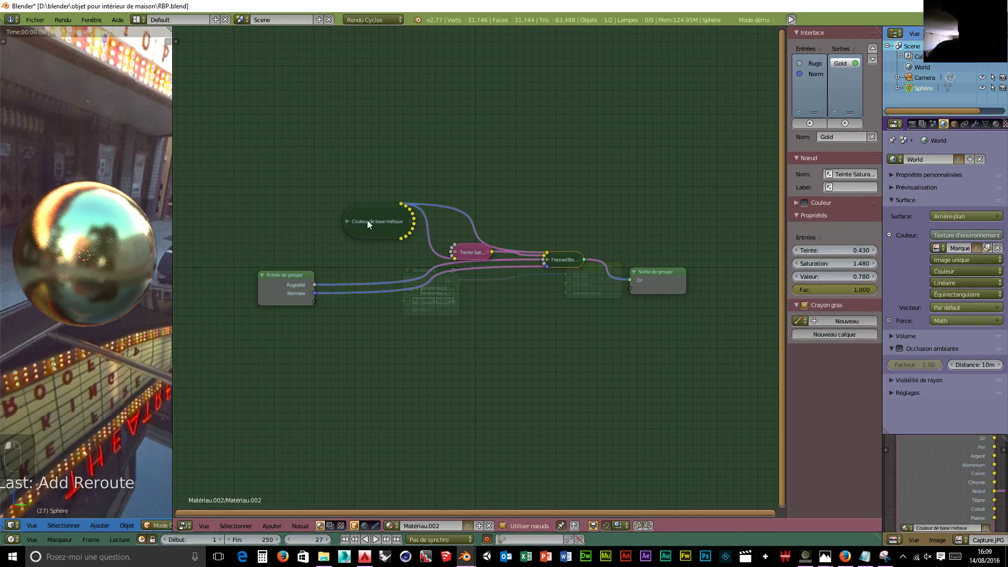
pyautogui.keyDown('shift'); pyautogui.click(367, 220); pyautogui.keyUp('shift')
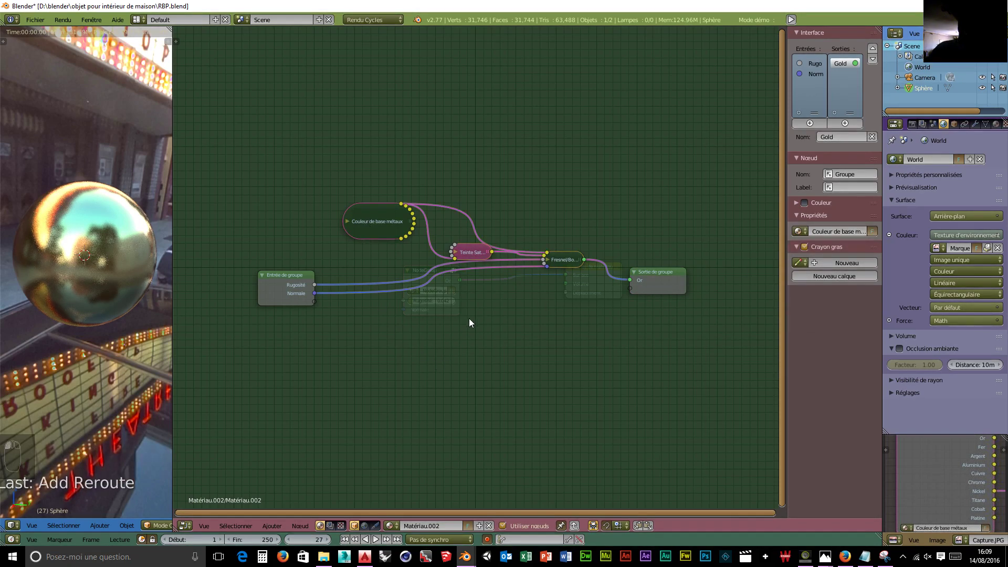
pyautogui.hotkey('shift', 'd')
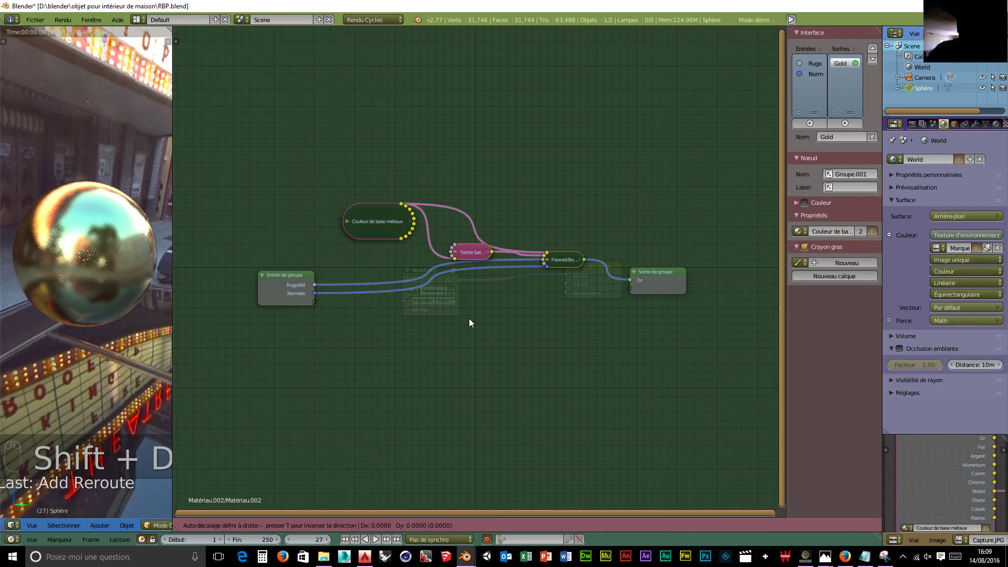
pyautogui.click(469, 366)
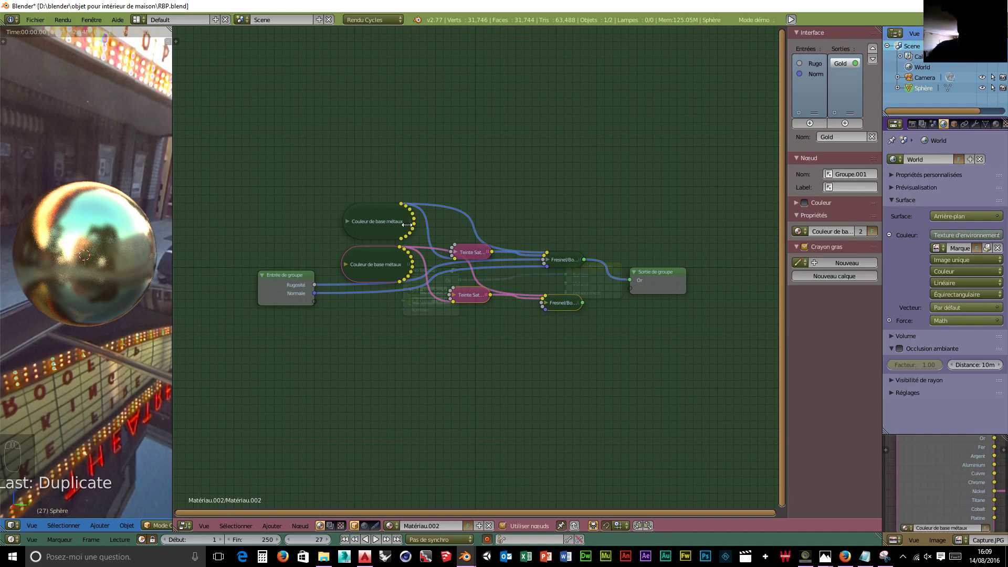
# - Move the original gold chain of three nodes well above the group input and output nodes
pyautogui.click(389, 220)
pyautogui.keyDown('shift'); pyautogui.click(555, 260); pyautogui.keyUp('shift')
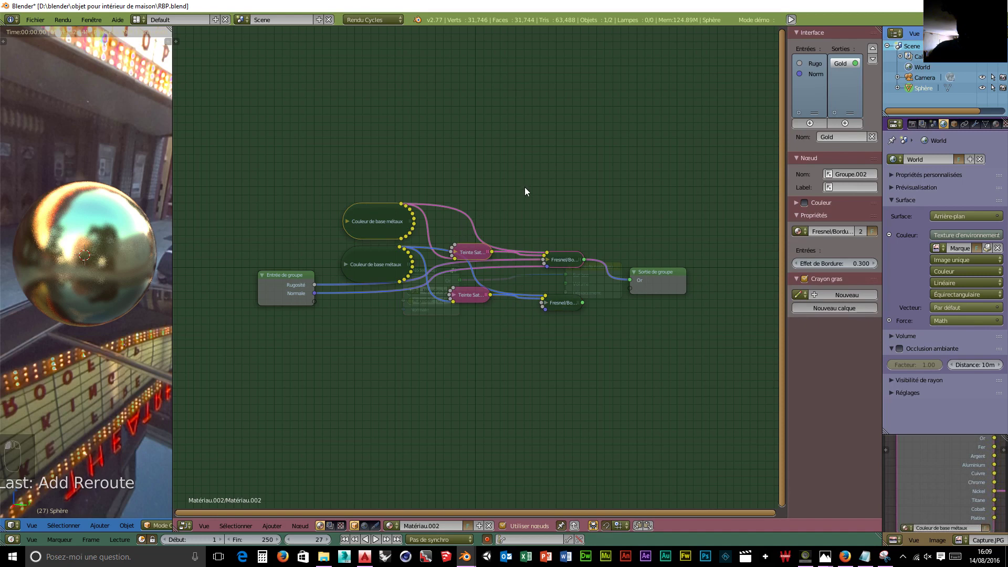
pyautogui.press('g')
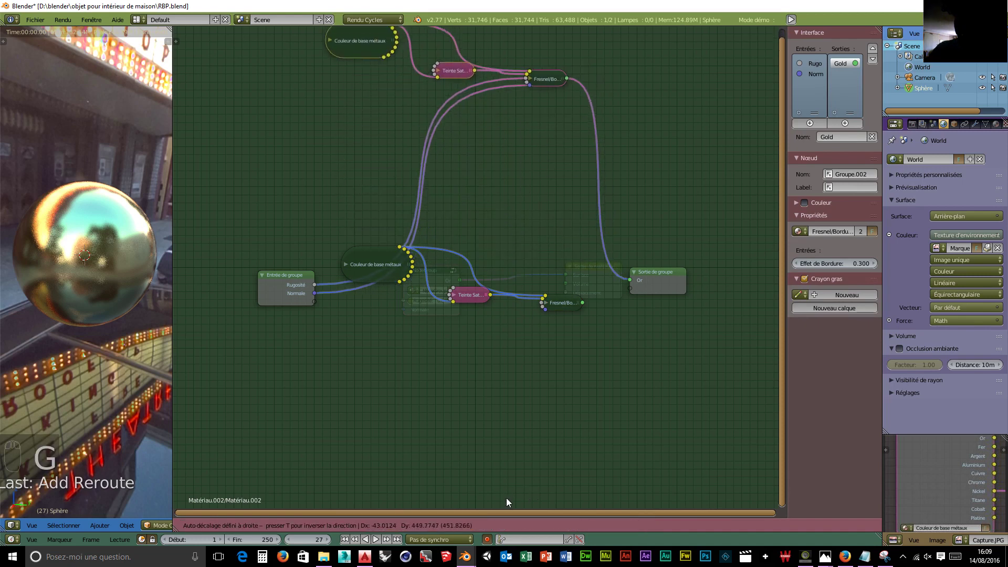
pyautogui.click(506, 499)
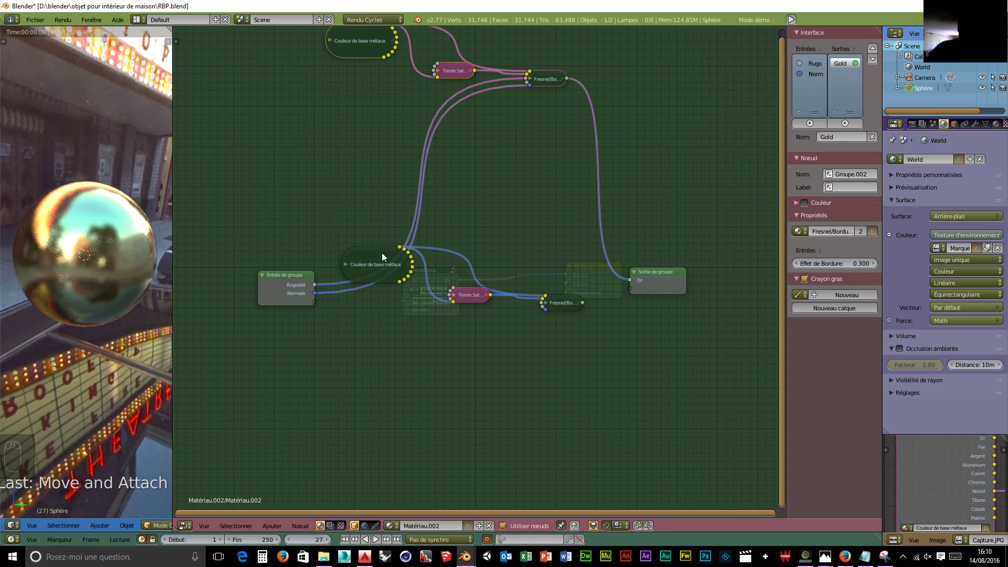
# - Expand the duplicated Couleur de base métaux node to examine its metal outputs, and collapse it again
pyautogui.click(347, 265)
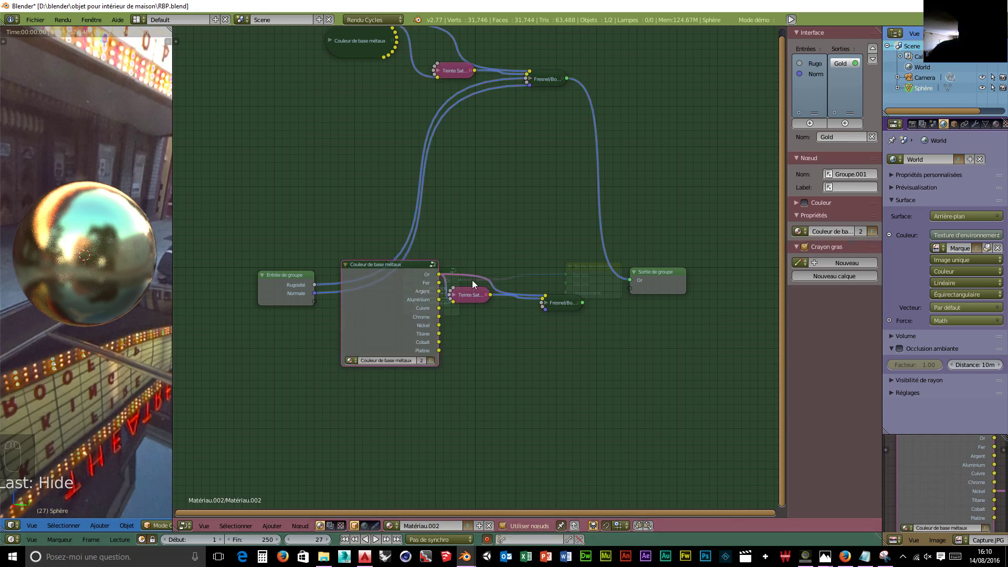
pyautogui.scroll(-5, 471, 279)
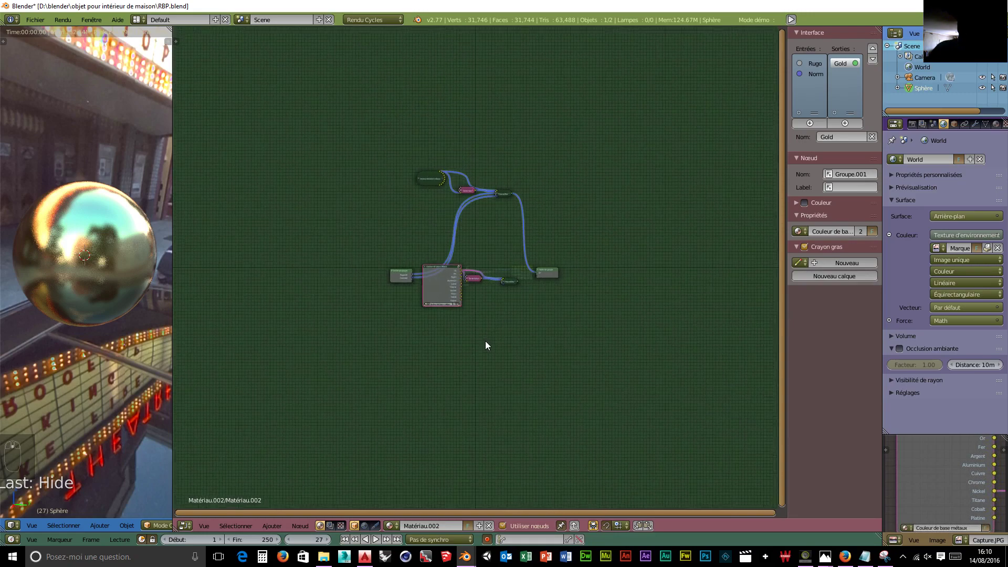
pyautogui.scroll(-2, 485, 345)
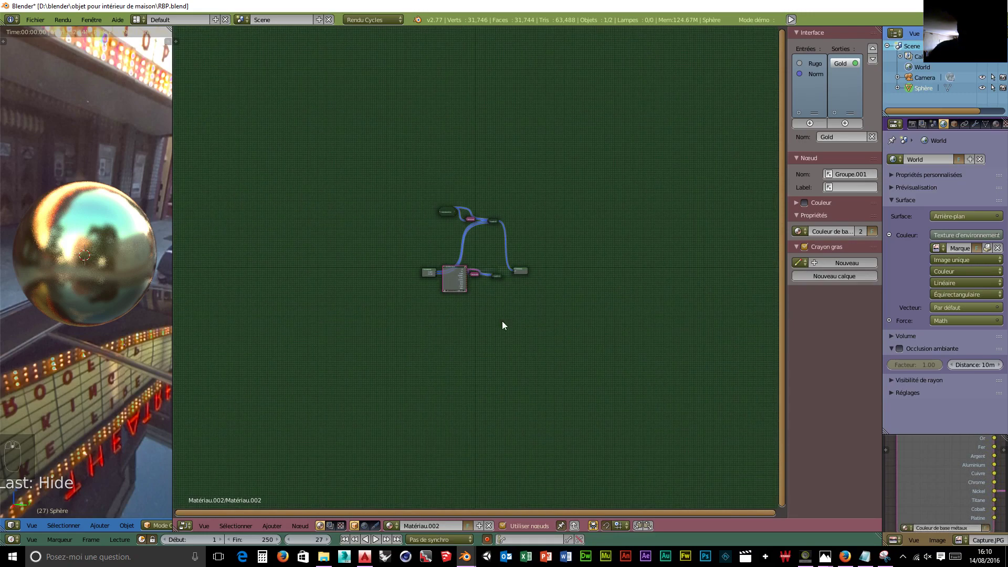
pyautogui.scroll(3, 493, 348)
pyautogui.scroll(5, 493, 348)
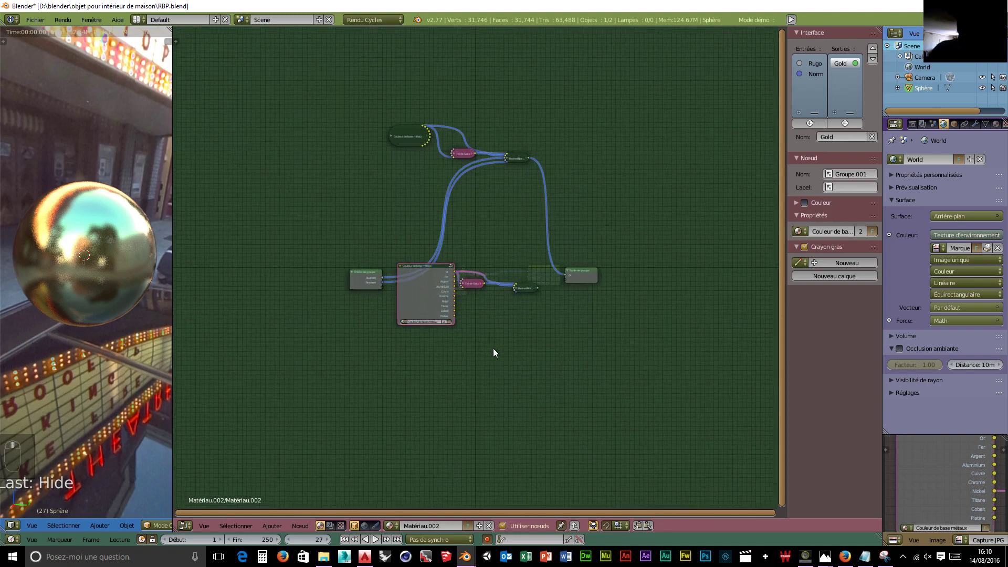
pyautogui.scroll(-1, 493, 348)
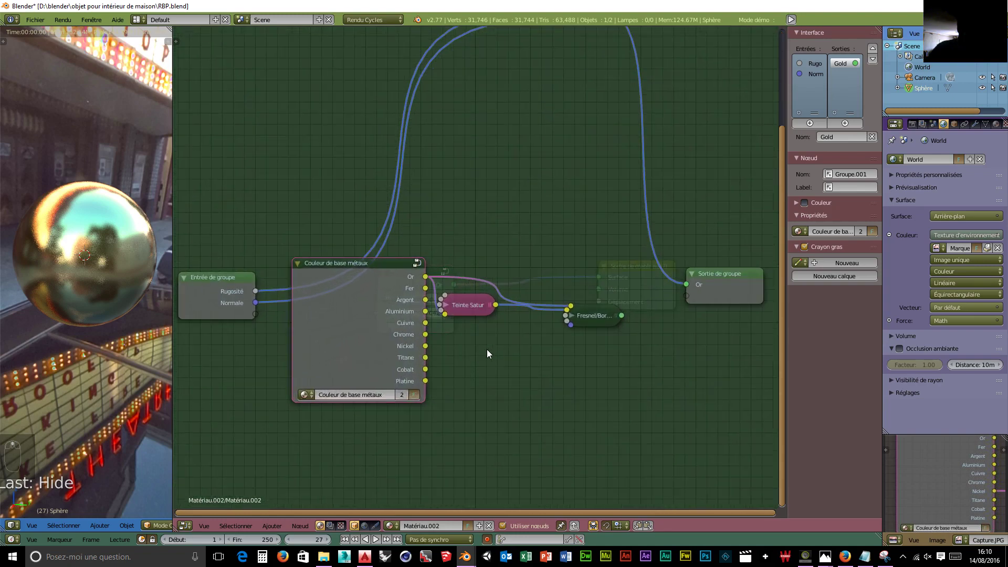
pyautogui.click(335, 264)
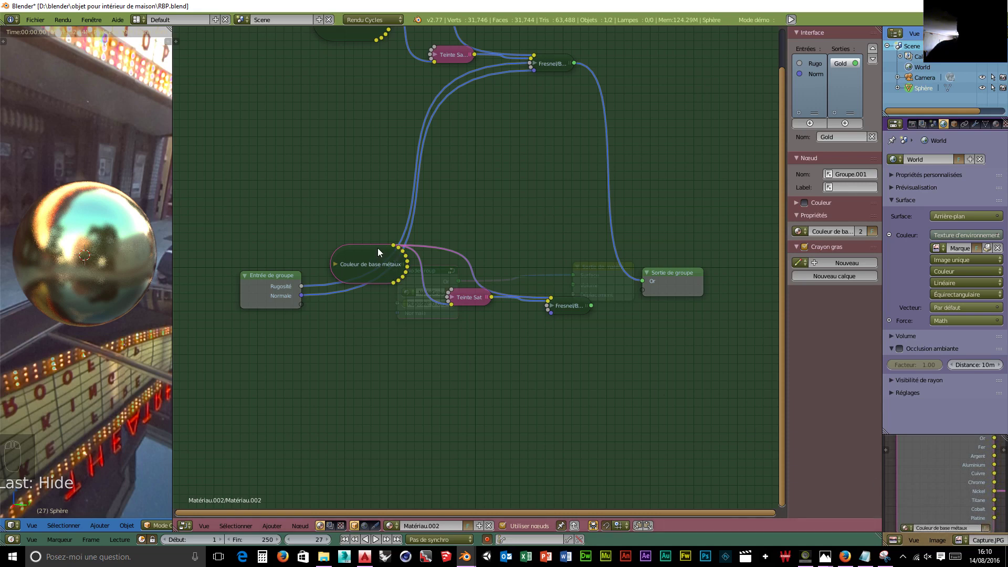
# - Move the duplicated nodes up beneath the gold chain and link the copied Fresnel node to a new group output
pyautogui.moveTo(379, 246); pyautogui.dragTo(350, 62)
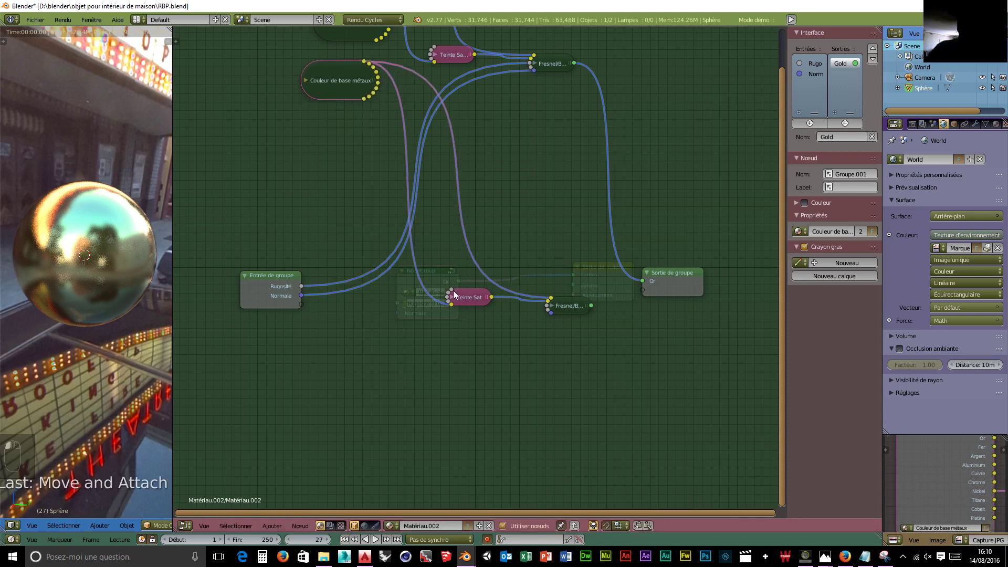
pyautogui.moveTo(453, 291); pyautogui.dragTo(457, 68)
pyautogui.moveTo(575, 306); pyautogui.dragTo(642, 290)
# - Rename the new group output as Fer and feed the second chain's Teinte Saturation and Fresnel nodes from the Fer colour
pyautogui.click(840, 73)
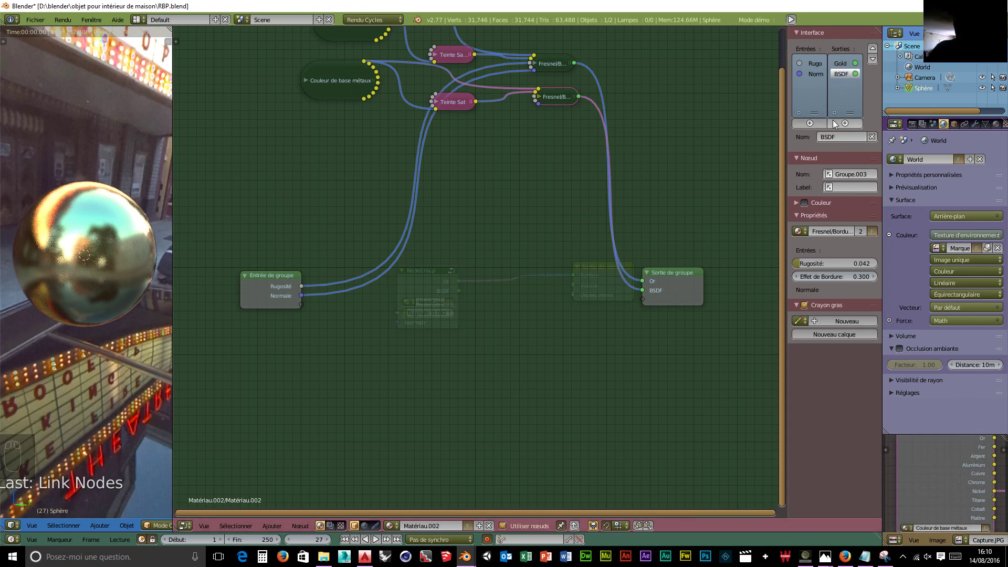
pyautogui.click(842, 136)
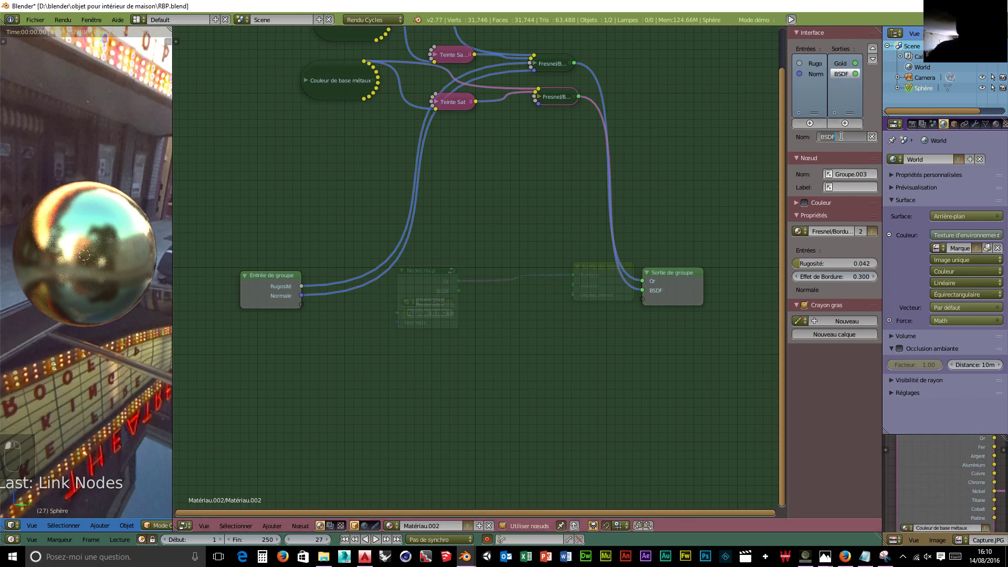
pyautogui.write('Fer')
pyautogui.press('Return')
pyautogui.moveTo(370, 65); pyautogui.dragTo(435, 112)
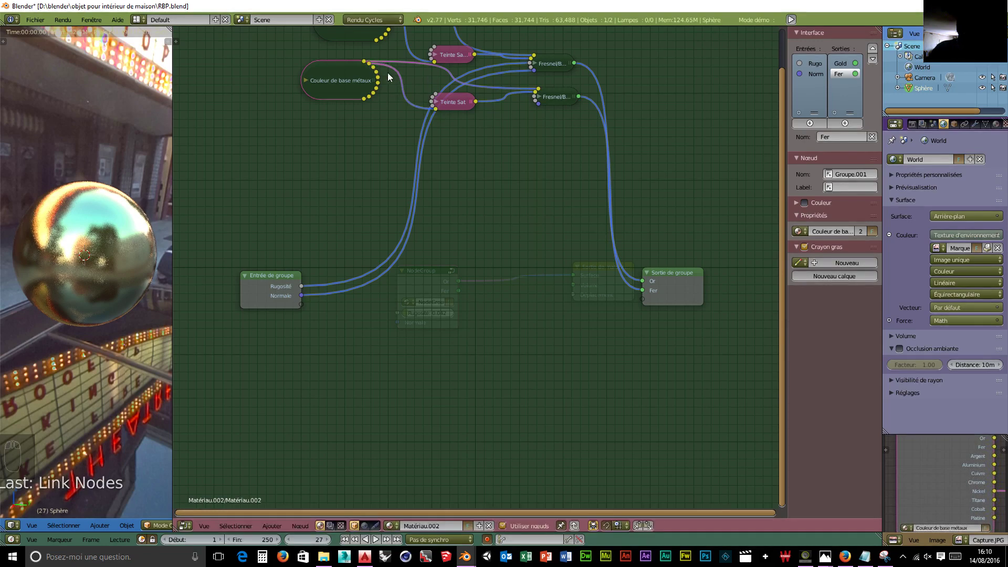
pyautogui.moveTo(369, 64); pyautogui.dragTo(539, 91)
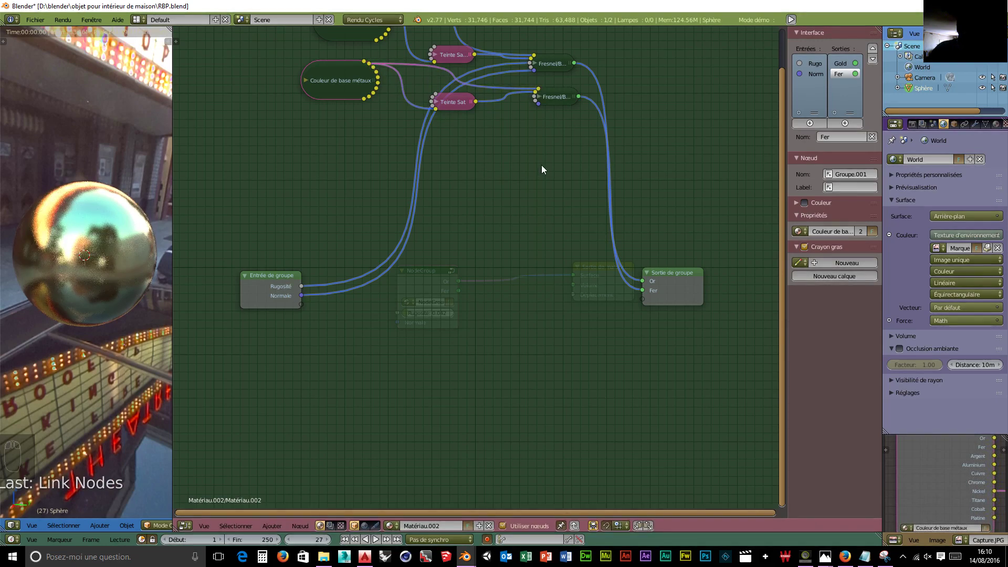
# - Duplicate the Fer chain below itself and feed the copy's Teinte Saturation and Fresnel nodes from the Argent colour
pyautogui.keyDown('shift'); pyautogui.moveTo(340, 80); pyautogui.dragTo(354, 90, button='right'); pyautogui.keyUp('shift')
pyautogui.click(338, 84)
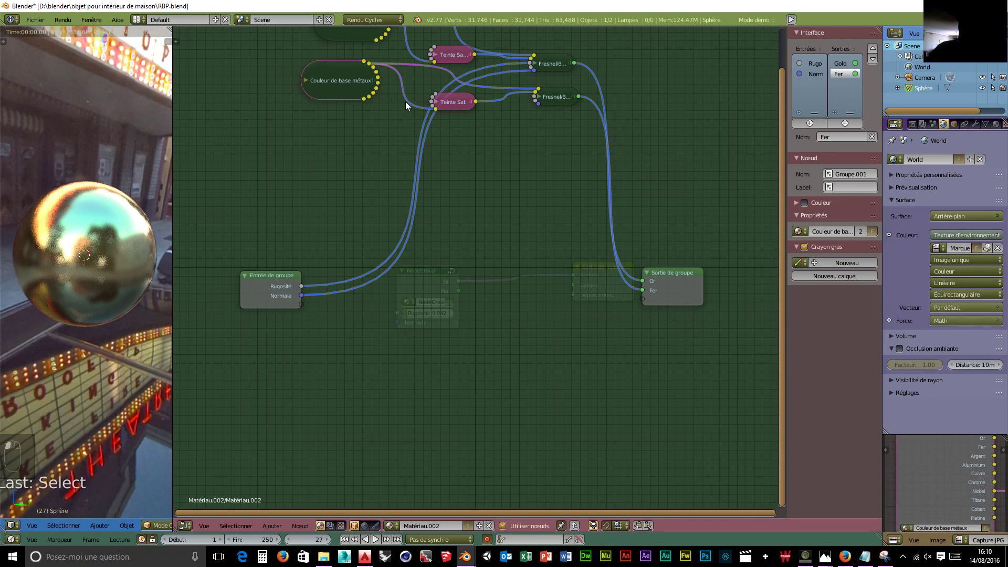
pyautogui.keyDown('shift'); pyautogui.moveTo(550, 96); pyautogui.dragTo(553, 94, button='right'); pyautogui.keyUp('shift')
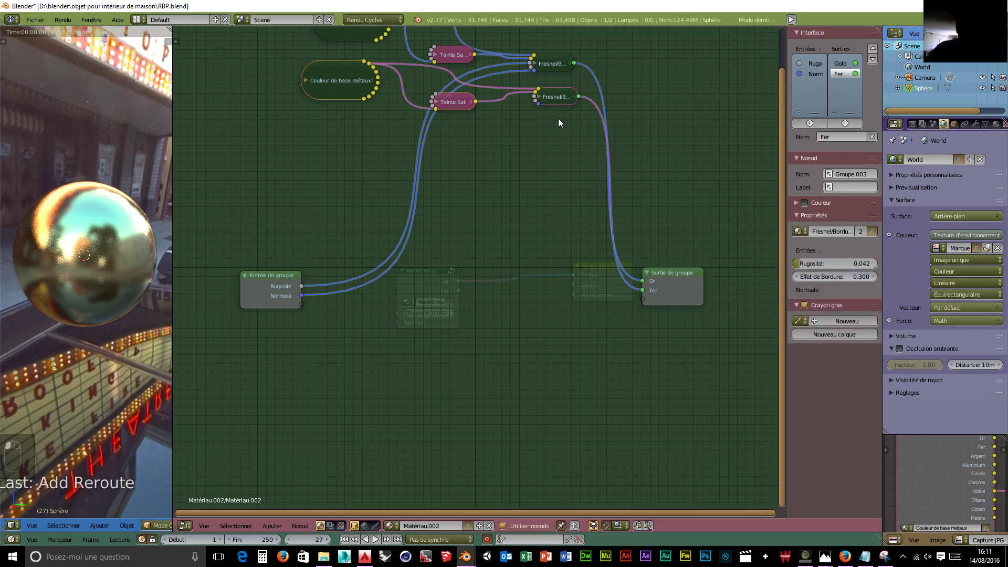
pyautogui.hotkey('shift', 'd')
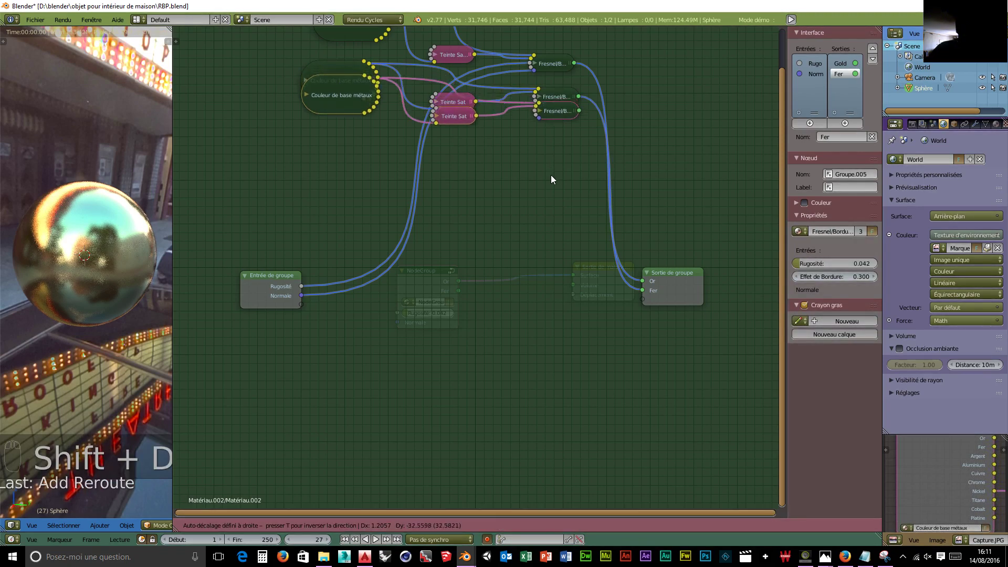
pyautogui.click(547, 210)
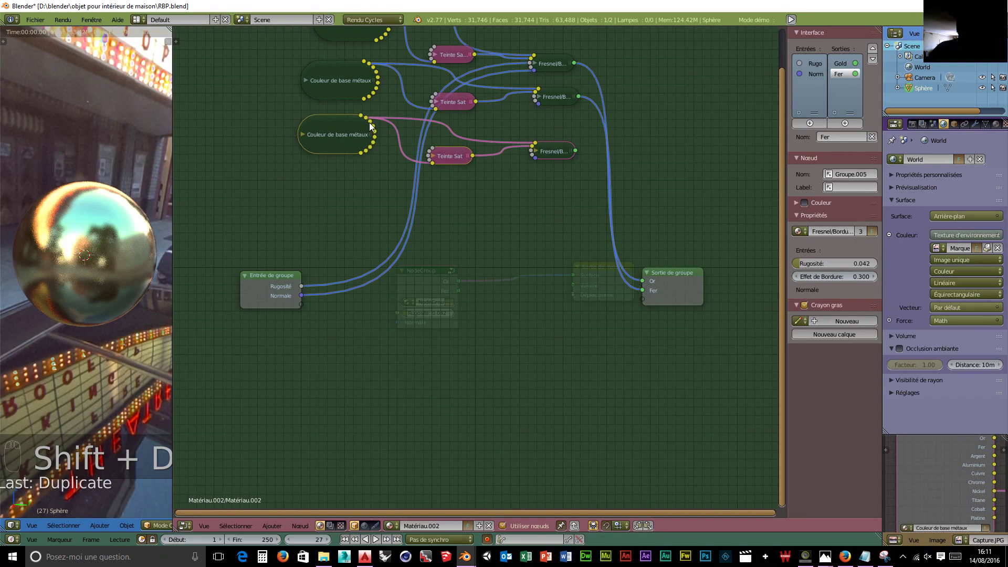
pyautogui.moveTo(369, 122); pyautogui.dragTo(431, 163)
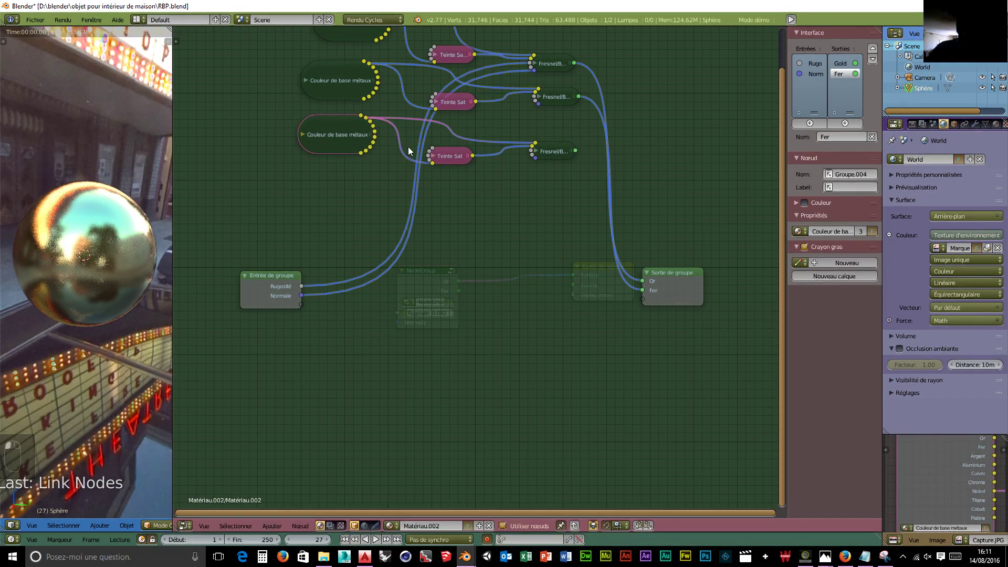
pyautogui.moveTo(370, 120); pyautogui.dragTo(535, 149)
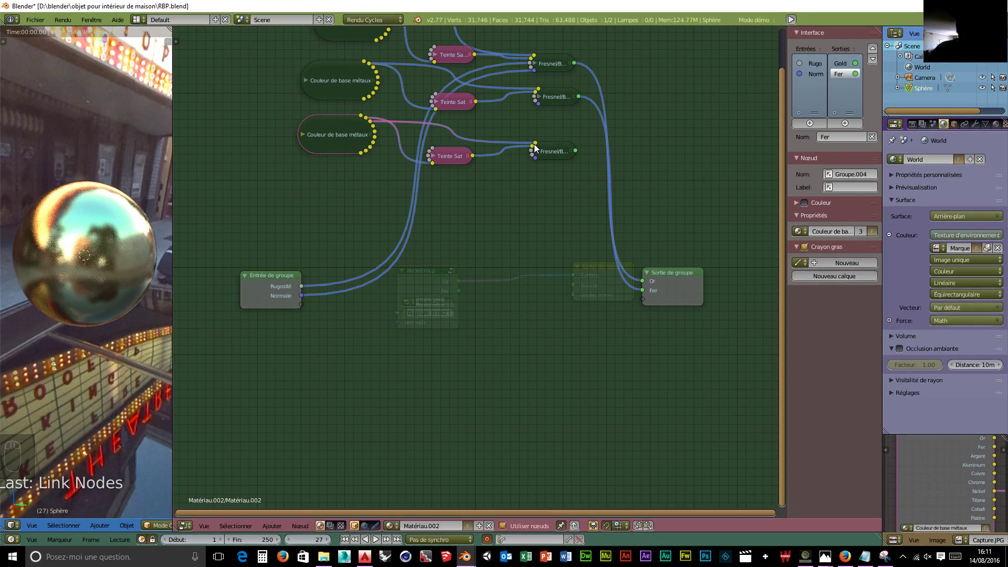
# - Try to relink the third Couleur de base métaux node's Argent colour to its collapsed Teinte Saturation node
pyautogui.click(370, 123)
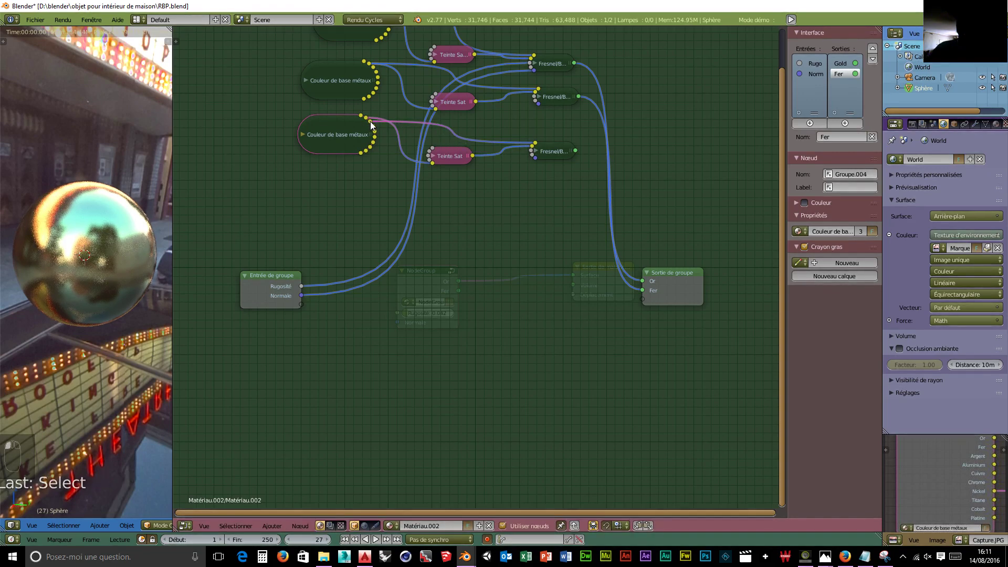
pyautogui.moveTo(370, 123); pyautogui.dragTo(431, 165)
pyautogui.moveTo(371, 123); pyautogui.dragTo(432, 168)
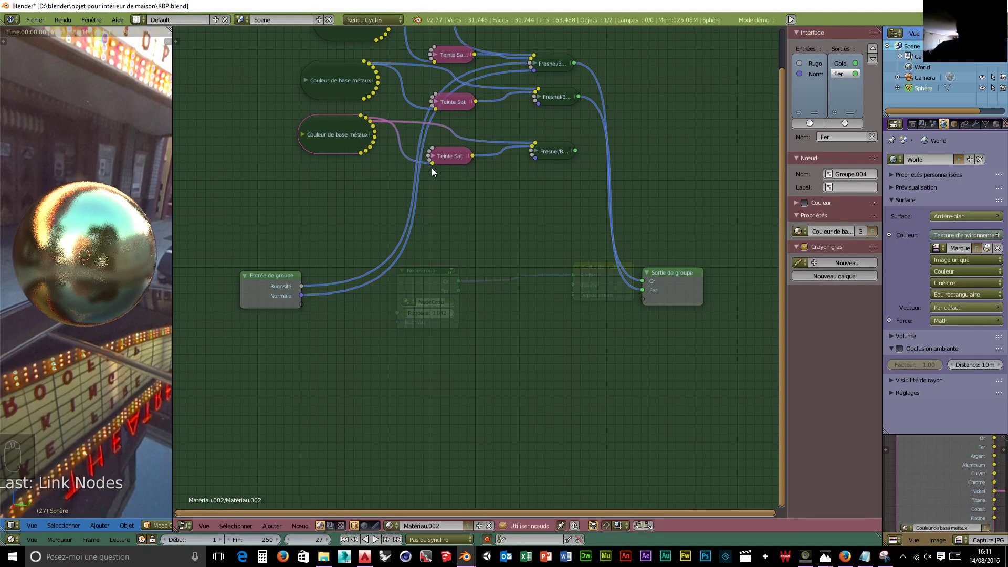
pyautogui.click(430, 163)
pyautogui.click(432, 163)
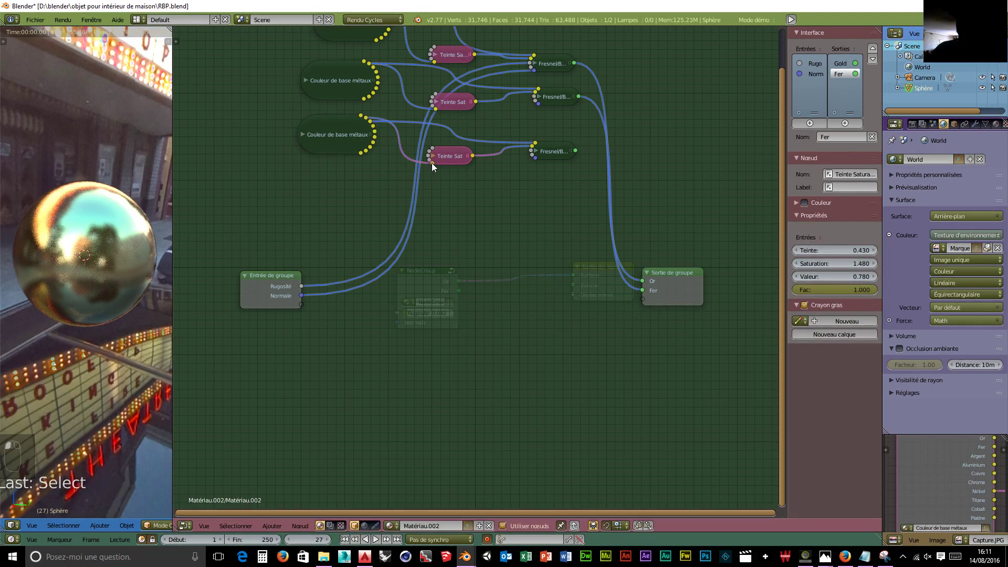
pyautogui.moveTo(430, 164)
pyautogui.mouseDown()
pyautogui.moveTo(392, 151)
pyautogui.moveTo(386, 130)
pyautogui.moveTo(422, 163)
pyautogui.mouseUp()
pyautogui.moveTo(432, 165); pyautogui.dragTo(431, 167)
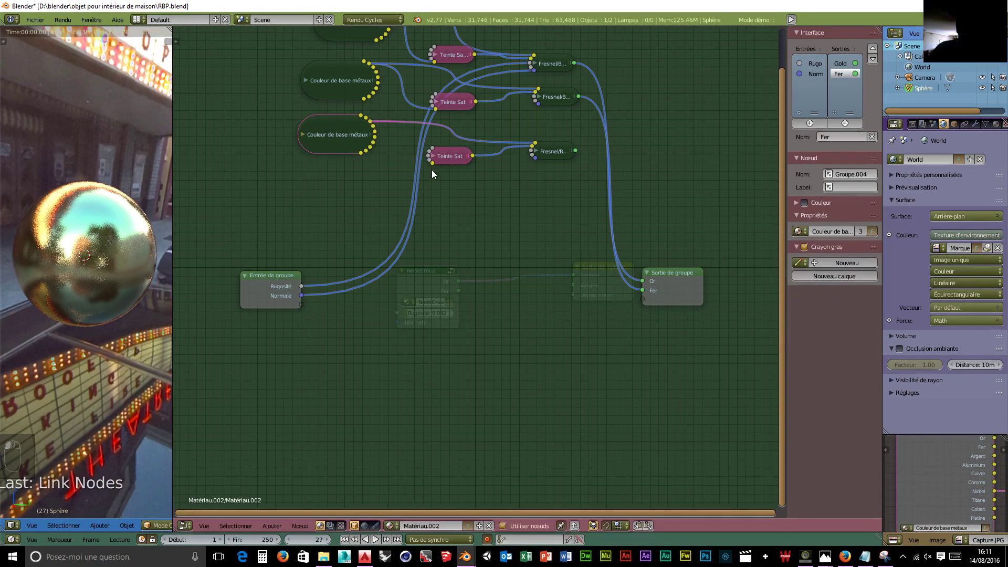
# - Expand the third chain's colour and Teinte Saturation nodes, link Argent to the Couleur input, and collapse both nodes again
pyautogui.click(441, 156)
pyautogui.press('h')
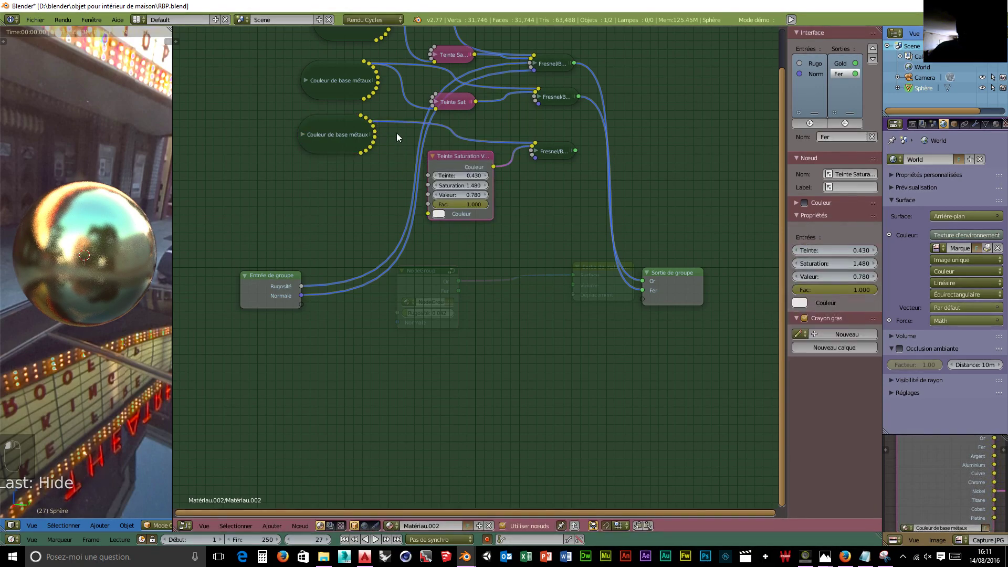
pyautogui.click(305, 135)
pyautogui.press('h')
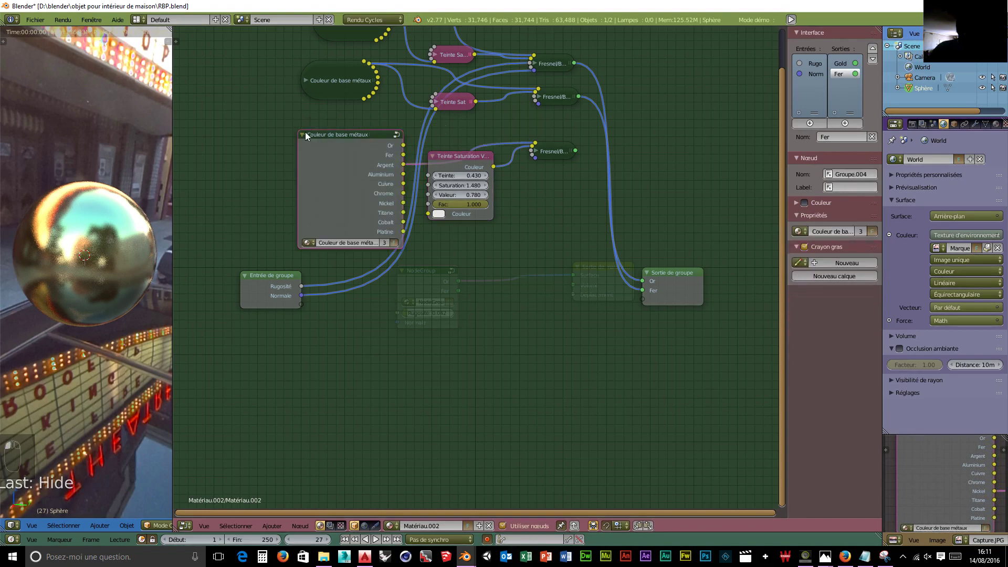
pyautogui.moveTo(403, 165); pyautogui.dragTo(429, 214)
pyautogui.press('h')
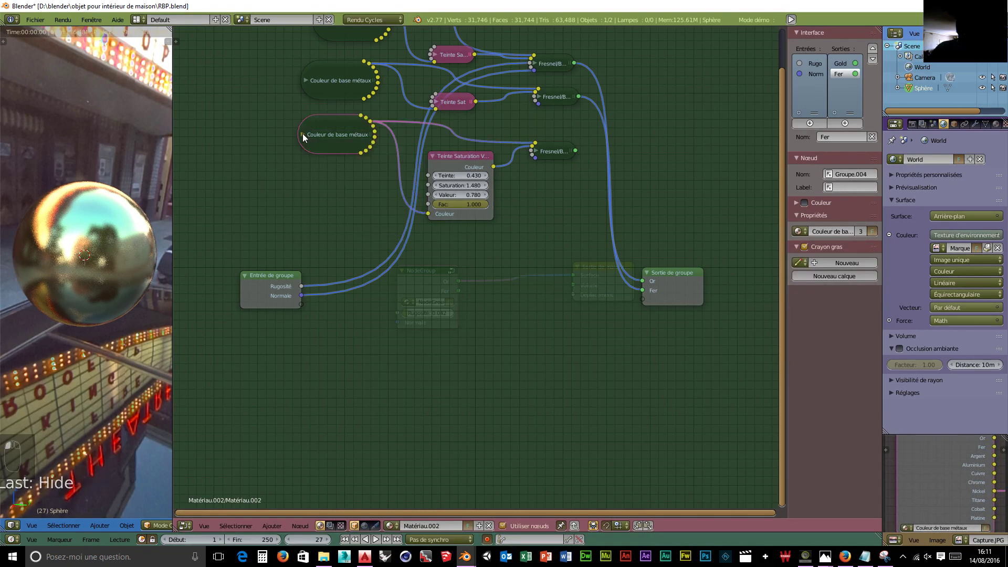
pyautogui.click(431, 154)
pyautogui.press('h')
# - Link the third chain's Fresnel node to a new group output and rename that output Argent
pyautogui.moveTo(576, 152); pyautogui.dragTo(644, 301)
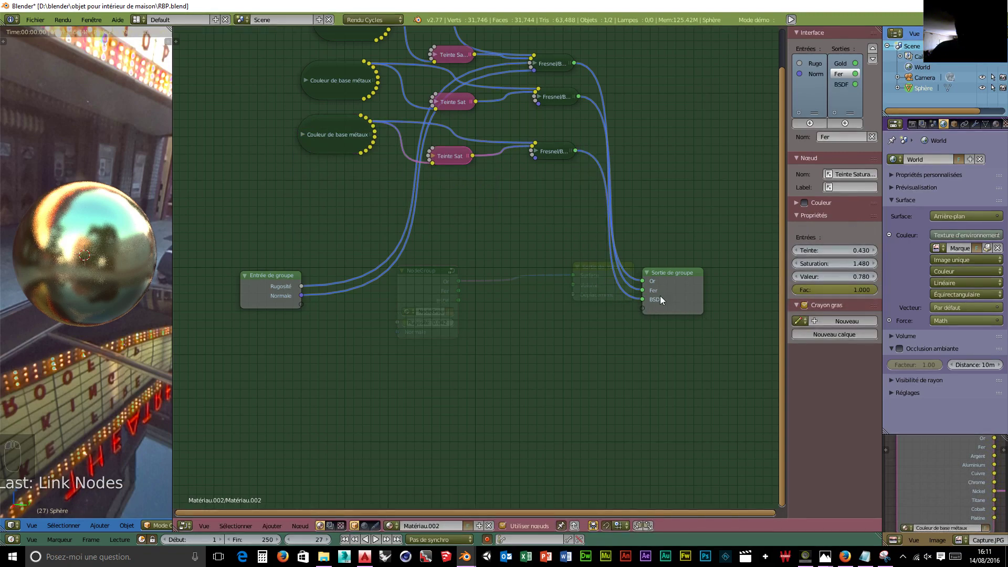
pyautogui.click(840, 85)
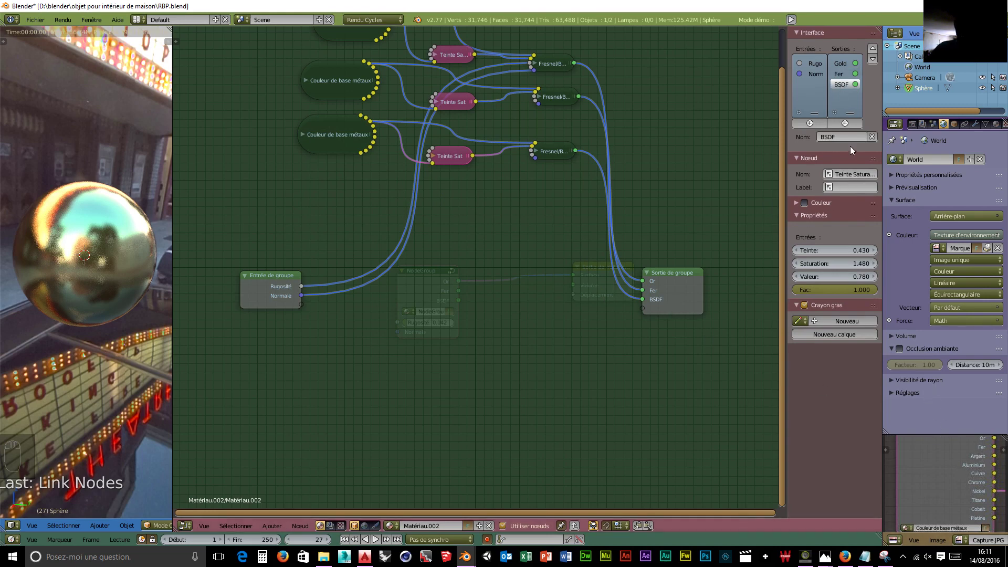
pyautogui.click(837, 137)
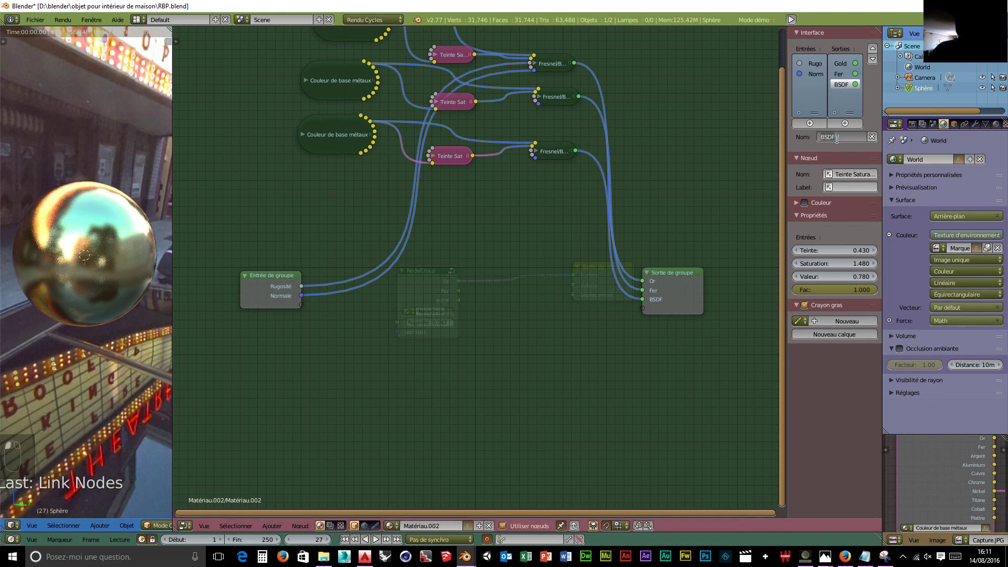
pyautogui.write('Argent')
pyautogui.press('Return')
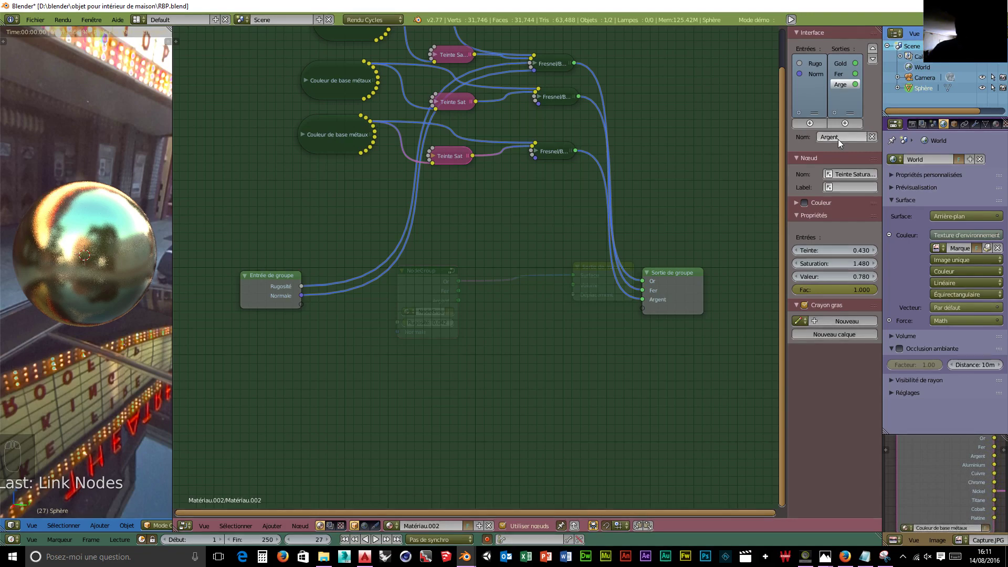
# - Duplicate the three nodes of the Argent chain and place the copy directly below it
pyautogui.click(332, 136)
pyautogui.keyDown('shift'); pyautogui.moveTo(444, 165); pyautogui.dragTo(520, 171, button='right'); pyautogui.keyUp('shift')
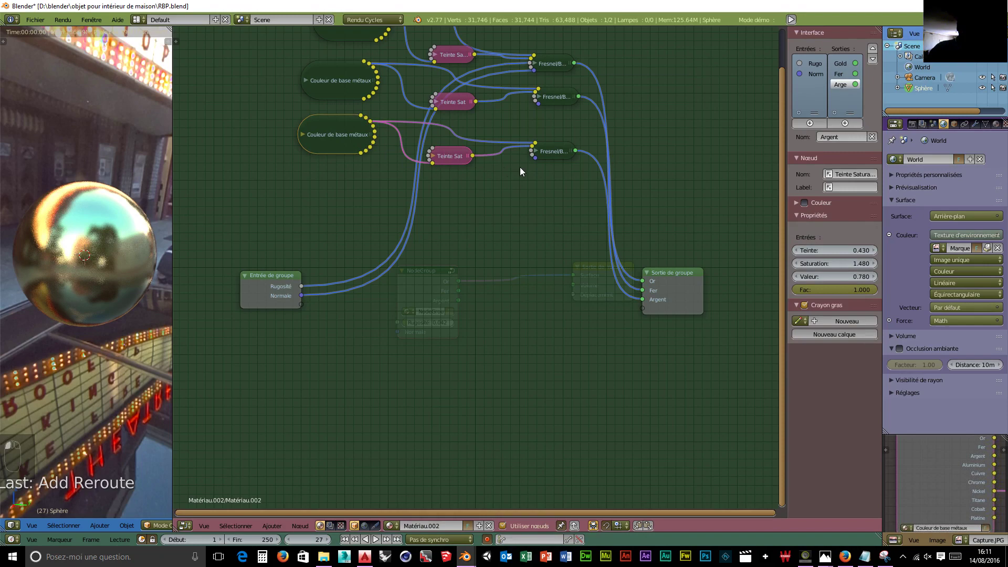
pyautogui.keyDown('shift'); pyautogui.click(550, 151); pyautogui.keyUp('shift')
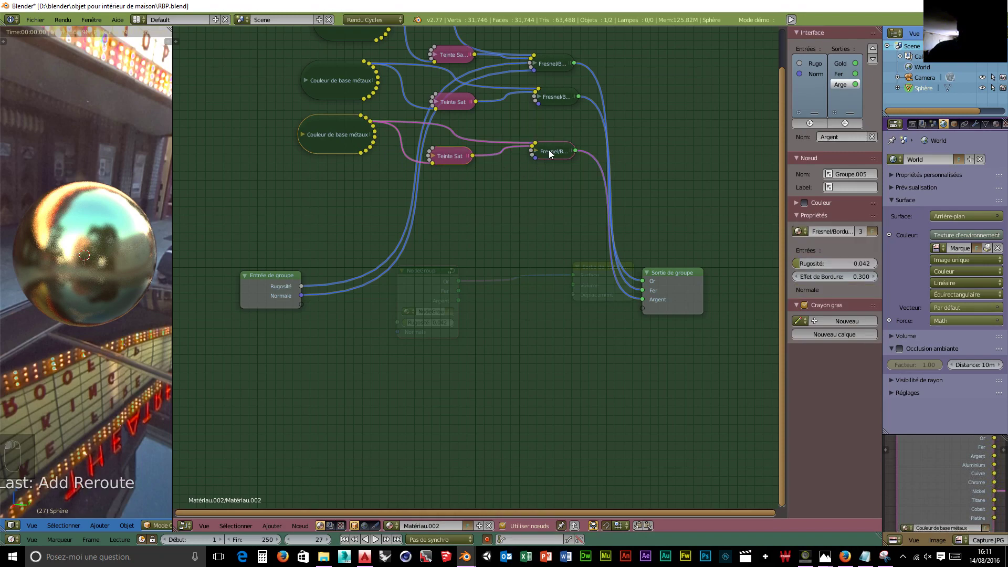
pyautogui.hotkey('shift', 'd')
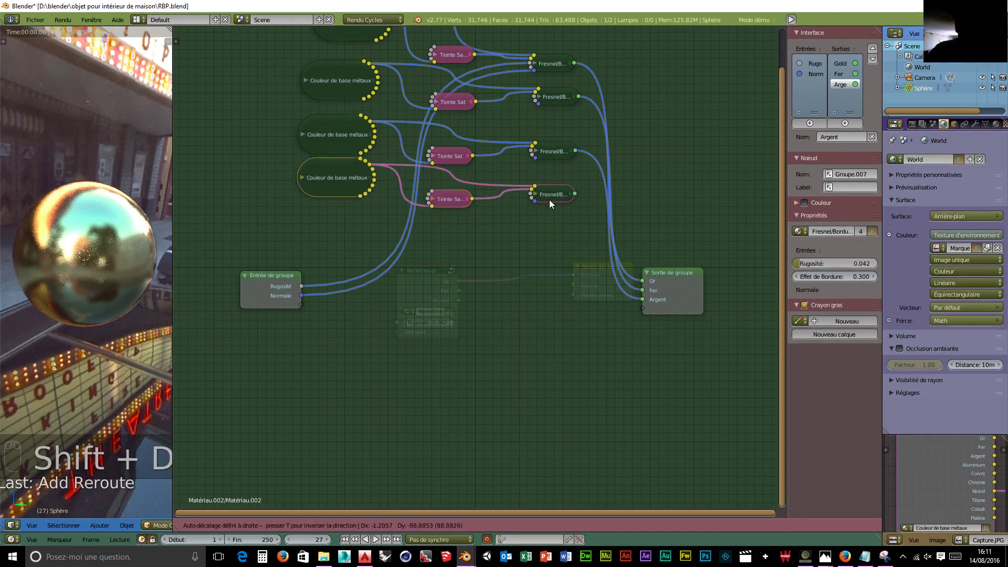
pyautogui.click(547, 206)
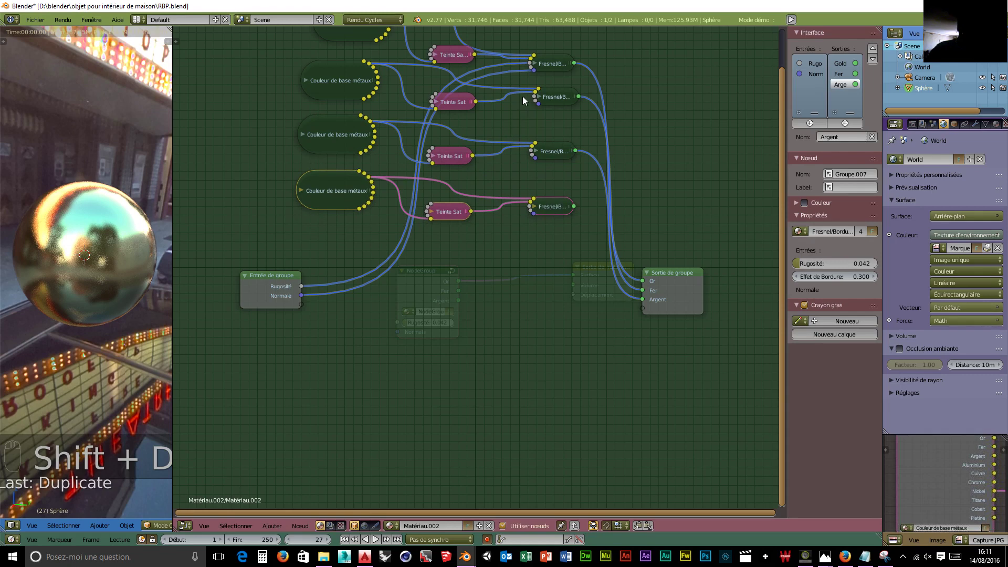
# - Feed the group's Rugosité and Normale inputs into the second, third and fourth Fresnel nodes, and shift the group input node left
pyautogui.click(534, 63)
pyautogui.press('h')
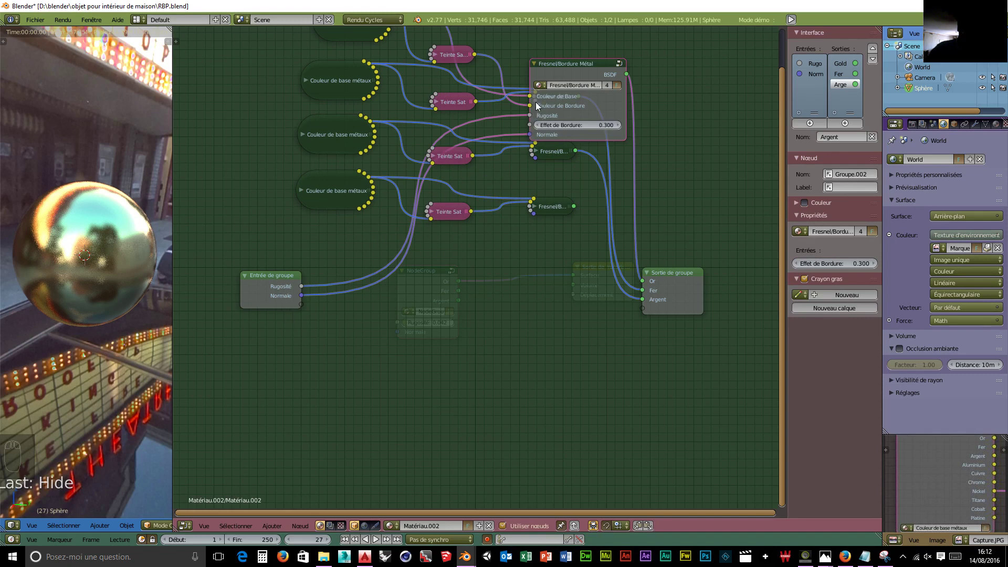
pyautogui.click(536, 65)
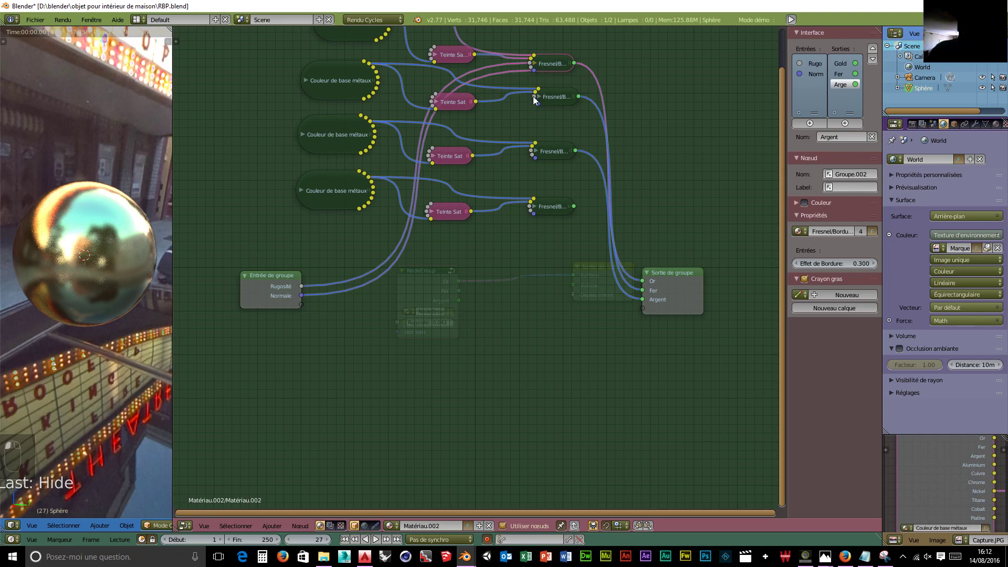
pyautogui.moveTo(534, 96); pyautogui.dragTo(306, 285)
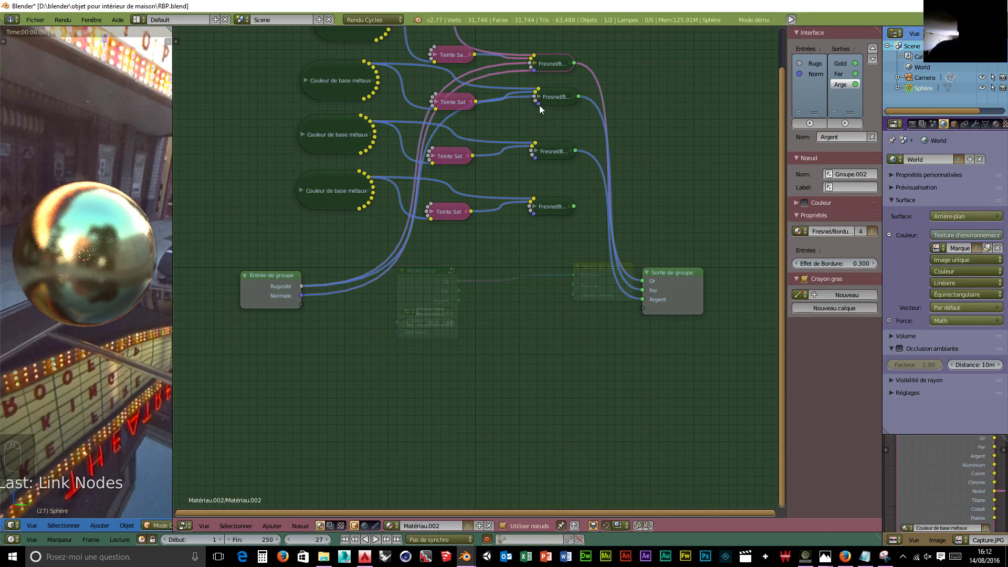
pyautogui.moveTo(540, 105); pyautogui.dragTo(304, 298)
pyautogui.moveTo(531, 150); pyautogui.dragTo(303, 287)
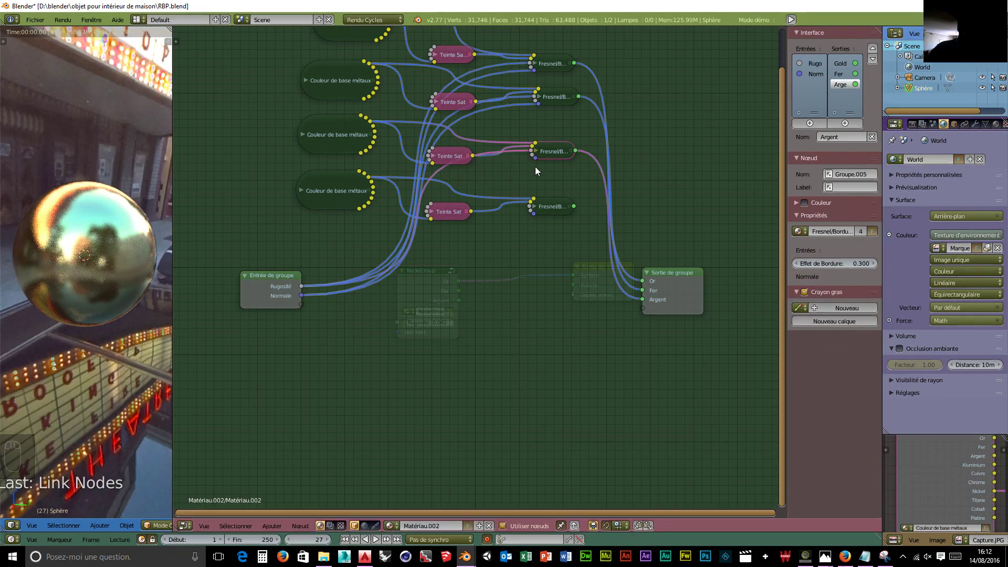
pyautogui.moveTo(536, 159); pyautogui.dragTo(303, 295)
pyautogui.moveTo(530, 205); pyautogui.dragTo(302, 286)
pyautogui.moveTo(534, 214); pyautogui.dragTo(242, 273)
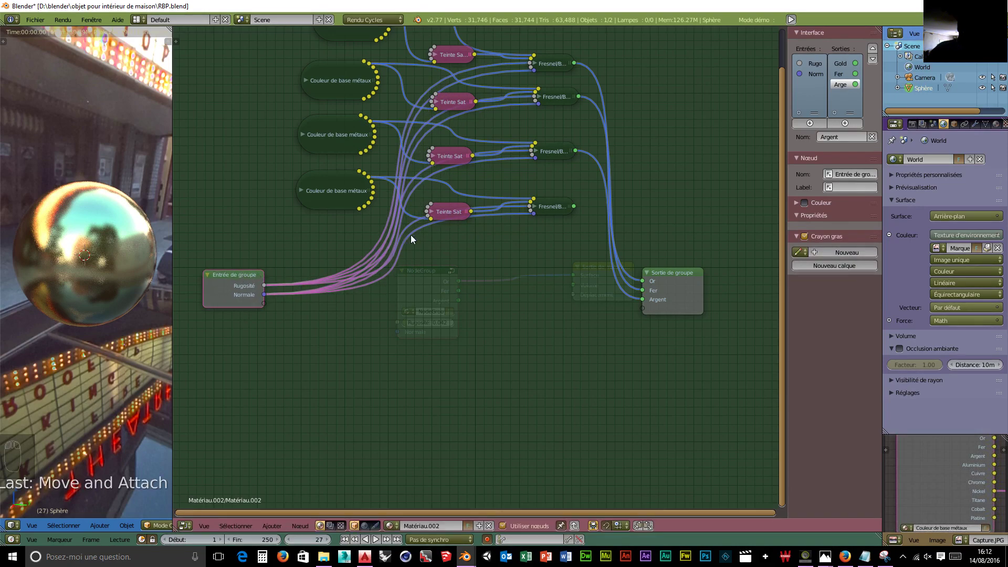
# - Link the fourth chain's Fresnel node to a new group output and rename that output Aluminium
pyautogui.moveTo(337, 253); pyautogui.dragTo(346, 278, button='middle')
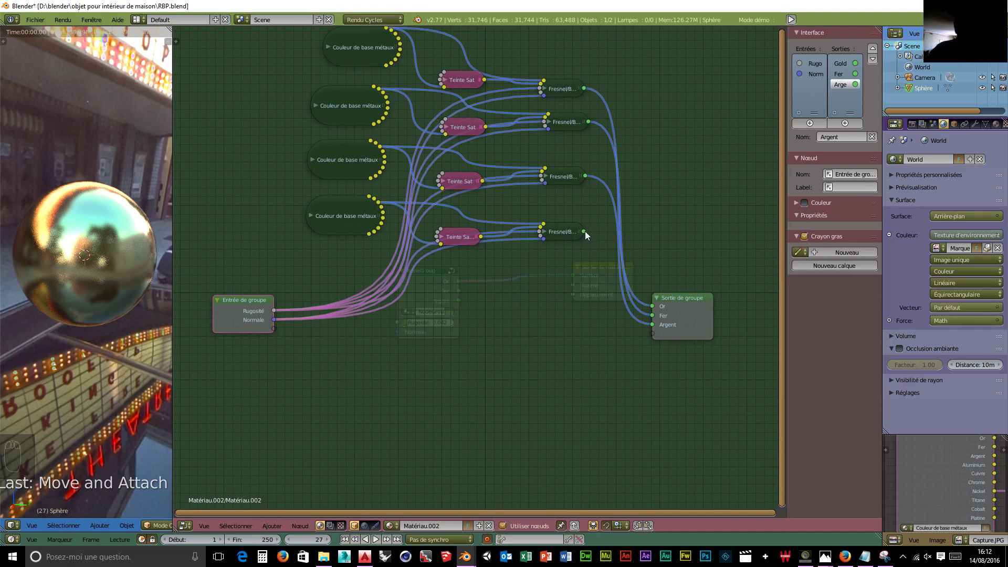
pyautogui.moveTo(584, 231); pyautogui.dragTo(652, 333)
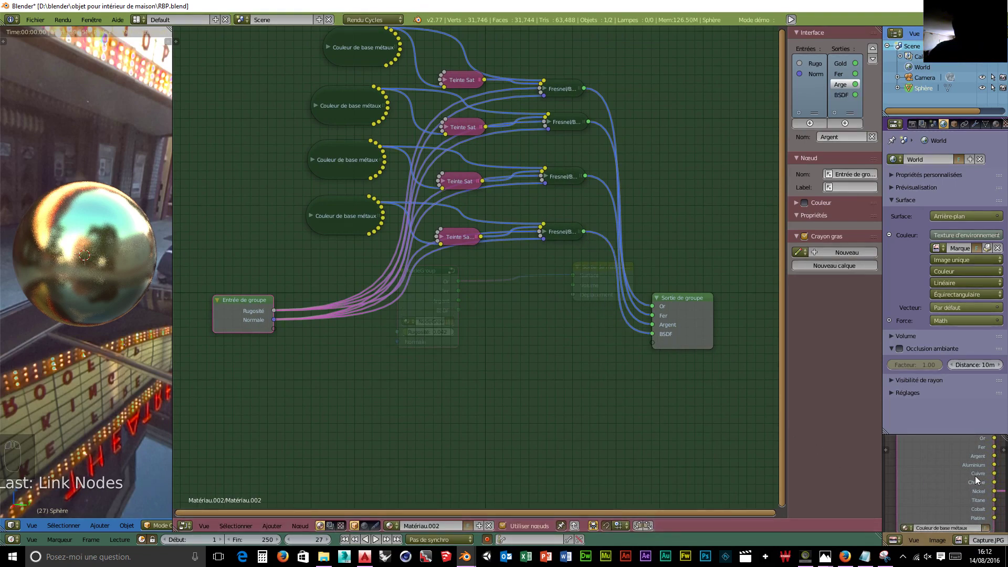
pyautogui.click(842, 95)
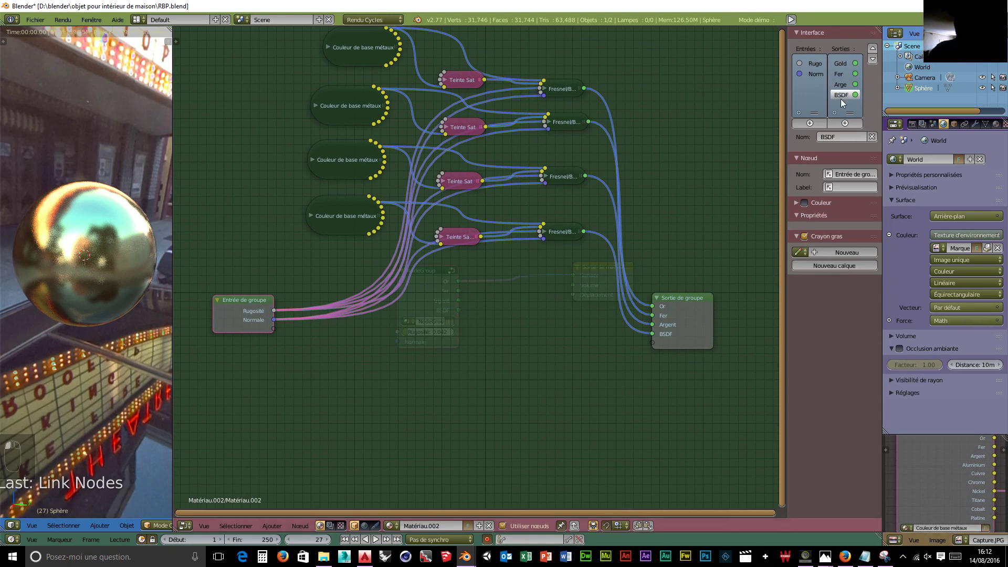
pyautogui.click(845, 137)
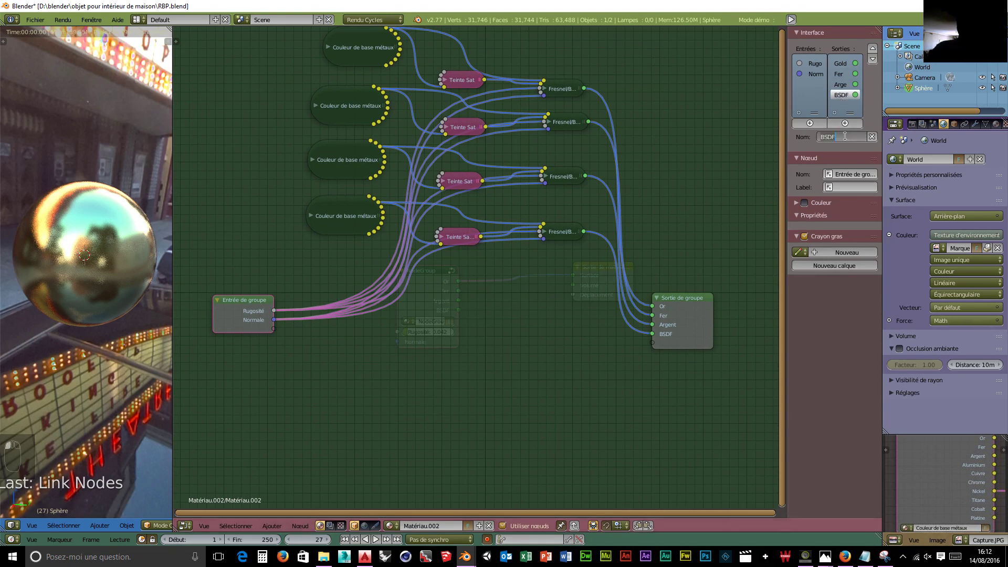
pyautogui.write('Aluminium')
pyautogui.press('Return')
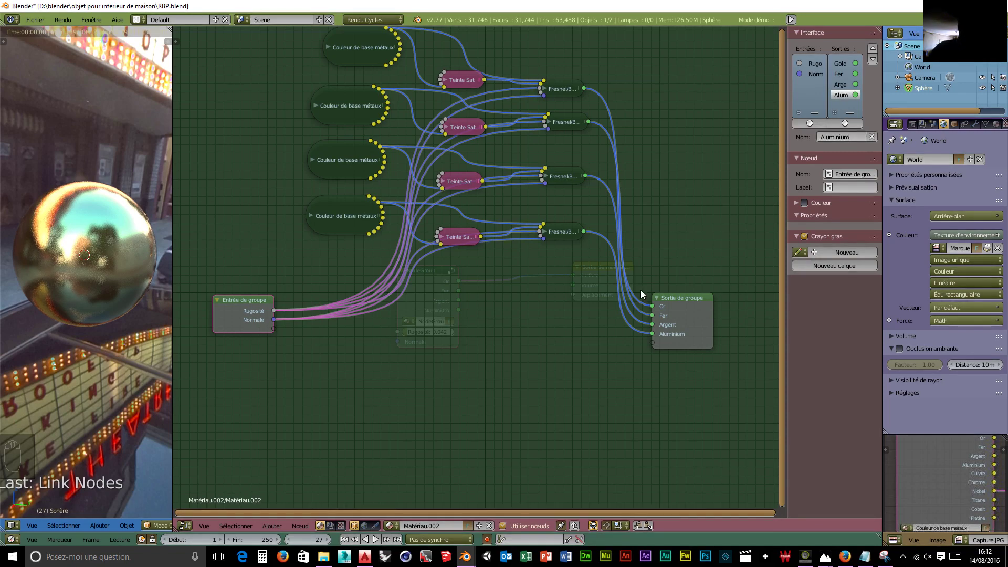
# - Duplicate the three nodes of the Aluminium chain and place the copy directly below it
pyautogui.click(321, 225)
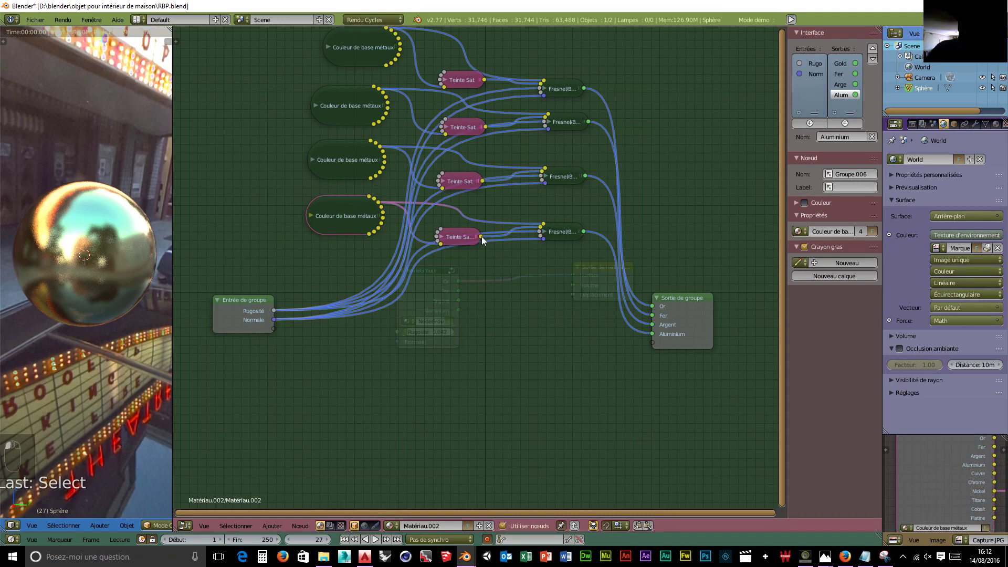
pyautogui.keyDown('shift'); pyautogui.moveTo(562, 232); pyautogui.dragTo(547, 268, button='right'); pyautogui.keyUp('shift')
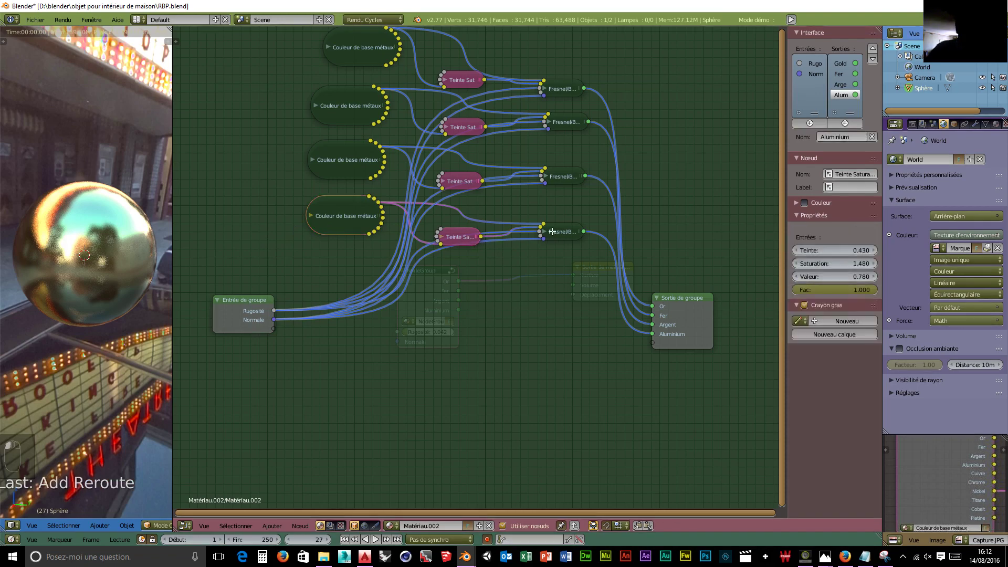
pyautogui.hotkey('shift', 'd')
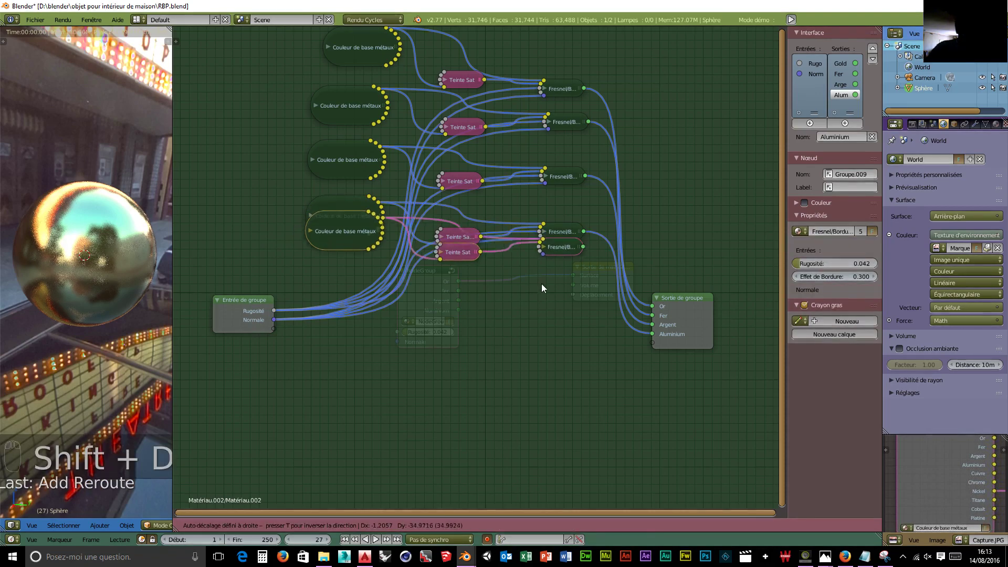
pyautogui.click(539, 325)
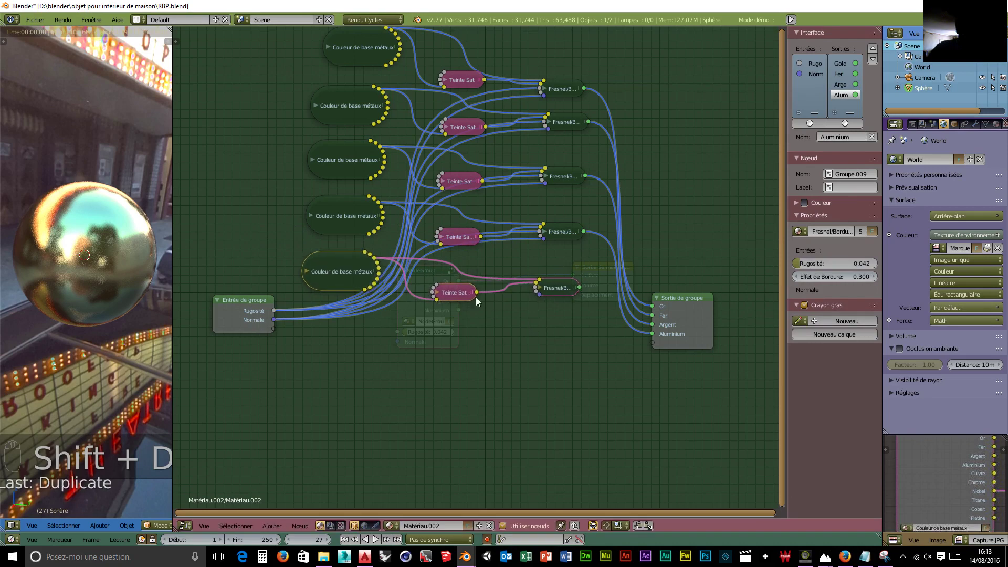
# - Link the fifth chain's Fresnel node to a new group output and rename that output Cuivre
pyautogui.moveTo(579, 288); pyautogui.dragTo(652, 342)
pyautogui.click(843, 106)
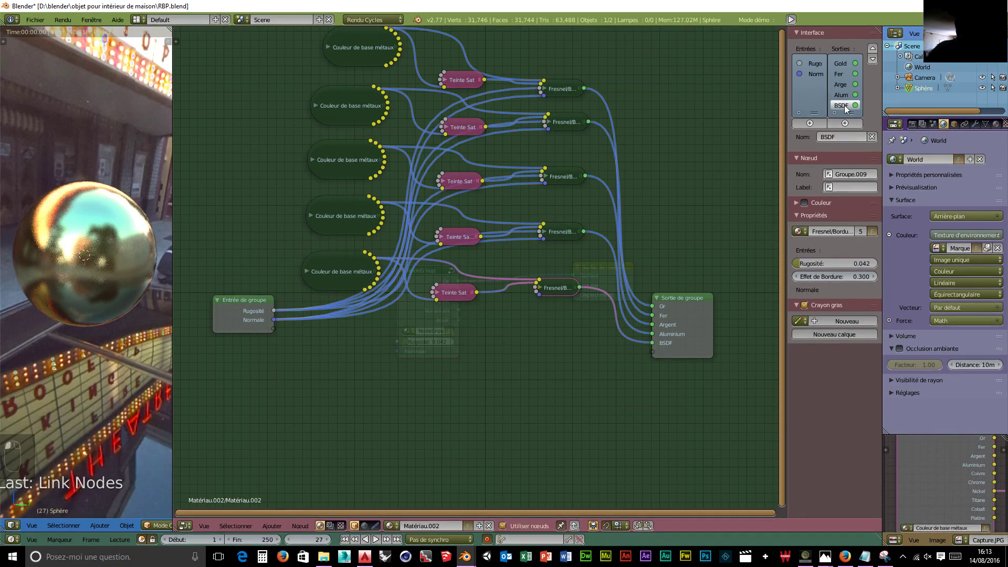
pyautogui.click(844, 137)
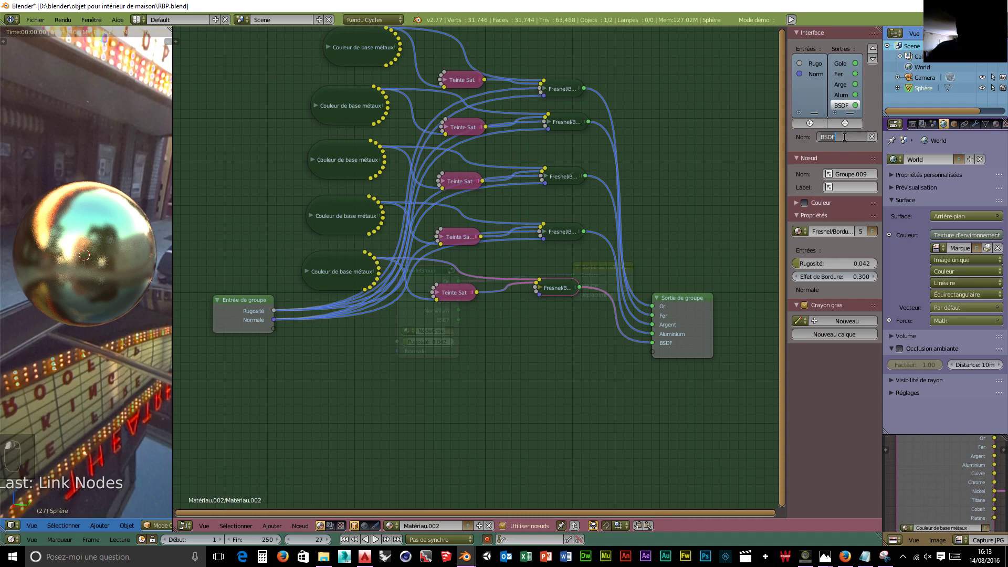
pyautogui.write('Cuivre')
pyautogui.press('Return')
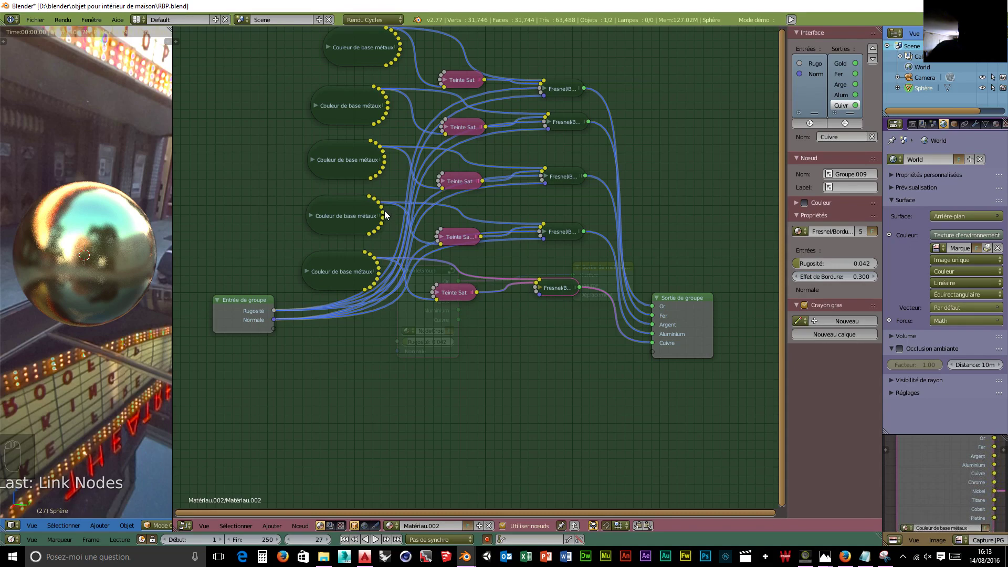
# - Connect the fourth chain's Aluminium base colour to its Teinte Saturation and Fresnel nodes, shifting the Teinte Saturation node slightly upward
pyautogui.moveTo(385, 210); pyautogui.dragTo(443, 255)
pyautogui.moveTo(376, 205); pyautogui.dragTo(442, 250)
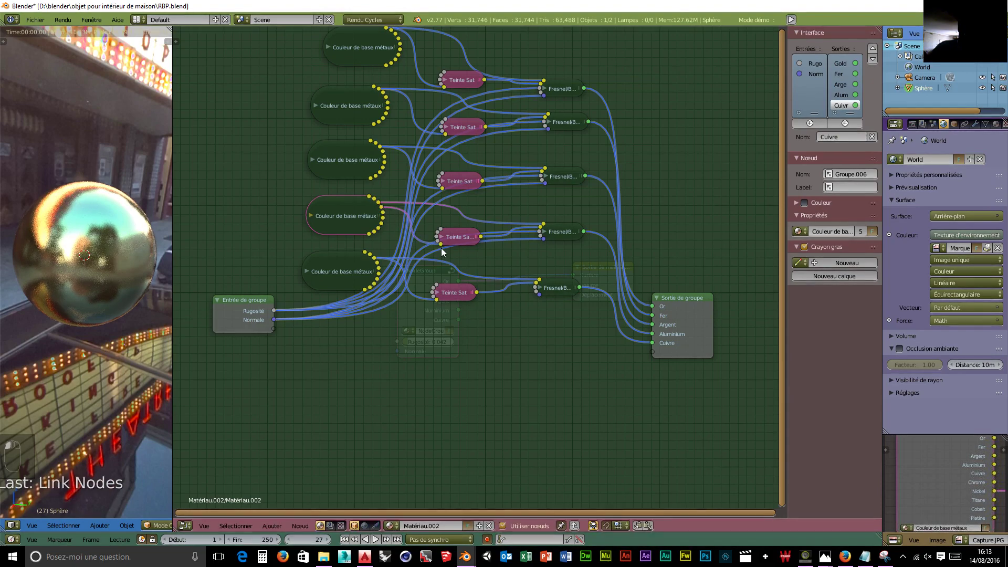
pyautogui.click(441, 237)
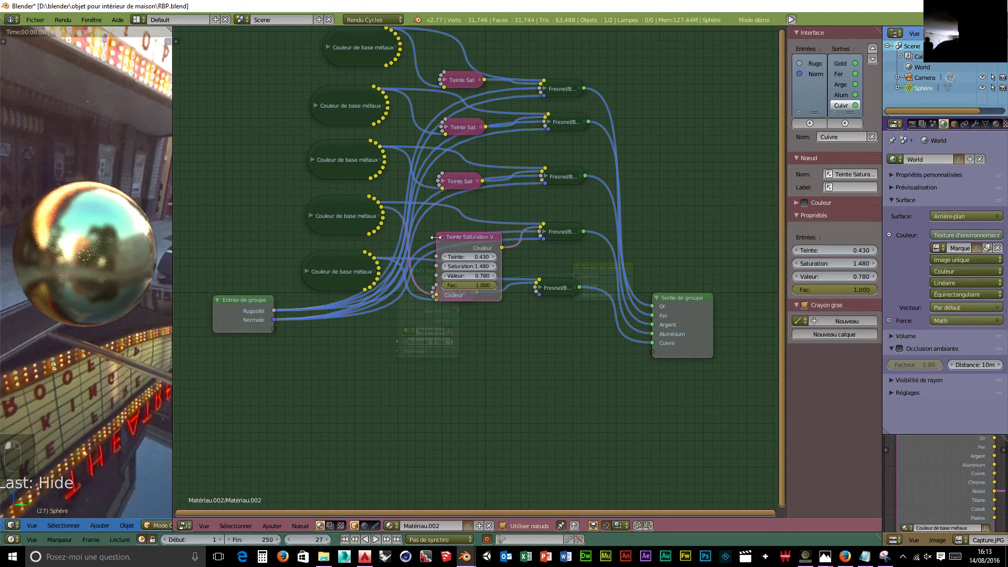
pyautogui.click(383, 214)
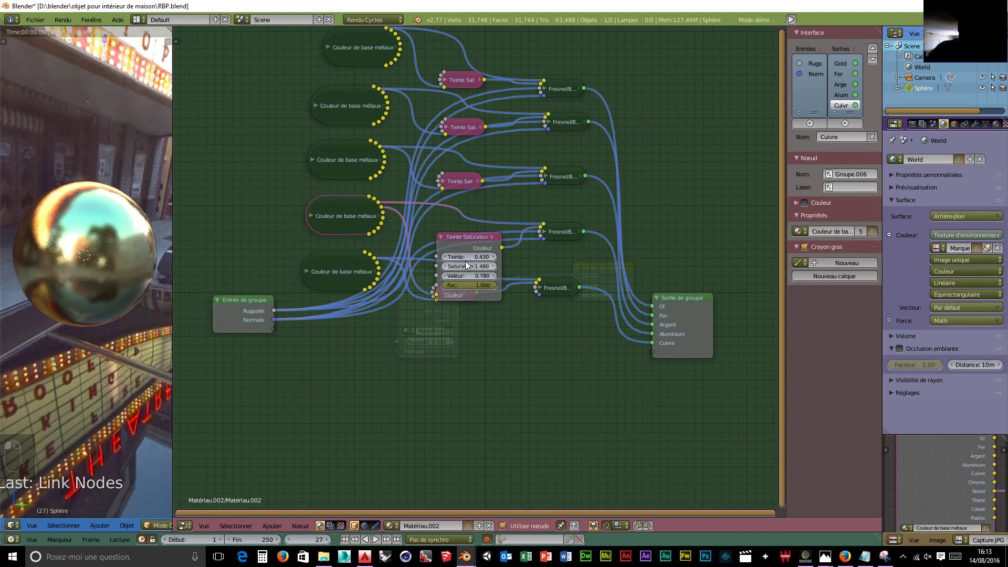
pyautogui.moveTo(452, 241); pyautogui.dragTo(455, 227)
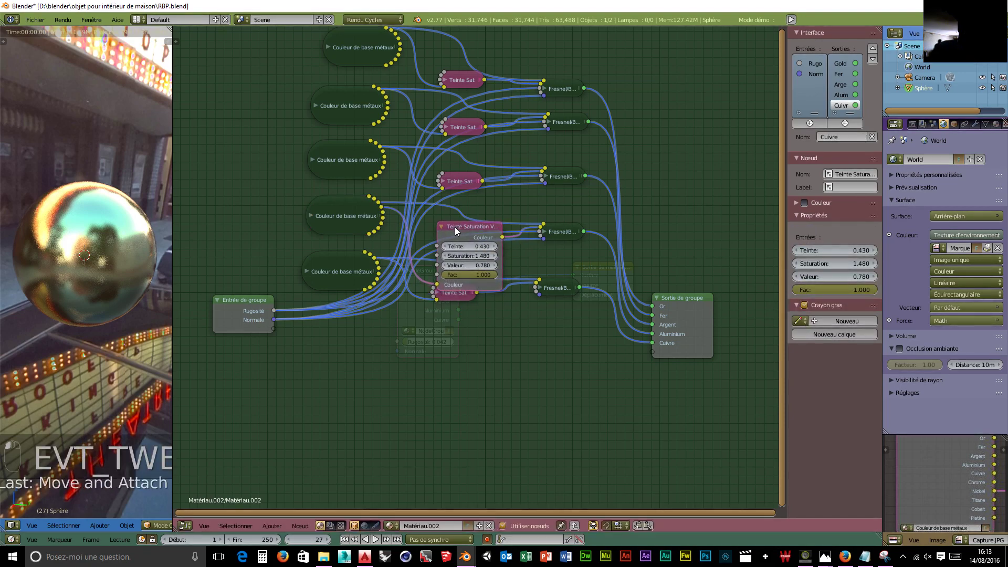
pyautogui.press('h')
pyautogui.moveTo(381, 207); pyautogui.dragTo(544, 229)
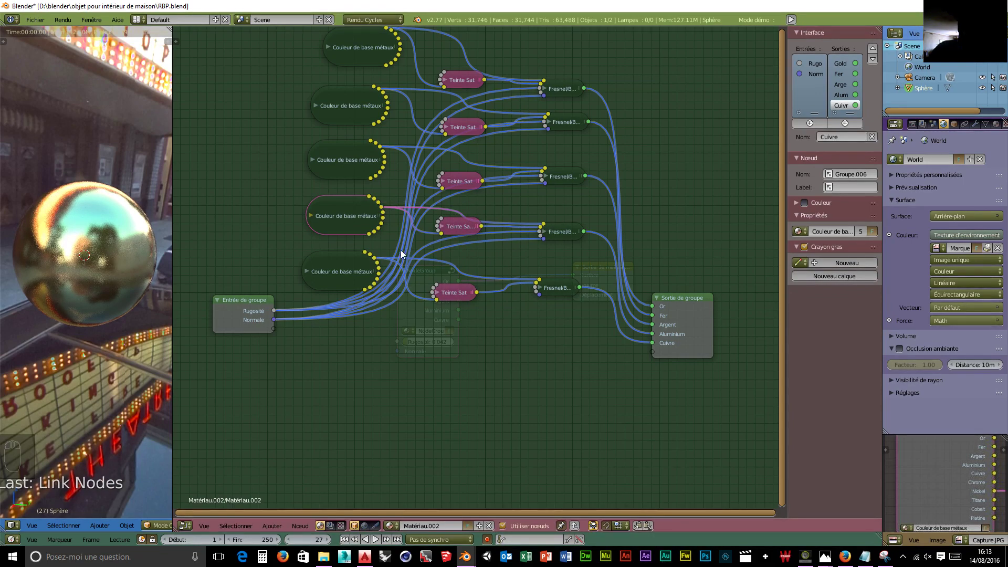
# - Connect the fifth chain's Cuivre base colour to its Teinte Saturation and Fresnel nodes, and feed Rugosité and Normale into that Fresnel node
pyautogui.moveTo(379, 273); pyautogui.dragTo(439, 301)
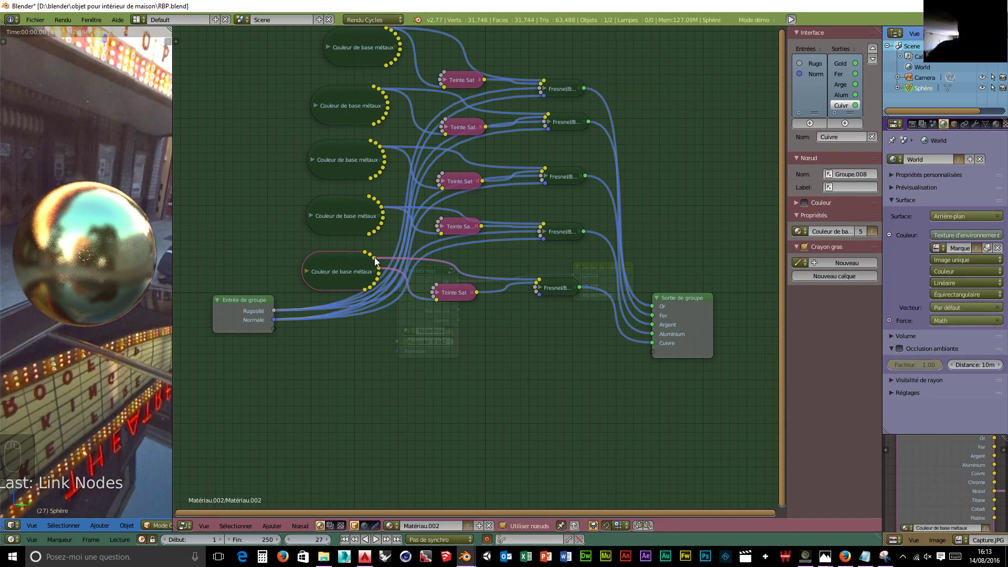
pyautogui.moveTo(379, 267); pyautogui.dragTo(278, 313)
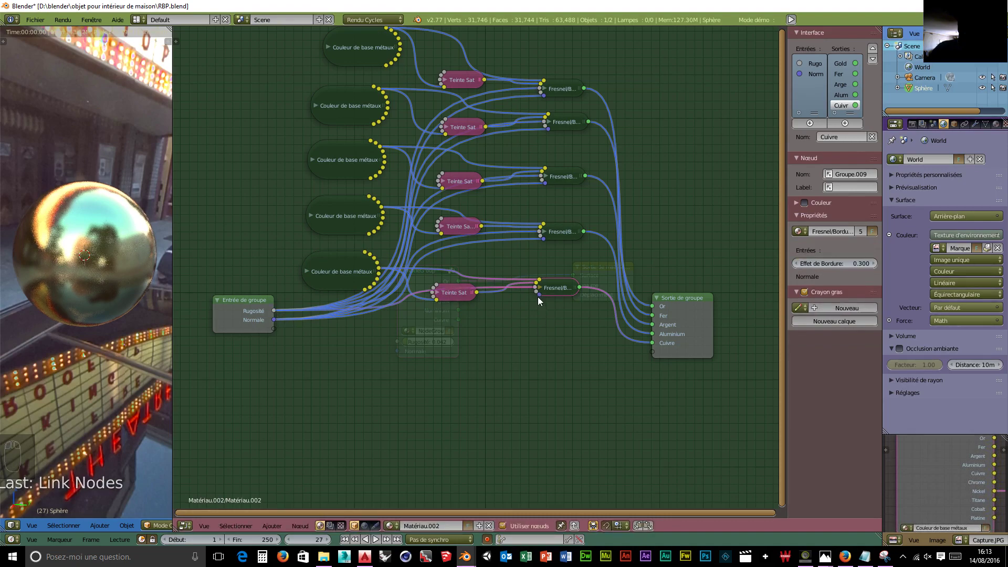
pyautogui.moveTo(538, 297); pyautogui.dragTo(275, 322)
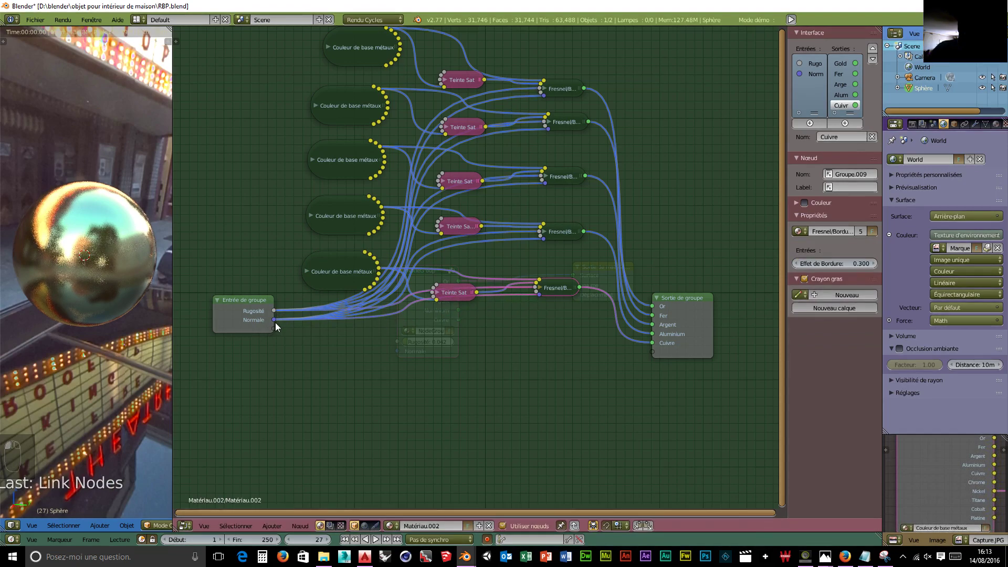
# - Duplicate the three nodes of the Cuivre chain and place the copy directly below it
pyautogui.click(337, 272)
pyautogui.keyDown('shift'); pyautogui.click(455, 300); pyautogui.keyUp('shift')
pyautogui.keyDown('shift'); pyautogui.moveTo(457, 303); pyautogui.dragTo(541, 284); pyautogui.keyUp('shift')
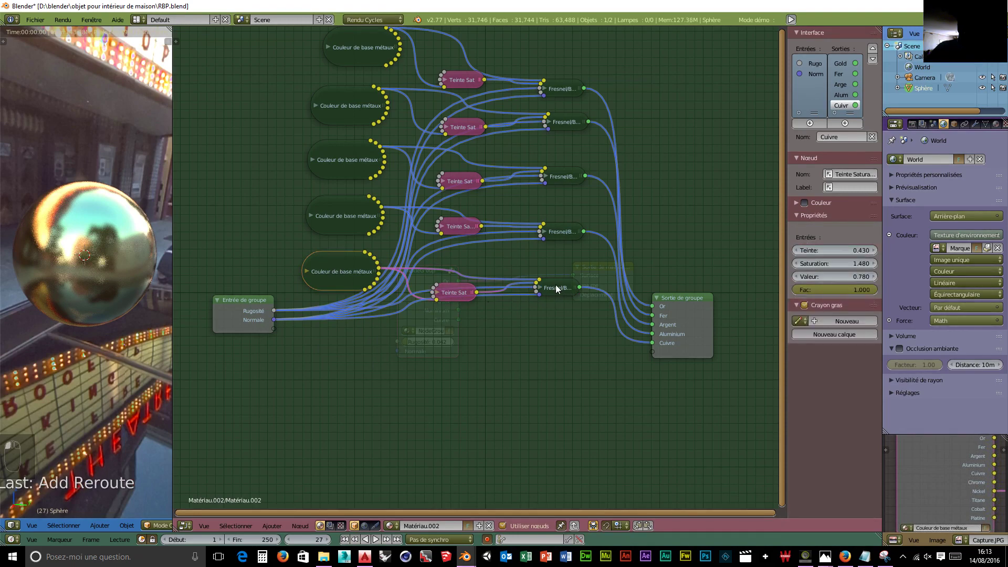
pyautogui.keyDown('shift'); pyautogui.click(557, 289); pyautogui.keyUp('shift')
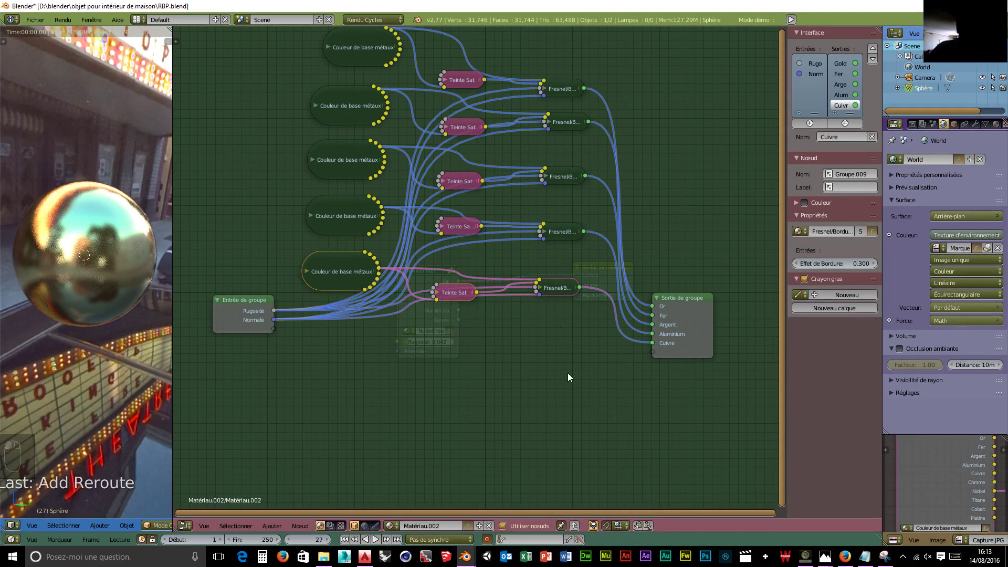
pyautogui.hotkey('shift', 'd')
pyautogui.click(564, 426)
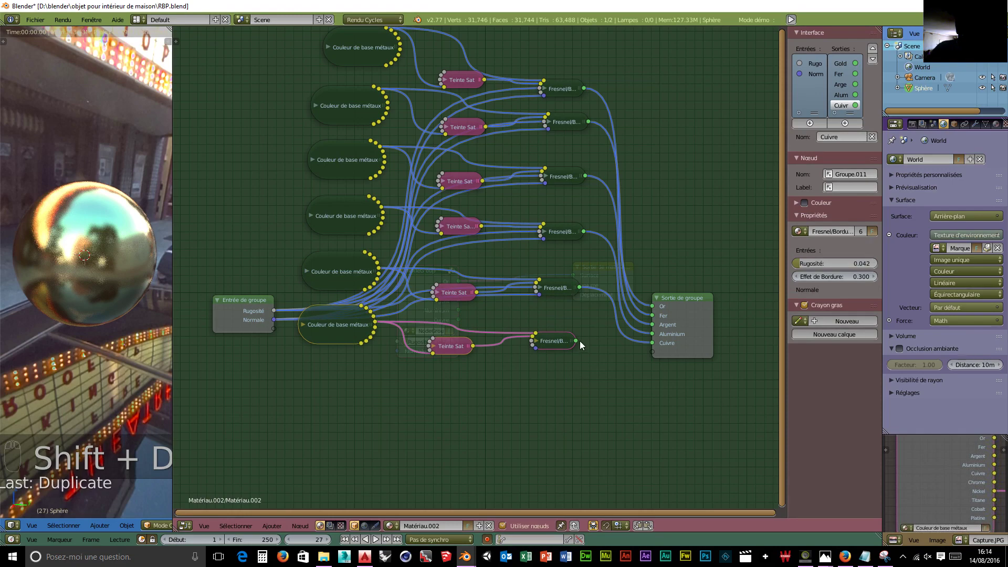
# - Link the sixth chain's Fresnel node to a new group output and rename that output Chrome
pyautogui.moveTo(576, 341); pyautogui.dragTo(654, 352)
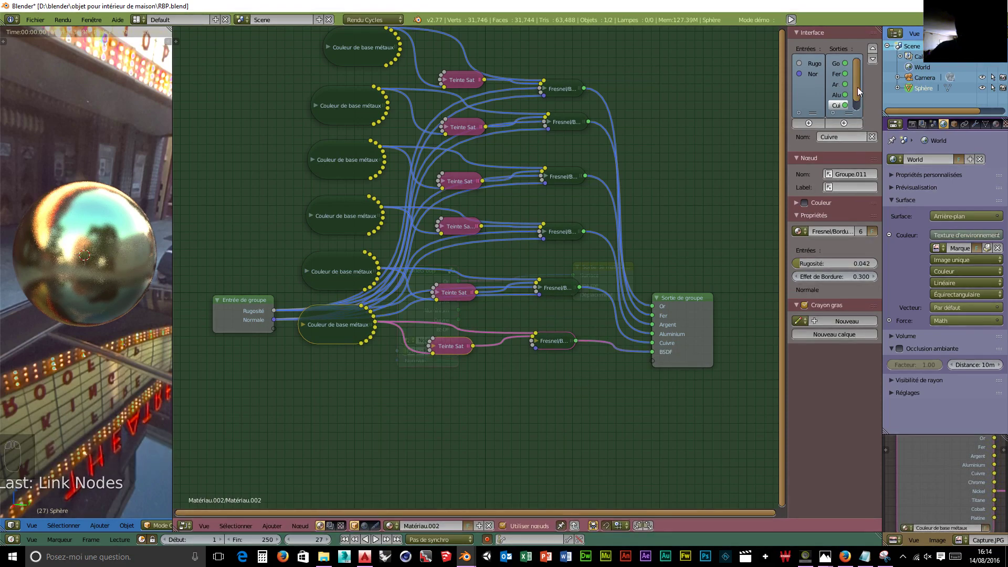
pyautogui.scroll(-1, 858, 87)
pyautogui.click(836, 105)
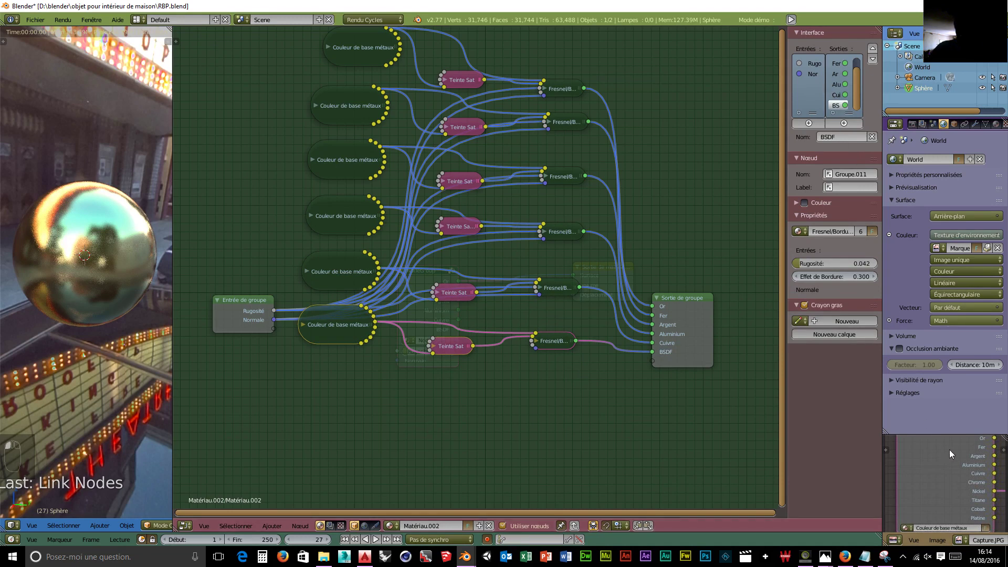
pyautogui.click(851, 140)
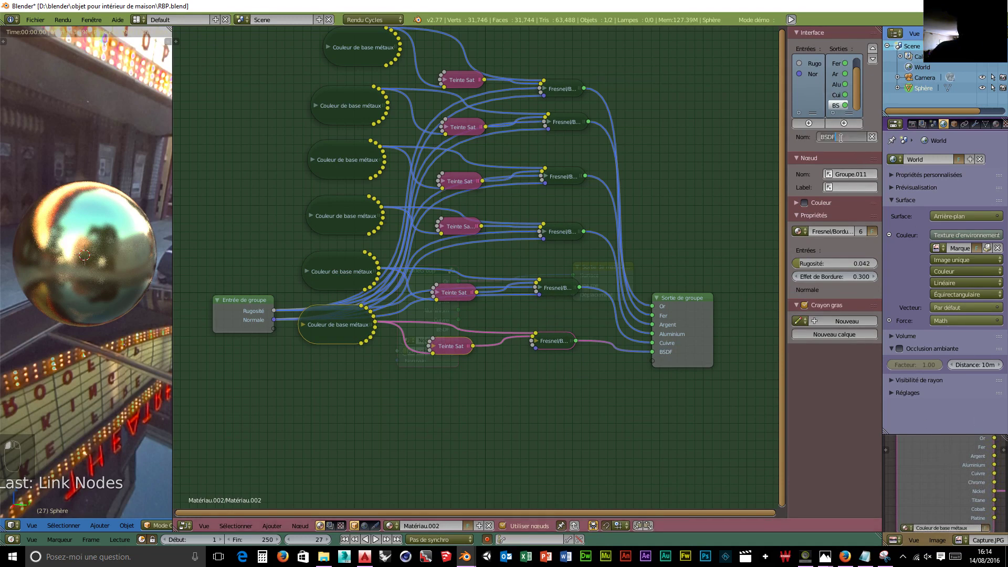
pyautogui.write('Chrome')
pyautogui.press('Return')
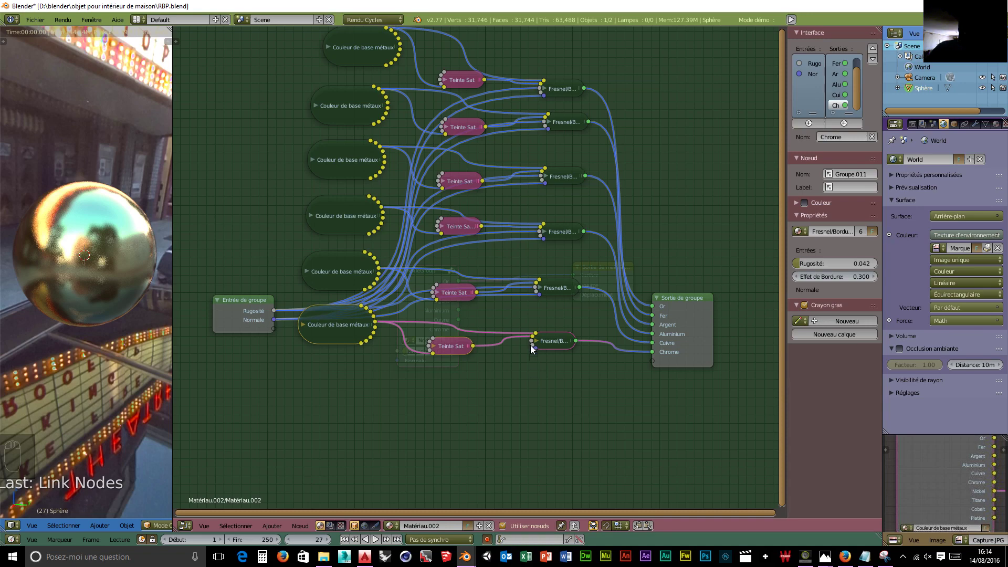
# - Feed Rugosité and Normale into the sixth Fresnel node, and connect the Chrome base colour to that chain's Teinte Saturation and Fresnel nodes
pyautogui.moveTo(531, 345); pyautogui.dragTo(273, 311)
pyautogui.moveTo(535, 348); pyautogui.dragTo(271, 318)
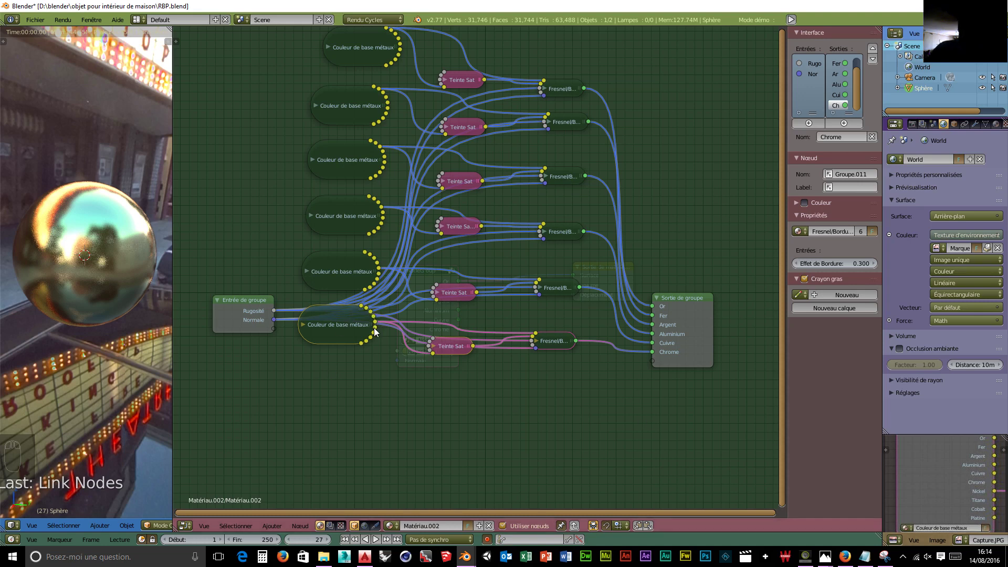
pyautogui.moveTo(375, 326); pyautogui.dragTo(432, 357)
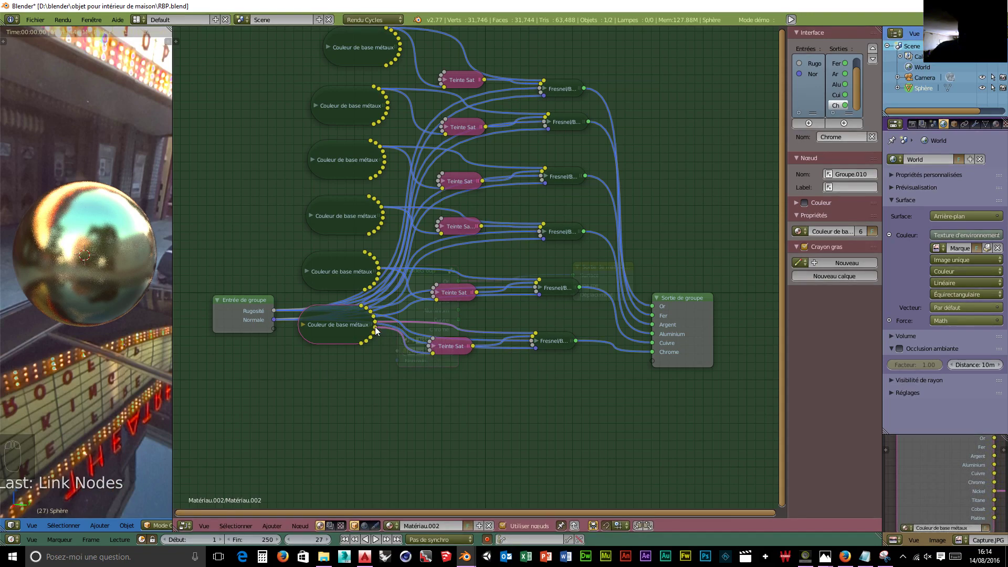
pyautogui.moveTo(376, 329); pyautogui.dragTo(535, 339)
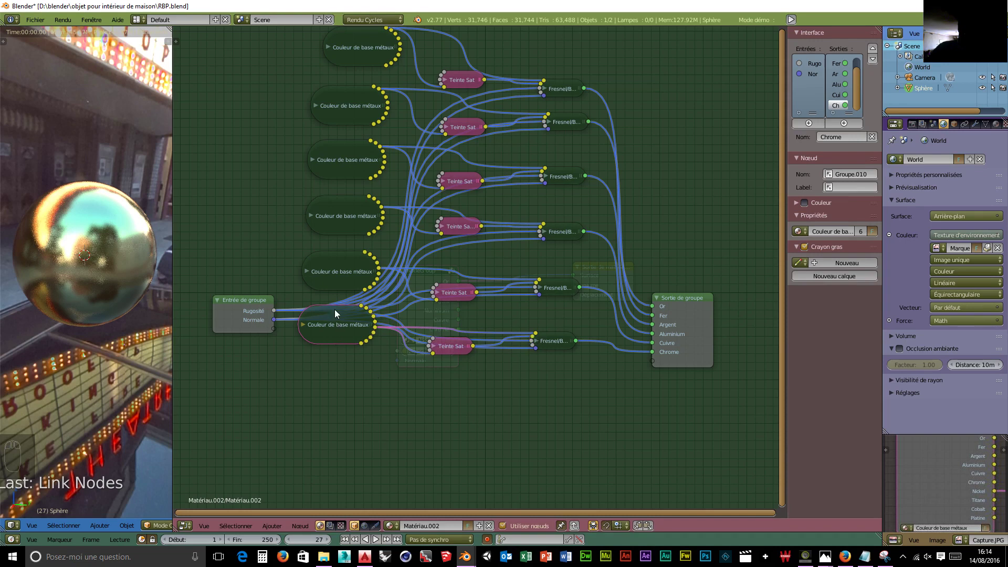
# - Shift the Chrome chain's base colour node down and duplicate the chain's three nodes below it
pyautogui.moveTo(335, 310); pyautogui.dragTo(335, 348)
pyautogui.click(347, 355)
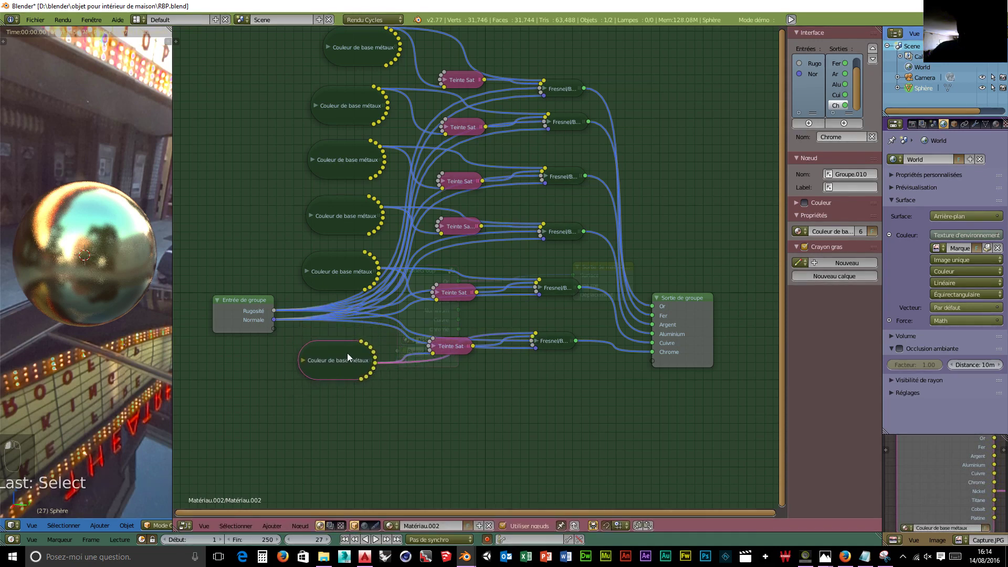
pyautogui.keyDown('shift'); pyautogui.click(451, 348); pyautogui.keyUp('shift')
pyautogui.keyDown('shift'); pyautogui.click(554, 339); pyautogui.keyUp('shift')
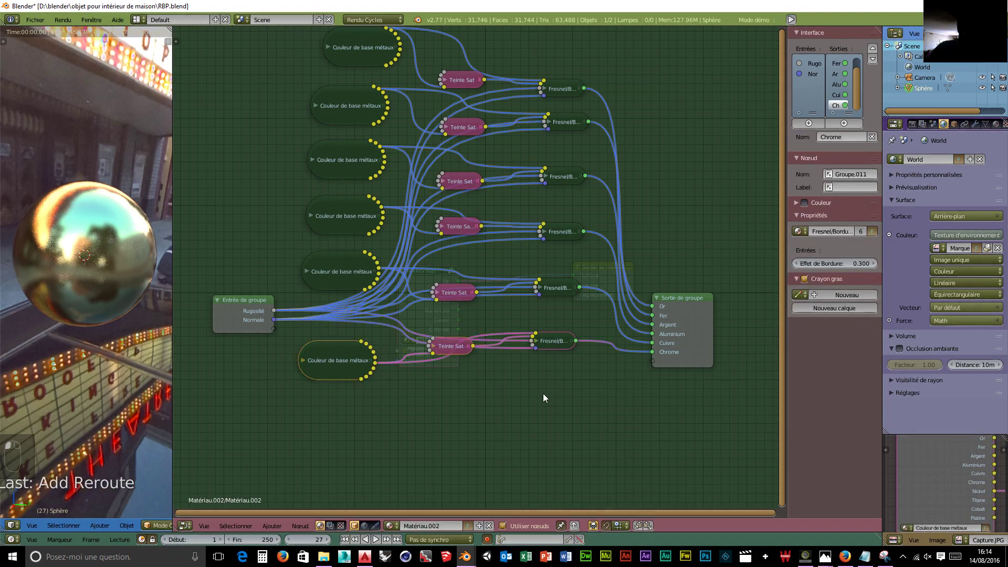
pyautogui.hotkey('shift', 'd')
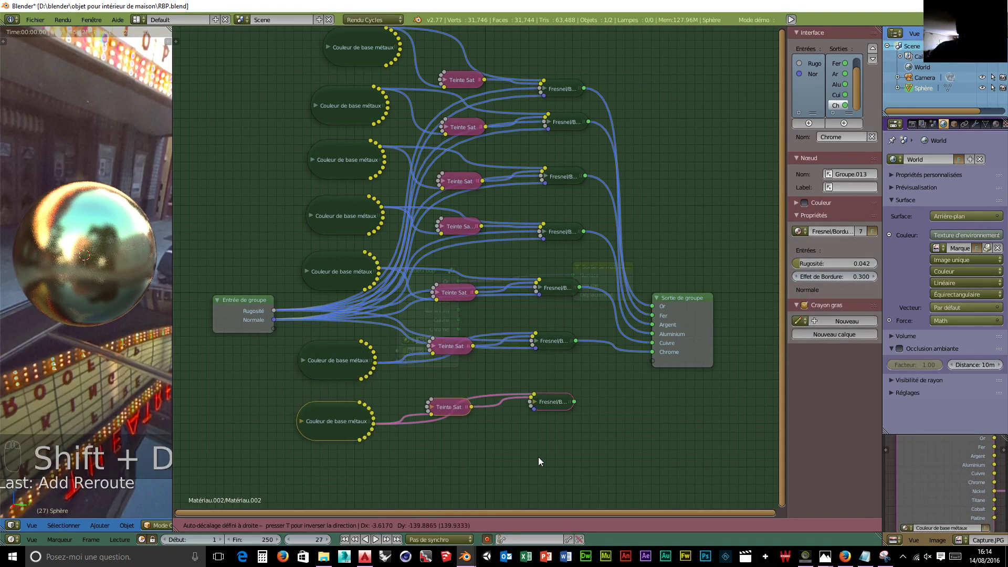
pyautogui.click(539, 461)
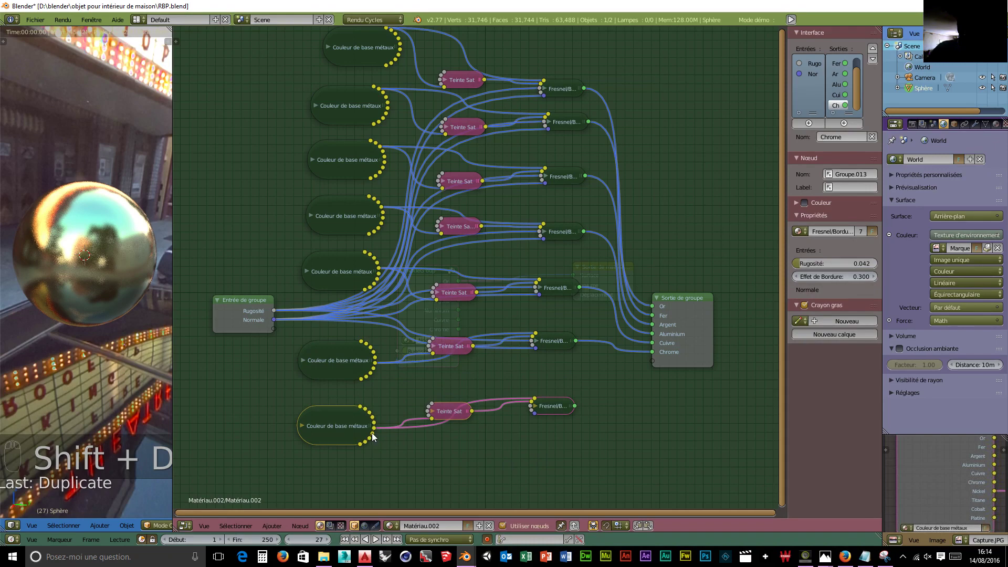
# - Wire the seventh chain's Nickel base colour through its nodes to a new group output, and rename that output Nickel
pyautogui.moveTo(375, 440); pyautogui.dragTo(431, 420)
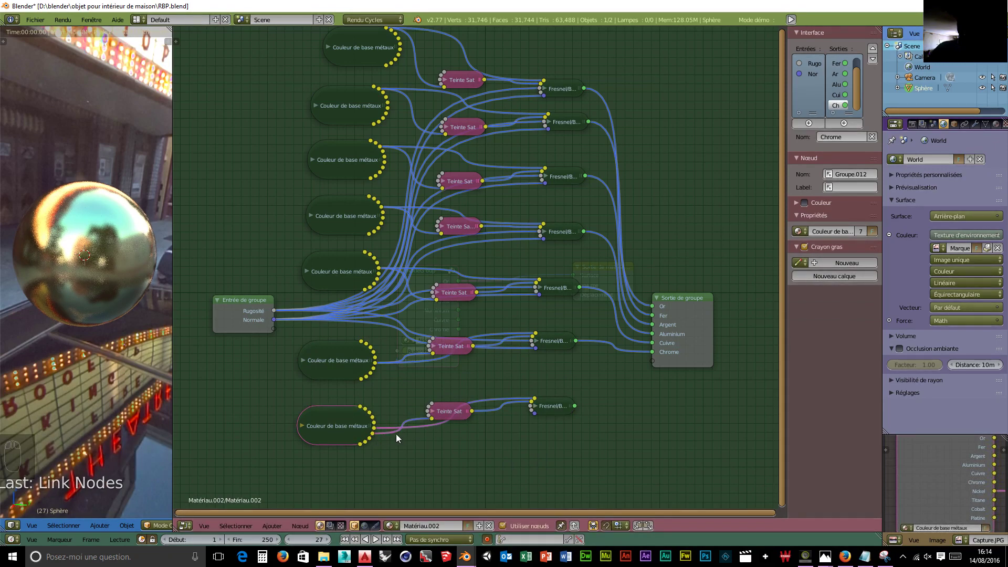
pyautogui.moveTo(374, 439); pyautogui.dragTo(653, 362)
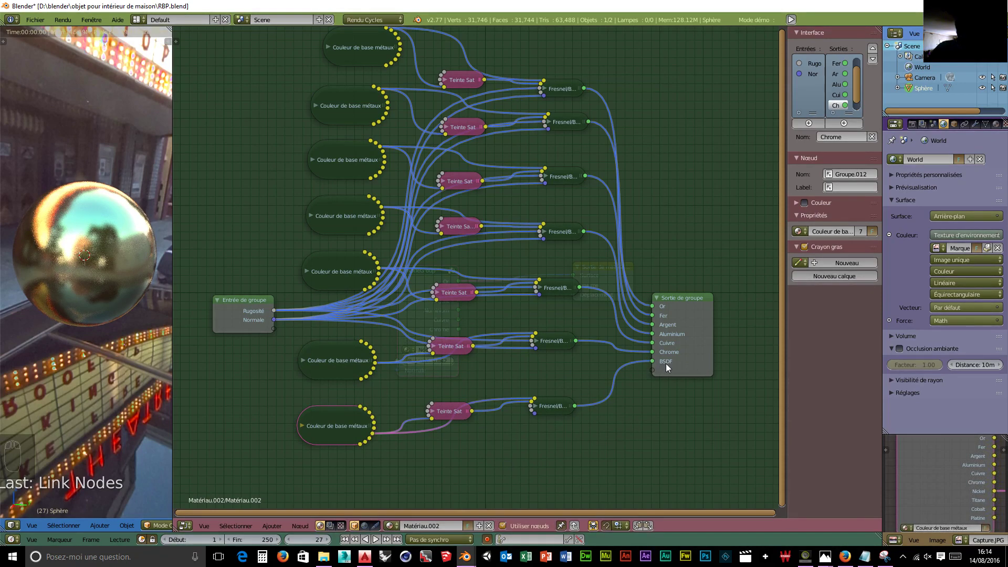
pyautogui.scroll(-1, 859, 117)
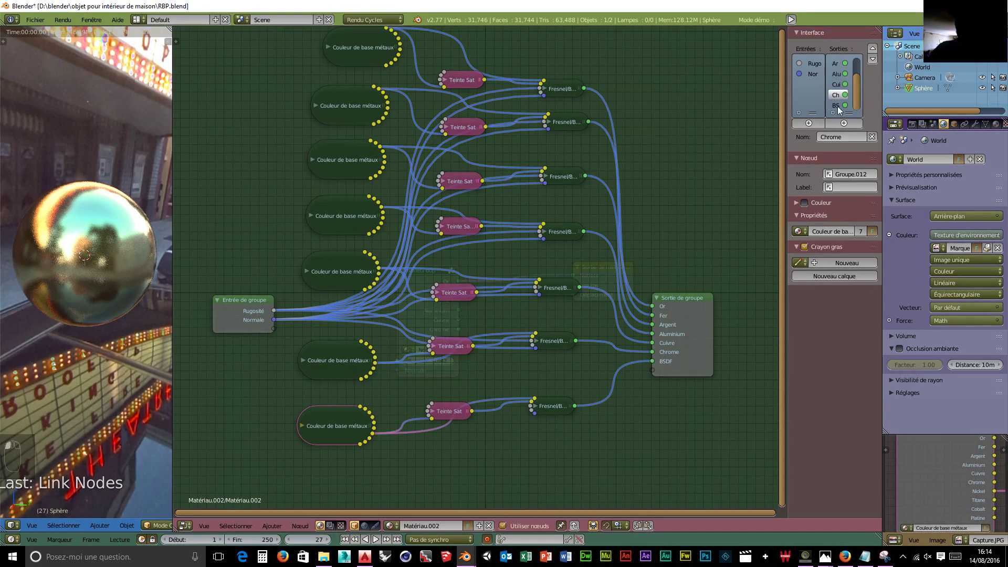
pyautogui.click(836, 105)
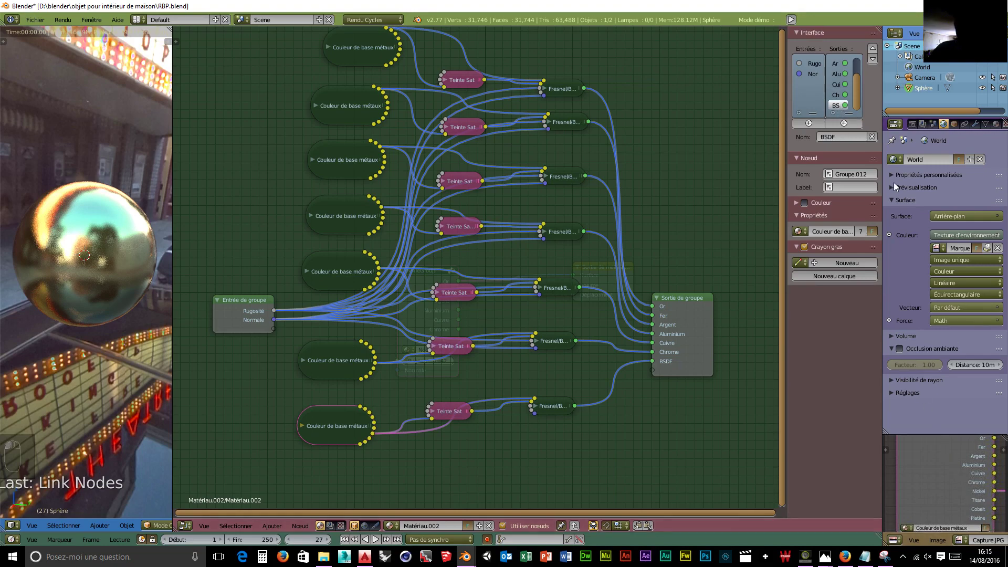
pyautogui.click(845, 136)
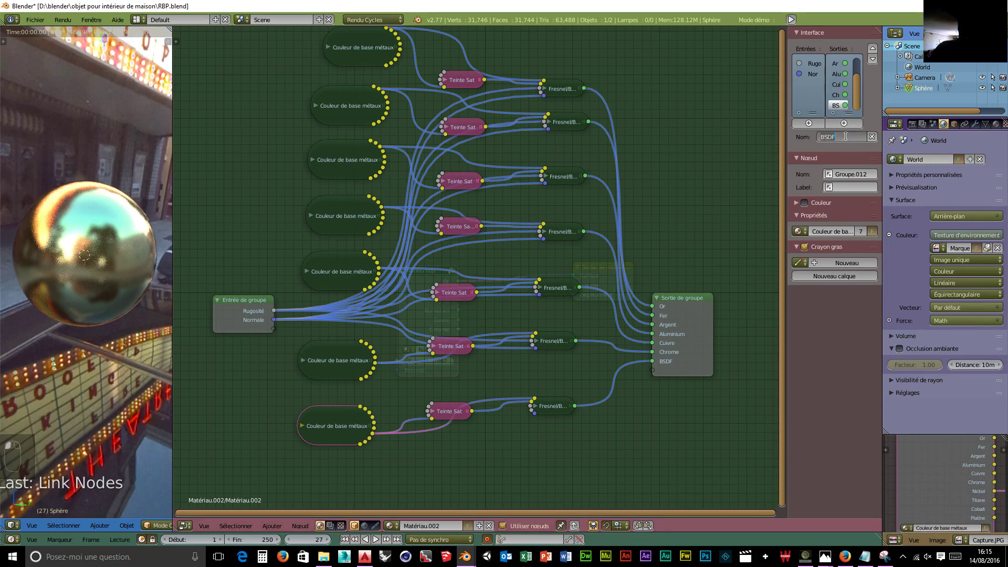
pyautogui.write('Nickel')
pyautogui.press('Return')
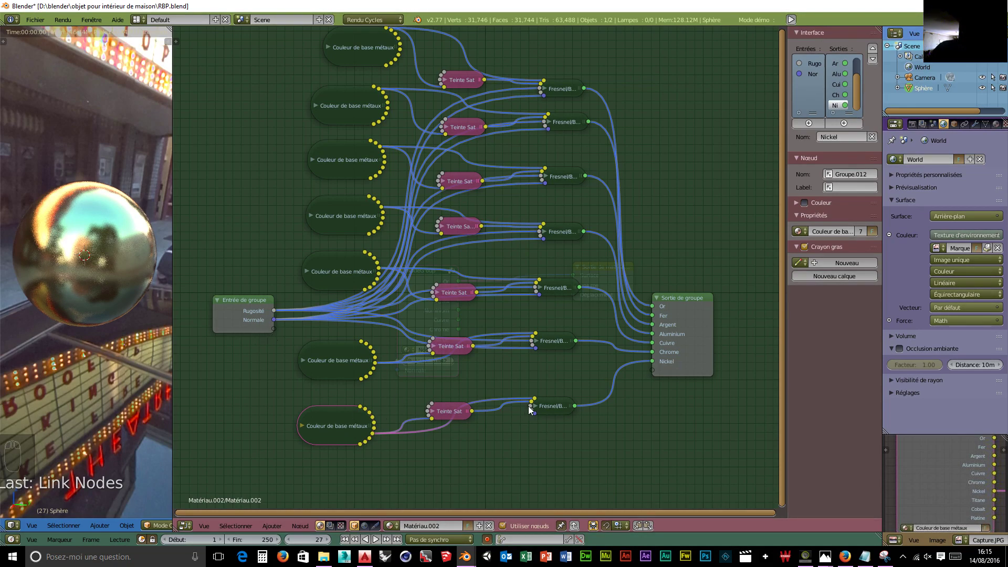
# - Feed the group's Rugosité and Normale inputs into the seventh Fresnel node, and duplicate the Nickel chain's three nodes directly below
pyautogui.moveTo(531, 405); pyautogui.dragTo(274, 320)
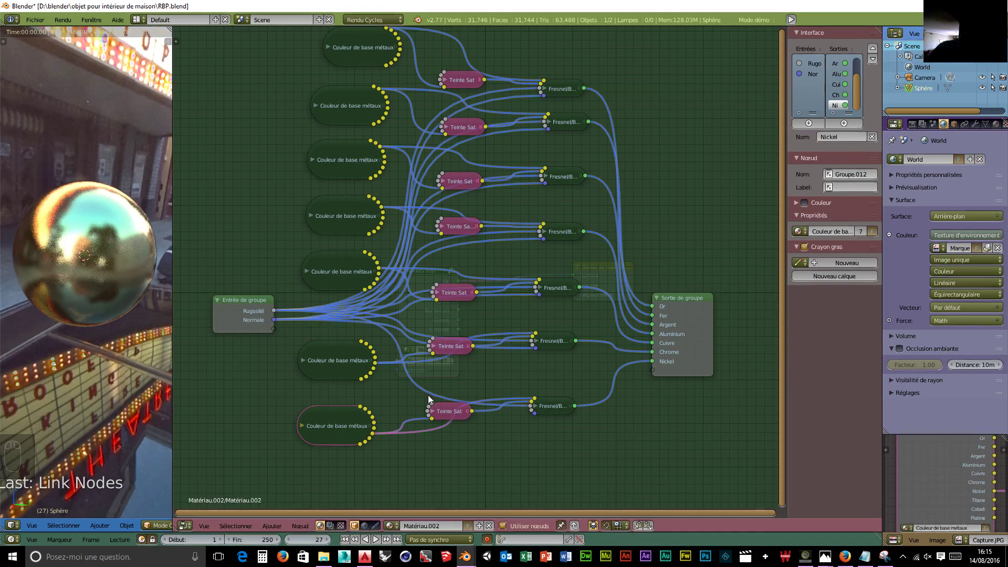
pyautogui.moveTo(533, 414); pyautogui.dragTo(273, 320)
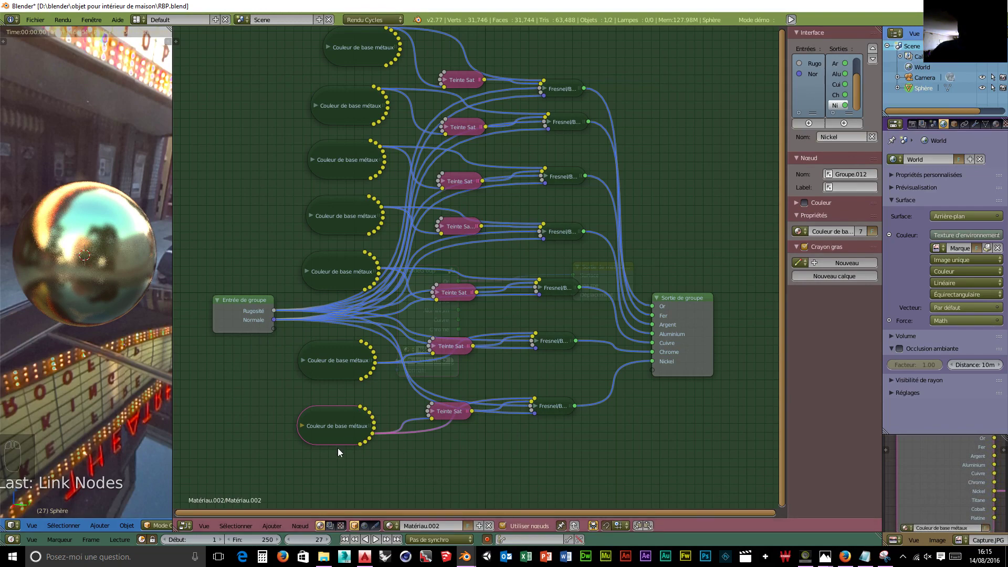
pyautogui.rightClick(329, 438)
pyautogui.keyDown('shift'); pyautogui.rightClick(556, 407); pyautogui.keyUp('shift')
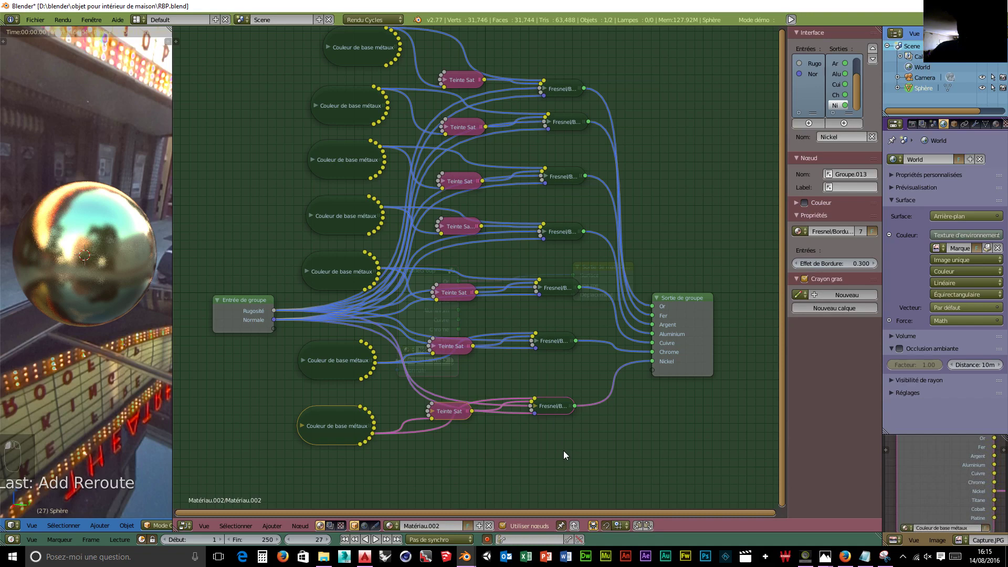
pyautogui.hotkey('shift', 'd')
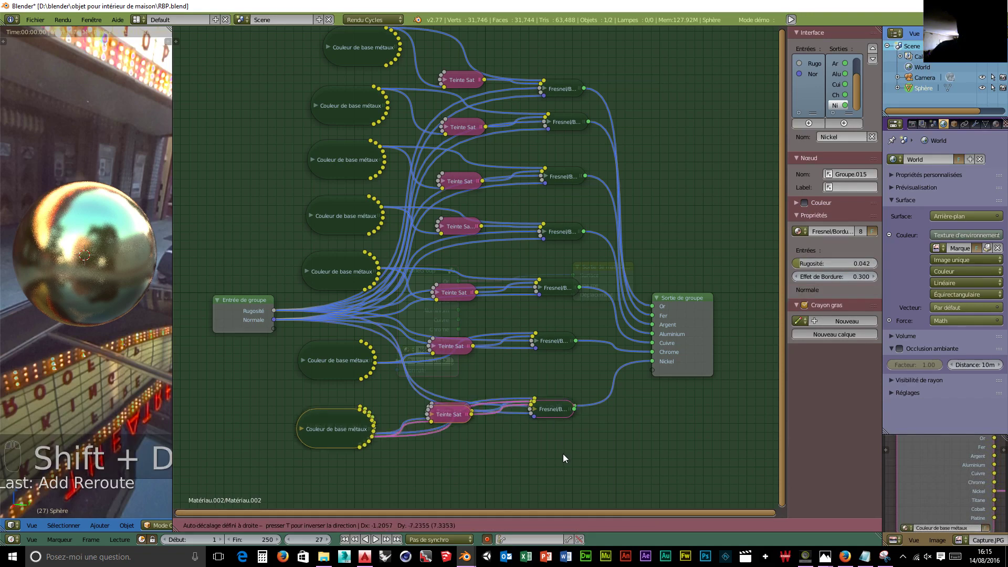
pyautogui.click(564, 506)
pyautogui.scroll(-3, 608, 465)
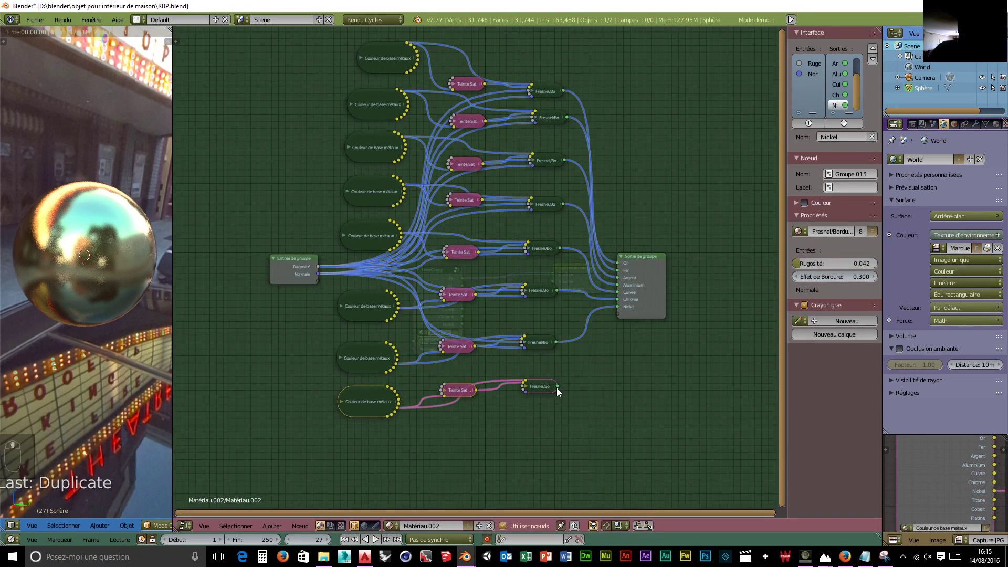
# - Connect the eighth chain's Fresnel node to a new group output and rename that output Titane
pyautogui.moveTo(558, 386); pyautogui.dragTo(618, 315)
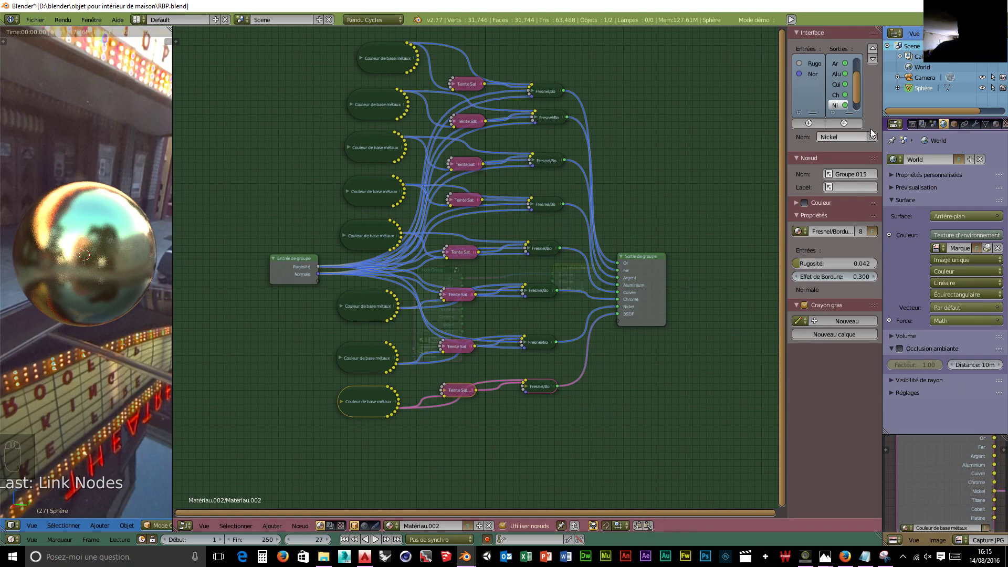
pyautogui.scroll(-1, 838, 110)
pyautogui.click(836, 105)
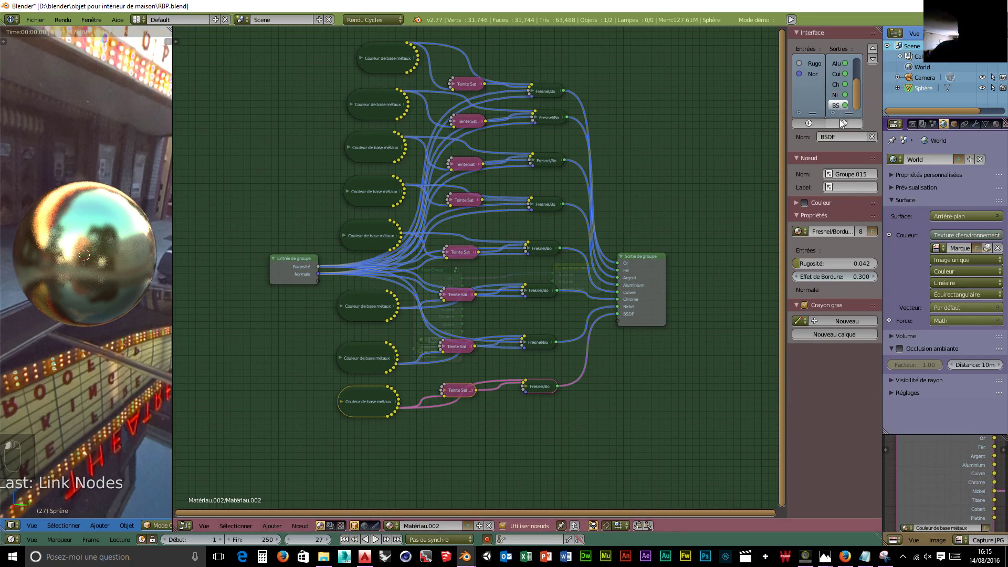
pyautogui.click(840, 137)
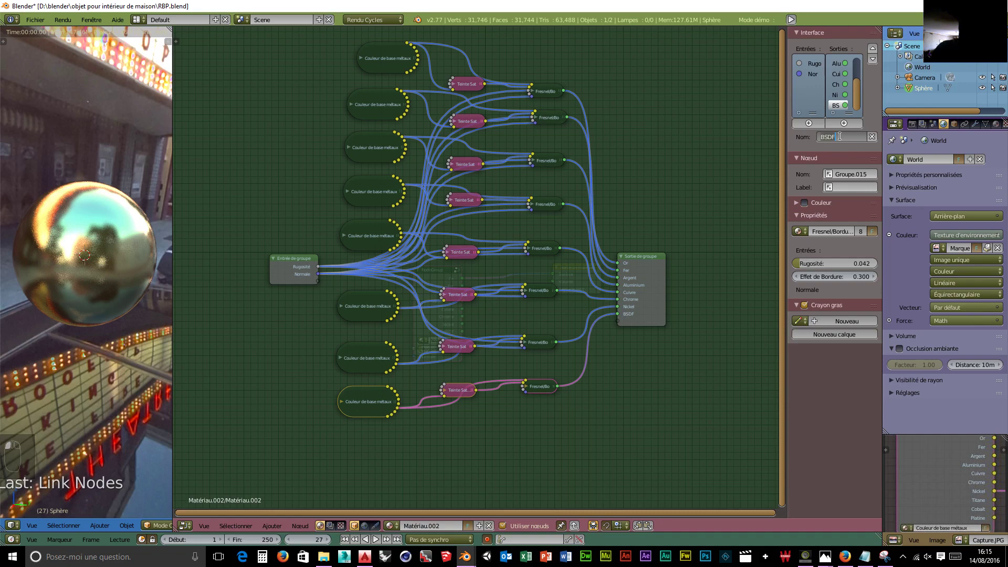
pyautogui.write('Titane')
pyautogui.press('Return')
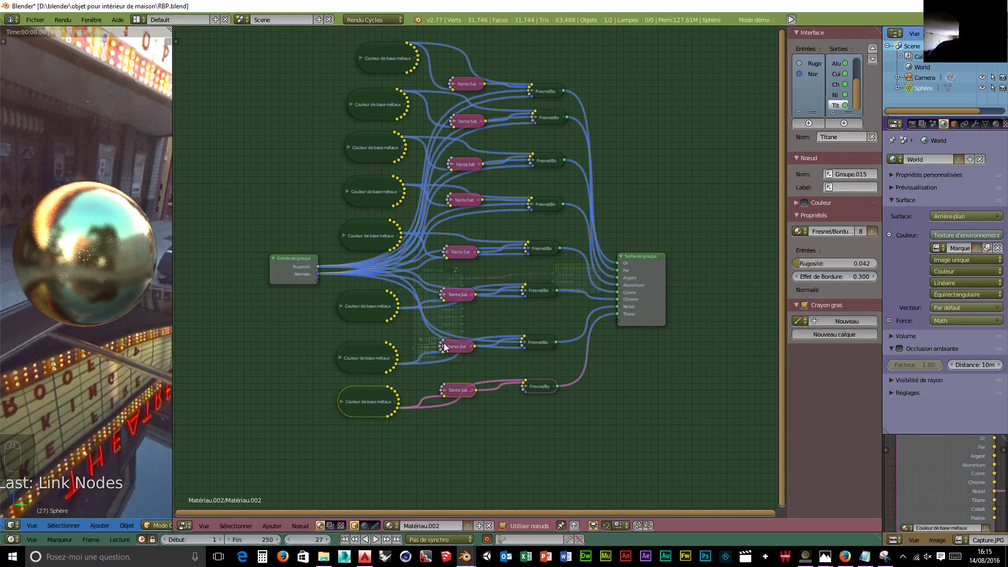
# - Feed the group's Rugosité and Normale inputs into the eighth Fresnel node, and duplicate the Titane chain's three nodes directly below
pyautogui.moveTo(396, 412); pyautogui.dragTo(322, 271)
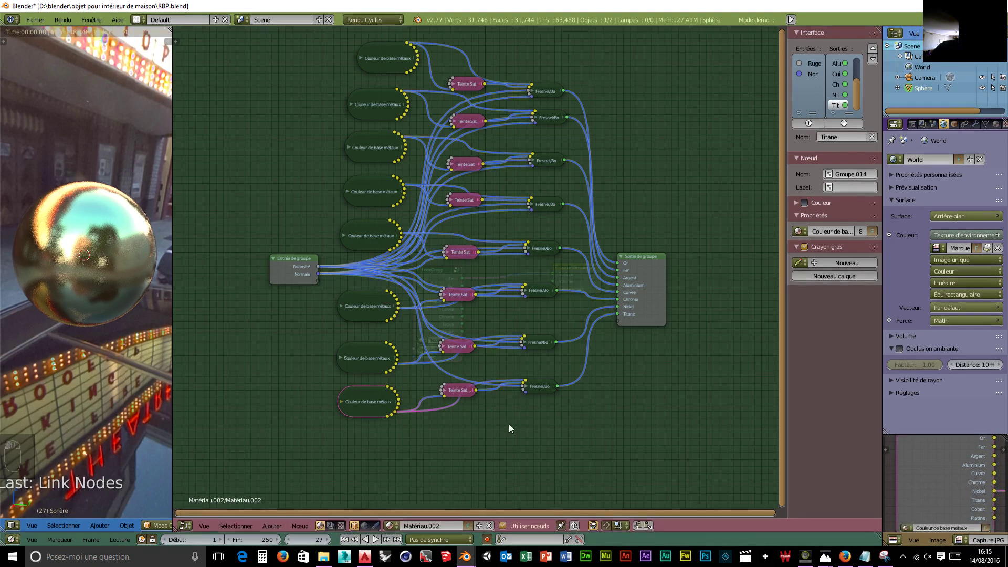
pyautogui.moveTo(524, 392); pyautogui.dragTo(319, 274)
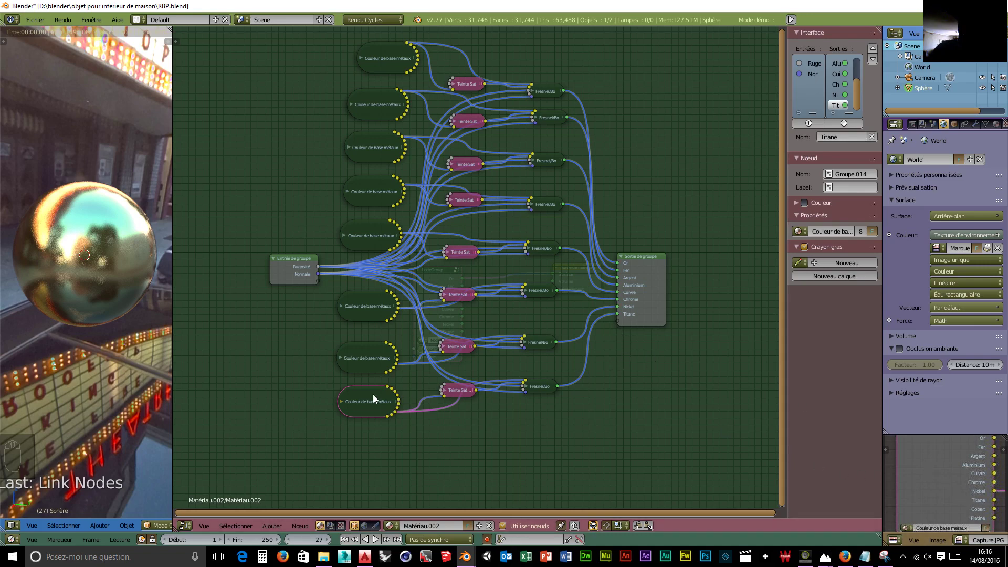
pyautogui.rightClick(355, 396)
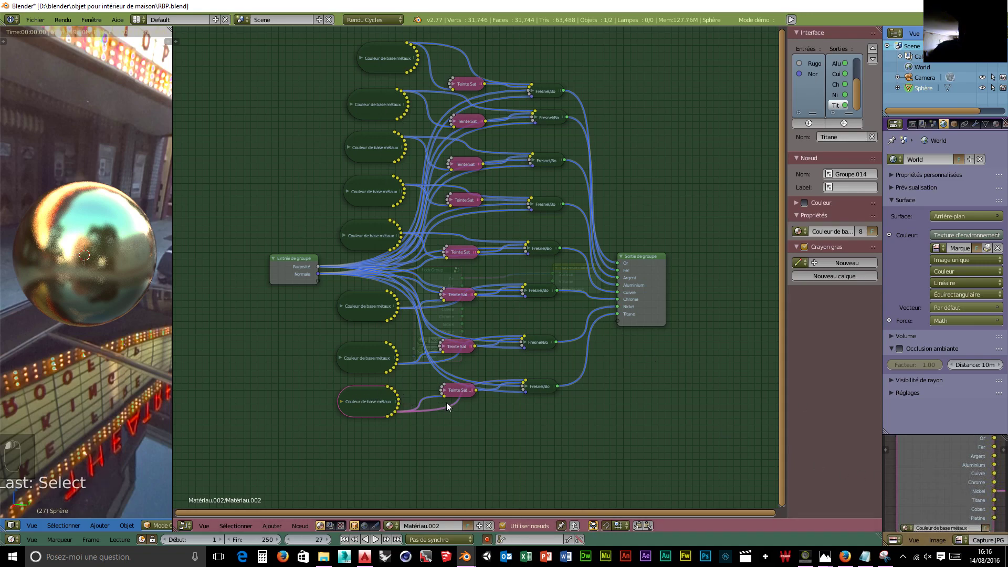
pyautogui.keyDown('shift'); pyautogui.rightClick(546, 386); pyautogui.keyUp('shift')
pyautogui.keyDown('shift'); pyautogui.moveTo(546, 386); pyautogui.dragTo(549, 409, button='right'); pyautogui.keyUp('shift')
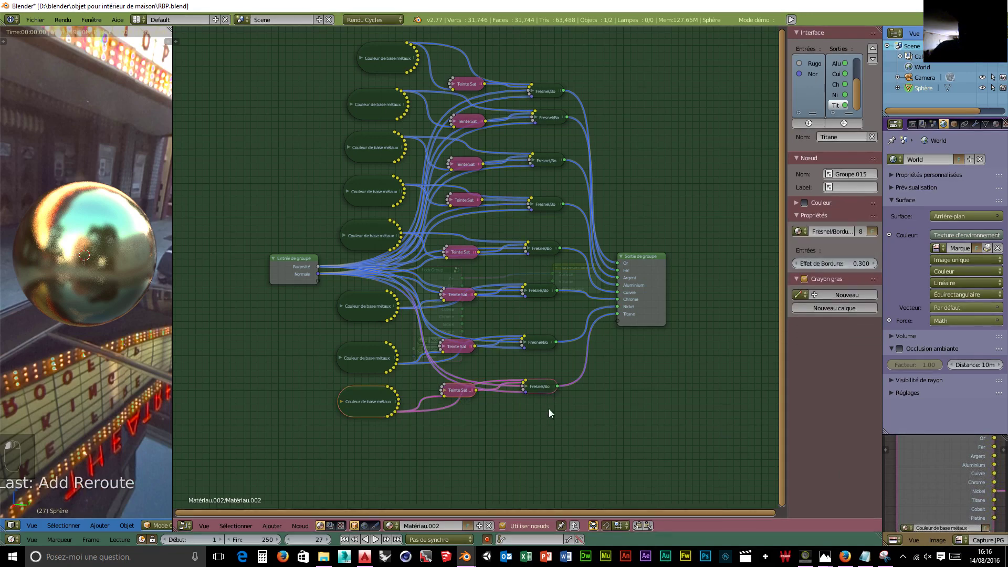
pyautogui.hotkey('shift', 'd')
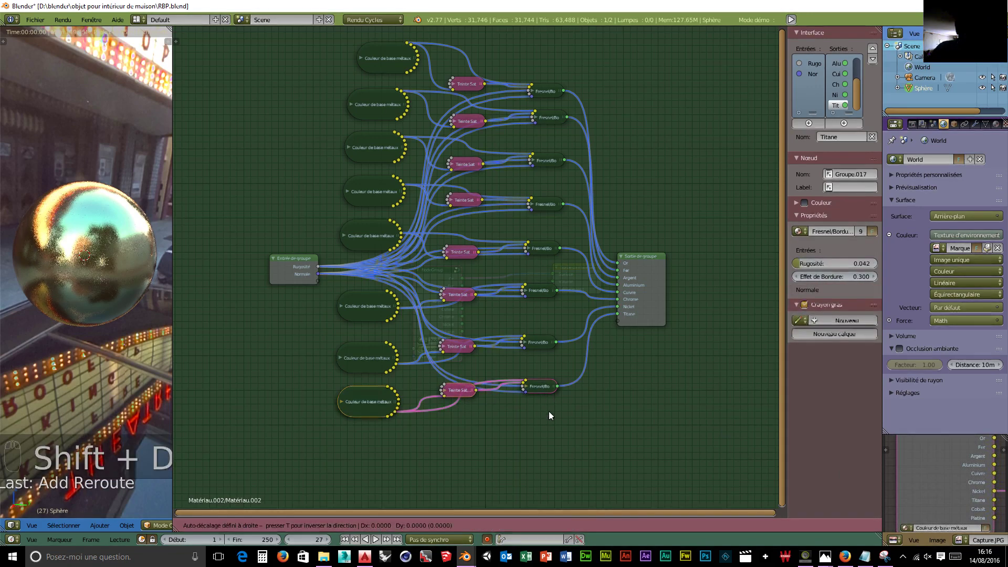
pyautogui.click(547, 458)
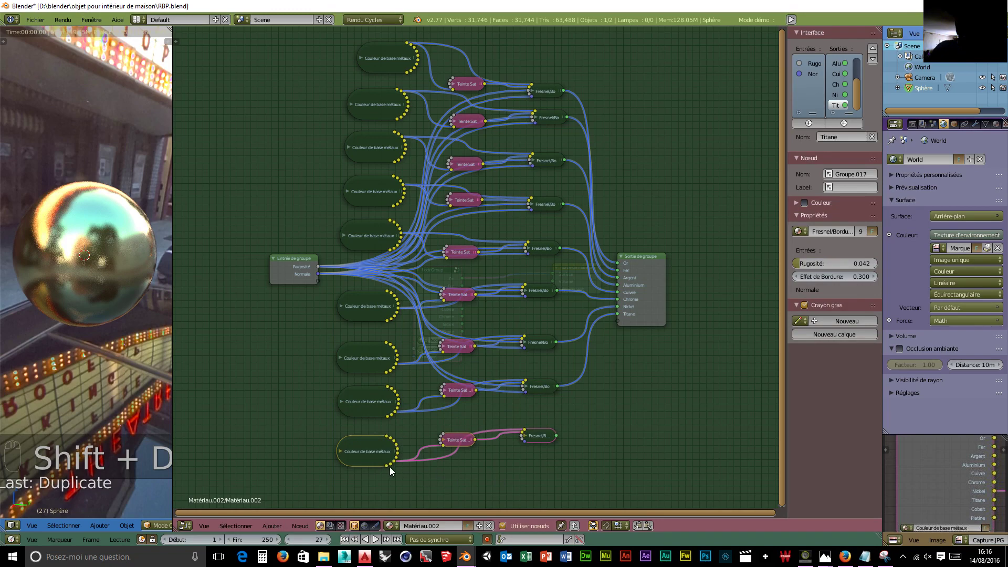
# - Connect the ninth chain's Cobalt base colour to its Teinte Saturation and Fresnel nodes, and feed Rugosité and Normale into that Fresnel node
pyautogui.moveTo(389, 464); pyautogui.dragTo(444, 446)
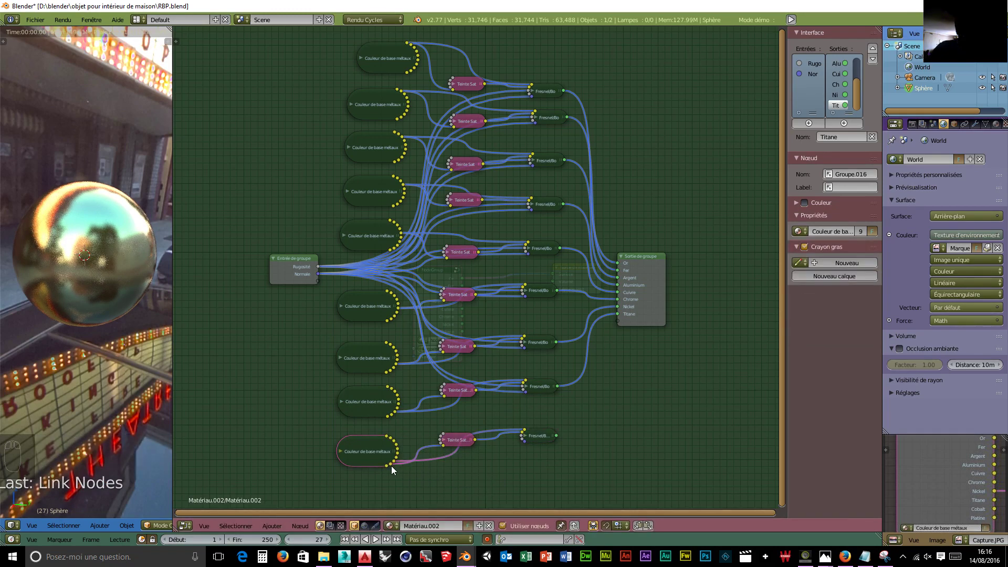
pyautogui.click(433, 468)
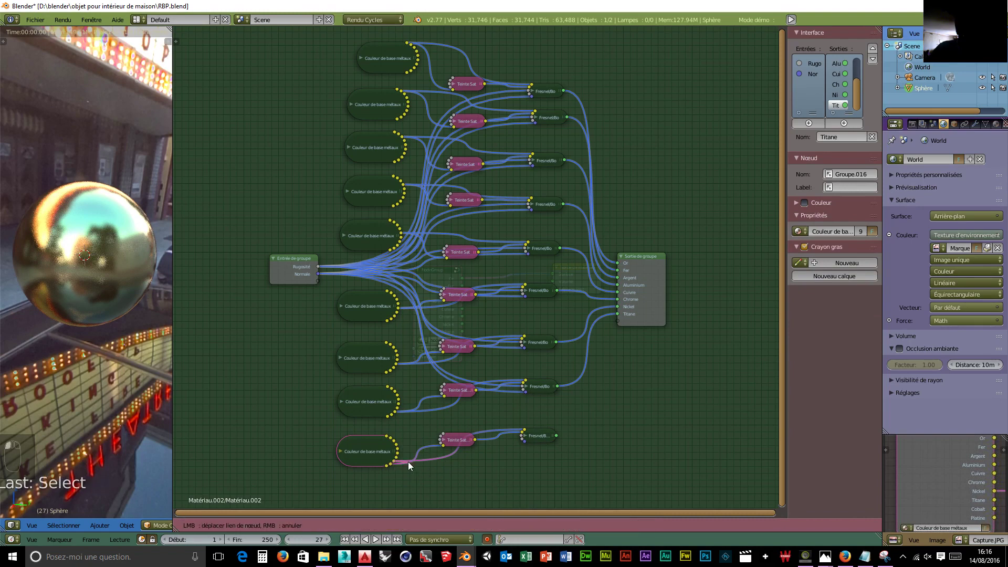
pyautogui.hotkey('ctrl', 'z')
pyautogui.moveTo(392, 465); pyautogui.dragTo(317, 268)
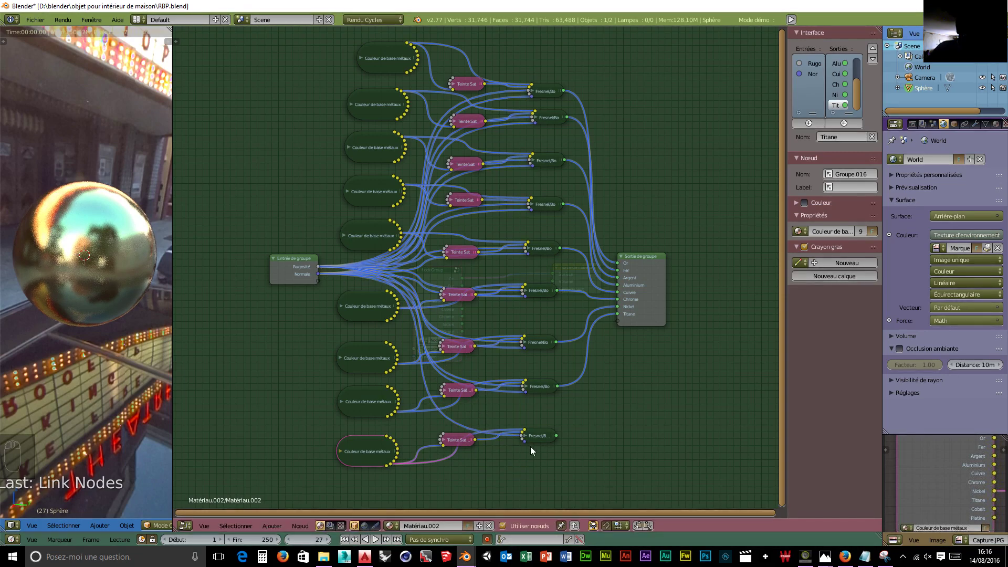
pyautogui.moveTo(524, 442); pyautogui.dragTo(317, 274)
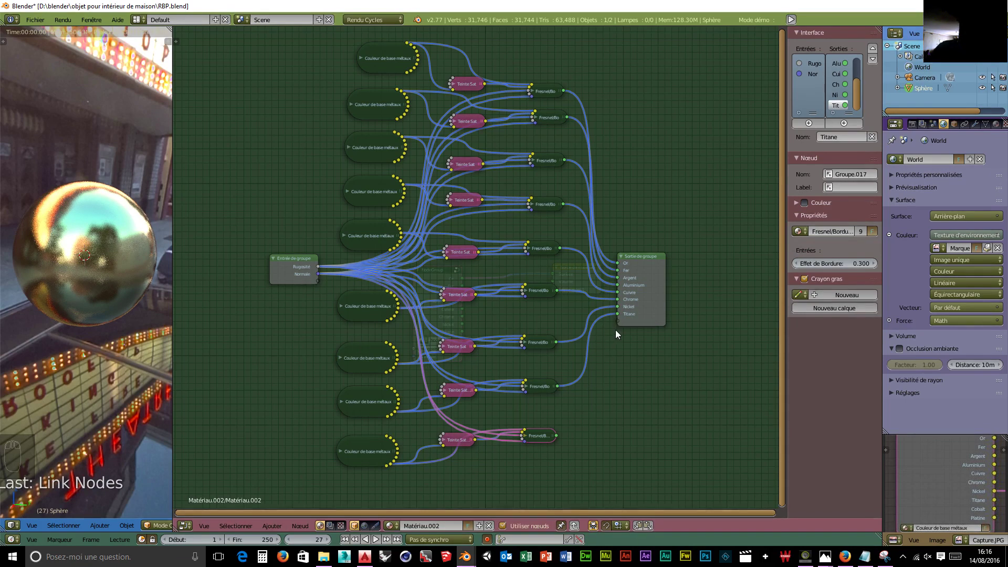
# - Connect the ninth chain's Fresnel node to a new group output and rename that output Cobalt
pyautogui.moveTo(558, 433); pyautogui.dragTo(619, 321)
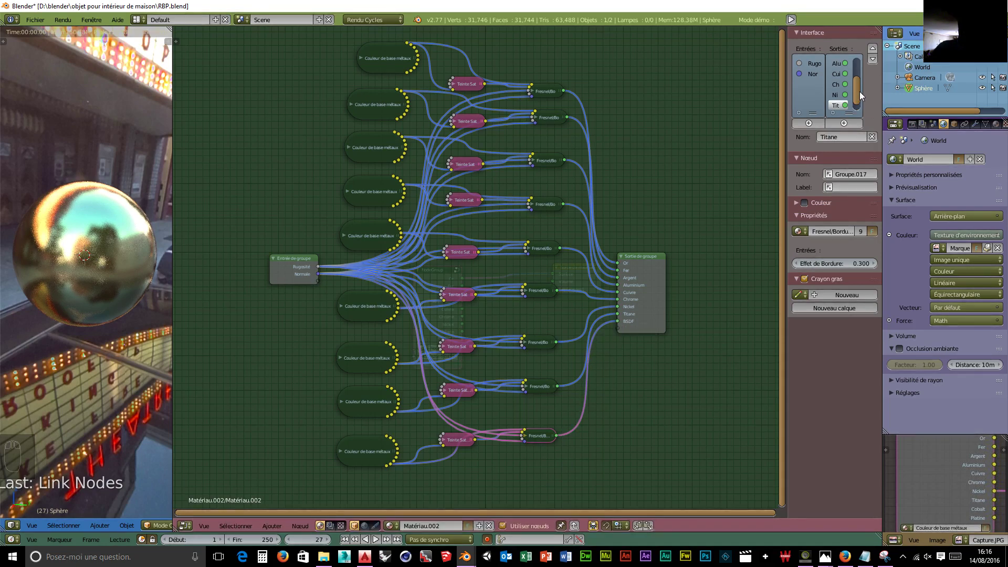
pyautogui.scroll(-1, 859, 91)
pyautogui.click(840, 106)
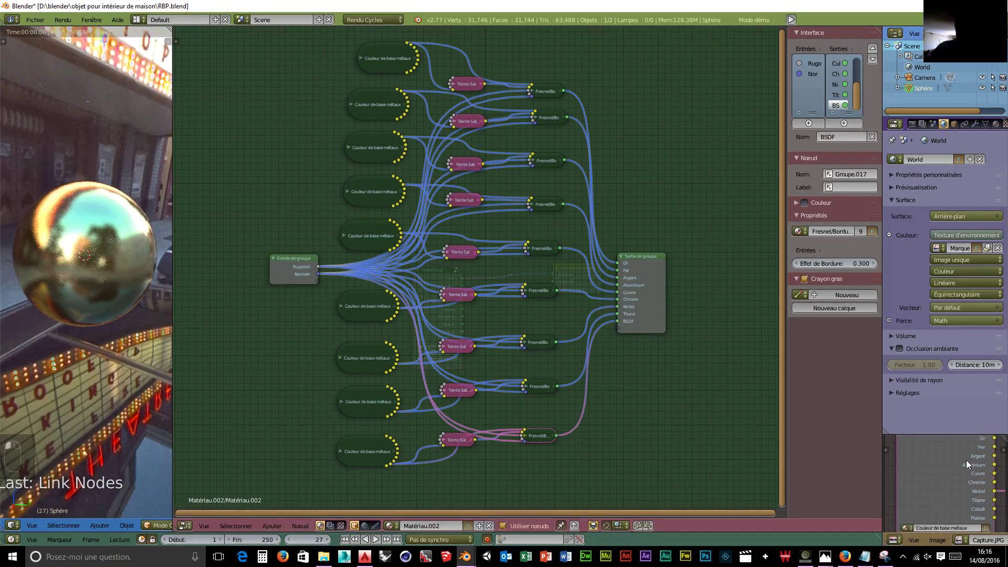
pyautogui.click(841, 134)
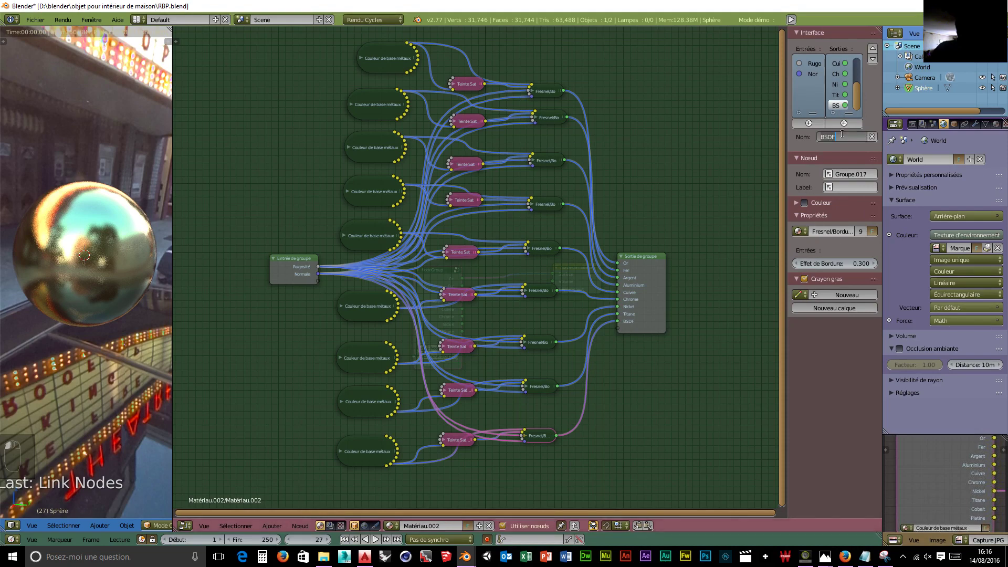
pyautogui.write('Cobalt')
pyautogui.press('Return')
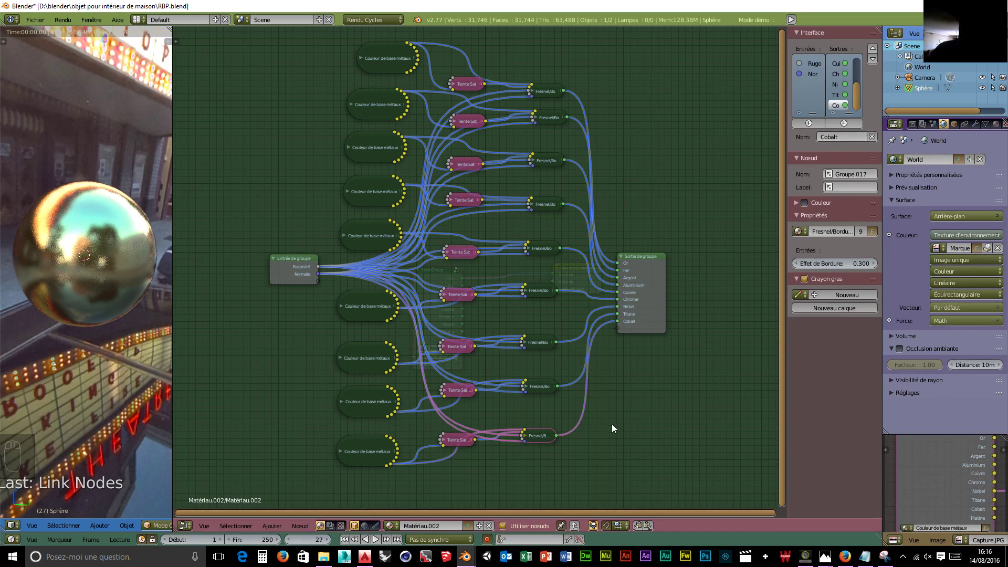
# - Duplicate the Cobalt chain's base colour, Teinte Saturation and Fresnel nodes and place the copies directly below as the tenth chain
pyautogui.scroll(1, 588, 443)
pyautogui.moveTo(588, 444); pyautogui.dragTo(588, 326, button='middle')
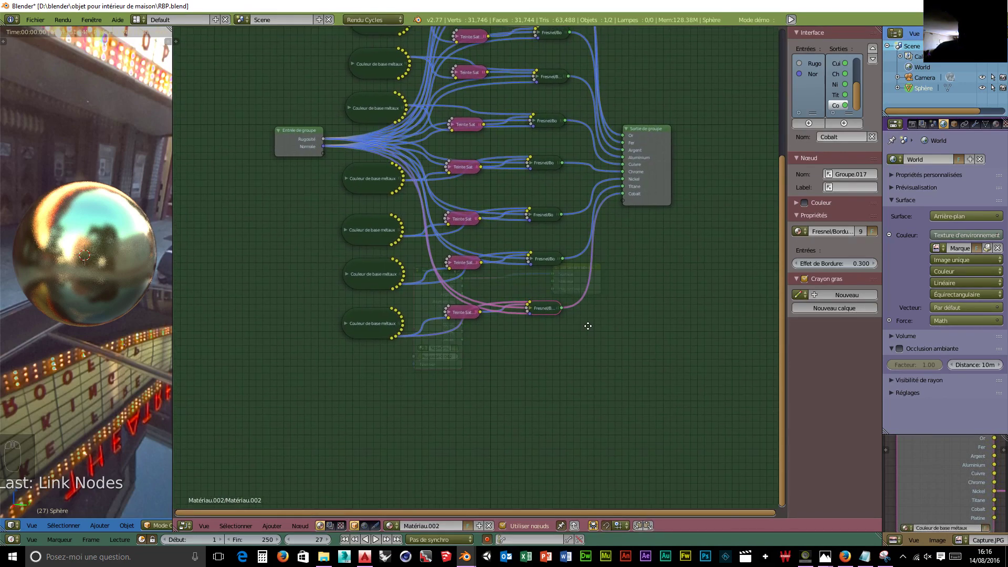
pyautogui.click(370, 330)
pyautogui.keyDown('shift'); pyautogui.click(472, 315); pyautogui.keyUp('shift')
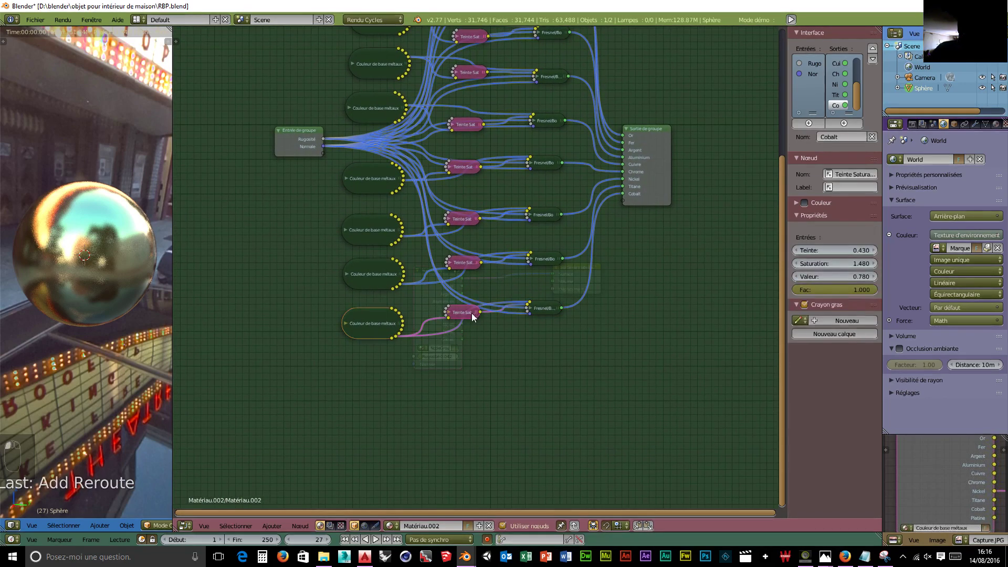
pyautogui.click(531, 309)
pyautogui.press('h')
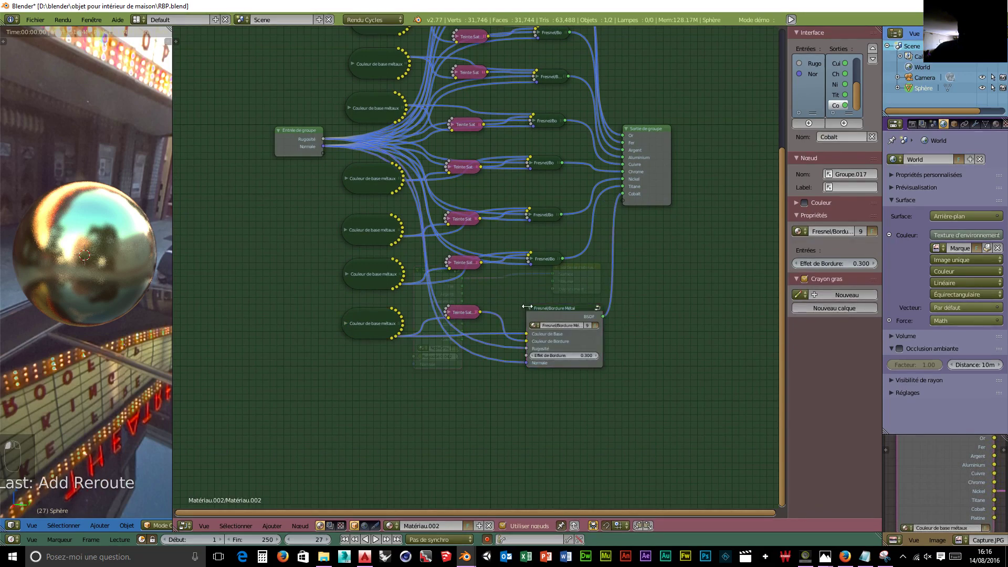
pyautogui.click(531, 310)
pyautogui.press('h')
pyautogui.keyDown('shift'); pyautogui.moveTo(498, 312); pyautogui.dragTo(433, 316, button='right'); pyautogui.keyUp('shift')
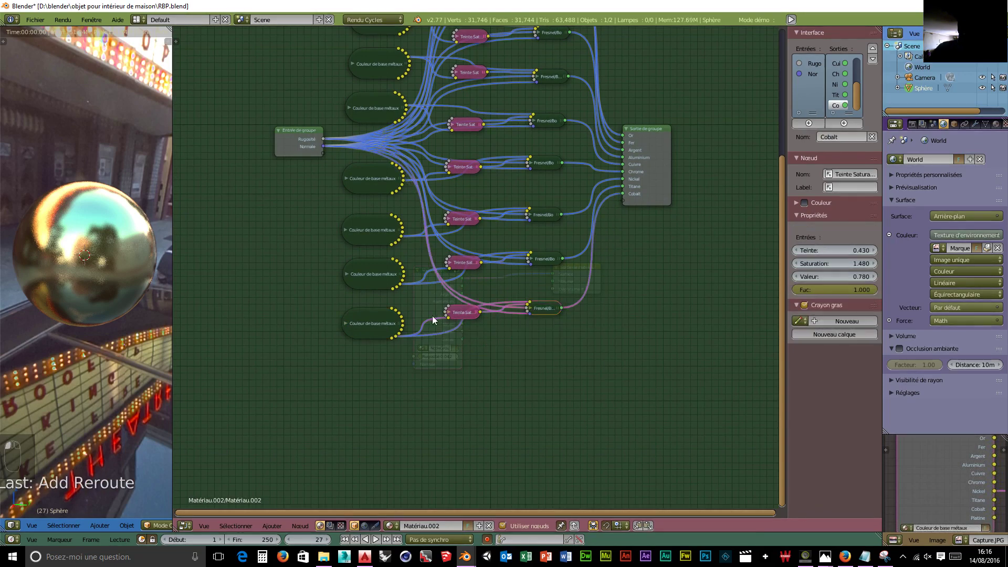
pyautogui.keyDown('shift'); pyautogui.click(370, 319); pyautogui.keyUp('shift')
pyautogui.hotkey('shift', 'd')
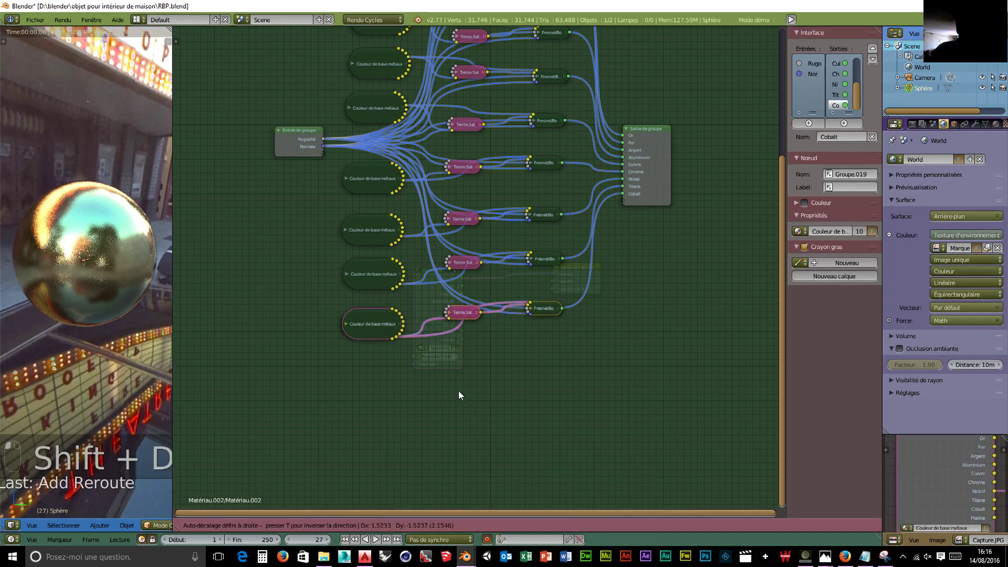
pyautogui.click(457, 442)
# - Connect the tenth chain's Platine base colour to its Teinte Saturation and Fresnel nodes, and feed Rugosité and Normale into that Fresnel node
pyautogui.click(392, 392)
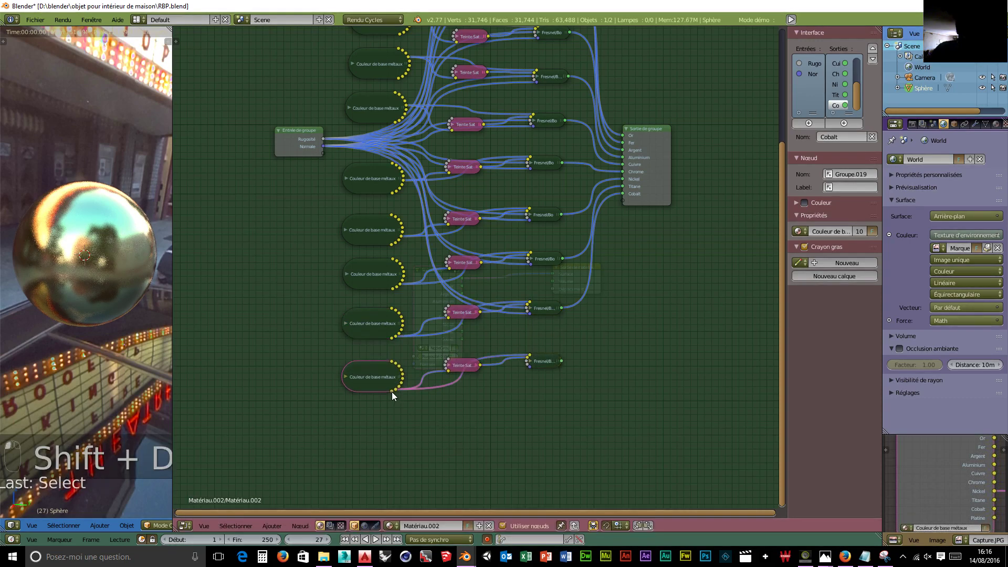
pyautogui.moveTo(392, 392); pyautogui.dragTo(448, 372)
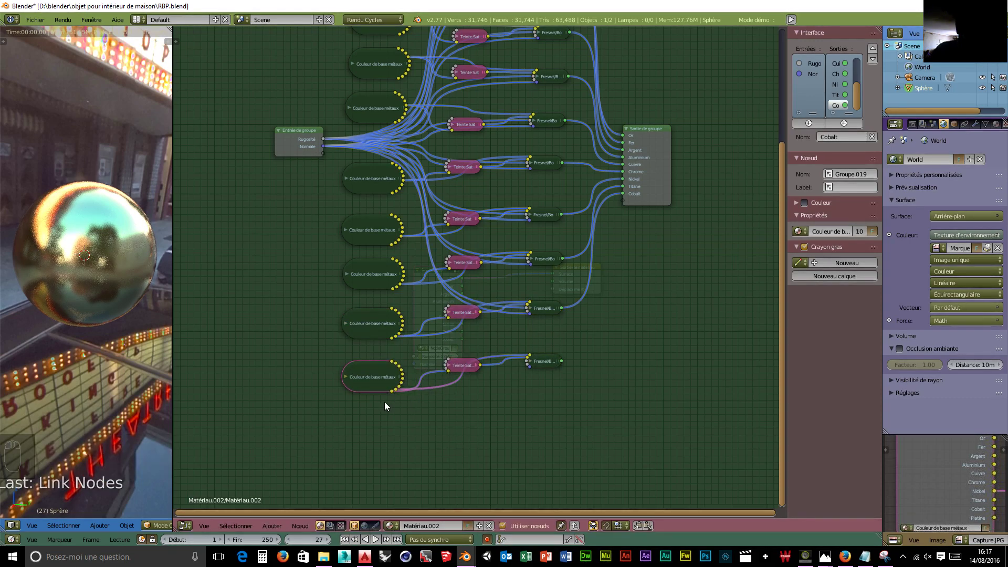
pyautogui.moveTo(392, 392); pyautogui.dragTo(530, 360)
pyautogui.click(538, 362)
pyautogui.moveTo(357, 176); pyautogui.dragTo(362, 234)
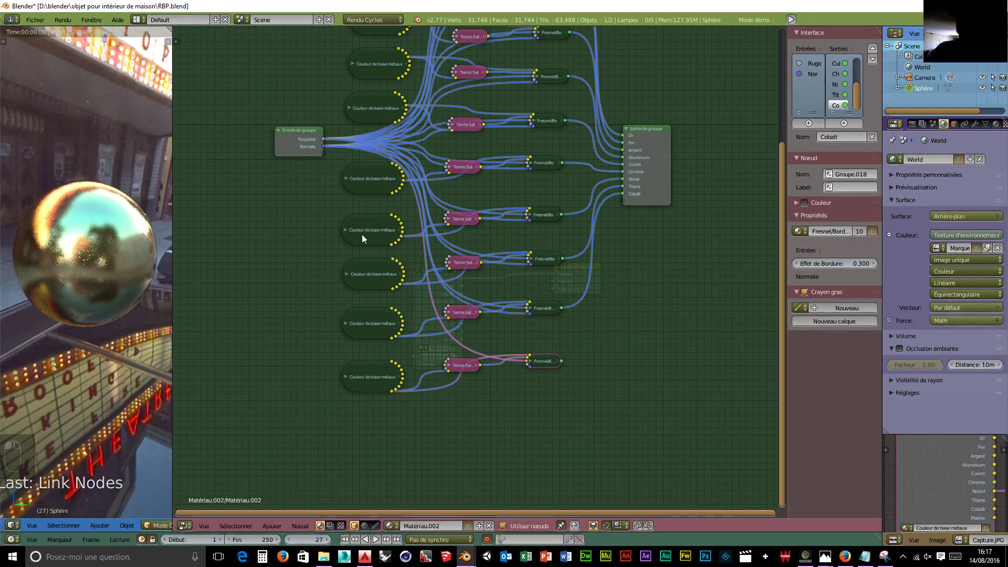
pyautogui.moveTo(530, 367); pyautogui.dragTo(321, 147)
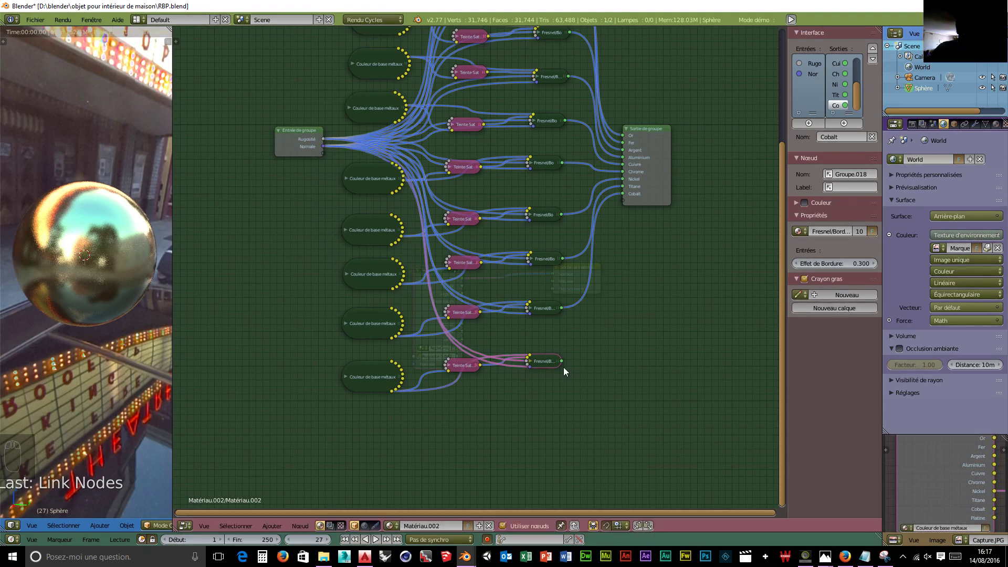
# - Connect the tenth chain's Fresnel node to a new group output and rename that output Platine
pyautogui.moveTo(560, 361); pyautogui.dragTo(631, 203)
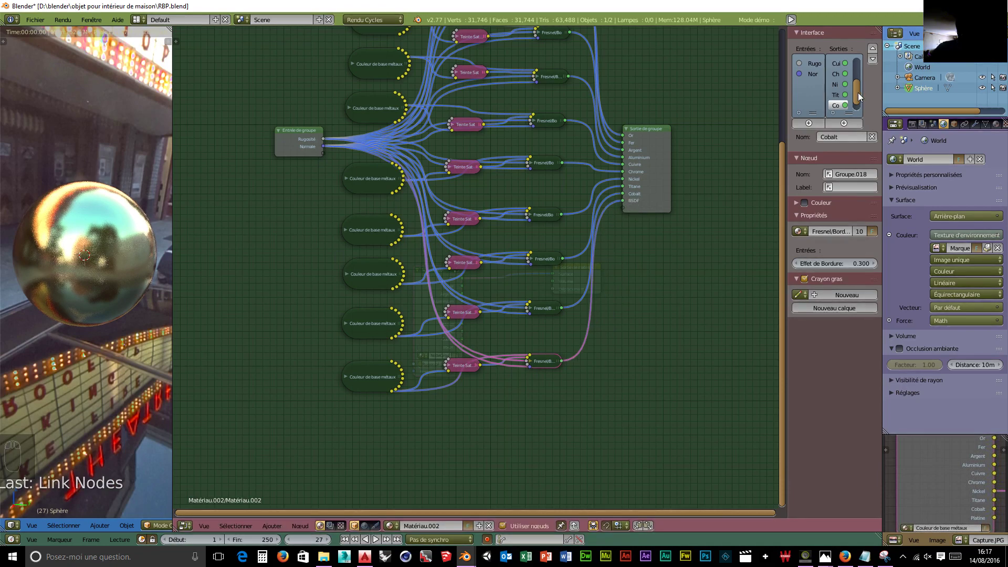
pyautogui.scroll(-1, 857, 93)
pyautogui.click(836, 105)
pyautogui.click(841, 136)
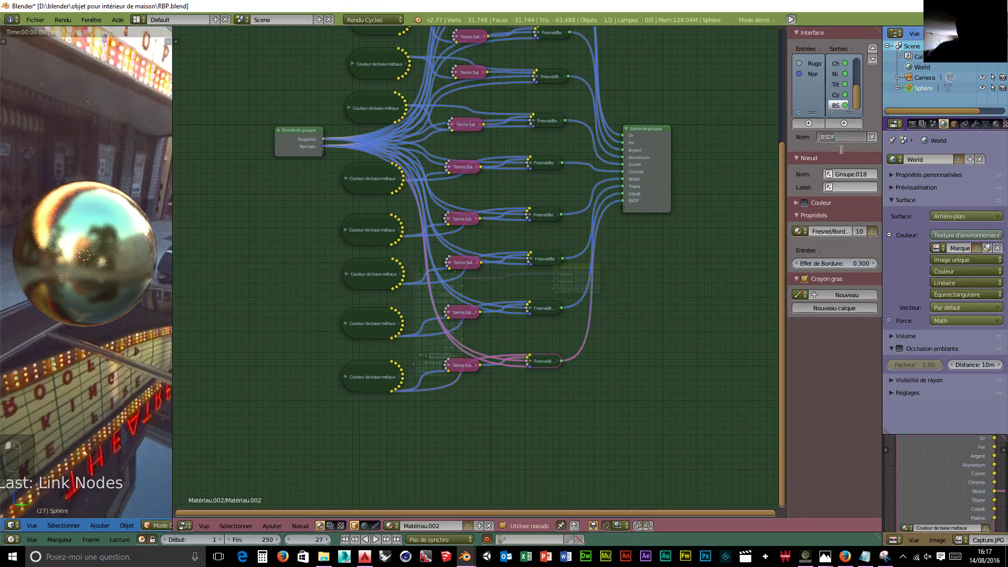
pyautogui.write('Platine')
pyautogui.press('Return')
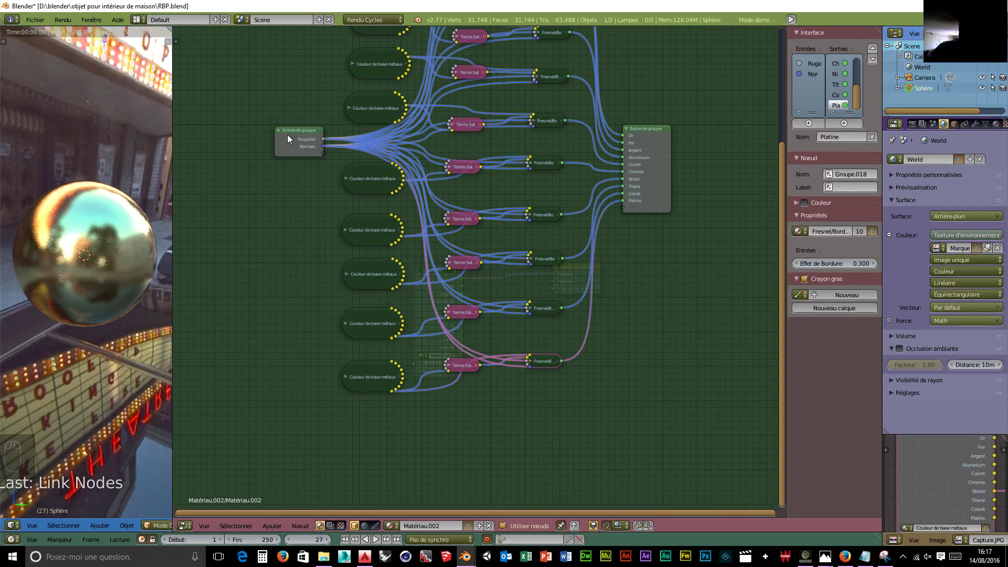
# - Leave the node group's interior and rename the group Pbr Metal
pyautogui.click(307, 137)
pyautogui.press('Tab')
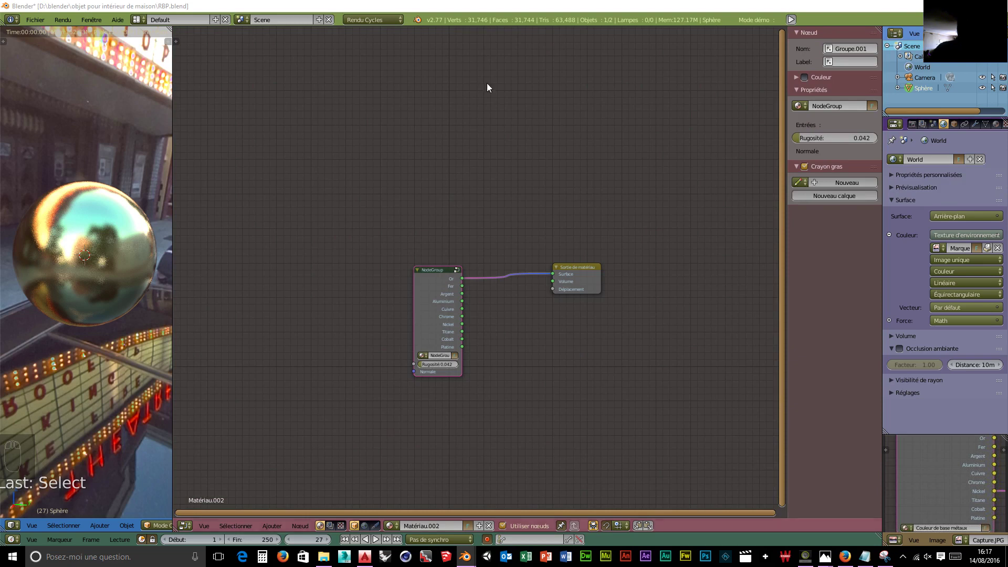
pyautogui.doubleClick(845, 108)
pyautogui.write('P')
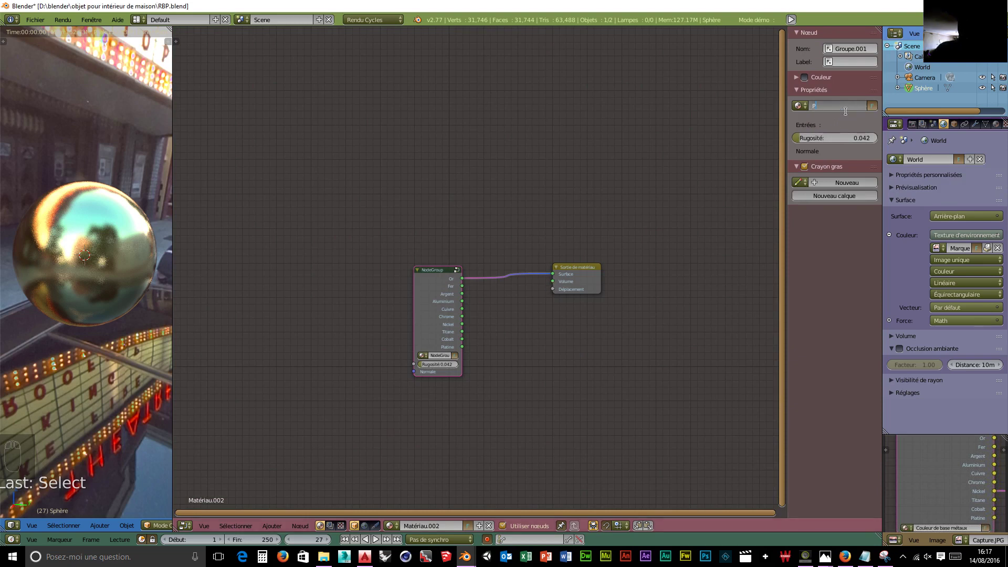
pyautogui.write('br Metal')
pyautogui.press('Return')
# - Try the Pbr Metal group's Cuivre output on the material output's Surface, and replace it with the Nickel output
pyautogui.scroll(2, 516, 402)
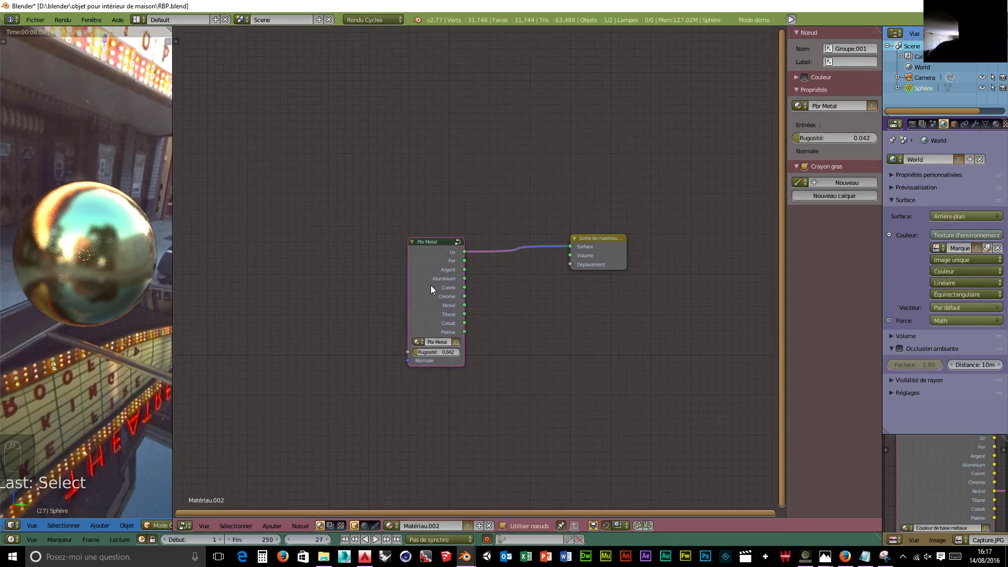
pyautogui.moveTo(464, 287); pyautogui.dragTo(570, 247)
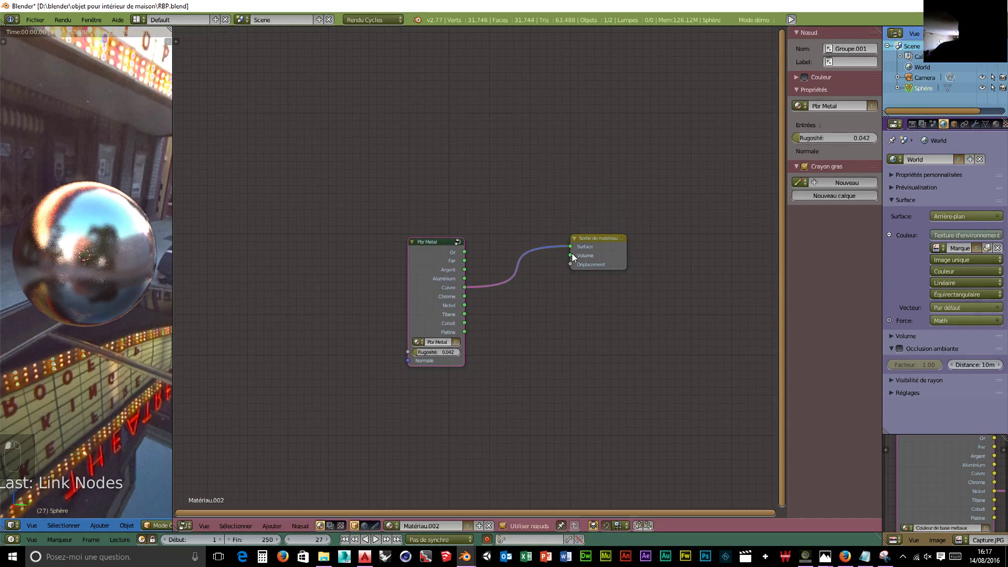
pyautogui.moveTo(465, 305); pyautogui.dragTo(570, 247)
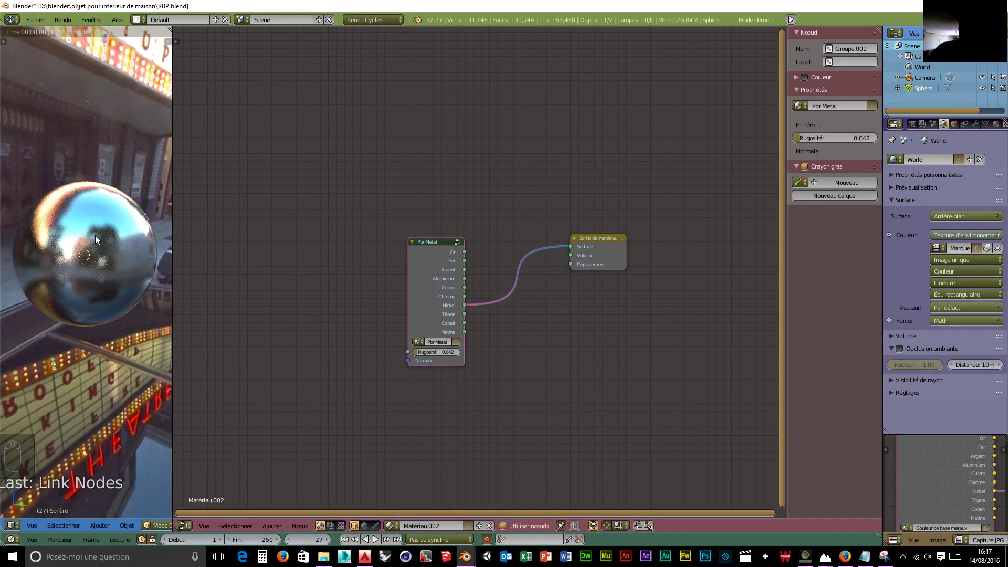
# - Try the Pbr Metal node's Rugosité at 1.000 and at 0.478
pyautogui.moveTo(420, 352); pyautogui.dragTo(462, 352)
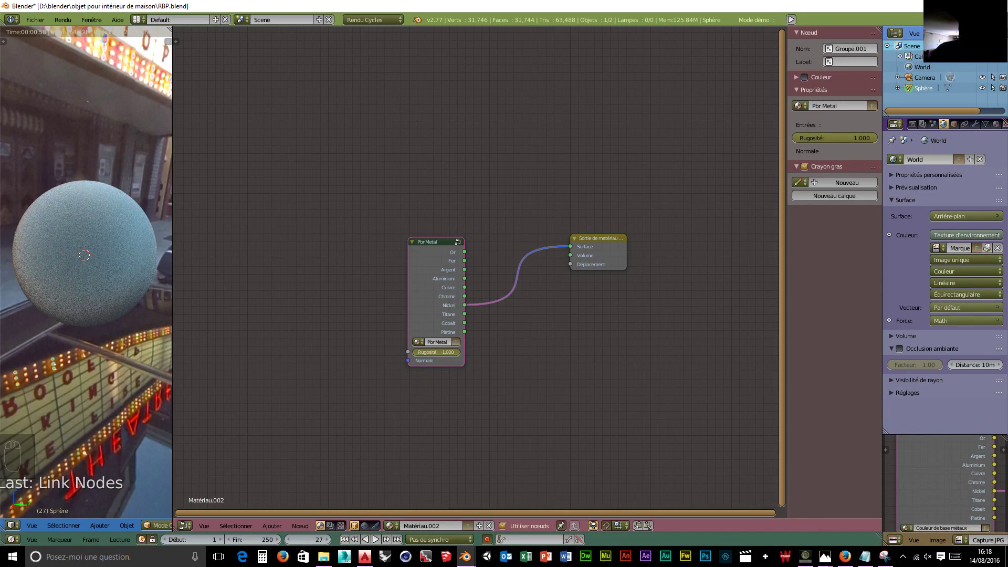
pyautogui.moveTo(866, 137); pyautogui.dragTo(834, 137)
pyautogui.moveTo(435, 352); pyautogui.dragTo(435, 353)
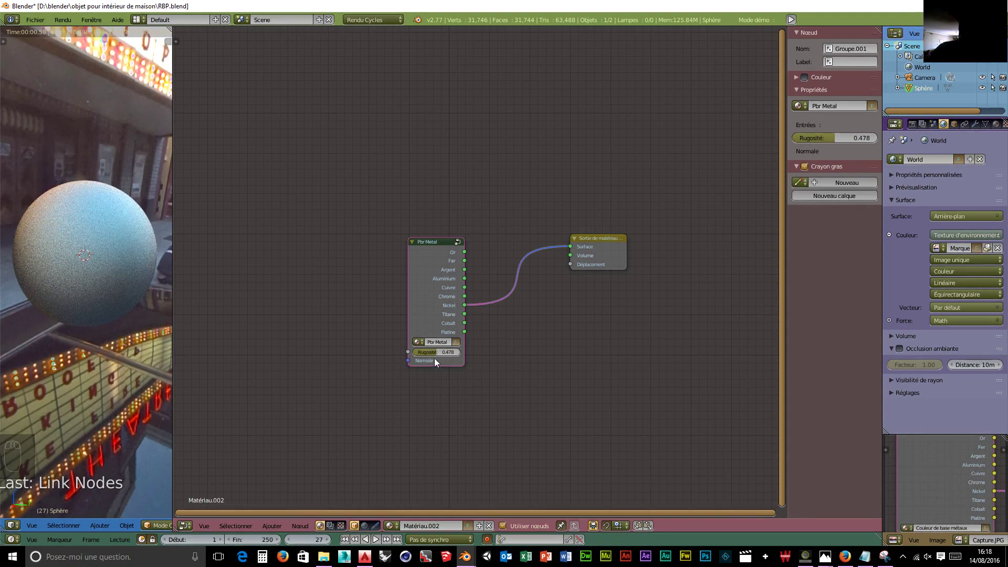
# - Inside the Pbr Metal group, set the Rugosité input's maximum to 0.5 and return to the material's node tree
pyautogui.click(420, 261)
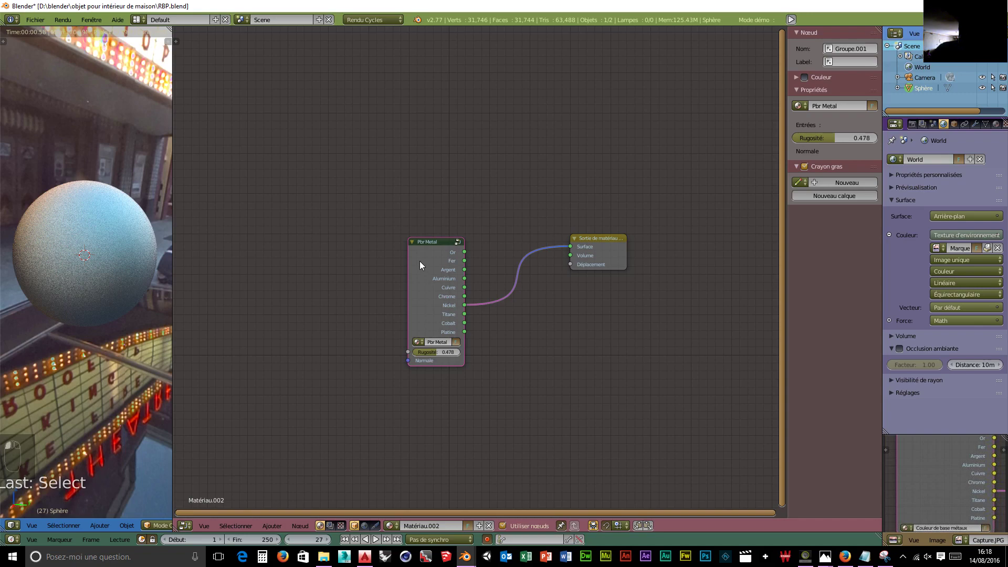
pyautogui.press('Tab')
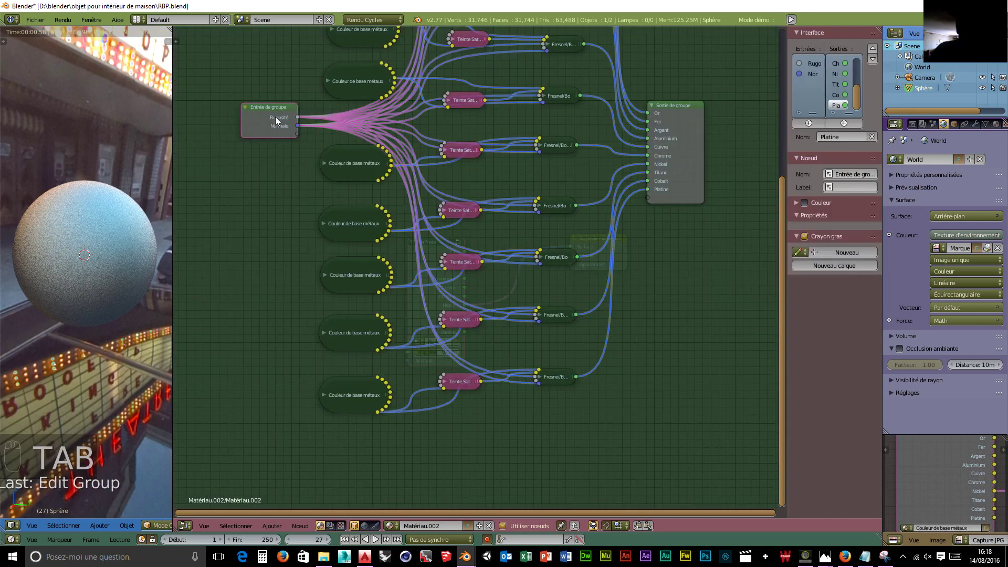
pyautogui.click(815, 63)
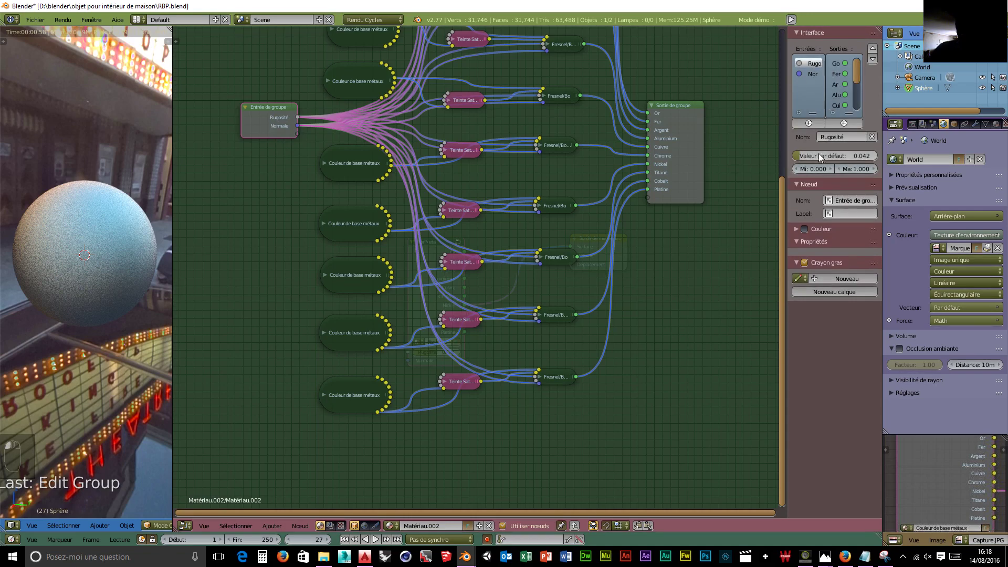
pyautogui.doubleClick(840, 169)
pyautogui.write('1.0')
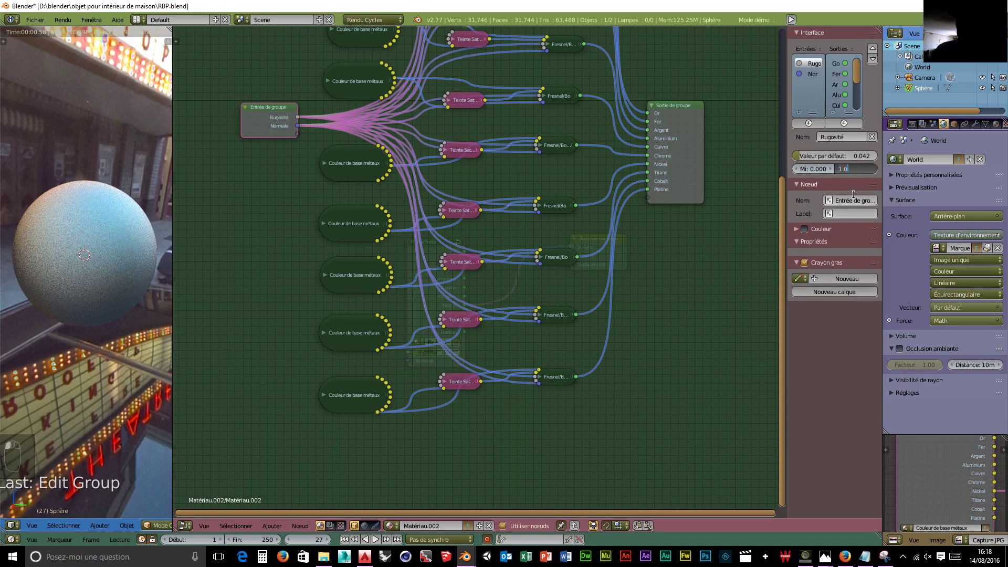
pyautogui.press('BackSpace')
pyautogui.press('BackSpace')
pyautogui.press('BackSpace')
pyautogui.write('.5')
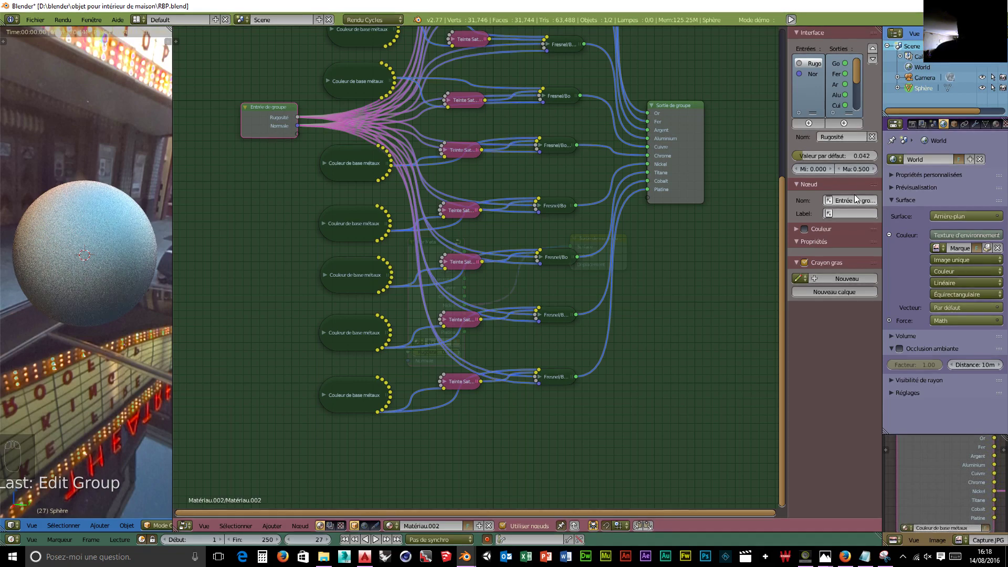
pyautogui.press('Return')
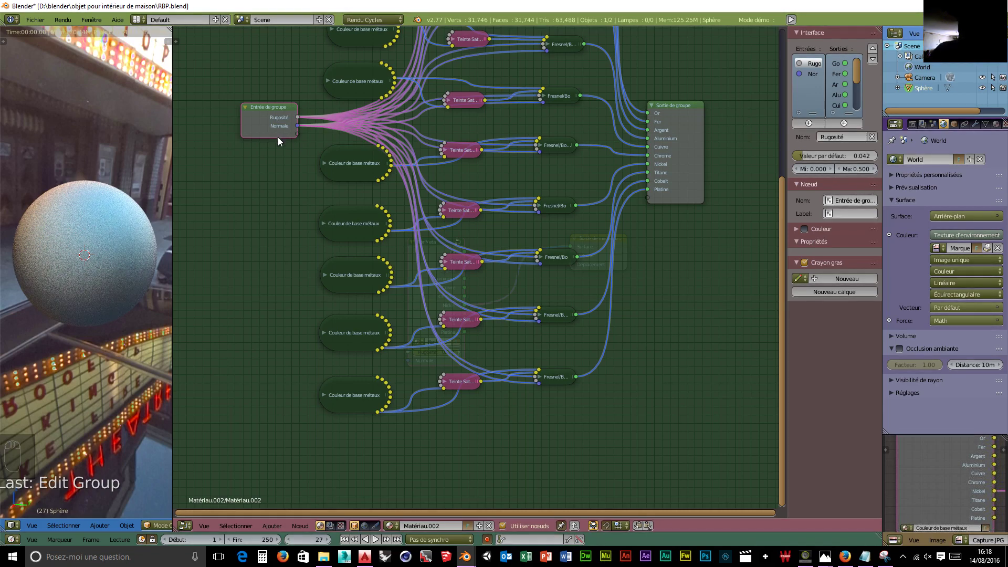
pyautogui.click(260, 113)
pyautogui.press('Tab')
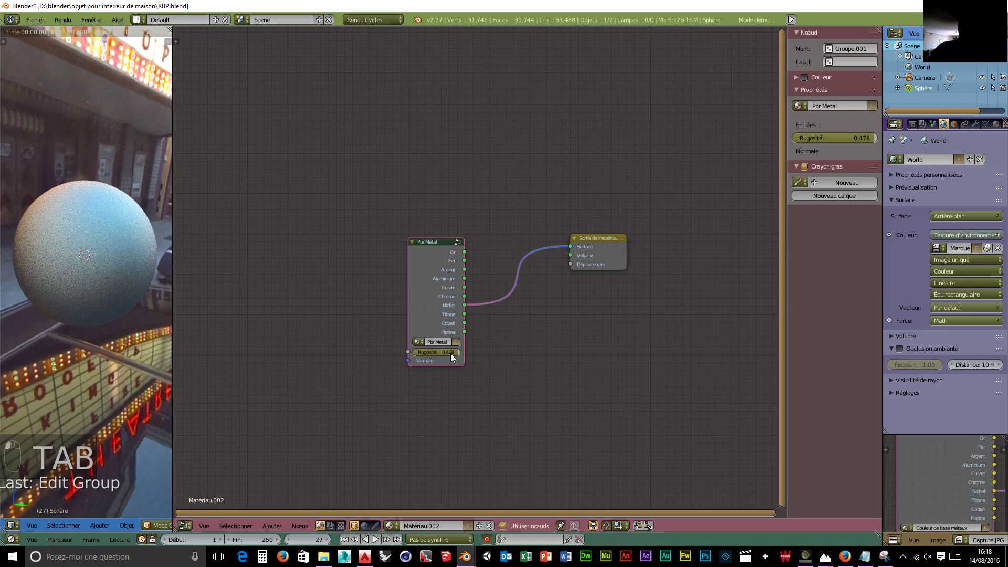
# - Raise the Pbr Metal node's Rugosité to 0.500 to test the limit, and set it to 0.000
pyautogui.moveTo(450, 353)
pyautogui.mouseDown()
pyautogui.moveTo(435, 354)
pyautogui.moveTo(452, 354)
pyautogui.mouseUp()
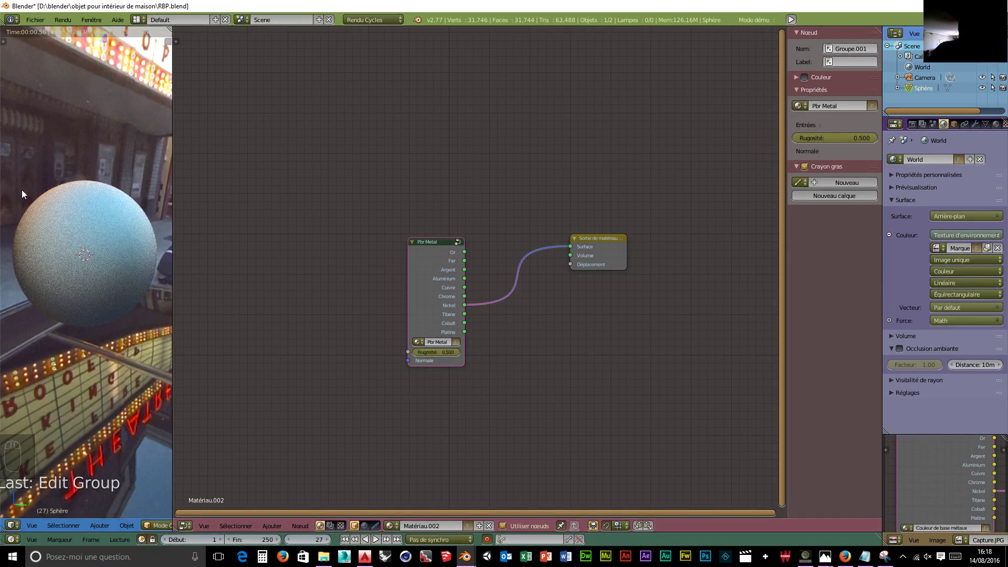
pyautogui.moveTo(458, 354); pyautogui.dragTo(409, 354)
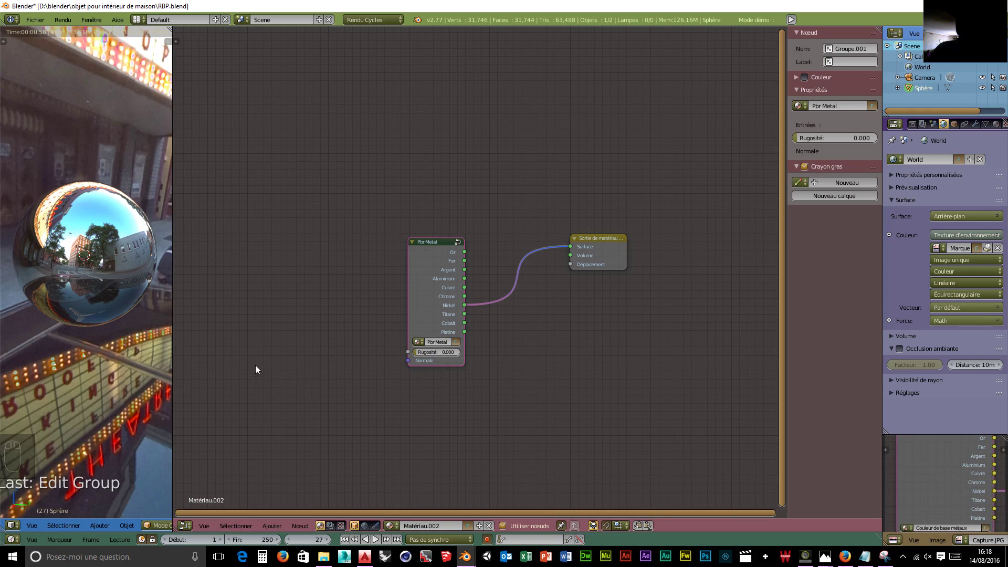
# - Add a Texture bruit node and a Bump node ahead of the Pbr Metal node
pyautogui.hotkey('shift', 'a')
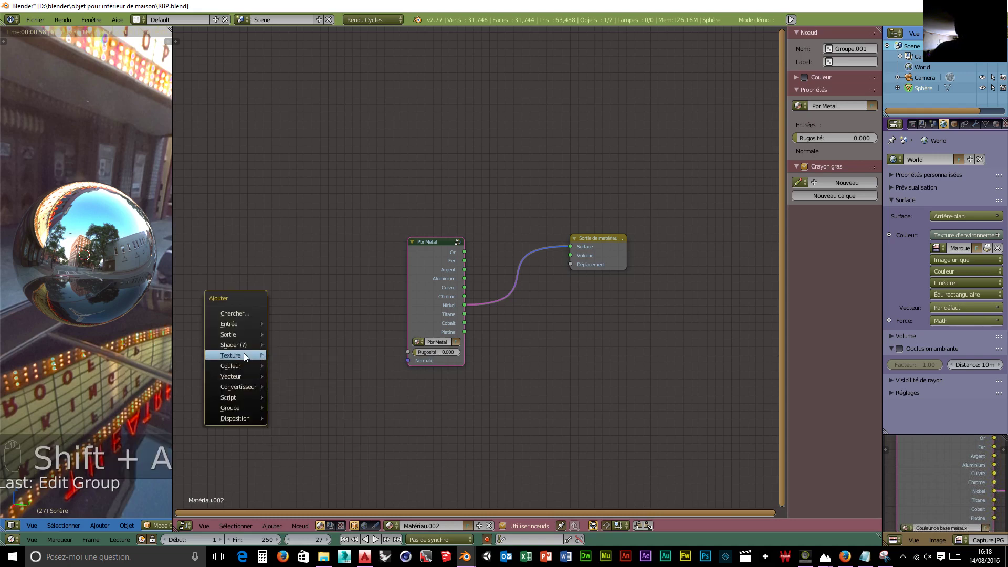
pyautogui.moveTo(244, 355)
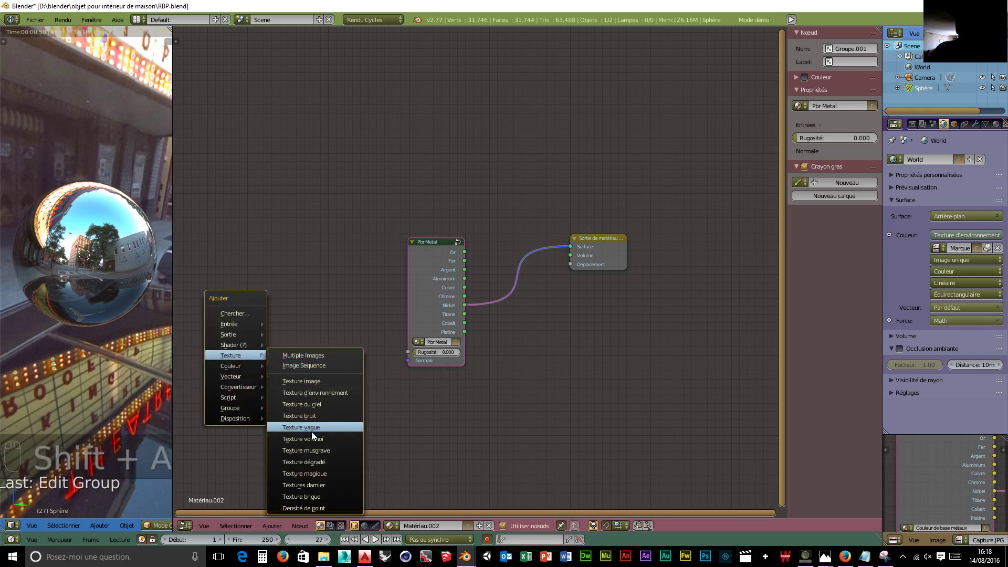
pyautogui.click(315, 416)
pyautogui.click(219, 328)
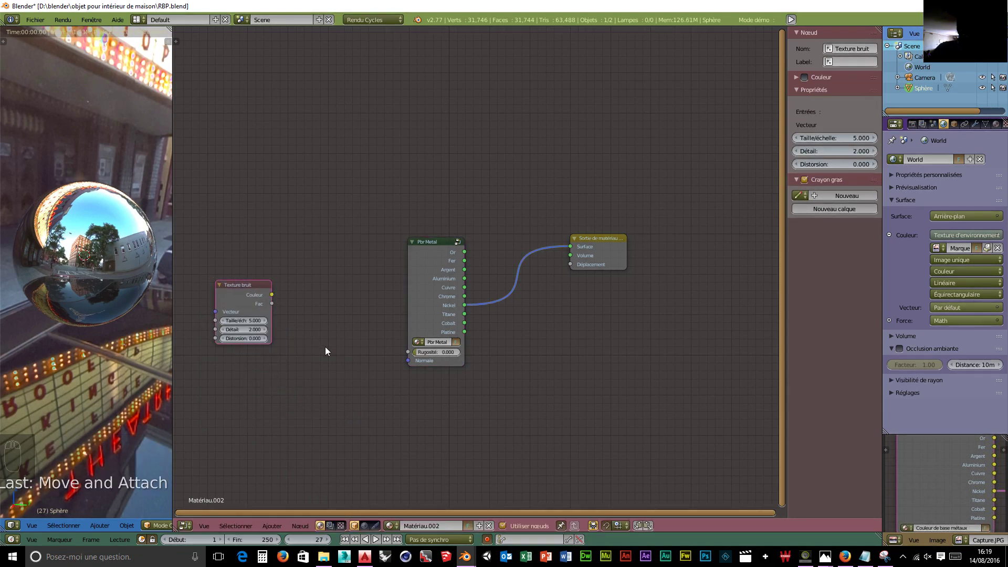
pyautogui.hotkey('shift', 'a')
pyautogui.moveTo(334, 368)
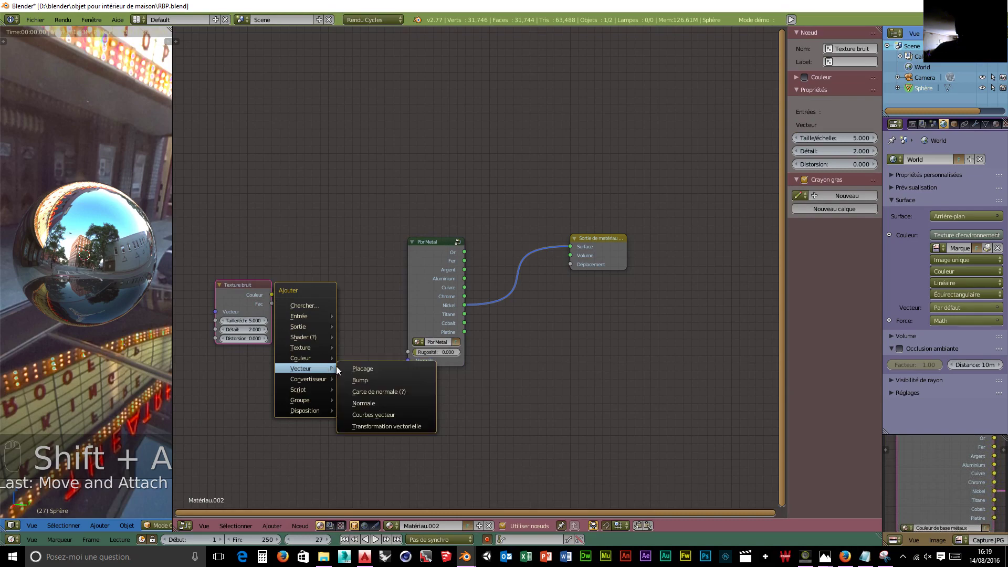
pyautogui.click(361, 380)
pyautogui.click(282, 299)
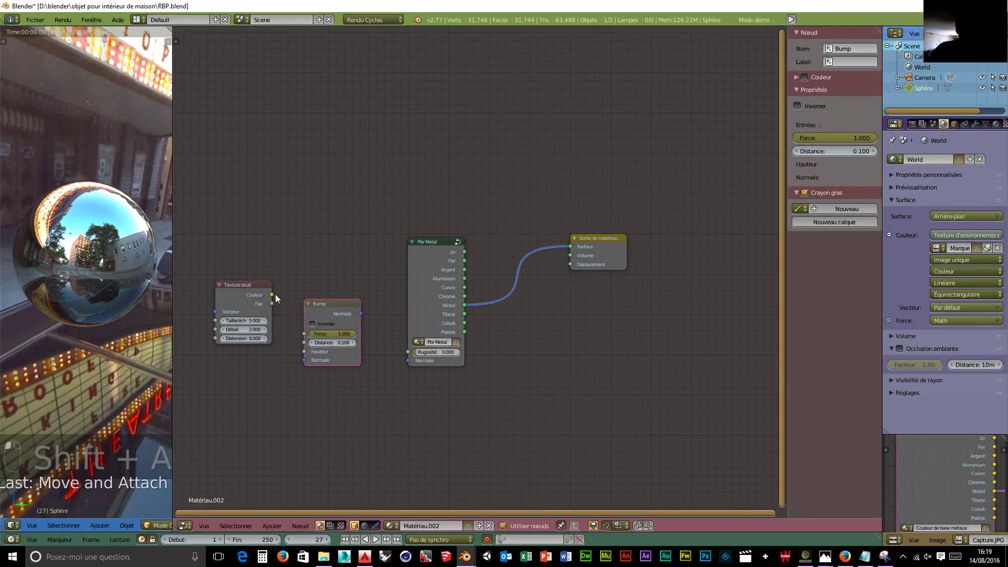
# - Connect the noise texture's Couleur to the Bump's Hauteur, and the Bump's Normale to the Pbr Metal node's Normale input
pyautogui.moveTo(276, 294); pyautogui.dragTo(304, 351)
pyautogui.moveTo(361, 313); pyautogui.dragTo(408, 362)
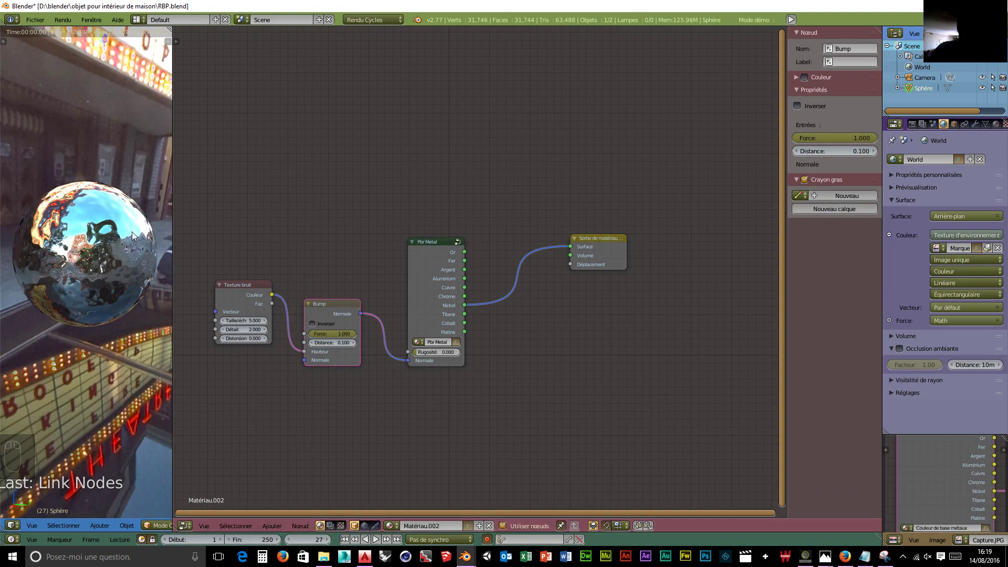
pyautogui.scroll(3, 90, 275)
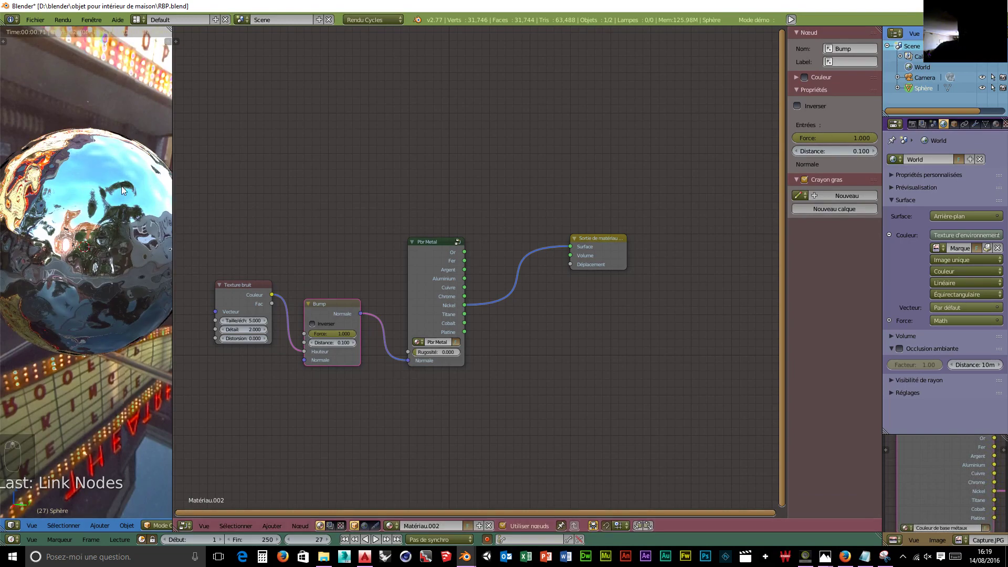
# - Set the noise texture's Taille/échelle to 2.800, Détail to 4.500 and Distorsion to 0.700
pyautogui.moveTo(264, 339)
pyautogui.mouseDown()
pyautogui.moveTo(294, 330)
pyautogui.moveTo(256, 321)
pyautogui.mouseUp()
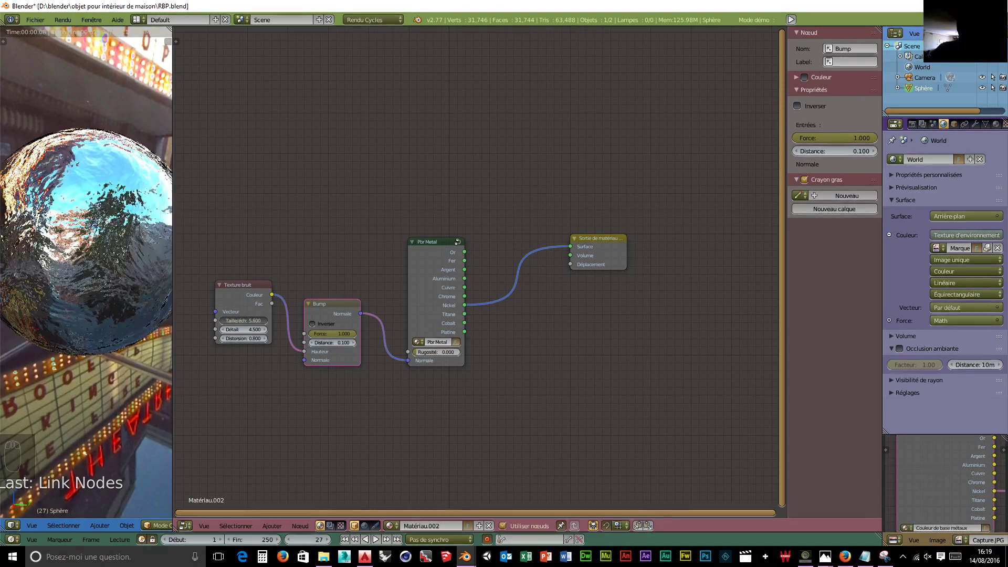
pyautogui.moveTo(256, 322); pyautogui.dragTo(235, 321)
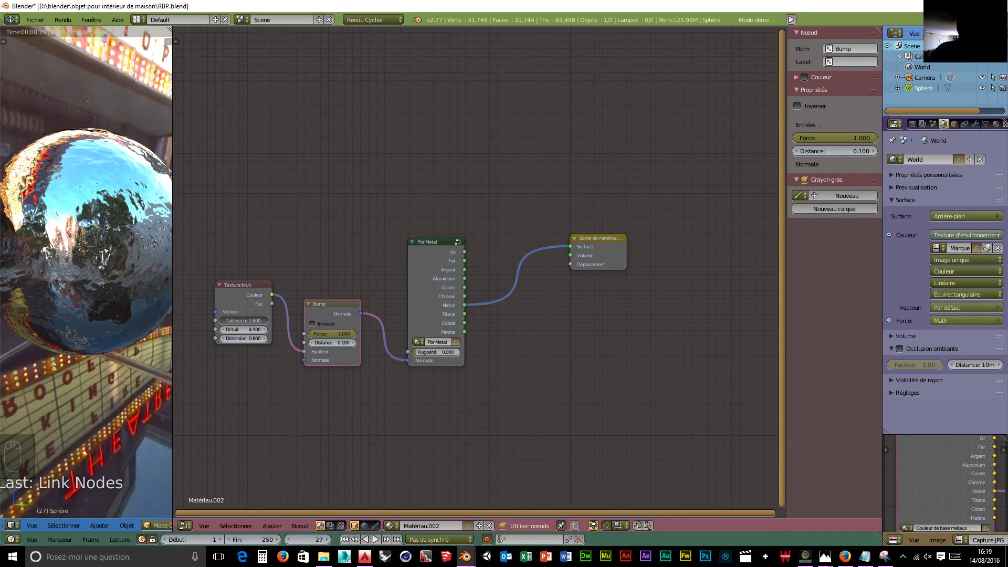
pyautogui.click(222, 338)
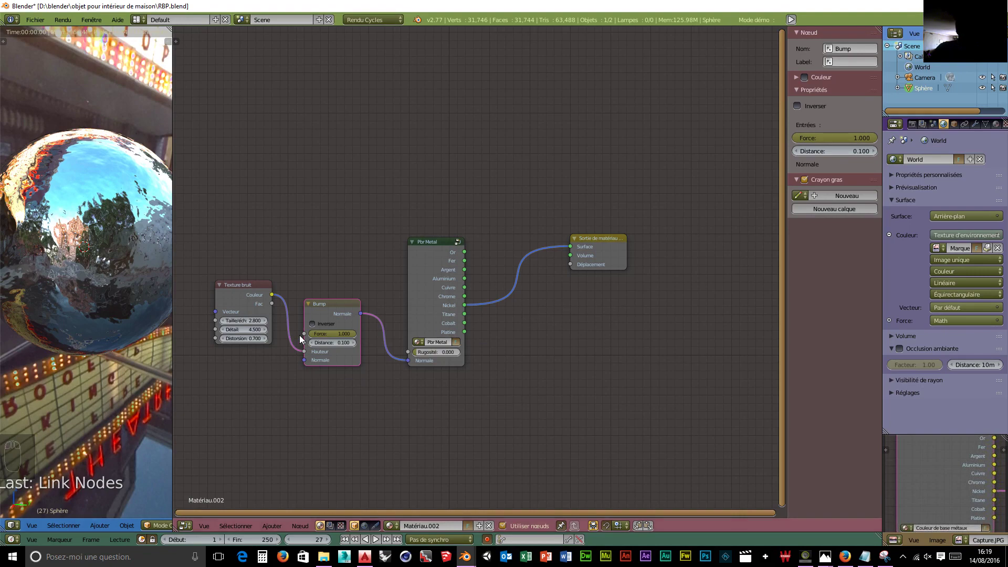
# - Try the Or, Argent and Aluminium outputs on the material output's Surface, and replace them with the Cuivre output
pyautogui.moveTo(464, 252); pyautogui.dragTo(571, 247)
pyautogui.moveTo(464, 269); pyautogui.dragTo(570, 247)
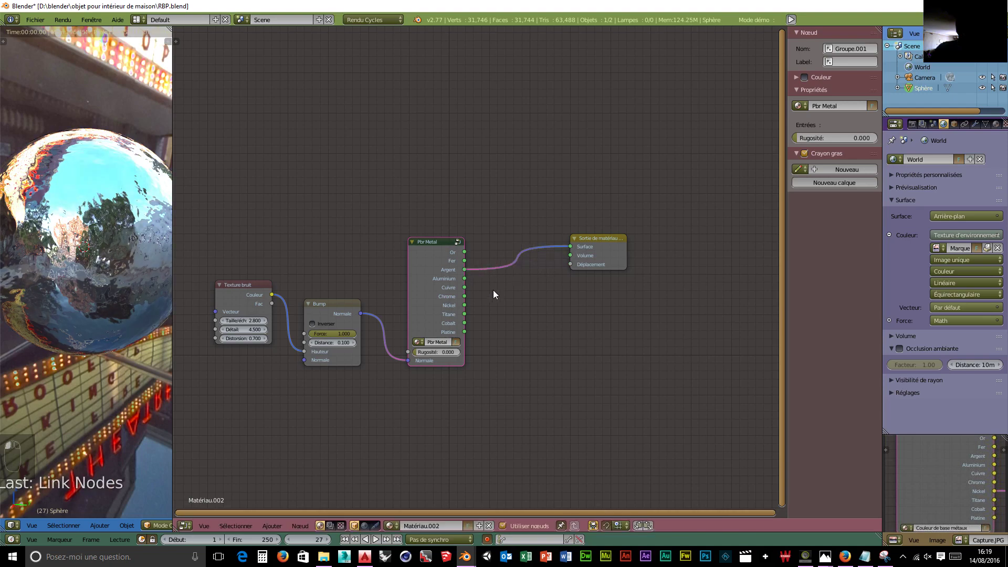
pyautogui.click(464, 280)
pyautogui.moveTo(464, 279); pyautogui.dragTo(571, 247)
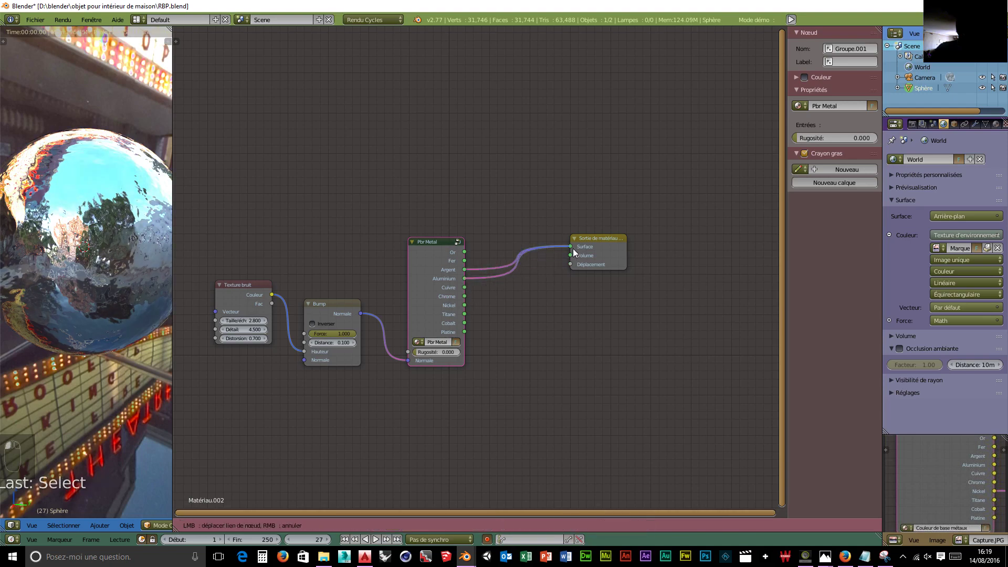
pyautogui.moveTo(464, 287); pyautogui.dragTo(573, 244)
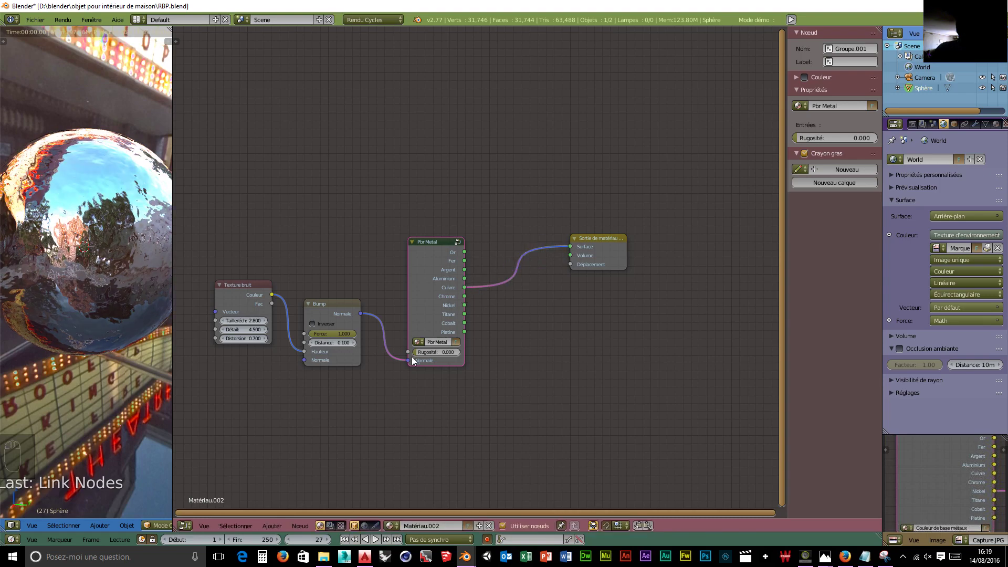
pyautogui.moveTo(414, 352); pyautogui.dragTo(395, 339)
# - Delete the Bump node and the Texture bruit node
pyautogui.click(336, 301)
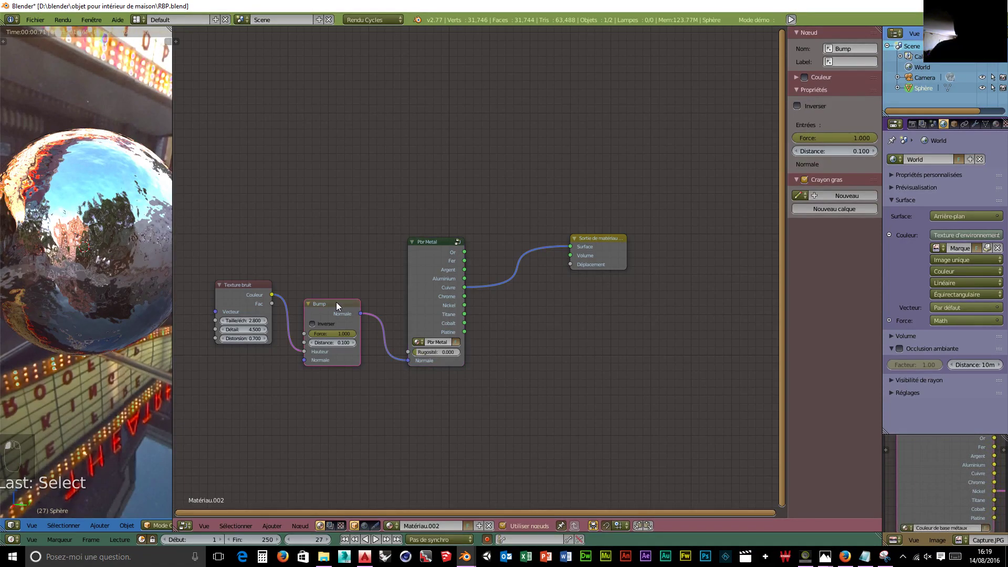
pyautogui.press('x')
pyautogui.click(238, 283)
pyautogui.press('x')
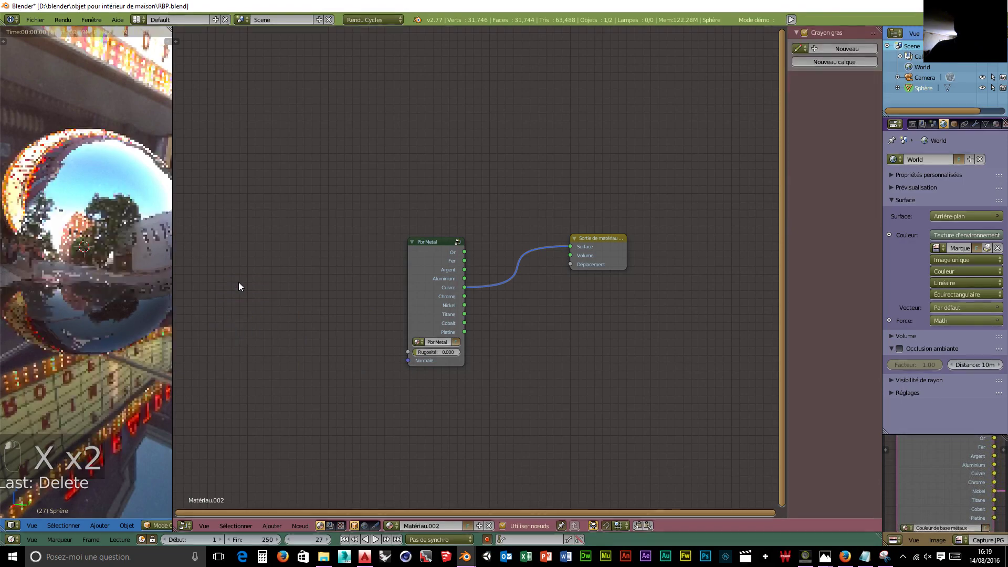
# - Examine which node groups are available for adding to the material, without adding any
pyautogui.scroll(-1, 497, 412)
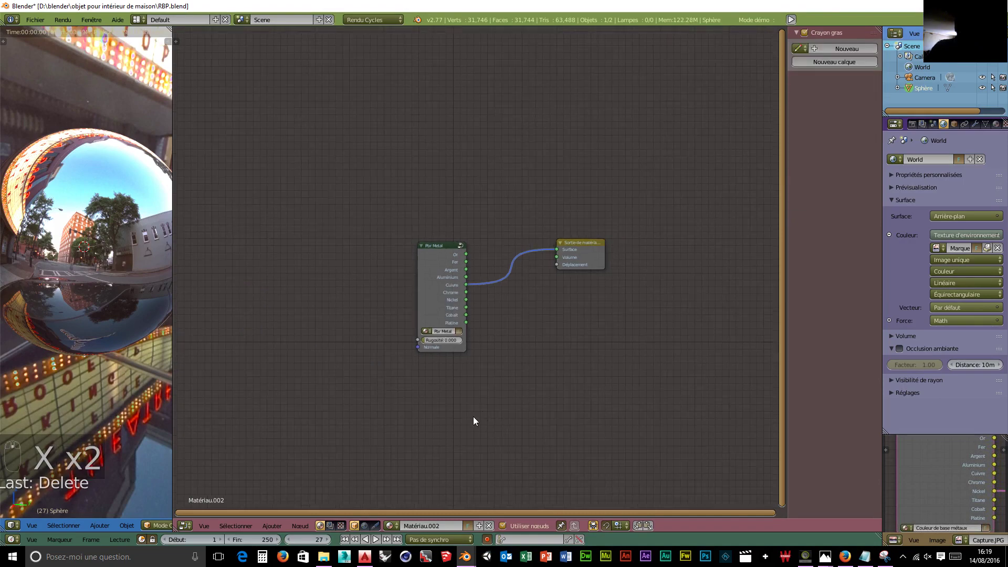
pyautogui.moveTo(474, 417); pyautogui.dragTo(444, 398, button='middle')
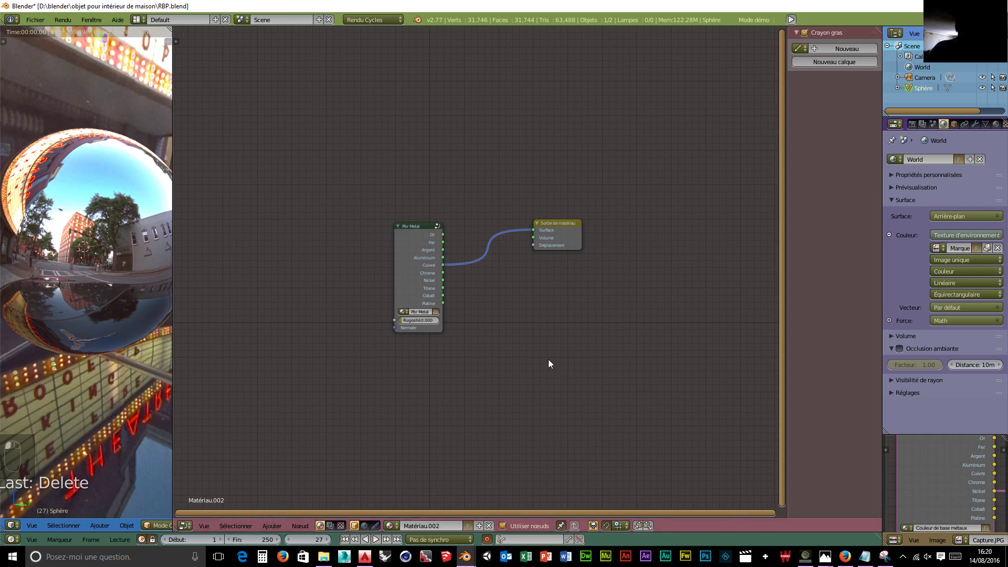
pyautogui.hotkey('shift', 'a')
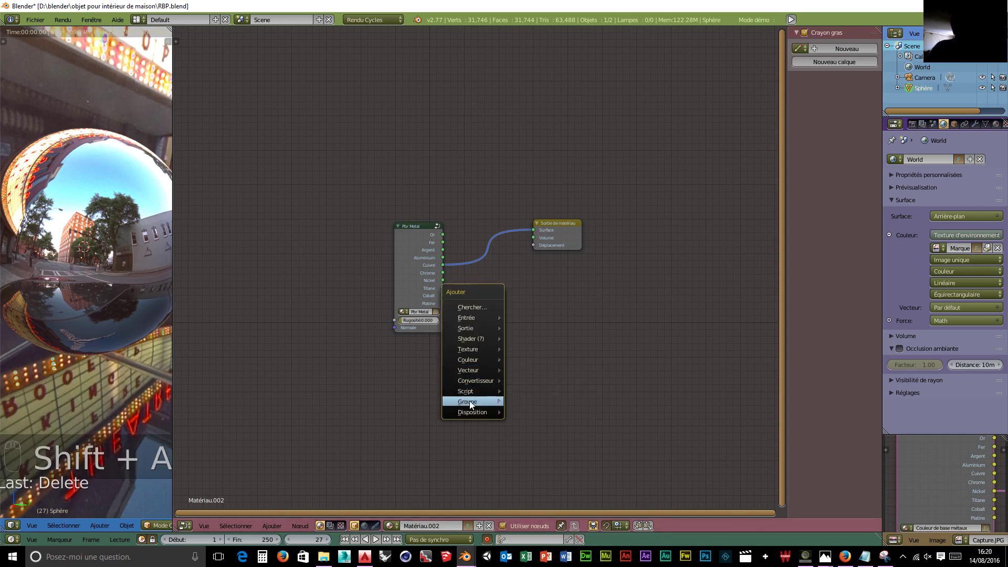
pyautogui.moveTo(469, 401)
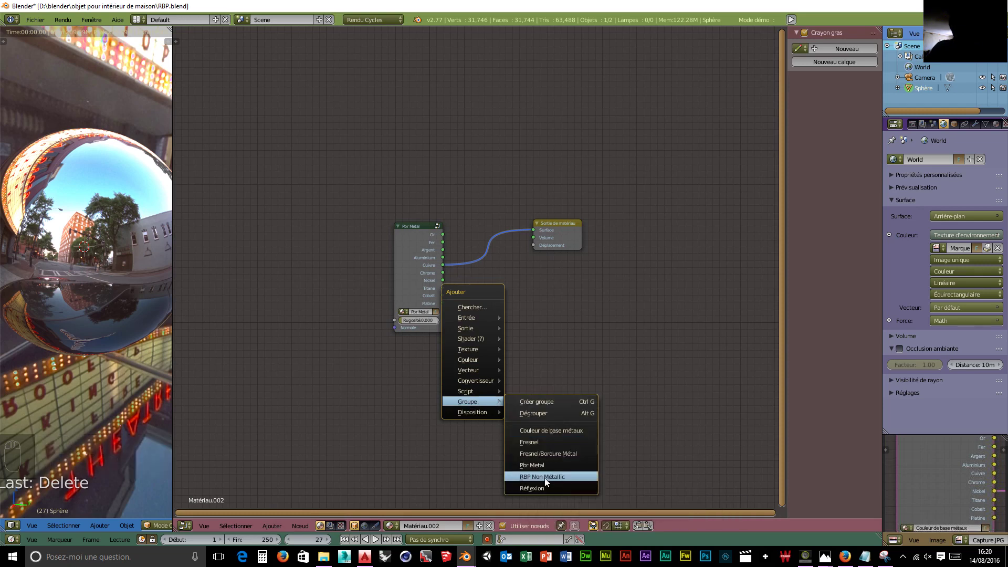
pyautogui.press('Escape')
pyautogui.press('Escape')
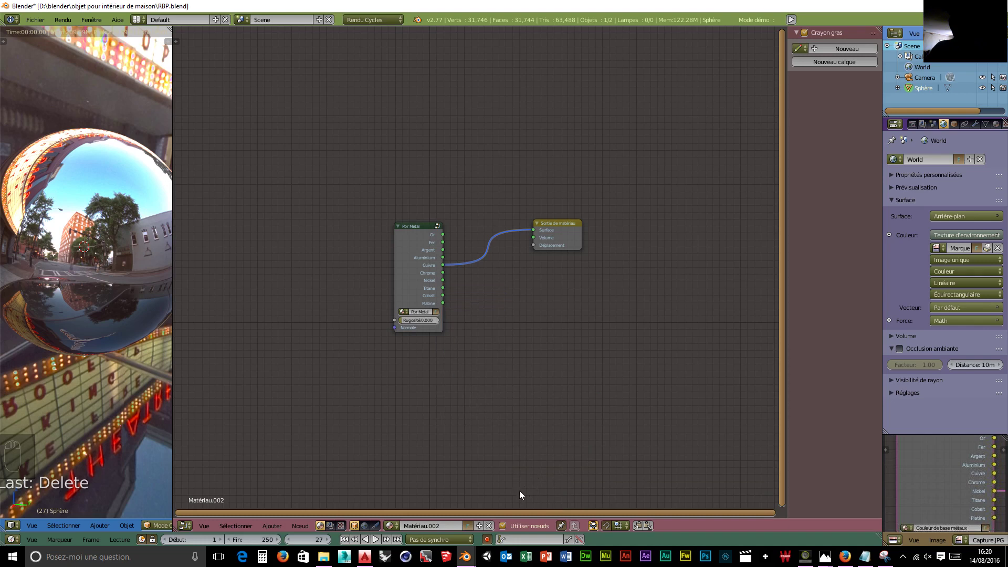
pyautogui.hotkey('shift', 'a')
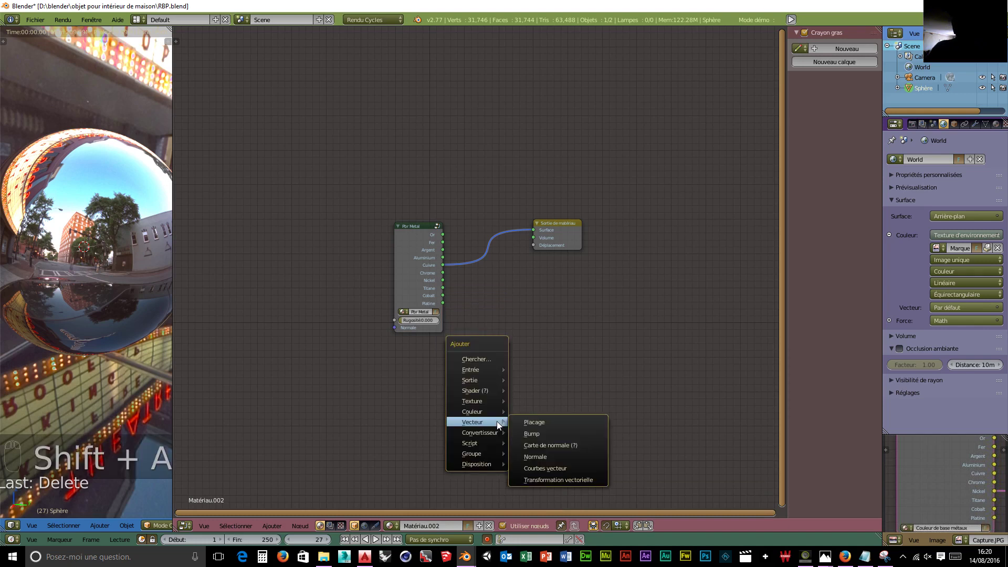
pyautogui.moveTo(487, 452)
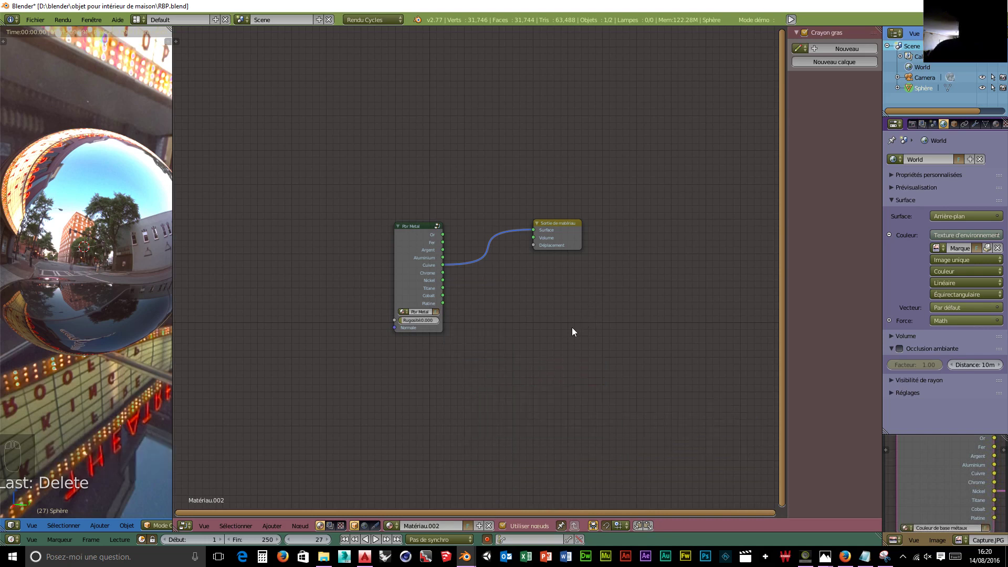
# - Widen the rendered 3D view so the whole sphere fits beside the node editor
pyautogui.scroll(-2, 382, 380)
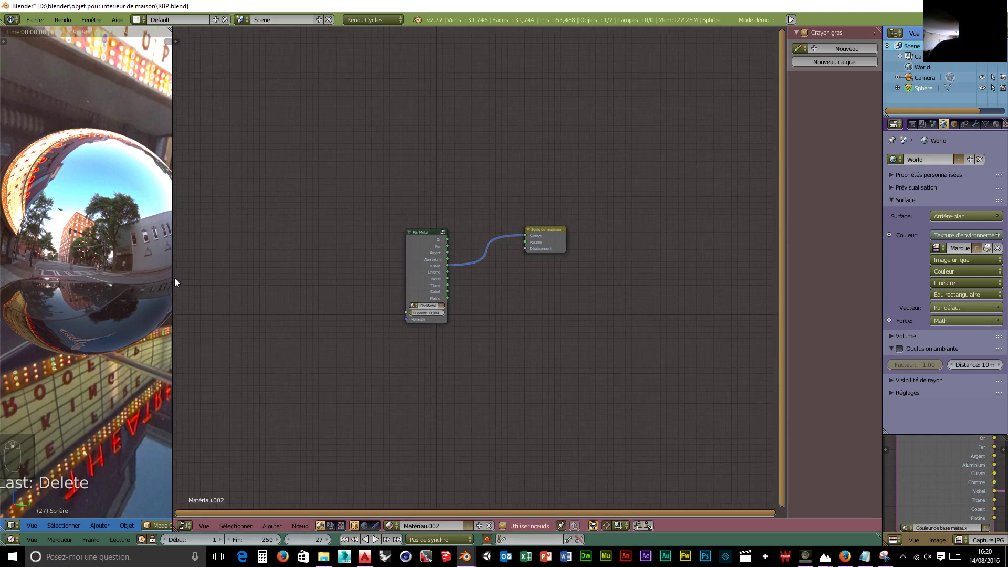
pyautogui.moveTo(174, 281); pyautogui.dragTo(243, 295)
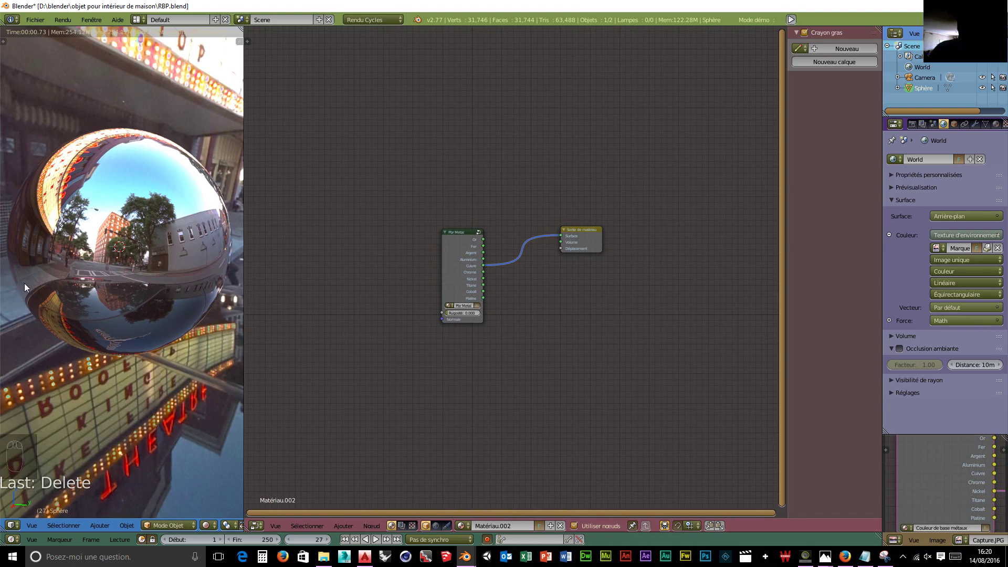